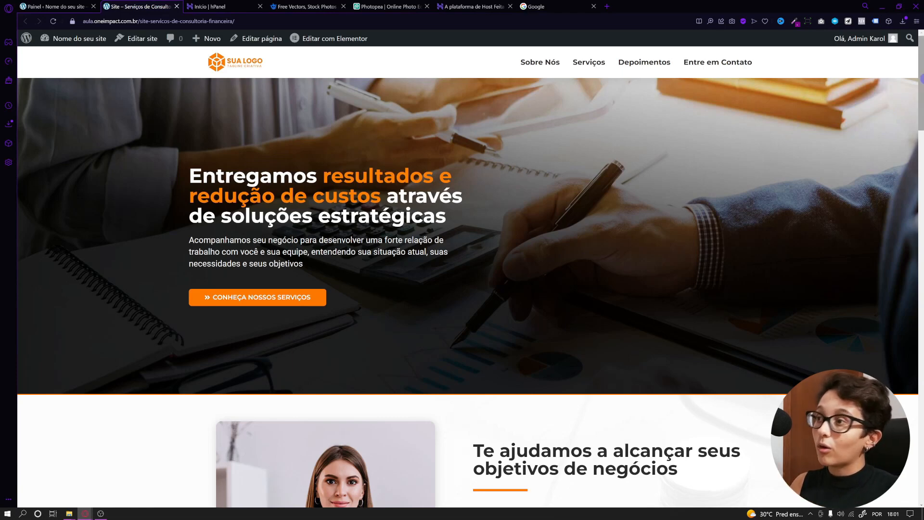
Step: Look over the finished financial consulting page and the hosting offer on the Hostinger homepage
{"action": "left_click_drag", "start_coordinate": [921, 77], "coordinate": [918, 298]}
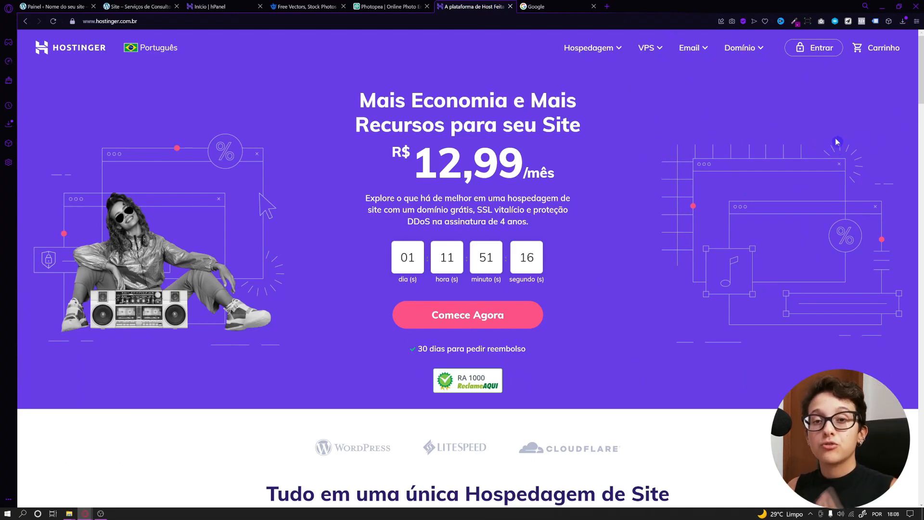
{"action": "left_click_drag", "start_coordinate": [921, 84], "coordinate": [917, 132]}
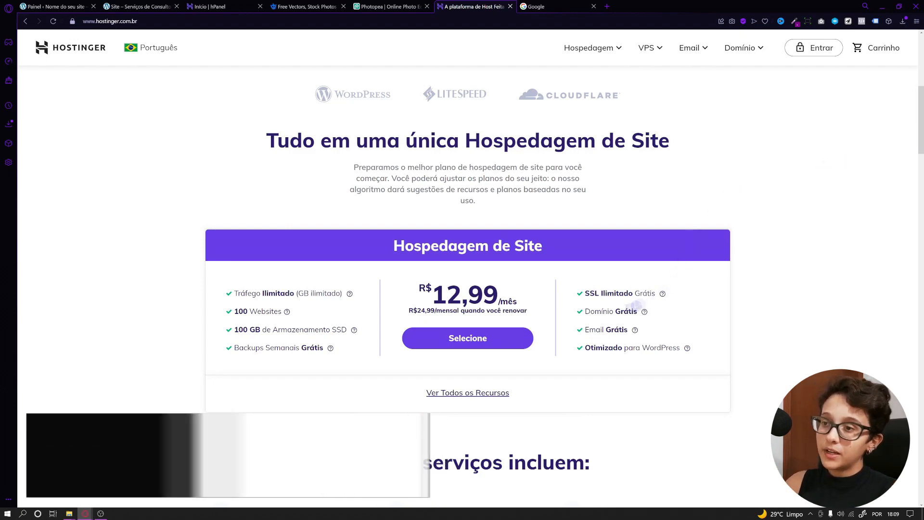
{"action": "scroll", "coordinate": [841, 204], "scroll_direction": "up", "scroll_amount": 7}
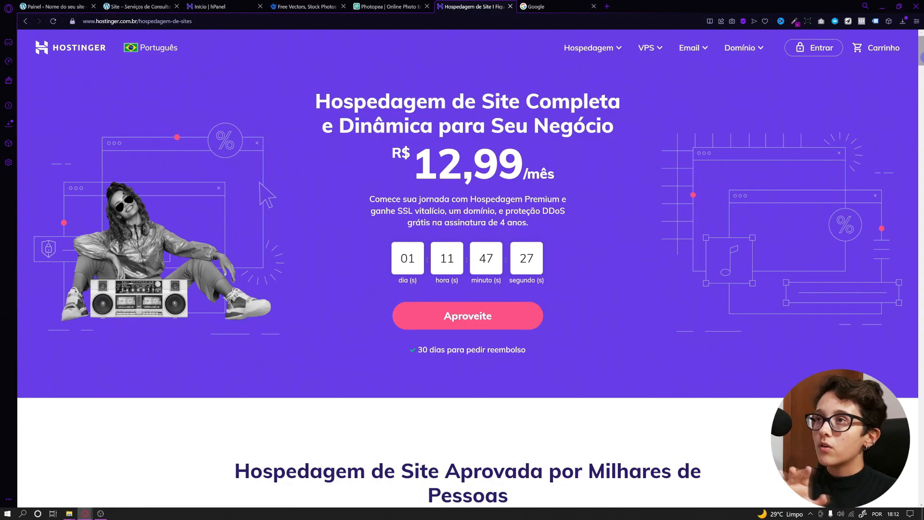
Step: Add the Hospedagem Single plan from the site hosting plans to the cart
{"action": "left_click", "coordinate": [590, 48]}
{"action": "scroll", "coordinate": [626, 89], "scroll_direction": "down", "scroll_amount": 10}
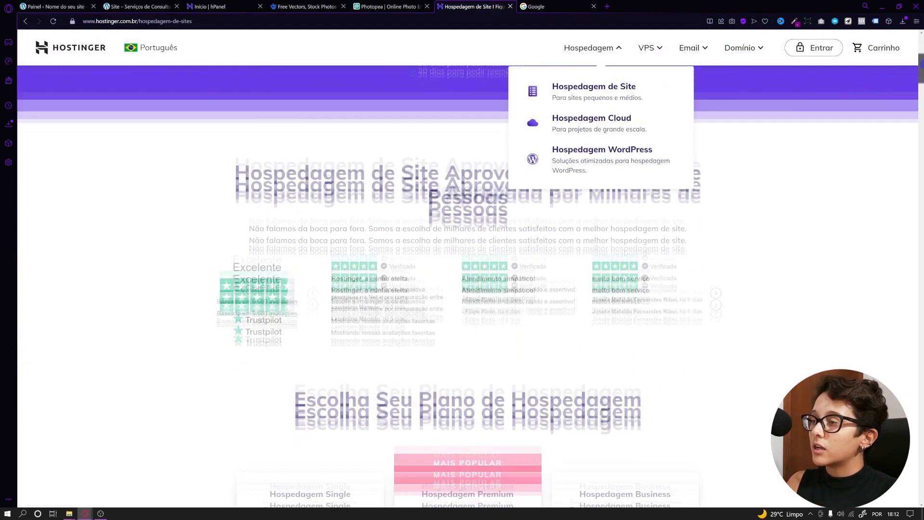
{"action": "scroll", "coordinate": [579, 286], "scroll_direction": "up", "scroll_amount": 2}
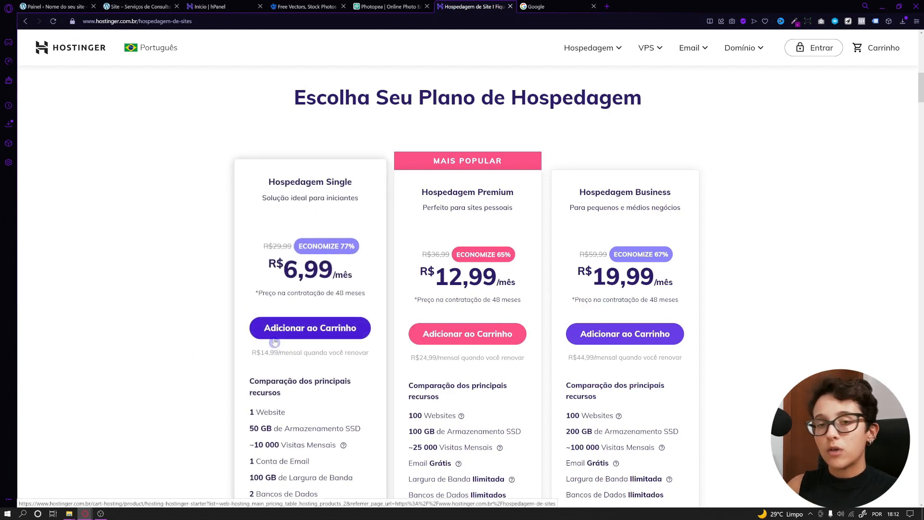
{"action": "left_click", "coordinate": [310, 337]}
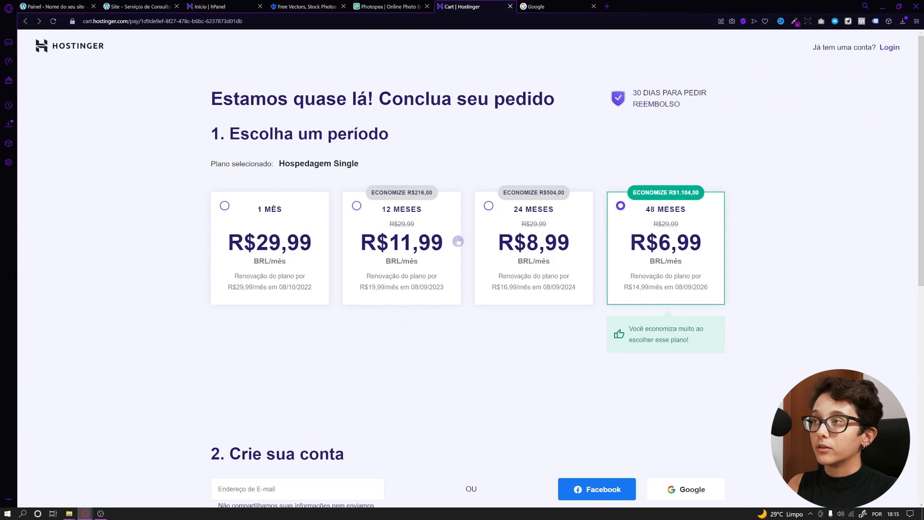
Step: Choose the 12-month period for the plan and review the account, payment and order summary sections
{"action": "left_click", "coordinate": [379, 202]}
{"action": "scroll", "coordinate": [378, 202], "scroll_direction": "down", "scroll_amount": 5}
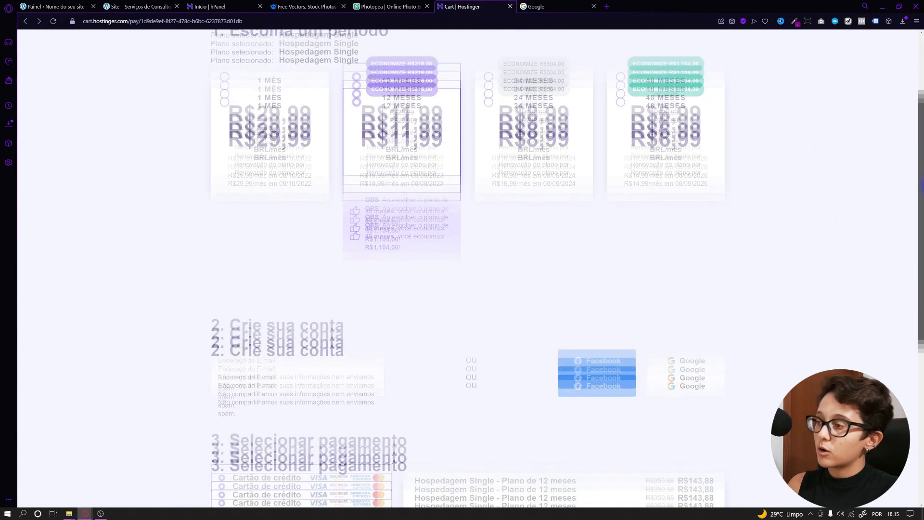
{"action": "scroll", "coordinate": [626, 308], "scroll_direction": "down", "scroll_amount": 3}
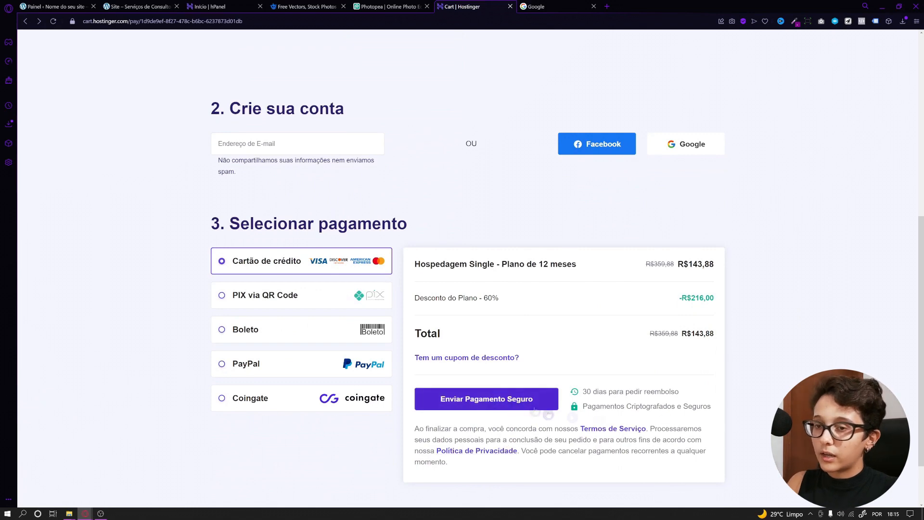
{"action": "left_click_drag", "start_coordinate": [922, 387], "coordinate": [920, 185]}
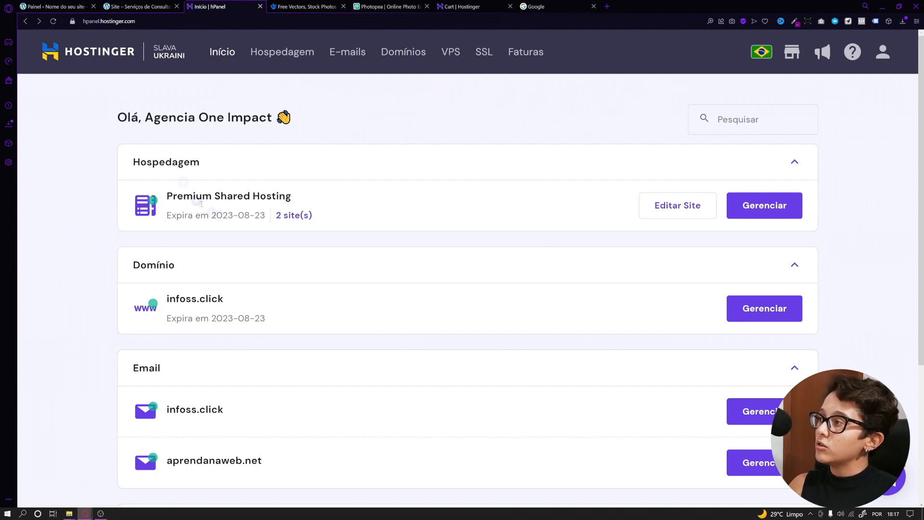
Step: Open the management page of the Premium Shared Hosting plan and change the managed site to aprendanaweb.net
{"action": "left_click", "coordinate": [770, 212]}
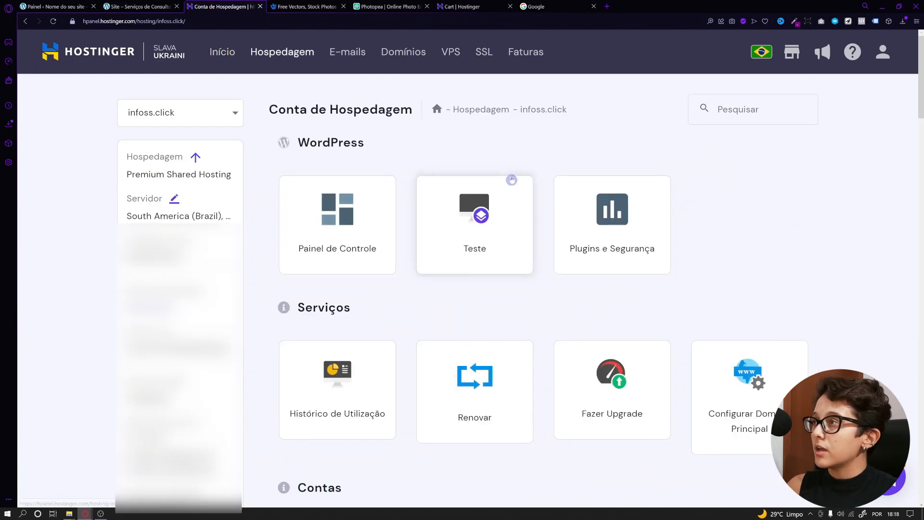
{"action": "left_click", "coordinate": [219, 123]}
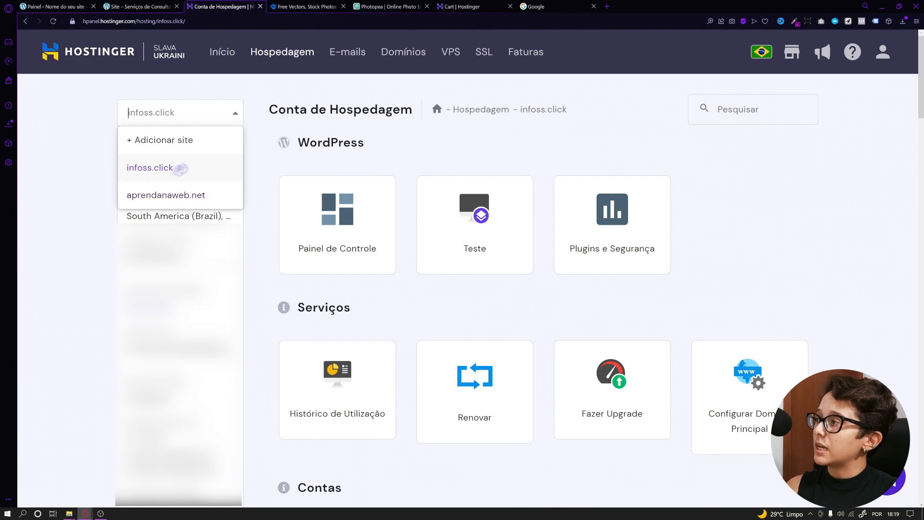
{"action": "left_click", "coordinate": [142, 196]}
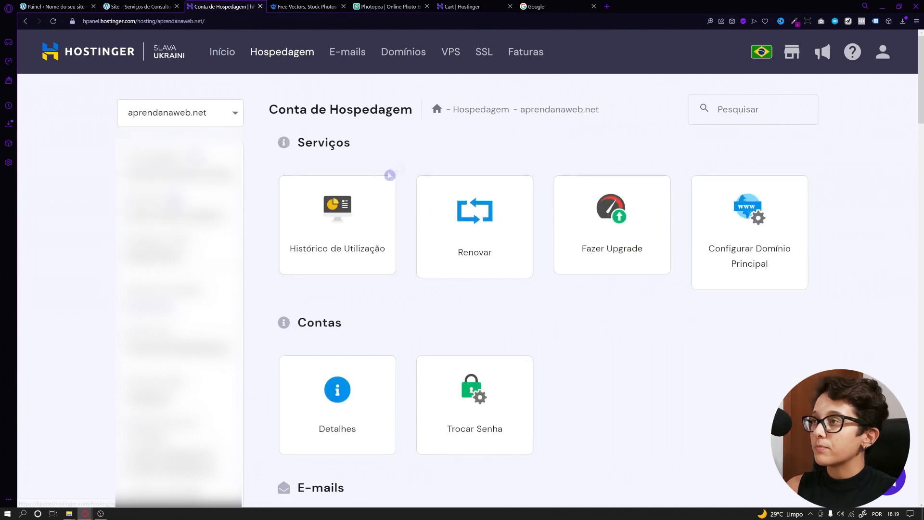
Step: Start a new WordPress installation for aprendanaweb.net
{"action": "scroll", "coordinate": [676, 127], "scroll_direction": "down", "scroll_amount": 12}
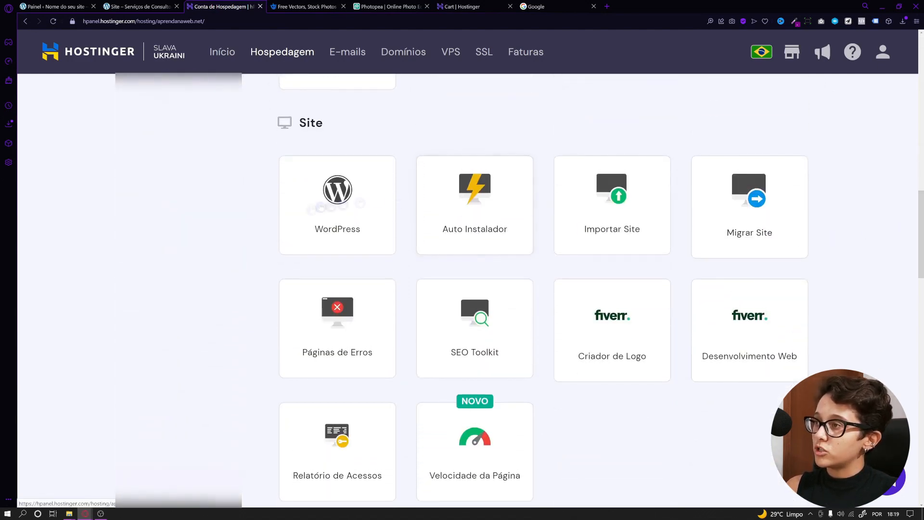
{"action": "left_click", "coordinate": [331, 183]}
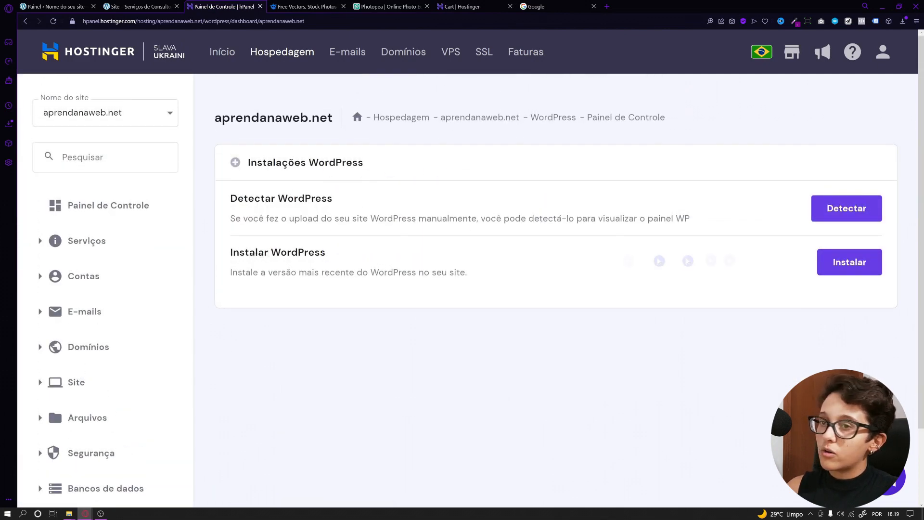
{"action": "left_click", "coordinate": [846, 262]}
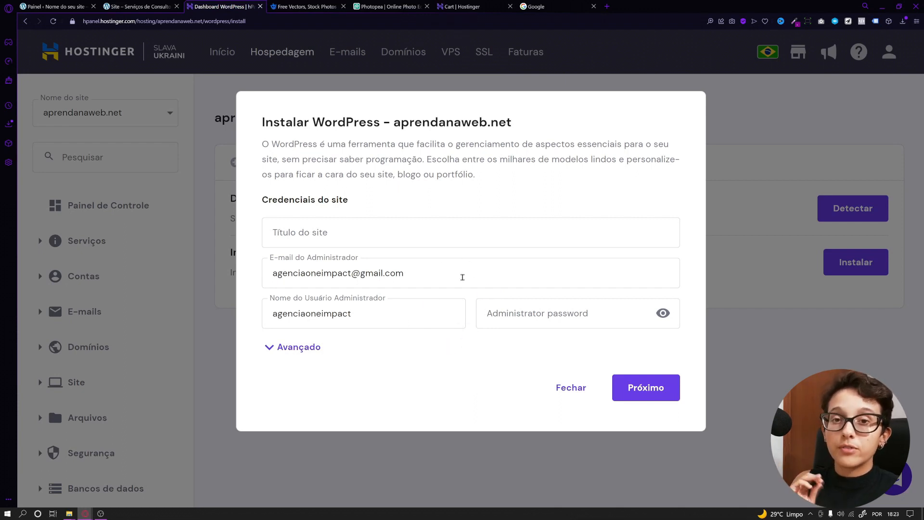
Step: Title the site "Novo Site", enter the administrator username and administrator password, and continue to the installation options
{"action": "left_click", "coordinate": [302, 347]}
{"action": "left_click", "coordinate": [299, 318]}
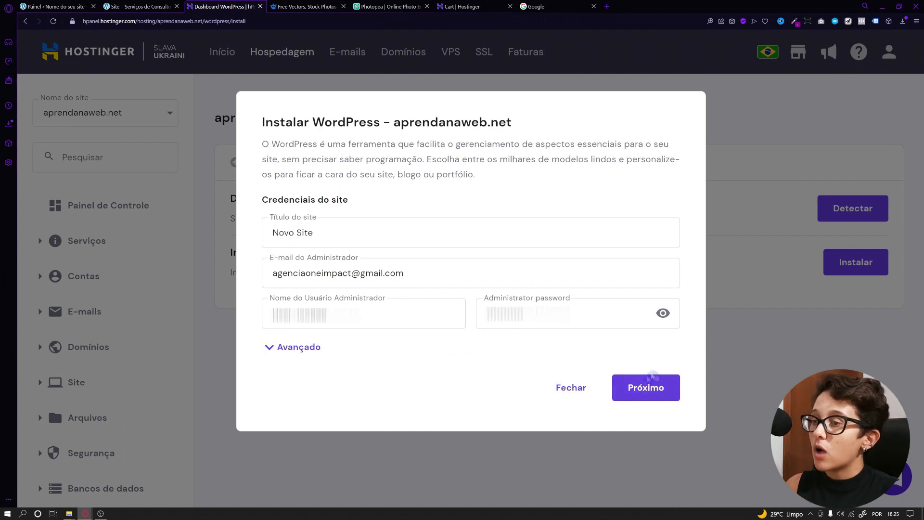
{"action": "left_click", "coordinate": [657, 385]}
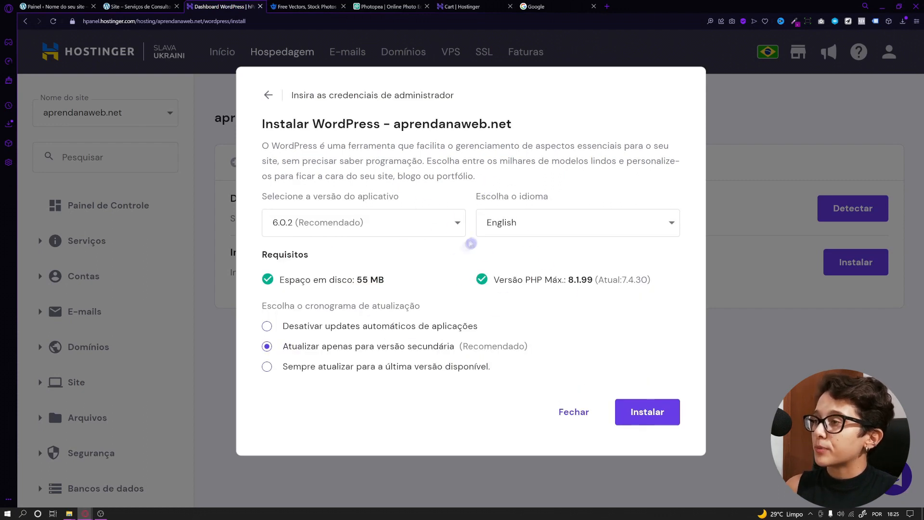
Step: Install WordPress version 6.0.2 with Portuguese (Brazil) as the language
{"action": "left_click", "coordinate": [460, 224]}
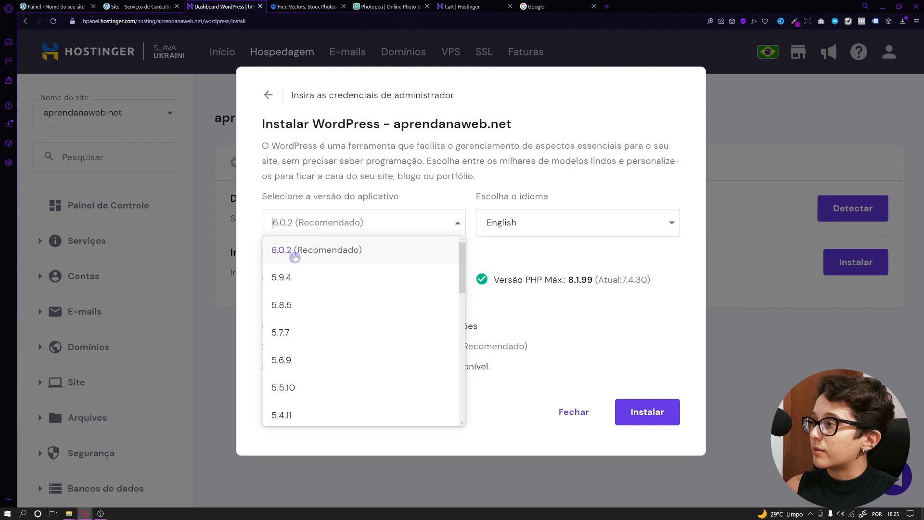
{"action": "left_click", "coordinate": [324, 252]}
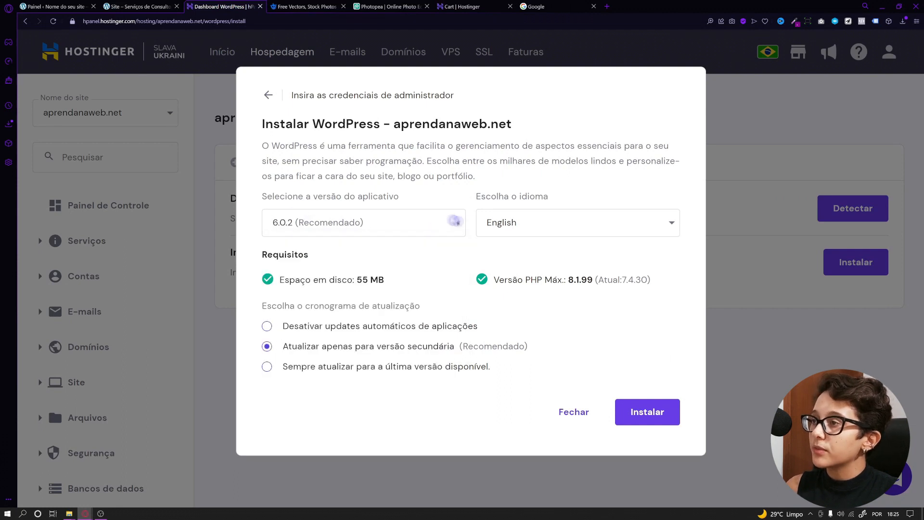
{"action": "left_click", "coordinate": [544, 223]}
{"action": "left_click_drag", "start_coordinate": [674, 275], "coordinate": [674, 367]}
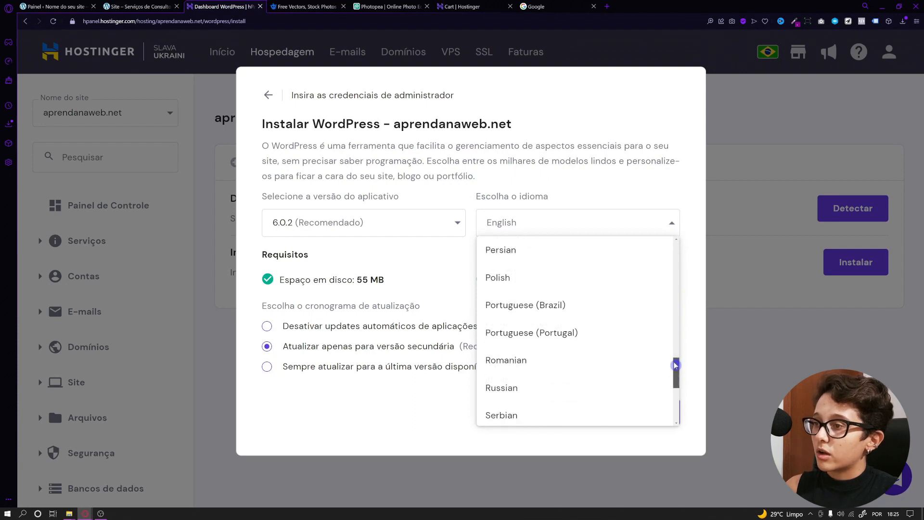
{"action": "left_click", "coordinate": [515, 305]}
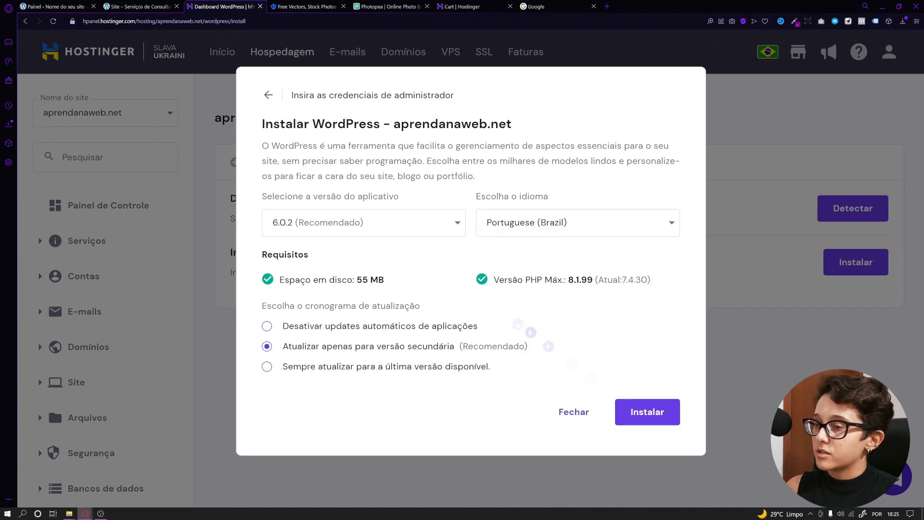
{"action": "left_click", "coordinate": [657, 412]}
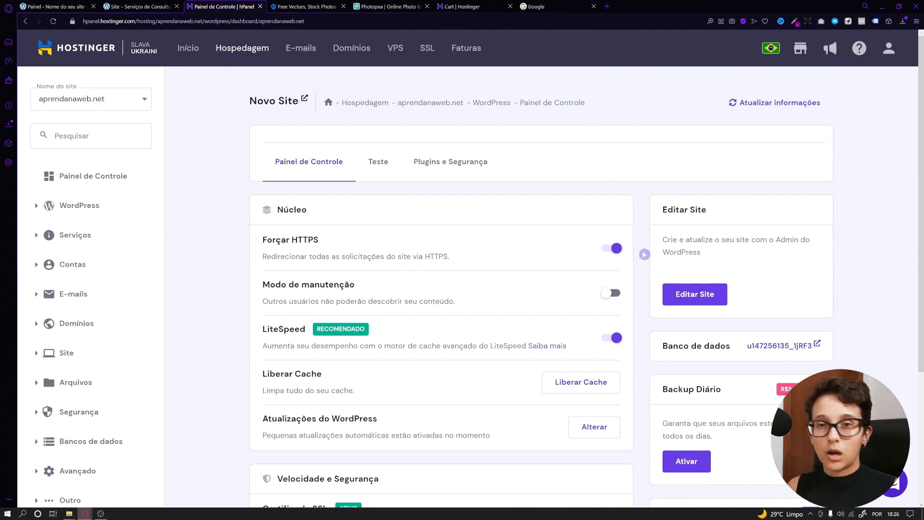
Step: Switch to the WordPress admin dashboard of the prepared site
{"action": "left_click", "coordinate": [128, 23]}
{"action": "left_click", "coordinate": [212, 170]}
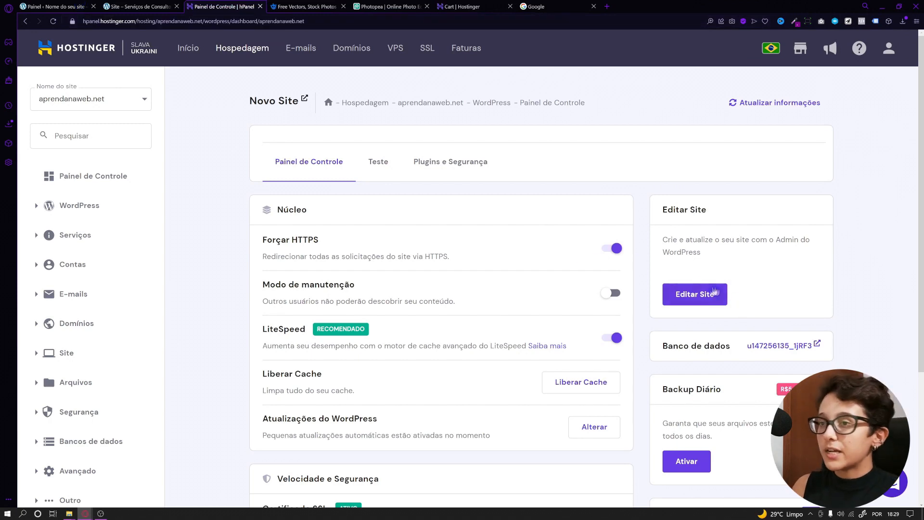
{"action": "left_click", "coordinate": [72, 6]}
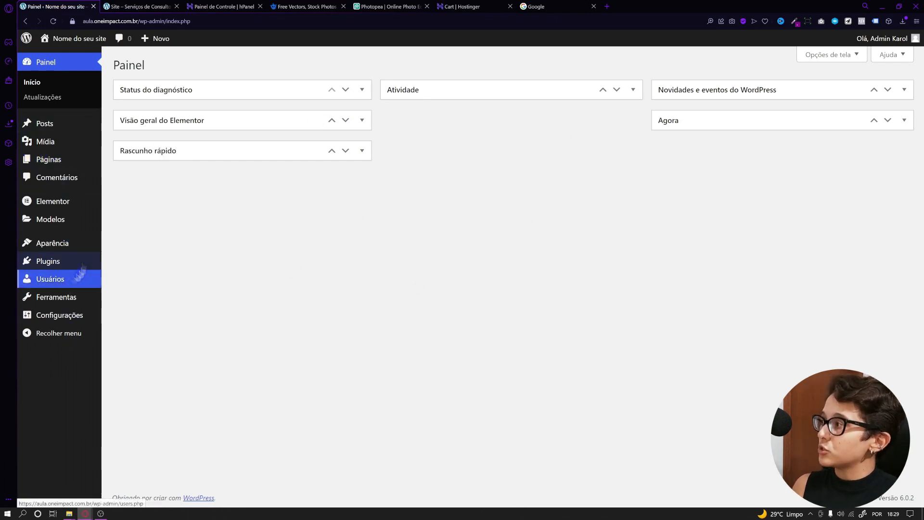
{"action": "mouse_move", "coordinate": [59, 315]}
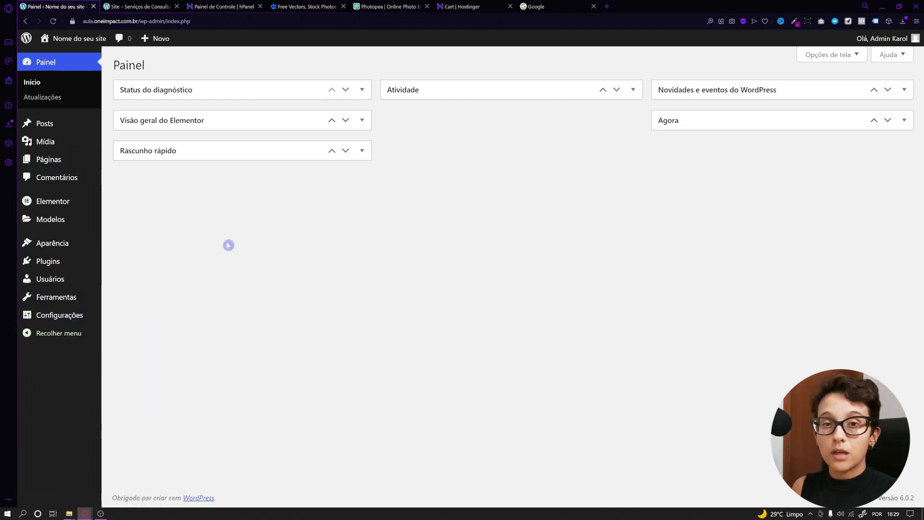
Step: Expand the Status do diagnóstico, Visão geral do Elementor, Atividade and Agora dashboard boxes to examine them, and collapse them again
{"action": "left_click", "coordinate": [362, 90]}
{"action": "left_click", "coordinate": [362, 205]}
{"action": "left_click", "coordinate": [629, 90]}
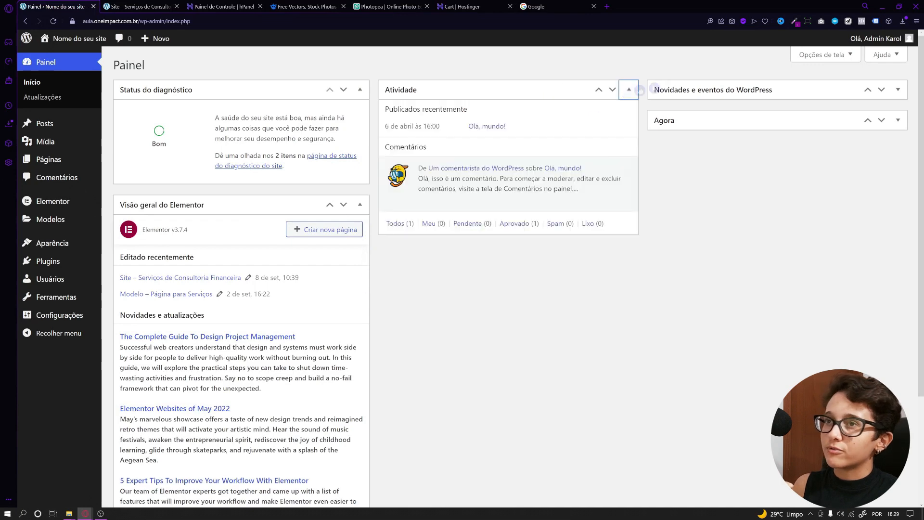
{"action": "left_click", "coordinate": [899, 126]}
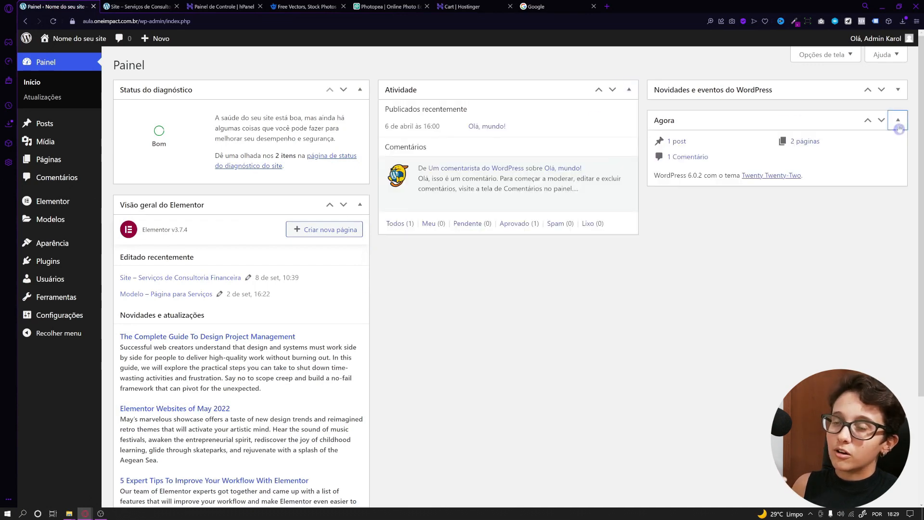
{"action": "left_click", "coordinate": [628, 90]}
{"action": "left_click", "coordinate": [904, 128]}
{"action": "left_click", "coordinate": [361, 90]}
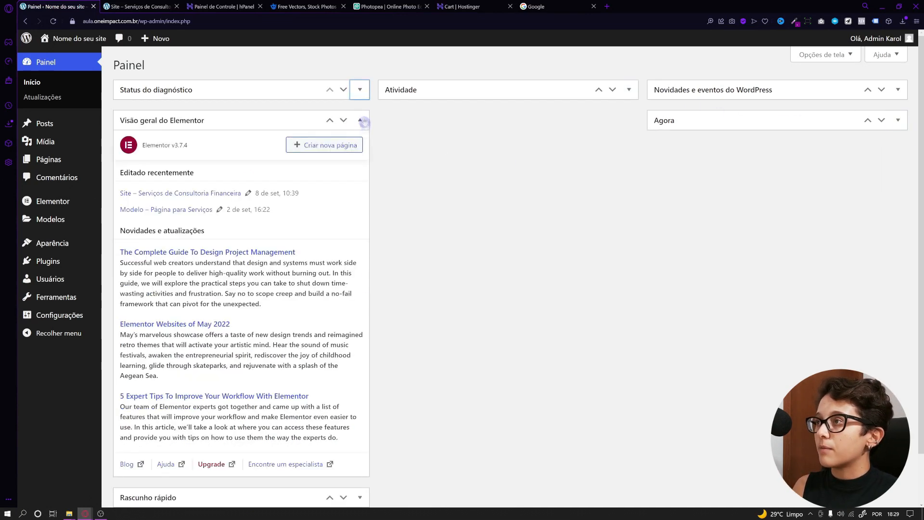
{"action": "left_click", "coordinate": [361, 120]}
{"action": "left_click", "coordinate": [505, 225]}
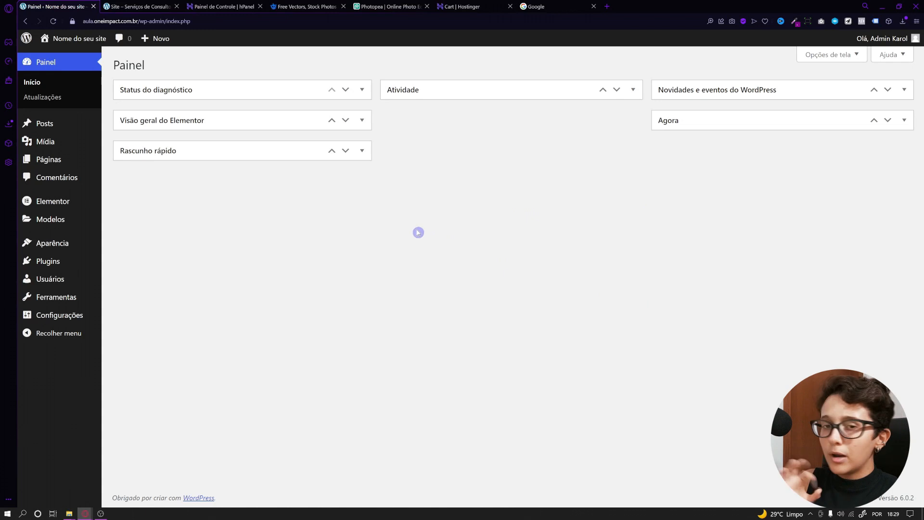
Step: Search the plugins available for installation for "elementor" and return to the installed plugins list
{"action": "left_click", "coordinate": [72, 261]}
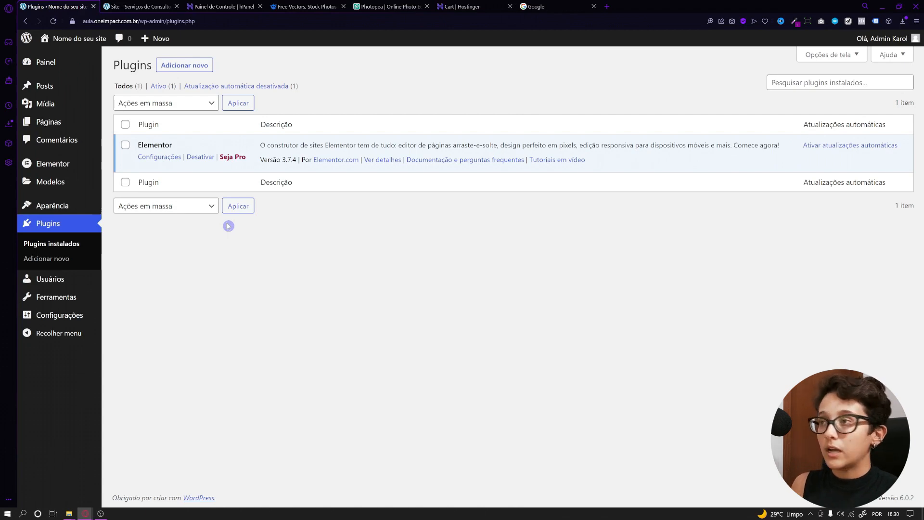
{"action": "left_click", "coordinate": [187, 70]}
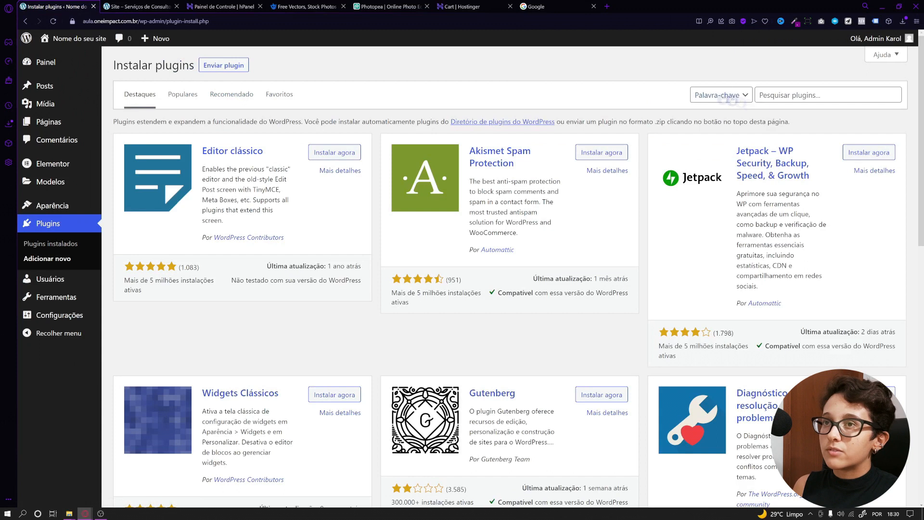
{"action": "left_click", "coordinate": [783, 97]}
{"action": "type", "text": "elementor"}
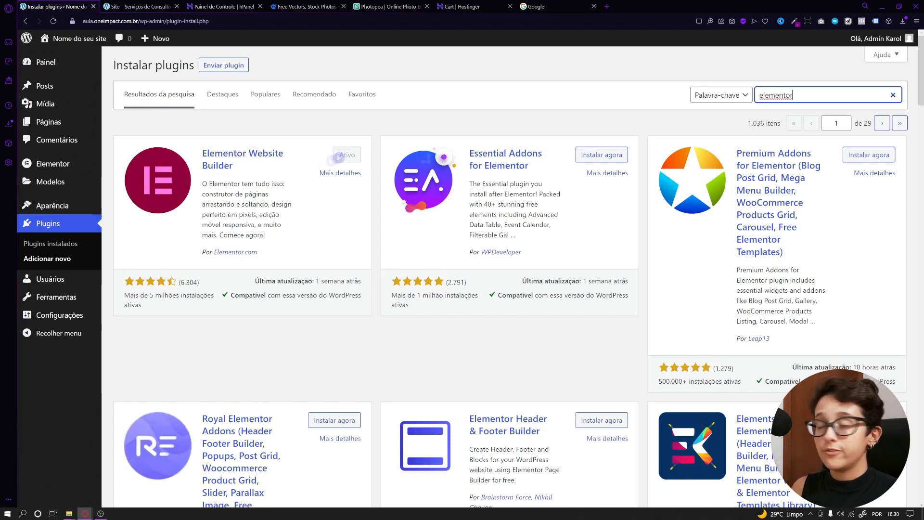
{"action": "left_click", "coordinate": [31, 237]}
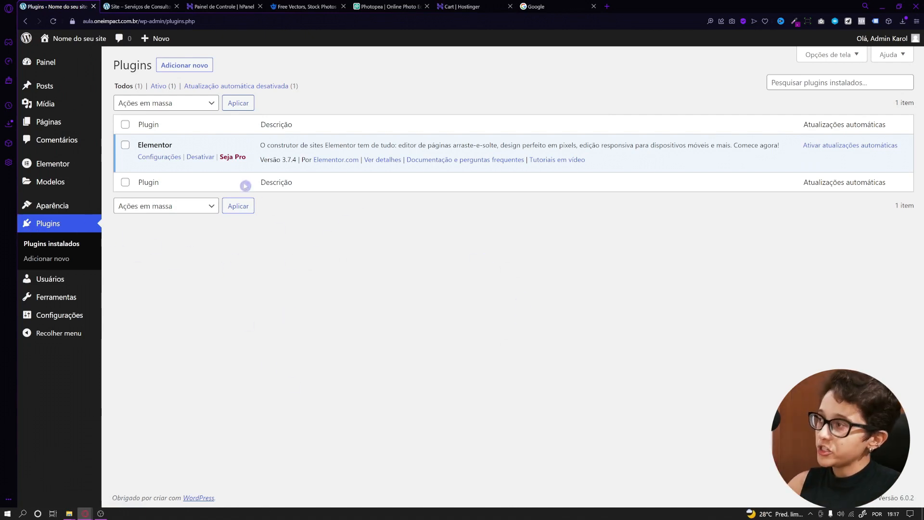
Step: Create a new page from the site's pages list
{"action": "left_click", "coordinate": [54, 122]}
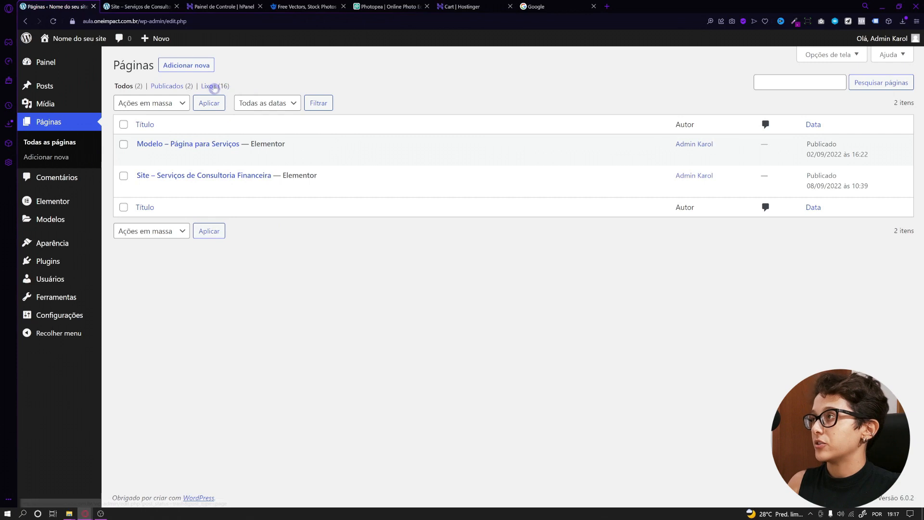
{"action": "left_click", "coordinate": [182, 71]}
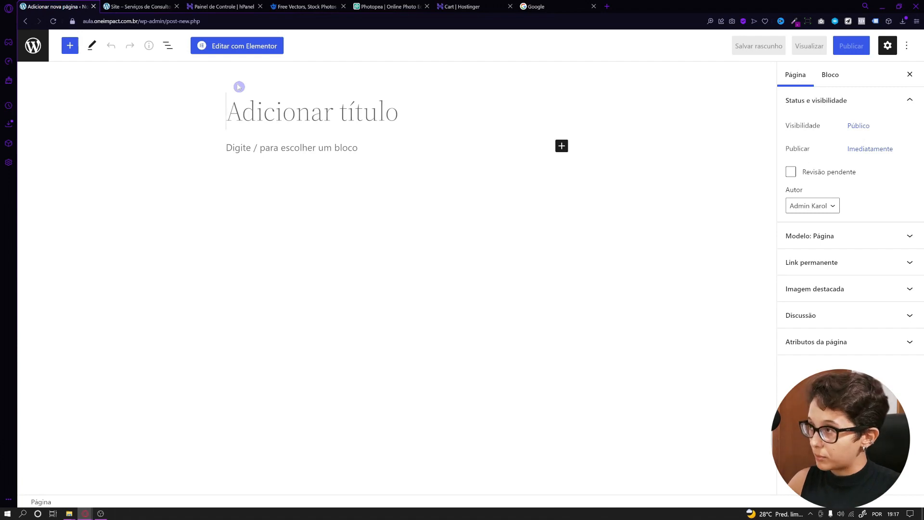
Step: Title the new page "Consultoria Financeira" and save it as a draft, checking its permalink slug
{"action": "type", "text": "Consultoria Financeira"}
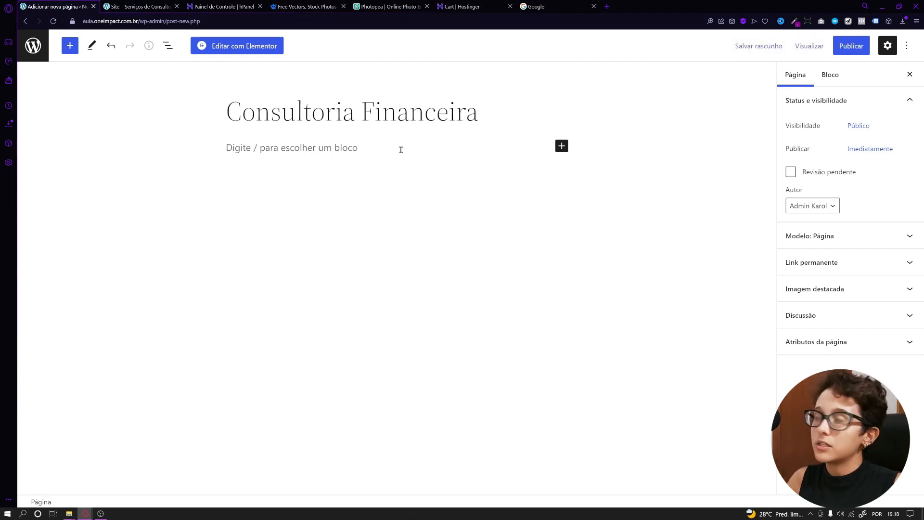
{"action": "left_click", "coordinate": [142, 7]}
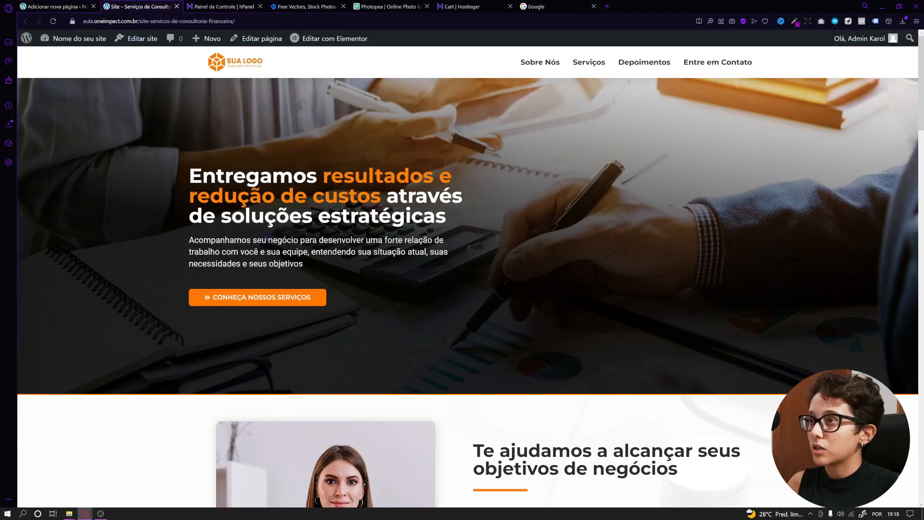
{"action": "left_click", "coordinate": [54, 6]}
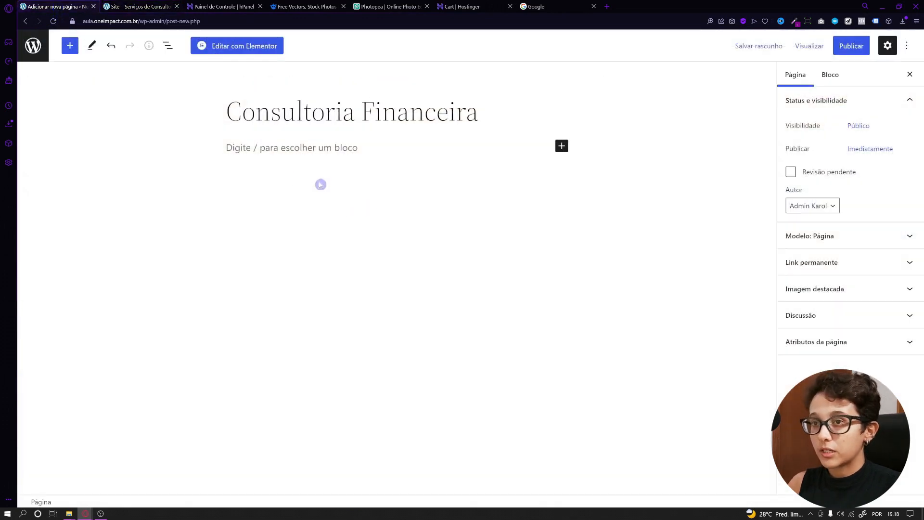
{"action": "left_click", "coordinate": [813, 253]}
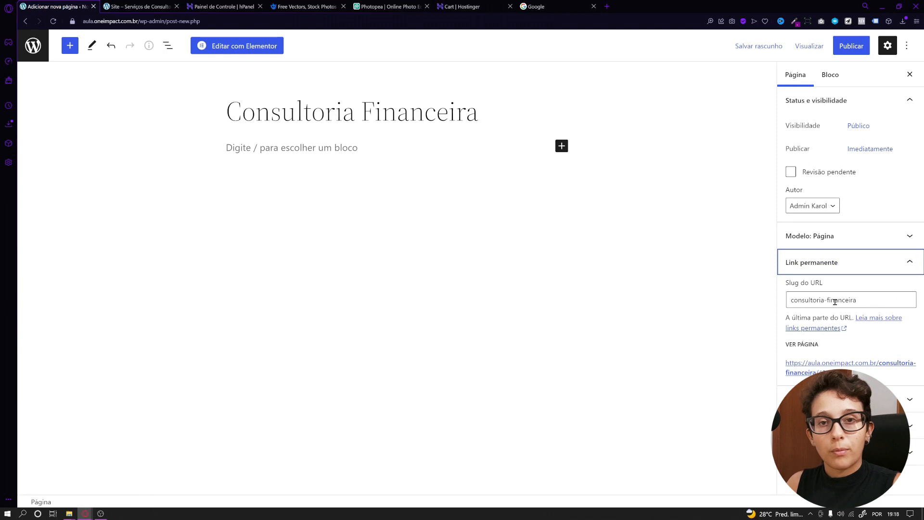
{"action": "key", "text": "ctrl+s"}
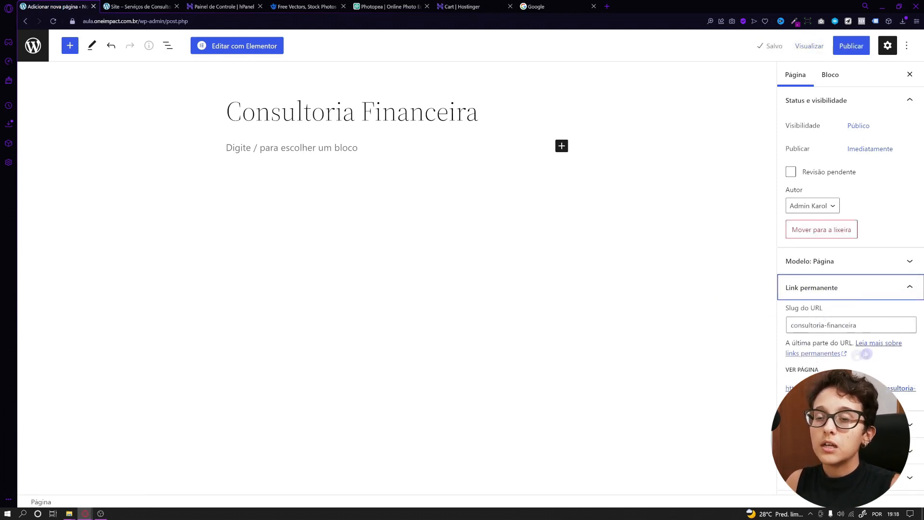
{"action": "left_click", "coordinate": [821, 291]}
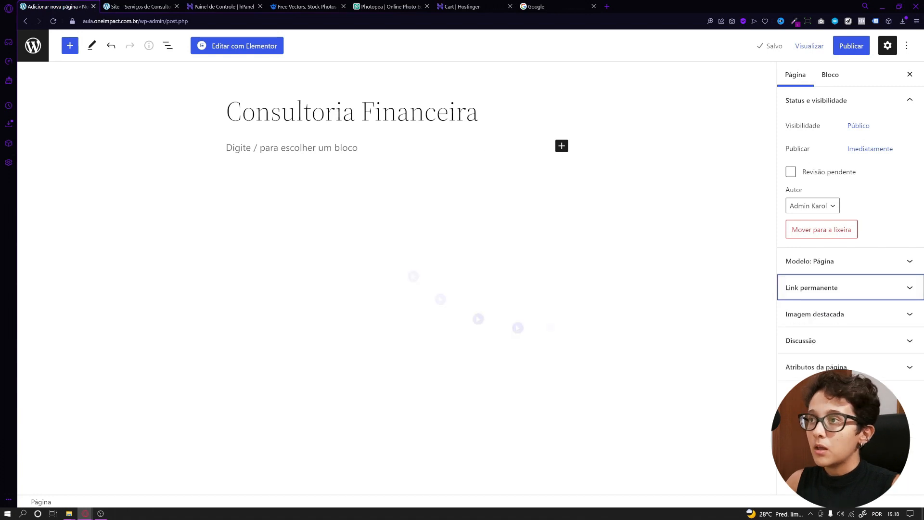
Step: Edit the page with Elementor and set its page layout to Elementor canvas
{"action": "left_click", "coordinate": [226, 48]}
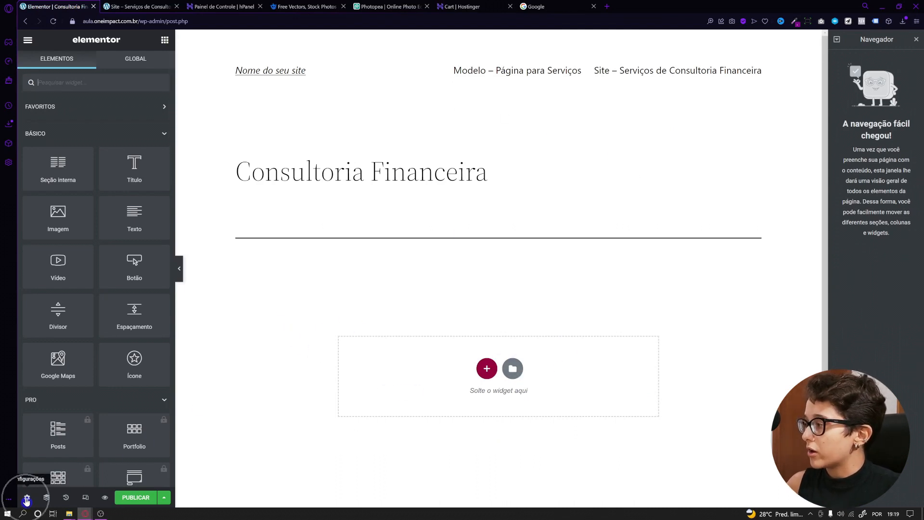
{"action": "left_click", "coordinate": [27, 499]}
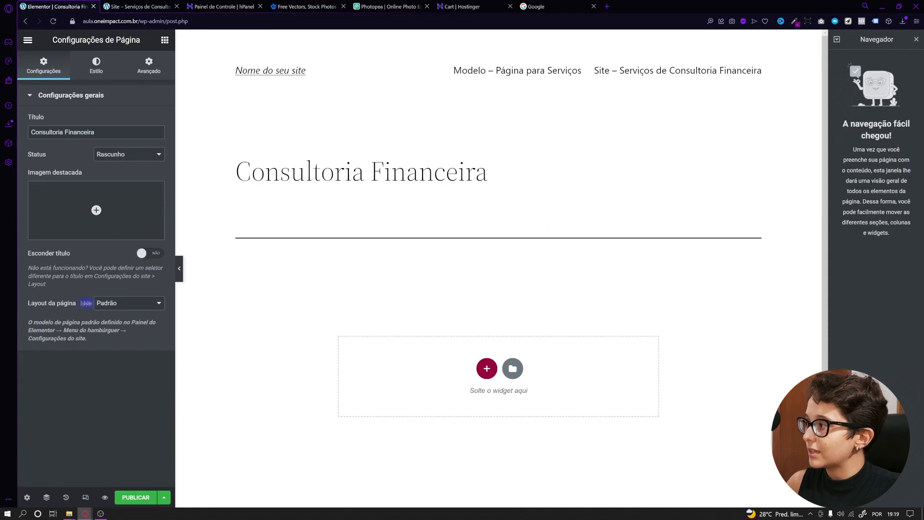
{"action": "left_click", "coordinate": [109, 303]}
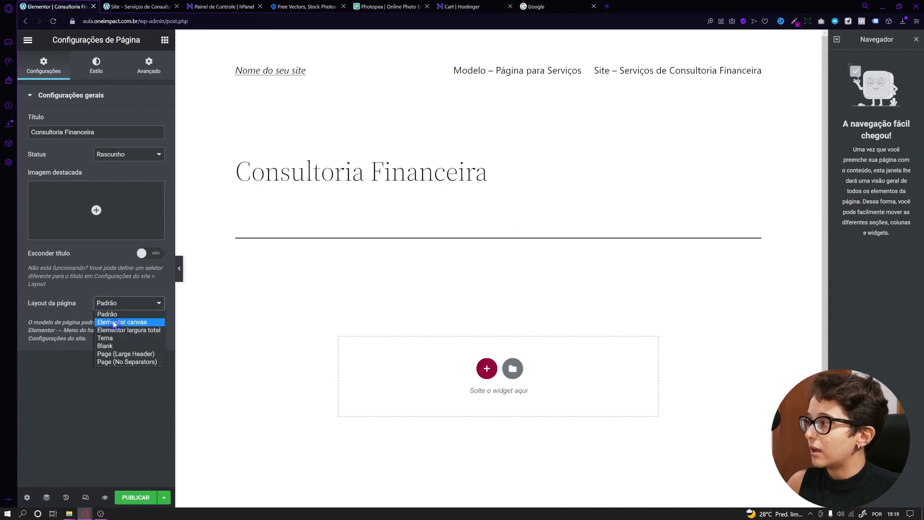
{"action": "left_click", "coordinate": [115, 323]}
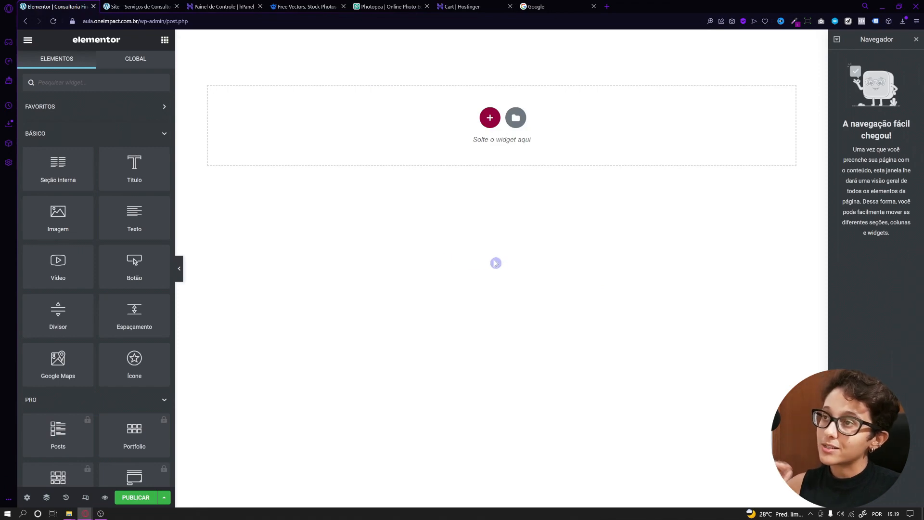
Step: Examine the finished consulting site from its hero banner down to the services section, and return to the Elementor editor
{"action": "left_click", "coordinate": [139, 6]}
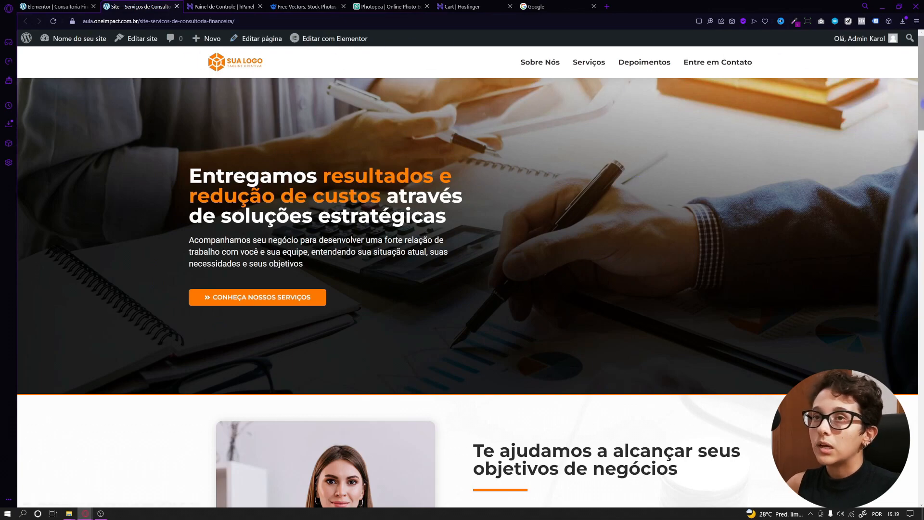
{"action": "scroll", "coordinate": [413, 101], "scroll_direction": "down", "scroll_amount": 5}
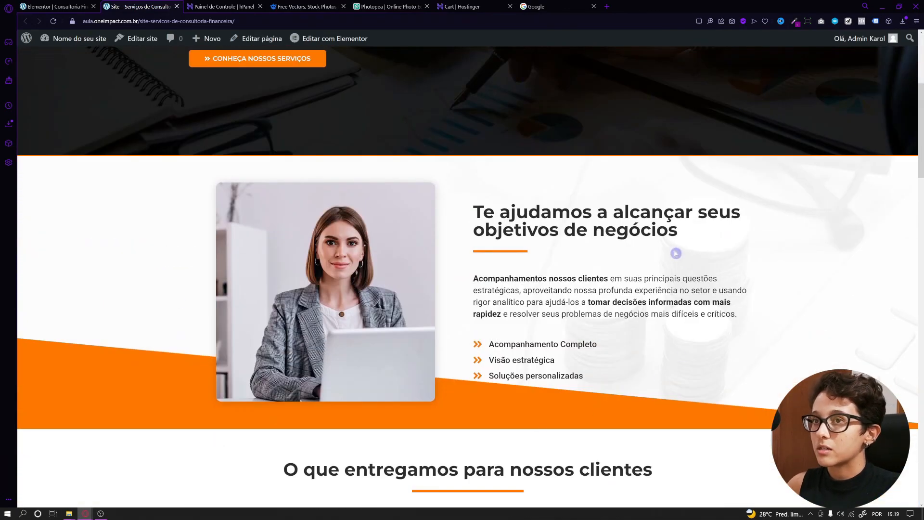
{"action": "scroll", "coordinate": [413, 101], "scroll_direction": "down", "scroll_amount": 6}
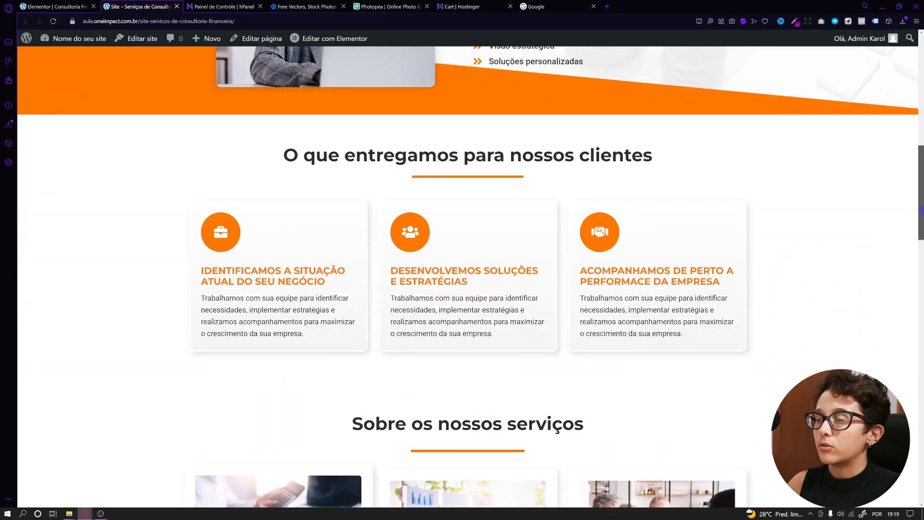
{"action": "scroll", "coordinate": [468, 277], "scroll_direction": "down", "scroll_amount": 5}
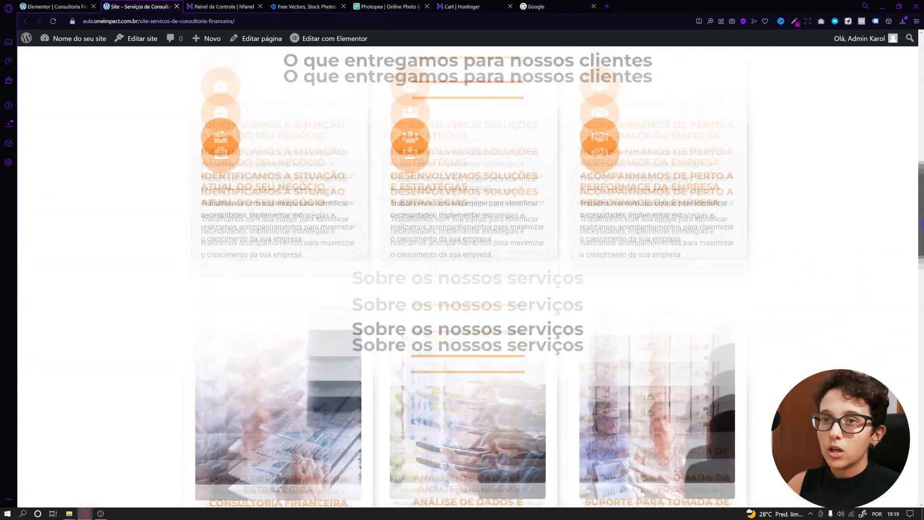
{"action": "scroll", "coordinate": [468, 278], "scroll_direction": "up", "scroll_amount": 15}
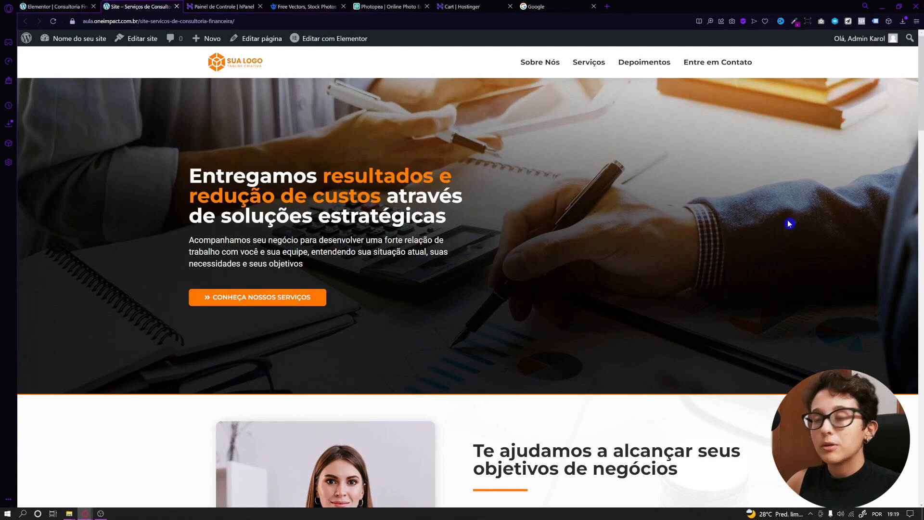
{"action": "left_click", "coordinate": [53, 6]}
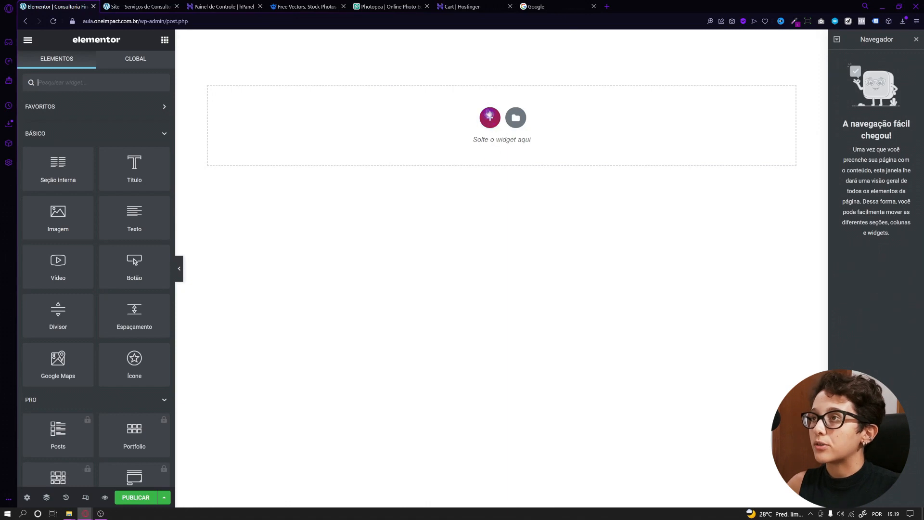
Step: Add a single-column section with a boxed content width of 1100 and a minimum height of 600 px
{"action": "left_click", "coordinate": [489, 119]}
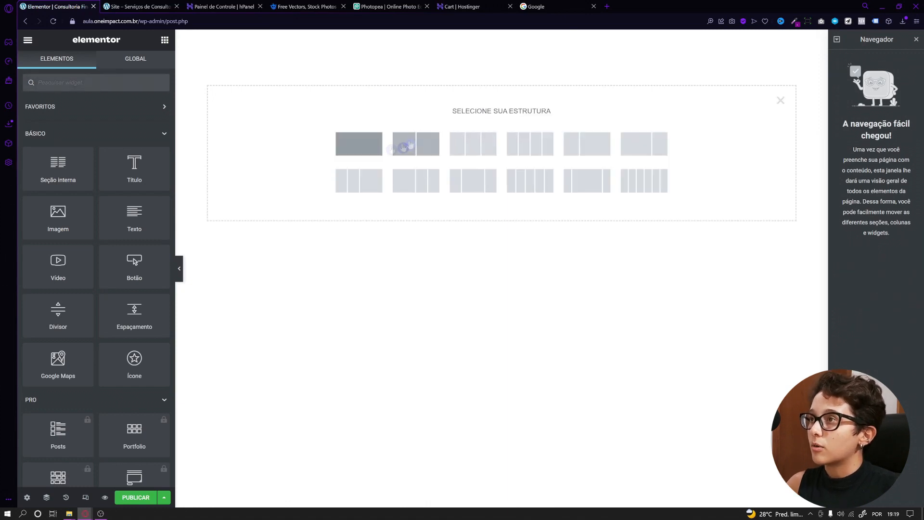
{"action": "left_click", "coordinate": [356, 141]}
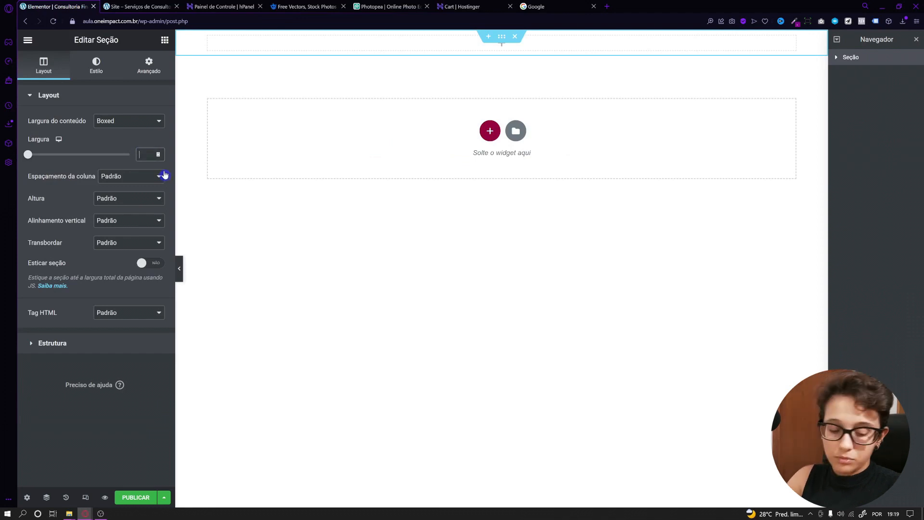
{"action": "left_click", "coordinate": [116, 198]}
{"action": "left_click", "coordinate": [115, 225]}
{"action": "type", "text": "600"}
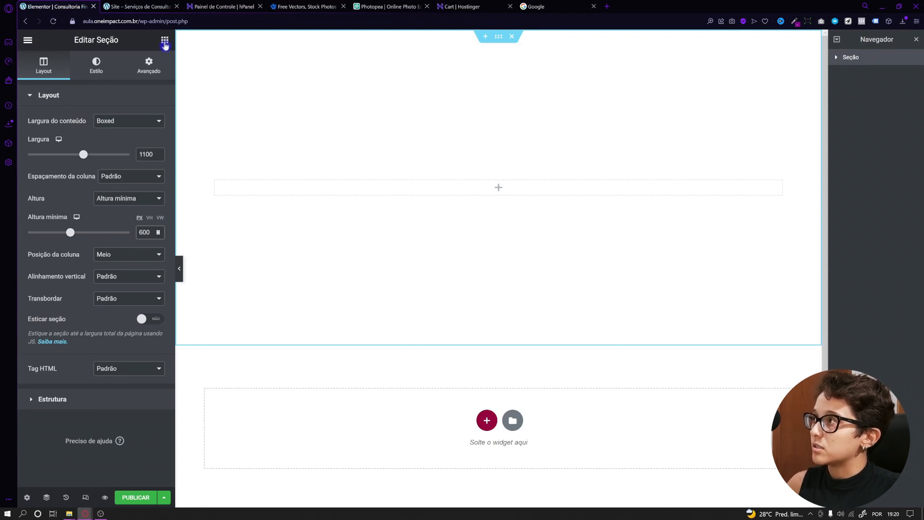
Step: Collapse the Pro widget category and place an inner section (Seção interna) in the new section's column
{"action": "left_click", "coordinate": [165, 41]}
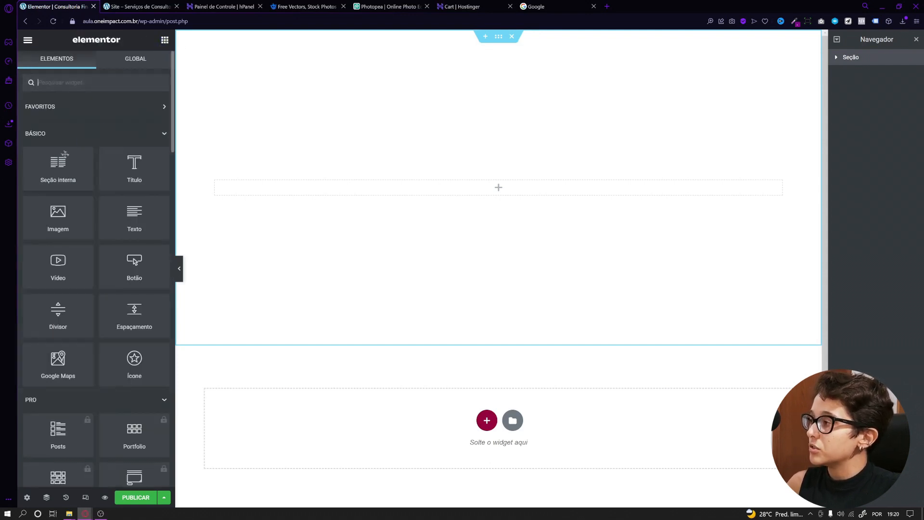
{"action": "scroll", "coordinate": [126, 323], "scroll_direction": "down", "scroll_amount": 5}
{"action": "scroll", "coordinate": [127, 323], "scroll_direction": "up", "scroll_amount": 5}
{"action": "left_click", "coordinate": [37, 406]}
{"action": "scroll", "coordinate": [88, 426], "scroll_direction": "down", "scroll_amount": 5}
{"action": "scroll", "coordinate": [92, 431], "scroll_direction": "up", "scroll_amount": 5}
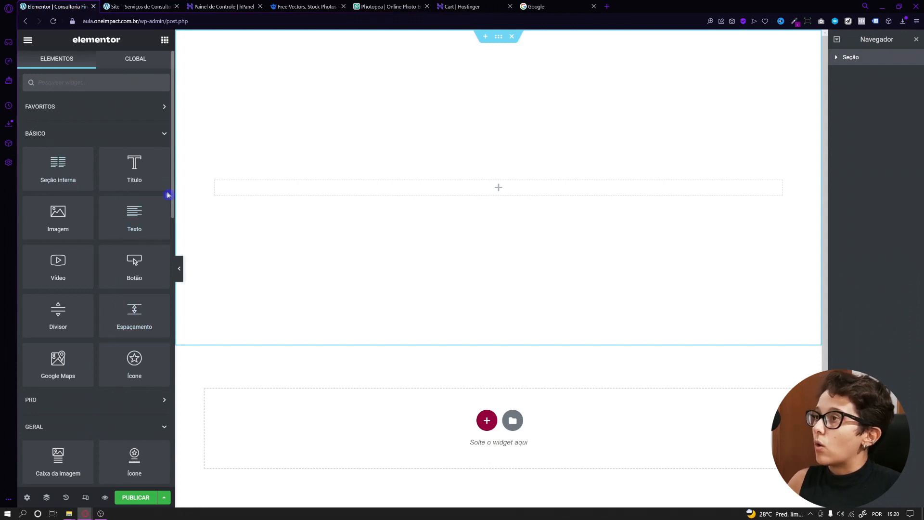
{"action": "left_click_drag", "start_coordinate": [57, 166], "coordinate": [383, 188]}
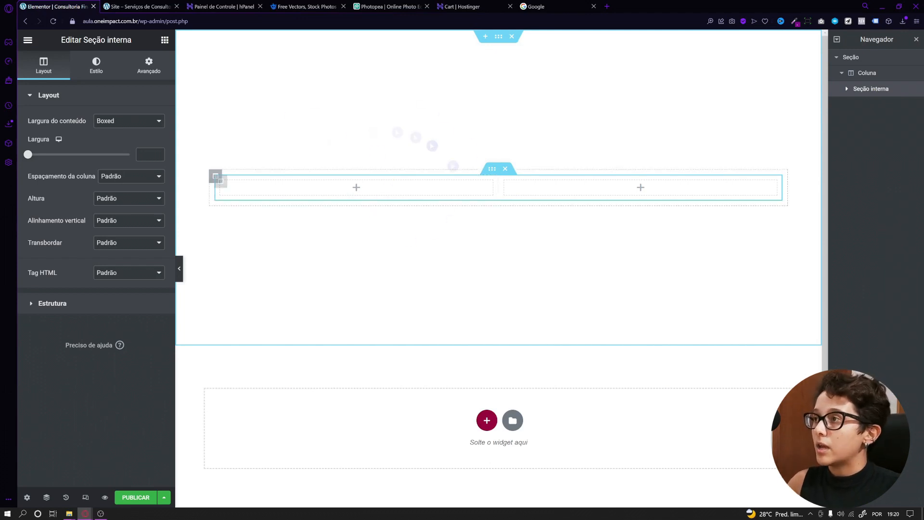
Step: Stack a Título, a Texto and a Botão widget in the inner section's first column
{"action": "left_click", "coordinate": [166, 42]}
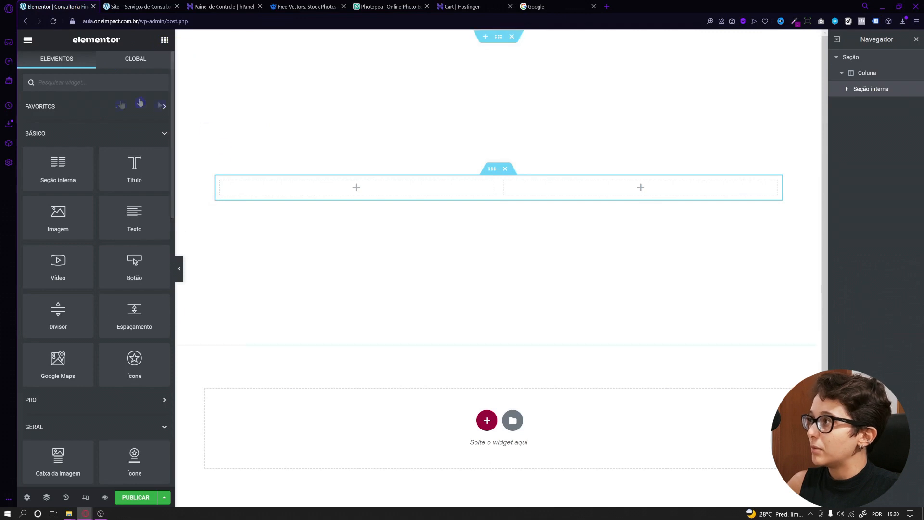
{"action": "left_click_drag", "start_coordinate": [130, 169], "coordinate": [291, 189]}
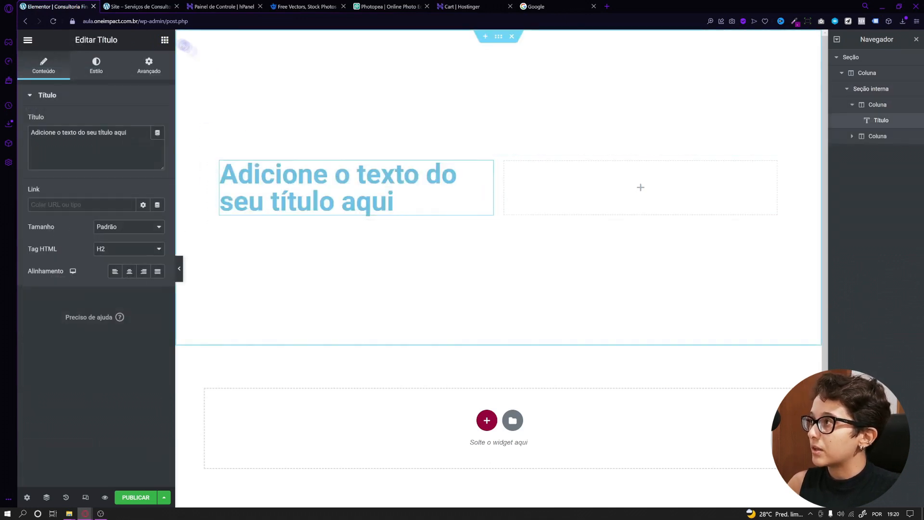
{"action": "left_click", "coordinate": [164, 39]}
{"action": "left_click_drag", "start_coordinate": [135, 217], "coordinate": [279, 212]}
{"action": "left_click", "coordinate": [165, 39]}
{"action": "left_click_drag", "start_coordinate": [139, 260], "coordinate": [303, 243]}
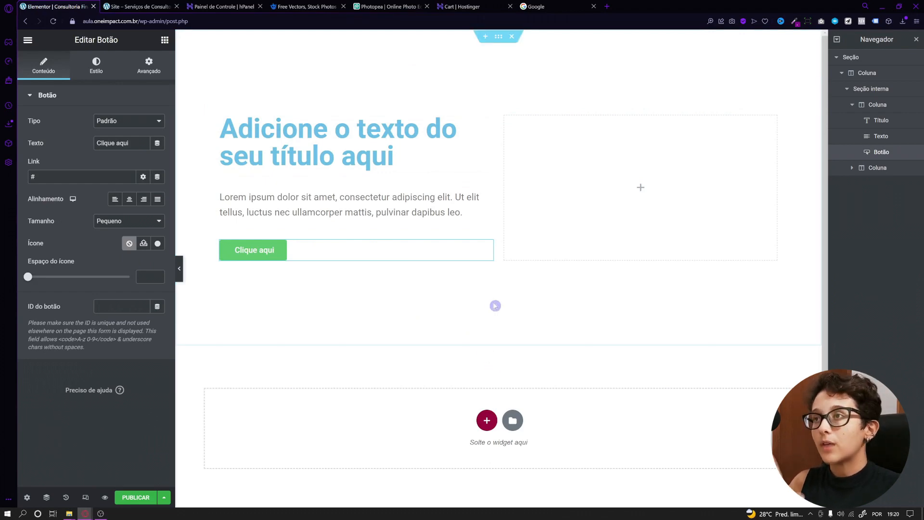
Step: Replace the title's placeholder with the headline copied from the finished site: "Entregamos resultados e redução de custos através de soluções estratégicas"
{"action": "left_click", "coordinate": [118, 6]}
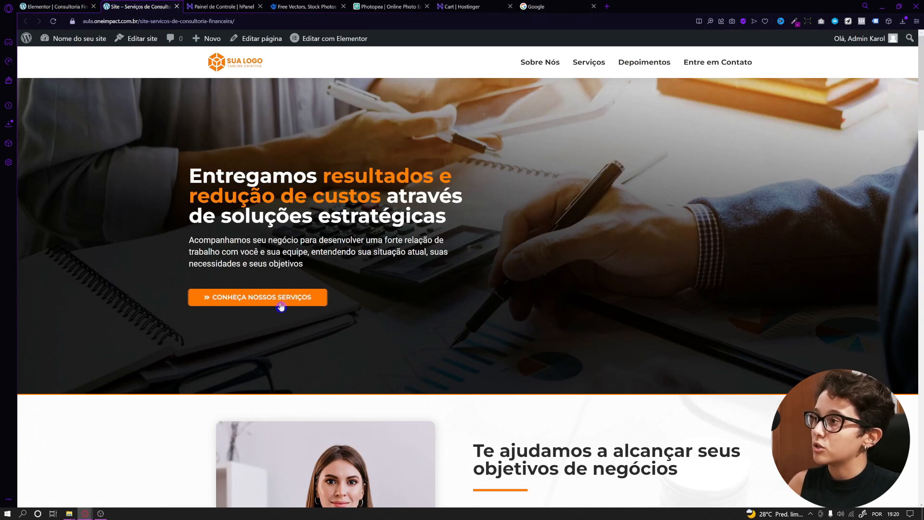
{"action": "left_click", "coordinate": [53, 6]}
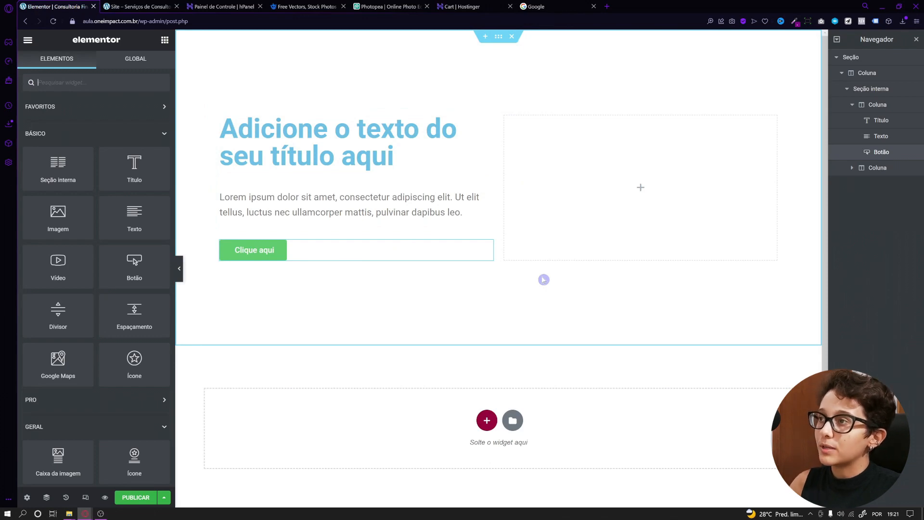
{"action": "left_click", "coordinate": [129, 6]}
{"action": "left_click_drag", "start_coordinate": [189, 168], "coordinate": [458, 221]}
{"action": "right_click", "coordinate": [355, 180]}
{"action": "left_click", "coordinate": [385, 209]}
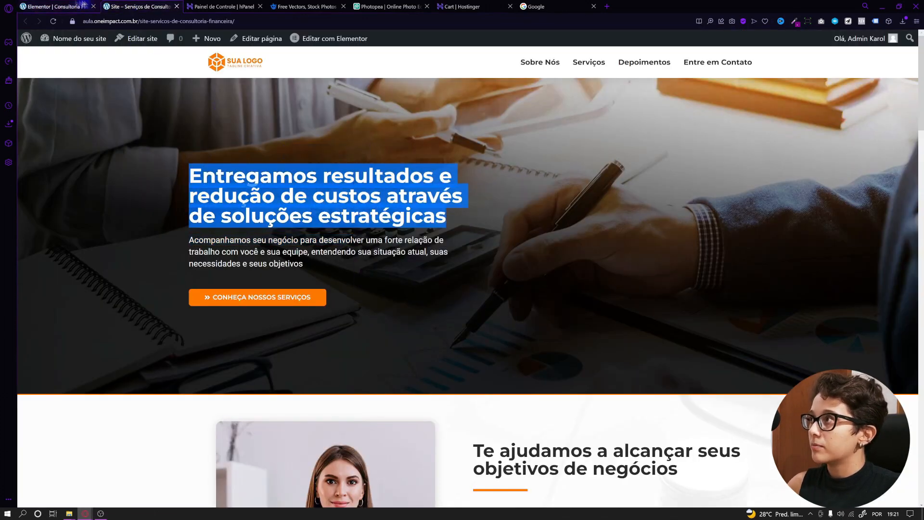
{"action": "left_click", "coordinate": [86, 5]}
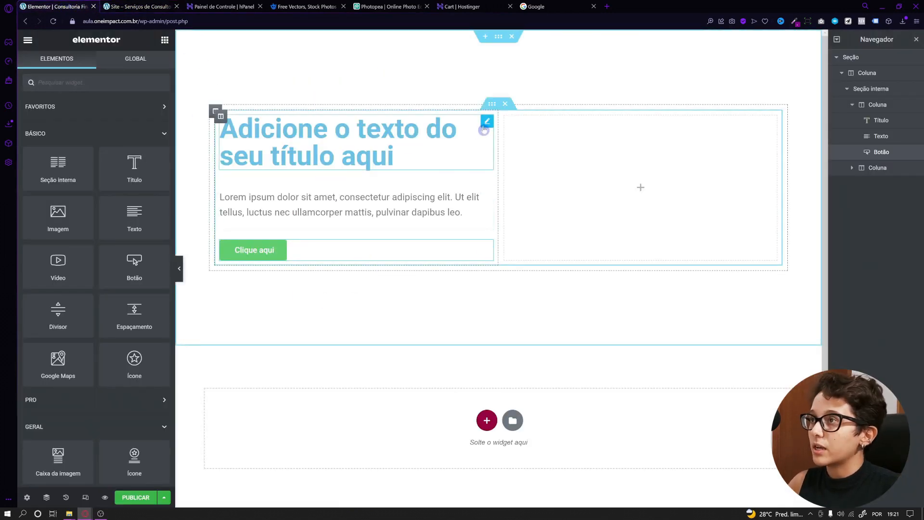
{"action": "left_click", "coordinate": [487, 123]}
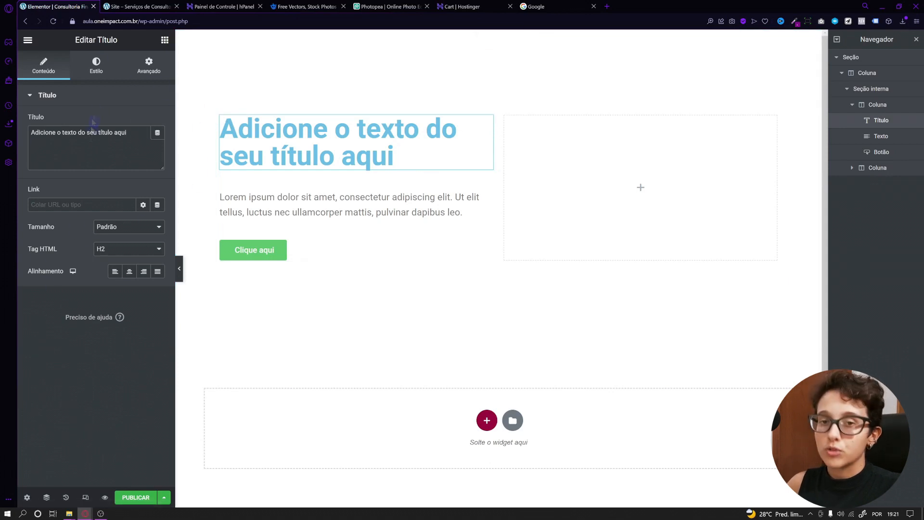
{"action": "triple_click", "coordinate": [43, 133]}
{"action": "right_click", "coordinate": [42, 131]}
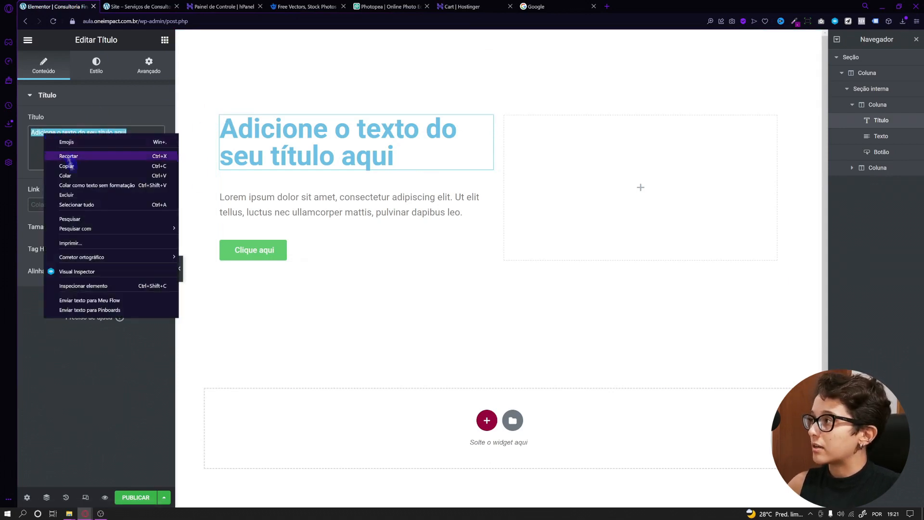
{"action": "left_click", "coordinate": [62, 186]}
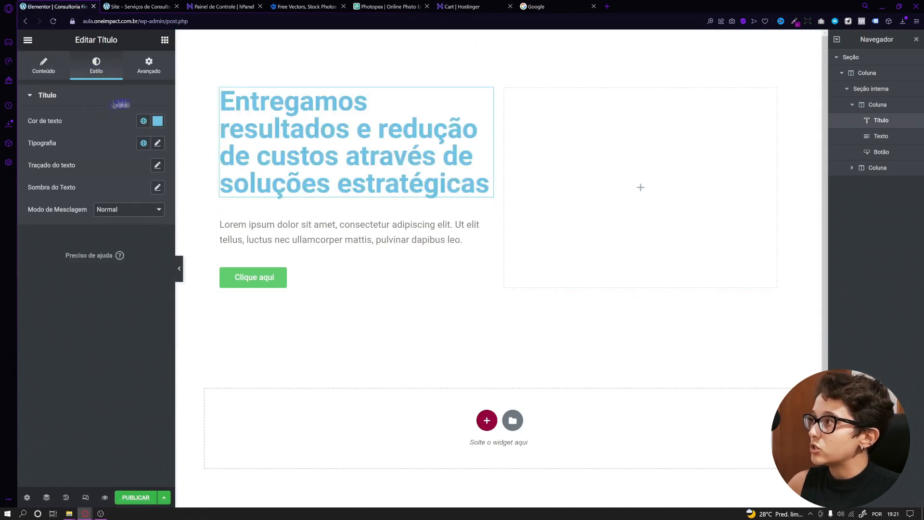
Step: Set the title's text color to dark gray #1A1A1A
{"action": "left_click", "coordinate": [157, 123]}
{"action": "left_click_drag", "start_coordinate": [98, 186], "coordinate": [16, 242]}
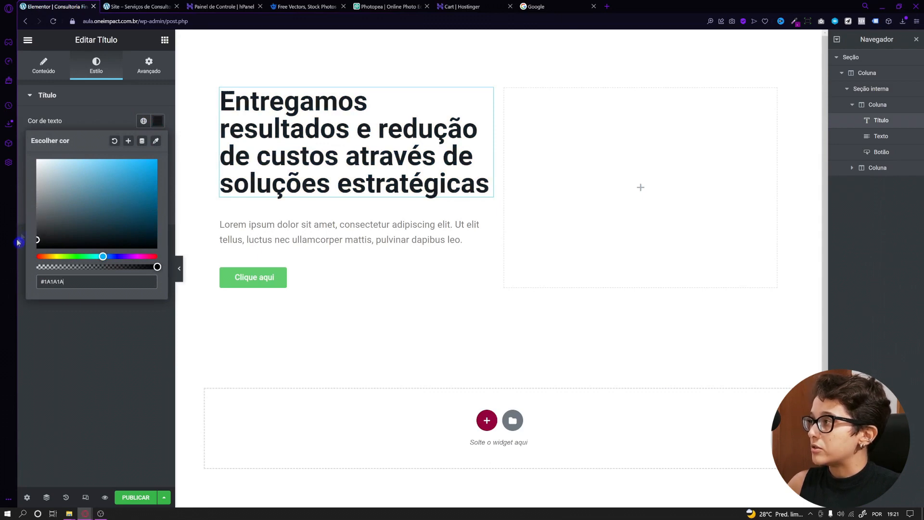
{"action": "left_click", "coordinate": [81, 120]}
Step: Set the title's font family to Montserrat
{"action": "left_click", "coordinate": [159, 143]}
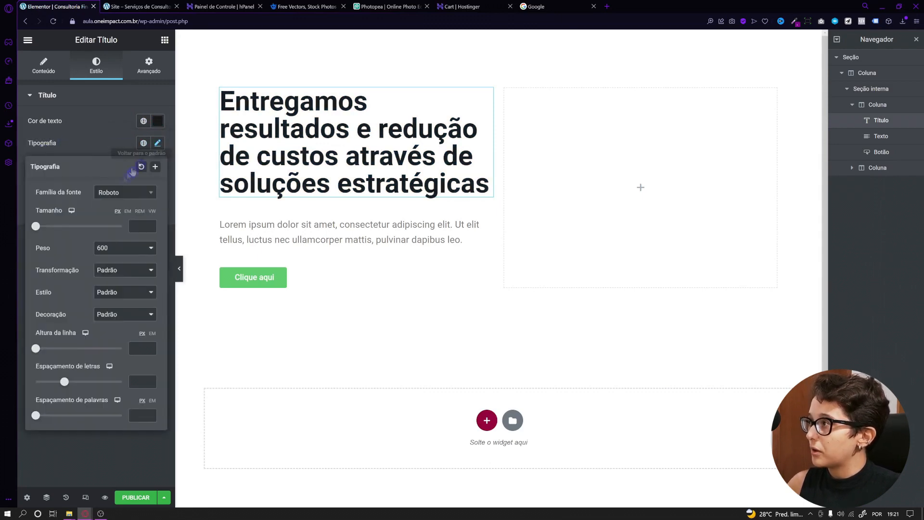
{"action": "left_click", "coordinate": [123, 192]}
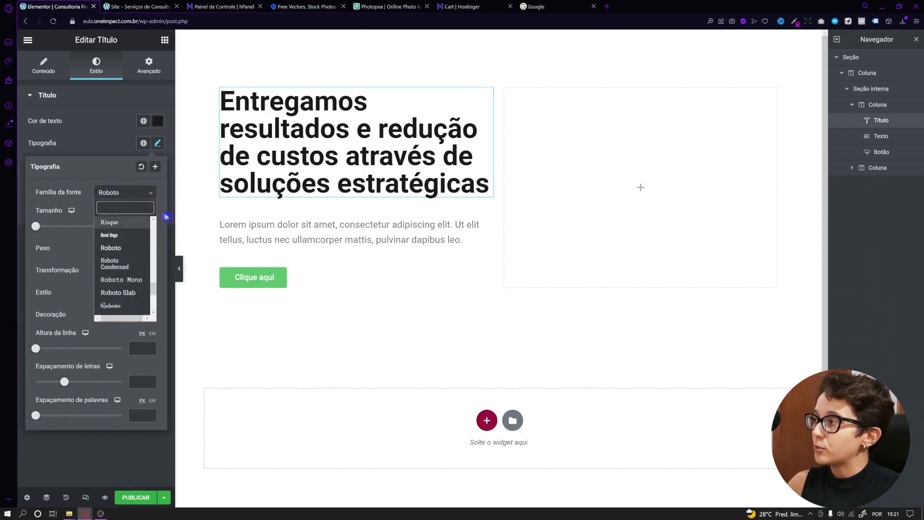
{"action": "left_click", "coordinate": [107, 182]}
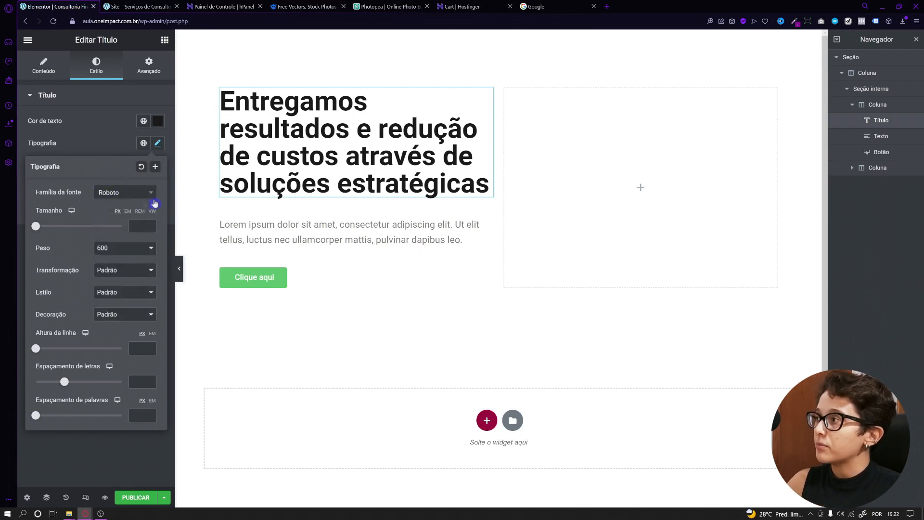
{"action": "left_click", "coordinate": [134, 198]}
{"action": "left_click_drag", "start_coordinate": [153, 291], "coordinate": [154, 260]}
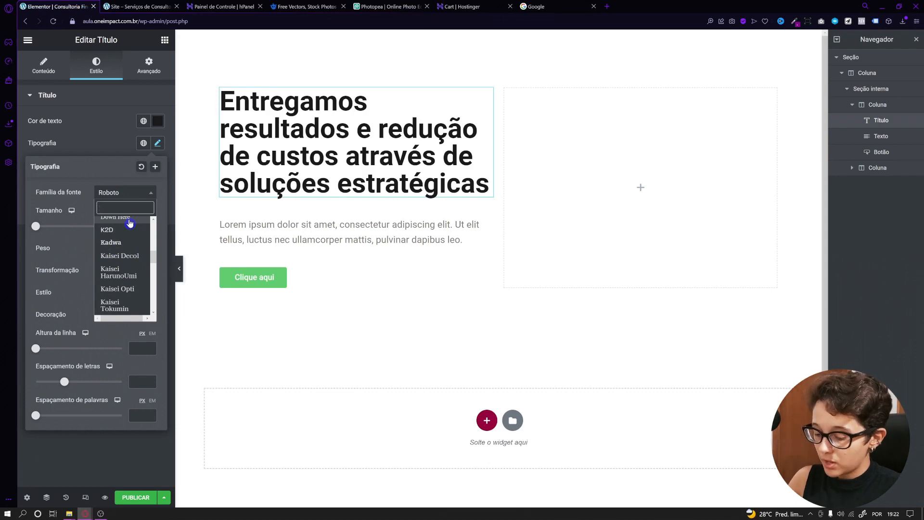
{"action": "type", "text": "monts"}
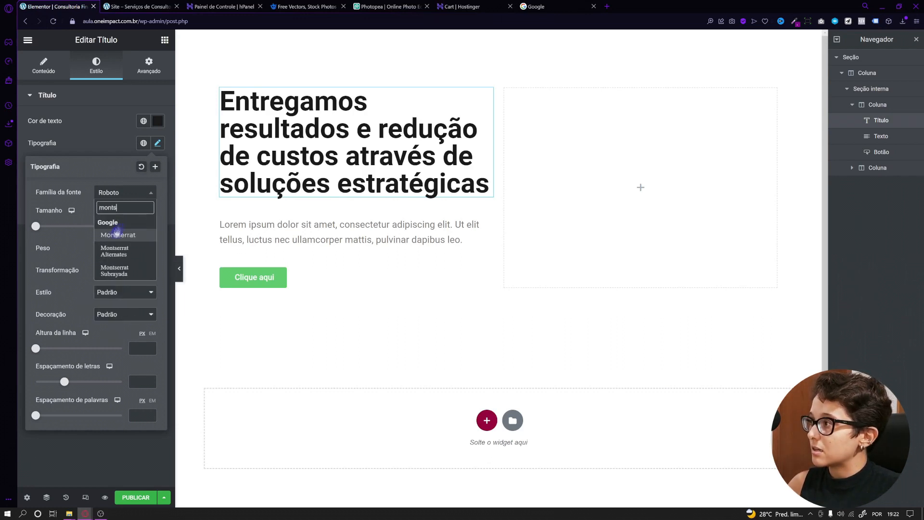
{"action": "left_click", "coordinate": [116, 236]}
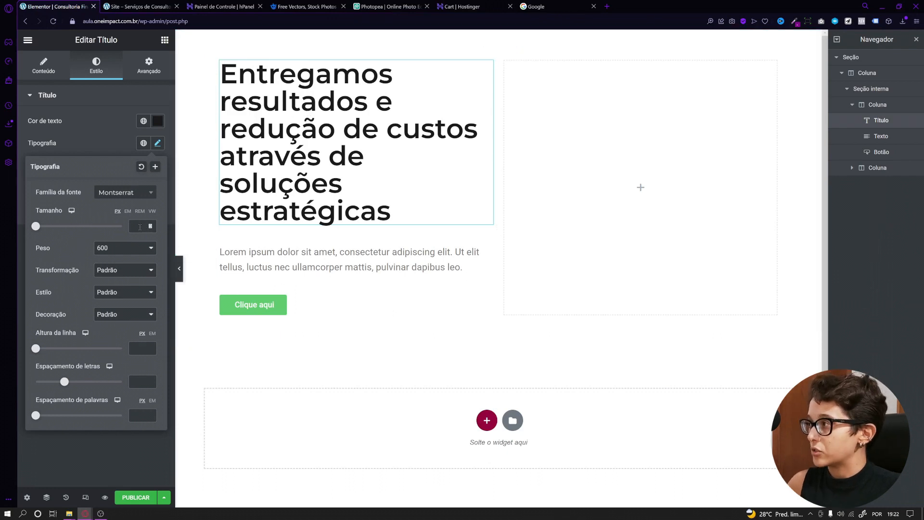
Step: Set the title's font size to 38 px and compare it with the headline on the finished site
{"action": "type", "text": "28"}
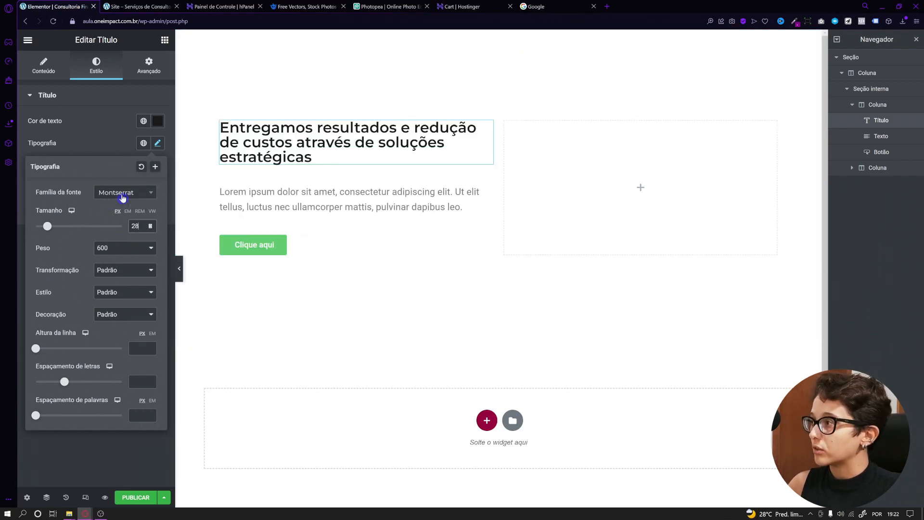
{"action": "type", "text": "38"}
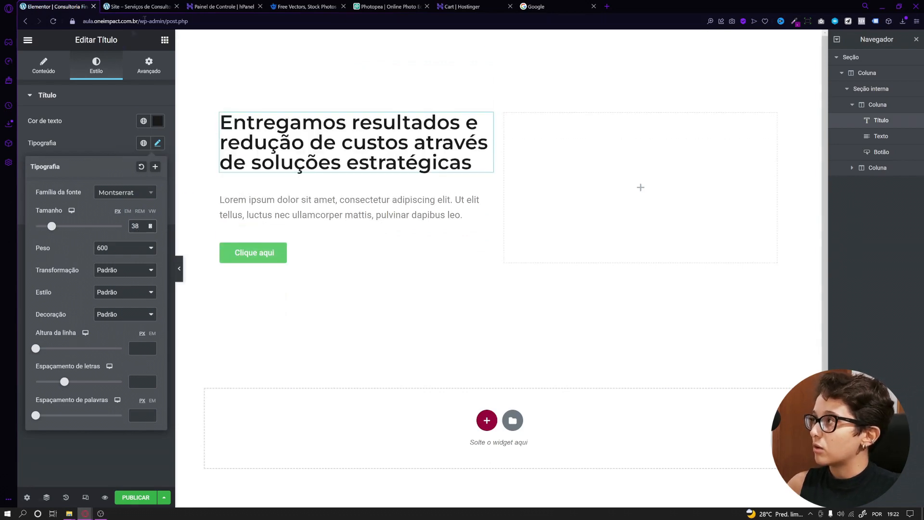
{"action": "left_click", "coordinate": [138, 6]}
{"action": "left_click", "coordinate": [195, 217]}
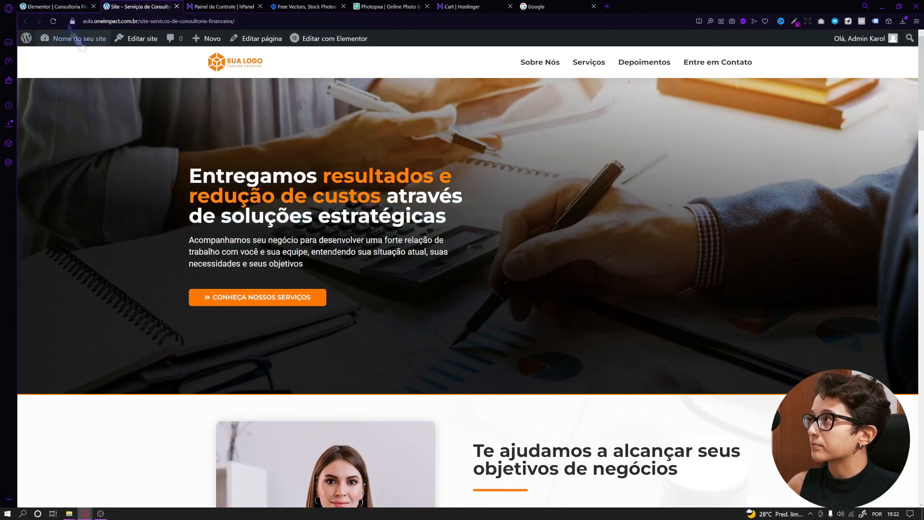
{"action": "left_click", "coordinate": [59, 7]}
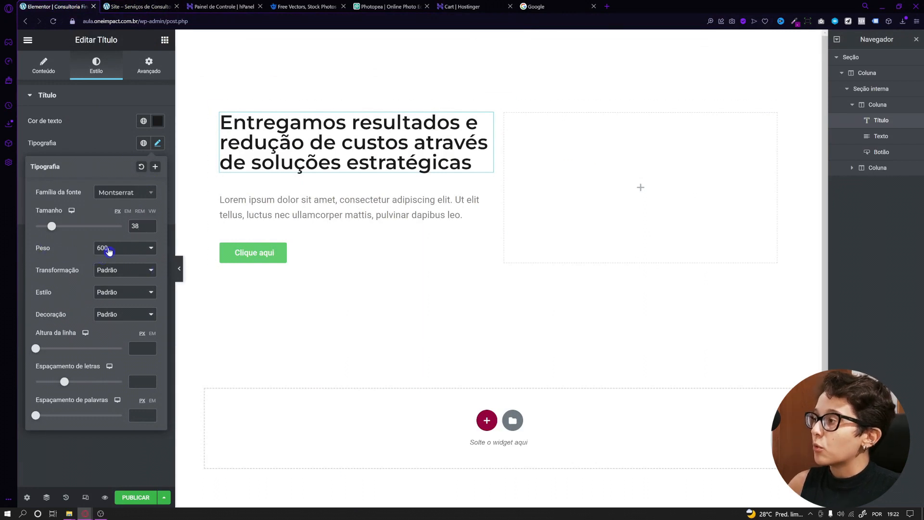
Step: Set the title's font weight to 800 and slightly widen the inner section's first column so the headline fits on three lines
{"action": "left_click", "coordinate": [109, 250]}
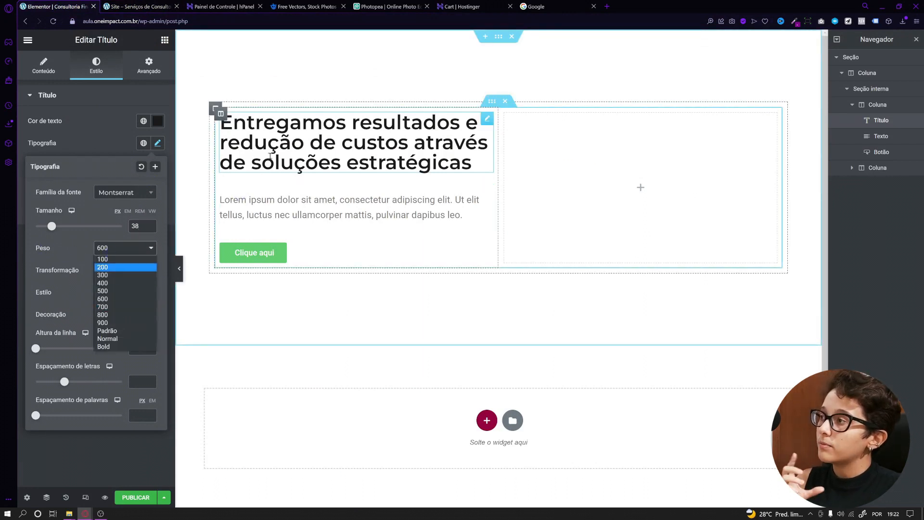
{"action": "left_click", "coordinate": [103, 315]}
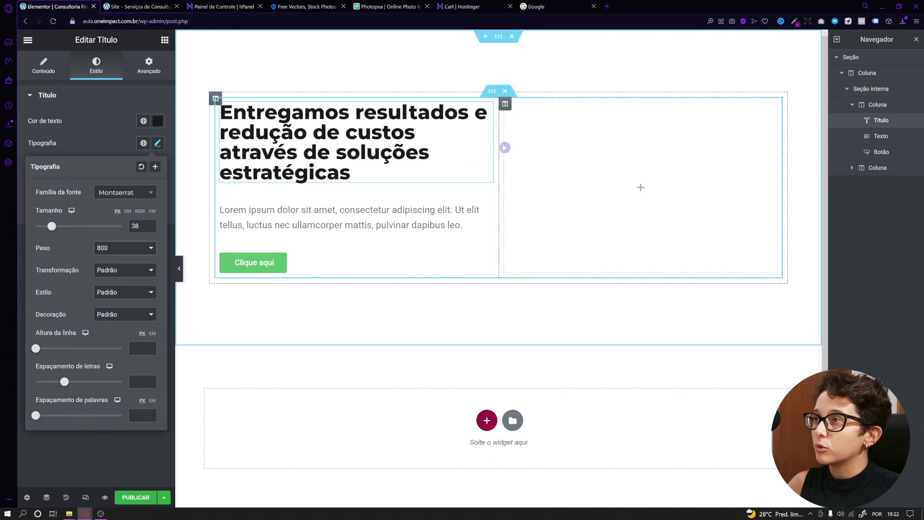
{"action": "left_click_drag", "start_coordinate": [504, 147], "coordinate": [517, 147]}
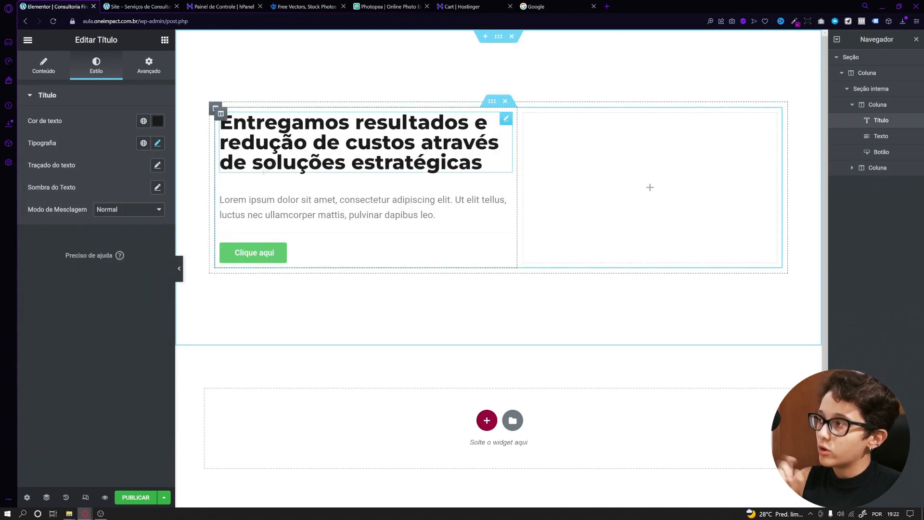
Step: Try a font weight of 300 on the title, and settle on a weight of 700
{"action": "left_click", "coordinate": [158, 143]}
{"action": "left_click", "coordinate": [124, 248]}
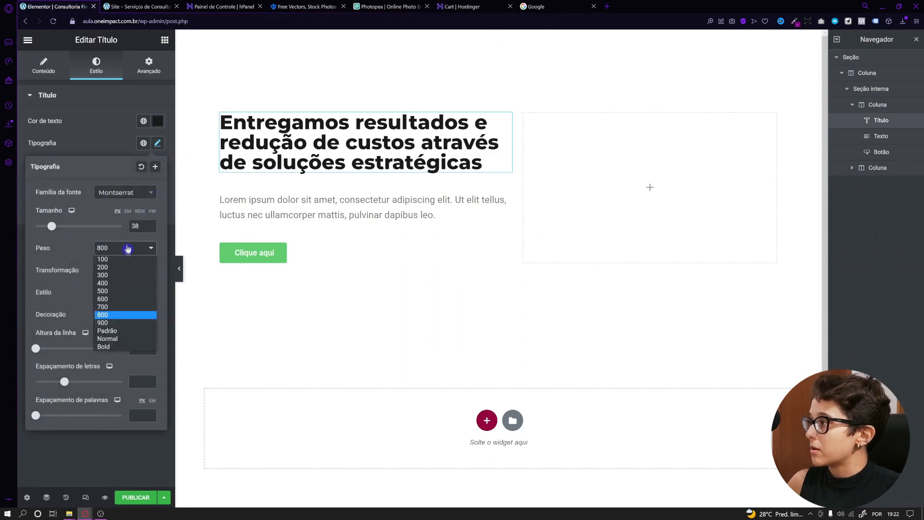
{"action": "left_click", "coordinate": [104, 276]}
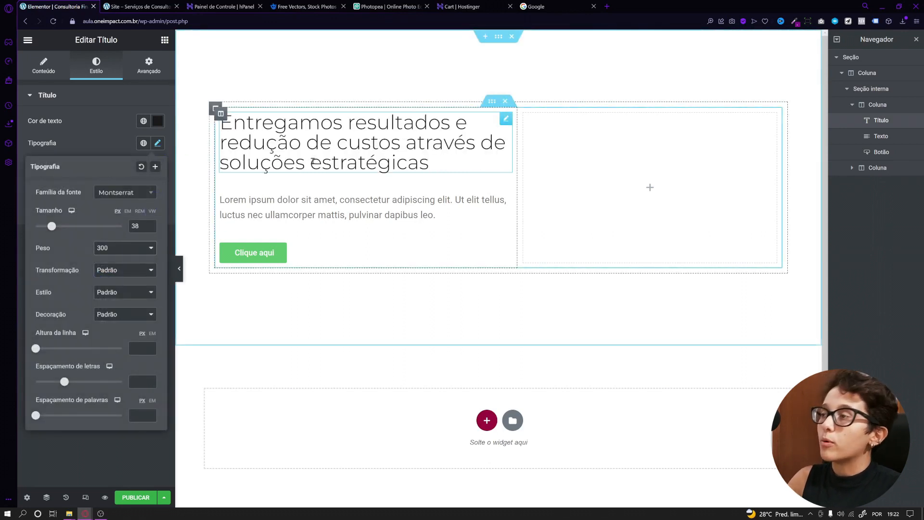
{"action": "left_click", "coordinate": [124, 248]}
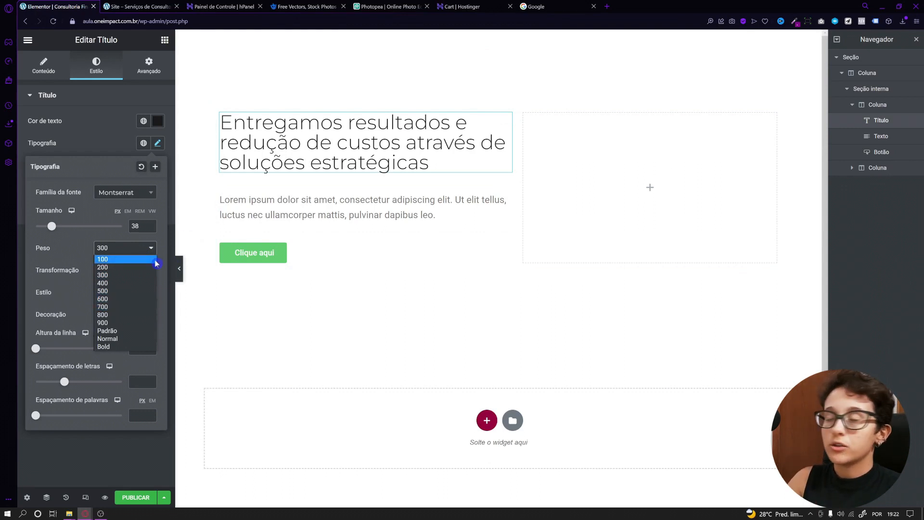
{"action": "left_click", "coordinate": [119, 308]}
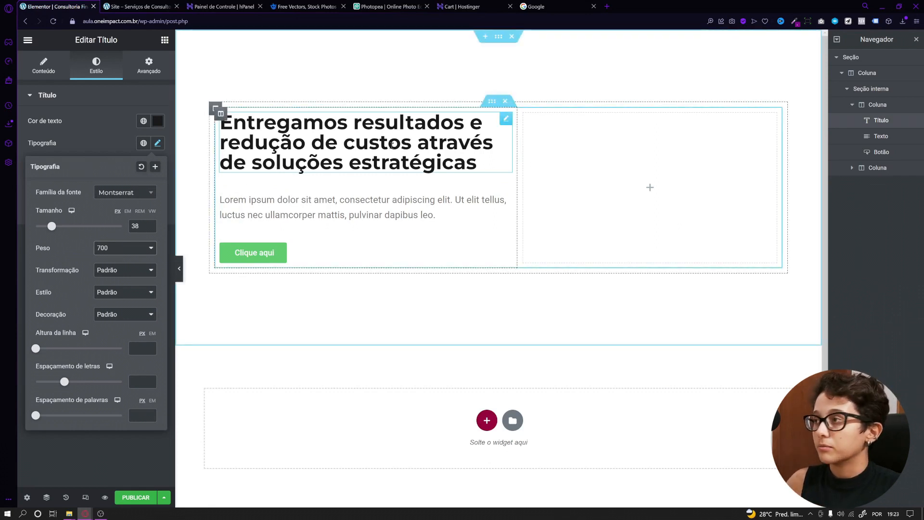
{"action": "left_click", "coordinate": [103, 128]}
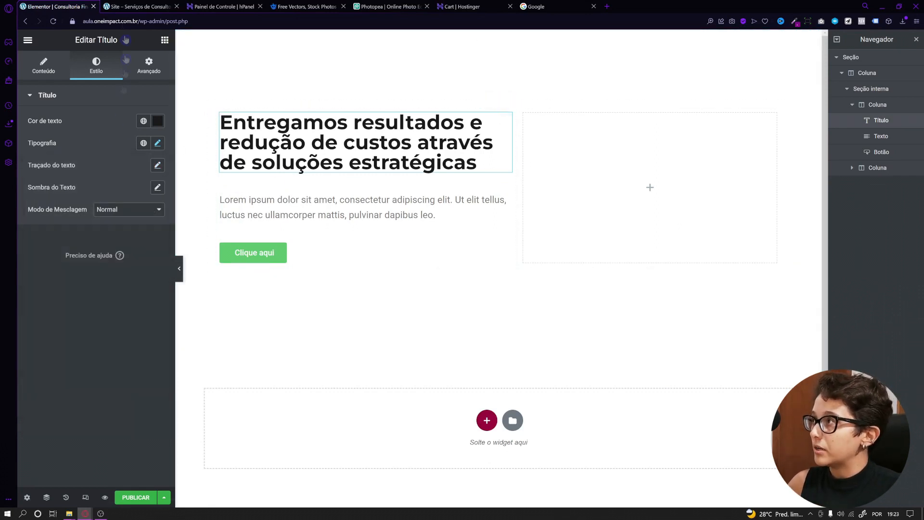
Step: Replace the Texto widget's Lorem ipsum with the "Acompanhamos seu negócio para desenvolver uma forte relação de trabalho..." paragraph copied from the finished site
{"action": "key", "text": "ctrl+Tab"}
{"action": "left_click_drag", "start_coordinate": [189, 236], "coordinate": [323, 264]}
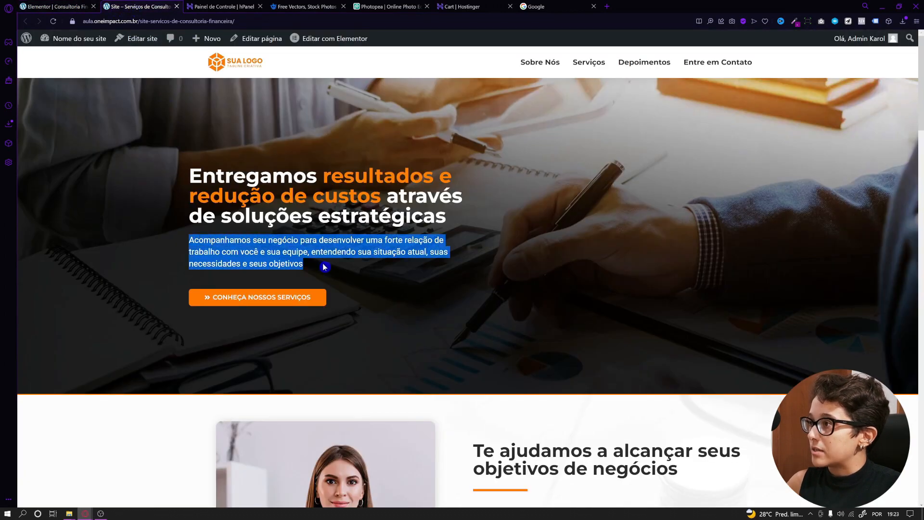
{"action": "right_click", "coordinate": [242, 239]}
{"action": "left_click", "coordinate": [268, 271]}
{"action": "left_click", "coordinate": [64, 5]}
{"action": "left_click", "coordinate": [295, 193]}
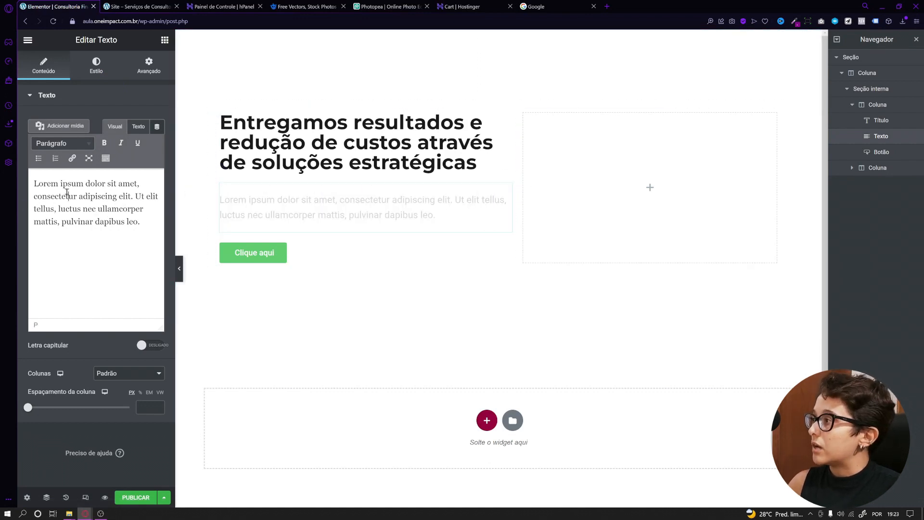
{"action": "triple_click", "coordinate": [58, 202]}
{"action": "right_click", "coordinate": [67, 191]}
{"action": "left_click", "coordinate": [88, 233]}
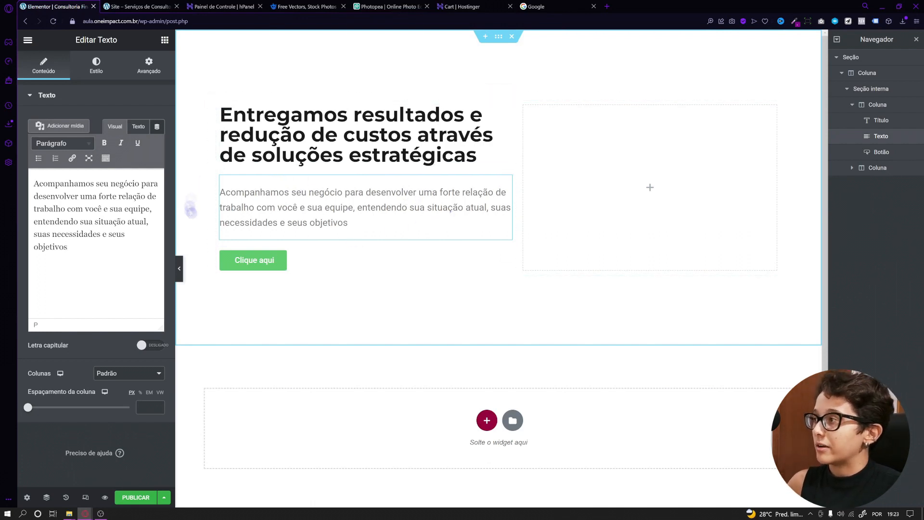
Step: Darken the paragraph's text color to near-black
{"action": "left_click", "coordinate": [97, 65]}
{"action": "left_click", "coordinate": [158, 142]}
{"action": "mouse_move", "coordinate": [77, 226]}
{"action": "left_mouse_down"}
{"action": "mouse_move", "coordinate": [110, 213]}
{"action": "mouse_move", "coordinate": [31, 260]}
{"action": "left_mouse_up"}
{"action": "left_click", "coordinate": [104, 143]}
Step: Keep the paragraph's font family as Roboto and set its font size to 16 px
{"action": "left_click", "coordinate": [156, 166]}
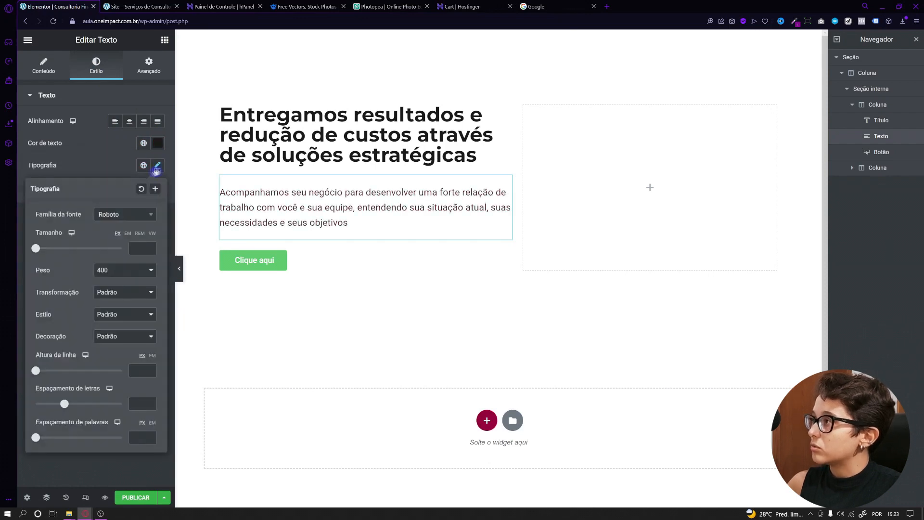
{"action": "left_click", "coordinate": [140, 215]}
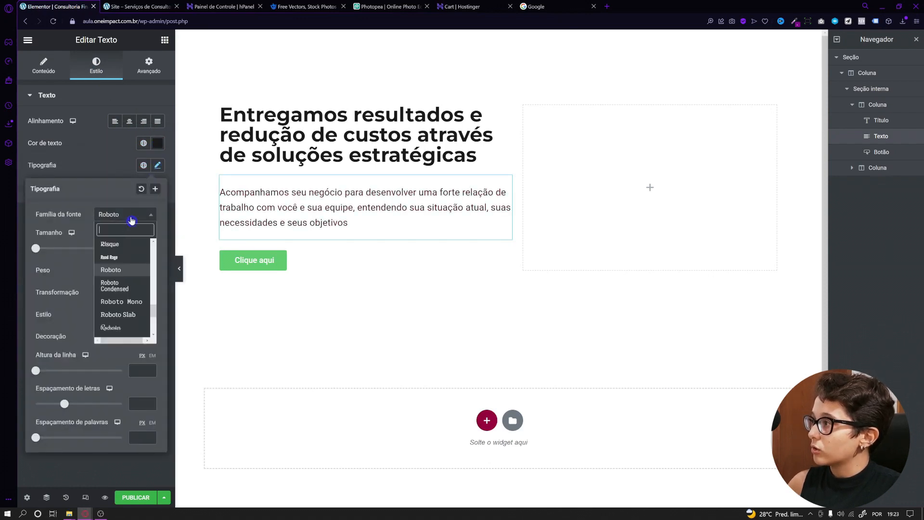
{"action": "left_click", "coordinate": [132, 217]}
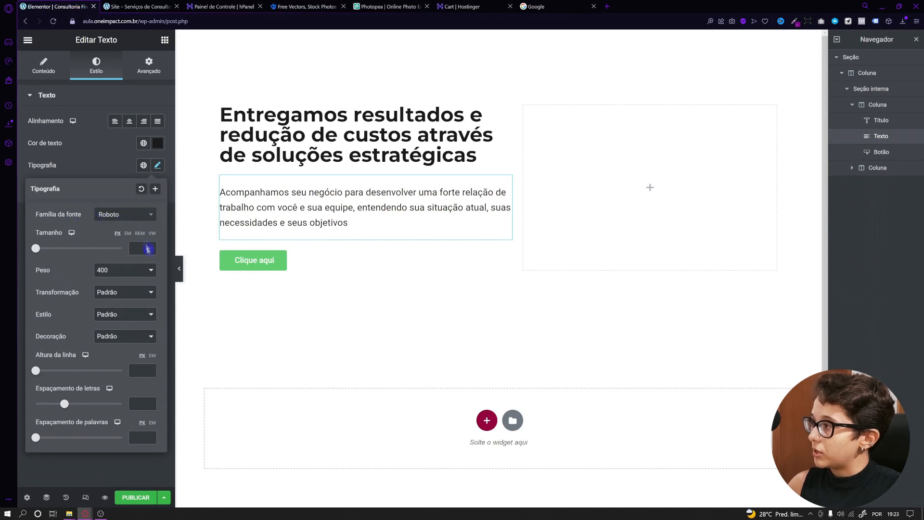
{"action": "left_click", "coordinate": [147, 249]}
{"action": "type", "text": "16"}
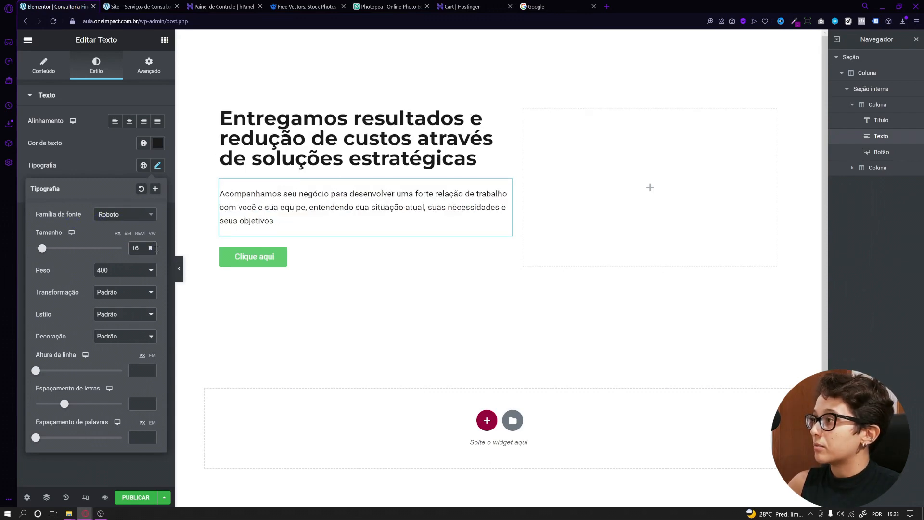
{"action": "left_click", "coordinate": [95, 163]}
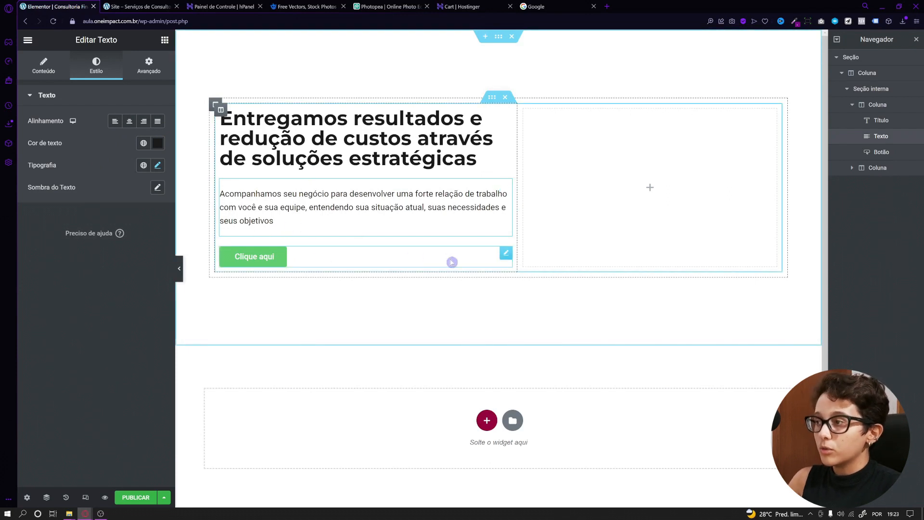
Step: Change the button's text to "Conheça nossos serviços", matching the button on the finished site
{"action": "left_click", "coordinate": [505, 252]}
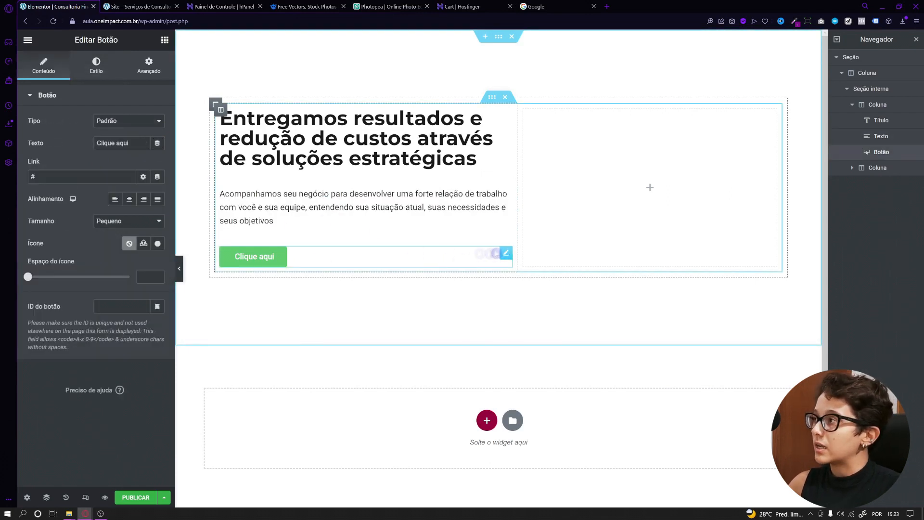
{"action": "left_click_drag", "start_coordinate": [131, 143], "coordinate": [54, 138]}
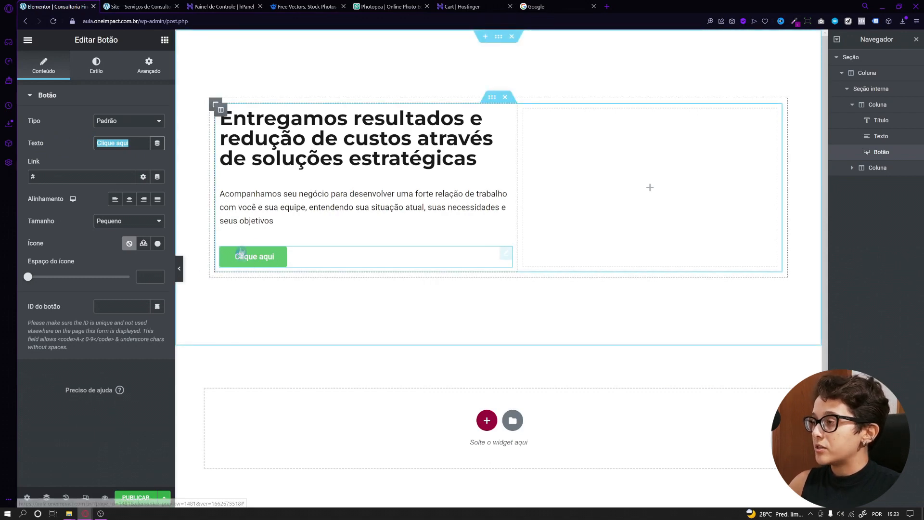
{"action": "left_click", "coordinate": [126, 7]}
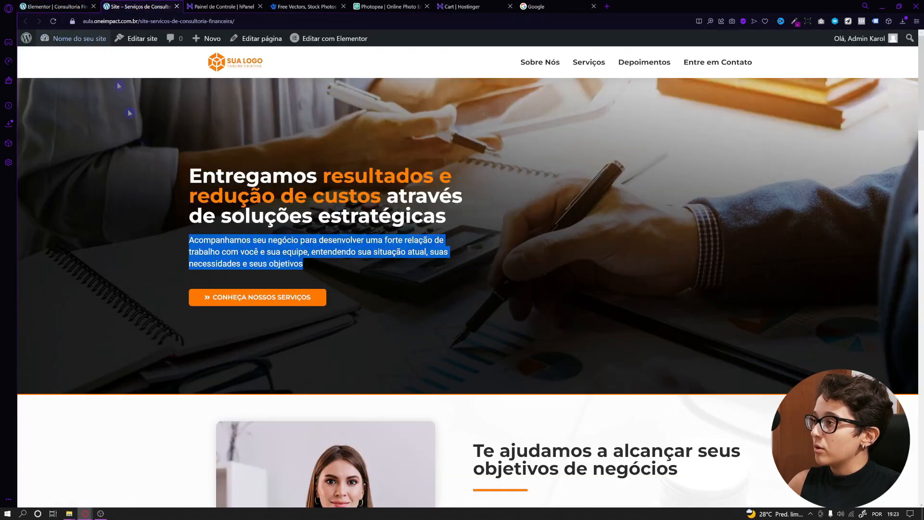
{"action": "left_click", "coordinate": [229, 340]}
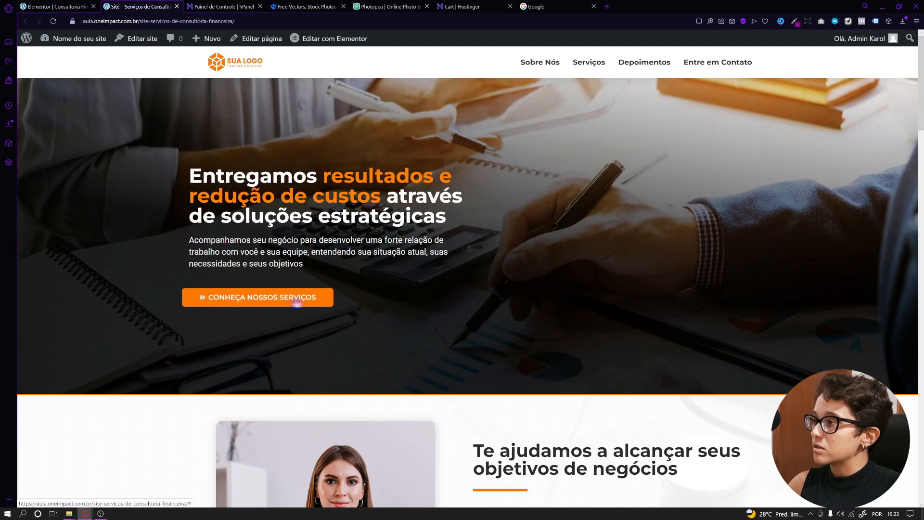
{"action": "left_click", "coordinate": [58, 6]}
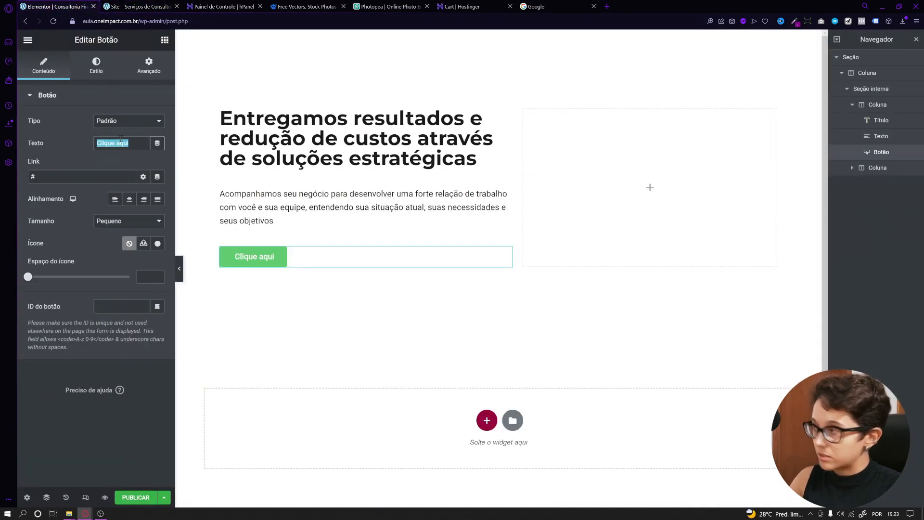
{"action": "type", "text": "Conheça nossos serviços"}
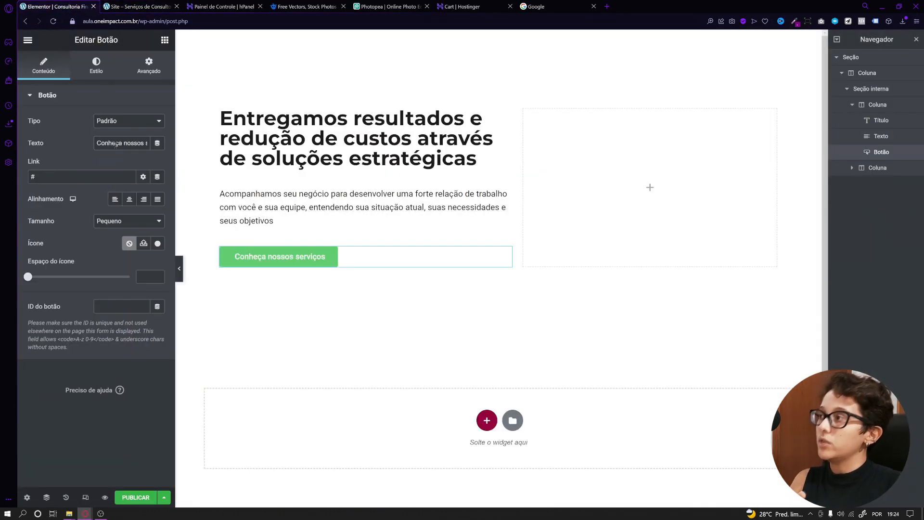
Step: Replace the button's text with "Entre em contato"
{"action": "triple_click", "coordinate": [117, 144]}
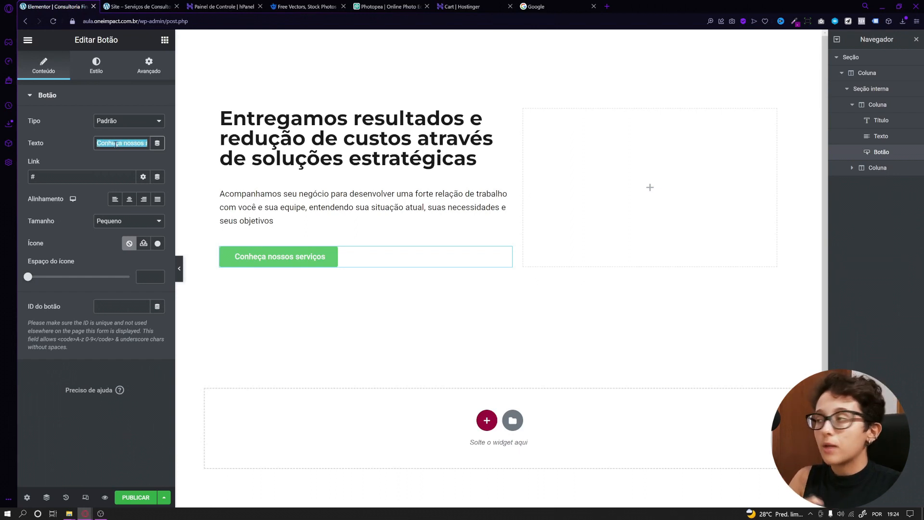
{"action": "type", "text": "Entrem"}
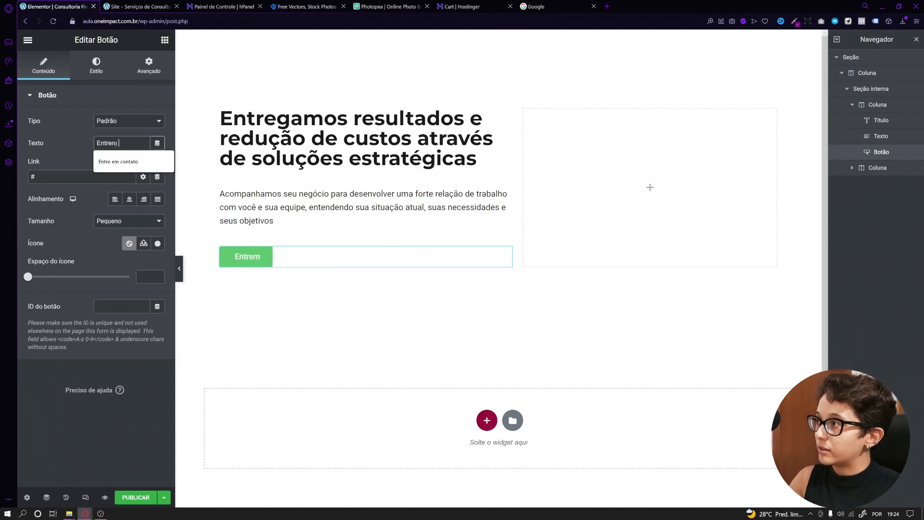
{"action": "left_click", "coordinate": [118, 162]}
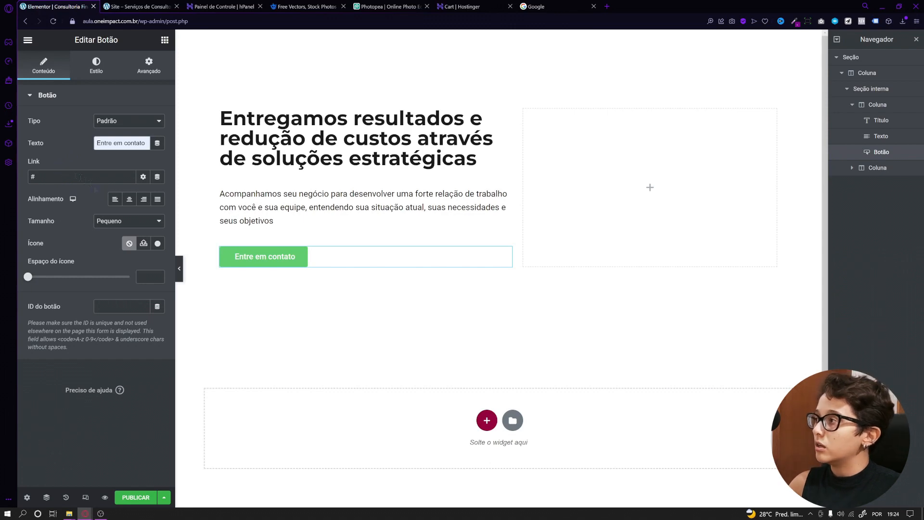
Step: Add the WhatsApp icon before the button's text and set the icon spacing to 10
{"action": "left_click", "coordinate": [157, 243]}
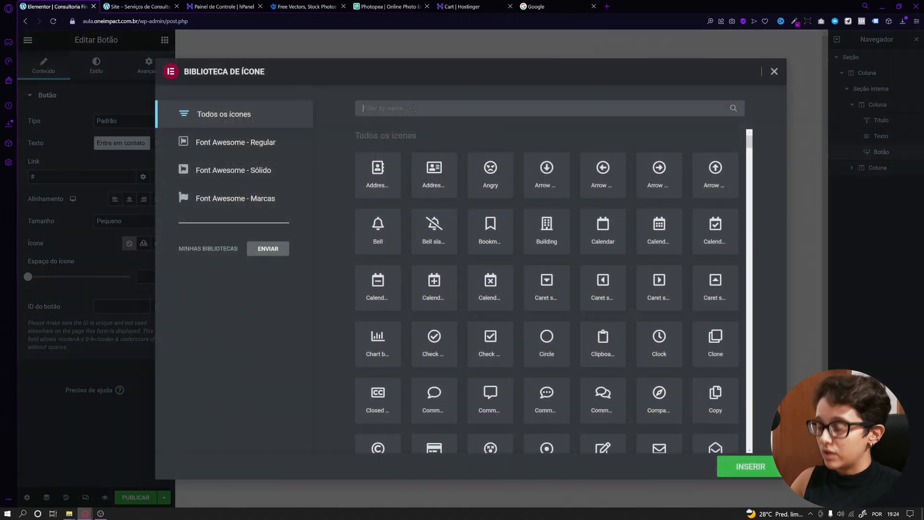
{"action": "type", "text": "what"}
{"action": "left_click", "coordinate": [378, 173]}
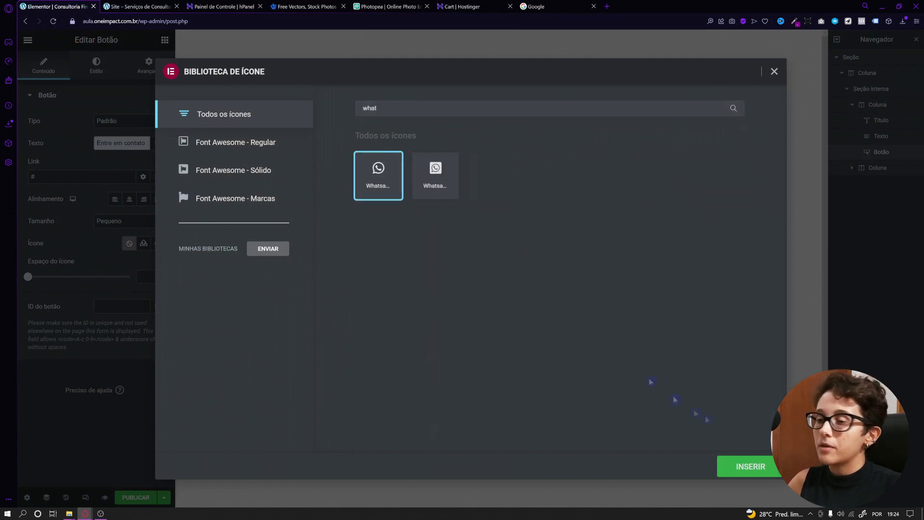
{"action": "left_click", "coordinate": [741, 466]}
{"action": "type", "text": "10"}
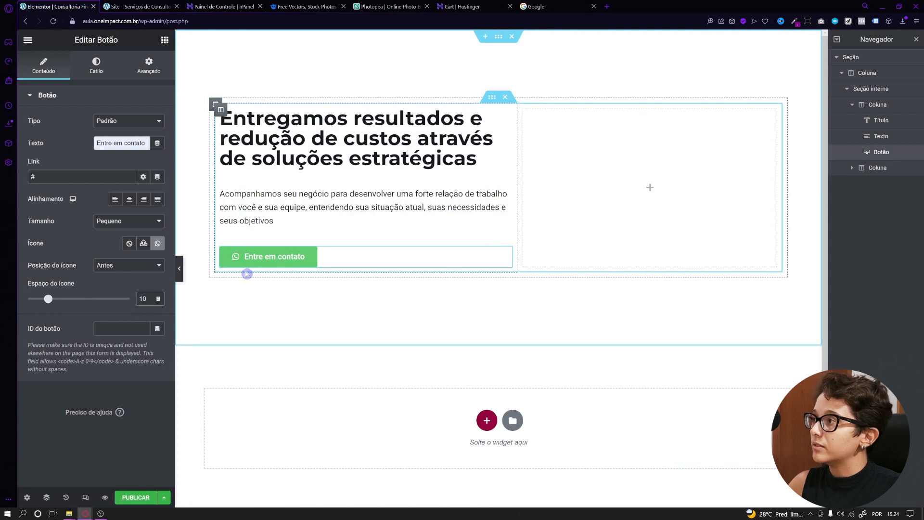
Step: Change the button's text back to "Conheça nossos serviços"
{"action": "triple_click", "coordinate": [115, 145]}
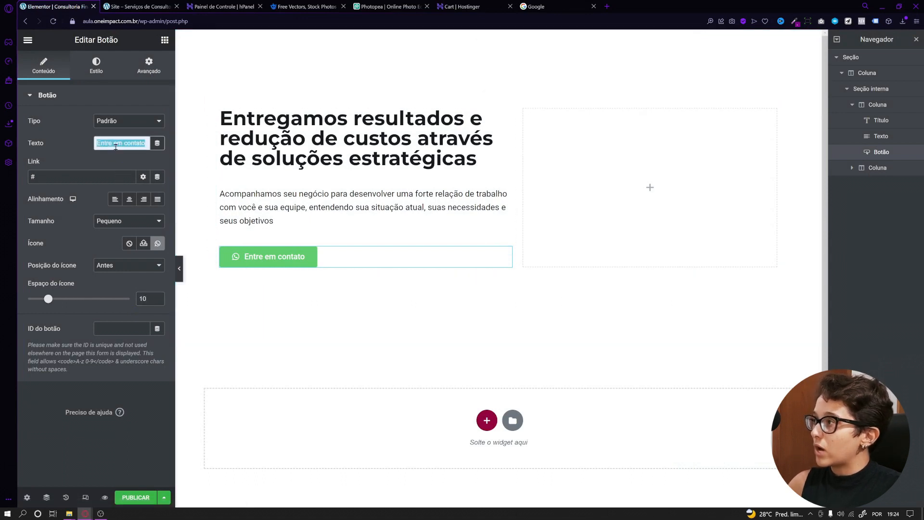
{"action": "type", "text": "COnh"}
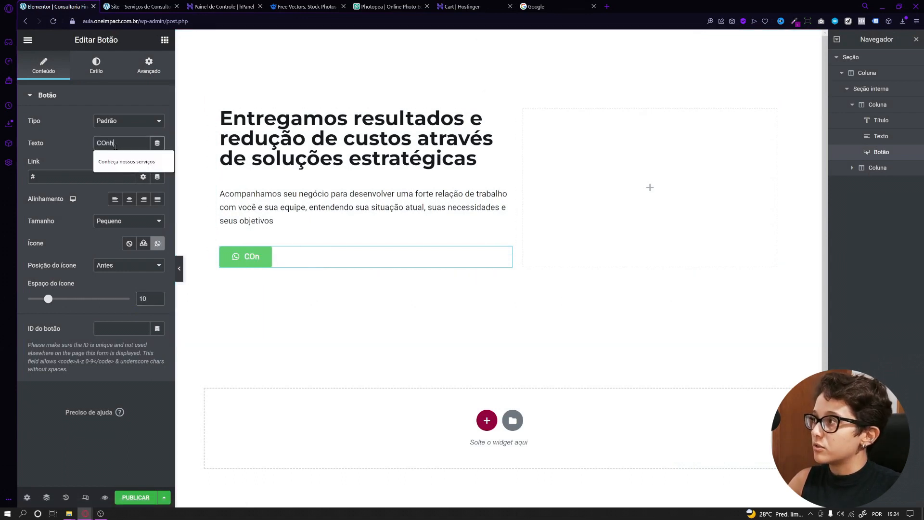
{"action": "left_click", "coordinate": [123, 162]}
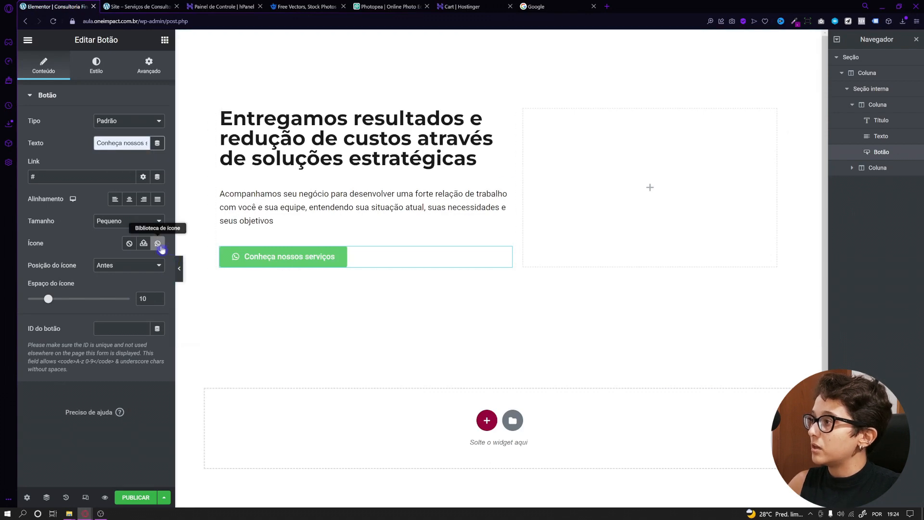
Step: Replace the button's icon with the Angle right icon from the icon library
{"action": "left_click", "coordinate": [157, 243]}
{"action": "left_click", "coordinate": [460, 109]}
{"action": "type", "text": "ang"}
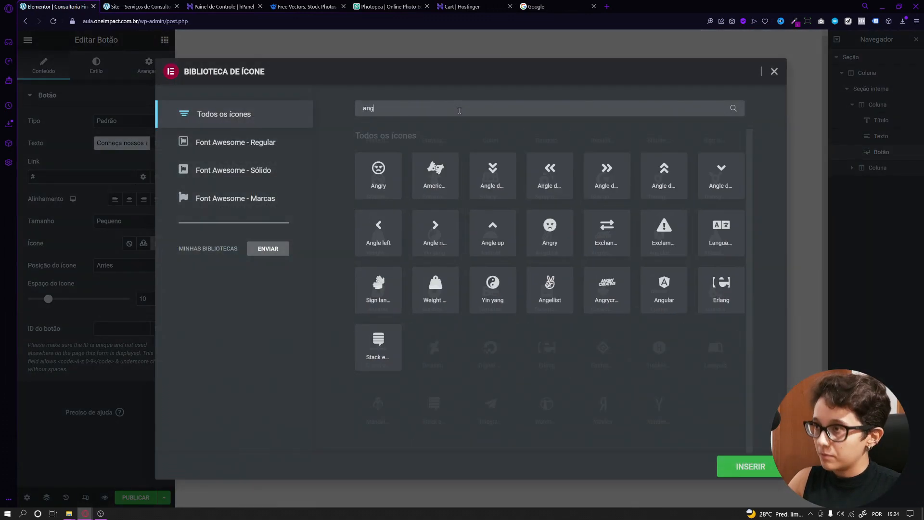
{"action": "left_click", "coordinate": [435, 226]}
{"action": "left_click", "coordinate": [744, 467]}
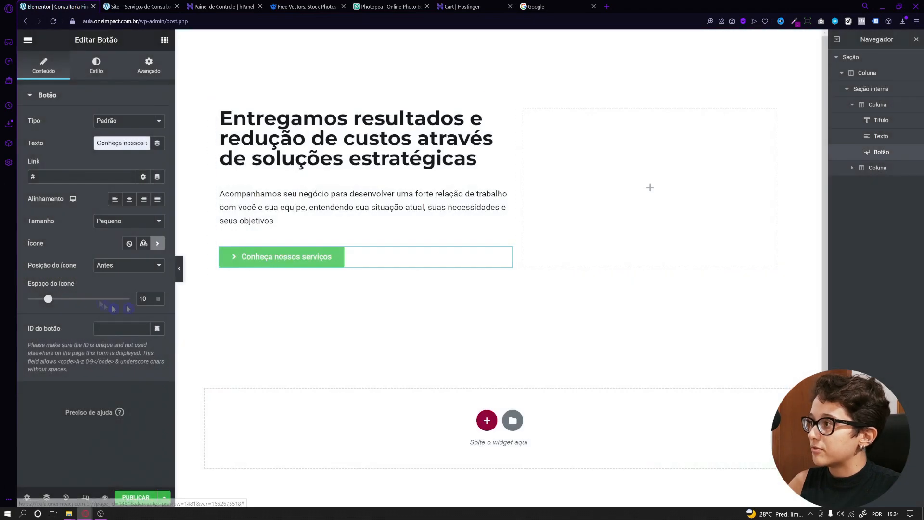
Step: Set the button text's font family to Montserrat and its weight to 600
{"action": "left_click", "coordinate": [96, 65]}
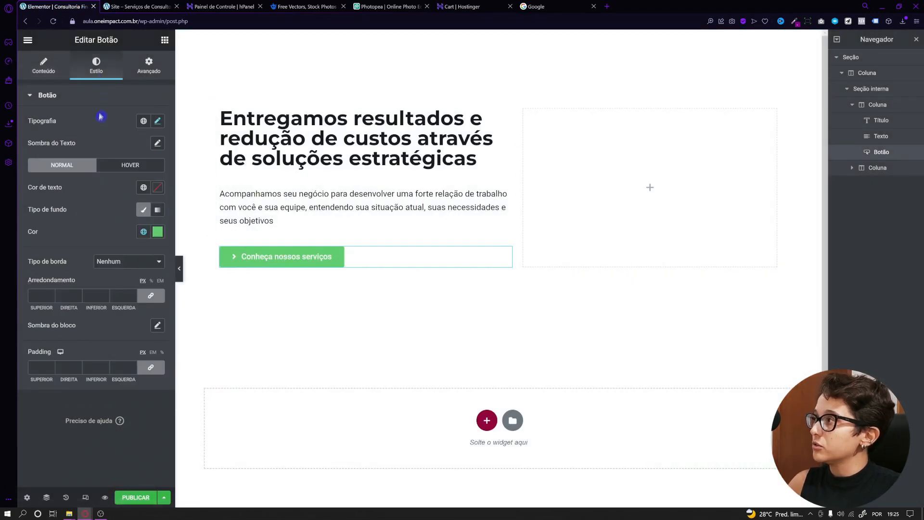
{"action": "left_click", "coordinate": [159, 121]}
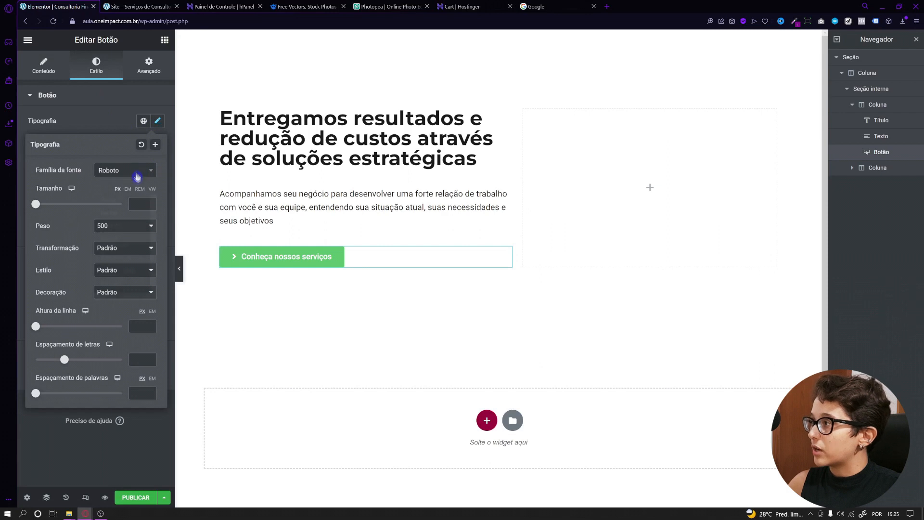
{"action": "left_click", "coordinate": [136, 171]}
{"action": "type", "text": "monts"}
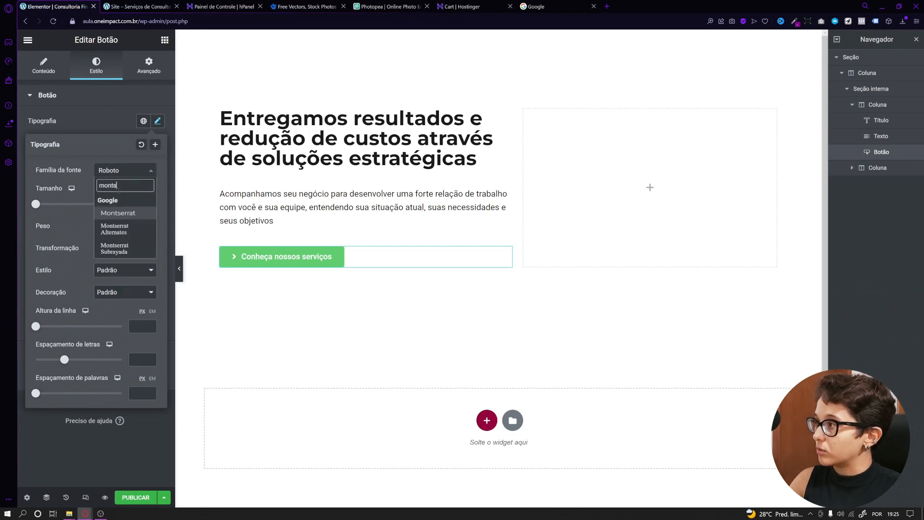
{"action": "left_click", "coordinate": [114, 211]}
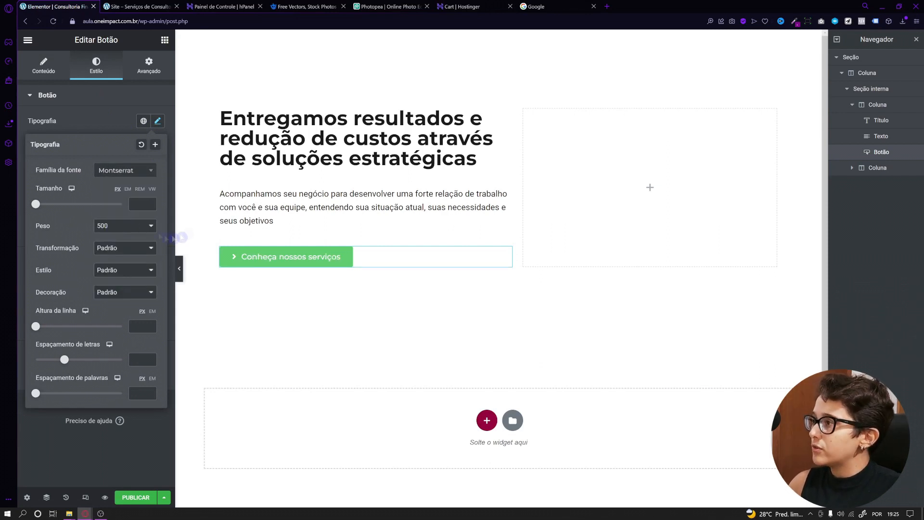
{"action": "left_click", "coordinate": [102, 230]}
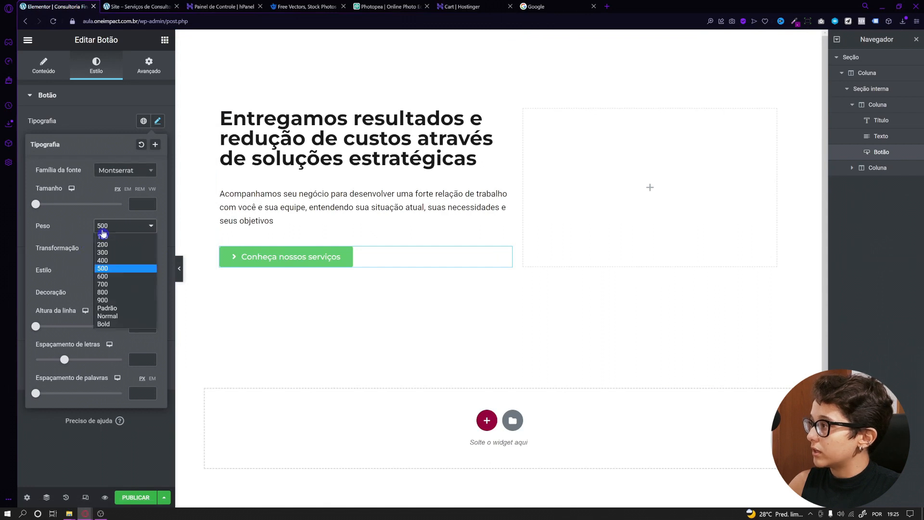
{"action": "left_click", "coordinate": [106, 278]}
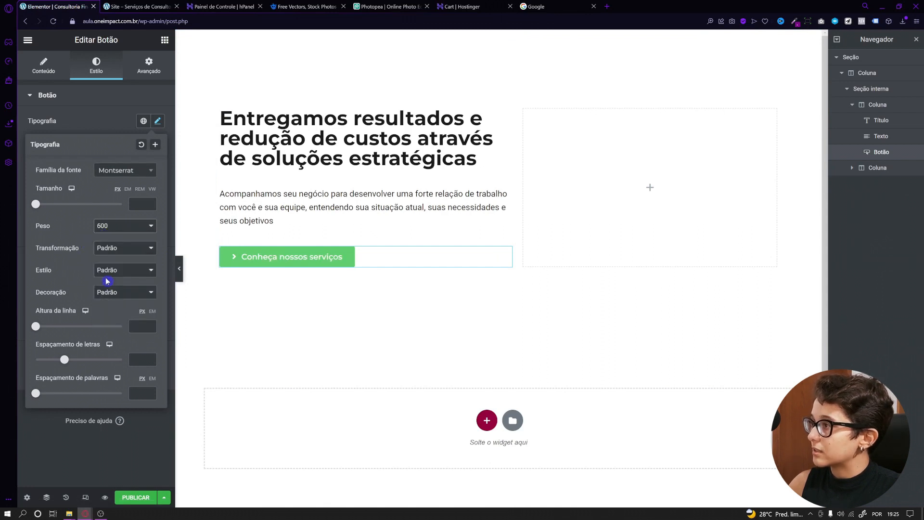
Step: Transform the button's text to uppercase (Maiúsculas) and set its font size to 13 px
{"action": "left_click", "coordinate": [106, 251]}
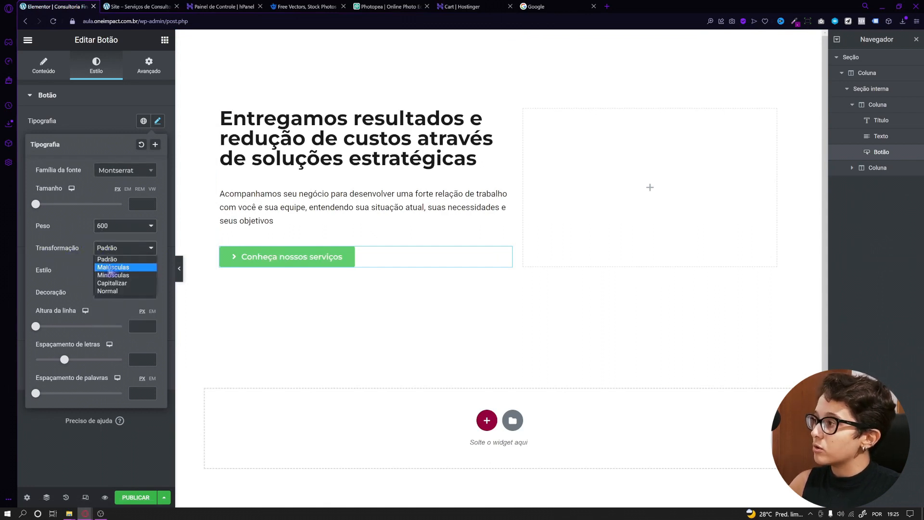
{"action": "left_click", "coordinate": [106, 267]}
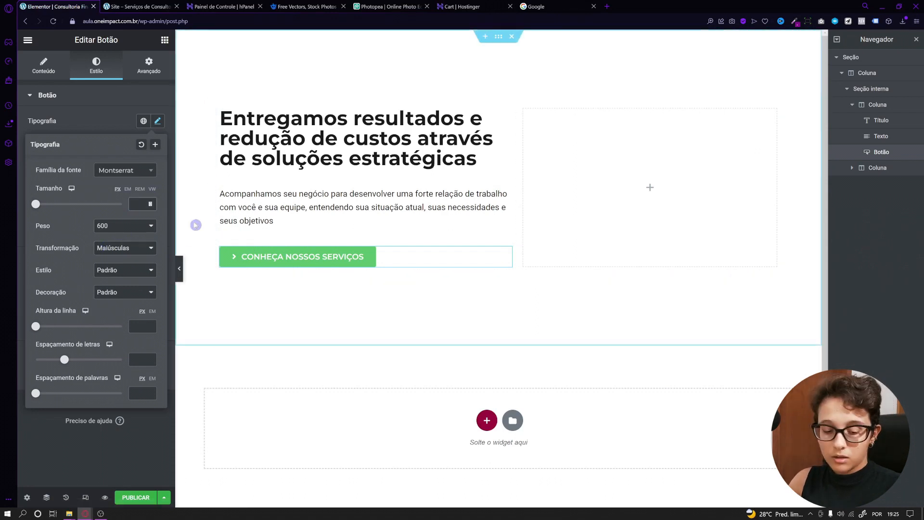
{"action": "left_click", "coordinate": [151, 203]}
{"action": "left_click", "coordinate": [151, 207]}
{"action": "left_click", "coordinate": [150, 207]}
{"action": "left_click", "coordinate": [151, 206]}
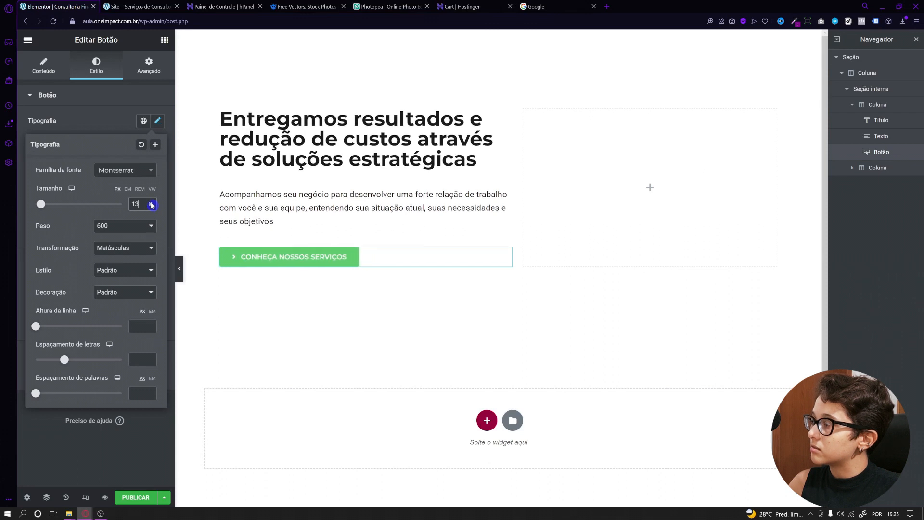
{"action": "left_click", "coordinate": [108, 120]}
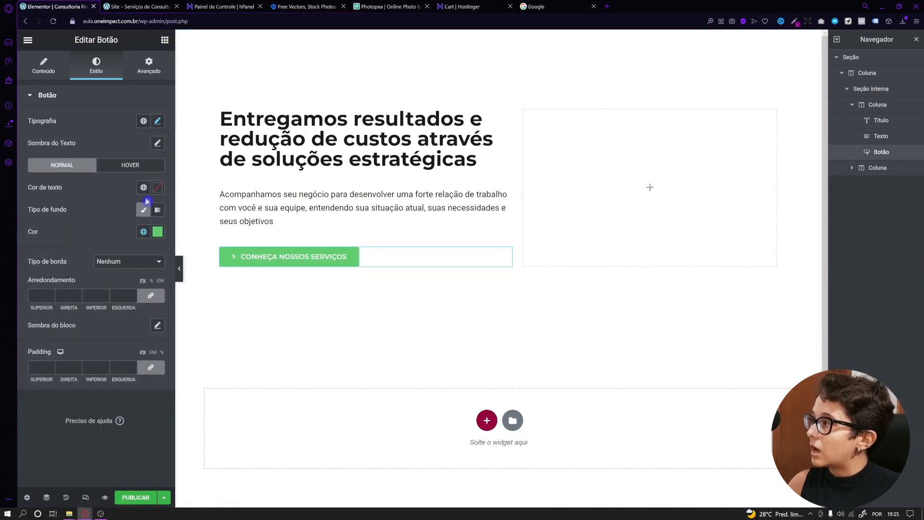
Step: Set the button's normal-state text color to white
{"action": "left_click", "coordinate": [157, 188]}
{"action": "left_click", "coordinate": [38, 228]}
{"action": "left_click", "coordinate": [101, 192]}
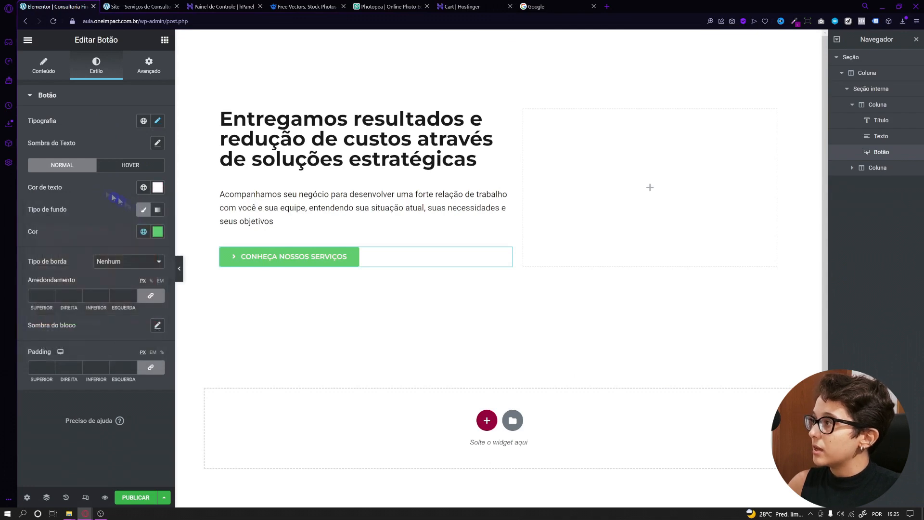
Step: Check the button on the finished site and copy the orange code #FF7800 from the Cores.txt note
{"action": "left_click", "coordinate": [139, 6]}
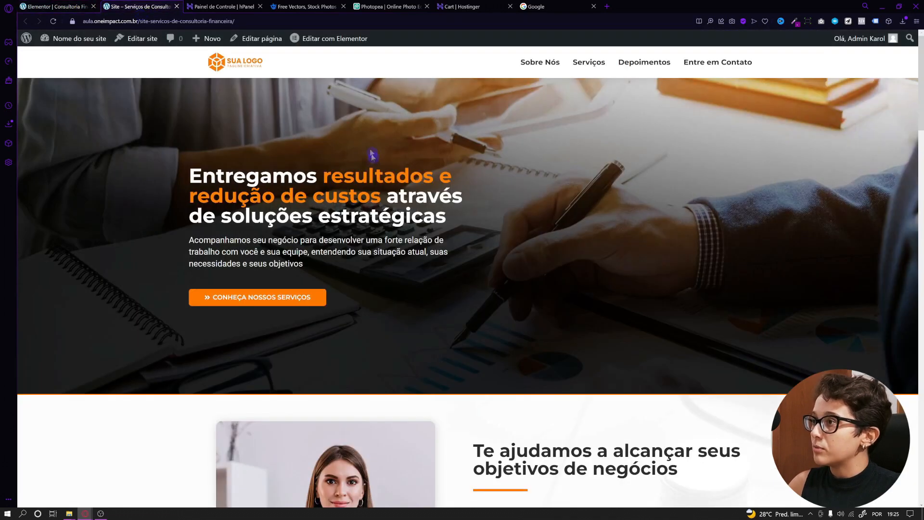
{"action": "left_click", "coordinate": [53, 6]}
{"action": "left_click", "coordinate": [158, 231]}
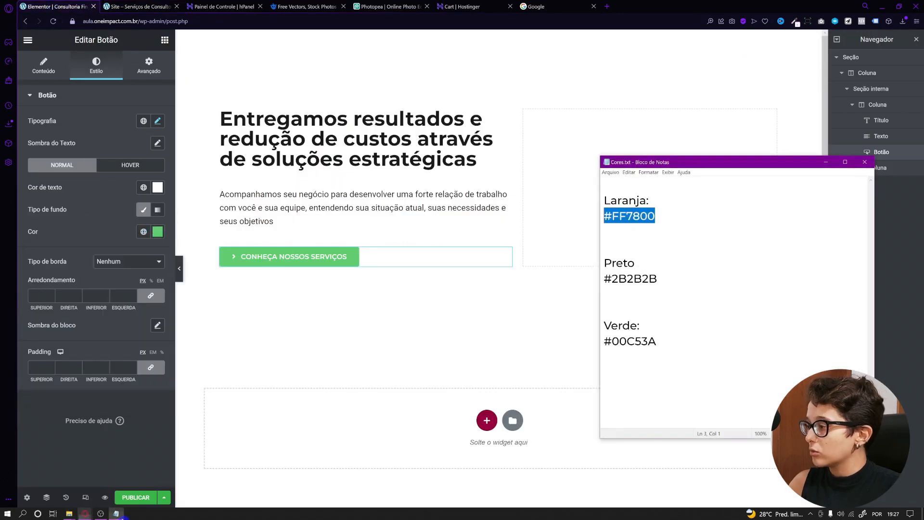
{"action": "right_click", "coordinate": [634, 214]}
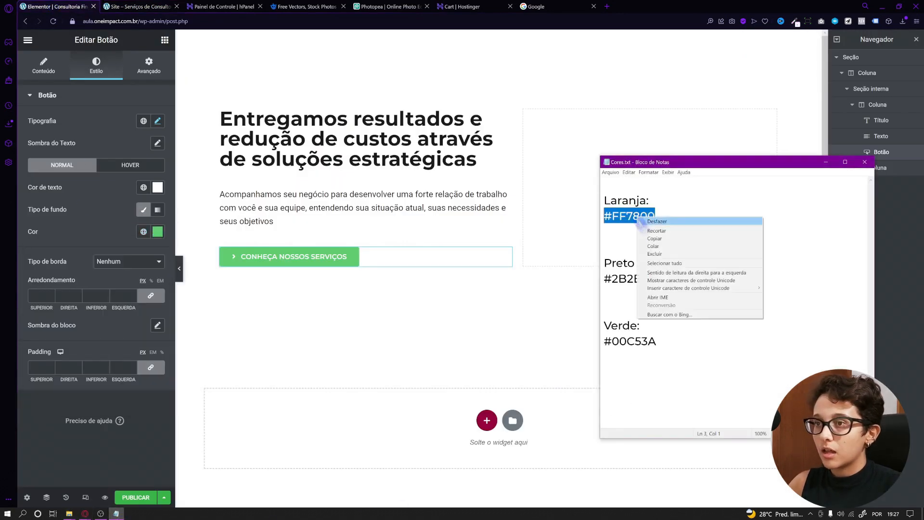
{"action": "left_click", "coordinate": [655, 238]}
Step: Set the button's background color to #FF7800
{"action": "left_click", "coordinate": [65, 242]}
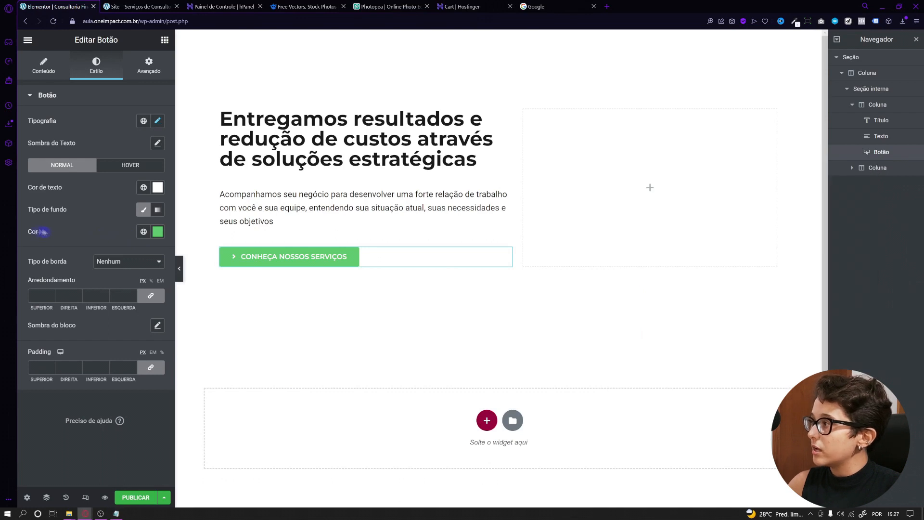
{"action": "left_click", "coordinate": [158, 231]}
{"action": "triple_click", "coordinate": [70, 394]}
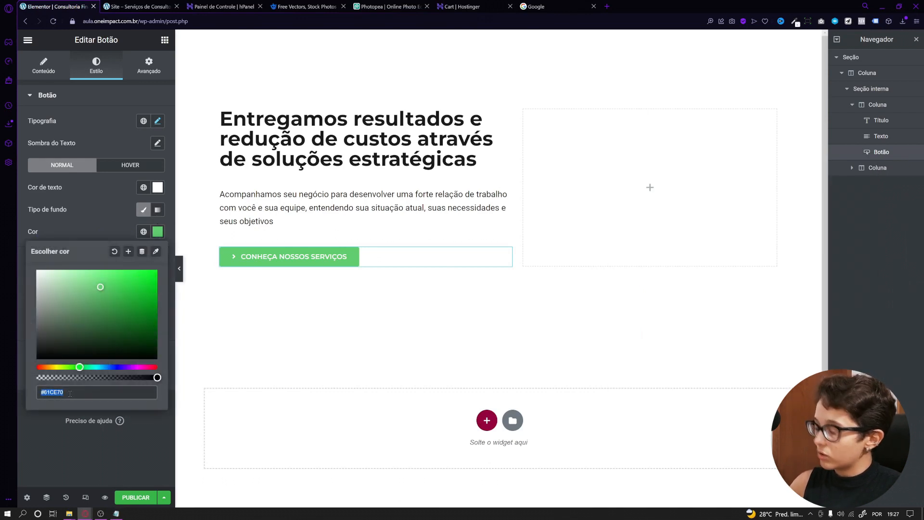
{"action": "type", "text": "#FF7800"}
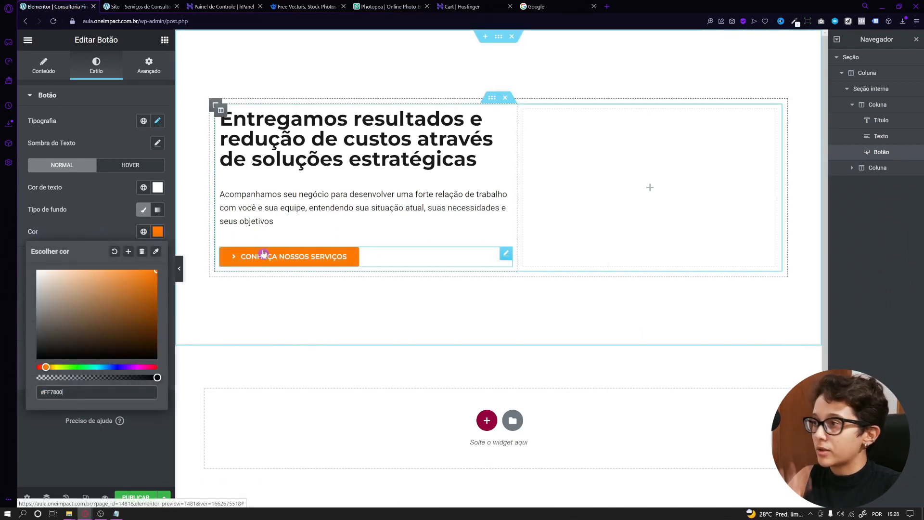
{"action": "left_click", "coordinate": [114, 212]}
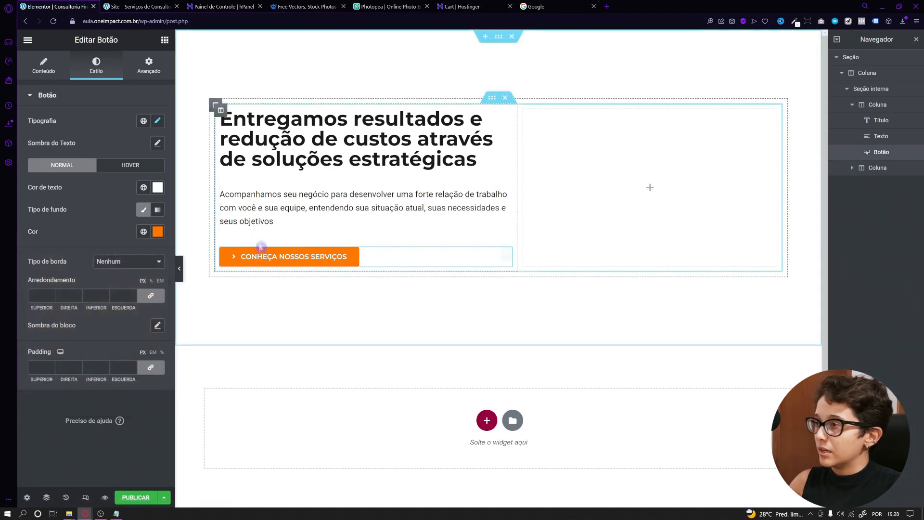
Step: Round all four corners of the button by 5 px and preview the page without the editing panels
{"action": "left_click", "coordinate": [95, 295]}
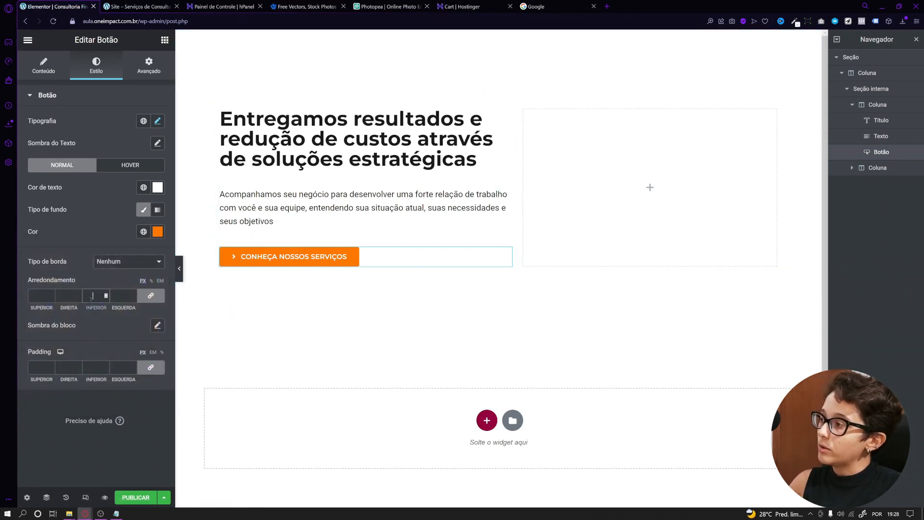
{"action": "type", "text": "10"}
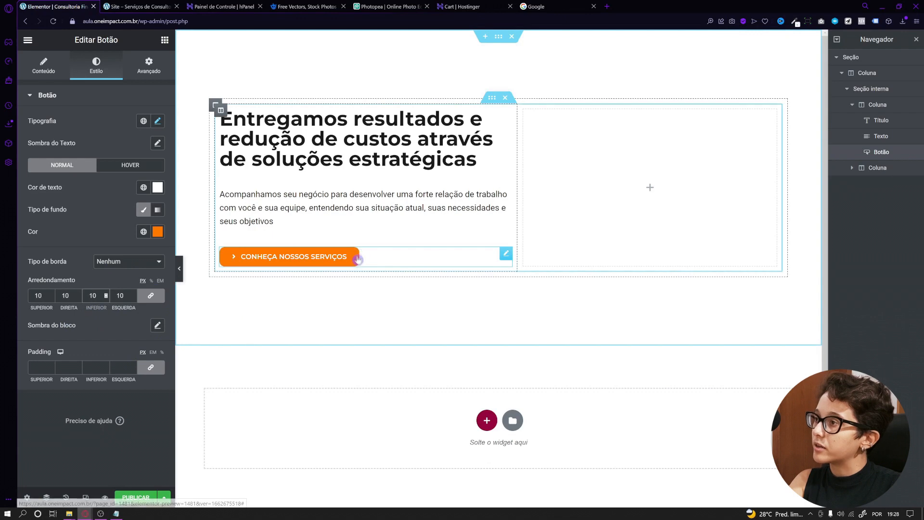
{"action": "left_click", "coordinate": [124, 296]}
{"action": "key", "text": "Down"}
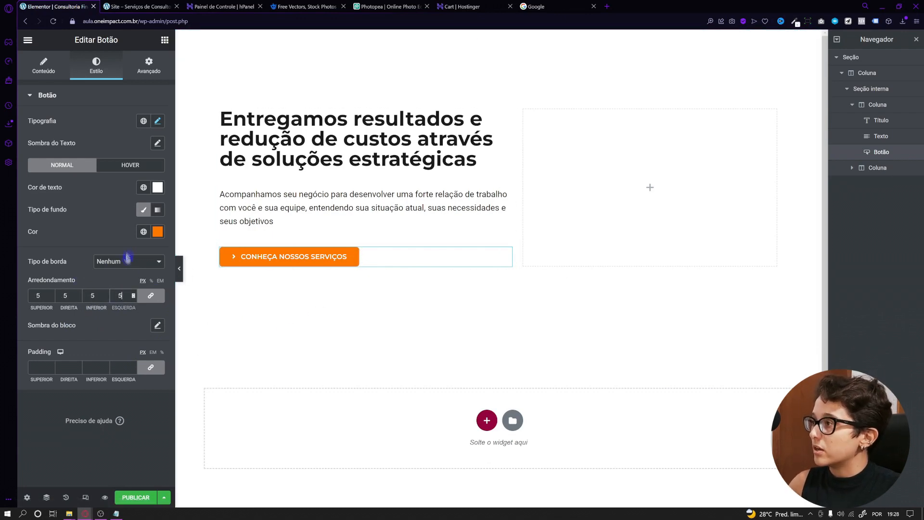
{"action": "left_click", "coordinate": [179, 268]}
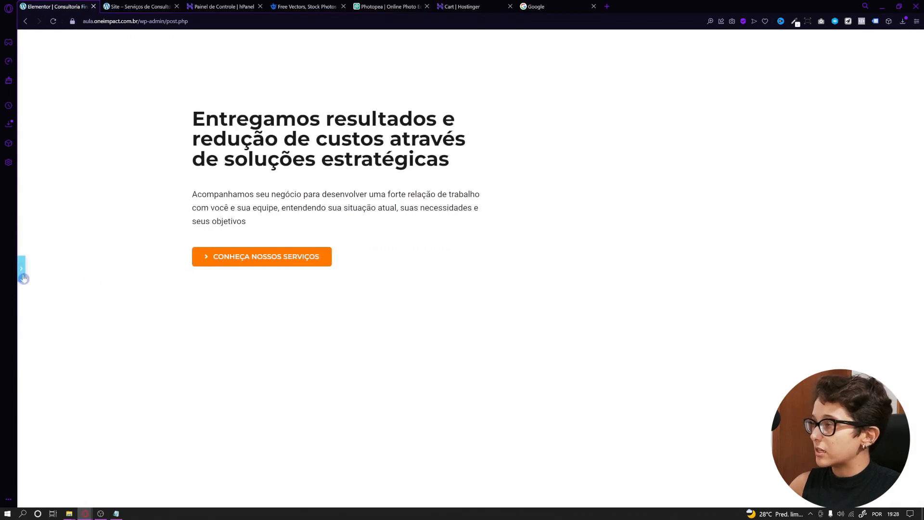
{"action": "left_click", "coordinate": [21, 268]}
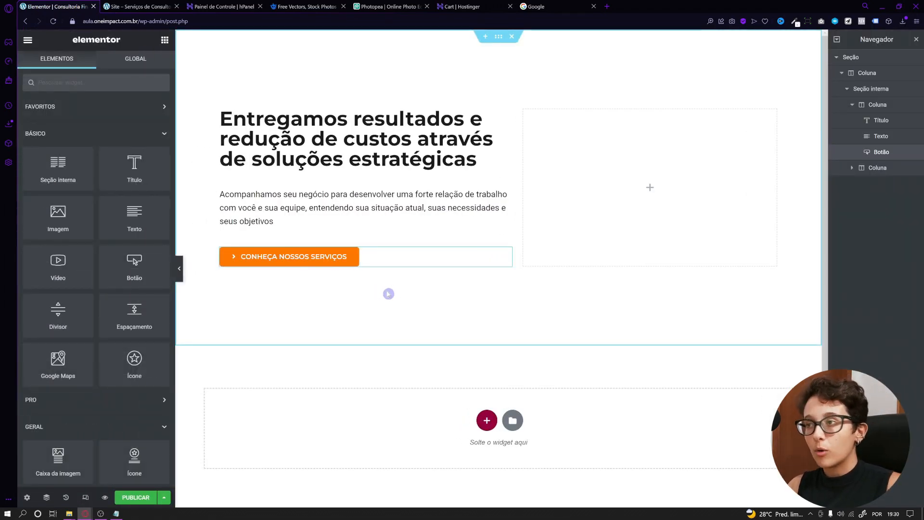
Step: Look over the project's image folder, and search Freepik for "business" images
{"action": "left_click", "coordinate": [71, 514]}
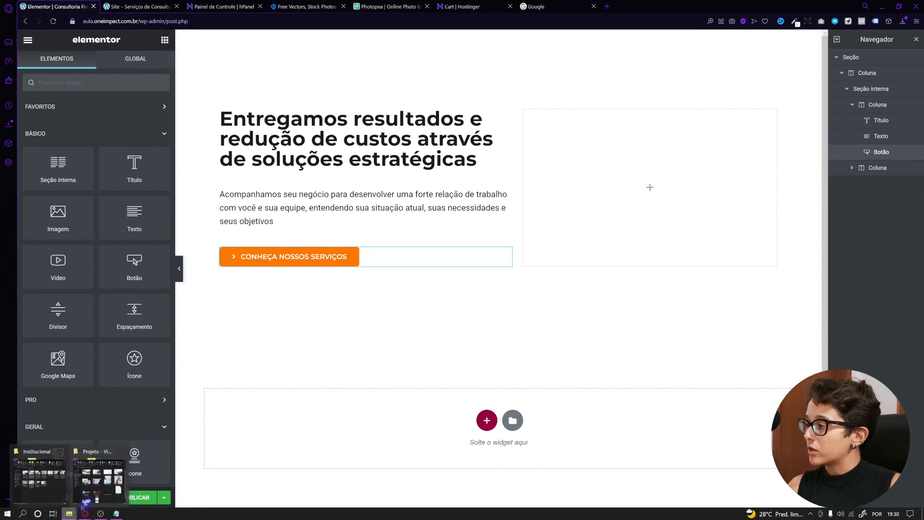
{"action": "left_click", "coordinate": [100, 482]}
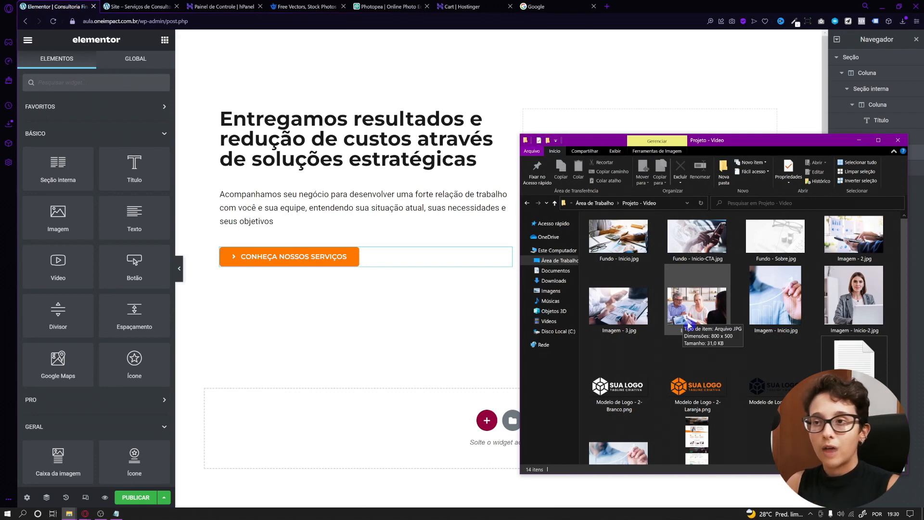
{"action": "left_click", "coordinate": [305, 6]}
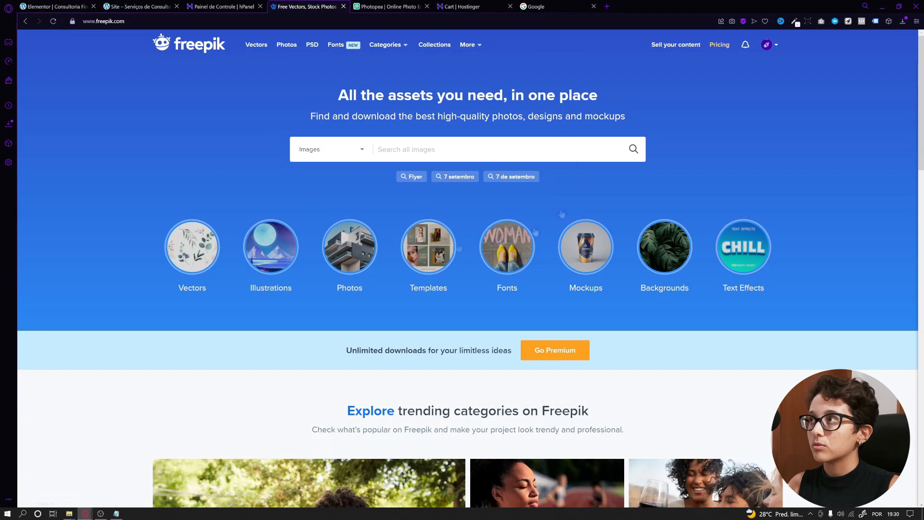
{"action": "left_click", "coordinate": [414, 144]}
{"action": "type", "text": "business"}
{"action": "key", "text": "Return"}
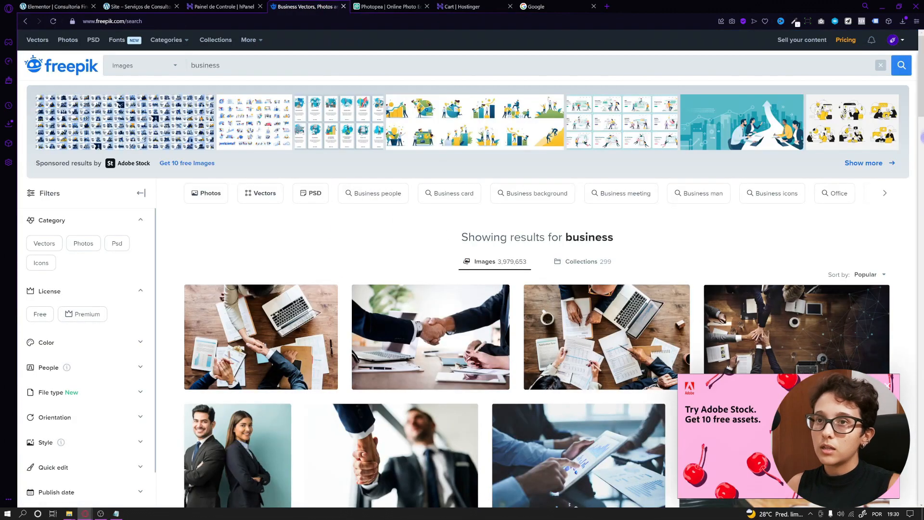
Step: Look through Freepik's "business" results, and check the file sizes of the original photos in the Institucional folder
{"action": "scroll", "coordinate": [536, 289], "scroll_direction": "down", "scroll_amount": 6}
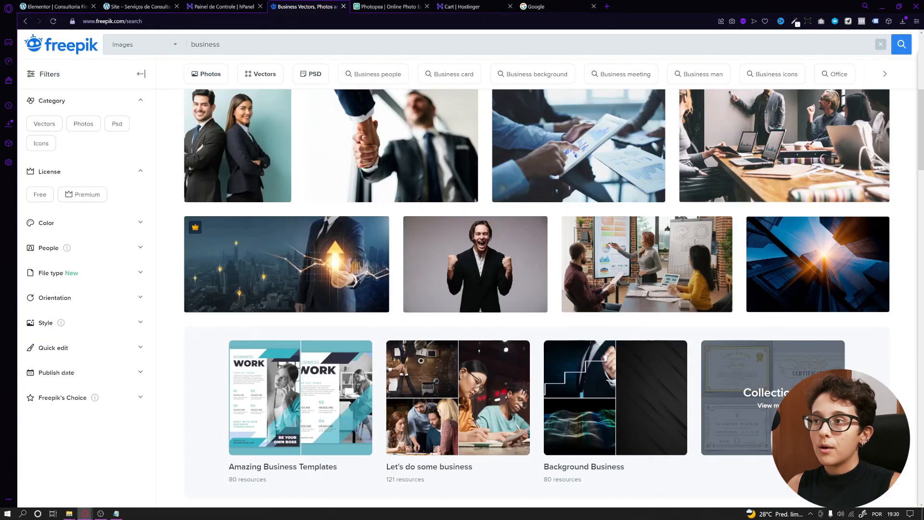
{"action": "scroll", "coordinate": [536, 289], "scroll_direction": "up", "scroll_amount": 6}
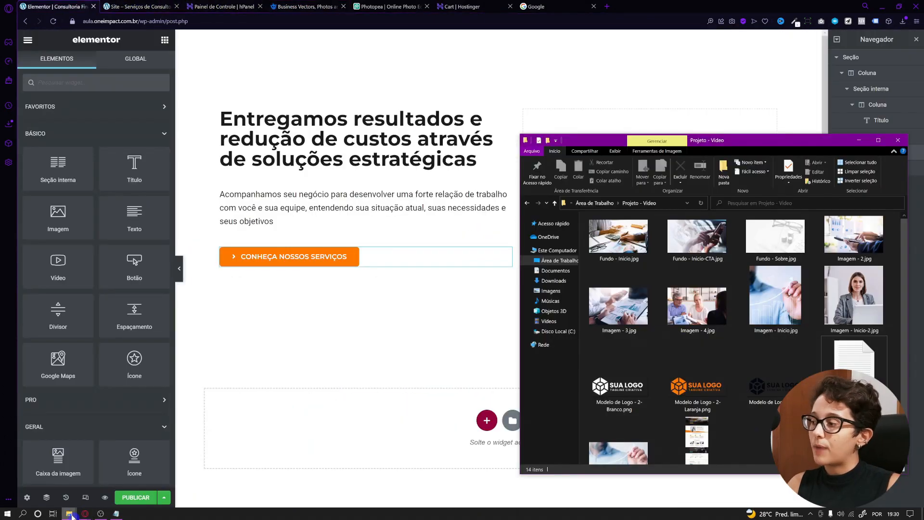
{"action": "left_click", "coordinate": [71, 514]}
{"action": "left_click", "coordinate": [55, 485]}
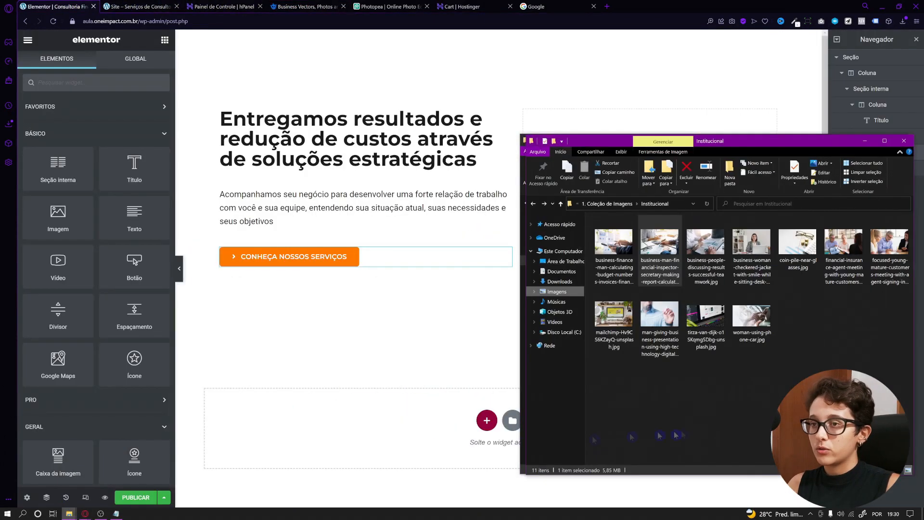
{"action": "left_click", "coordinate": [795, 363]}
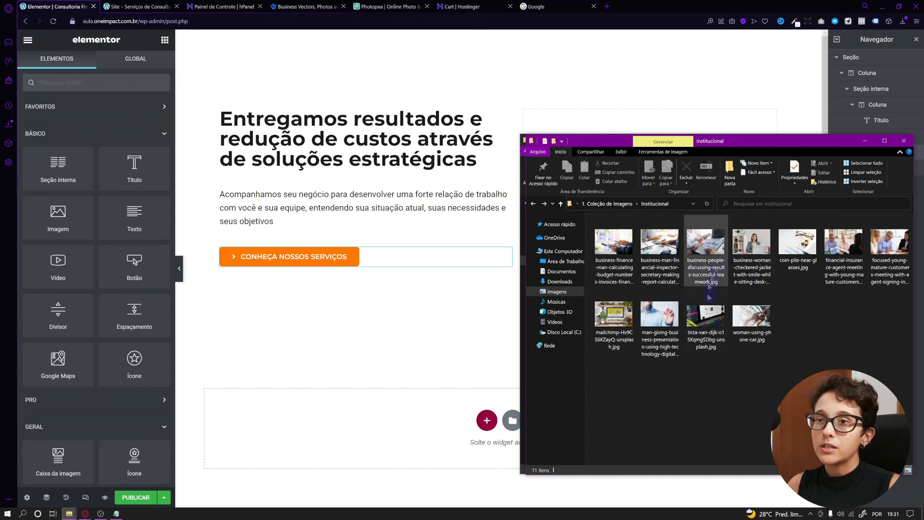
{"action": "left_click", "coordinate": [614, 245]}
{"action": "left_click", "coordinate": [666, 246]}
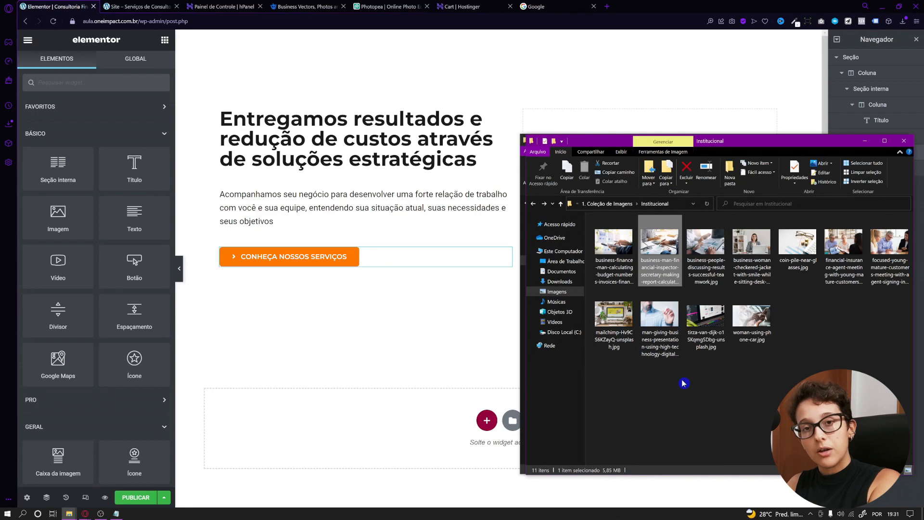
{"action": "left_click", "coordinate": [650, 187]}
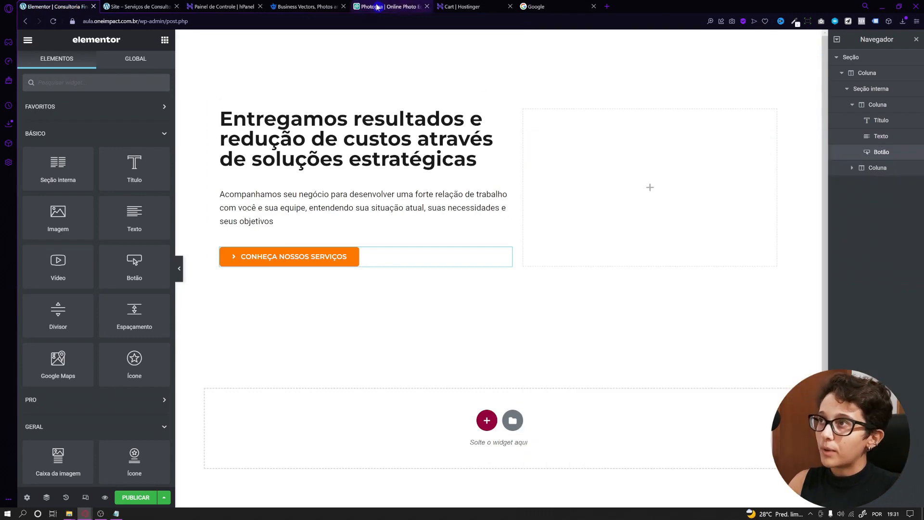
Step: Switch to Photopea, and check the file sizes of the optimized images in the Projeto - Vídeo folder
{"action": "left_click", "coordinate": [380, 6]}
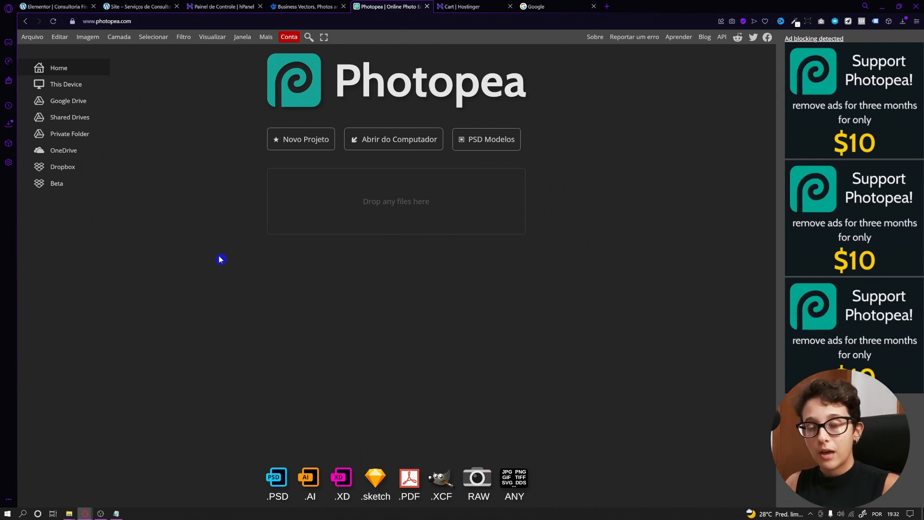
{"action": "mouse_move", "coordinate": [69, 513]}
{"action": "left_click", "coordinate": [99, 493]}
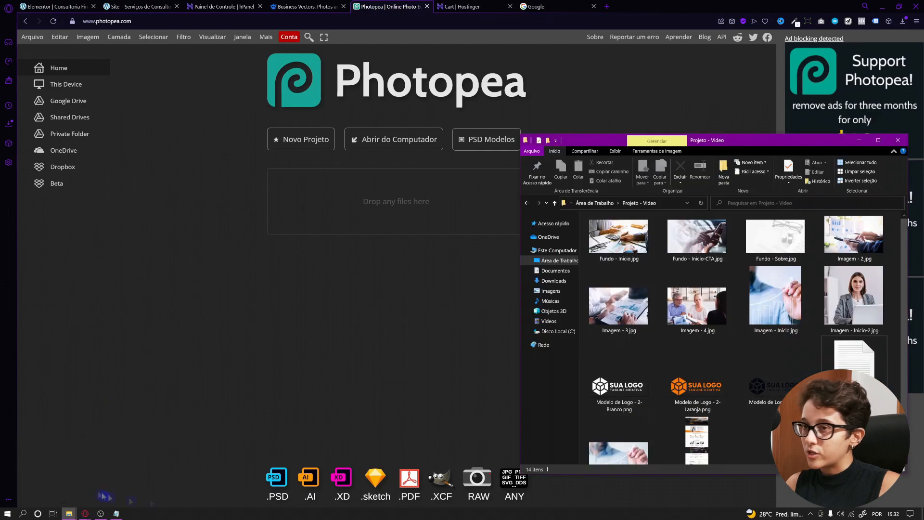
{"action": "left_click", "coordinate": [614, 250]}
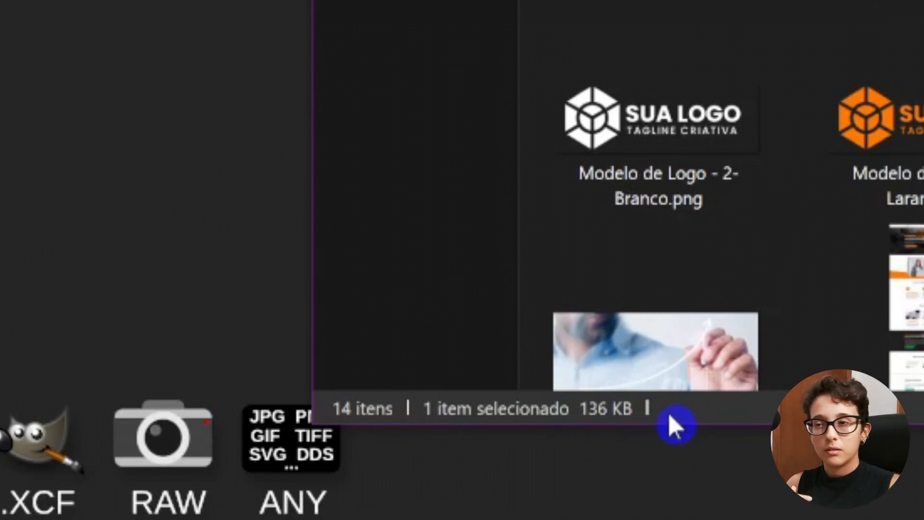
{"action": "left_click", "coordinate": [674, 192]}
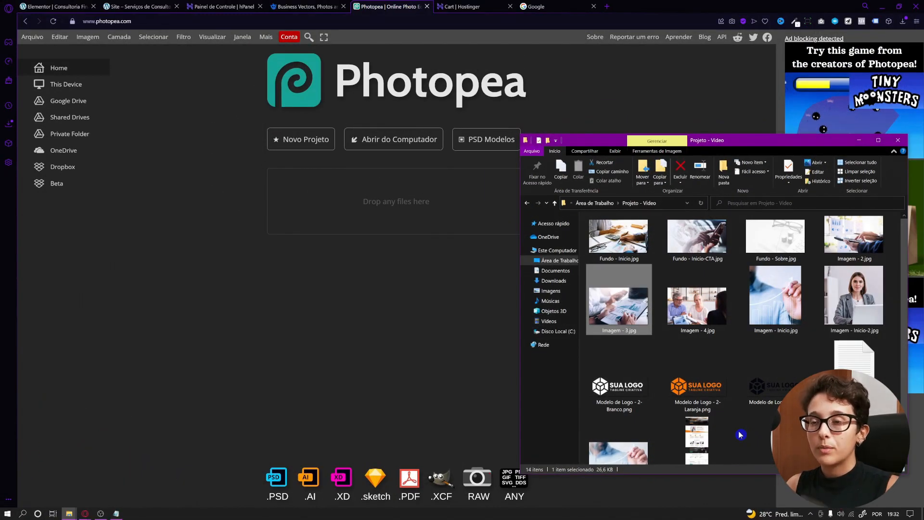
{"action": "left_click", "coordinate": [676, 326]}
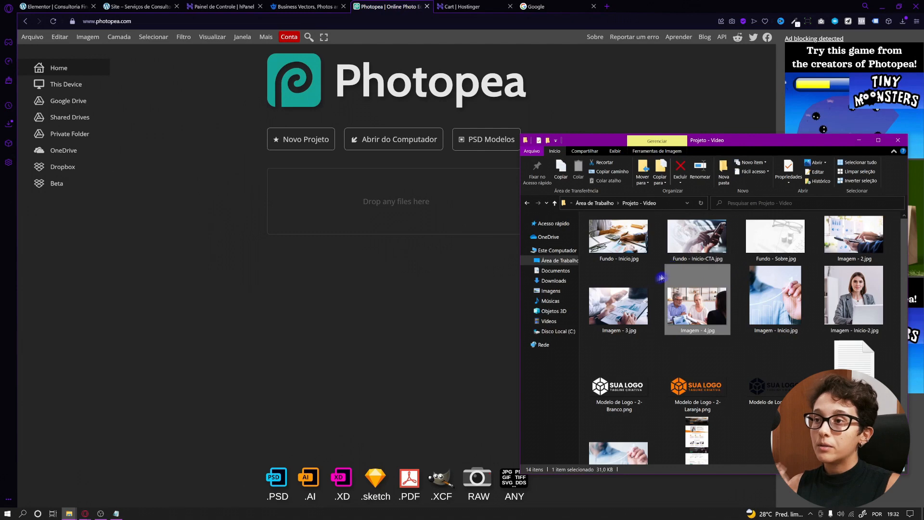
{"action": "left_click", "coordinate": [237, 229]}
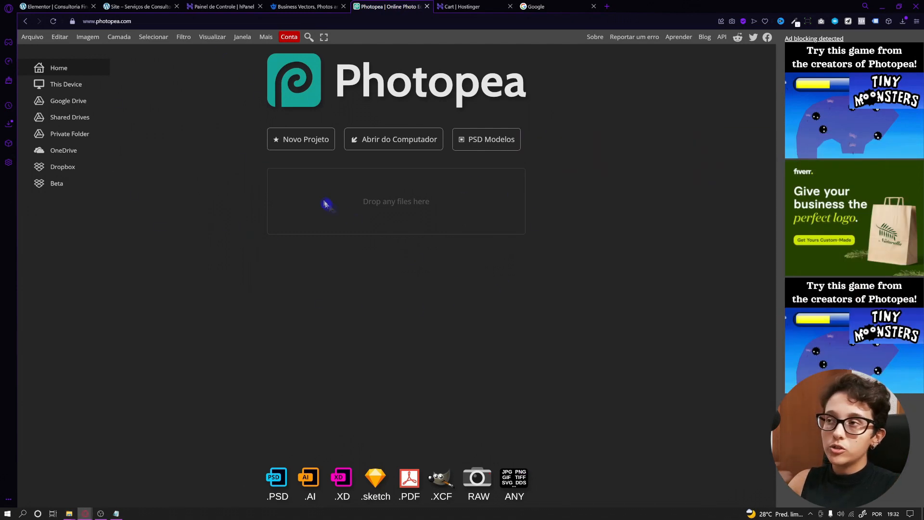
Step: Create a new Full HD project of 1920 x 1080 px with a white background
{"action": "left_click", "coordinate": [285, 140]}
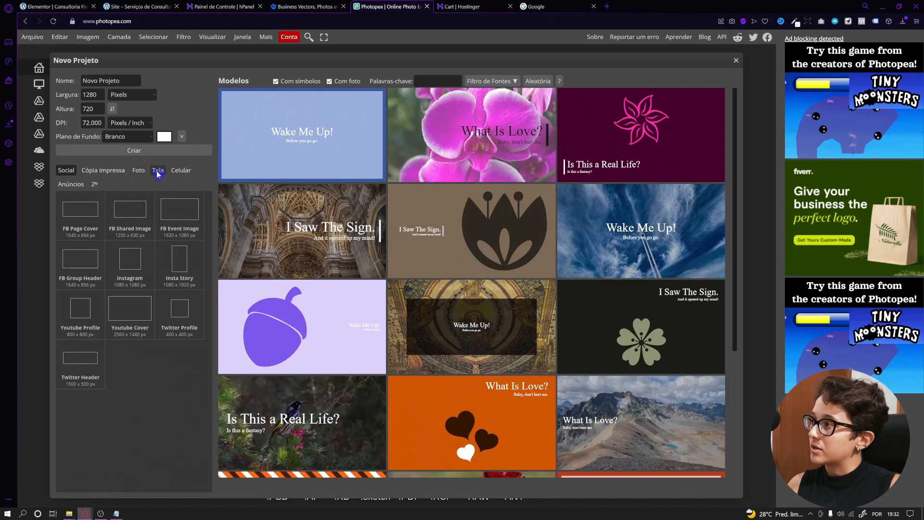
{"action": "left_click", "coordinate": [158, 170]}
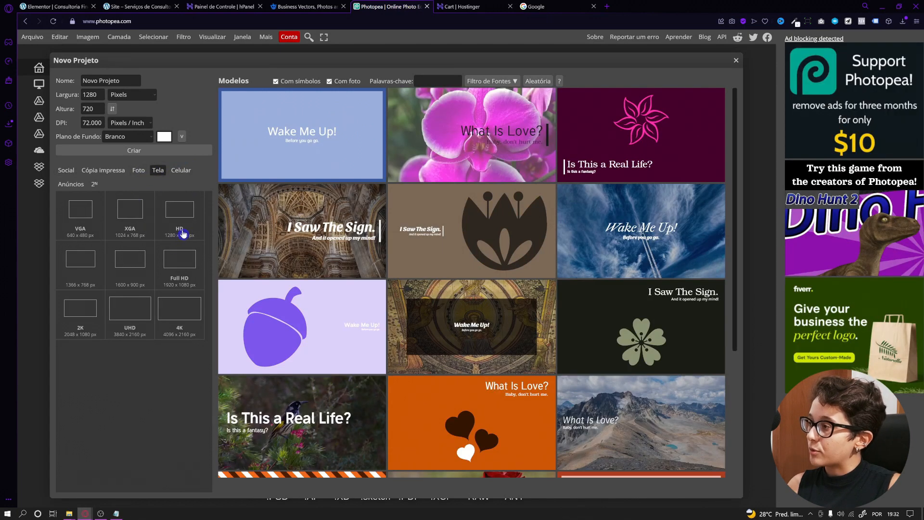
{"action": "left_click", "coordinate": [176, 277]}
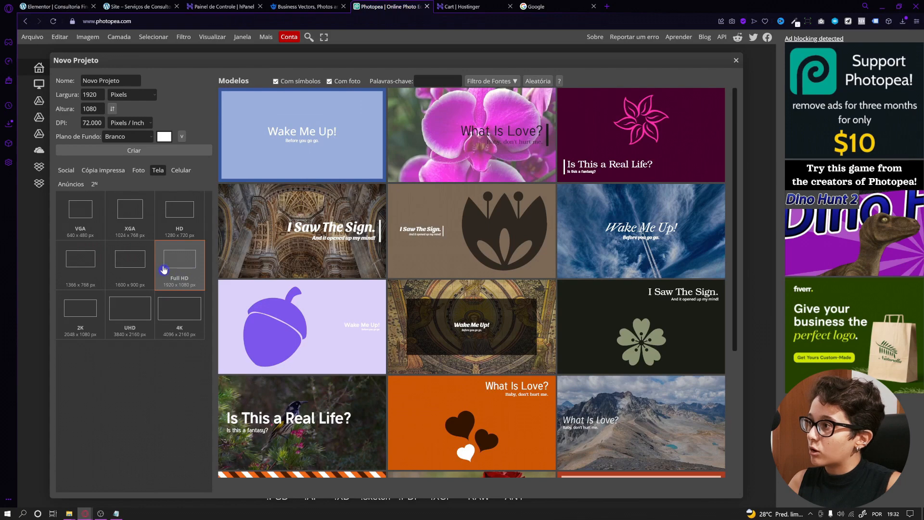
{"action": "left_click", "coordinate": [116, 151]}
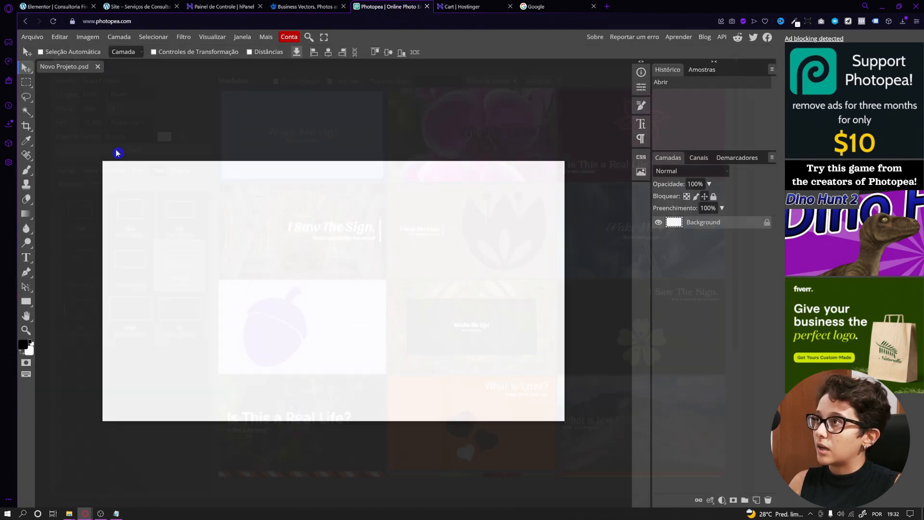
Step: Place the business-man-financial-inspector photo from the Institucional folder on the blank canvas
{"action": "mouse_move", "coordinate": [69, 513]}
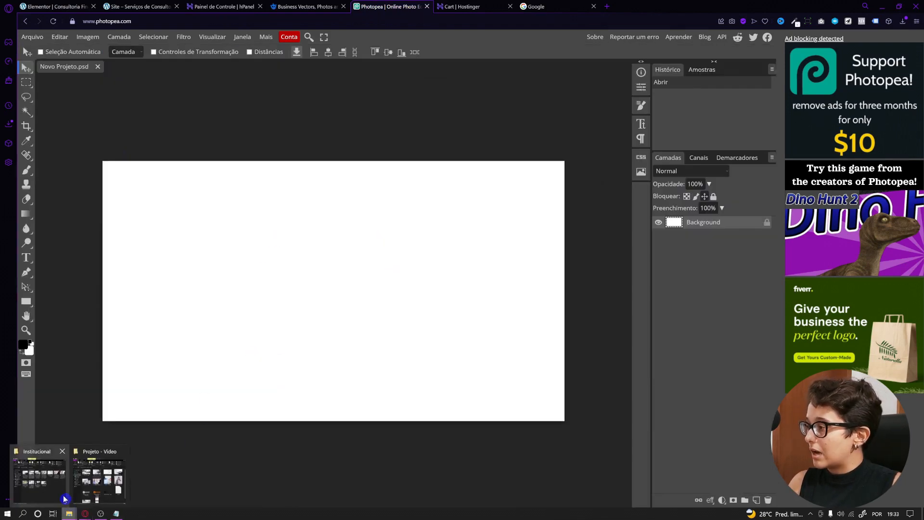
{"action": "left_click", "coordinate": [98, 472]}
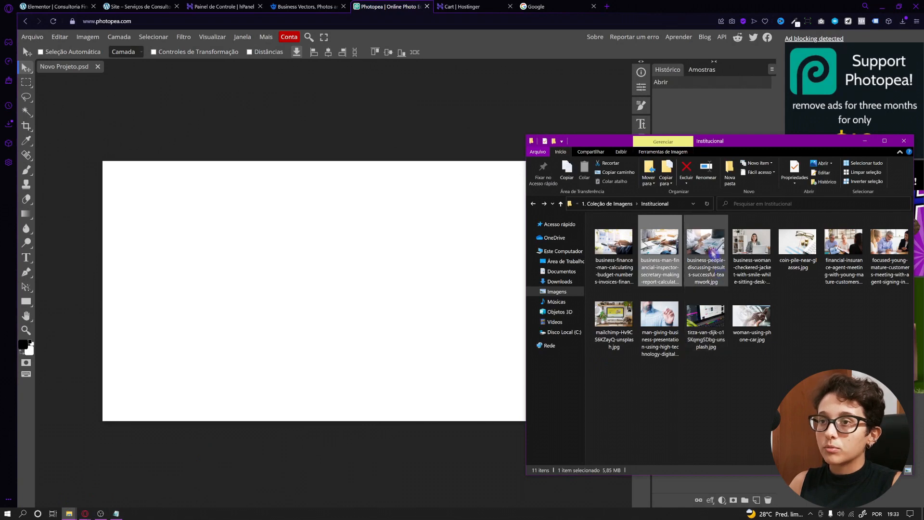
{"action": "left_click_drag", "start_coordinate": [662, 243], "coordinate": [408, 264]}
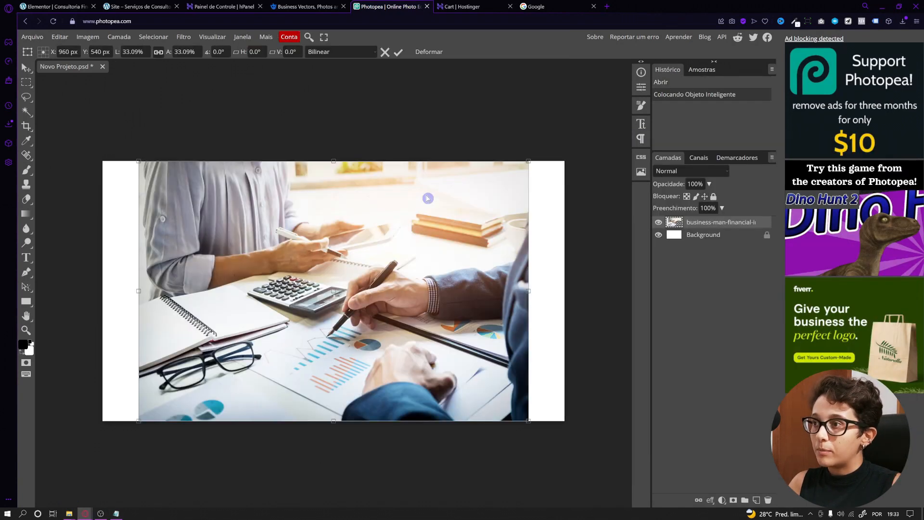
{"action": "left_click", "coordinate": [398, 54]}
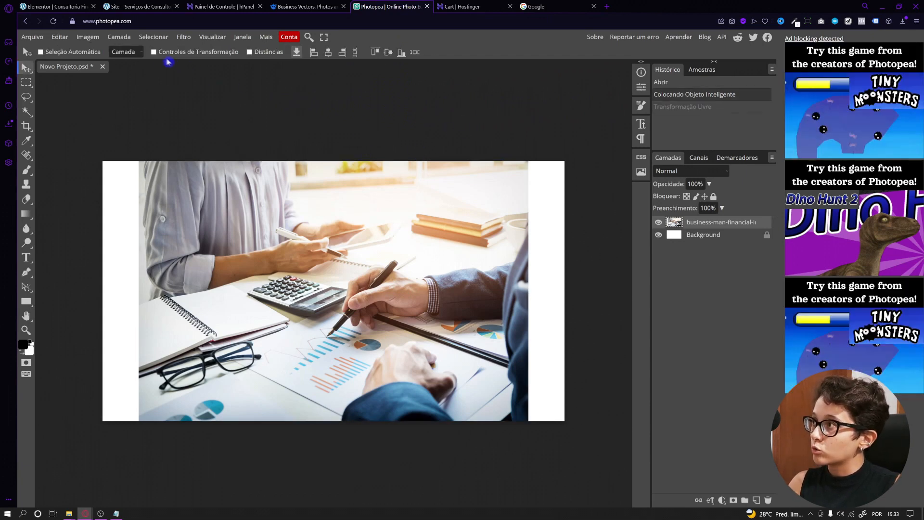
Step: Turn on the transform controls and enlarge the photo to about 41%, centered so it covers the whole canvas
{"action": "left_click", "coordinate": [153, 52]}
{"action": "left_click_drag", "start_coordinate": [528, 160], "coordinate": [576, 129]}
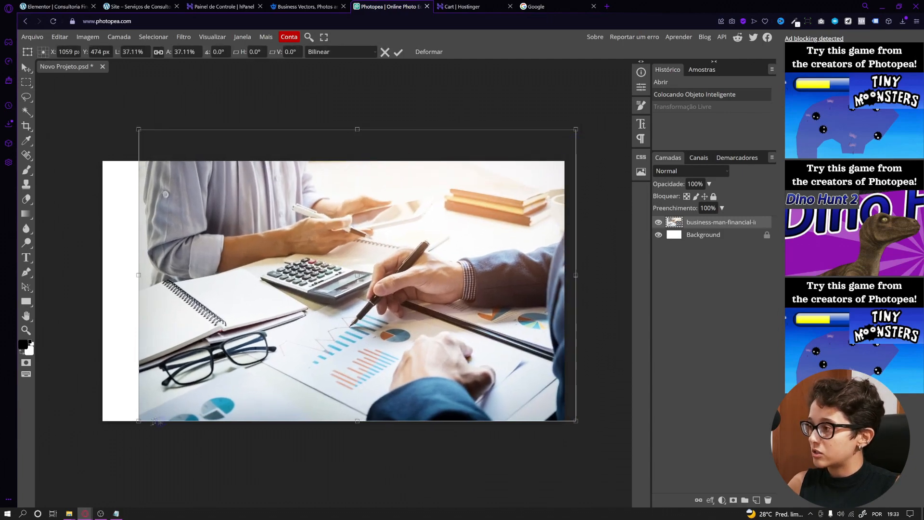
{"action": "left_click_drag", "start_coordinate": [139, 424], "coordinate": [89, 454]}
{"action": "mouse_move", "coordinate": [260, 329]}
{"action": "left_mouse_down"}
{"action": "mouse_move", "coordinate": [249, 311]}
{"action": "mouse_move", "coordinate": [262, 328]}
{"action": "left_mouse_up"}
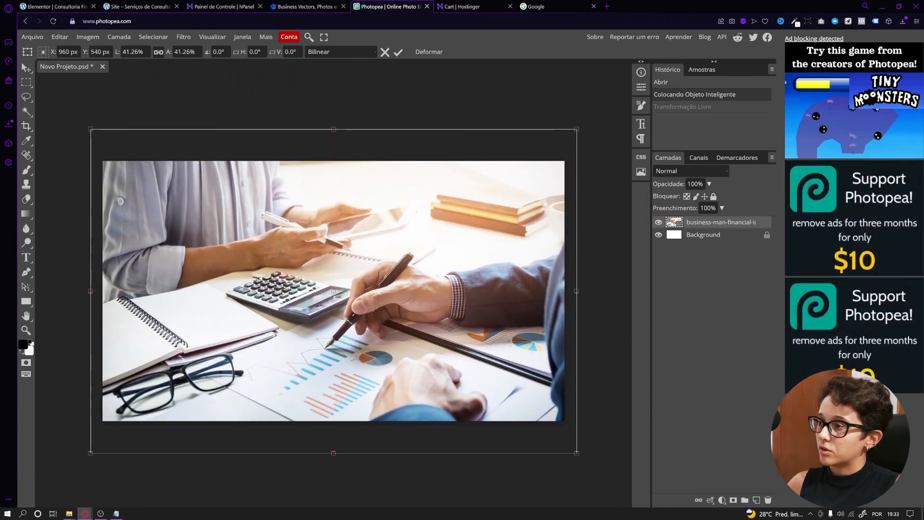
{"action": "left_click", "coordinate": [399, 53]}
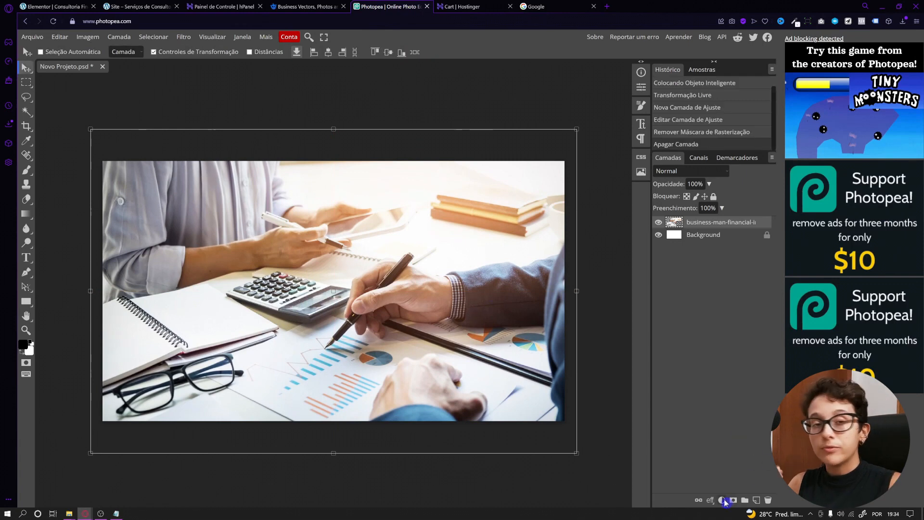
Step: Add a Brightness/Contrast adjustment layer above the photo with brightness 22 and contrast 18
{"action": "left_click", "coordinate": [723, 501]}
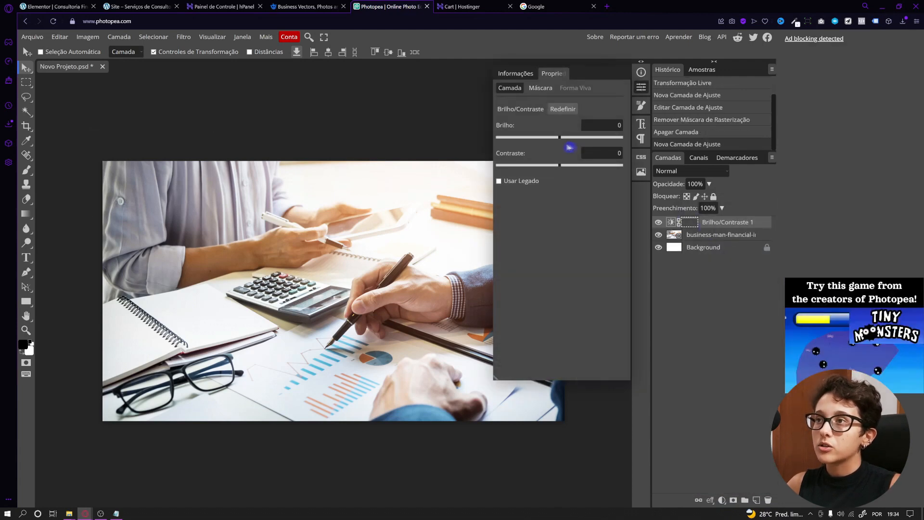
{"action": "mouse_move", "coordinate": [567, 141]}
{"action": "left_mouse_down"}
{"action": "mouse_move", "coordinate": [555, 140]}
{"action": "mouse_move", "coordinate": [568, 141]}
{"action": "left_mouse_up"}
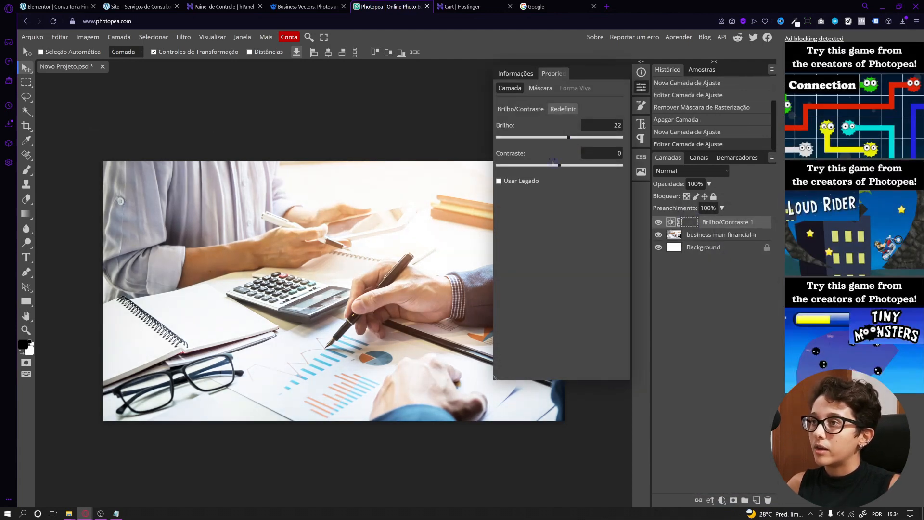
{"action": "left_click_drag", "start_coordinate": [555, 166], "coordinate": [572, 167]}
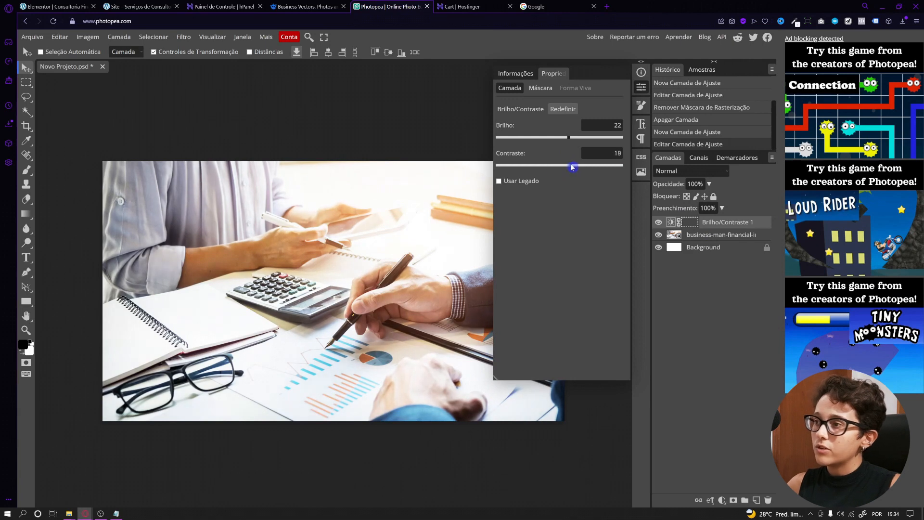
{"action": "left_click", "coordinate": [641, 88]}
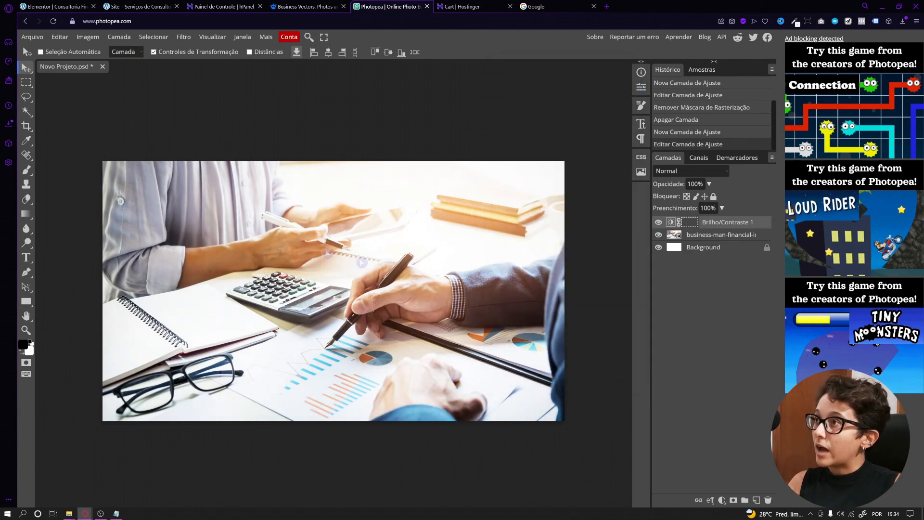
Step: Export the edited image as a 1920 x 1080 px JPG at 40% quality, inspecting its detail in the export preview
{"action": "left_click", "coordinate": [32, 39]}
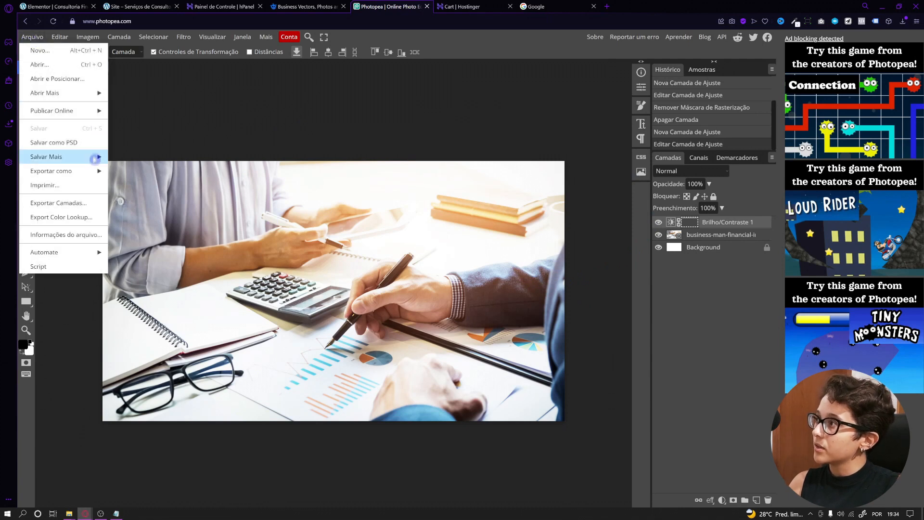
{"action": "mouse_move", "coordinate": [72, 171]}
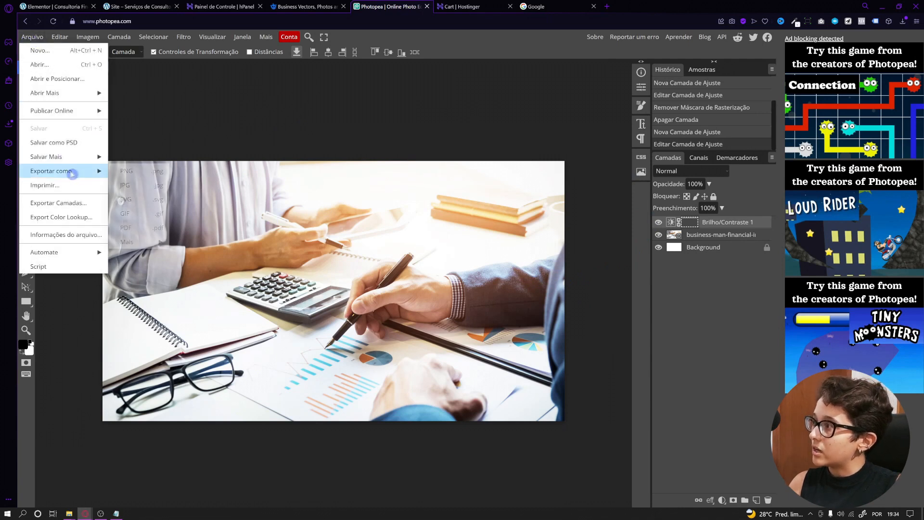
{"action": "left_click", "coordinate": [135, 187]}
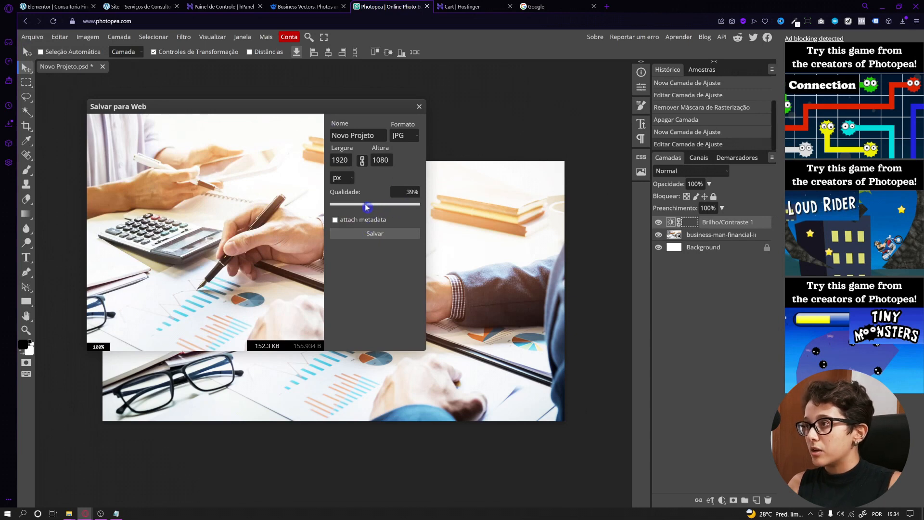
{"action": "left_click_drag", "start_coordinate": [364, 207], "coordinate": [388, 208]}
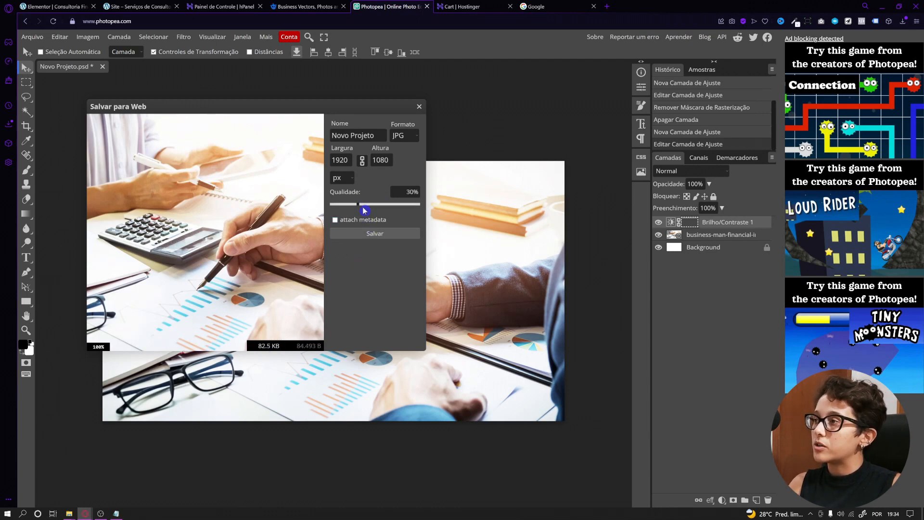
{"action": "left_click_drag", "start_coordinate": [159, 227], "coordinate": [288, 238]}
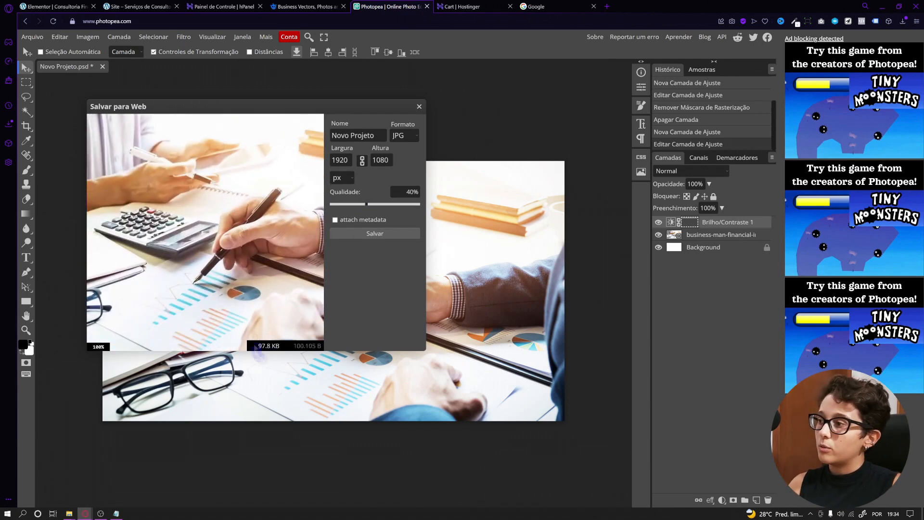
{"action": "left_click", "coordinate": [365, 205]}
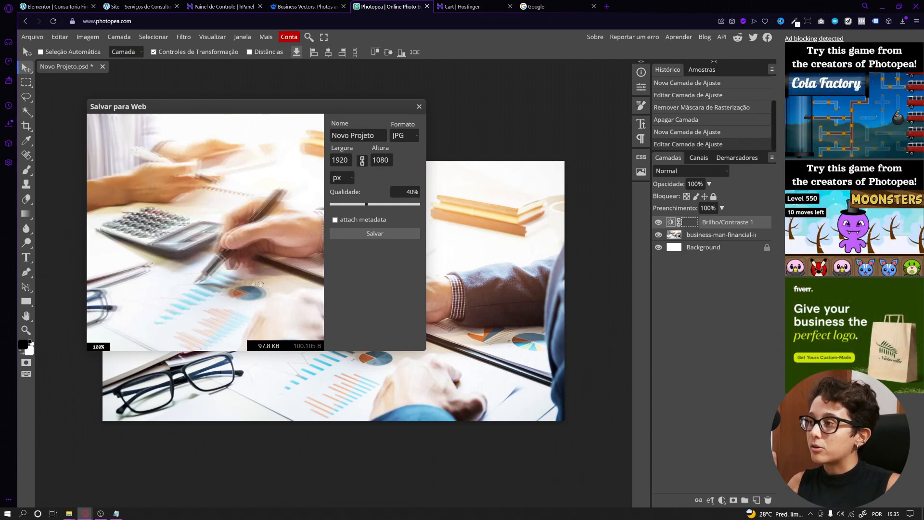
{"action": "left_click_drag", "start_coordinate": [244, 282], "coordinate": [255, 291]}
{"action": "left_click", "coordinate": [367, 234]}
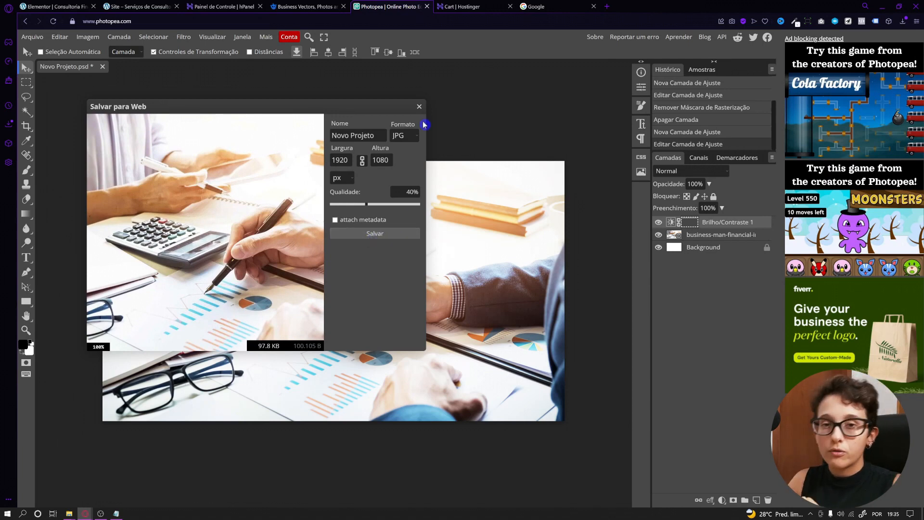
{"action": "left_click", "coordinate": [419, 108]}
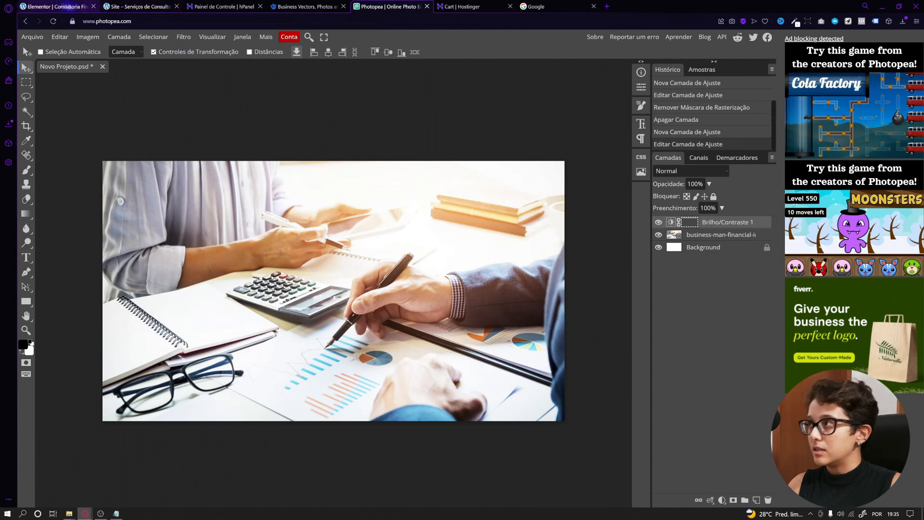
Step: Switch to the Elementor page, give the hero section a classic background, and open the media library for its image
{"action": "left_click", "coordinate": [63, 6]}
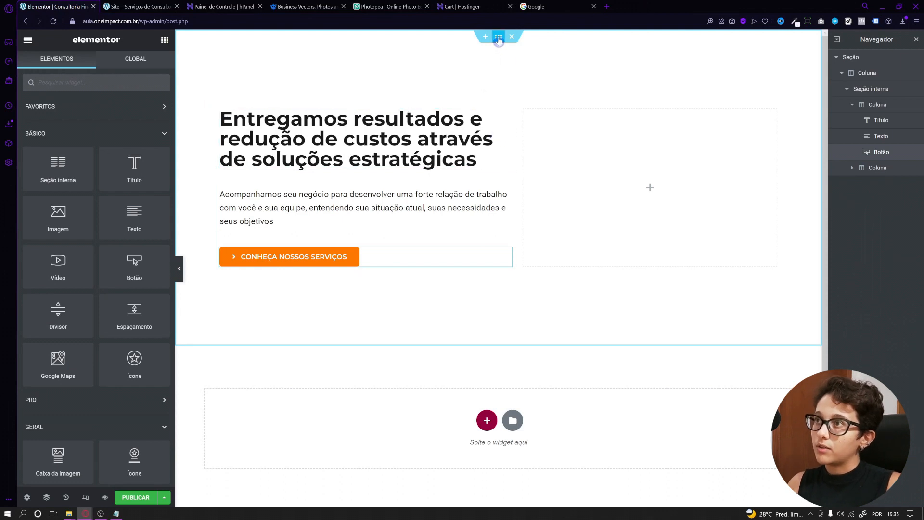
{"action": "left_click", "coordinate": [499, 38]}
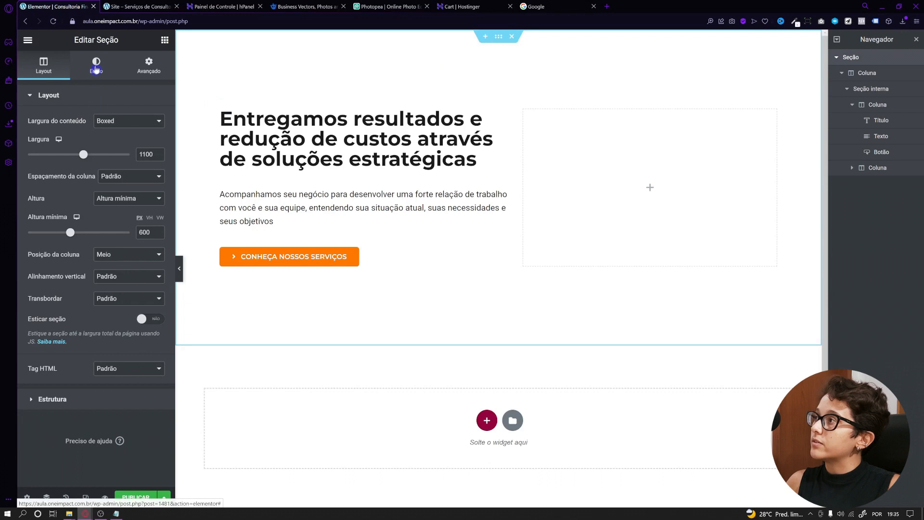
{"action": "left_click", "coordinate": [95, 67]}
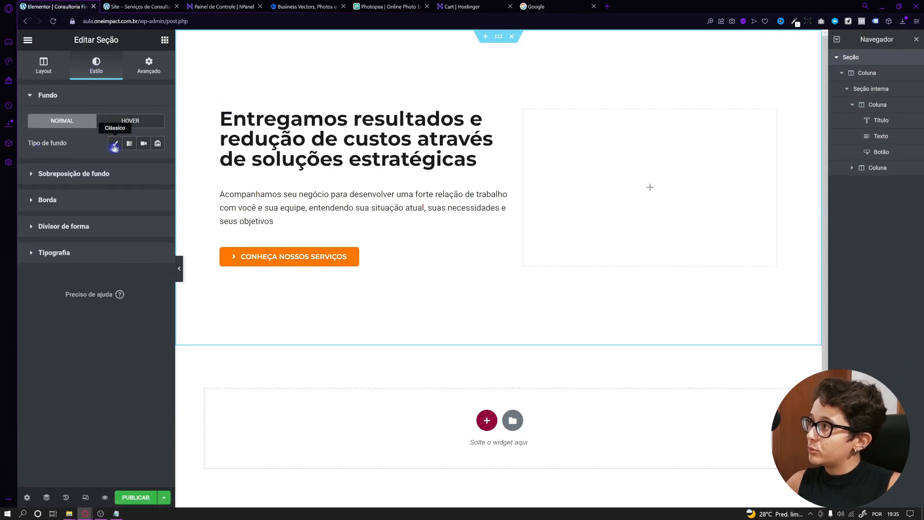
{"action": "left_click", "coordinate": [115, 144]}
{"action": "left_click", "coordinate": [62, 227]}
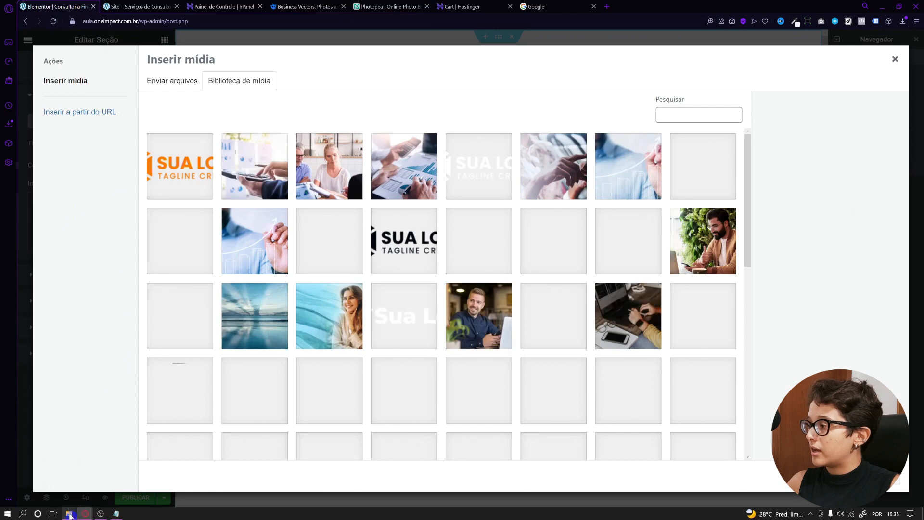
Step: Upload the Fundo - Inicio-CTA image to the media library and insert Fundo-Inicio.jpg as the section's background image
{"action": "mouse_move", "coordinate": [70, 514]}
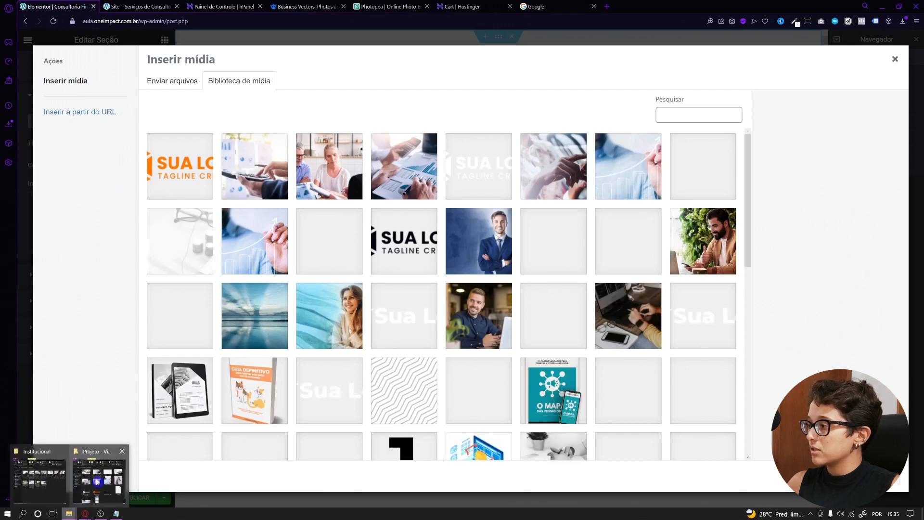
{"action": "left_click", "coordinate": [69, 469]}
{"action": "left_click", "coordinate": [701, 270]}
{"action": "left_click_drag", "start_coordinate": [700, 241], "coordinate": [332, 257]}
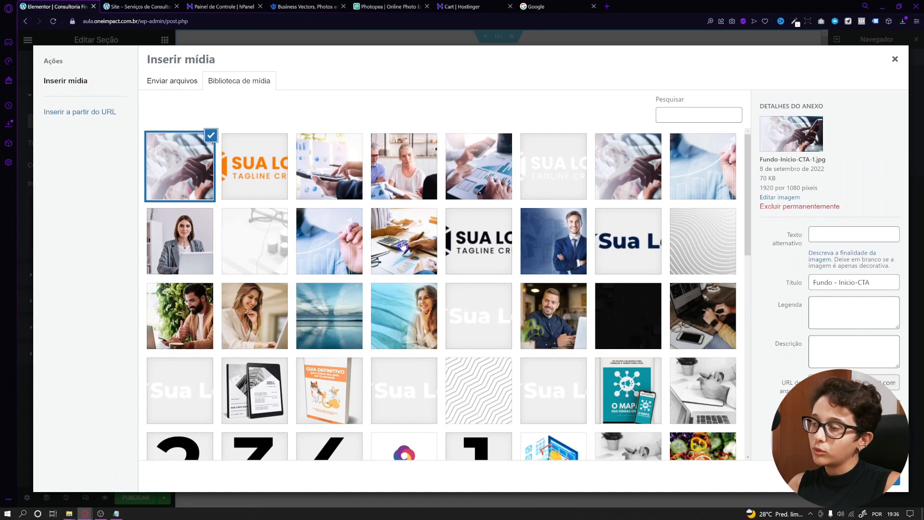
{"action": "left_click", "coordinate": [421, 239]}
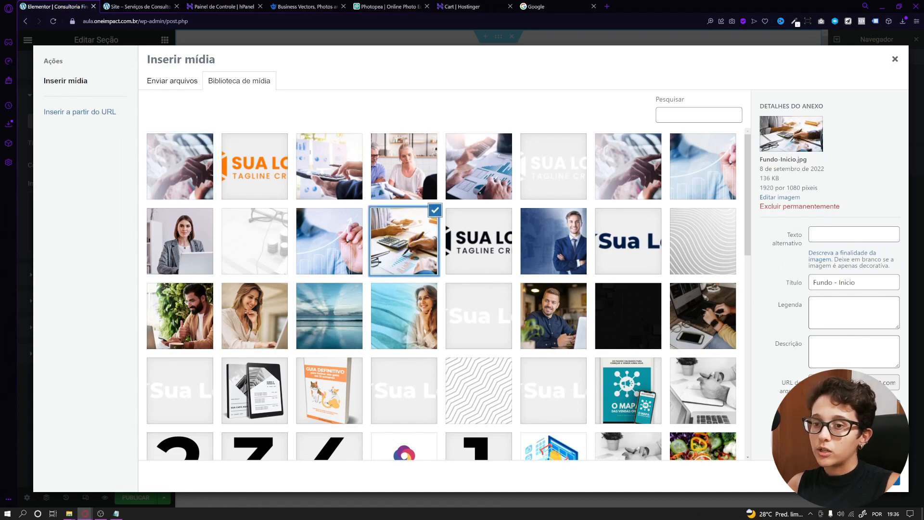
{"action": "left_click", "coordinate": [872, 476]}
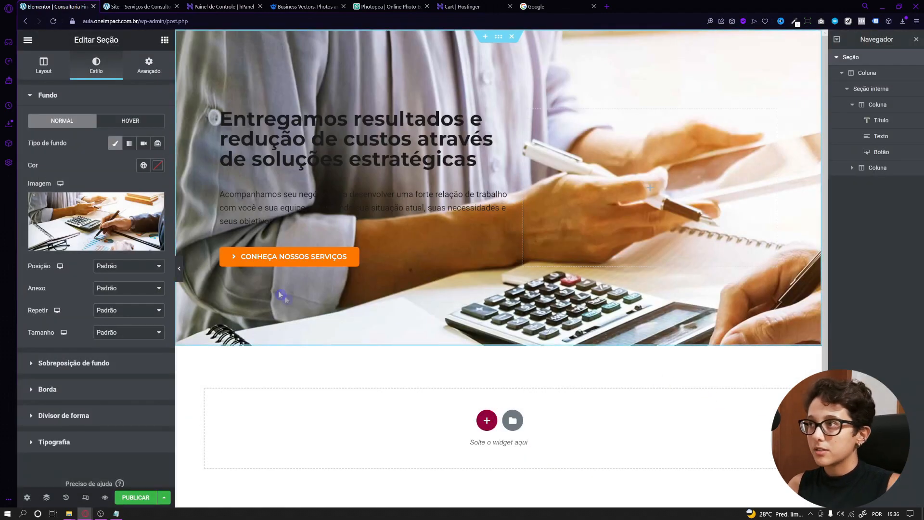
Step: Set the background image to position Centralizado, attachment Rolagem, repeat Não repetir and size Preenchimento completo
{"action": "left_click", "coordinate": [114, 267]}
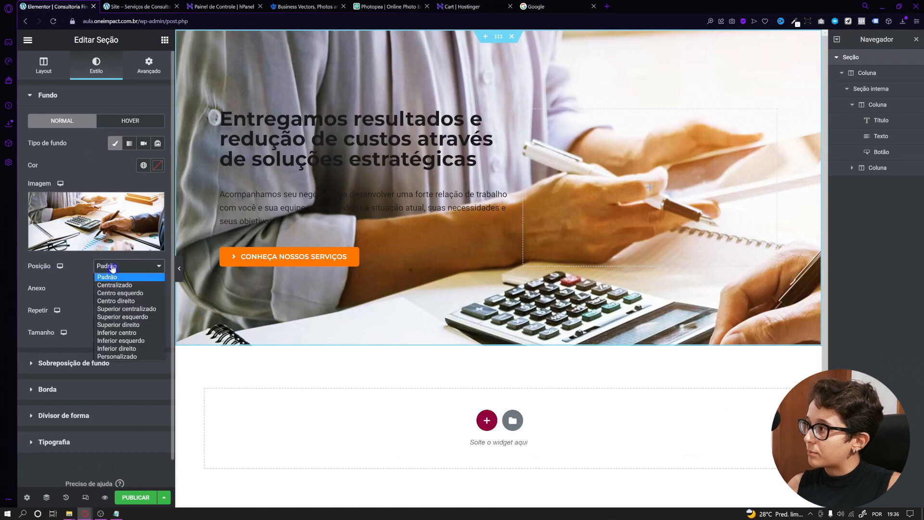
{"action": "left_click", "coordinate": [113, 284]}
{"action": "left_click", "coordinate": [103, 288]}
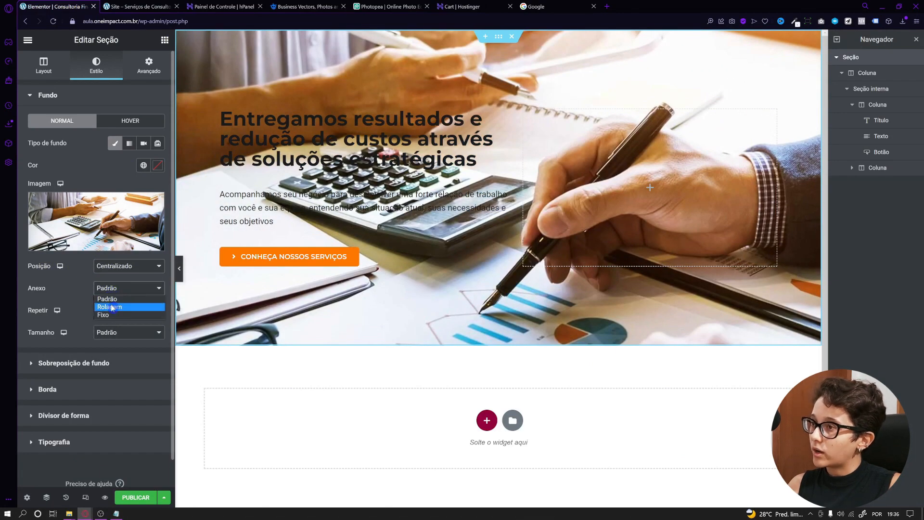
{"action": "left_click", "coordinate": [111, 307]}
{"action": "left_click", "coordinate": [106, 311]}
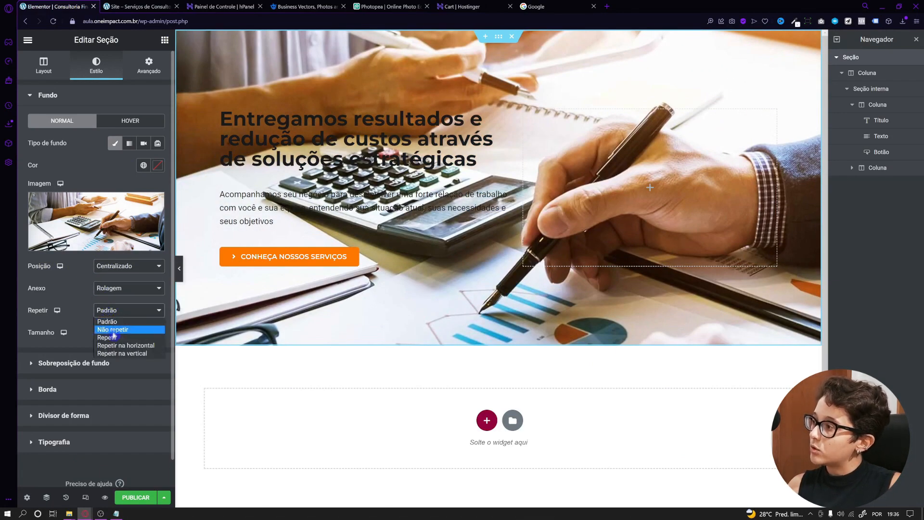
{"action": "left_click", "coordinate": [114, 330]}
{"action": "left_click", "coordinate": [124, 329]}
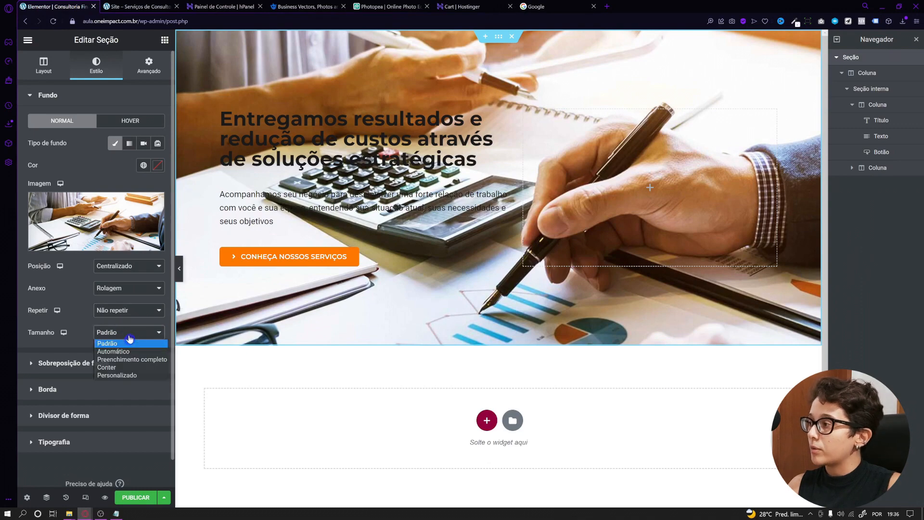
{"action": "left_click", "coordinate": [124, 361]}
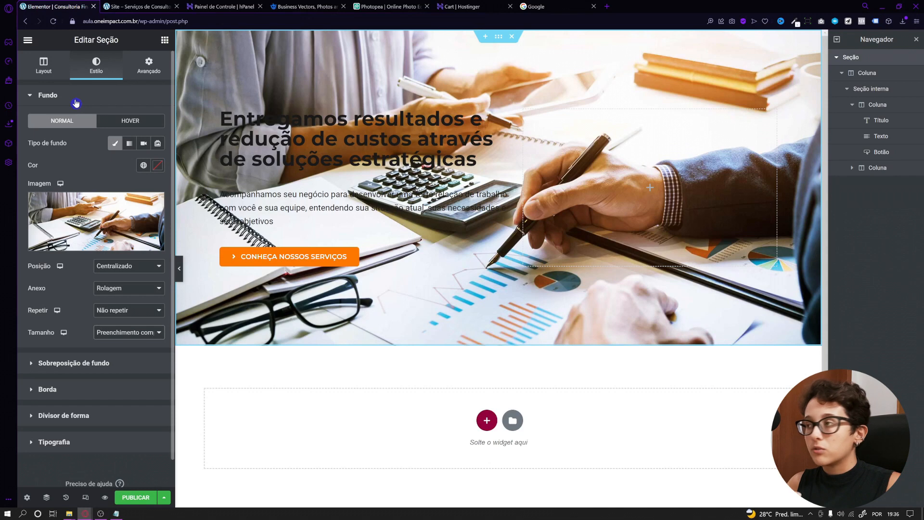
{"action": "left_click", "coordinate": [76, 103]}
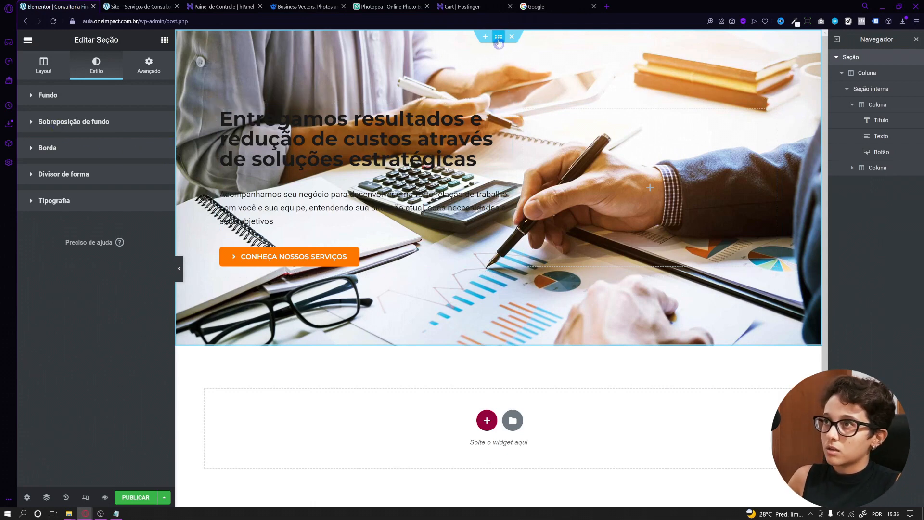
Step: Add a gradient background overlay to the section with first color #FFFFFF and an angle of 190
{"action": "left_click", "coordinate": [62, 122]}
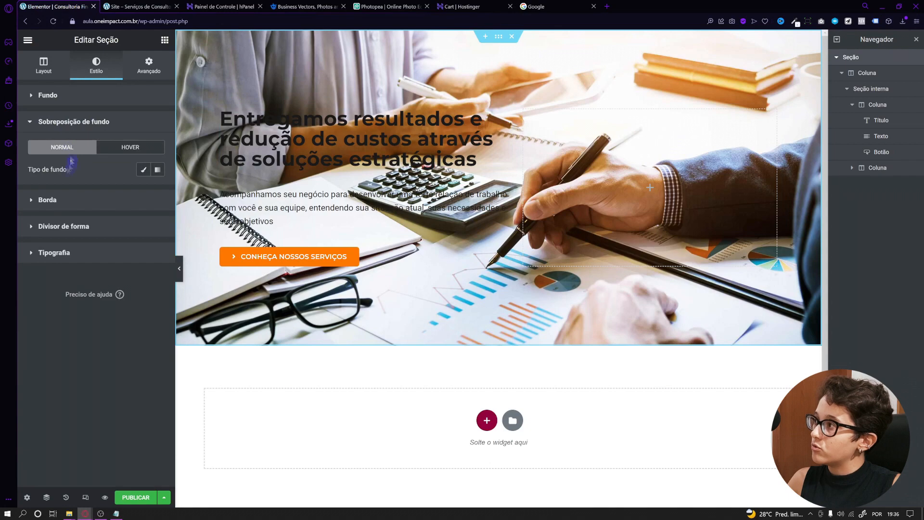
{"action": "left_click", "coordinate": [157, 170]}
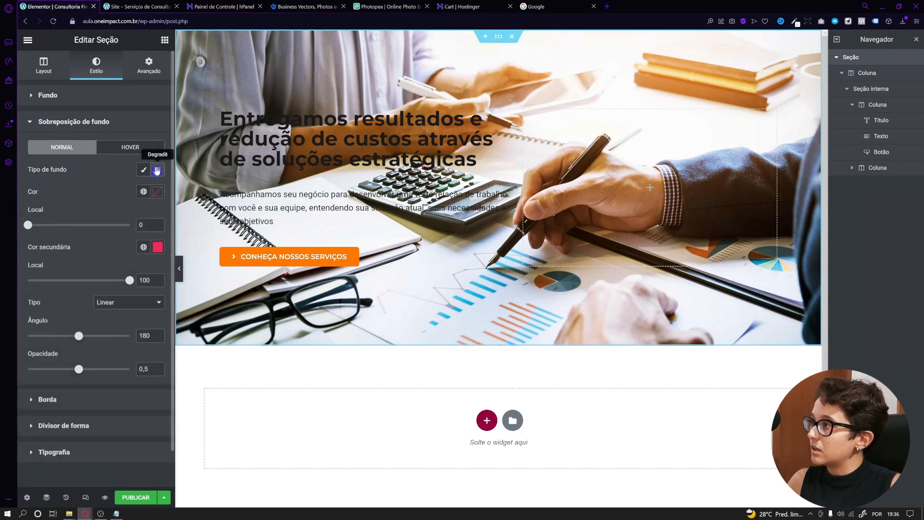
{"action": "left_click", "coordinate": [157, 192]}
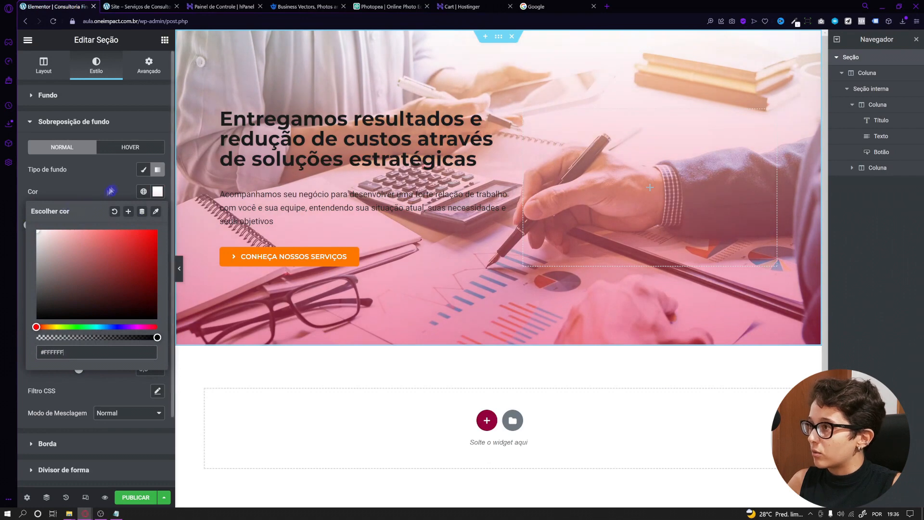
{"action": "left_click", "coordinate": [106, 194]}
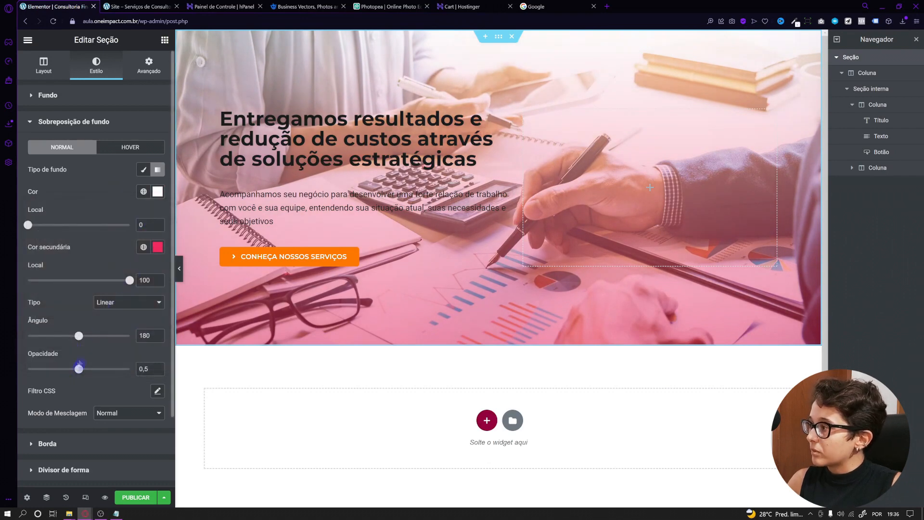
{"action": "left_click_drag", "start_coordinate": [82, 337], "coordinate": [83, 337]}
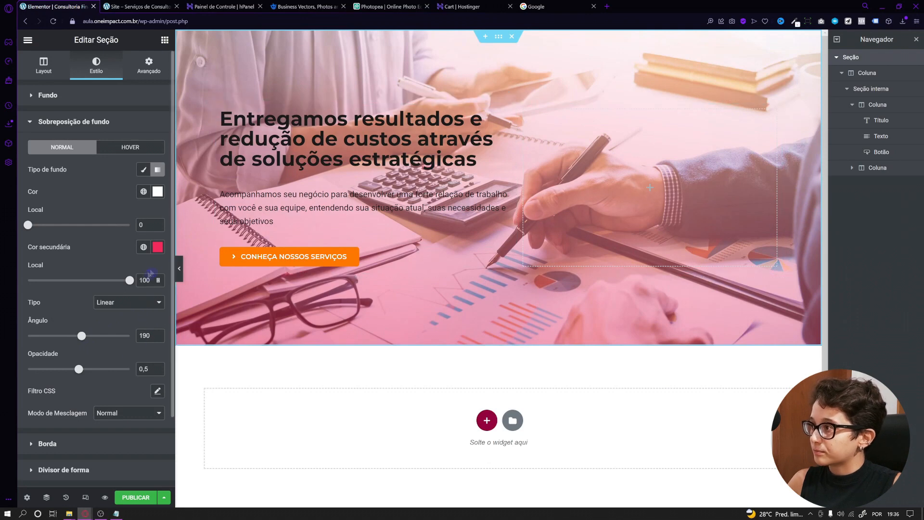
Step: Set the gradient overlay's secondary color to #000000 and its opacity to 0,85
{"action": "left_click", "coordinate": [157, 247]}
{"action": "left_click", "coordinate": [58, 329]}
{"action": "left_click_drag", "start_coordinate": [39, 347], "coordinate": [3, 387]}
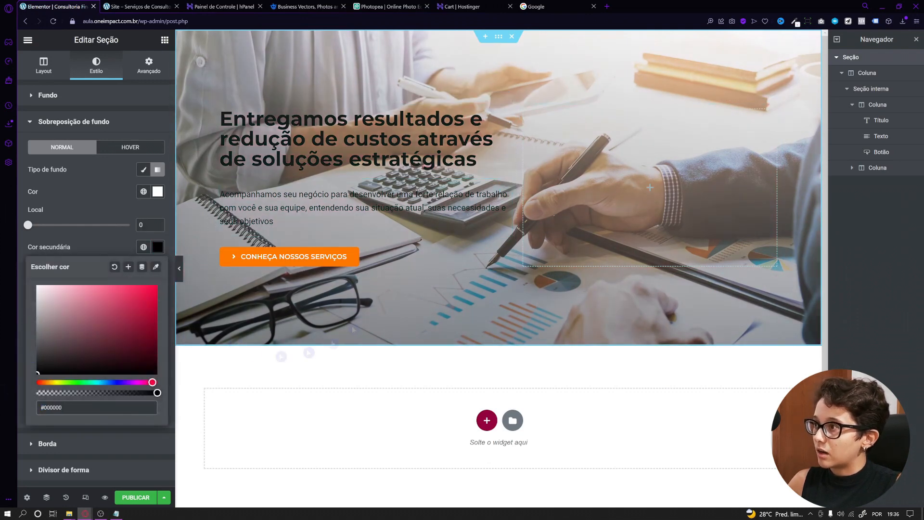
{"action": "left_click", "coordinate": [106, 212]}
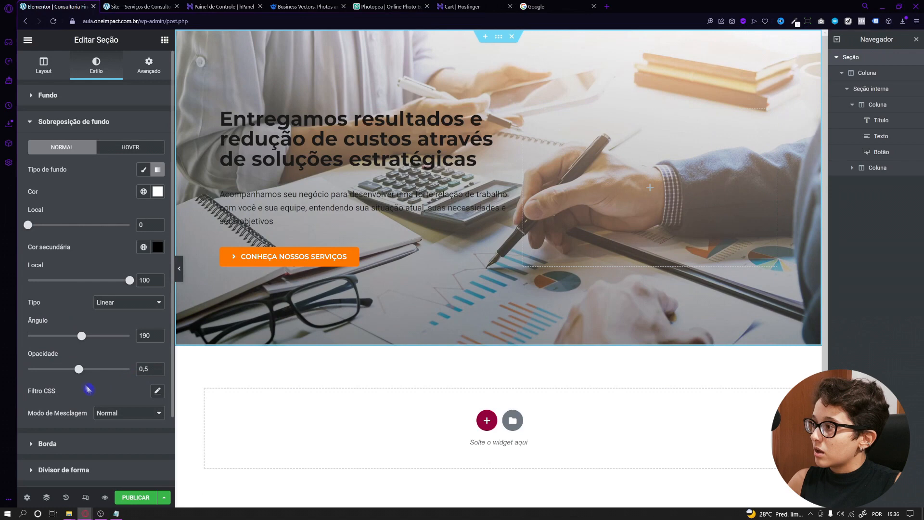
{"action": "left_click_drag", "start_coordinate": [78, 370], "coordinate": [114, 370]}
Step: Copy the overlay's first color code #FFFFFF and make that color fully transparent
{"action": "left_click", "coordinate": [158, 191]}
{"action": "key", "text": "ctrl+c"}
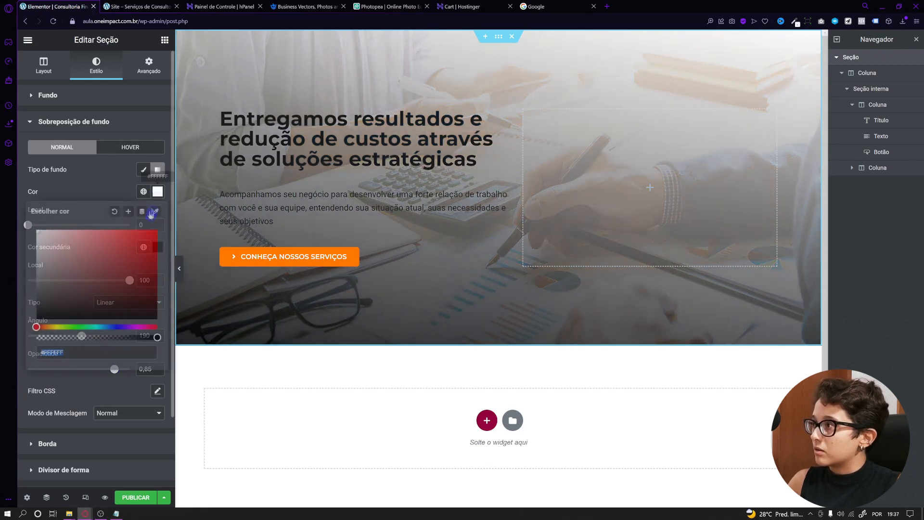
{"action": "left_click_drag", "start_coordinate": [158, 336], "coordinate": [37, 337]}
{"action": "left_click", "coordinate": [114, 171]}
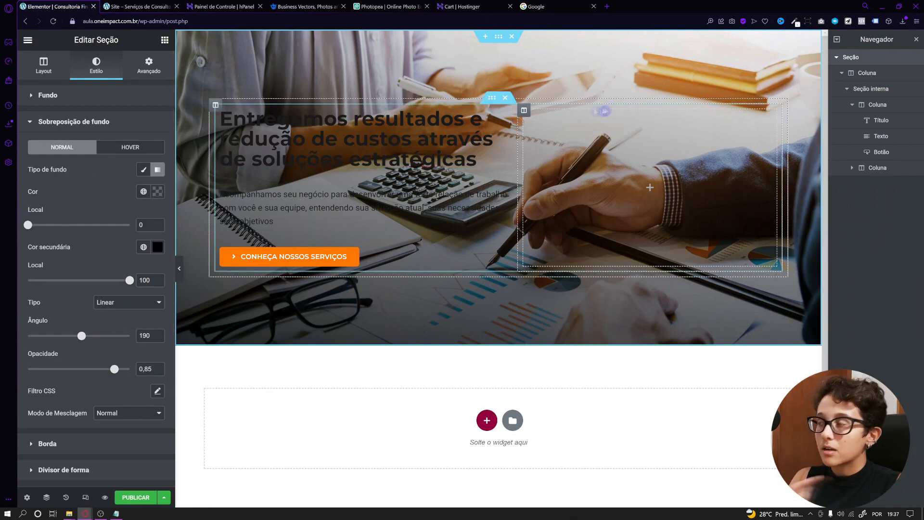
Step: Using the finished site's hero as reference, set the overlay's opacity to 1, angle to 210 and color locations to 29 and 76
{"action": "left_click", "coordinate": [130, 7]}
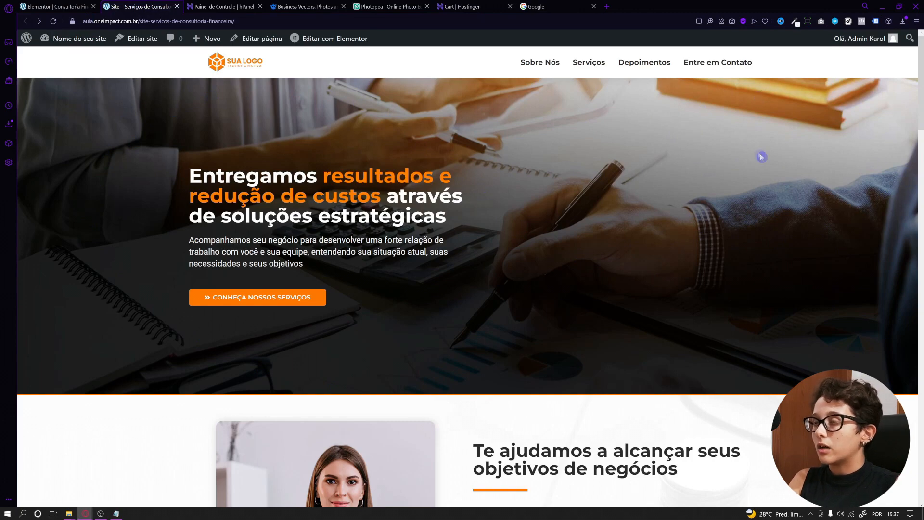
{"action": "left_click", "coordinate": [53, 7]}
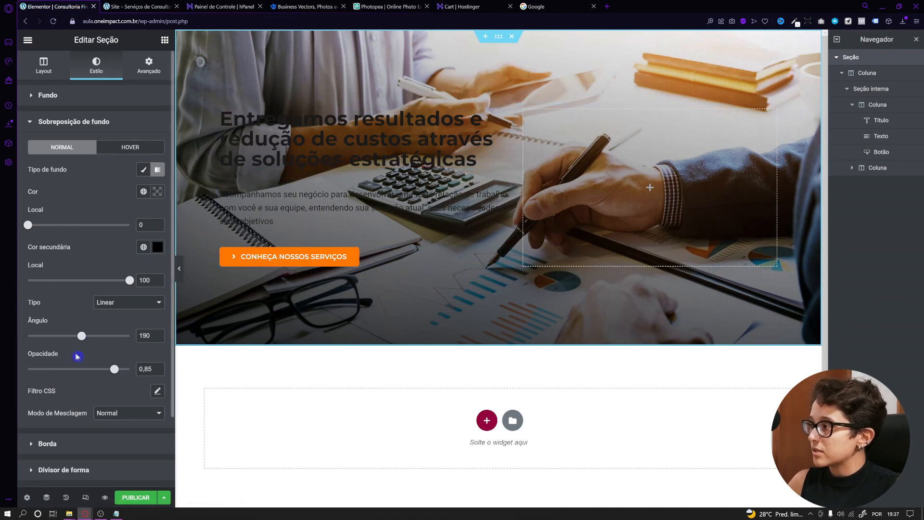
{"action": "left_click_drag", "start_coordinate": [115, 369], "coordinate": [129, 369]}
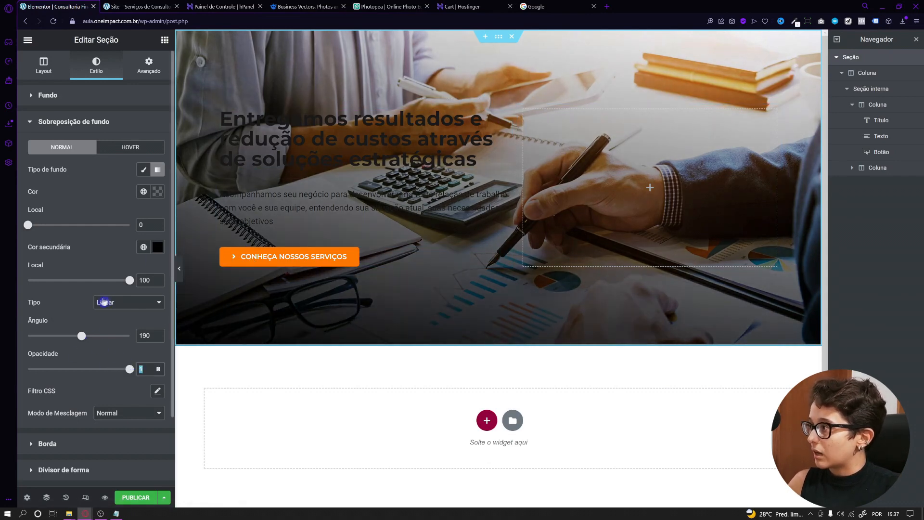
{"action": "left_click_drag", "start_coordinate": [82, 336], "coordinate": [88, 337]}
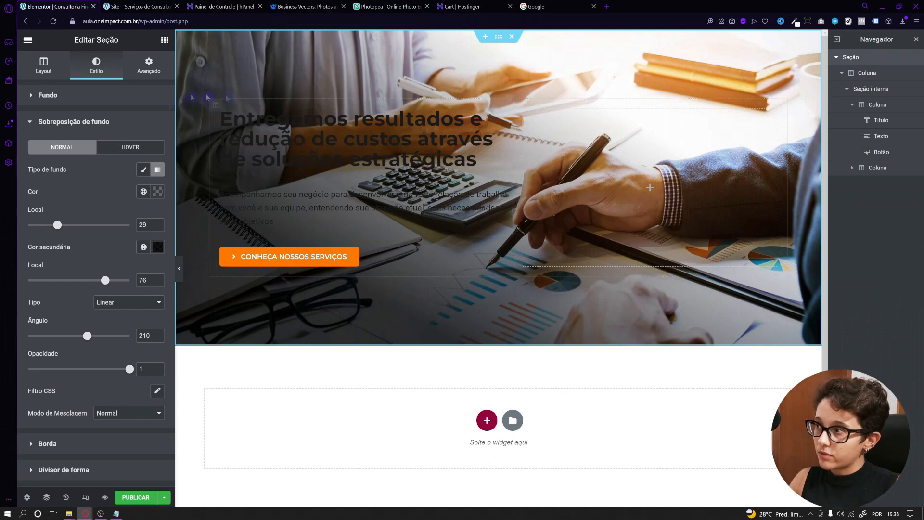
Step: Try making the overlay's first color nearly opaque at #FFFFFFE6, and return it to fully transparent
{"action": "left_click", "coordinate": [157, 192]}
{"action": "left_click_drag", "start_coordinate": [125, 338], "coordinate": [144, 337]}
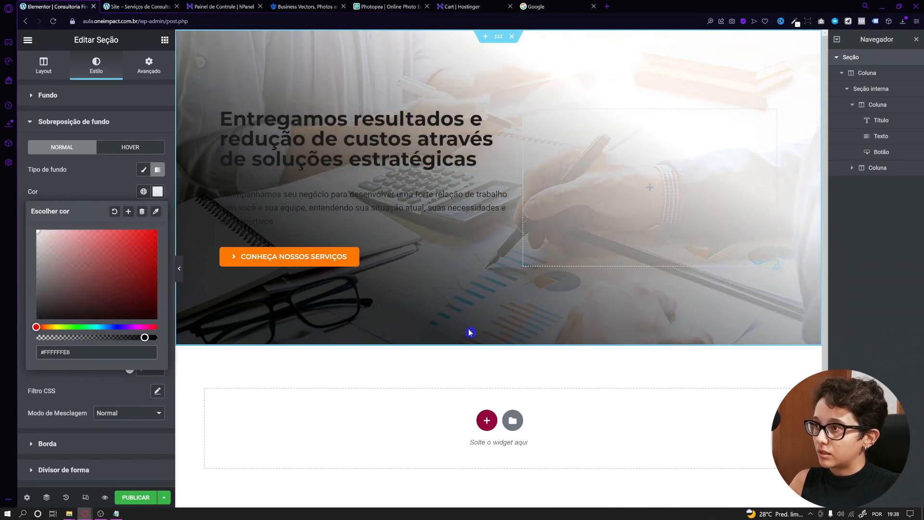
{"action": "left_click_drag", "start_coordinate": [145, 338], "coordinate": [34, 343]}
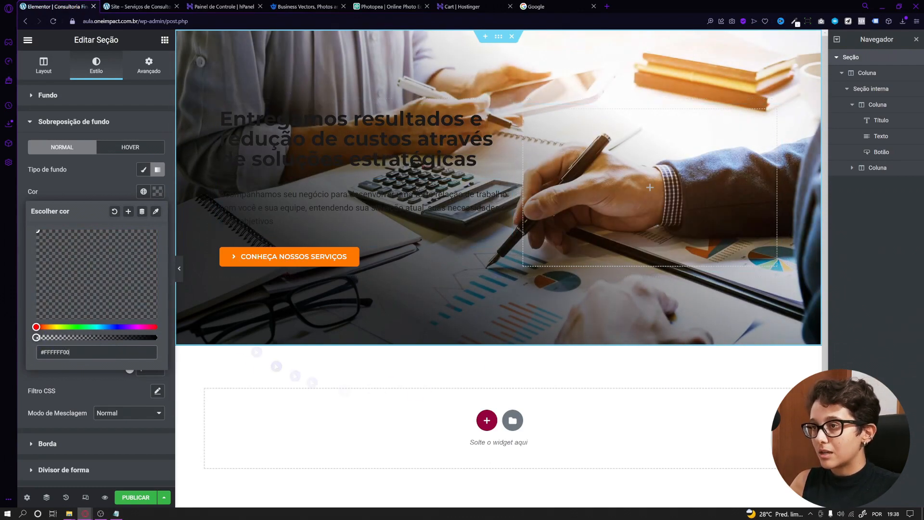
{"action": "left_click", "coordinate": [157, 170]}
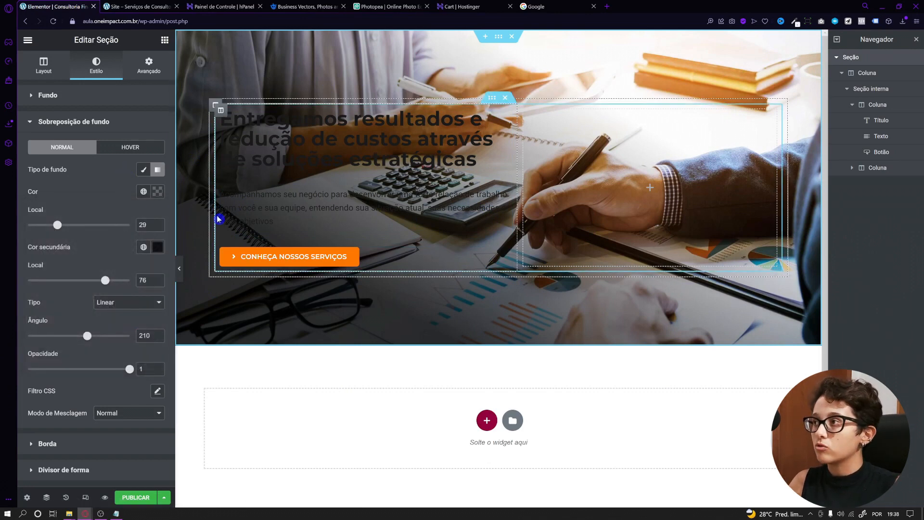
Step: Change the text color of the hero title and the paragraph beneath it to the copied white, #FFFFFF
{"action": "left_click", "coordinate": [352, 135]}
{"action": "left_click", "coordinate": [158, 121]}
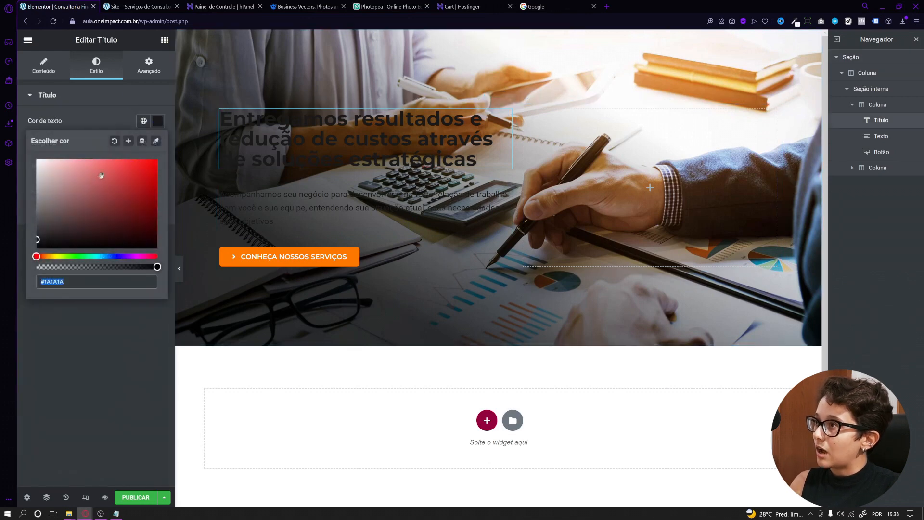
{"action": "key", "text": "ctrl+v"}
{"action": "left_click", "coordinate": [366, 207]}
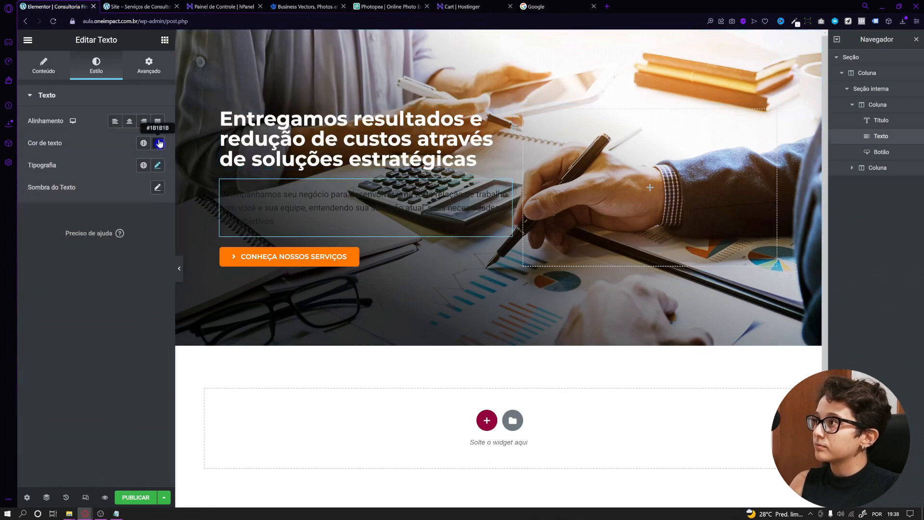
{"action": "left_click", "coordinate": [157, 143]}
{"action": "key", "text": "ctrl+v"}
{"action": "left_click", "coordinate": [111, 376]}
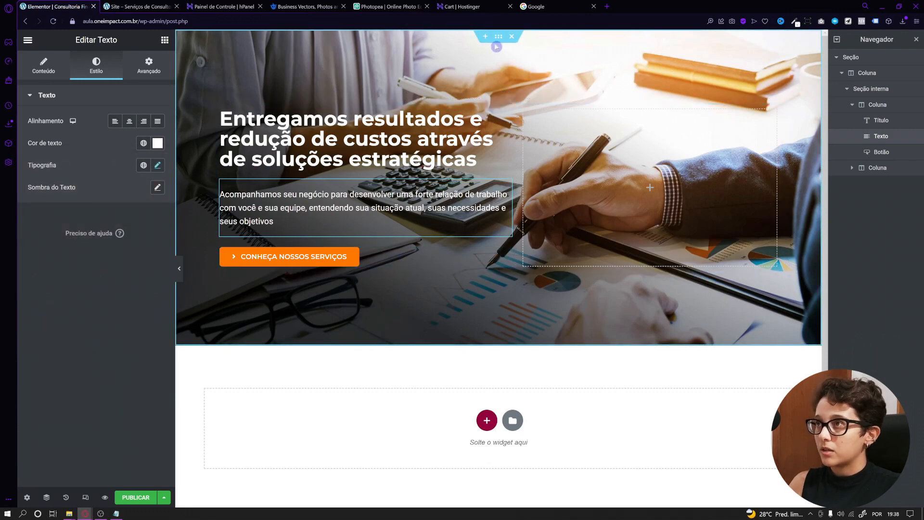
Step: Set the section overlay's gradient locations to 25 for the first color and 56 for the secondary color
{"action": "left_click", "coordinate": [499, 37]}
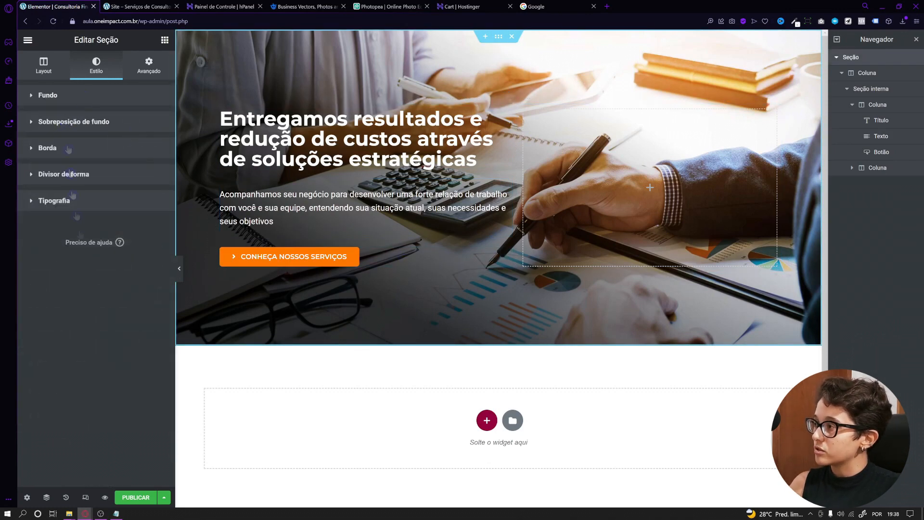
{"action": "left_click", "coordinate": [70, 122]}
{"action": "left_click_drag", "start_coordinate": [108, 285], "coordinate": [85, 285]}
{"action": "left_click_drag", "start_coordinate": [59, 228], "coordinate": [56, 227]}
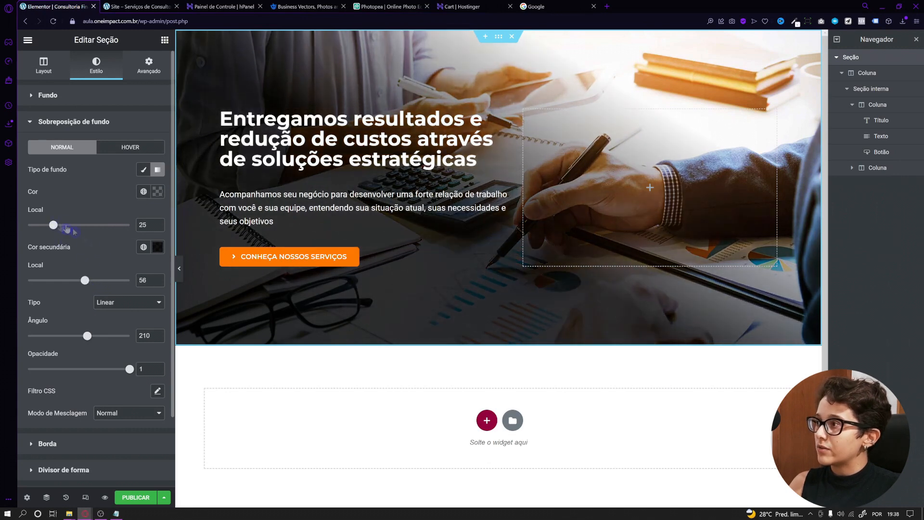
Step: Set the section overlay's secondary color location to 63 and make that dark color more opaque
{"action": "left_click_drag", "start_coordinate": [84, 282], "coordinate": [92, 281]}
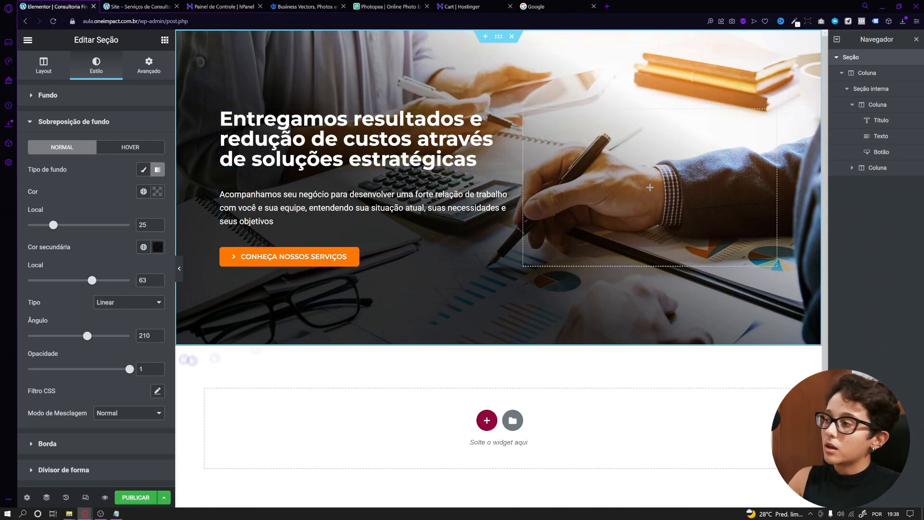
{"action": "left_click", "coordinate": [144, 248]}
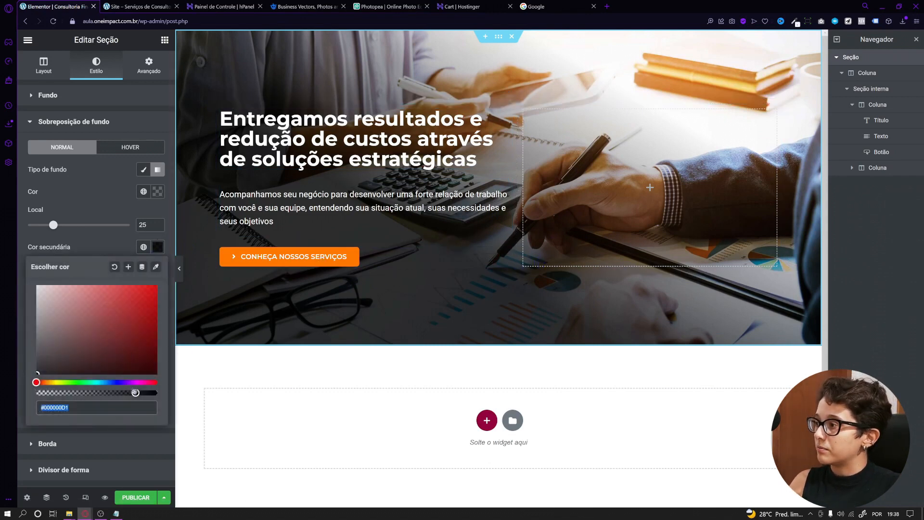
{"action": "left_click", "coordinate": [143, 393]}
{"action": "left_click", "coordinate": [122, 200]}
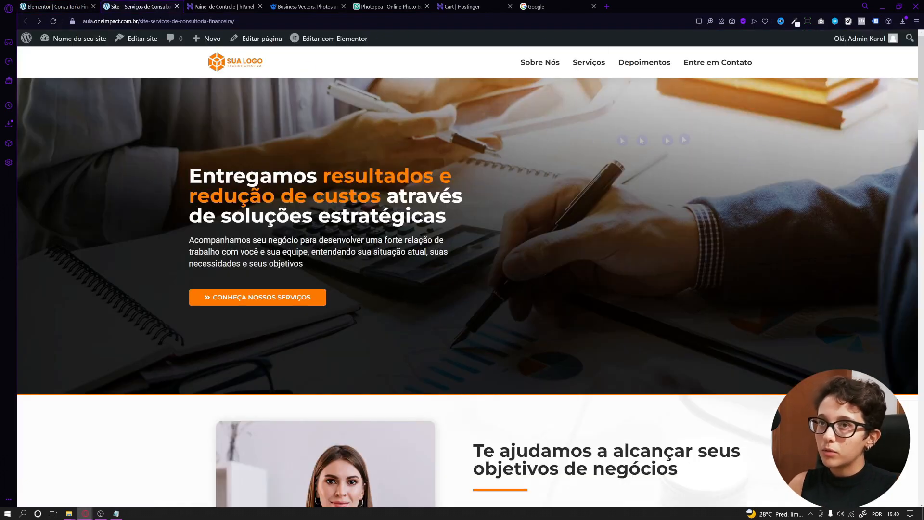
Step: Review the finished site's layout, and add a single-column section with content width 1100 and minimum height 100 px below the hero
{"action": "scroll", "coordinate": [921, 108], "scroll_direction": "down", "scroll_amount": 3}
{"action": "left_click_drag", "start_coordinate": [922, 109], "coordinate": [922, 53]}
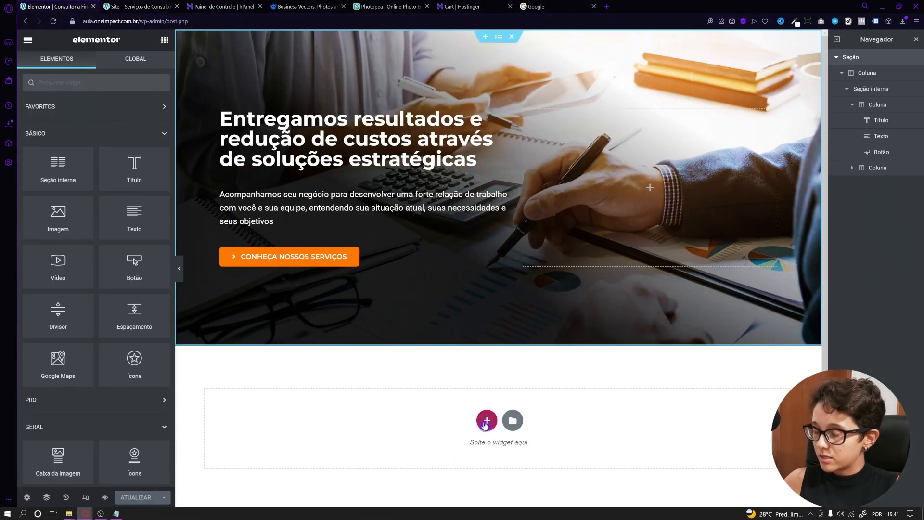
{"action": "left_click", "coordinate": [486, 421]}
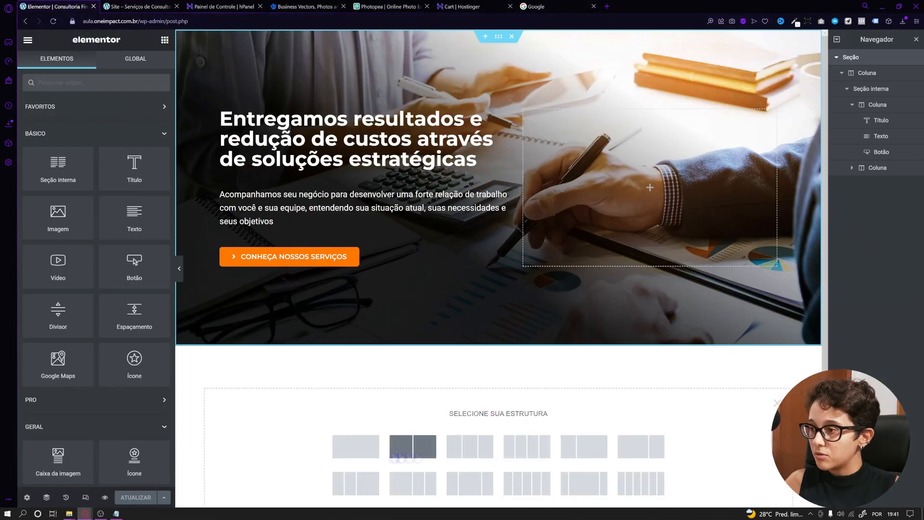
{"action": "left_click", "coordinate": [351, 451]}
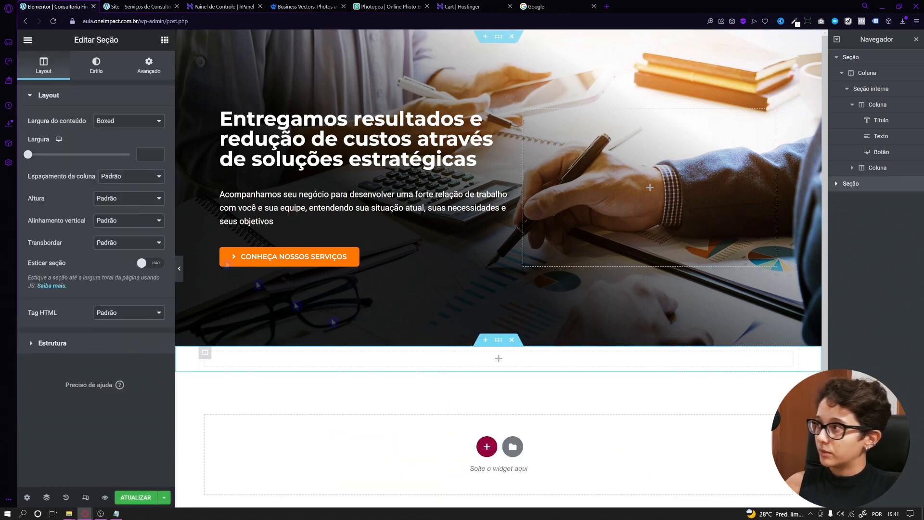
{"action": "type", "text": "1100"}
{"action": "left_click", "coordinate": [129, 198]}
{"action": "left_click", "coordinate": [111, 229]}
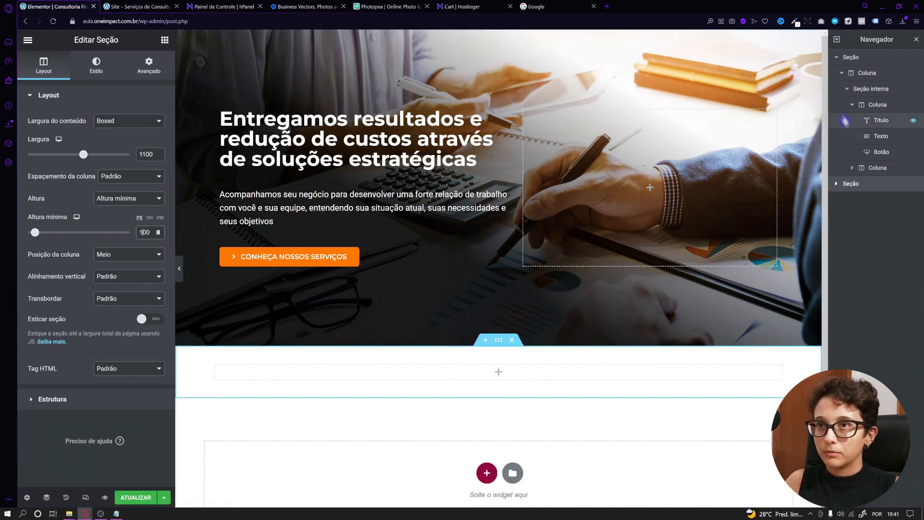
Step: Move the new section above the hero and insert a two-column inner section into it
{"action": "left_click", "coordinate": [836, 57]}
{"action": "left_click_drag", "start_coordinate": [499, 339], "coordinate": [510, 62]}
{"action": "left_click", "coordinate": [164, 41]}
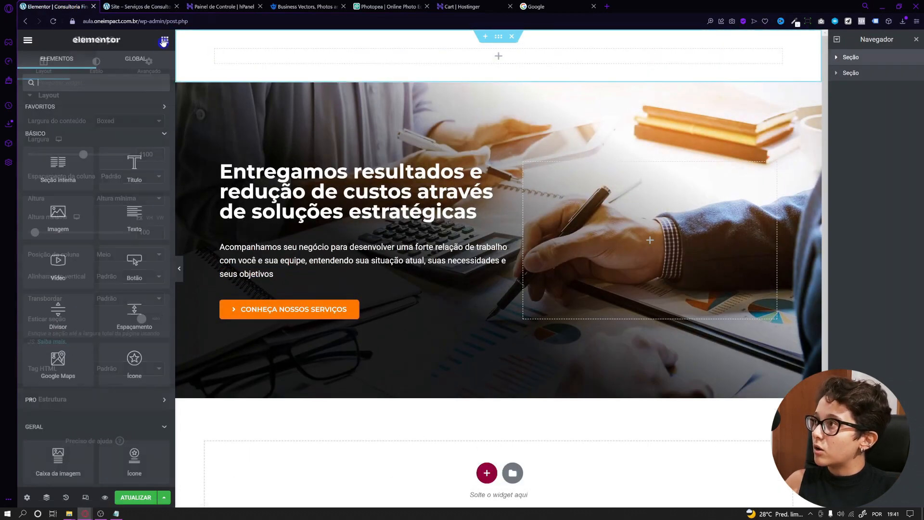
{"action": "left_click_drag", "start_coordinate": [49, 169], "coordinate": [390, 84]}
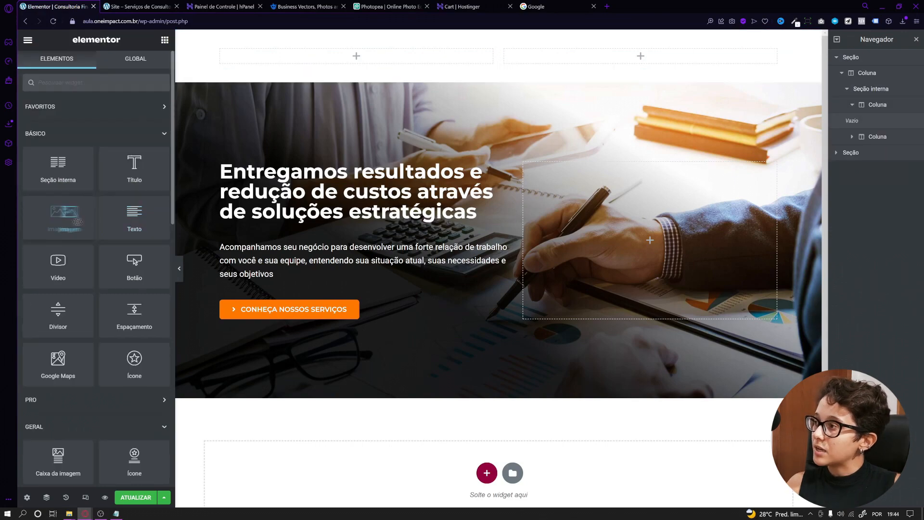
Step: Add an image widget to the header's first column using Modelo-de-Logo-2-Laranja.png from the media library
{"action": "left_click_drag", "start_coordinate": [77, 221], "coordinate": [288, 62]}
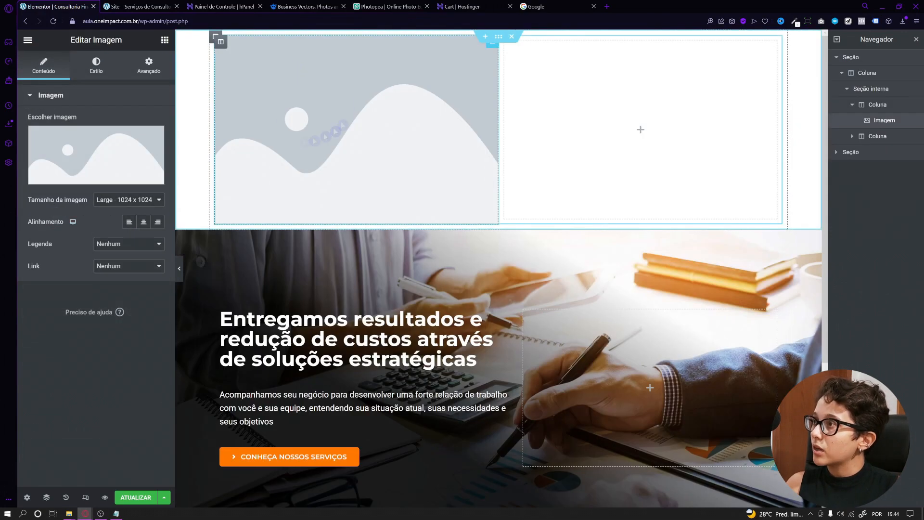
{"action": "left_click", "coordinate": [83, 156]}
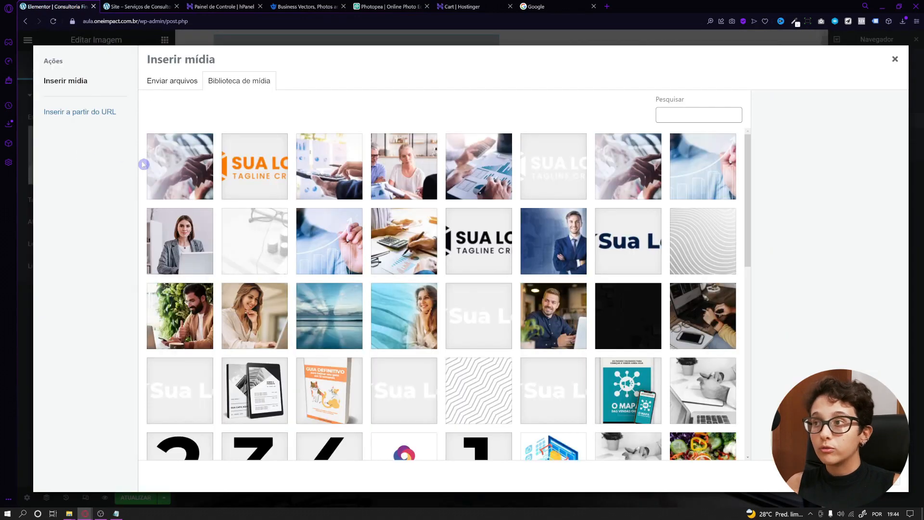
{"action": "left_click", "coordinate": [270, 178]}
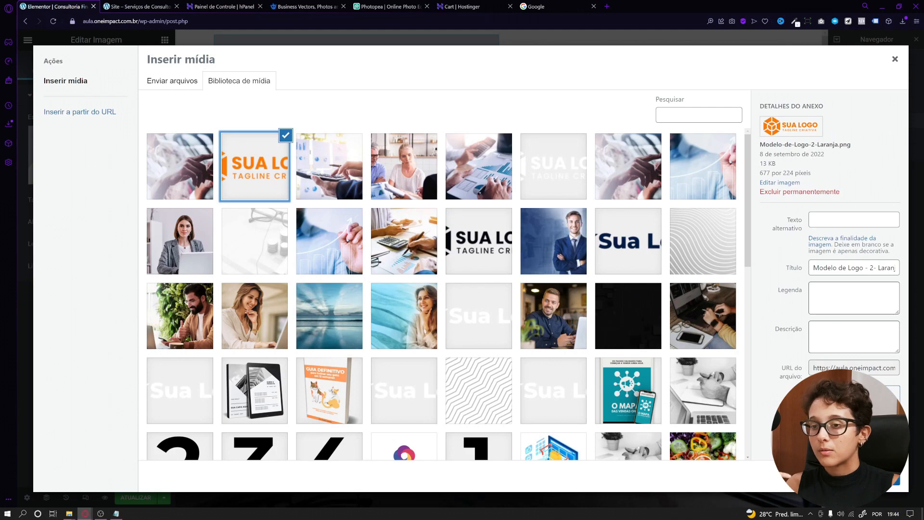
{"action": "left_click", "coordinate": [896, 478]}
Step: Set the header logo's width to 30% and align it left
{"action": "left_click", "coordinate": [97, 68]}
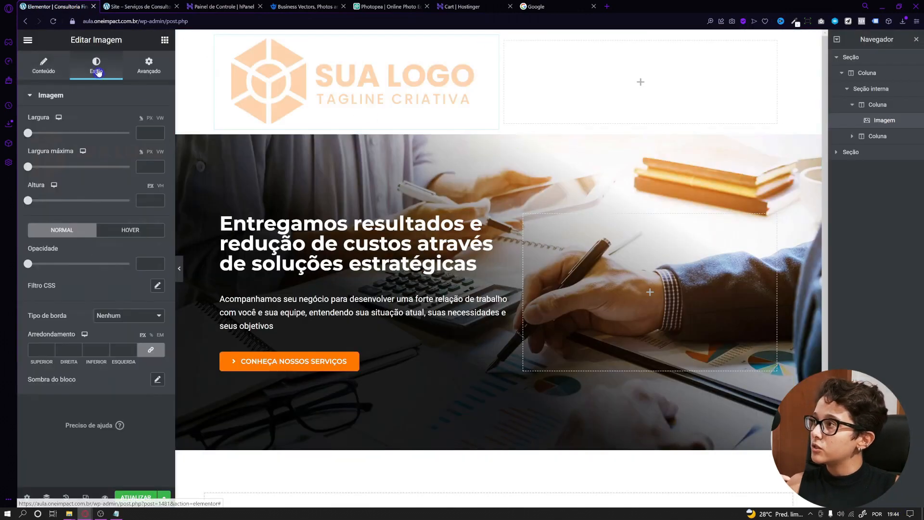
{"action": "left_click", "coordinate": [147, 134]}
{"action": "type", "text": "30"}
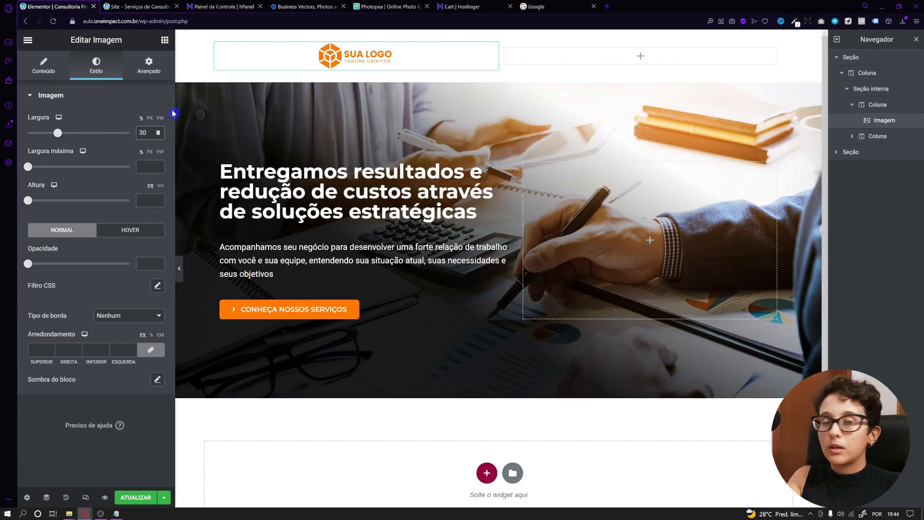
{"action": "left_click", "coordinate": [52, 66]}
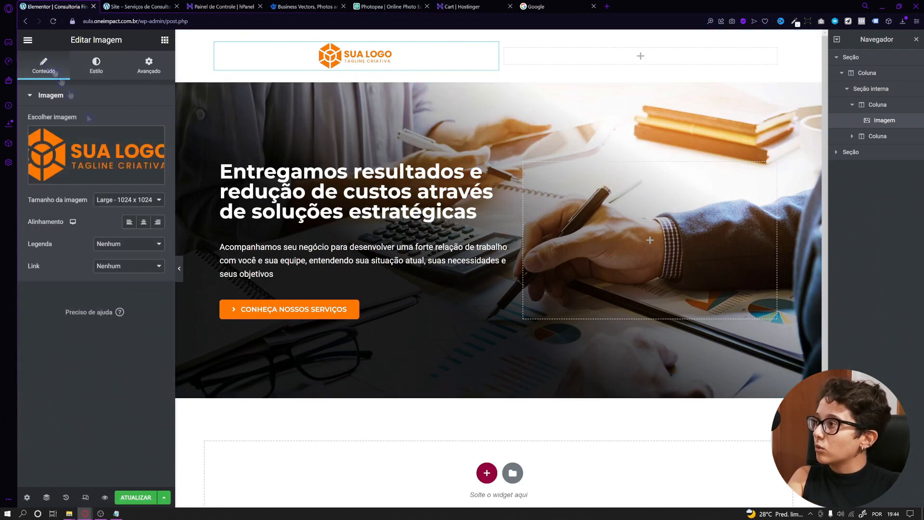
{"action": "left_click", "coordinate": [129, 222]}
Step: Preview the page without the editing panels, return to editing and publish the update
{"action": "key", "text": "ctrl+p"}
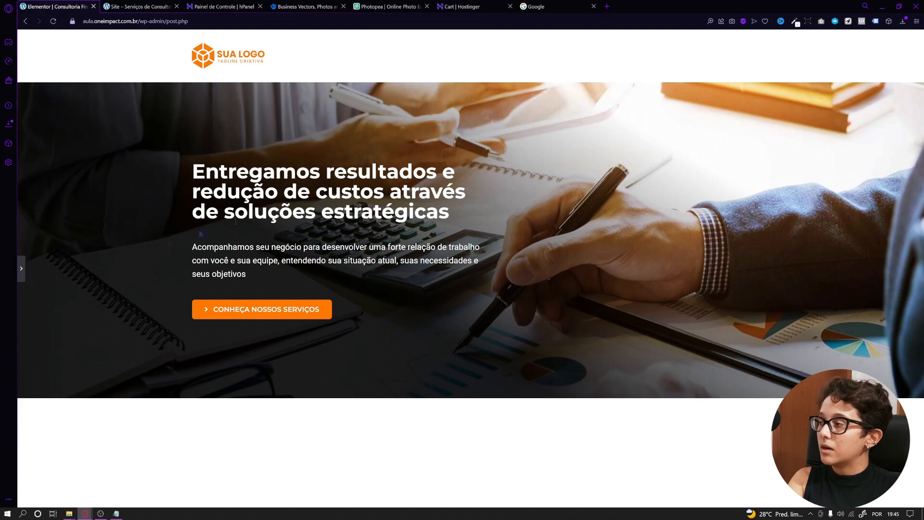
{"action": "left_click", "coordinate": [22, 268]}
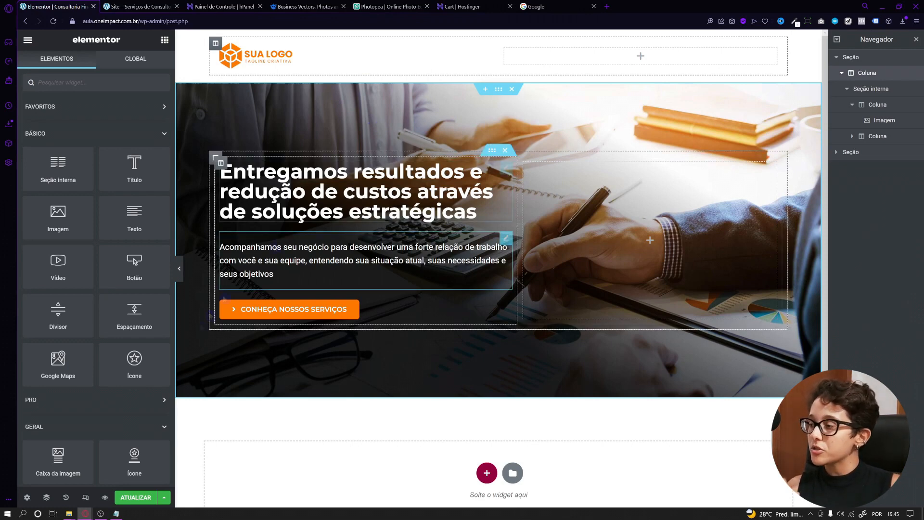
{"action": "left_click", "coordinate": [136, 497]}
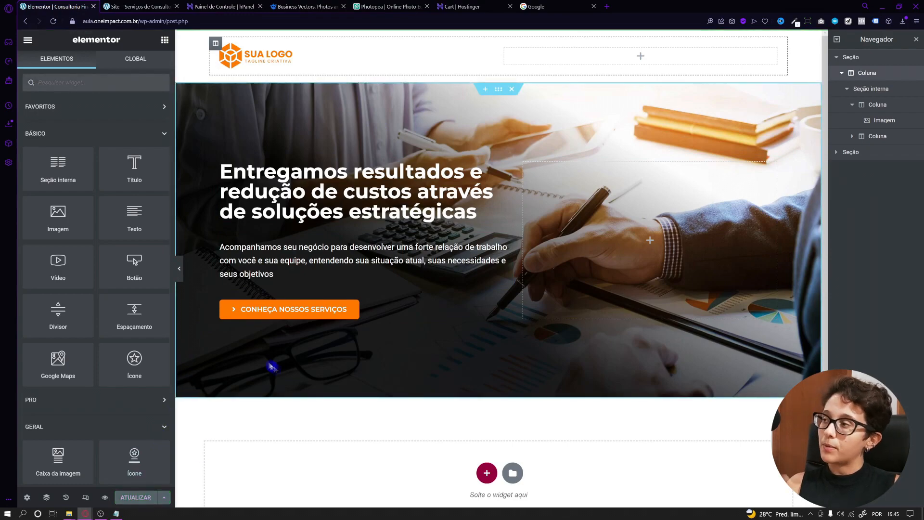
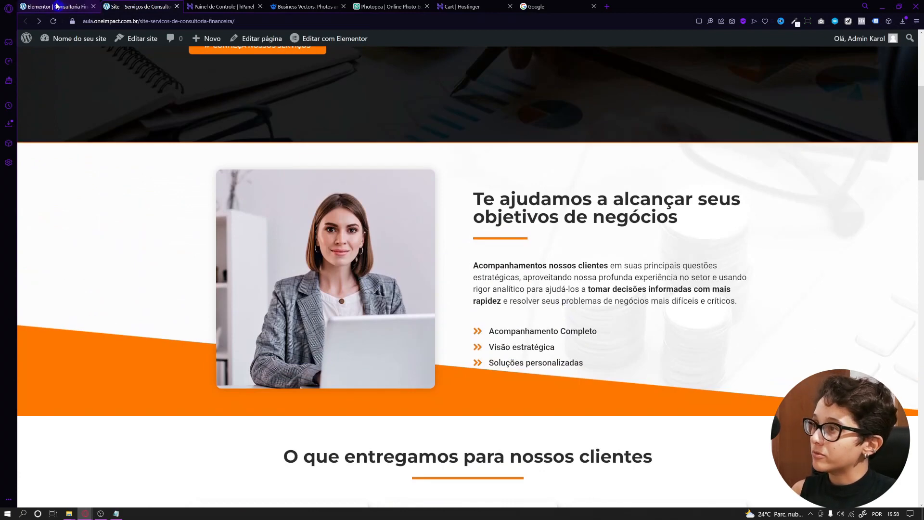
Step: Back in the page editor, add a single-column section below the hero with content width 1100 and a minimum height of 400 px
{"action": "left_click", "coordinate": [72, 7]}
{"action": "left_click", "coordinate": [484, 417]}
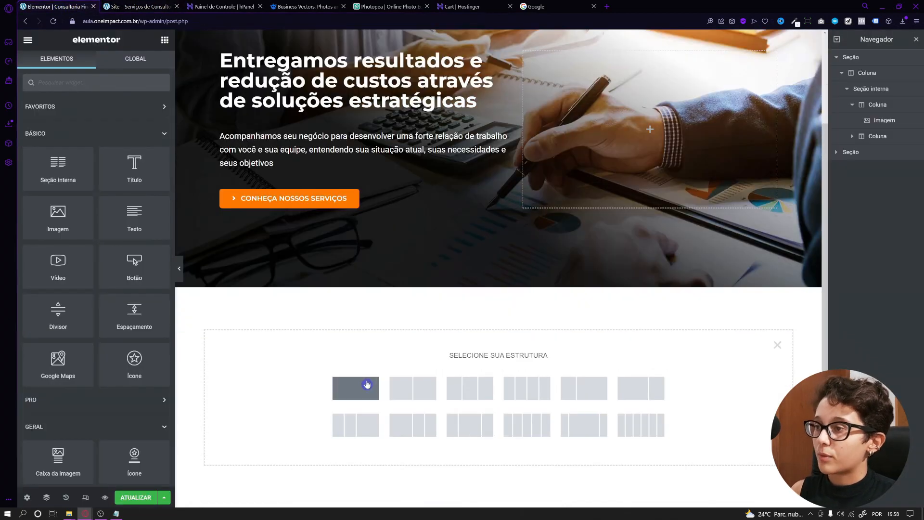
{"action": "left_click", "coordinate": [366, 384]}
{"action": "type", "text": "1100"}
{"action": "left_click", "coordinate": [122, 199]}
{"action": "left_click", "coordinate": [119, 225]}
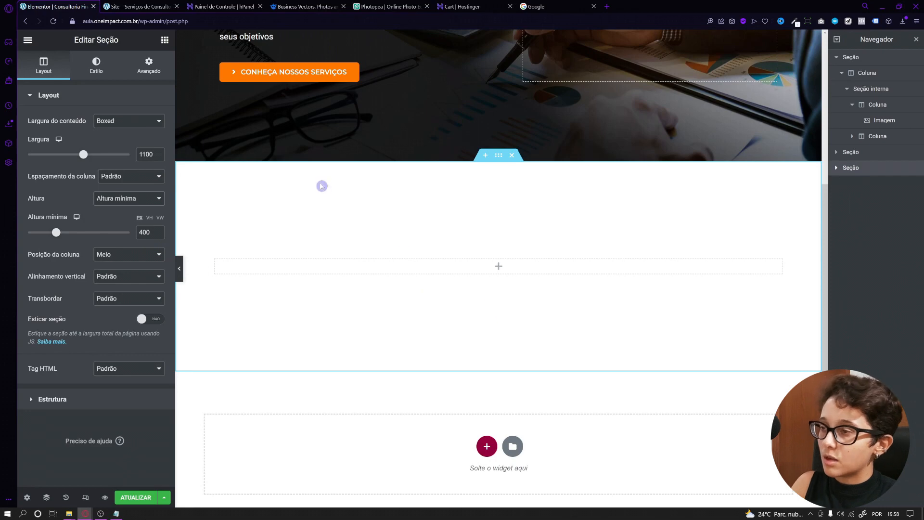
Step: Insert a two-column inner section in the new section and place a title and a text widget in its second column
{"action": "left_click", "coordinate": [165, 40]}
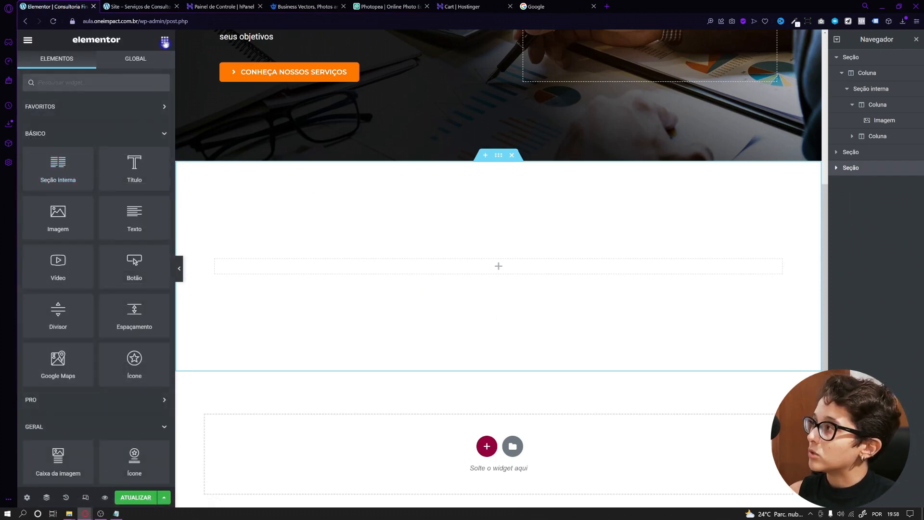
{"action": "left_click_drag", "start_coordinate": [59, 167], "coordinate": [441, 265]}
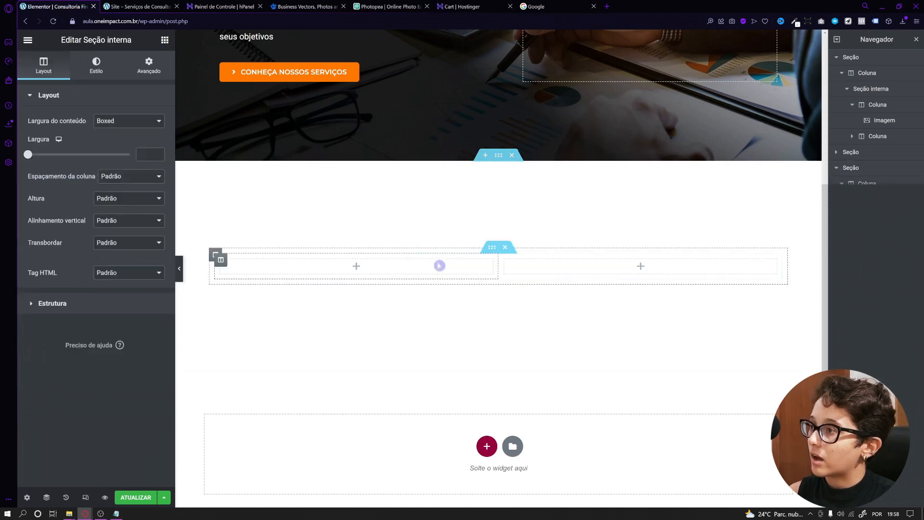
{"action": "left_click", "coordinate": [164, 40]}
{"action": "left_click_drag", "start_coordinate": [128, 164], "coordinate": [623, 250]}
{"action": "left_click", "coordinate": [165, 40]}
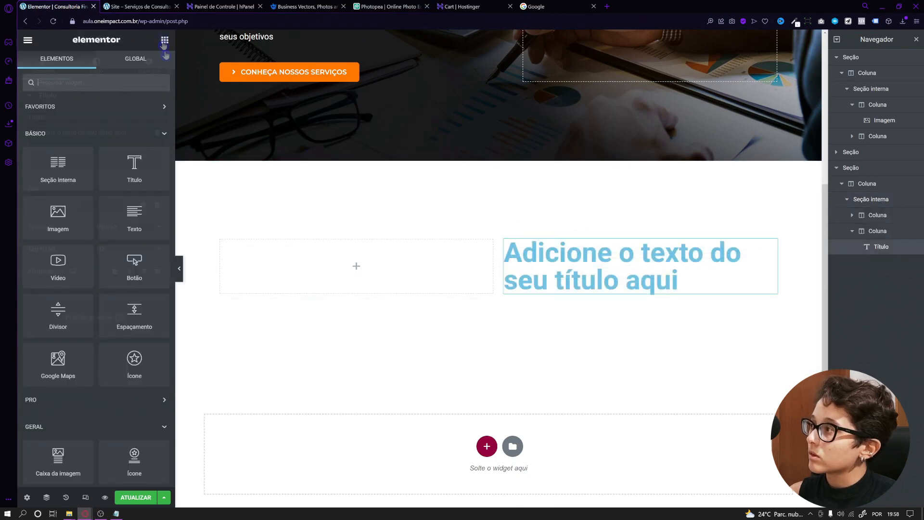
{"action": "left_click_drag", "start_coordinate": [134, 215], "coordinate": [597, 287]}
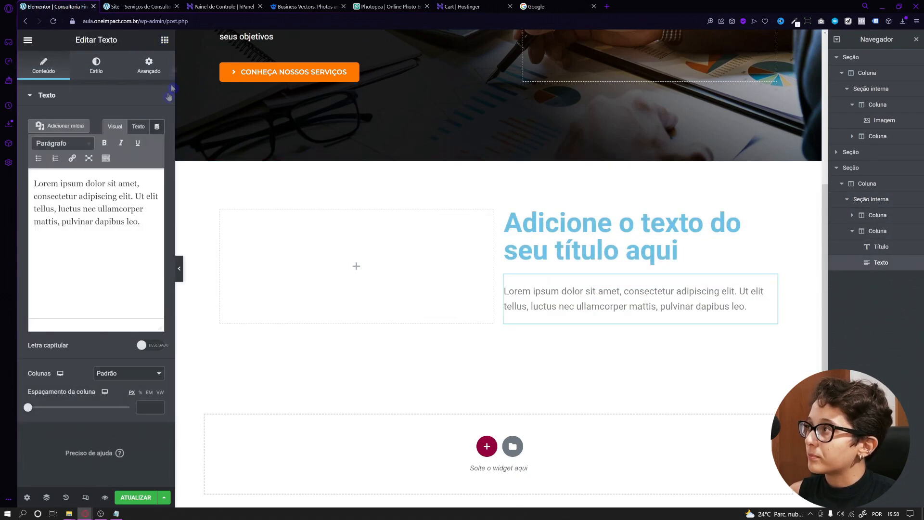
Step: Add an icon list beneath the text widget and an image widget in the inner section's first column
{"action": "left_click", "coordinate": [164, 39]}
{"action": "scroll", "coordinate": [118, 281], "scroll_direction": "down", "scroll_amount": 5}
{"action": "scroll", "coordinate": [118, 280], "scroll_direction": "up", "scroll_amount": 5}
{"action": "scroll", "coordinate": [77, 426], "scroll_direction": "down", "scroll_amount": 7}
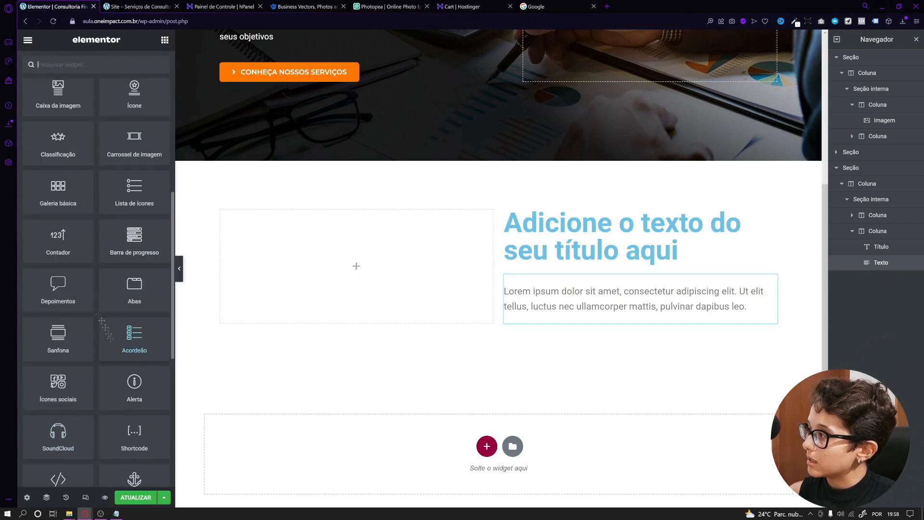
{"action": "left_click_drag", "start_coordinate": [134, 189], "coordinate": [636, 317]}
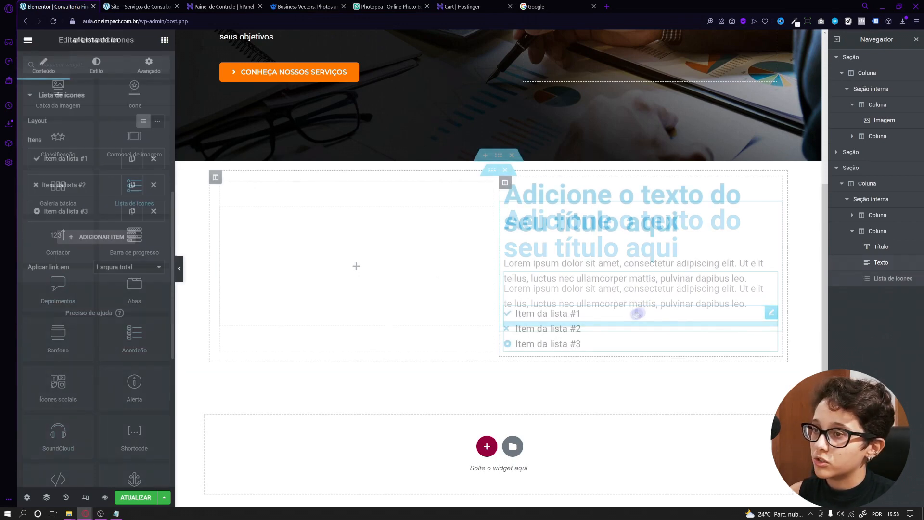
{"action": "left_click", "coordinate": [165, 40]}
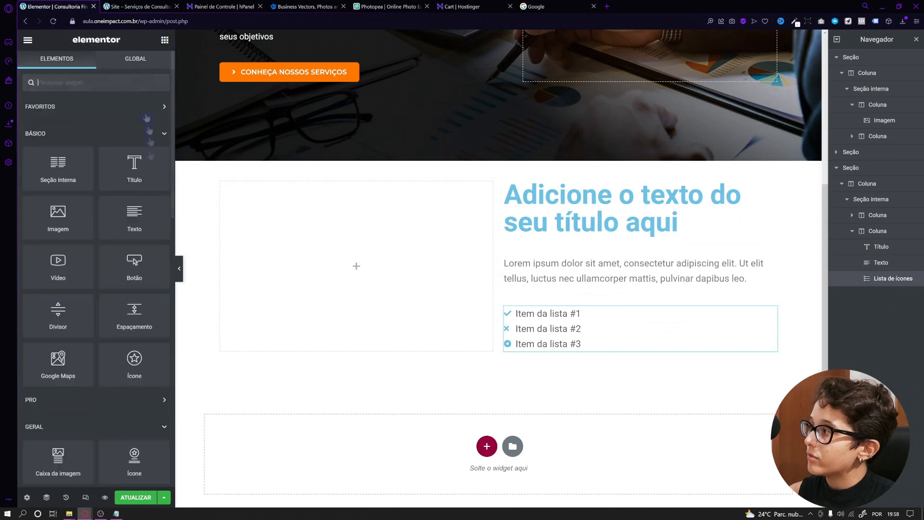
{"action": "left_click_drag", "start_coordinate": [77, 226], "coordinate": [366, 241]}
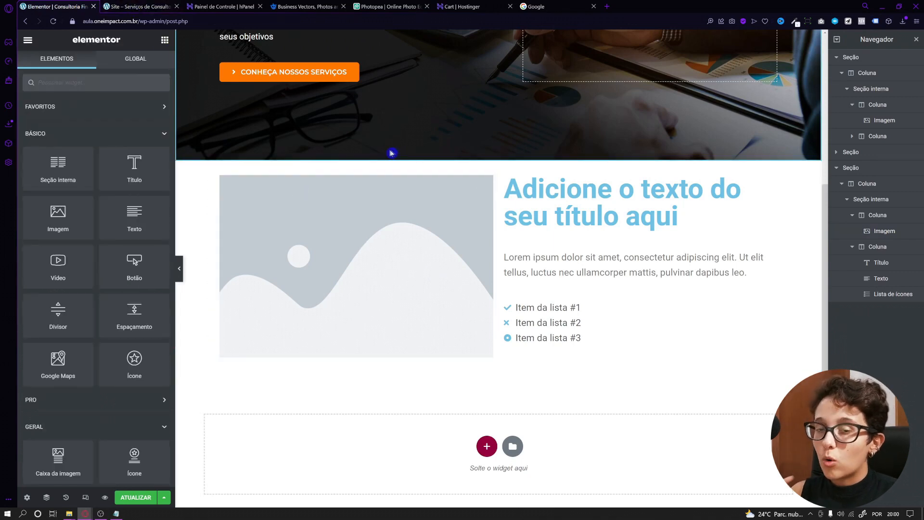
Step: Replace the new section's title with "Te ajudamos a alcançar seus objetivos de negócios" copied from the finished site, pasted without formatting
{"action": "left_click", "coordinate": [142, 7]}
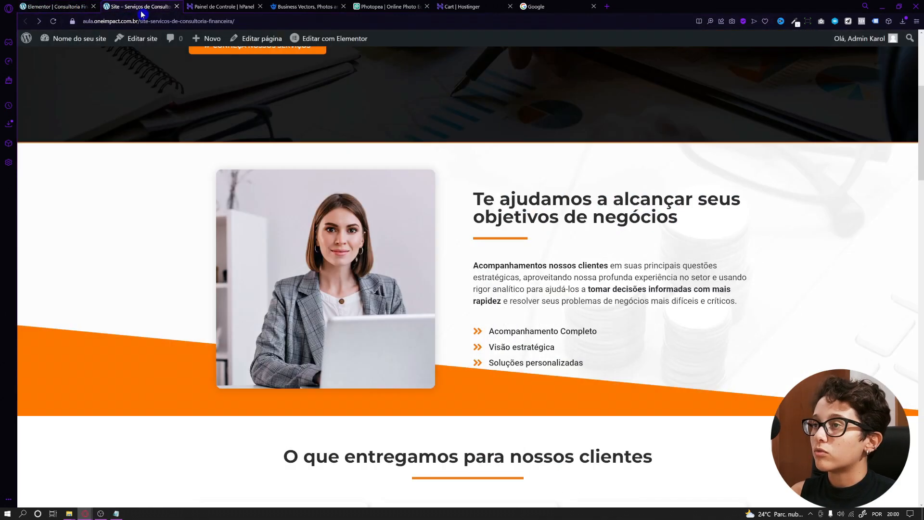
{"action": "left_click_drag", "start_coordinate": [474, 197], "coordinate": [679, 221]}
{"action": "key", "text": "ctrl+c"}
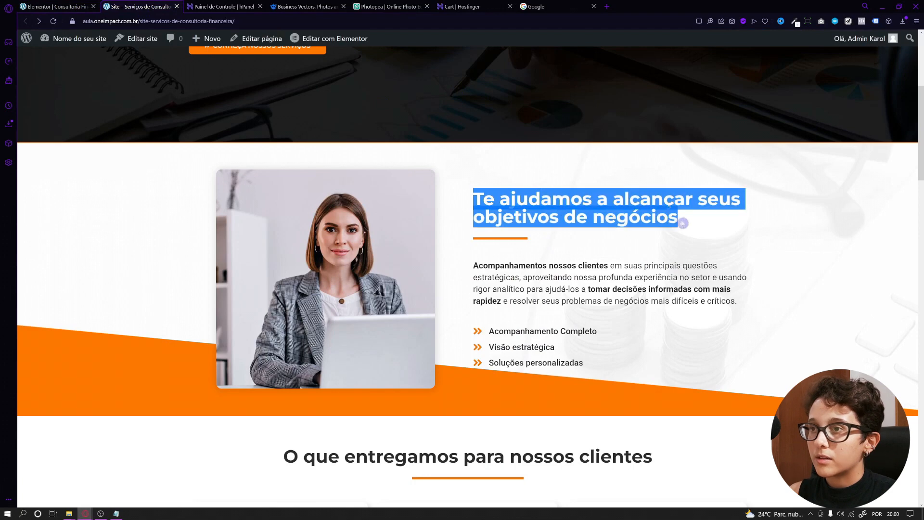
{"action": "left_click", "coordinate": [53, 7]}
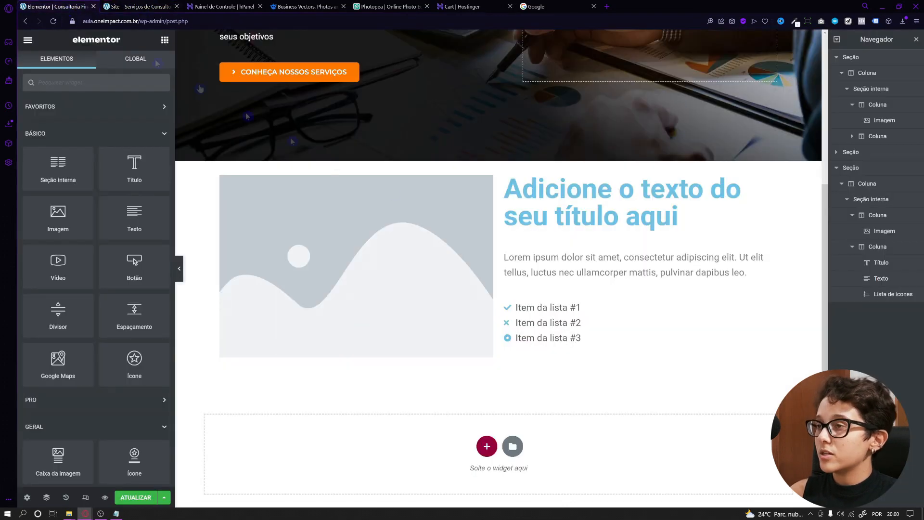
{"action": "left_click", "coordinate": [515, 212]}
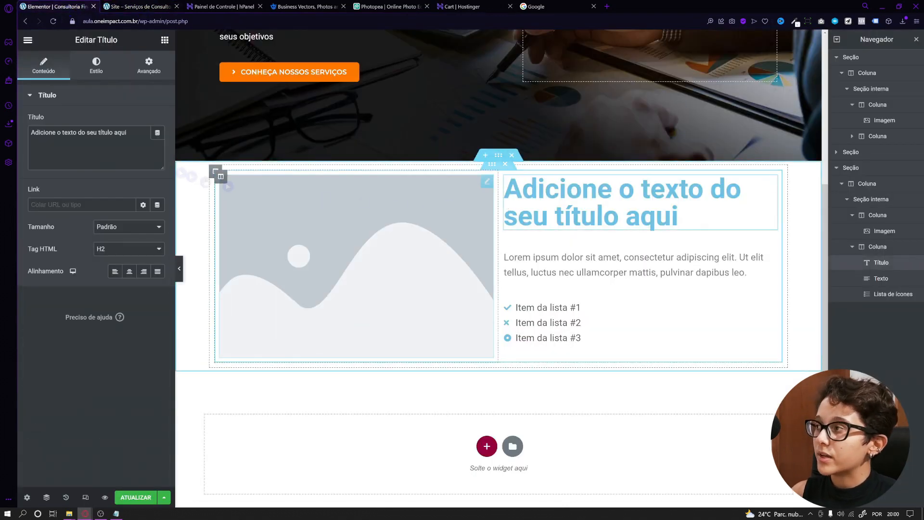
{"action": "left_click", "coordinate": [102, 143]}
{"action": "key", "text": "ctrl+a"}
{"action": "right_click", "coordinate": [102, 143]}
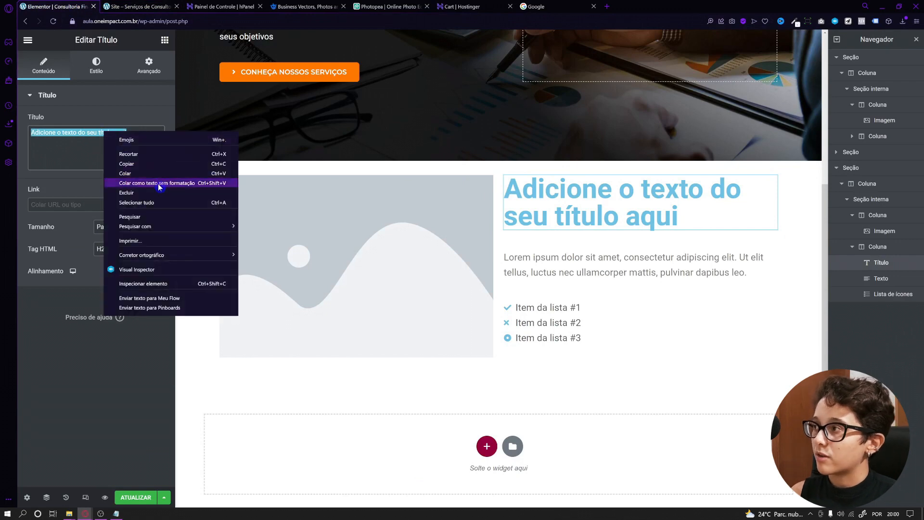
{"action": "left_click", "coordinate": [158, 183]}
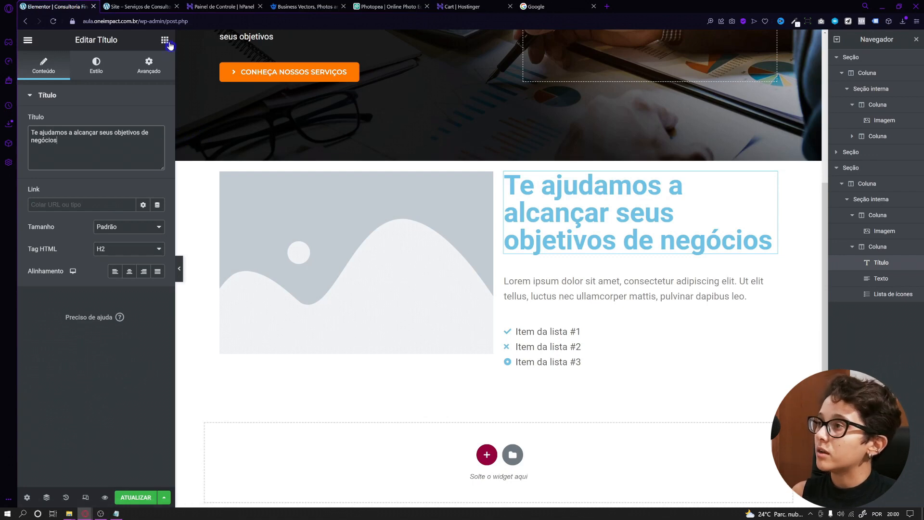
Step: Replace the about section's placeholder paragraph with the "Acompanhamentos nossos clientes" paragraph copied from the finished site, pasted without formatting
{"action": "left_click", "coordinate": [137, 6]}
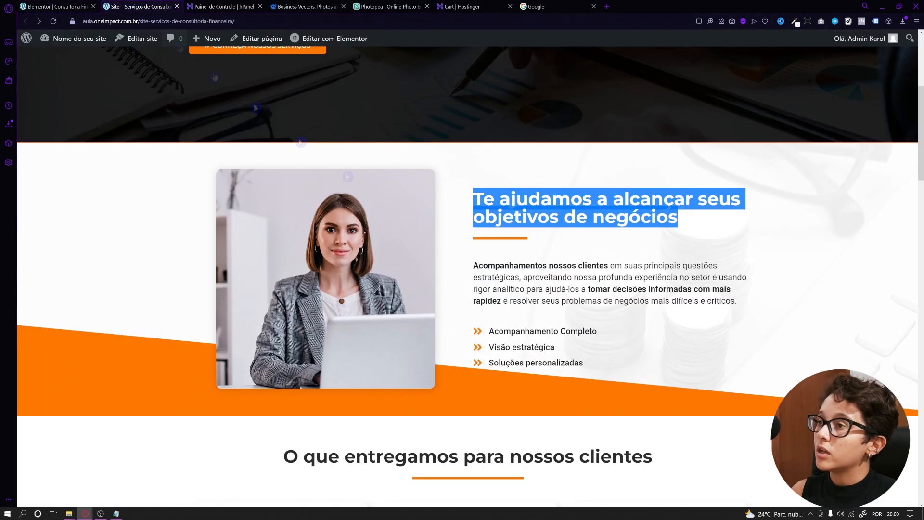
{"action": "left_click_drag", "start_coordinate": [475, 264], "coordinate": [736, 300]}
{"action": "right_click", "coordinate": [681, 294]}
{"action": "left_click", "coordinate": [690, 327]}
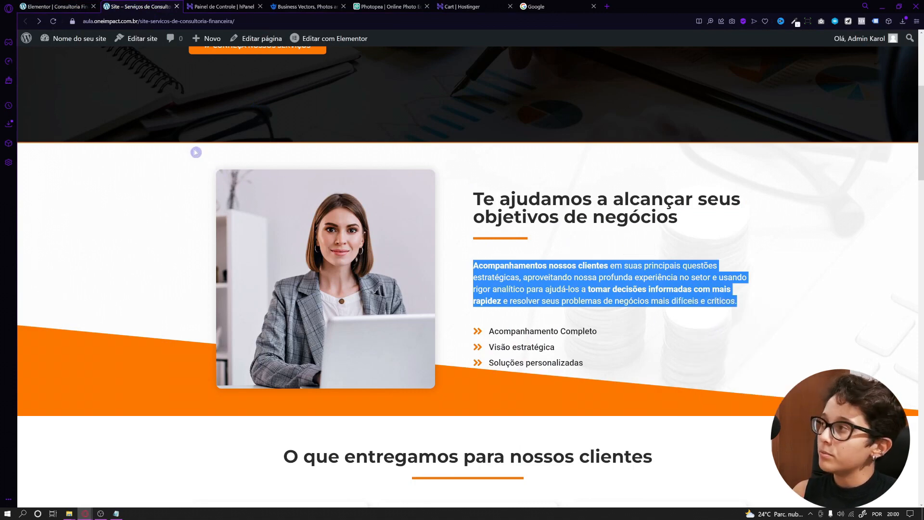
{"action": "left_click", "coordinate": [53, 6]}
{"action": "left_click", "coordinate": [533, 290]}
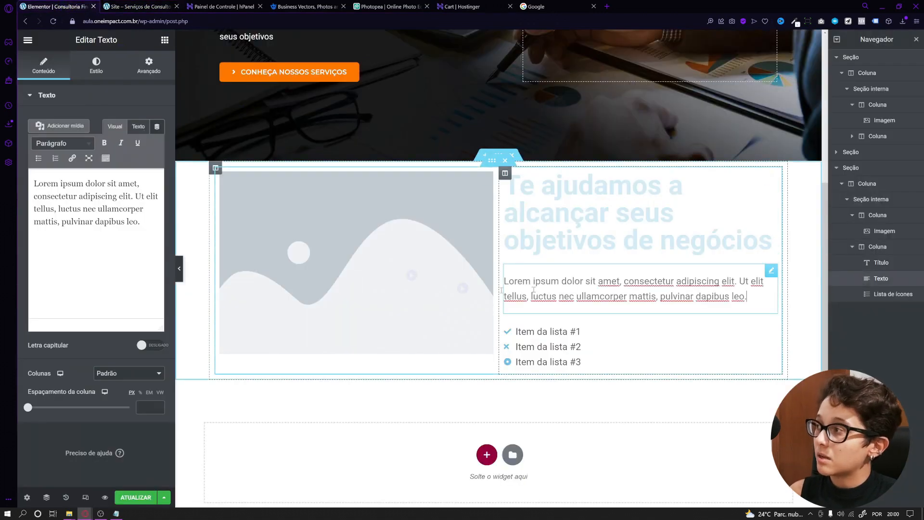
{"action": "triple_click", "coordinate": [121, 205]}
{"action": "right_click", "coordinate": [121, 205]}
{"action": "left_click", "coordinate": [147, 234]}
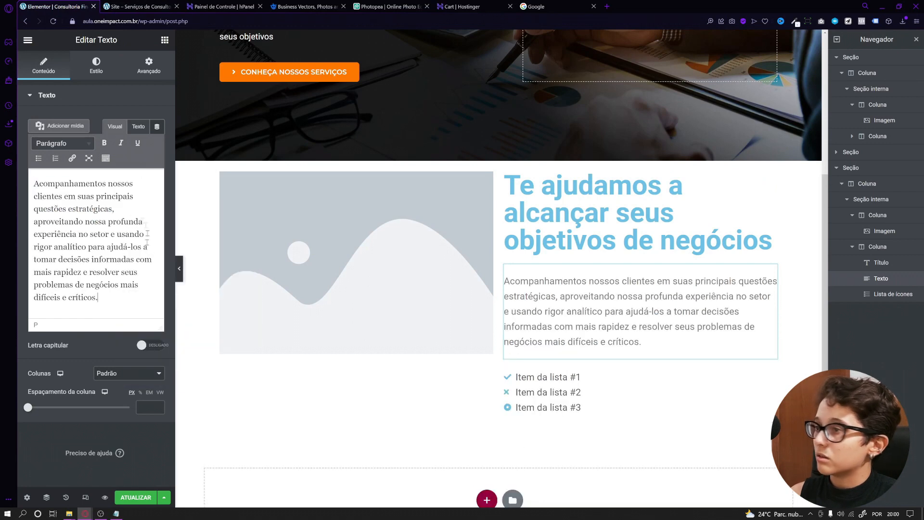
Step: Set the first icon list item's text to "Acompanhamento Completo" copied from the finished site
{"action": "left_click", "coordinate": [157, 10]}
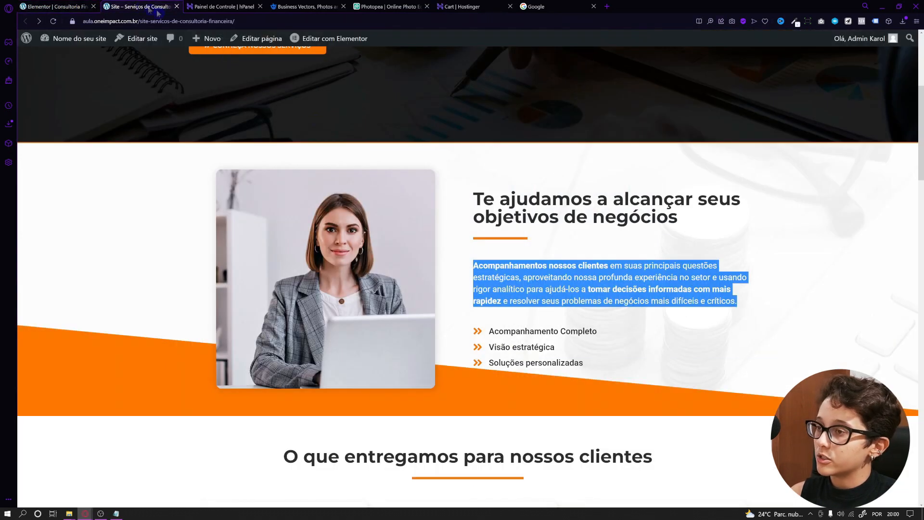
{"action": "left_click", "coordinate": [498, 318]}
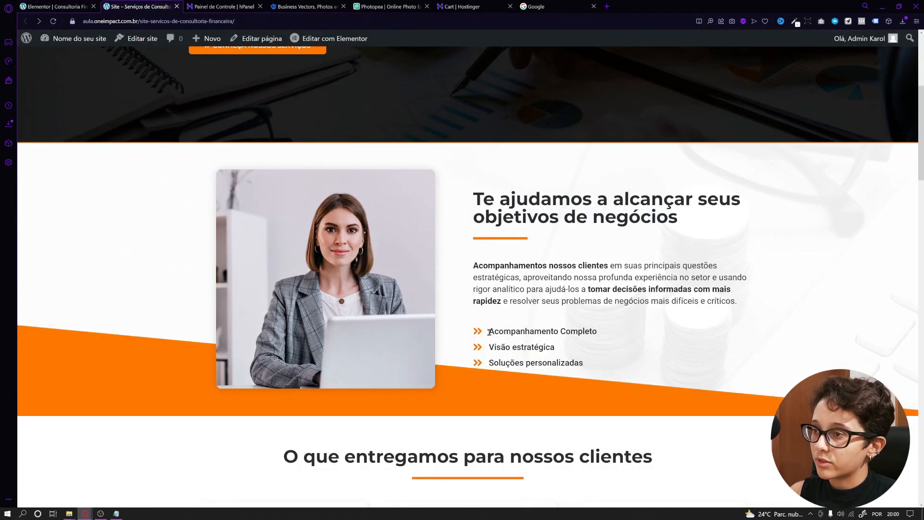
{"action": "right_click", "coordinate": [585, 336]}
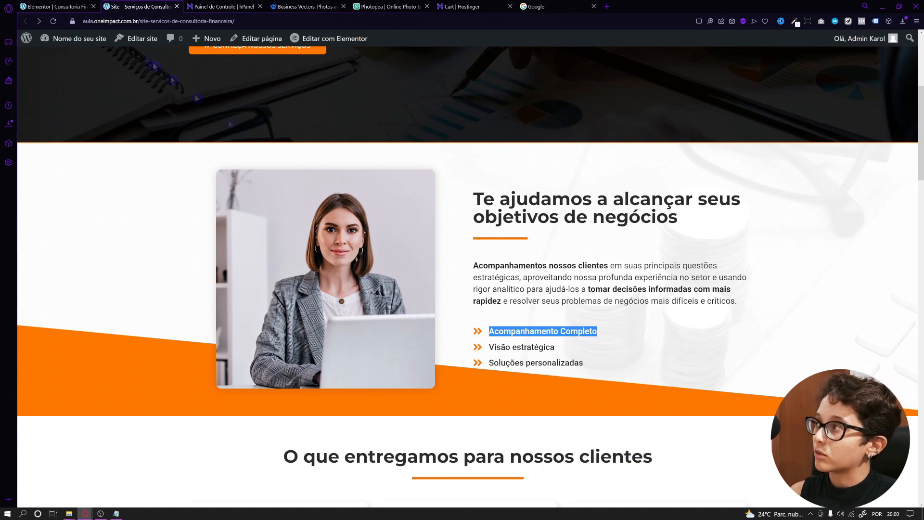
{"action": "left_click", "coordinate": [58, 7]}
{"action": "left_click", "coordinate": [581, 408]}
{"action": "left_click", "coordinate": [68, 167]}
{"action": "triple_click", "coordinate": [90, 197]}
{"action": "key", "text": "ctrl+v"}
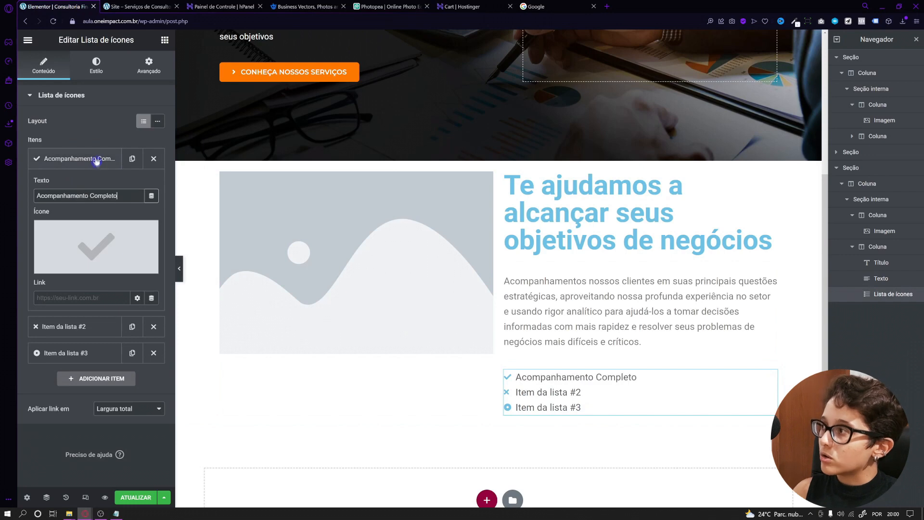
{"action": "left_click", "coordinate": [96, 159]}
Step: Fill the second and third list items with "Visão estratégica" and "Soluções personalizadas" from the finished site
{"action": "left_click", "coordinate": [137, 6]}
{"action": "left_click_drag", "start_coordinate": [488, 347], "coordinate": [578, 353]}
{"action": "left_click", "coordinate": [47, 9]}
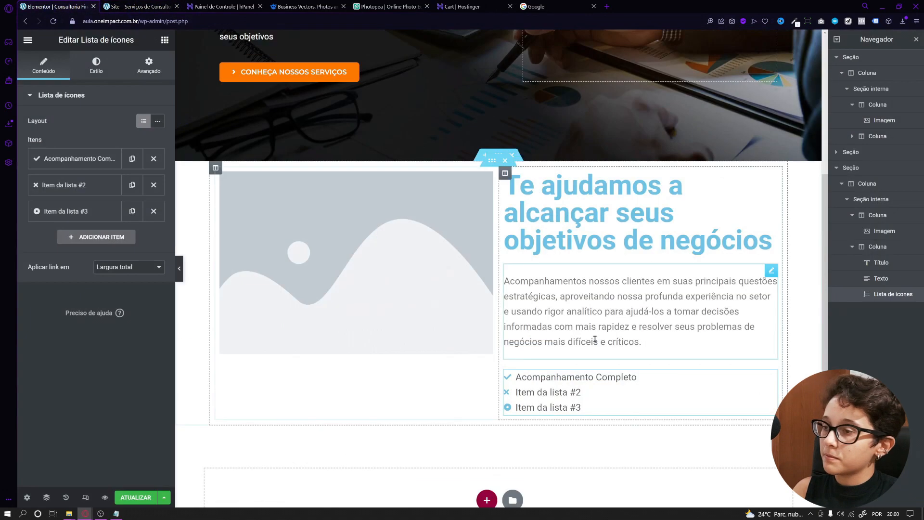
{"action": "left_click", "coordinate": [72, 185]}
{"action": "triple_click", "coordinate": [87, 221]}
{"action": "key", "text": "BackSpace"}
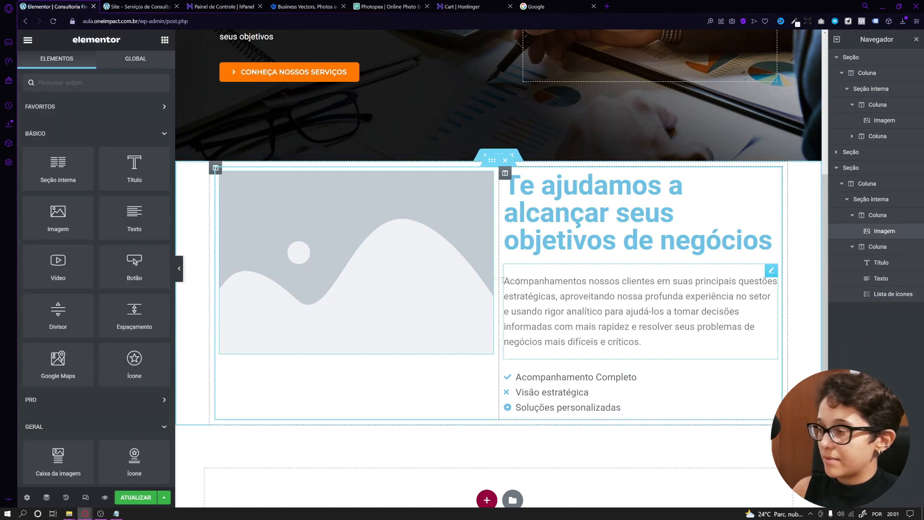
Step: Replace the image placeholder with the media library photo of the woman in a plaid blazer at a laptop
{"action": "left_click", "coordinate": [367, 262]}
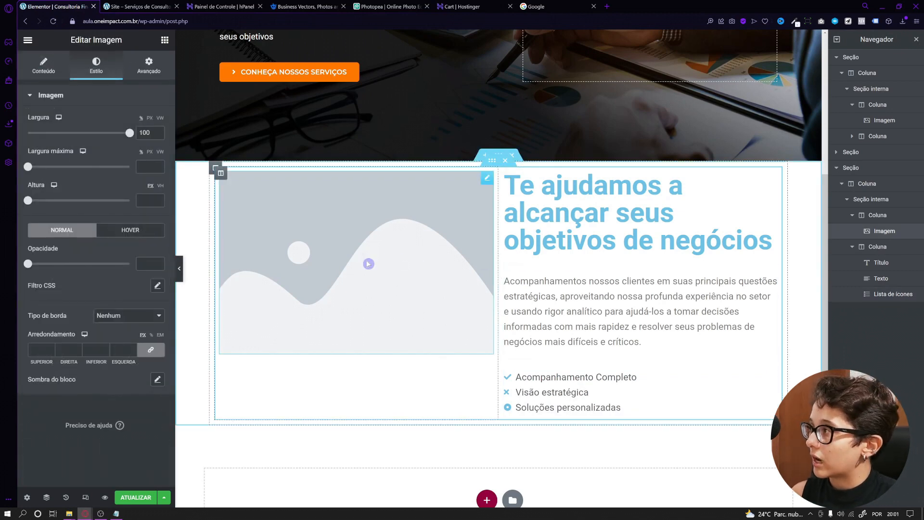
{"action": "left_click", "coordinate": [50, 71]}
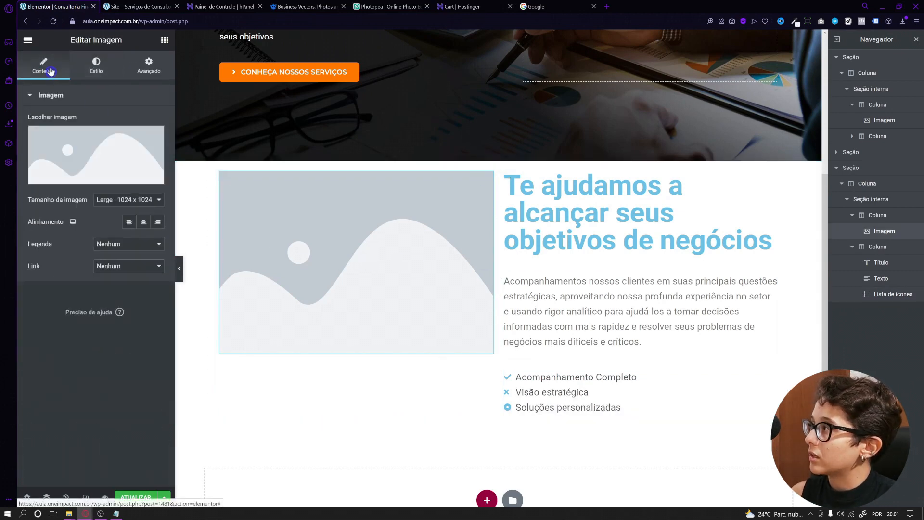
{"action": "left_click", "coordinate": [86, 144]}
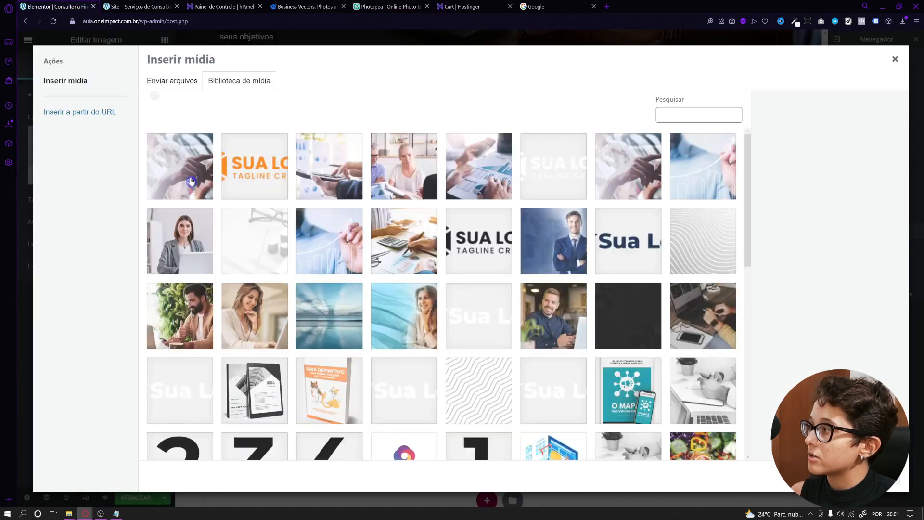
{"action": "left_click", "coordinate": [180, 241]}
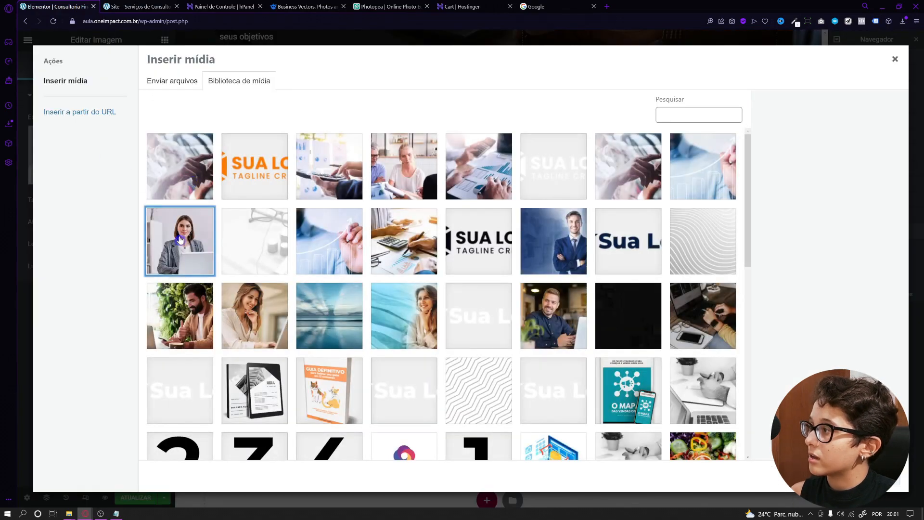
{"action": "left_click", "coordinate": [874, 481]}
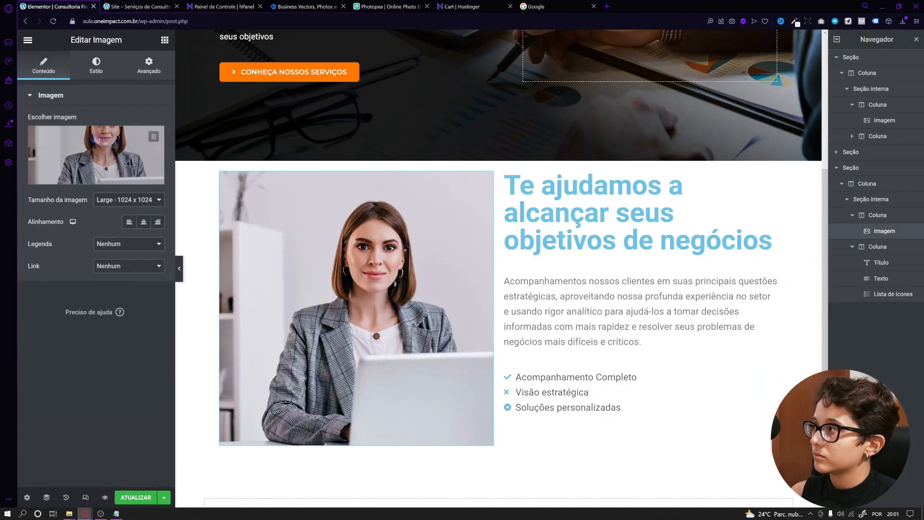
Step: Reduce the image's width to 80% and preview the page full width before returning to editing
{"action": "left_click", "coordinate": [105, 67]}
{"action": "left_click_drag", "start_coordinate": [130, 134], "coordinate": [110, 134]}
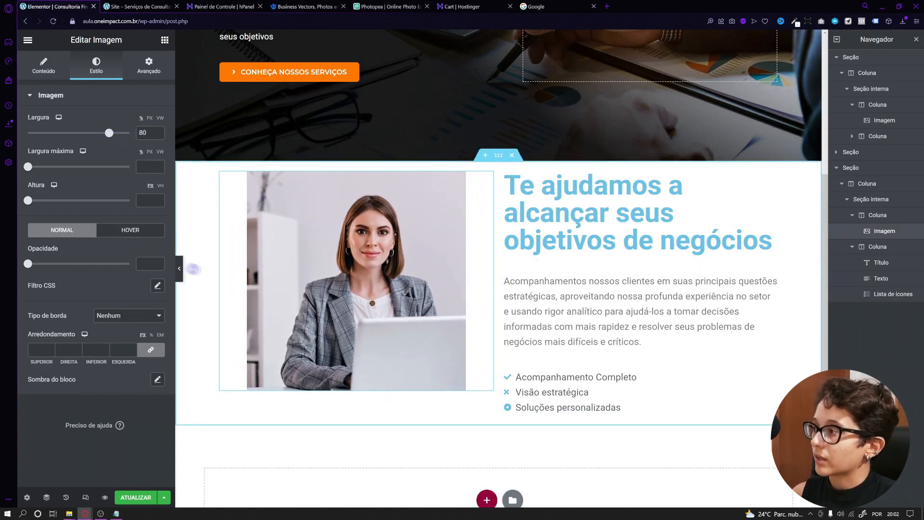
{"action": "left_click", "coordinate": [180, 268]}
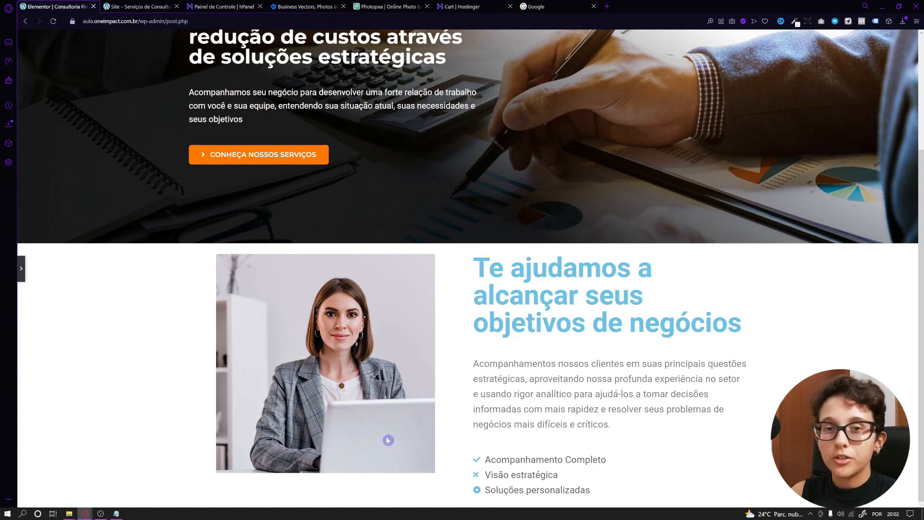
{"action": "left_click", "coordinate": [21, 269]}
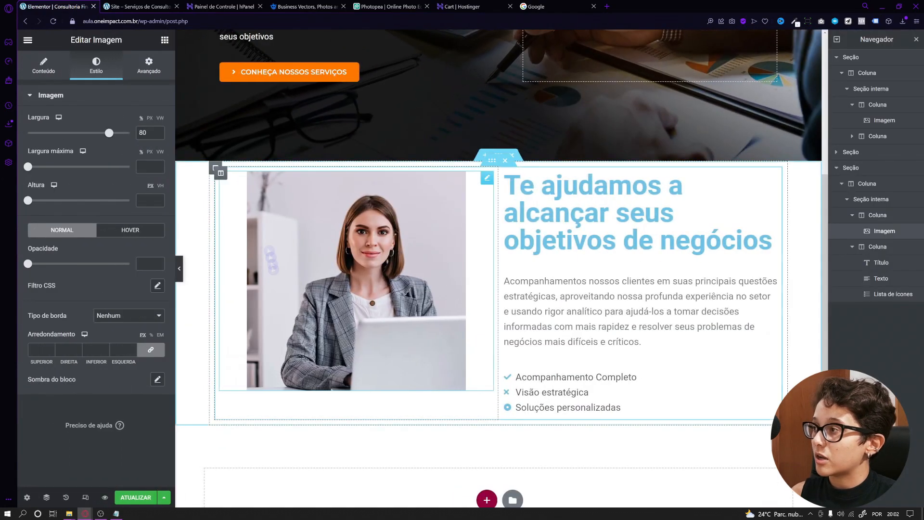
Step: Set the vertical alignment of both inner section columns to Meio
{"action": "left_click", "coordinate": [221, 173]}
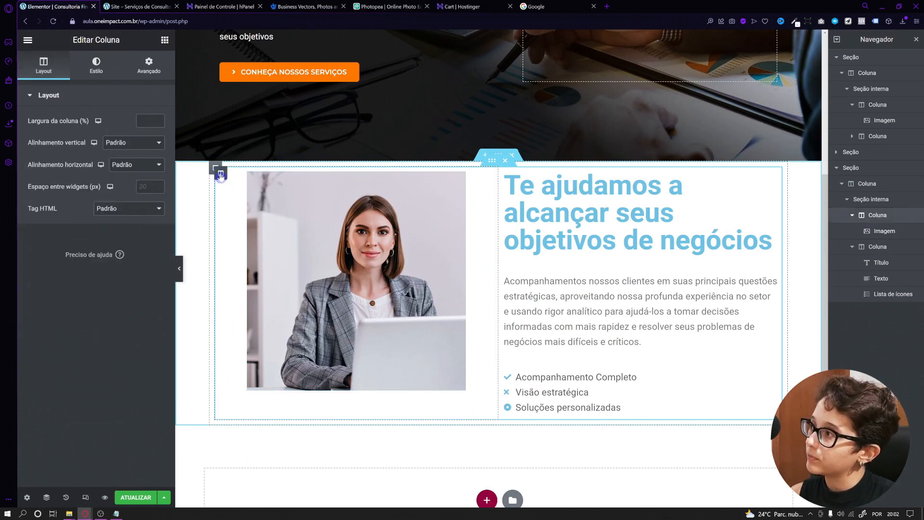
{"action": "left_click", "coordinate": [132, 142]}
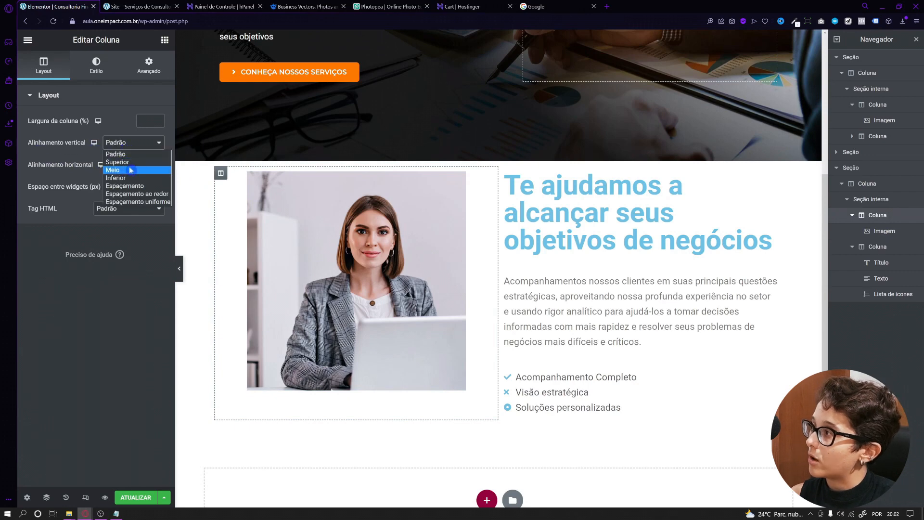
{"action": "left_click", "coordinate": [126, 168]}
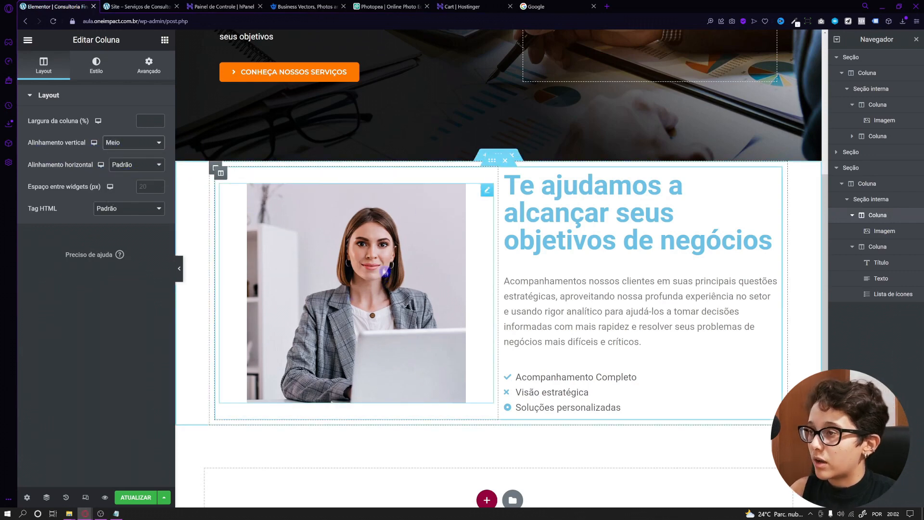
{"action": "left_click", "coordinate": [505, 173]}
{"action": "left_click", "coordinate": [133, 143]}
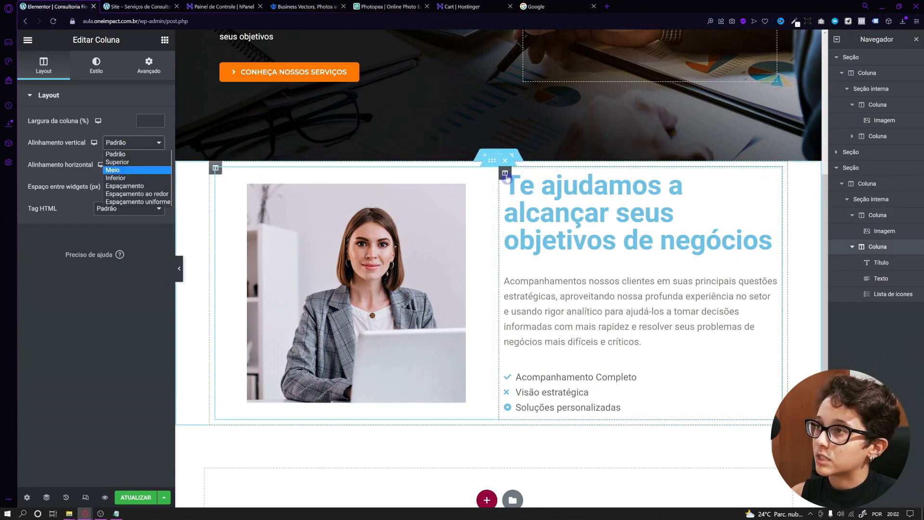
{"action": "left_click", "coordinate": [114, 170]}
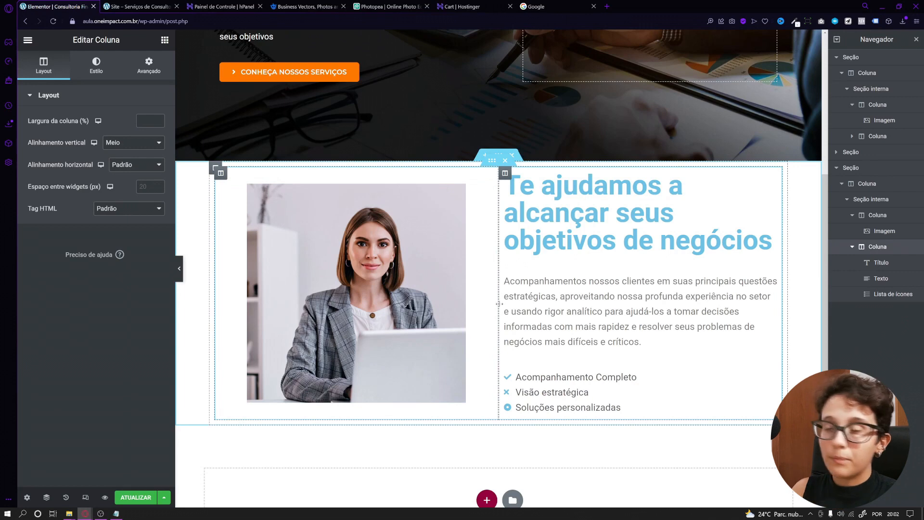
Step: Change the about section title's text color to dark grey #1A1A1A
{"action": "left_click", "coordinate": [516, 235]}
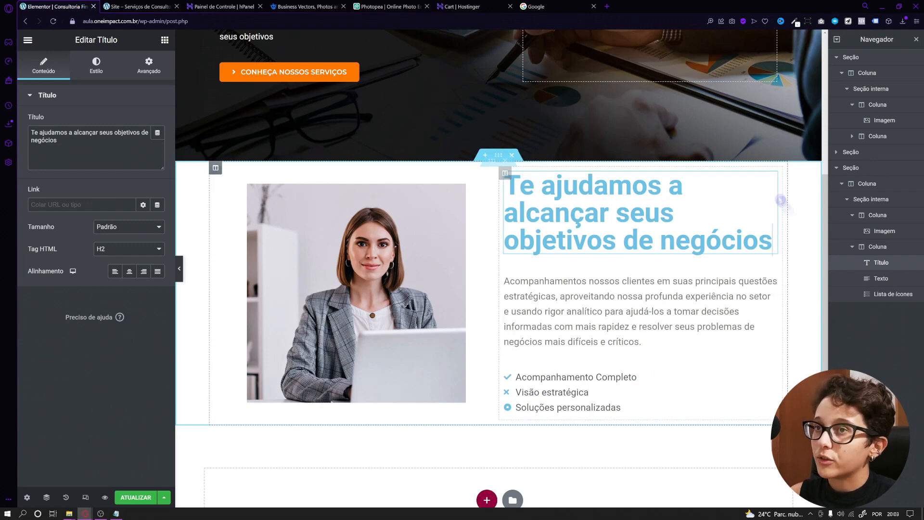
{"action": "left_click", "coordinate": [99, 68]}
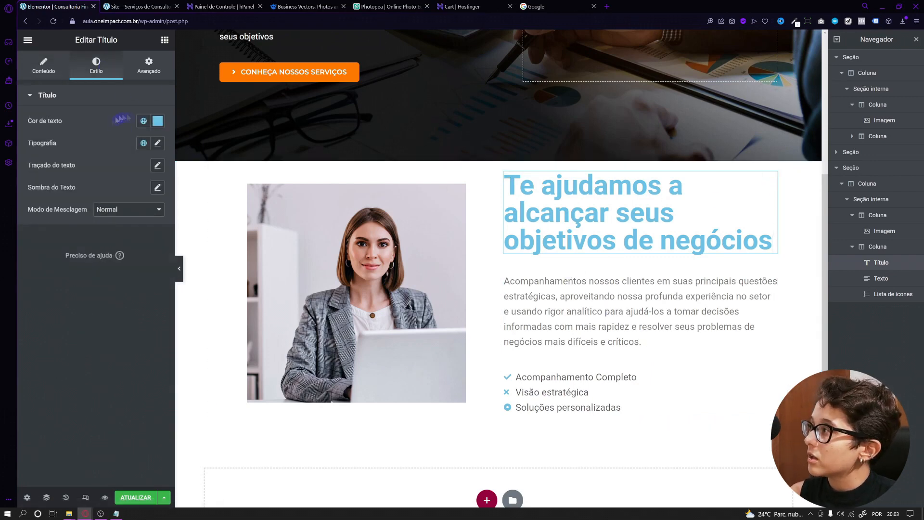
{"action": "left_click", "coordinate": [157, 121]}
{"action": "left_click_drag", "start_coordinate": [99, 168], "coordinate": [29, 246]}
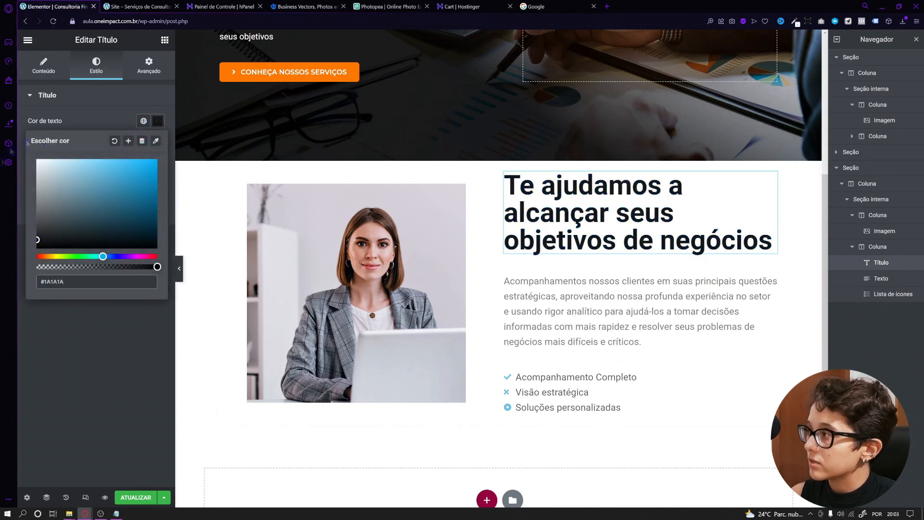
{"action": "left_click", "coordinate": [111, 114]}
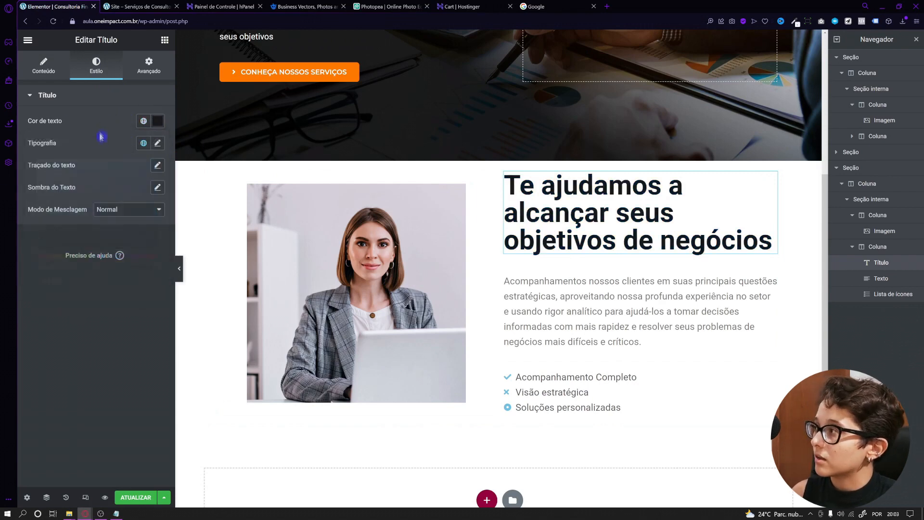
Step: Set the title's typography to Montserrat, size 34 px, weight 700
{"action": "left_click", "coordinate": [157, 143]}
{"action": "left_click", "coordinate": [126, 192]}
{"action": "type", "text": "monts"}
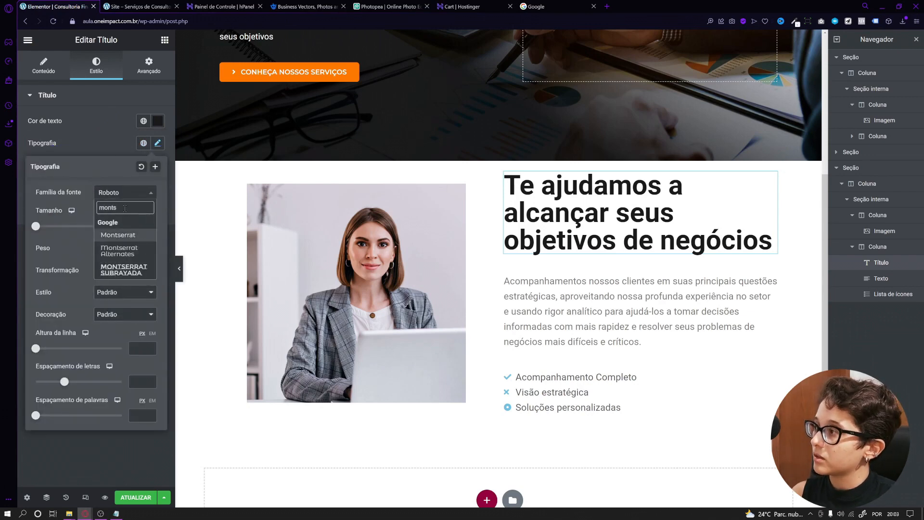
{"action": "left_click", "coordinate": [120, 222]}
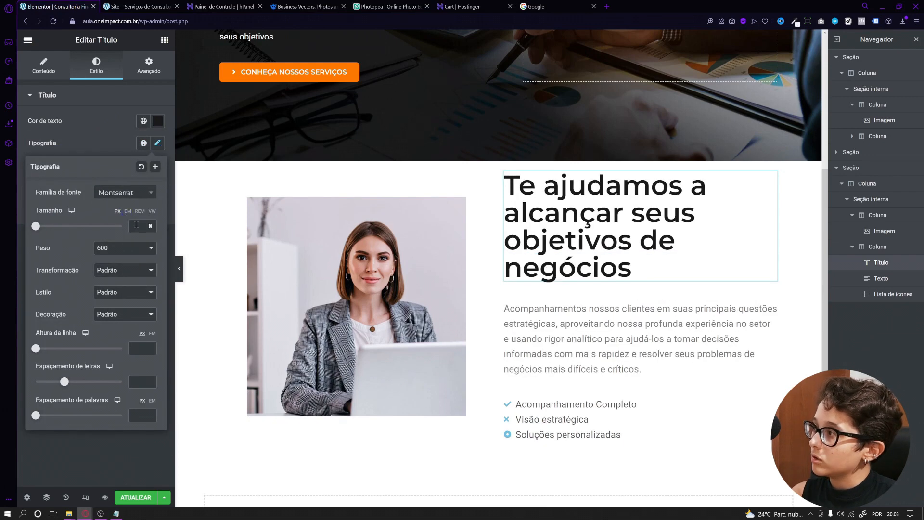
{"action": "type", "text": "34"}
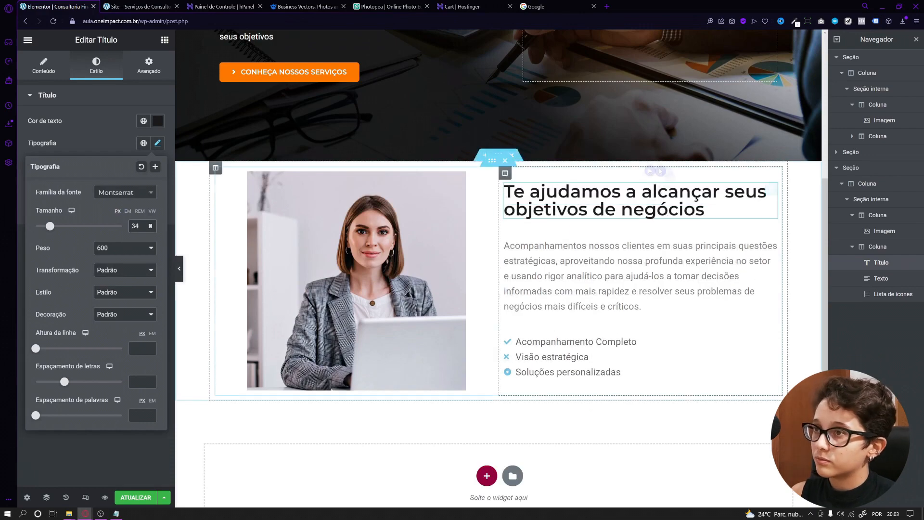
{"action": "left_click", "coordinate": [115, 254]}
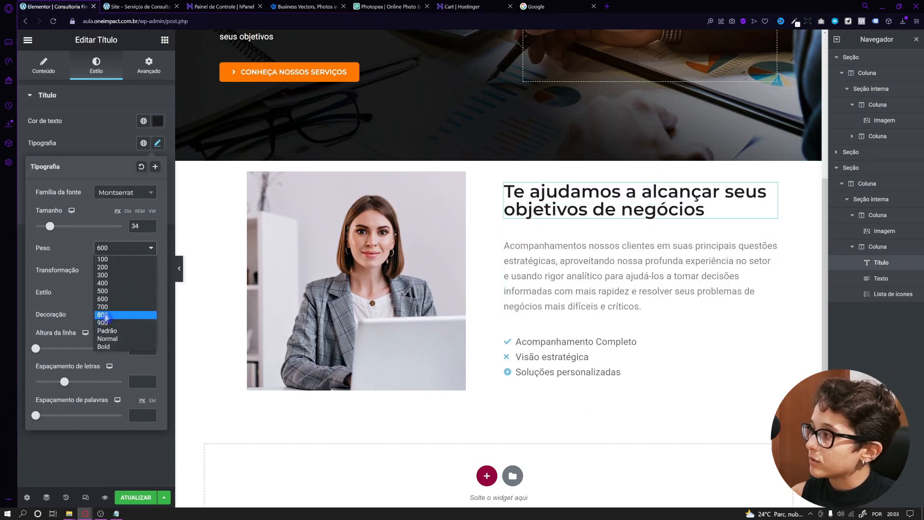
{"action": "left_click", "coordinate": [110, 308]}
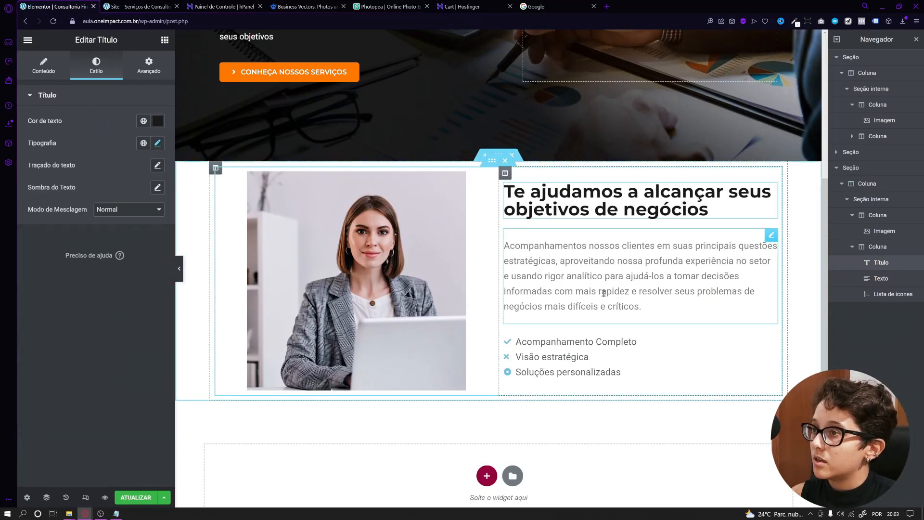
Step: Change the text color of the paragraph below the title to dark grey #282828
{"action": "left_click", "coordinate": [641, 306]}
{"action": "left_click", "coordinate": [97, 65]}
{"action": "left_click", "coordinate": [157, 143]}
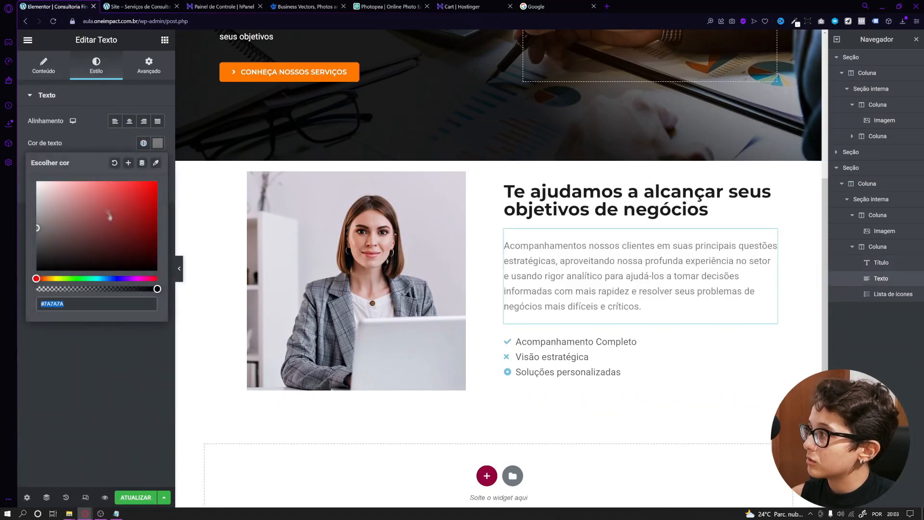
{"action": "left_click_drag", "start_coordinate": [45, 220], "coordinate": [30, 261]}
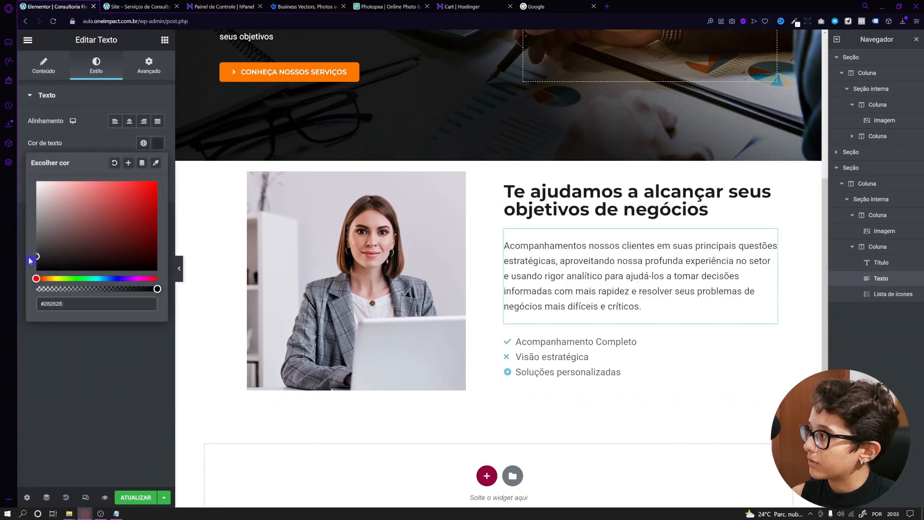
{"action": "left_click", "coordinate": [93, 116]}
Step: Set the font size of the about section's paragraph to 16 px
{"action": "left_click", "coordinate": [157, 166]}
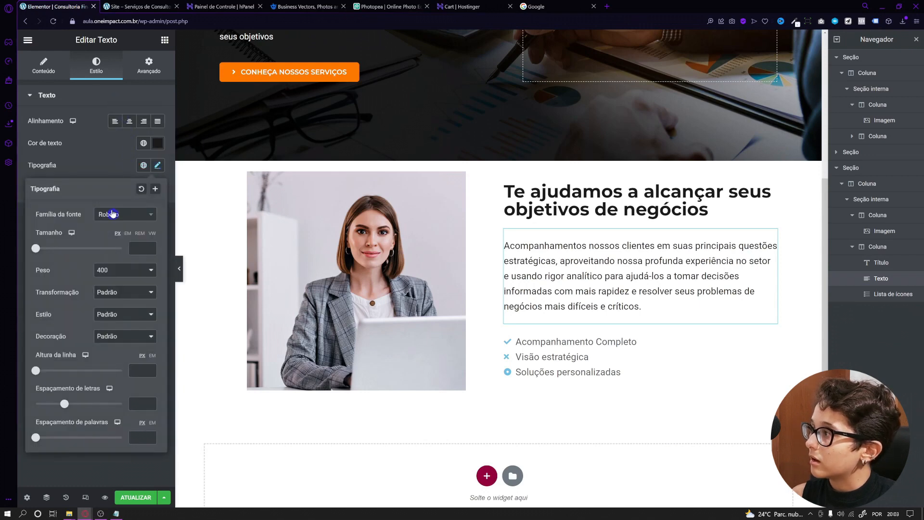
{"action": "type", "text": "16"}
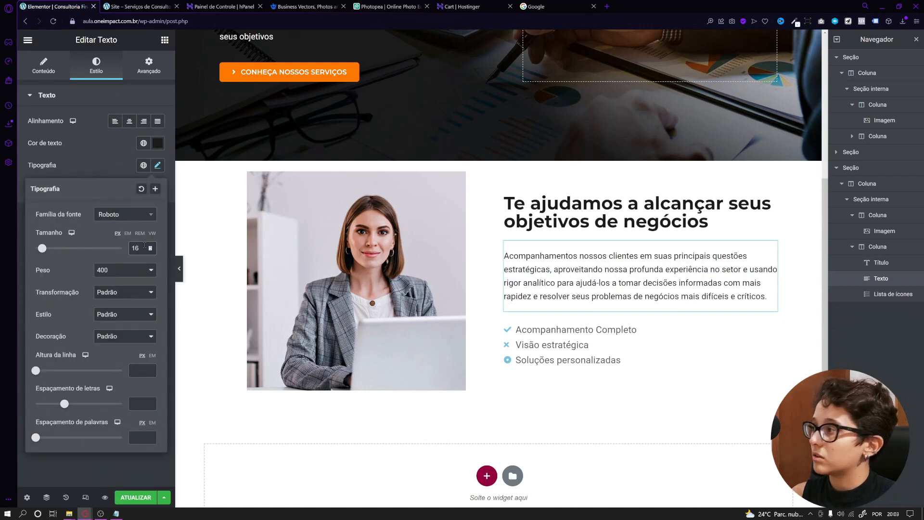
{"action": "left_click", "coordinate": [109, 158]}
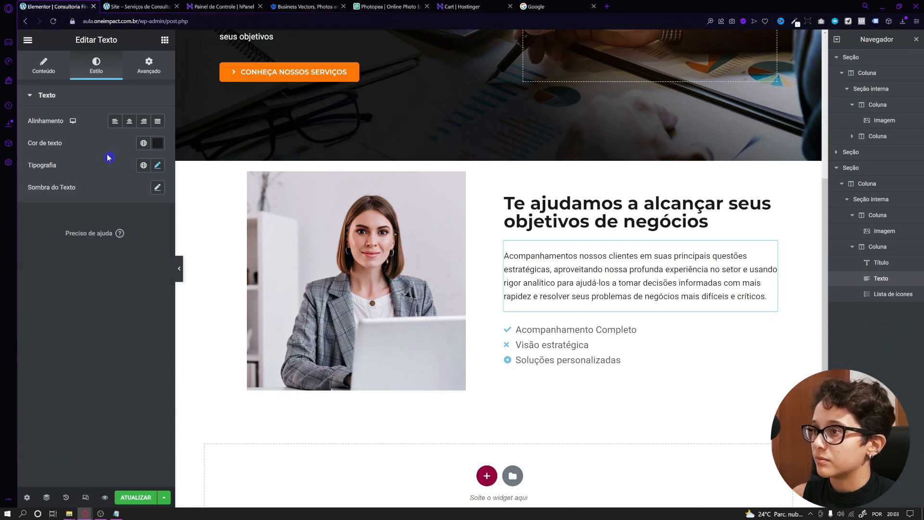
Step: Bold "Acompanhamentos nossos clientes" and "decisões informadas com mais rapidez e resolver seus problemas" in the paragraph
{"action": "left_click", "coordinate": [43, 65]}
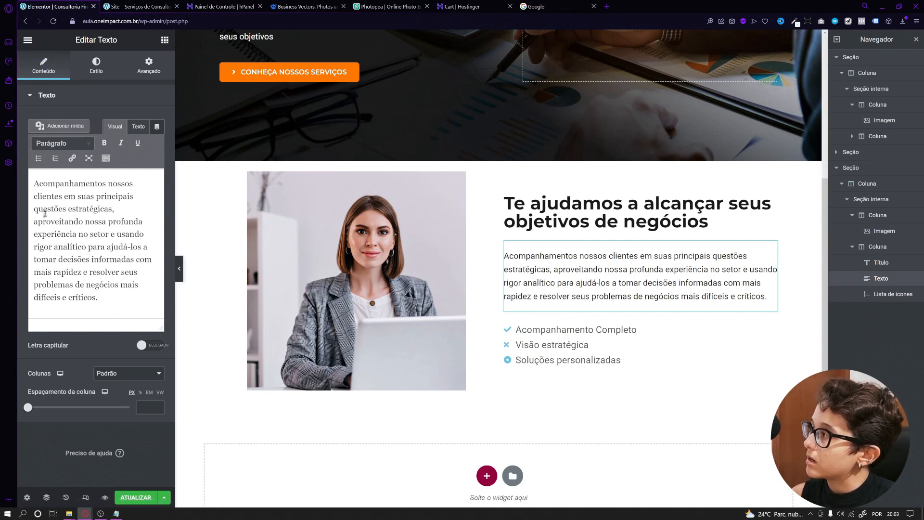
{"action": "left_click_drag", "start_coordinate": [32, 187], "coordinate": [61, 196]}
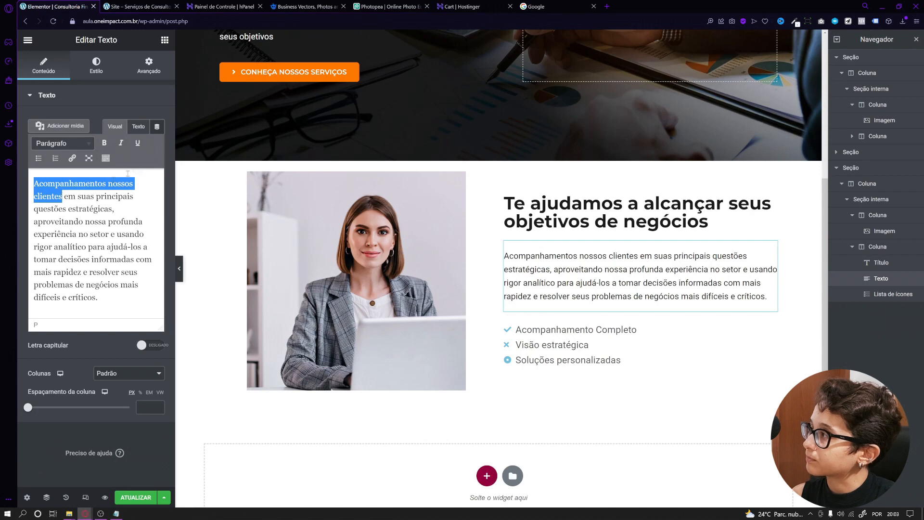
{"action": "left_click", "coordinate": [104, 145]}
{"action": "left_click", "coordinate": [105, 269]}
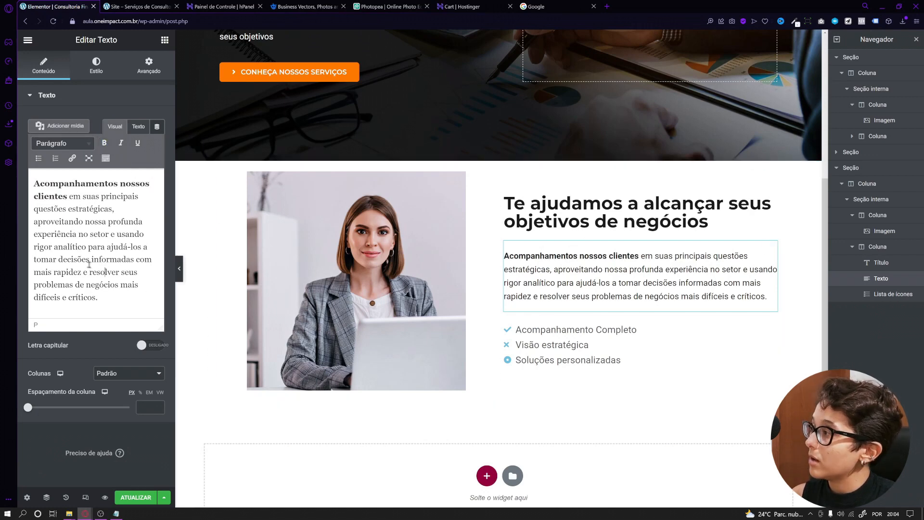
{"action": "left_click_drag", "start_coordinate": [59, 261], "coordinate": [73, 285]}
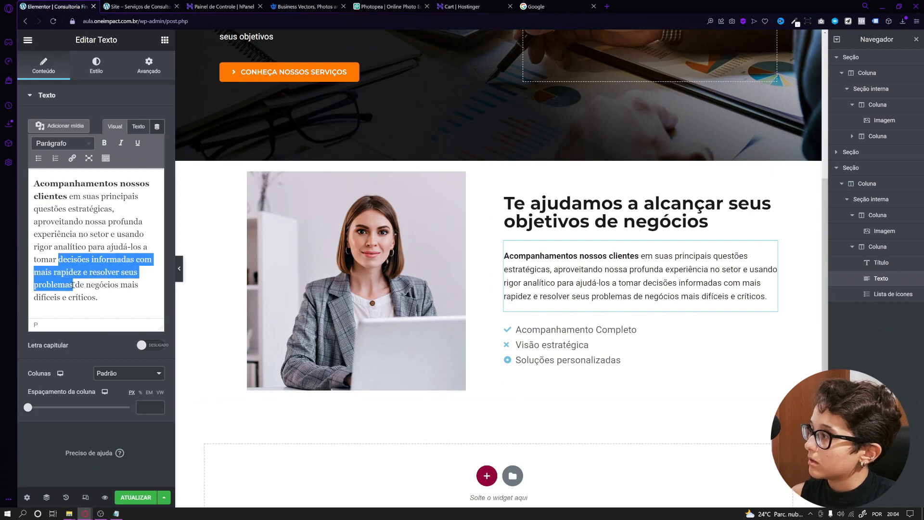
{"action": "left_click", "coordinate": [105, 143]}
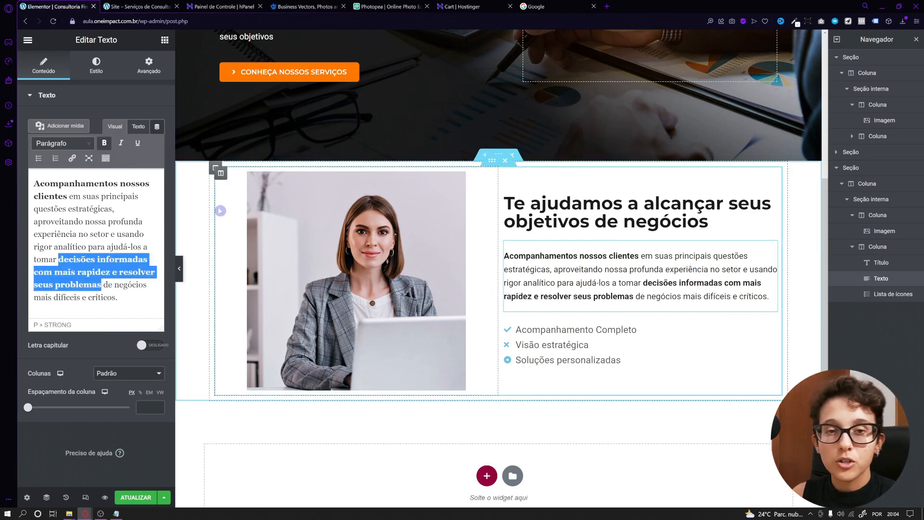
{"action": "left_click", "coordinate": [91, 208]}
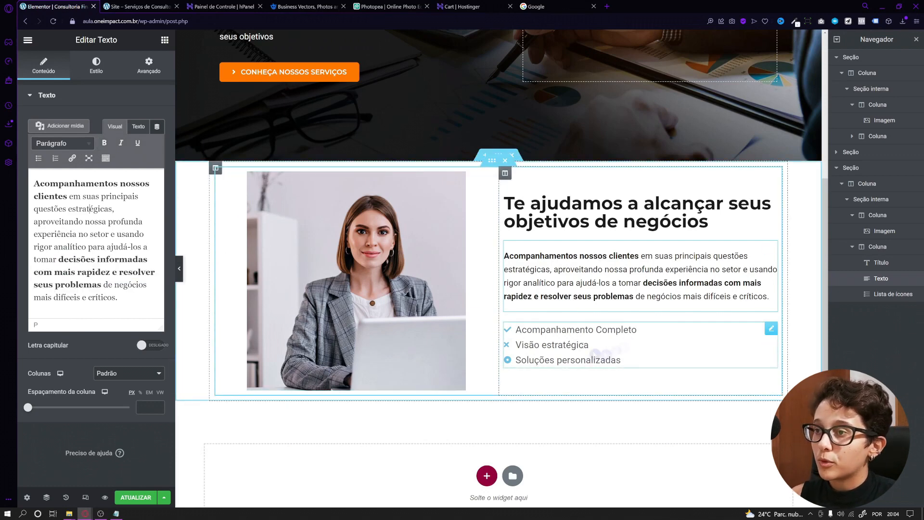
Step: Set the icon list's icon color to orange #FF7800, sampled from the "Conheça nossos serviços" button
{"action": "left_click", "coordinate": [544, 332]}
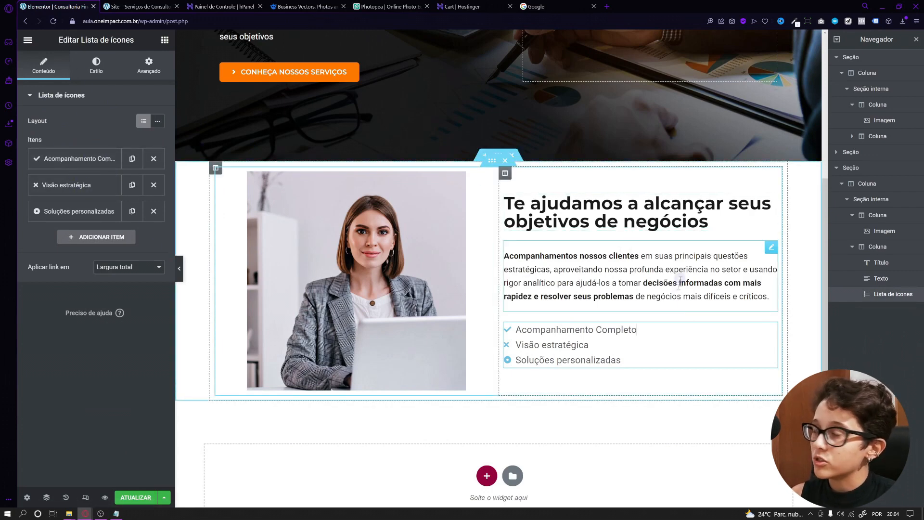
{"action": "left_click", "coordinate": [96, 67]}
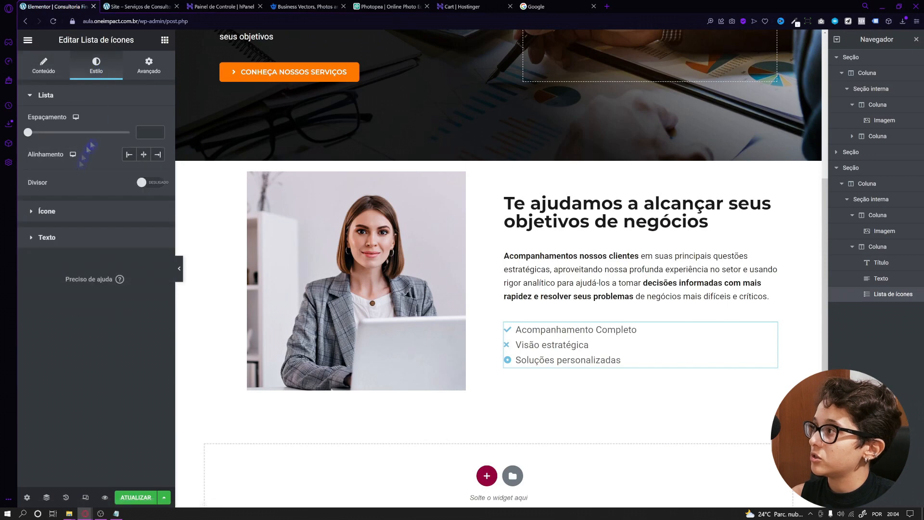
{"action": "left_click", "coordinate": [67, 216]}
{"action": "left_click", "coordinate": [158, 147]}
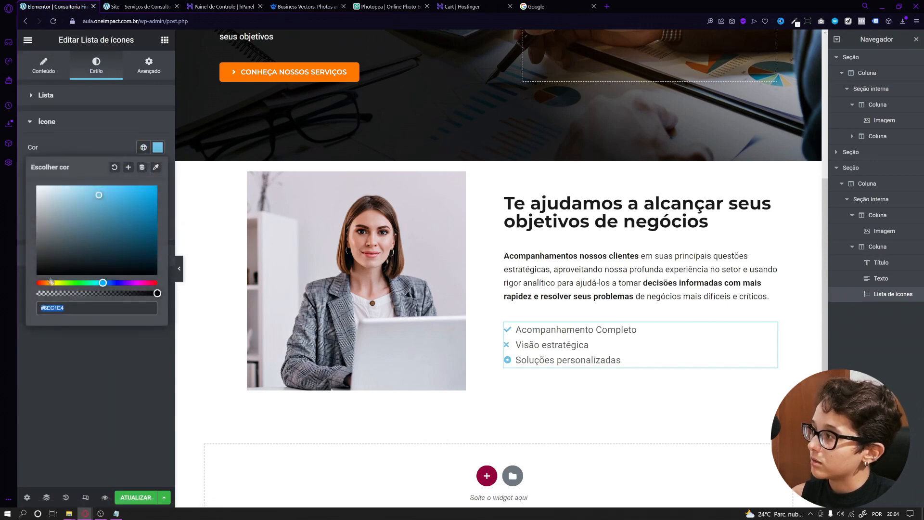
{"action": "left_click", "coordinate": [144, 147]}
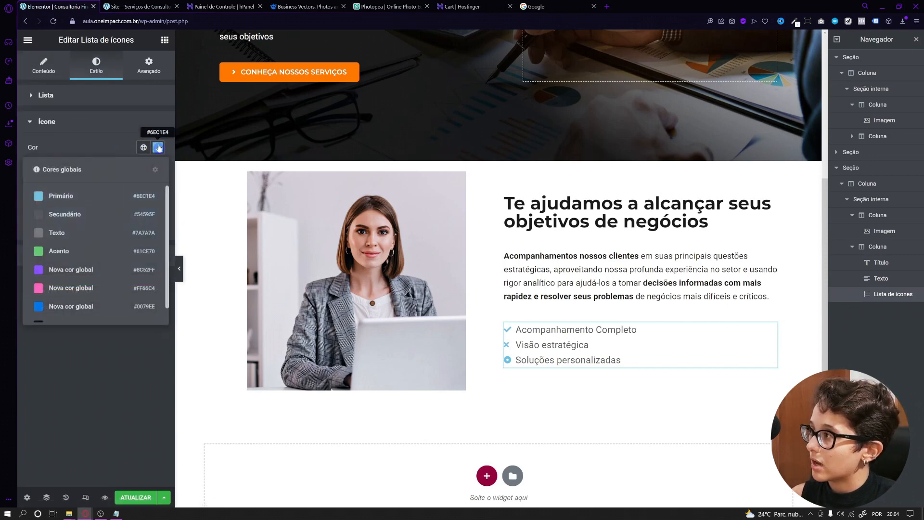
{"action": "left_click", "coordinate": [158, 148]}
{"action": "left_click", "coordinate": [158, 171]}
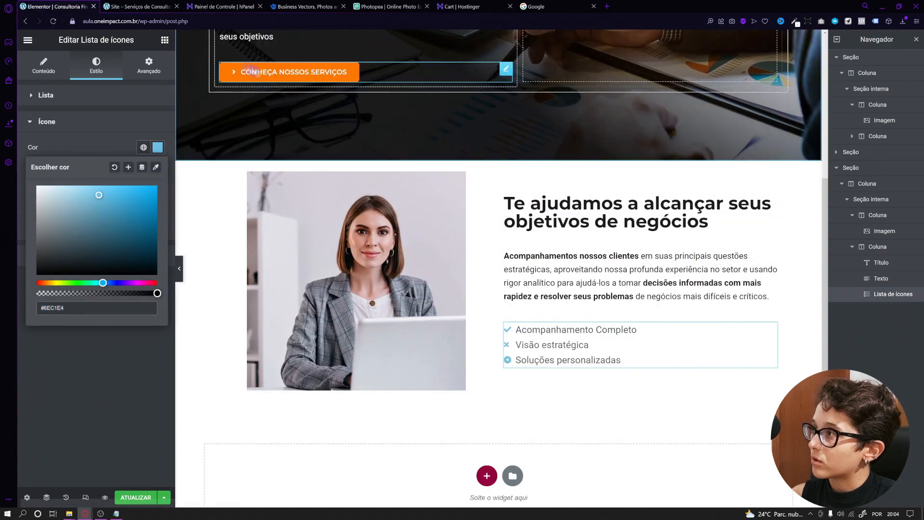
{"action": "left_click", "coordinate": [157, 169]}
{"action": "left_click", "coordinate": [160, 171]}
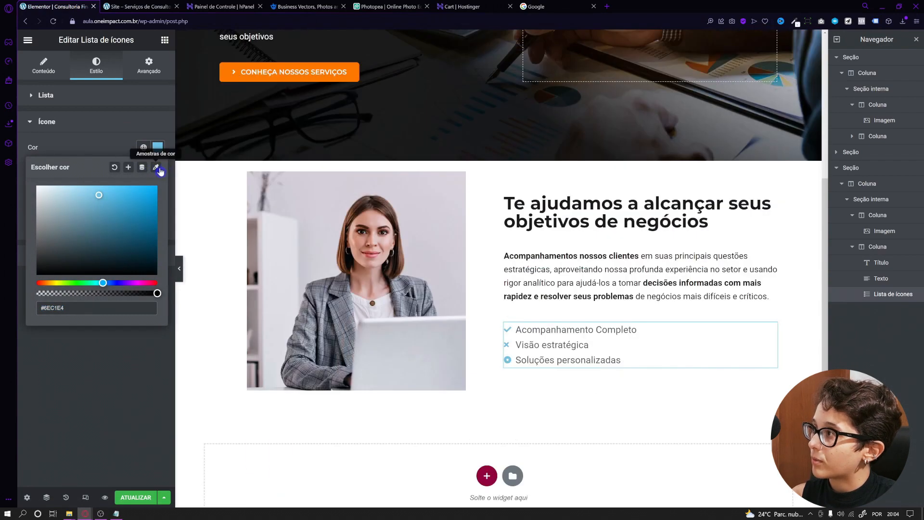
{"action": "left_click", "coordinate": [157, 171]}
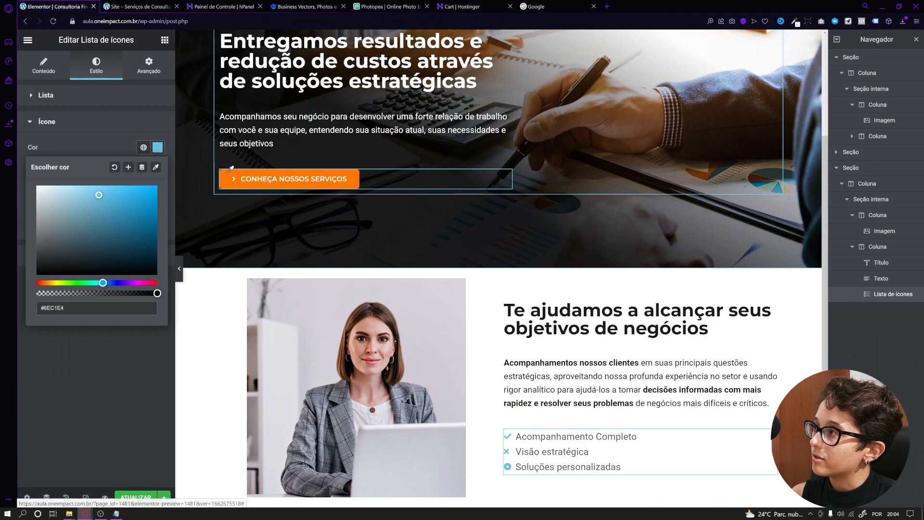
{"action": "left_click", "coordinate": [248, 180]}
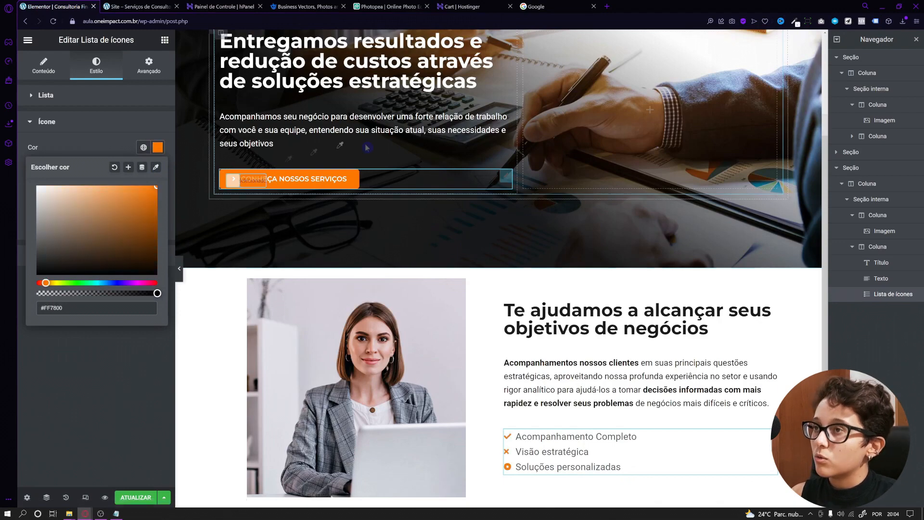
{"action": "scroll", "coordinate": [388, 342], "scroll_direction": "down", "scroll_amount": 1}
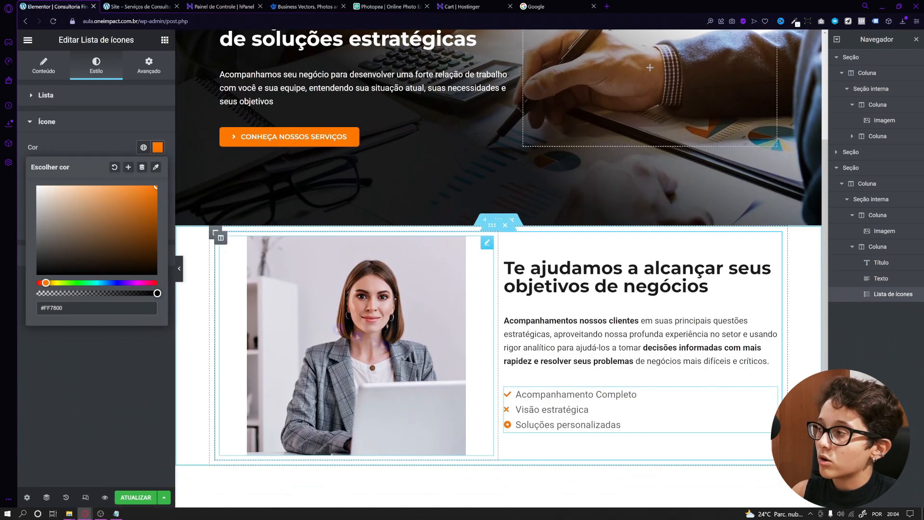
{"action": "left_click", "coordinate": [117, 127]}
{"action": "left_click", "coordinate": [134, 127]}
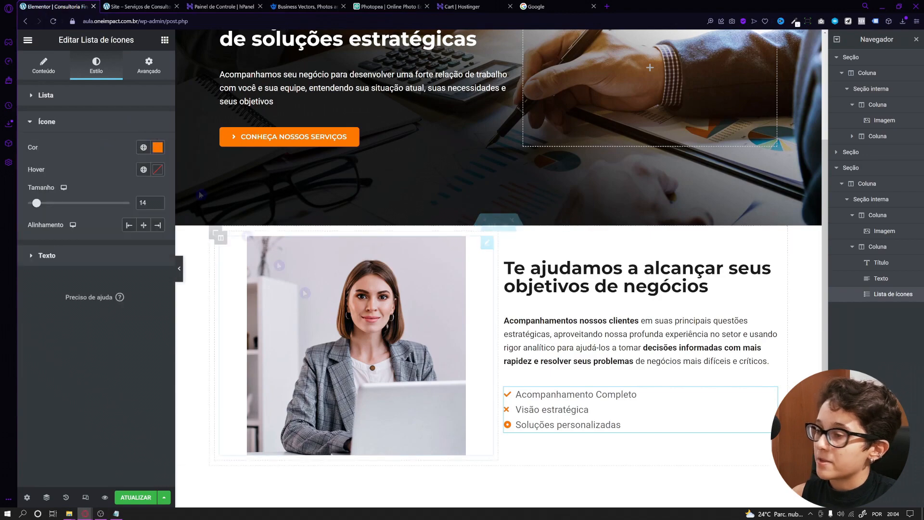
Step: Change the text color of the icon list's items to a near-black dark grey
{"action": "scroll", "coordinate": [317, 351], "scroll_direction": "down", "scroll_amount": 2}
{"action": "left_click", "coordinate": [47, 255]}
{"action": "left_click", "coordinate": [157, 173]}
{"action": "left_click", "coordinate": [35, 289]}
{"action": "left_click", "coordinate": [115, 178]}
{"action": "left_click", "coordinate": [157, 196]}
{"action": "left_click", "coordinate": [111, 192]}
Step: Set the icon list text's typography to size 16 px and weight 600, checking the finished site for reference
{"action": "left_click", "coordinate": [158, 251]}
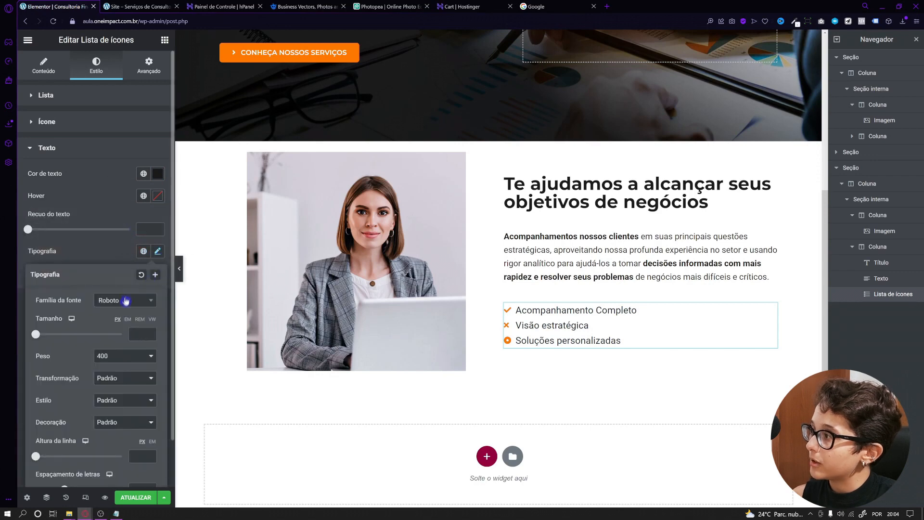
{"action": "left_click", "coordinate": [137, 6]}
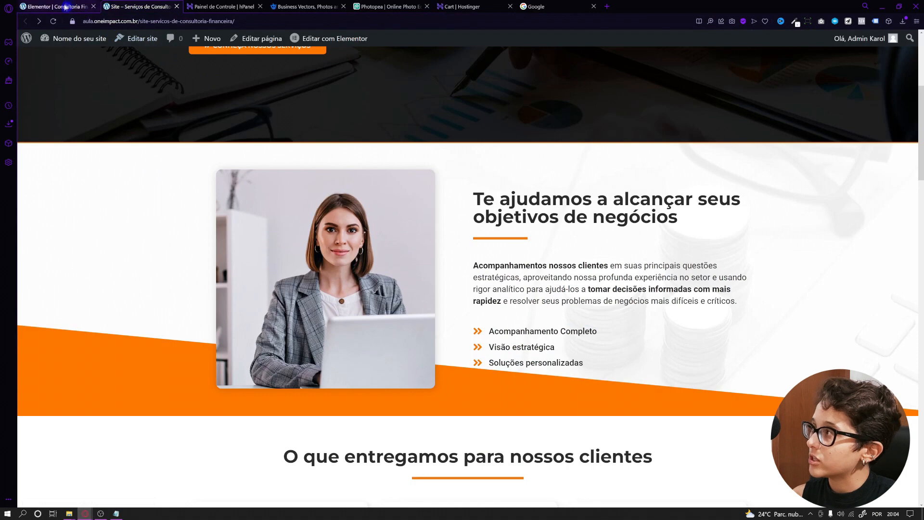
{"action": "left_click", "coordinate": [67, 6]}
{"action": "left_click", "coordinate": [143, 338]}
{"action": "type", "text": "16"}
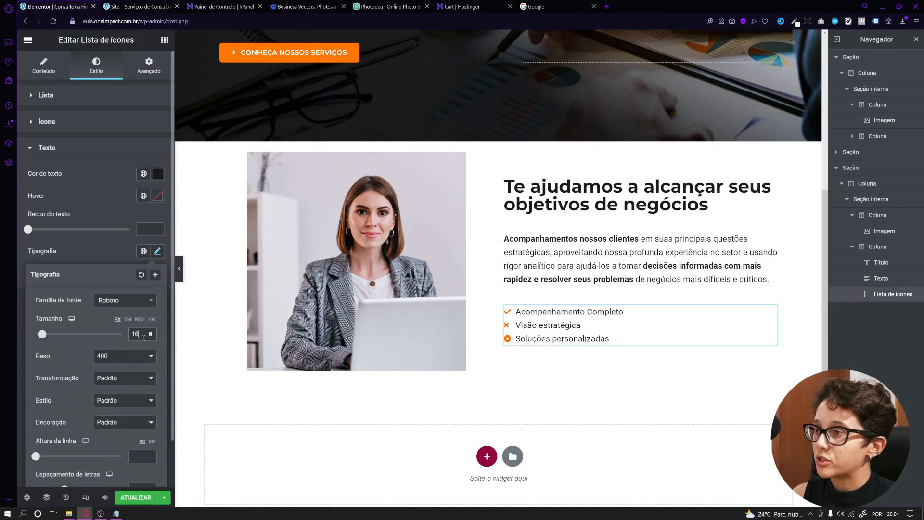
{"action": "left_click", "coordinate": [144, 355]}
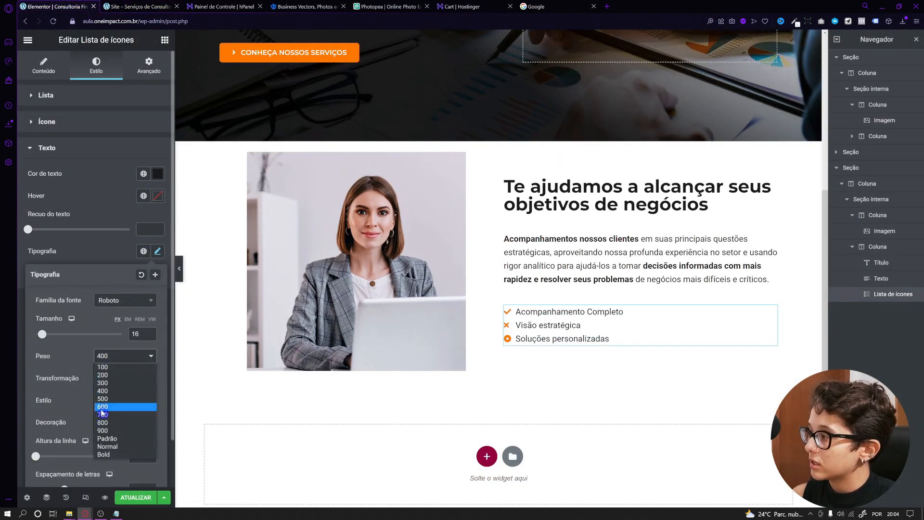
{"action": "left_click", "coordinate": [104, 410]}
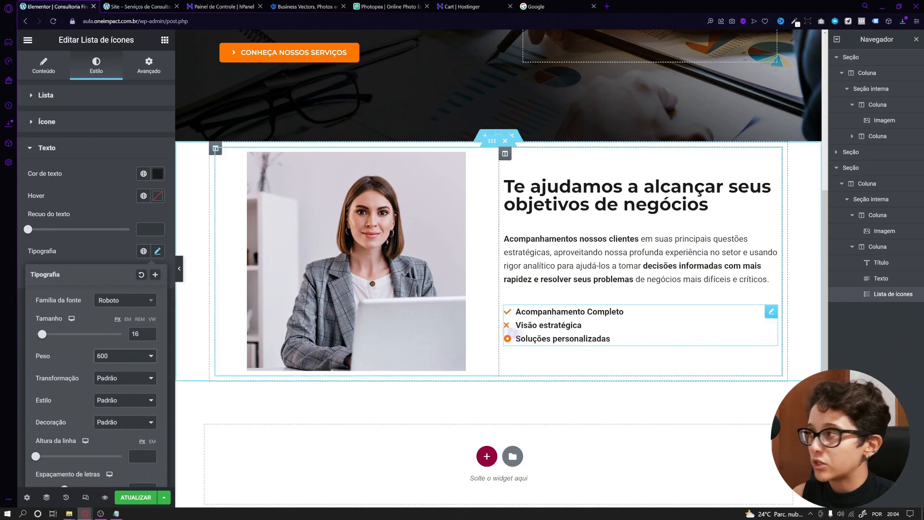
Step: Set the spacing between the icon list's items to 5
{"action": "left_click", "coordinate": [104, 98]}
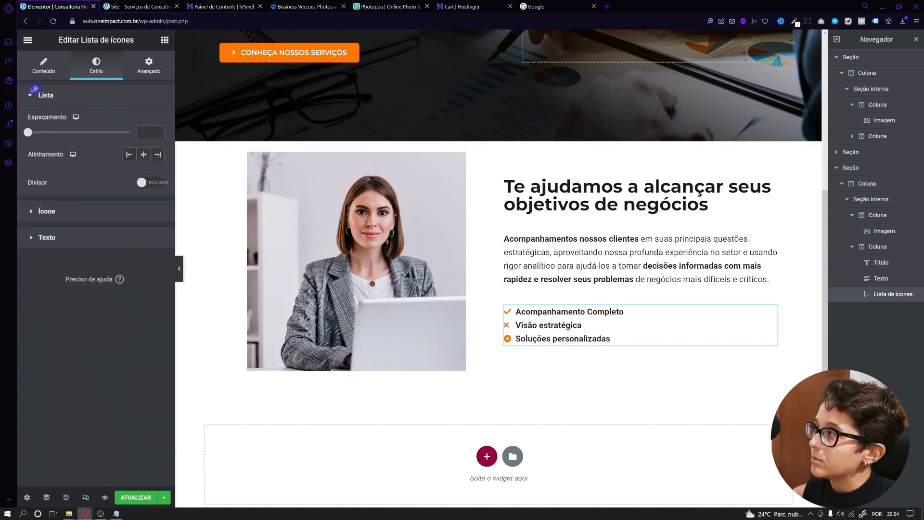
{"action": "left_click_drag", "start_coordinate": [29, 139], "coordinate": [47, 142]}
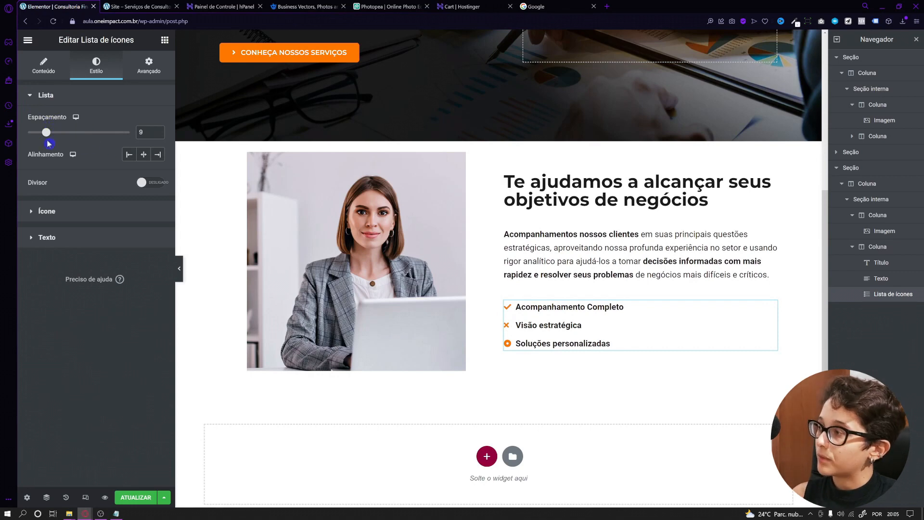
{"action": "left_click_drag", "start_coordinate": [46, 135], "coordinate": [38, 136]}
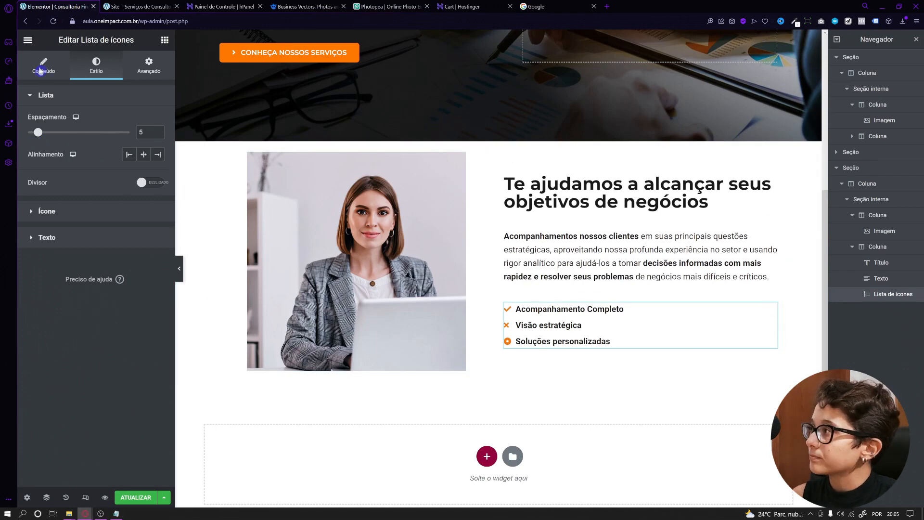
Step: Replace the "Acompanhamento Completo" item's icon with the outlined circle containing a right-pointing arrow from the icon library
{"action": "left_click", "coordinate": [50, 76]}
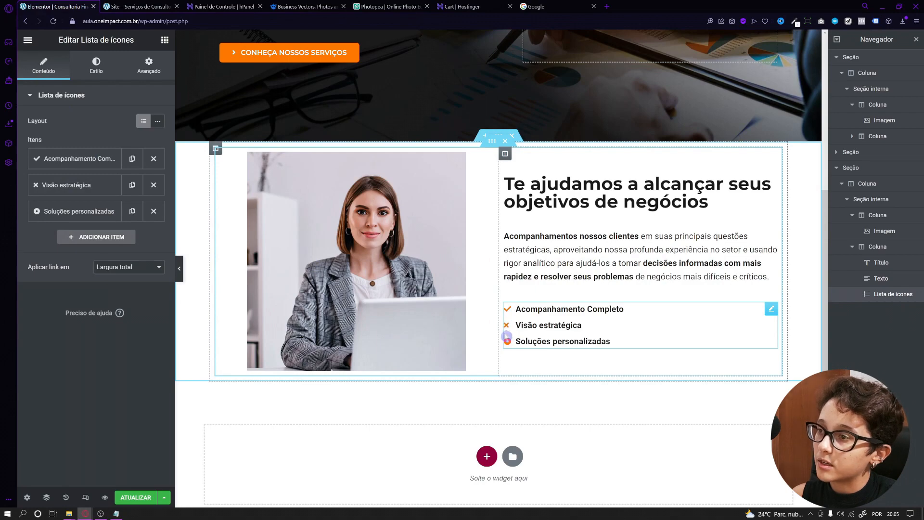
{"action": "left_click", "coordinate": [80, 158]}
{"action": "left_click", "coordinate": [58, 265]}
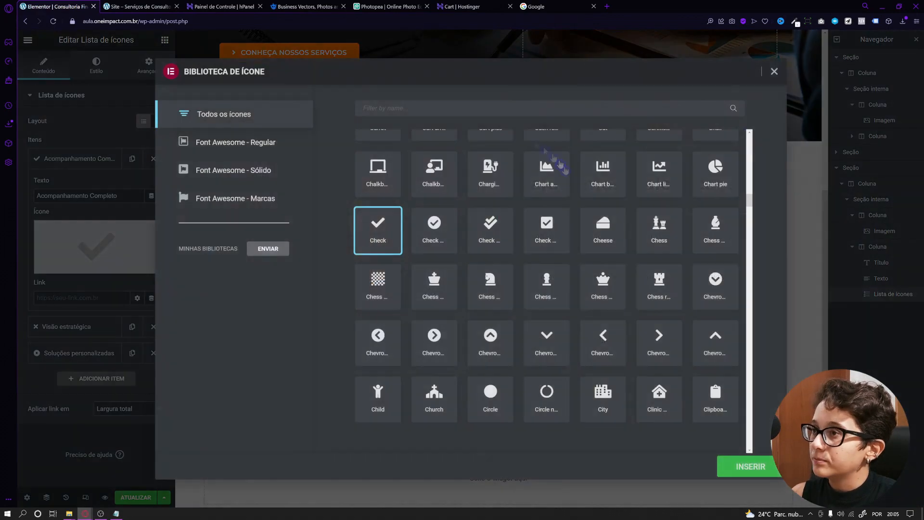
{"action": "left_click", "coordinate": [453, 113]}
{"action": "left_click_drag", "start_coordinate": [751, 197], "coordinate": [750, 130]}
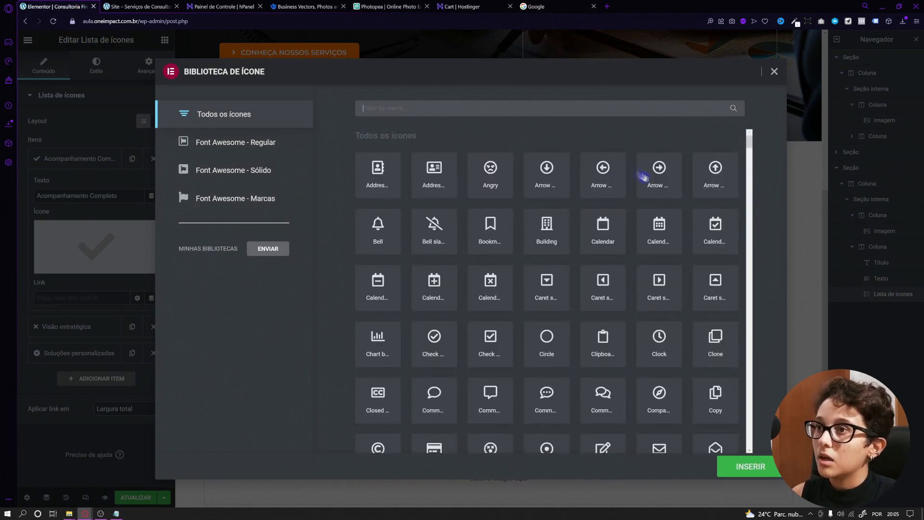
{"action": "left_click", "coordinate": [657, 171]}
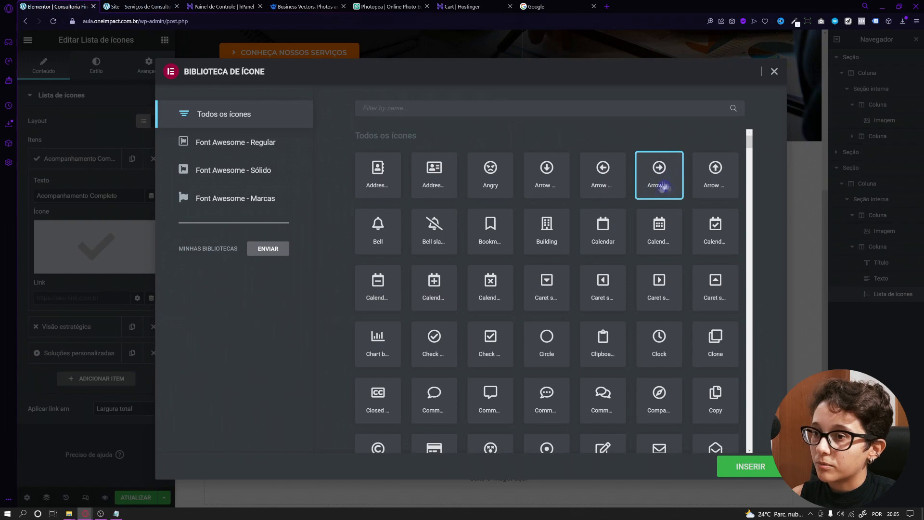
{"action": "left_click", "coordinate": [729, 477]}
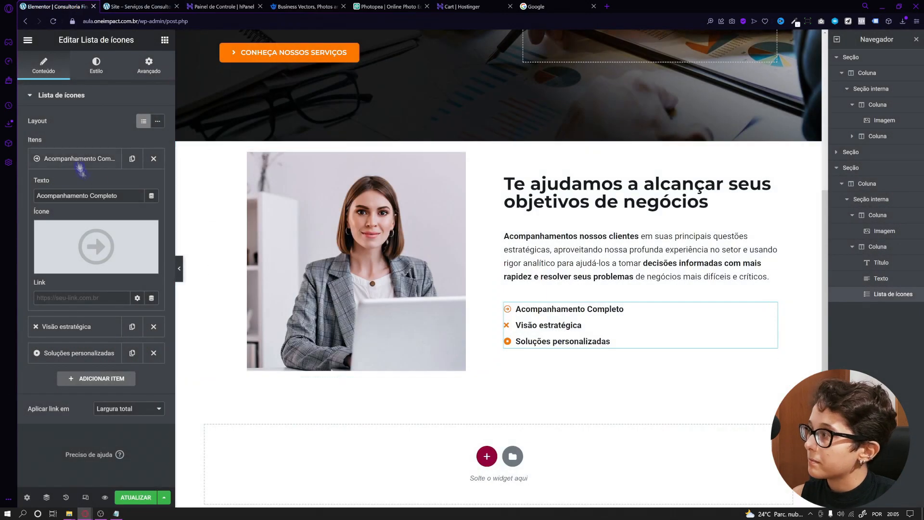
Step: Search the icon library for "arrow" and give the "Visão estratégica" item the outlined right-arrow circle icon
{"action": "left_click", "coordinate": [82, 164]}
{"action": "left_click", "coordinate": [68, 184]}
{"action": "left_click", "coordinate": [96, 272]}
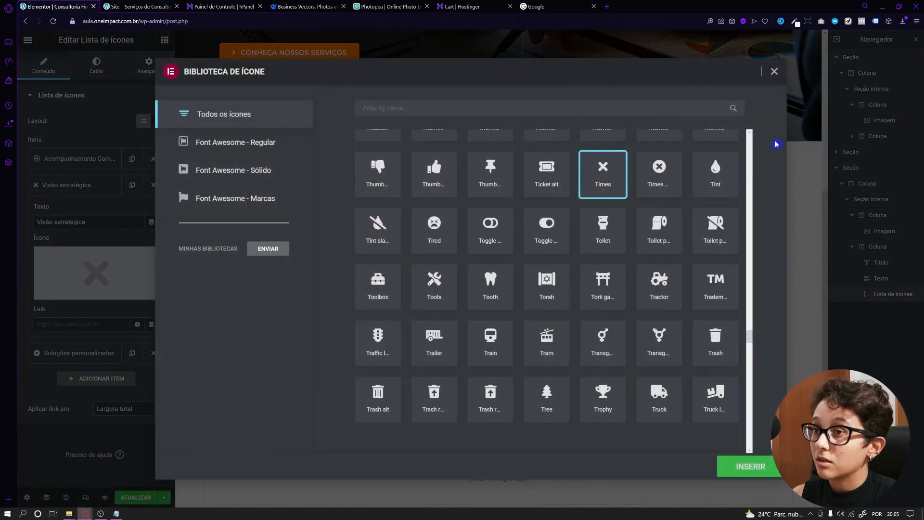
{"action": "type", "text": "arro"}
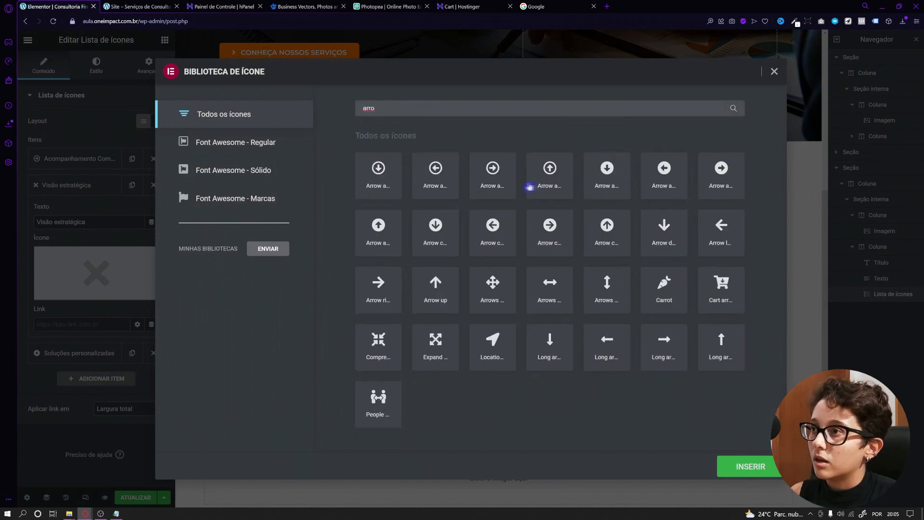
{"action": "left_click", "coordinate": [503, 186]}
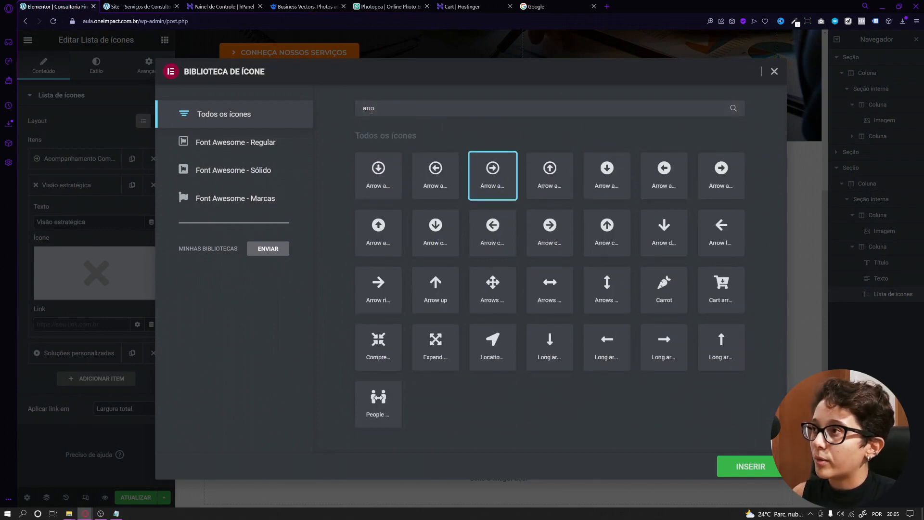
{"action": "type", "text": "arrow"}
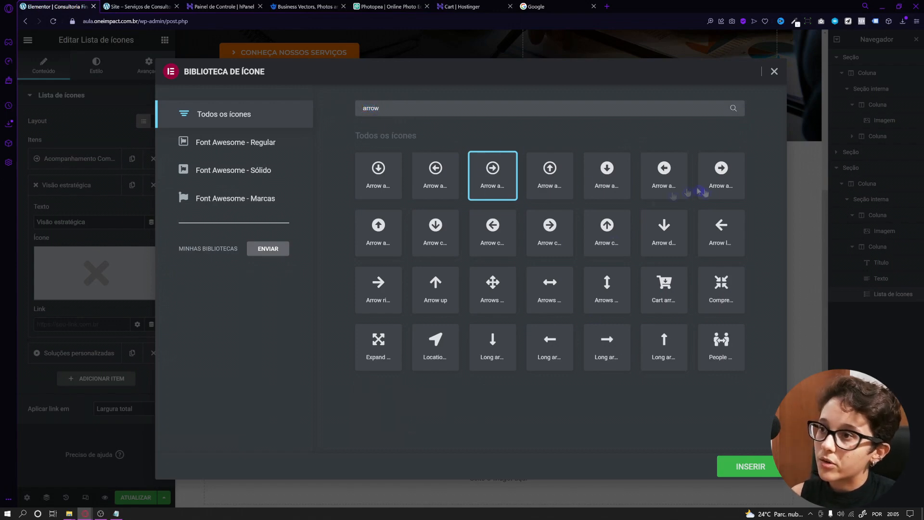
{"action": "left_click", "coordinate": [761, 477]}
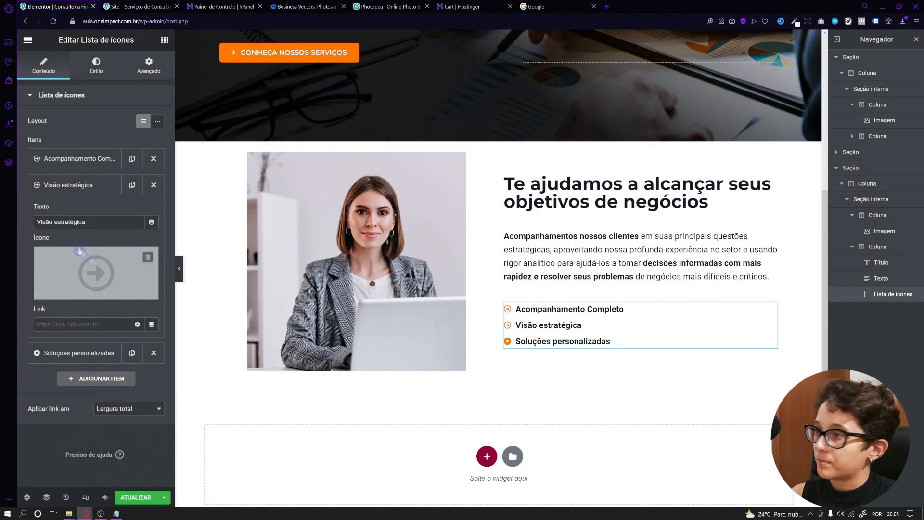
Step: Change the "Soluções personalizadas" list item's icon to the outlined circle with a right arrow from the icon library, searching for "arrow"
{"action": "left_click", "coordinate": [79, 353]}
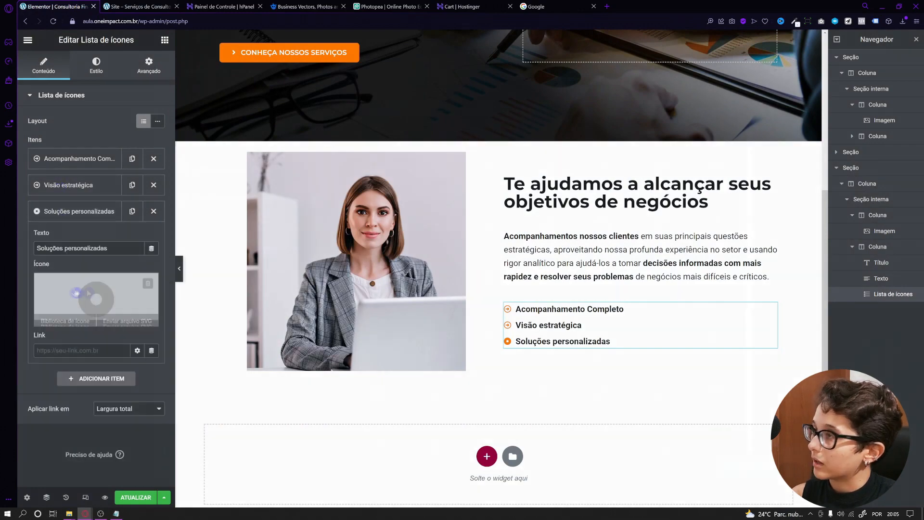
{"action": "left_click", "coordinate": [96, 299]}
{"action": "type", "text": "ow"}
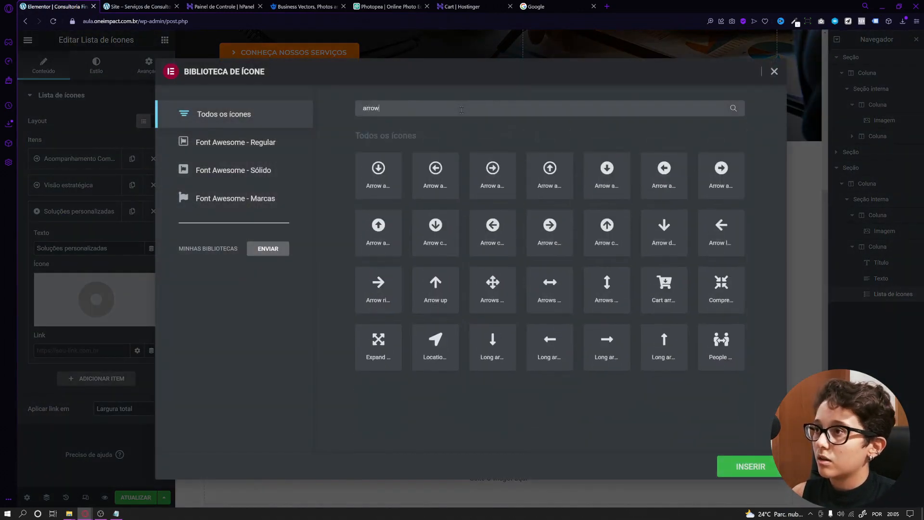
{"action": "left_click", "coordinate": [492, 171]}
{"action": "left_click", "coordinate": [749, 466]}
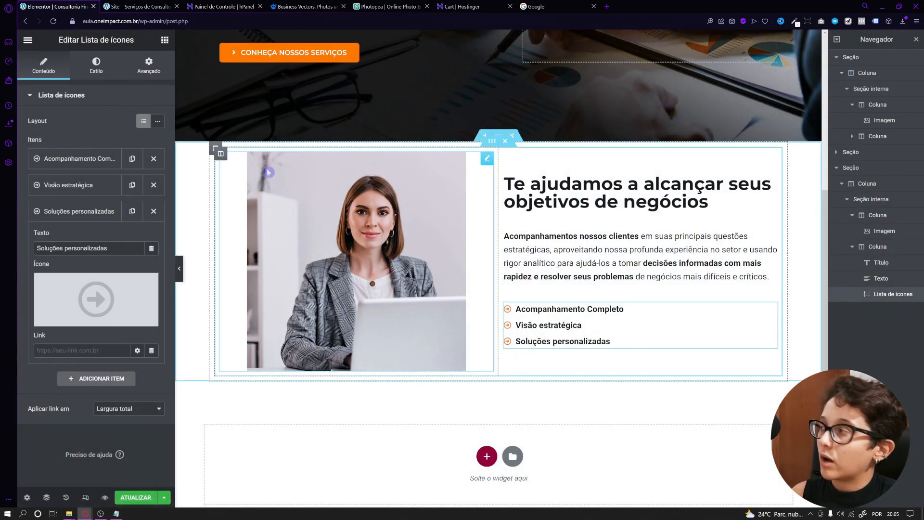
Step: Set the icon size of the icon list to 18
{"action": "left_click", "coordinate": [93, 67]}
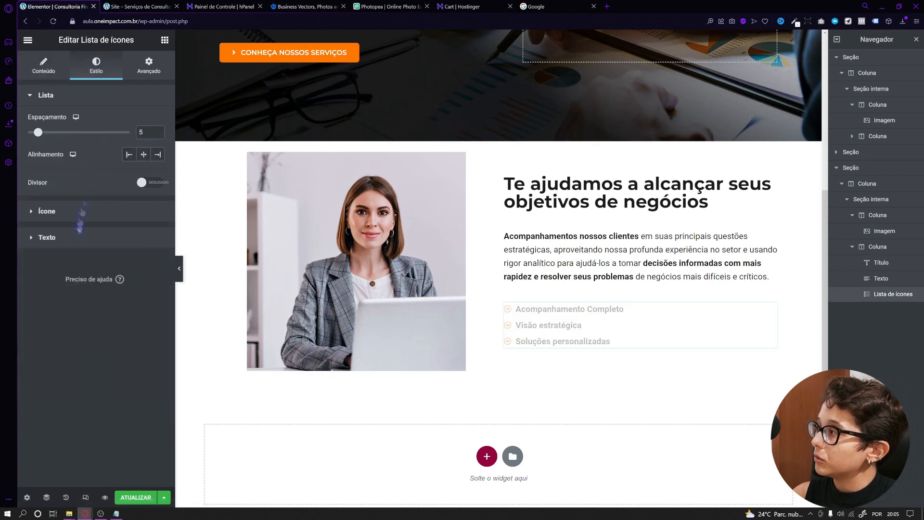
{"action": "left_click", "coordinate": [50, 213]}
{"action": "left_click_drag", "start_coordinate": [36, 204], "coordinate": [42, 206]}
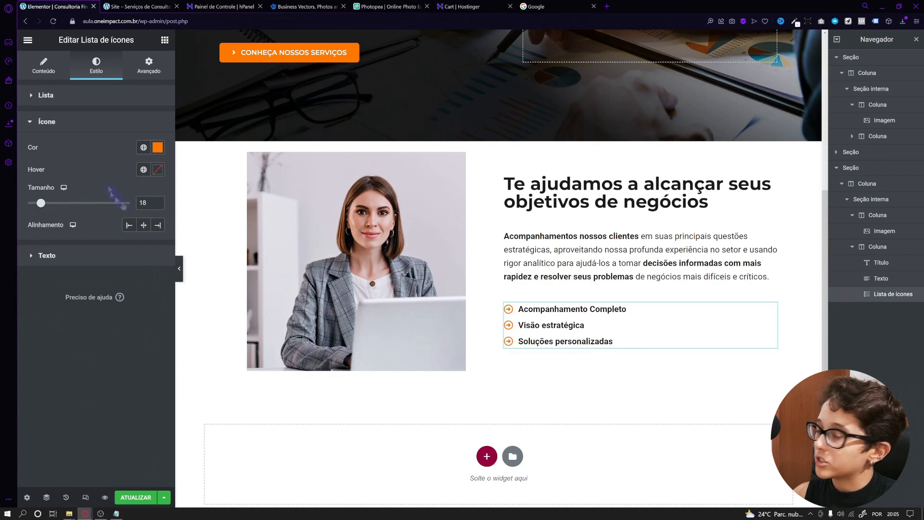
Step: Round all four corners of the businesswoman image to 10 px, after trying 20 px
{"action": "scroll", "coordinate": [343, 424], "scroll_direction": "up", "scroll_amount": 1}
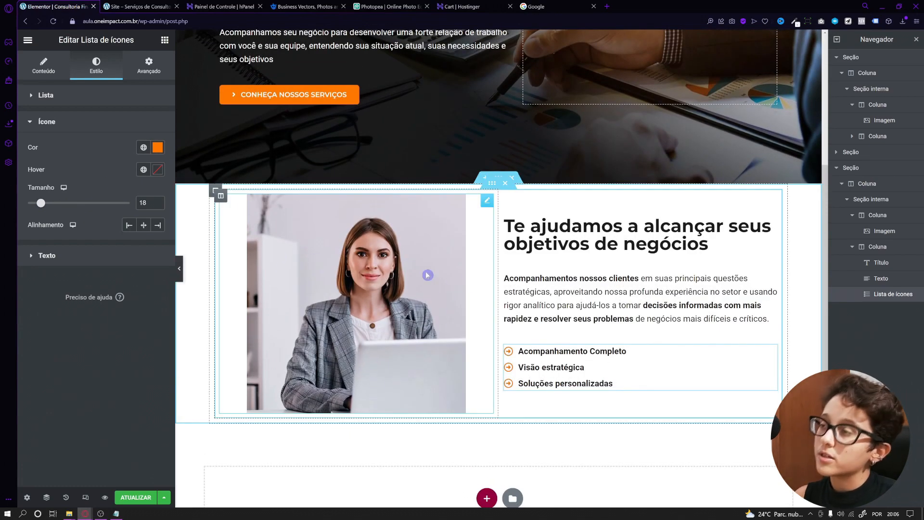
{"action": "left_click", "coordinate": [487, 201]}
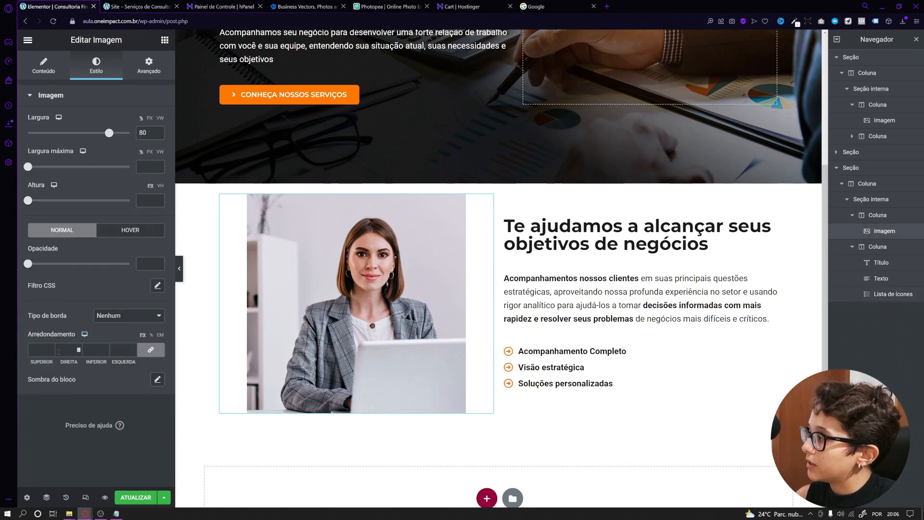
{"action": "left_click", "coordinate": [65, 349]}
{"action": "type", "text": "2"}
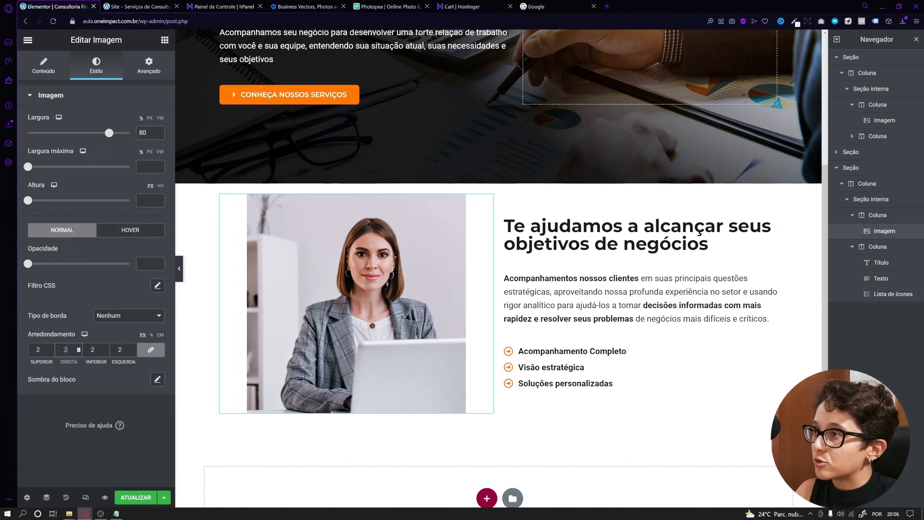
{"action": "type", "text": "0"}
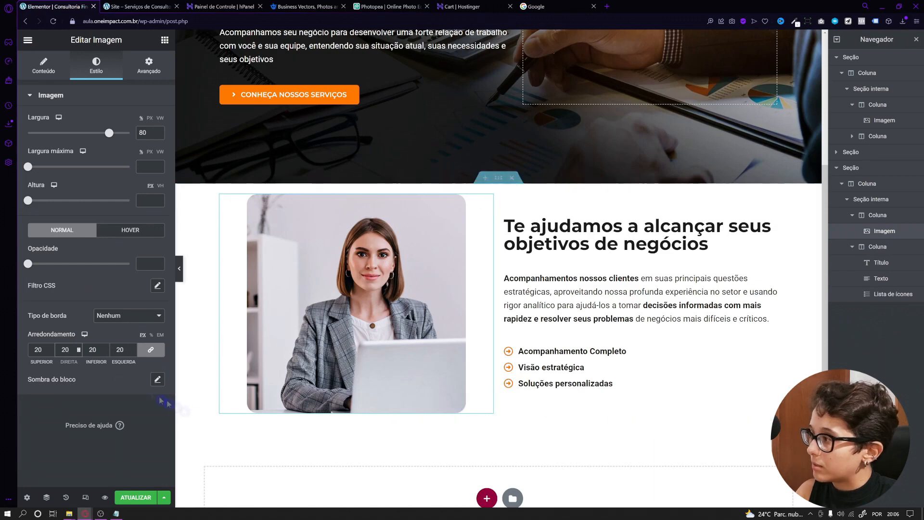
{"action": "key", "text": "BackSpace"}
{"action": "key", "text": "BackSpace"}
{"action": "type", "text": "1"}
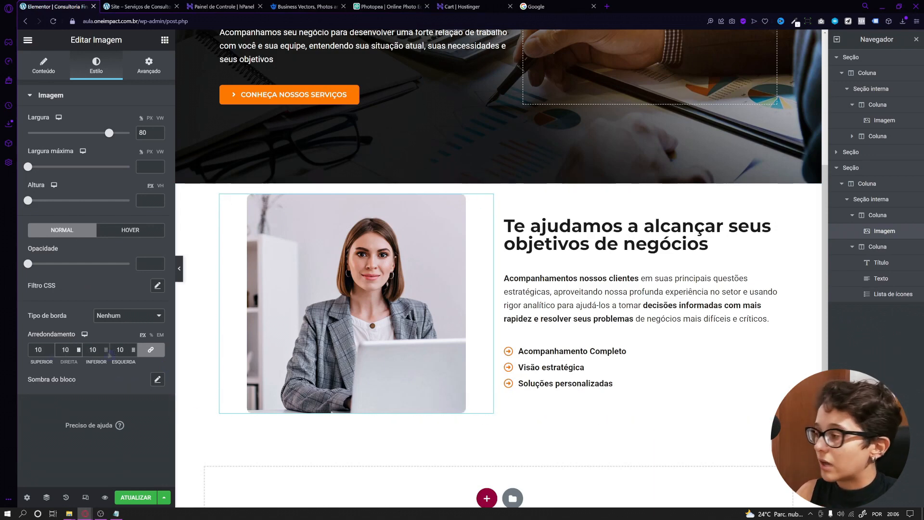
Step: Add a box shadow to the image with horizontal and vertical offsets of 4
{"action": "left_click", "coordinate": [157, 380]}
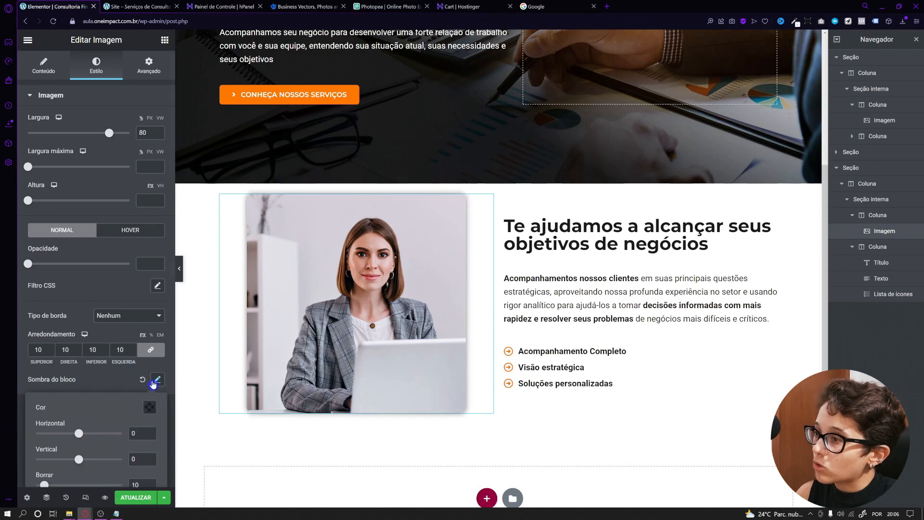
{"action": "scroll", "coordinate": [137, 392], "scroll_direction": "down", "scroll_amount": 1}
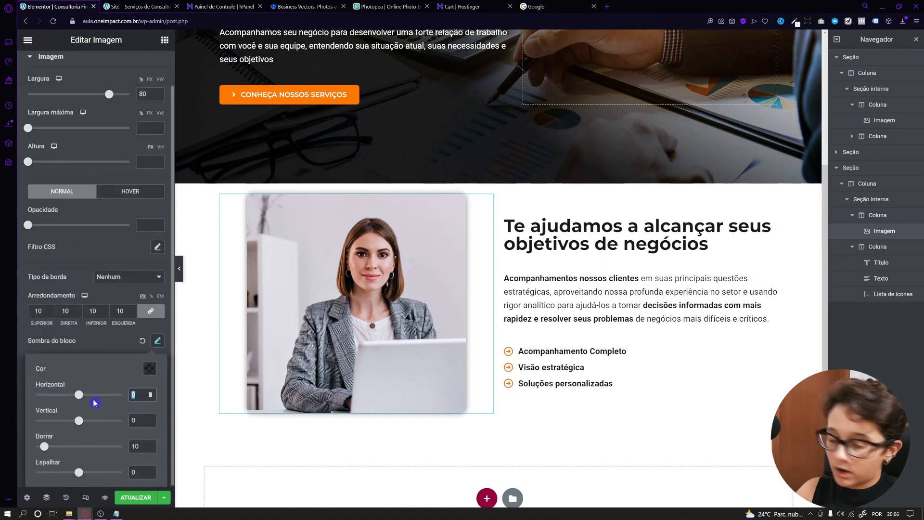
{"action": "type", "text": "4"}
{"action": "key", "text": "Tab"}
{"action": "type", "text": "4"}
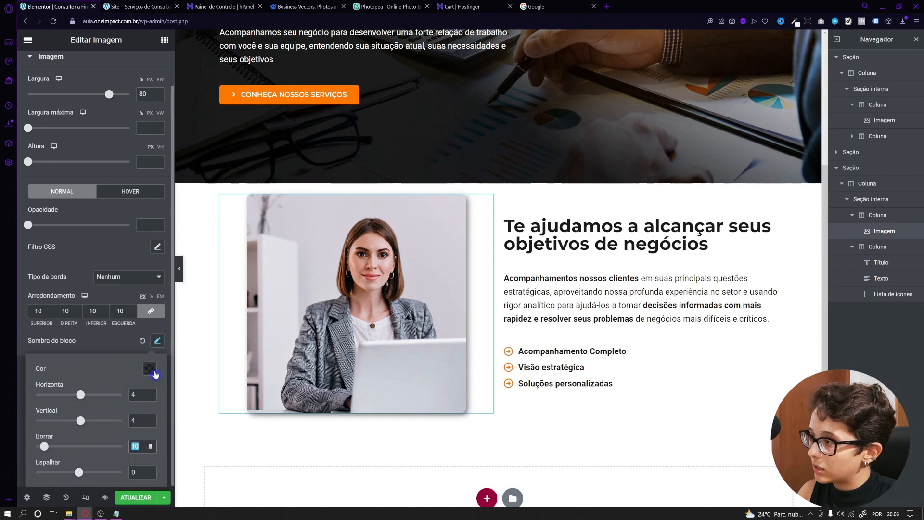
Step: Lighten the image's shadow colour to rgba(0, 0, 0, 0.13) and set its blur to 20
{"action": "left_click", "coordinate": [150, 369]}
{"action": "left_click_drag", "start_coordinate": [154, 326], "coordinate": [112, 326]}
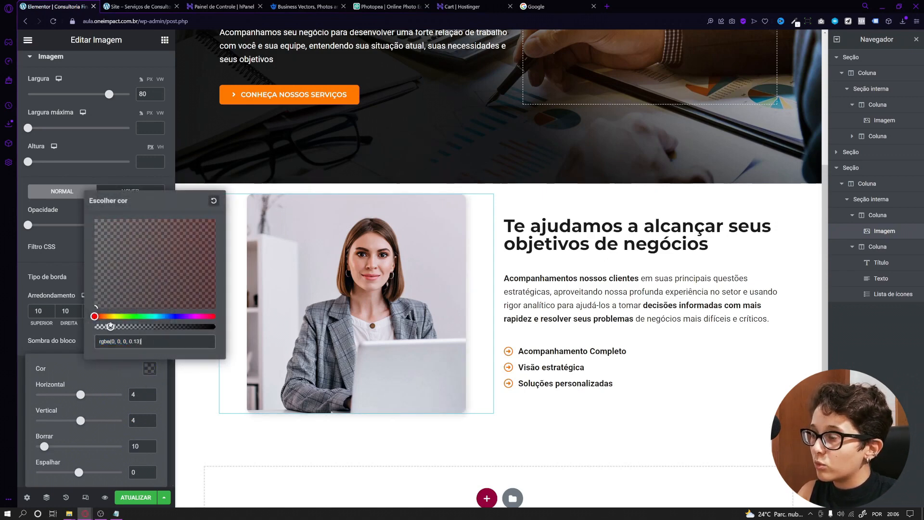
{"action": "left_click", "coordinate": [109, 378]}
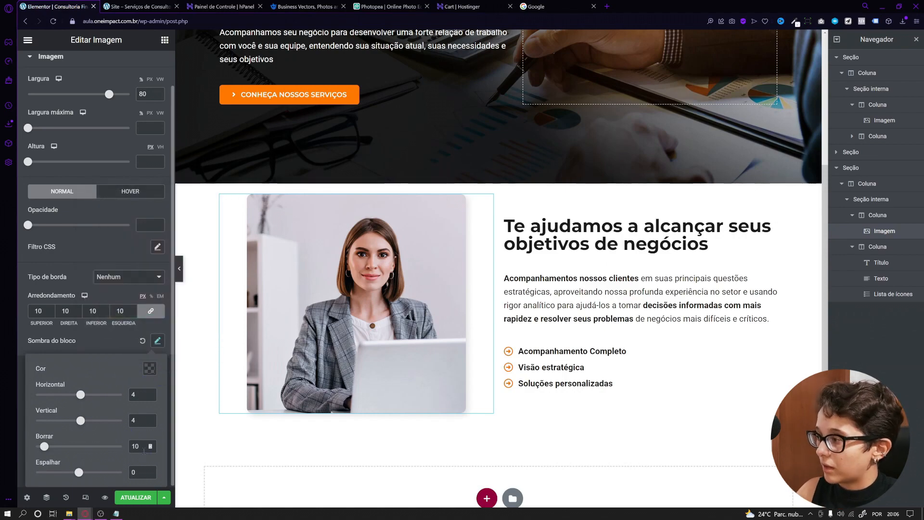
{"action": "type", "text": "20"}
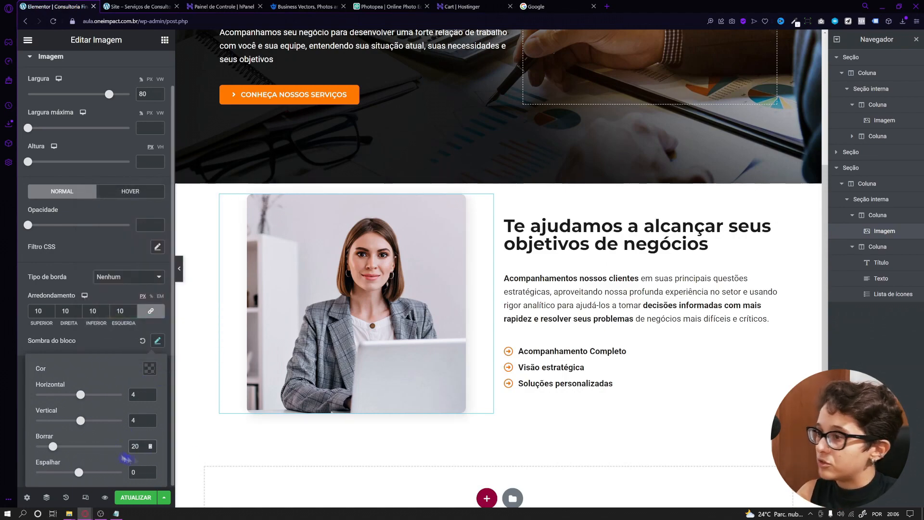
{"action": "left_click", "coordinate": [180, 278]}
{"action": "left_click", "coordinate": [180, 278]}
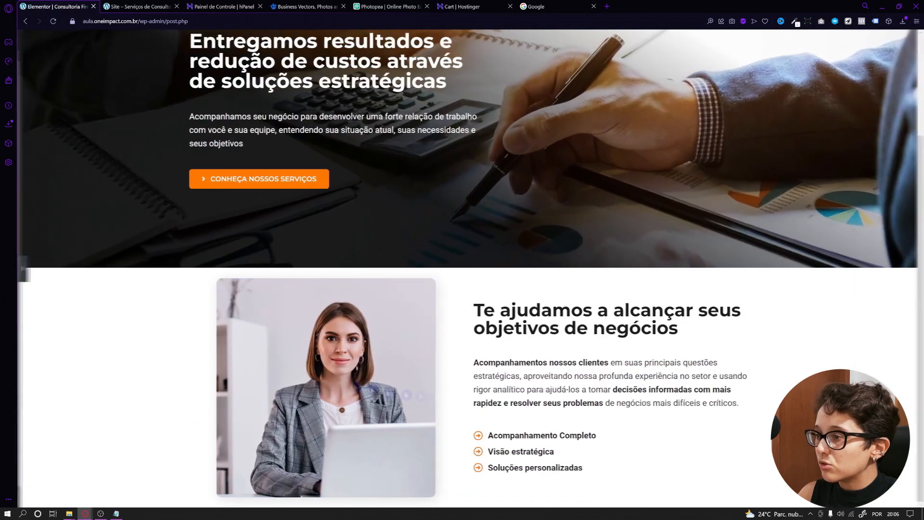
{"action": "left_click", "coordinate": [21, 268]}
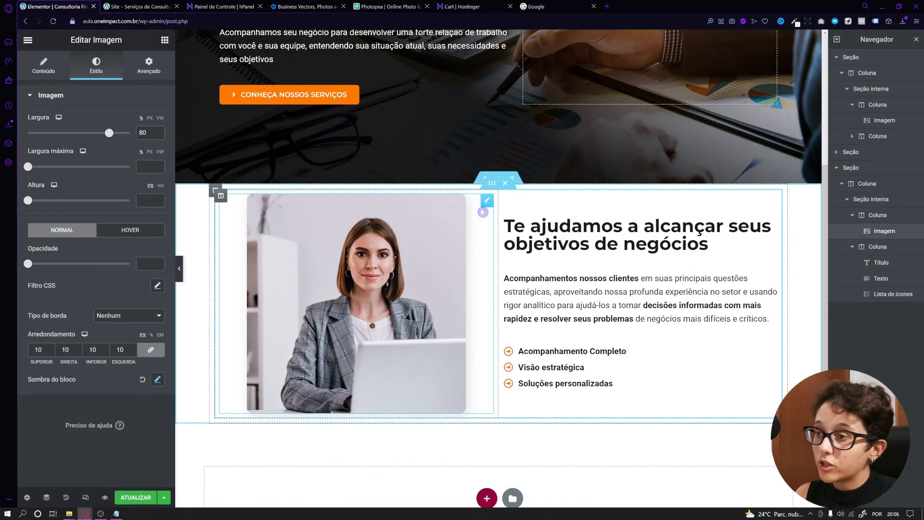
Step: Give the section containing the image and icon list a classic background using Fundo-Sobre.jpg, positioned Centralizado
{"action": "left_click", "coordinate": [498, 179]}
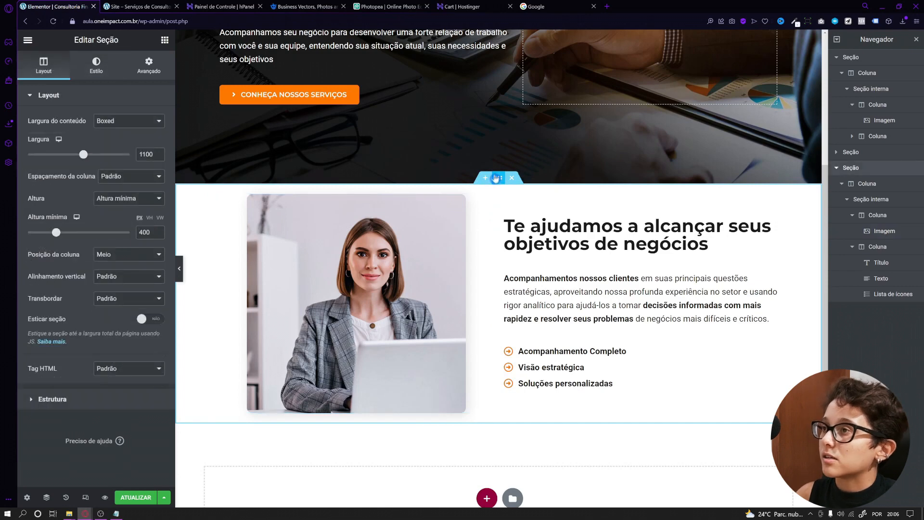
{"action": "left_click", "coordinate": [95, 68]}
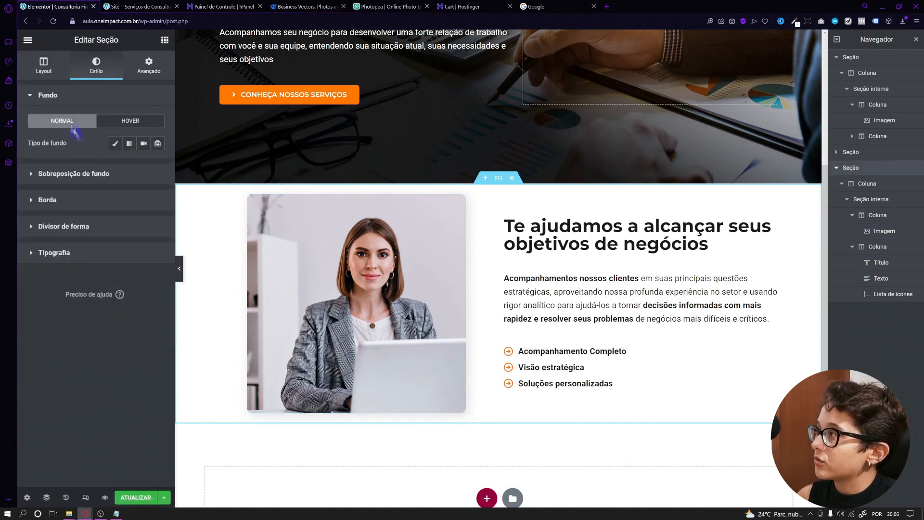
{"action": "left_click", "coordinate": [114, 143]}
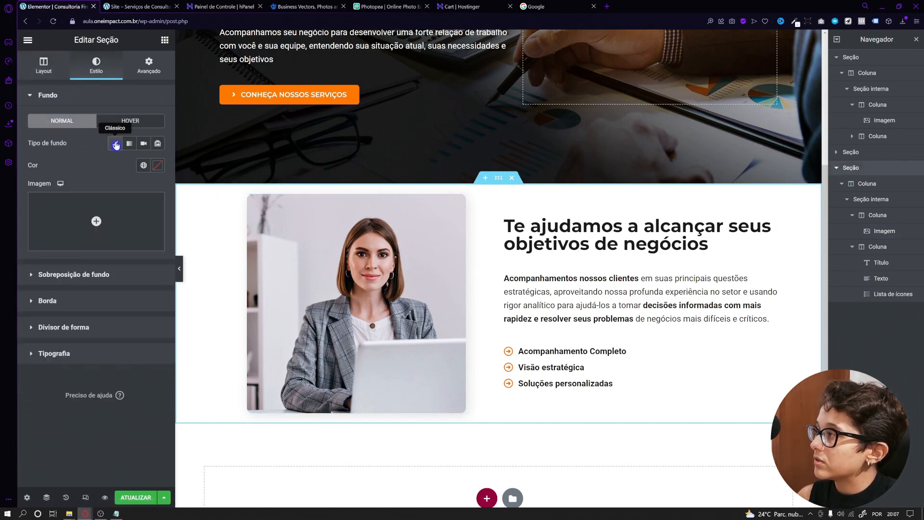
{"action": "left_click", "coordinate": [82, 217]}
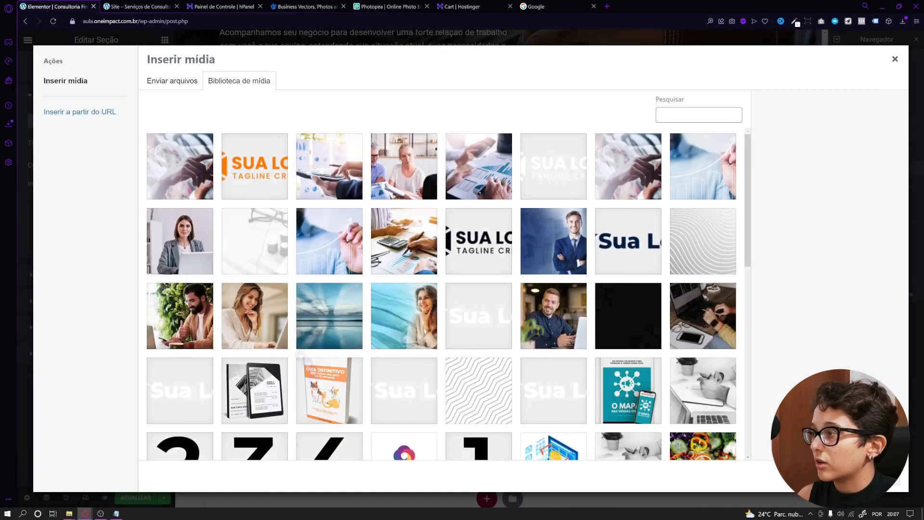
{"action": "left_click", "coordinate": [70, 515]}
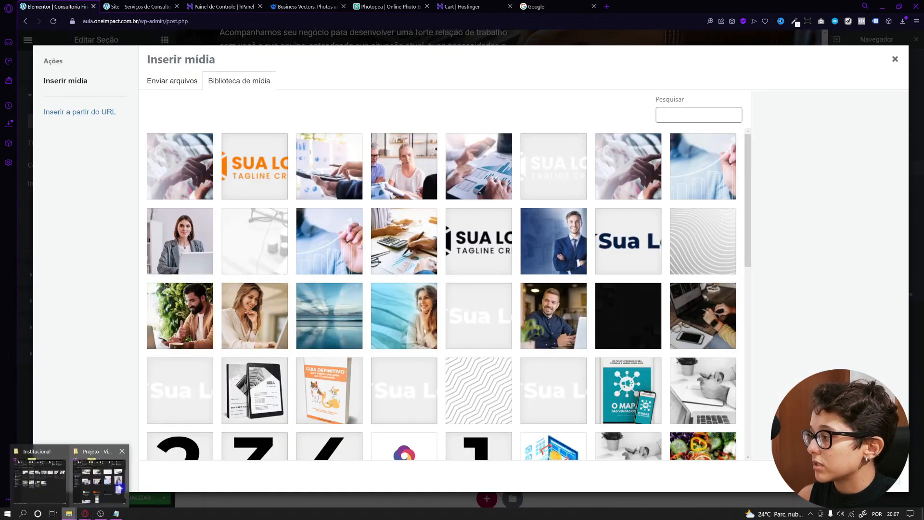
{"action": "left_click", "coordinate": [100, 478]}
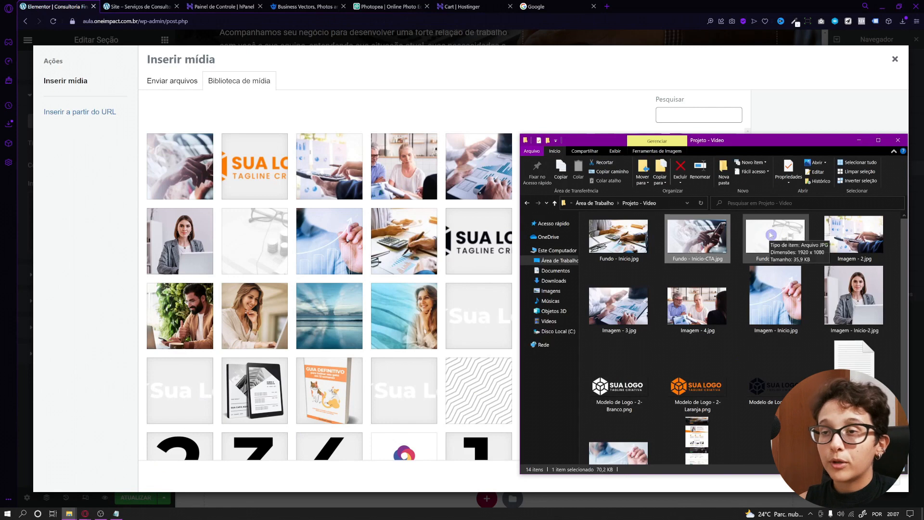
{"action": "left_click", "coordinate": [255, 245]}
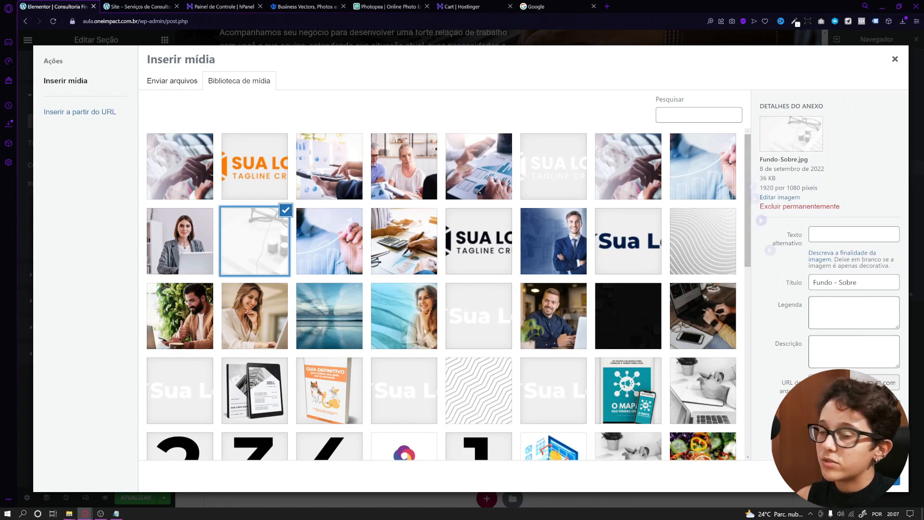
{"action": "left_click", "coordinate": [875, 480]}
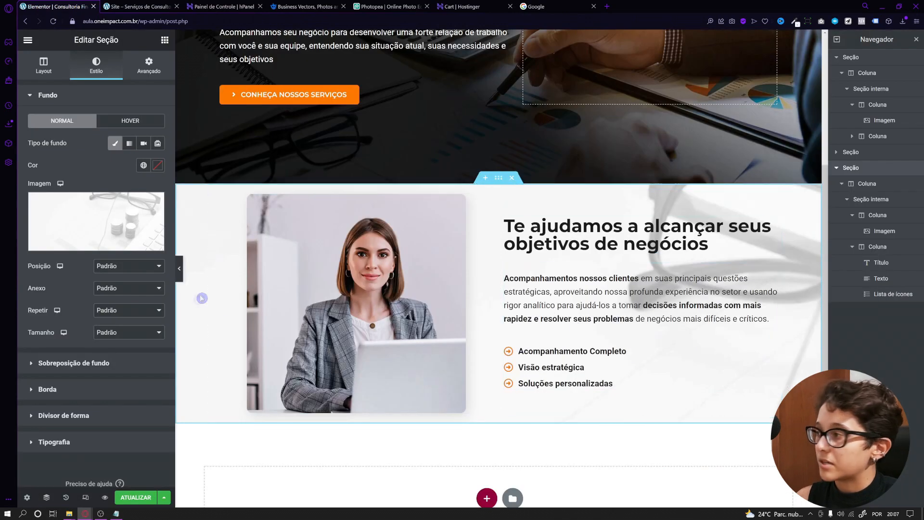
{"action": "left_click", "coordinate": [121, 266]}
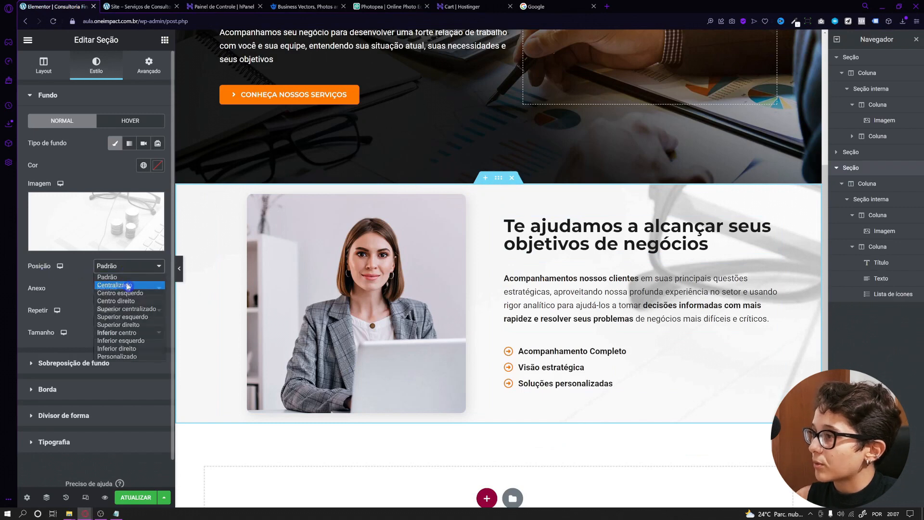
{"action": "left_click", "coordinate": [127, 281]}
Step: Try the Fixo attachment on the section's background image and preview the page without the editing panels
{"action": "left_click", "coordinate": [104, 291]}
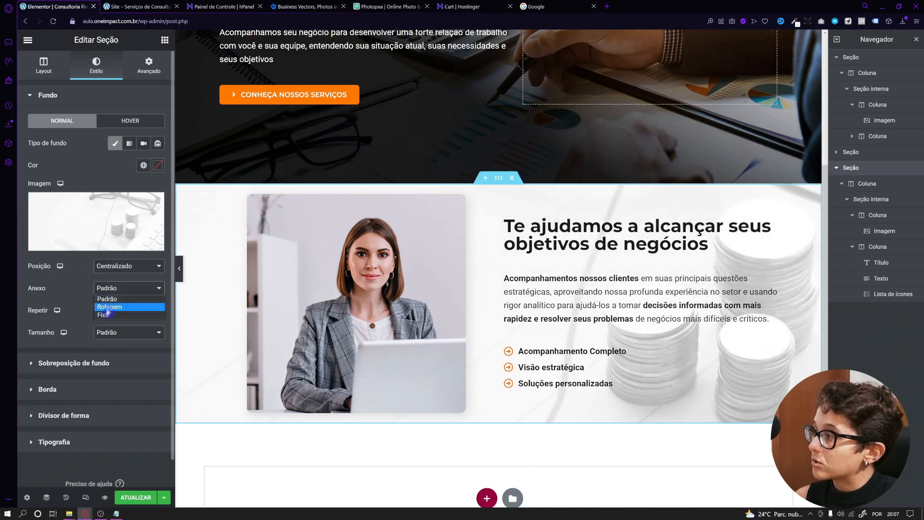
{"action": "left_click", "coordinate": [103, 315]}
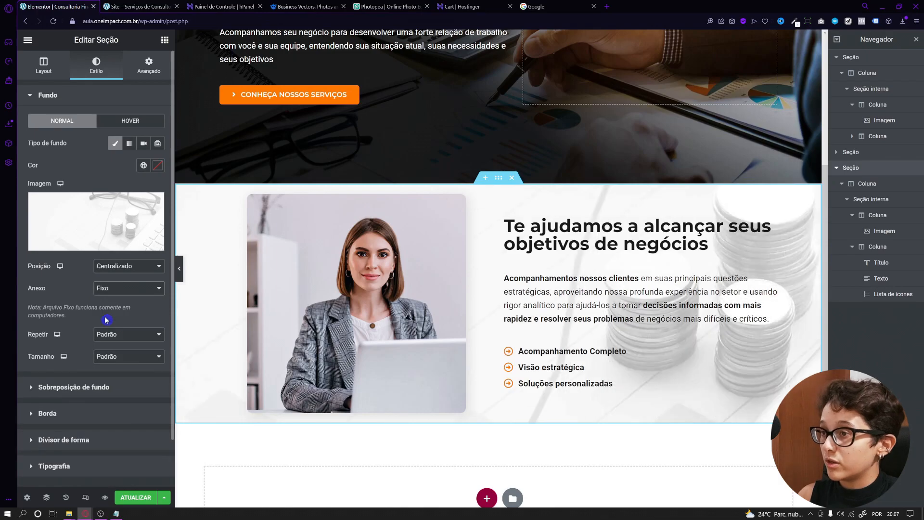
{"action": "left_click", "coordinate": [179, 268]}
{"action": "scroll", "coordinate": [321, 361], "scroll_direction": "up", "scroll_amount": 3}
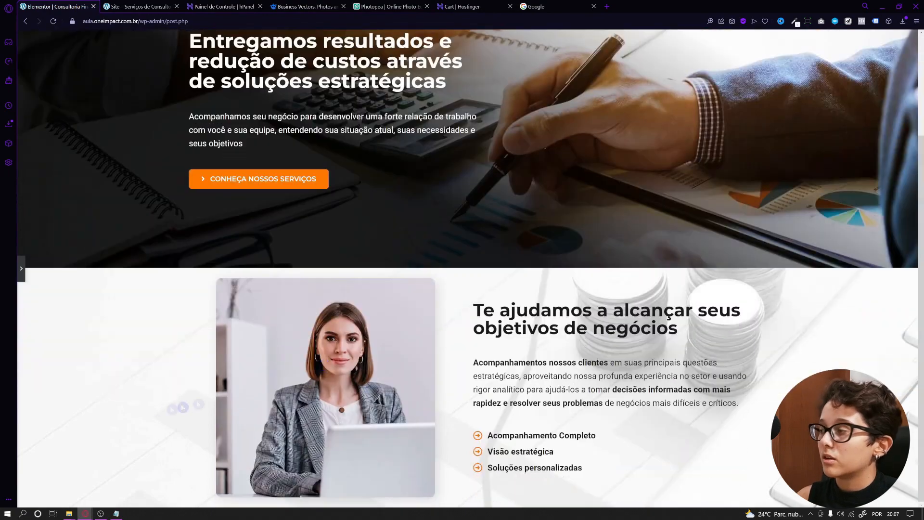
{"action": "left_click", "coordinate": [21, 268]}
{"action": "left_click", "coordinate": [129, 288]}
{"action": "scroll", "coordinate": [267, 411], "scroll_direction": "down", "scroll_amount": 3}
{"action": "scroll", "coordinate": [264, 410], "scroll_direction": "up", "scroll_amount": 1}
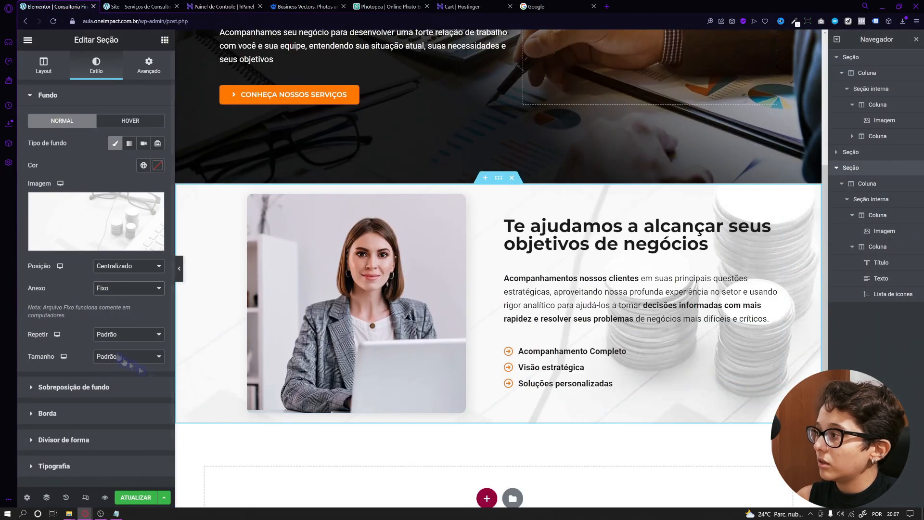
Step: Set the section background image's attachment to Rolagem and preview how it scrolls with the page
{"action": "left_click", "coordinate": [103, 289]}
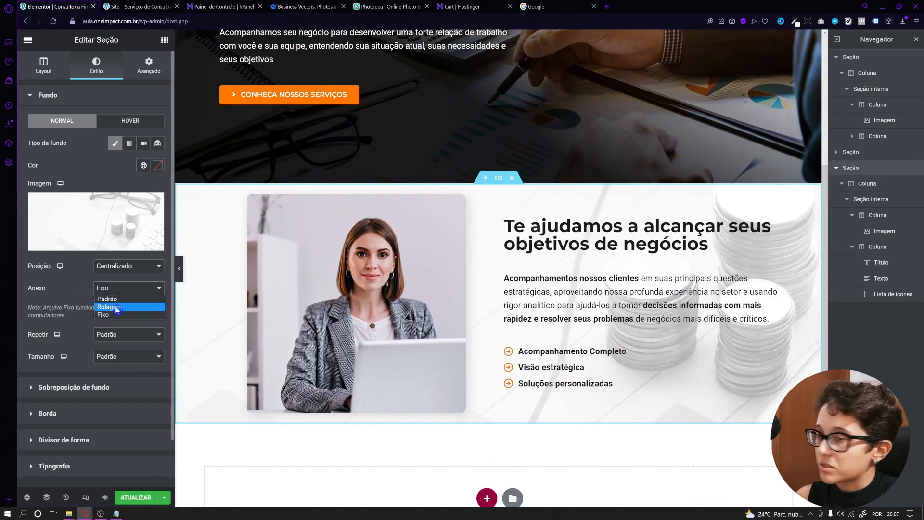
{"action": "left_click", "coordinate": [116, 308]}
{"action": "scroll", "coordinate": [262, 426], "scroll_direction": "up", "scroll_amount": 1}
{"action": "scroll", "coordinate": [262, 426], "scroll_direction": "down", "scroll_amount": 3}
{"action": "scroll", "coordinate": [262, 426], "scroll_direction": "up", "scroll_amount": 1}
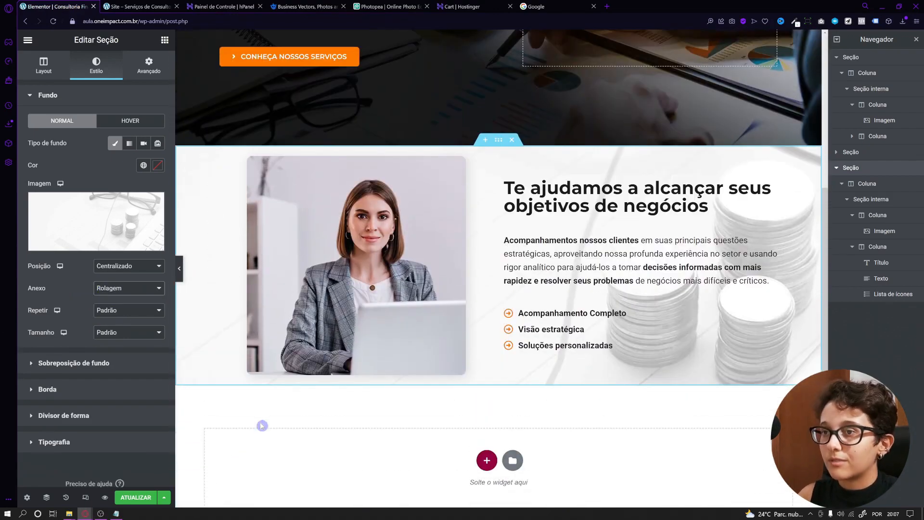
{"action": "scroll", "coordinate": [262, 426], "scroll_direction": "up", "scroll_amount": 1}
{"action": "left_click", "coordinate": [179, 268]}
{"action": "scroll", "coordinate": [124, 345], "scroll_direction": "up", "scroll_amount": 3}
{"action": "scroll", "coordinate": [124, 345], "scroll_direction": "down", "scroll_amount": 3}
{"action": "left_click", "coordinate": [22, 267]}
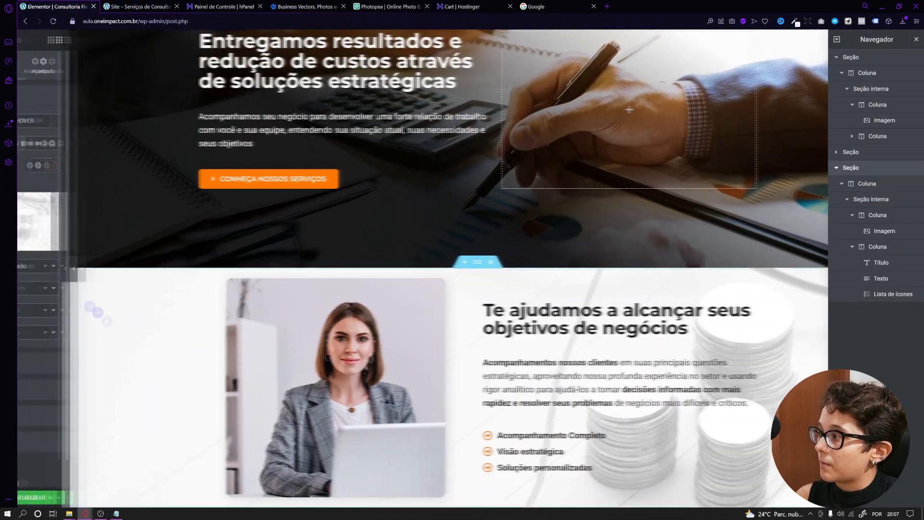
Step: Set the section's background image to Não repetir and its size to Preenchimento completo
{"action": "left_click", "coordinate": [107, 312]}
{"action": "left_click", "coordinate": [123, 329]}
{"action": "left_click", "coordinate": [125, 333]}
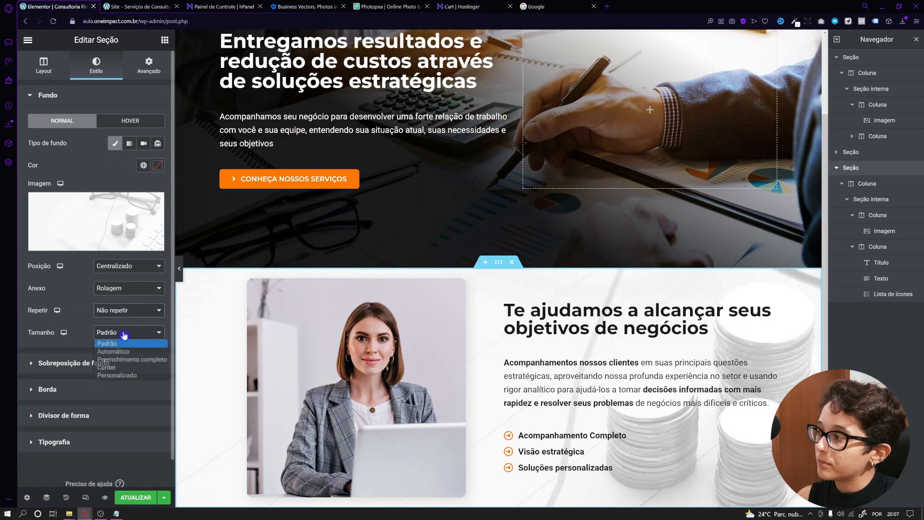
{"action": "left_click", "coordinate": [126, 359]}
{"action": "scroll", "coordinate": [426, 421], "scroll_direction": "down", "scroll_amount": 3}
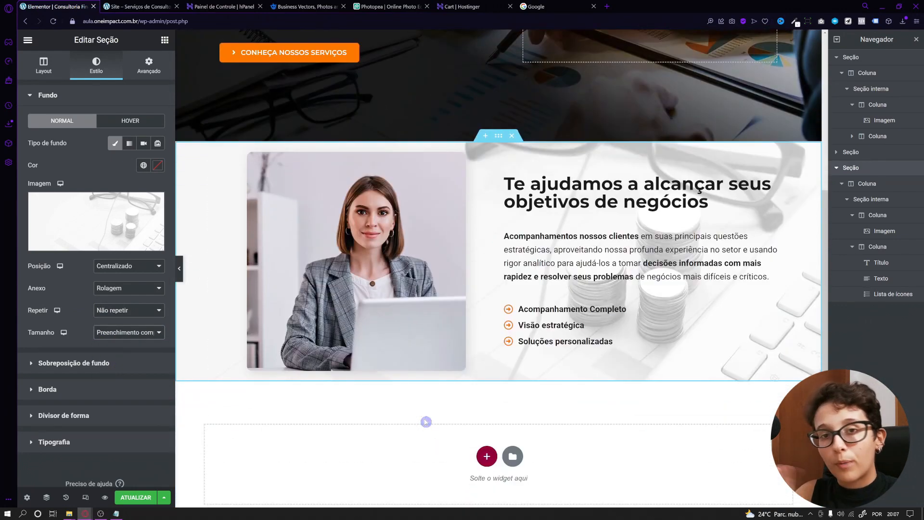
{"action": "scroll", "coordinate": [413, 423], "scroll_direction": "up", "scroll_amount": 1}
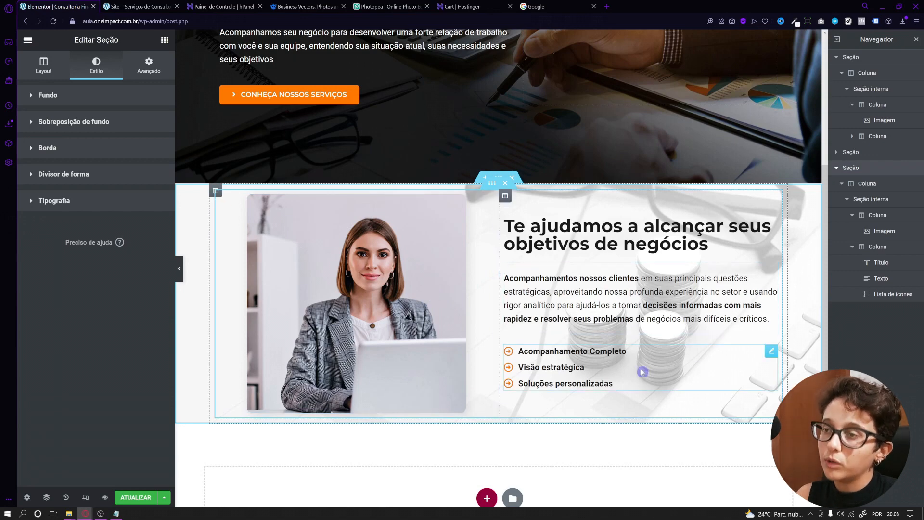
Step: Add a classic white background overlay at 0.63 opacity to the section and preview the page without the editing panels
{"action": "left_click", "coordinate": [115, 130]}
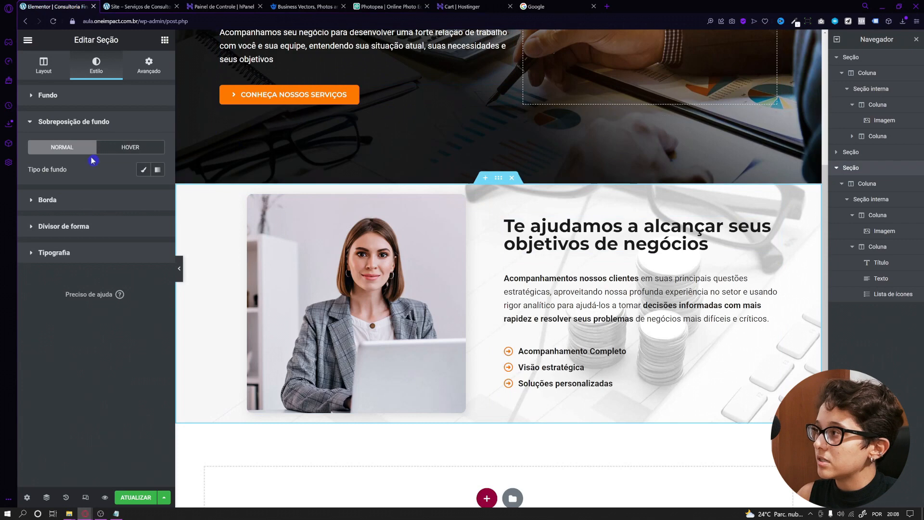
{"action": "left_click", "coordinate": [139, 171]}
{"action": "left_click", "coordinate": [162, 194]}
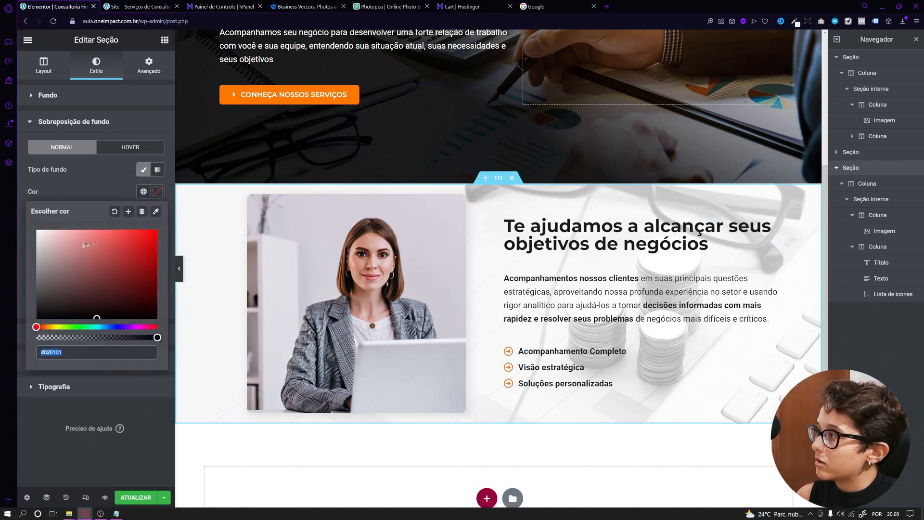
{"action": "left_click_drag", "start_coordinate": [67, 265], "coordinate": [34, 229]}
{"action": "left_click", "coordinate": [99, 195]}
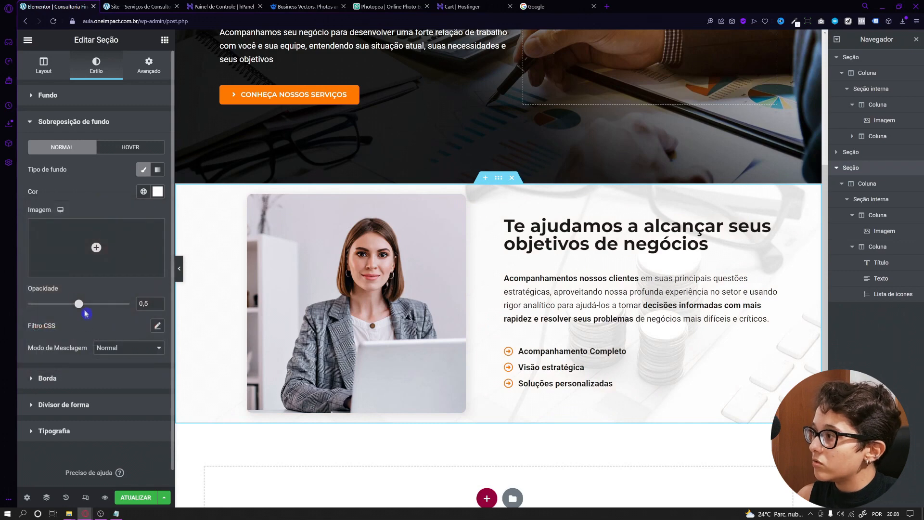
{"action": "mouse_move", "coordinate": [85, 306]}
{"action": "left_mouse_down"}
{"action": "mouse_move", "coordinate": [112, 304]}
{"action": "mouse_move", "coordinate": [88, 304]}
{"action": "left_mouse_up"}
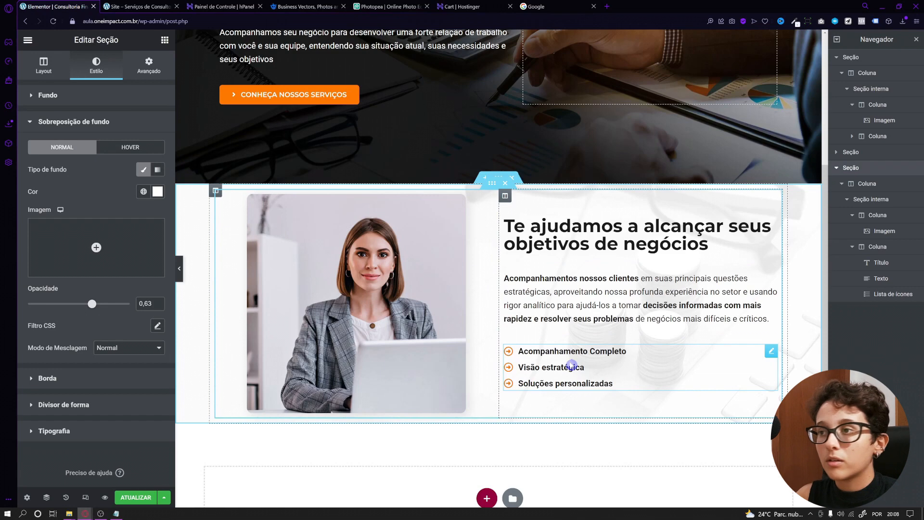
{"action": "left_click", "coordinate": [78, 123]}
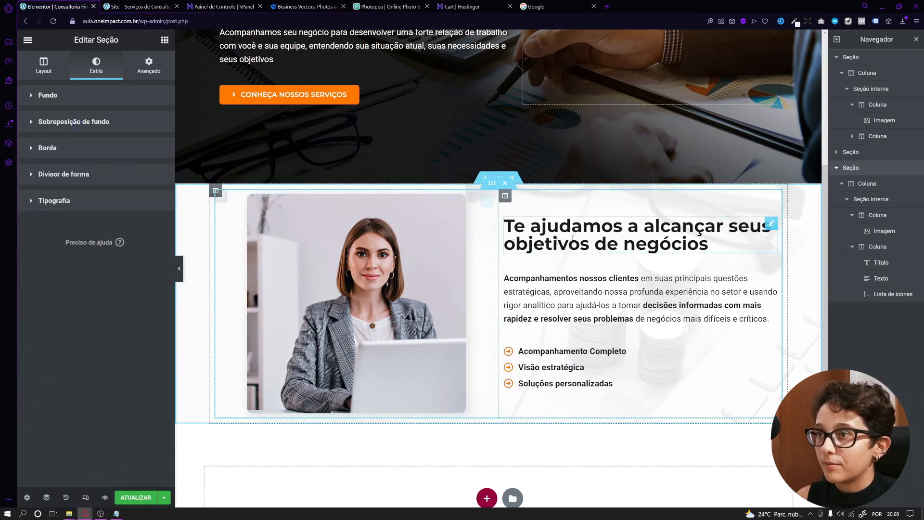
{"action": "left_click", "coordinate": [179, 268]}
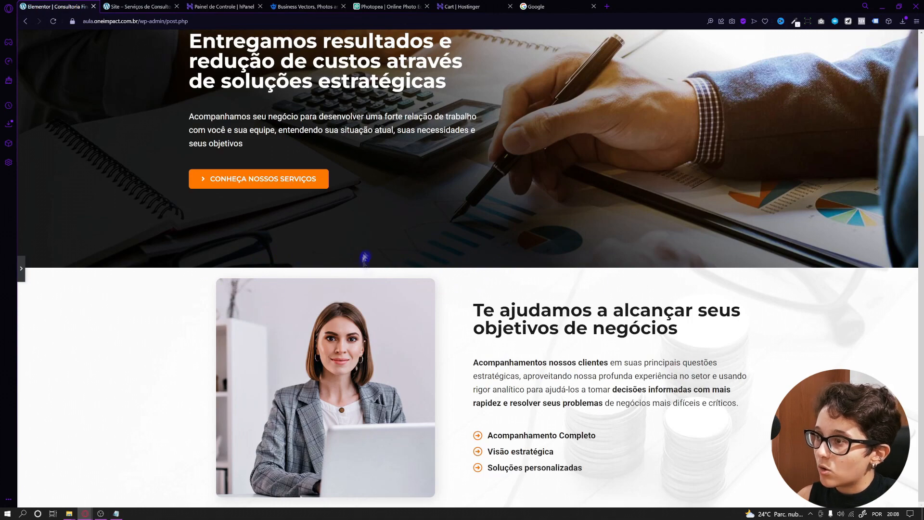
{"action": "left_click", "coordinate": [21, 268]}
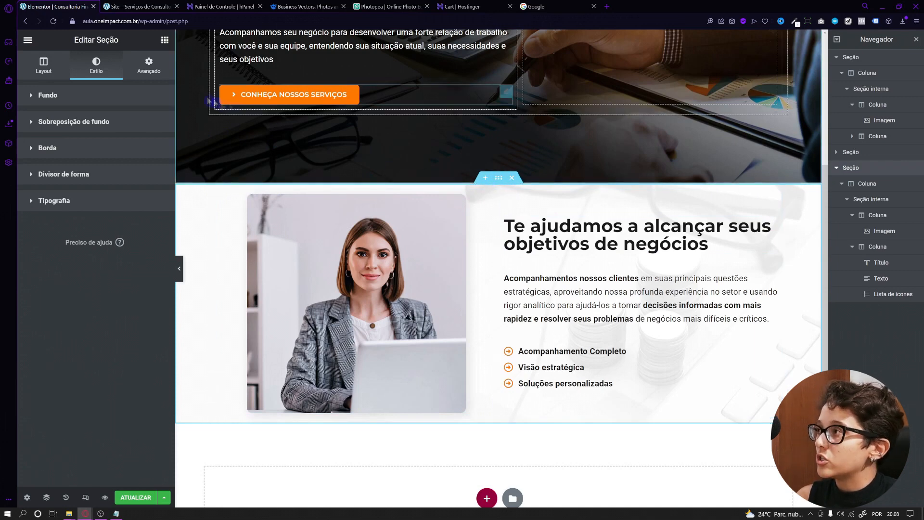
Step: Unlink the section's padding, set its top and bottom values to 40 px, and preview the page
{"action": "left_click", "coordinate": [136, 72]}
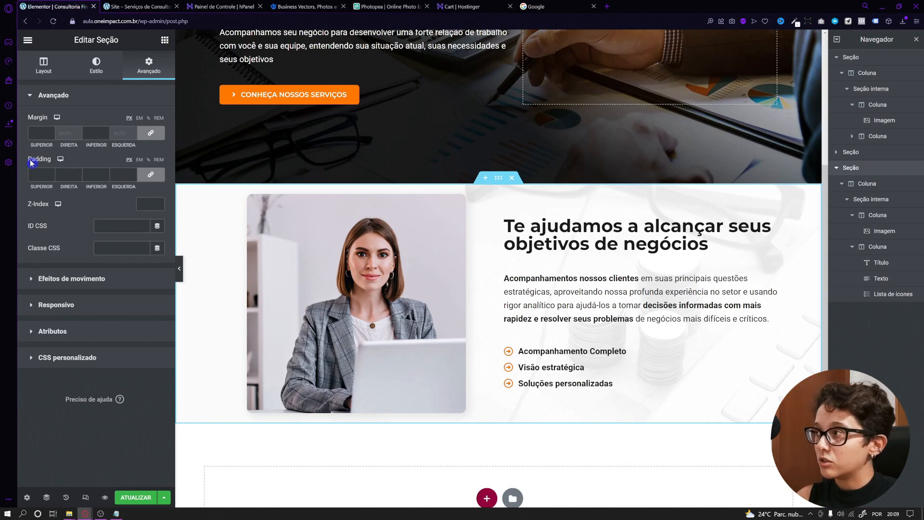
{"action": "left_click", "coordinate": [151, 175]}
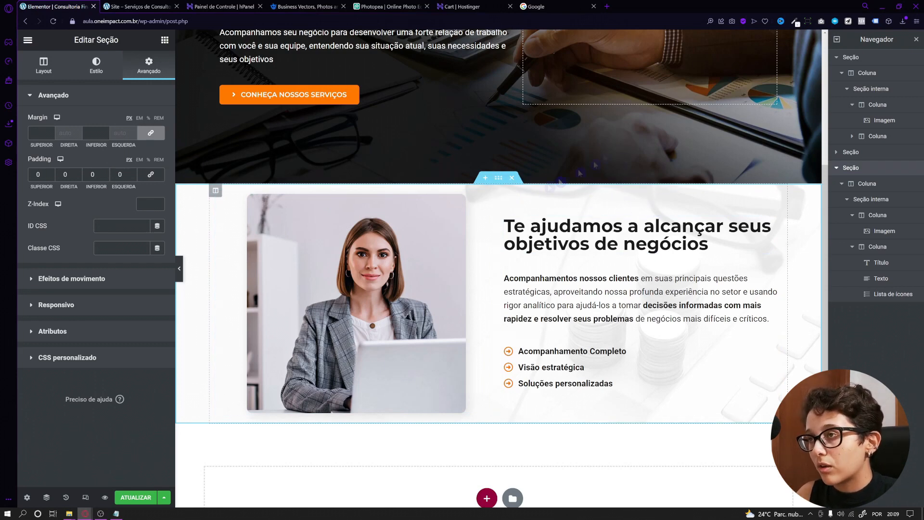
{"action": "left_click", "coordinate": [34, 176]}
{"action": "type", "text": "4"}
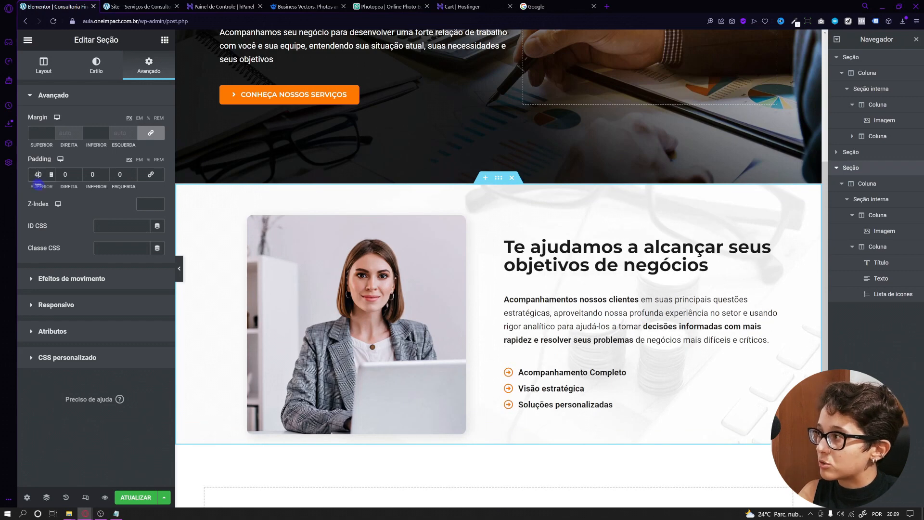
{"action": "left_click", "coordinate": [91, 175]}
{"action": "type", "text": "4"}
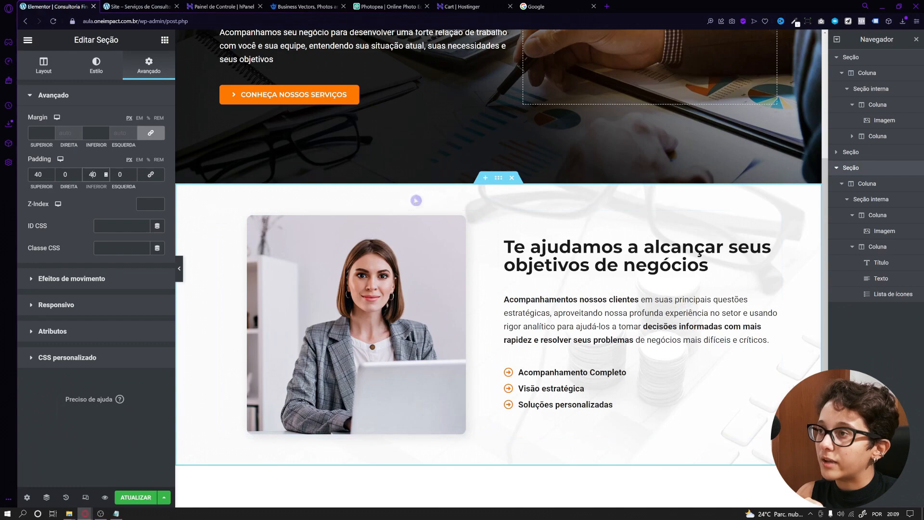
{"action": "left_click", "coordinate": [179, 268]}
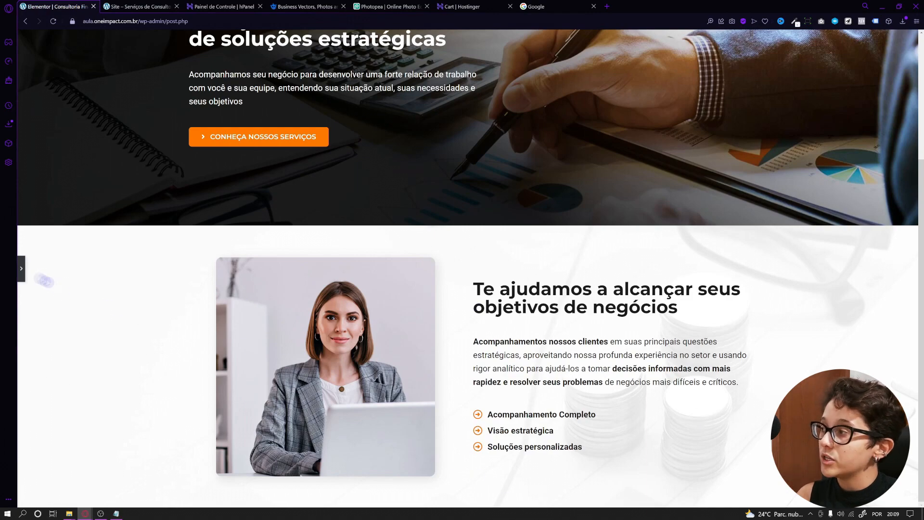
{"action": "left_click", "coordinate": [21, 268]}
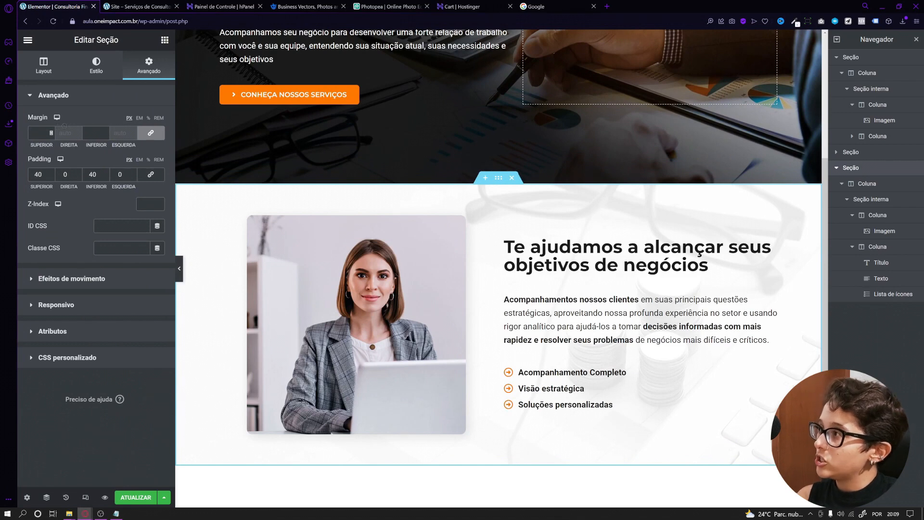
Step: Try top margins of 80 and 100 px on the section with a preview, and reset the top margin to 0
{"action": "left_click", "coordinate": [150, 132]}
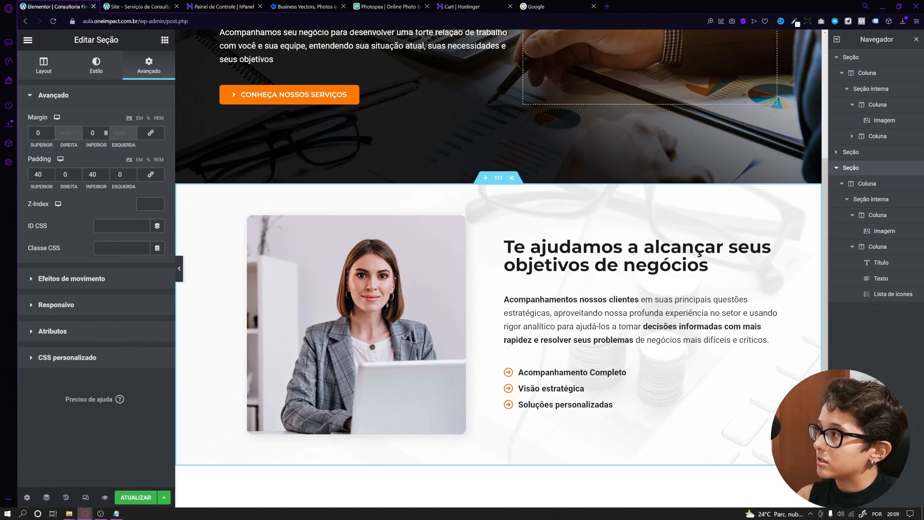
{"action": "left_click", "coordinate": [36, 132]}
{"action": "type", "text": "8"}
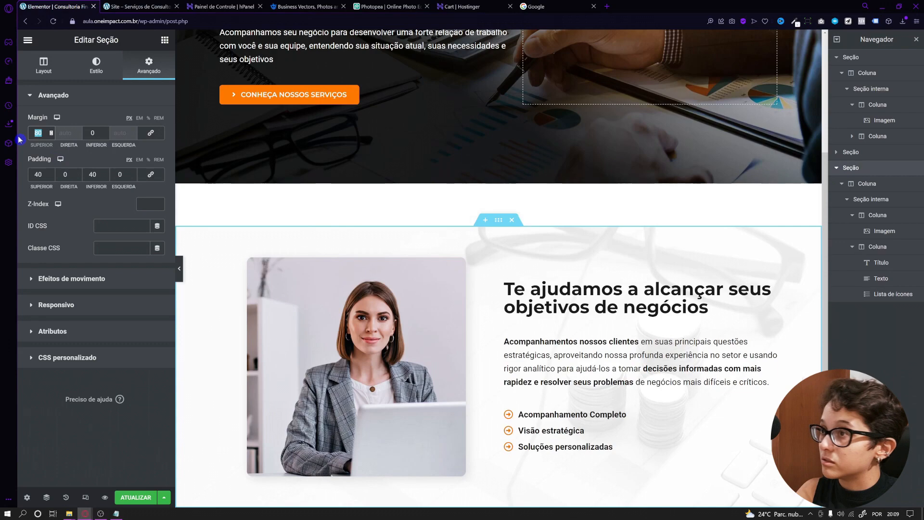
{"action": "type", "text": "100"}
{"action": "key", "text": "ctrl+p"}
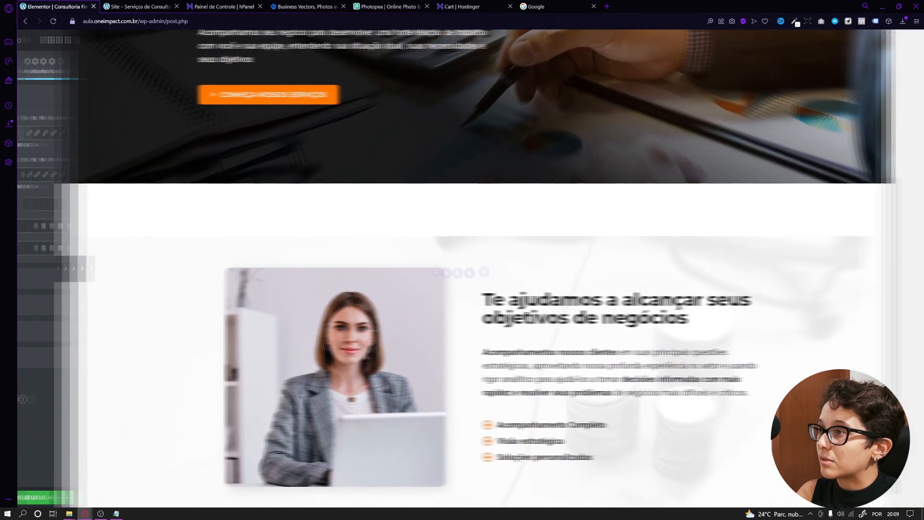
{"action": "left_click", "coordinate": [22, 274]}
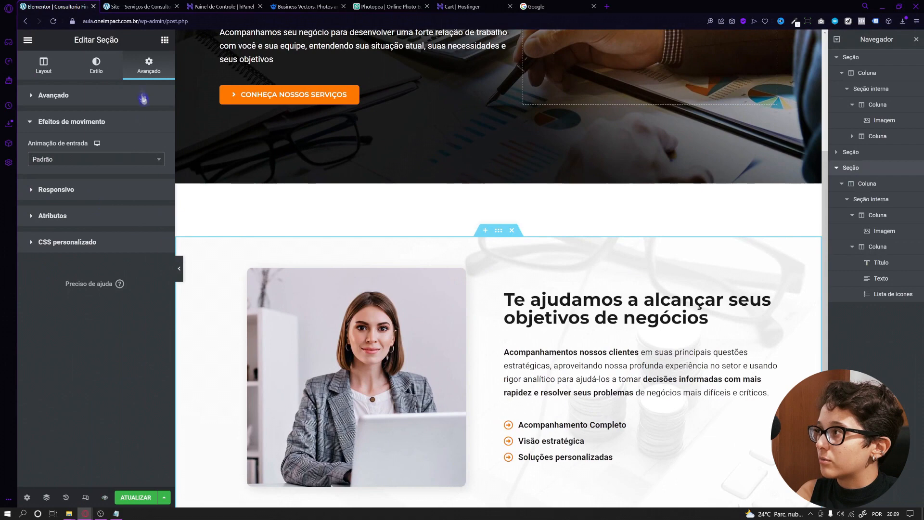
{"action": "left_click", "coordinate": [99, 95]}
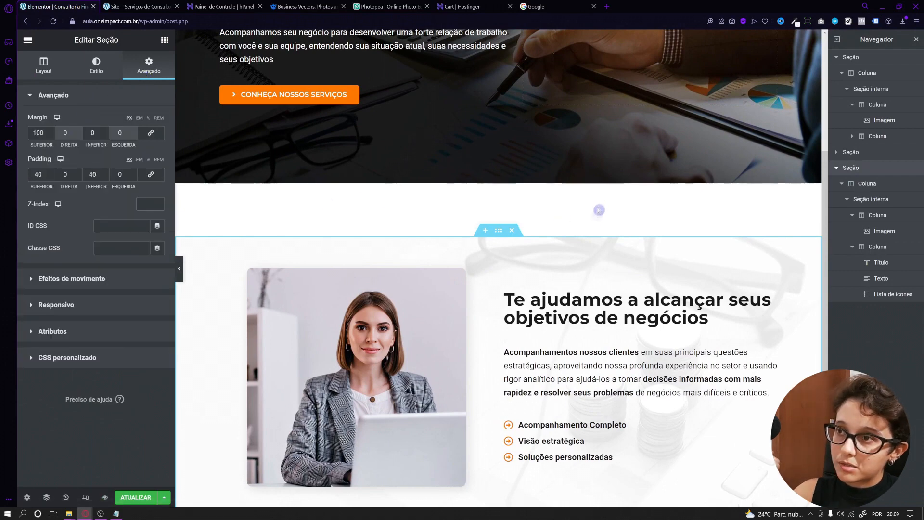
{"action": "double_click", "coordinate": [46, 135]}
{"action": "type", "text": "0"}
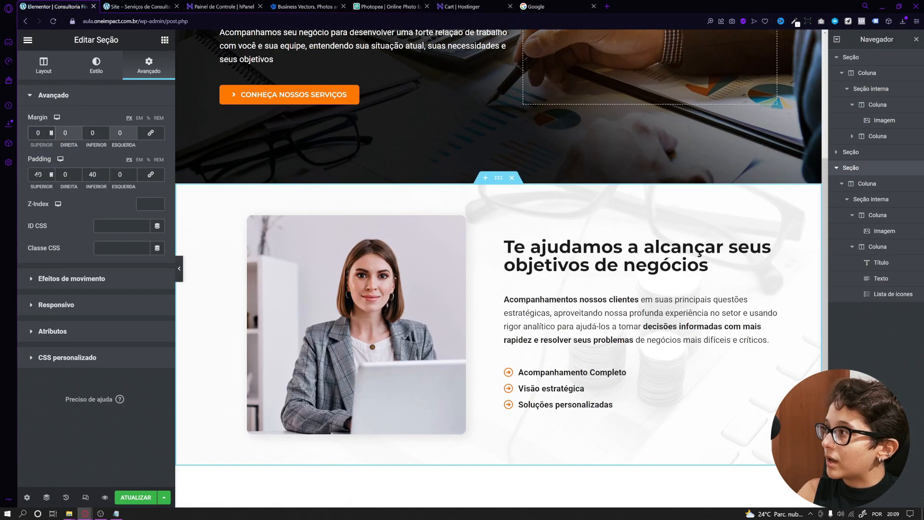
Step: Try a top padding of 100 px on the section and return it to 40 px
{"action": "double_click", "coordinate": [37, 175]}
{"action": "type", "text": "1000"}
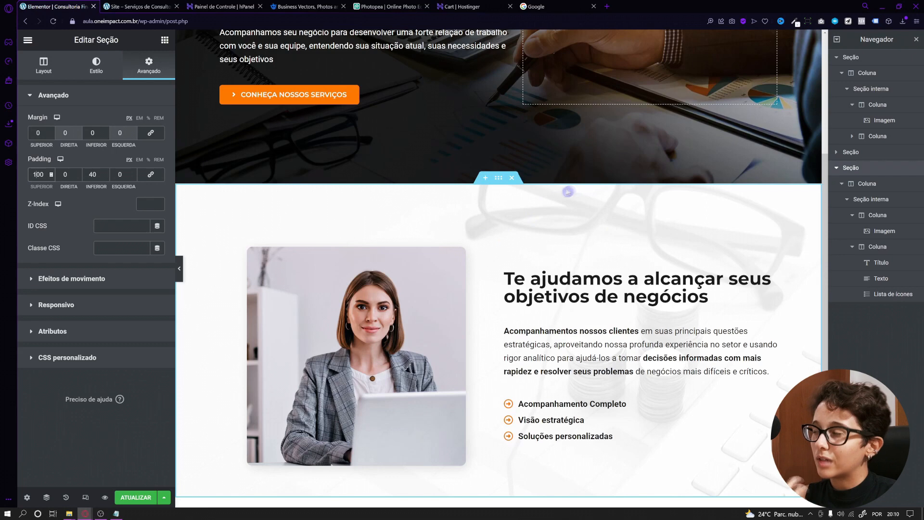
{"action": "type", "text": "40"}
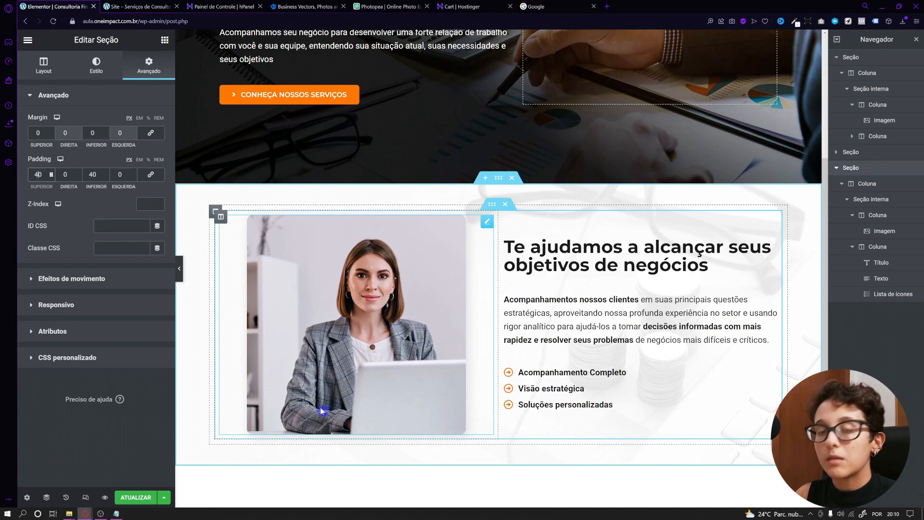
Step: Update the page to save the changes
{"action": "left_click", "coordinate": [149, 497]}
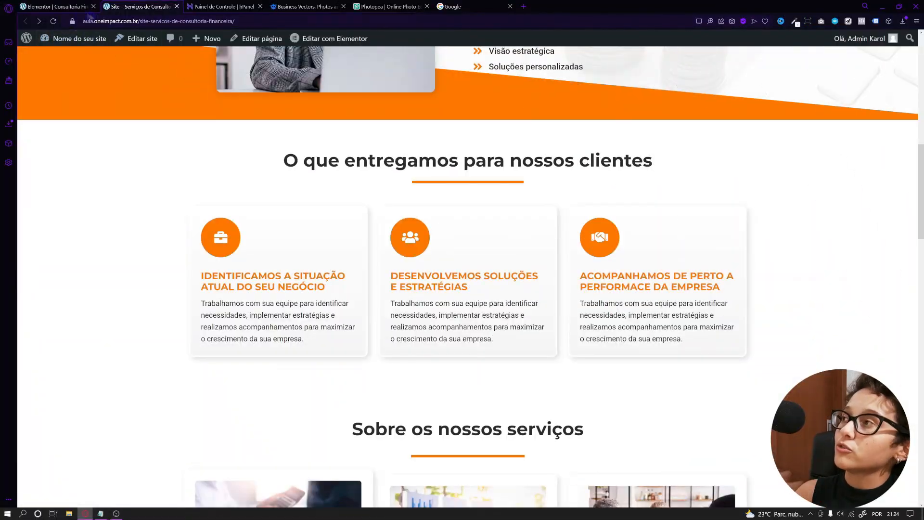
Step: Back in the Elementor editor, add a single-column section below the about section, 1100 wide with a minimum height of 400 px
{"action": "left_click", "coordinate": [61, 7]}
{"action": "scroll", "coordinate": [481, 385], "scroll_direction": "down", "scroll_amount": 1}
{"action": "left_click", "coordinate": [483, 417]}
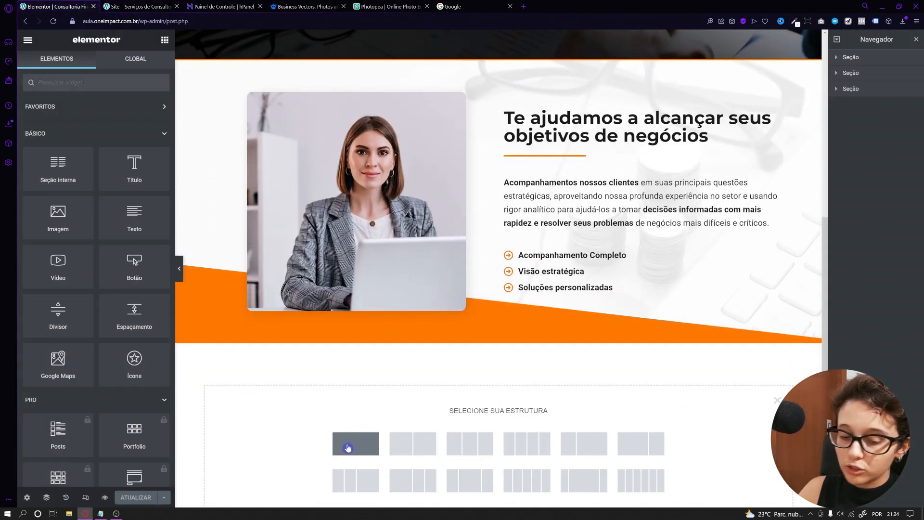
{"action": "left_click", "coordinate": [347, 447]}
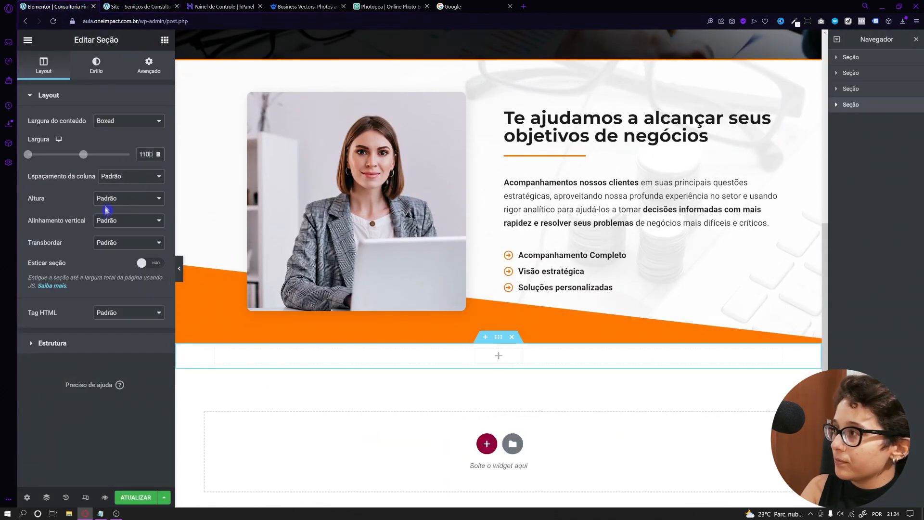
{"action": "left_click", "coordinate": [107, 200]}
{"action": "left_click", "coordinate": [132, 233]}
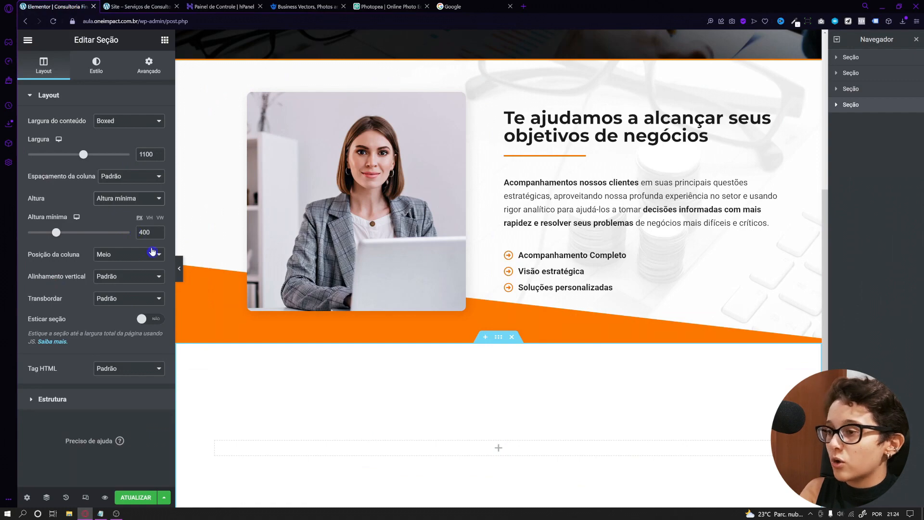
{"action": "scroll", "coordinate": [288, 351], "scroll_direction": "down", "scroll_amount": 2}
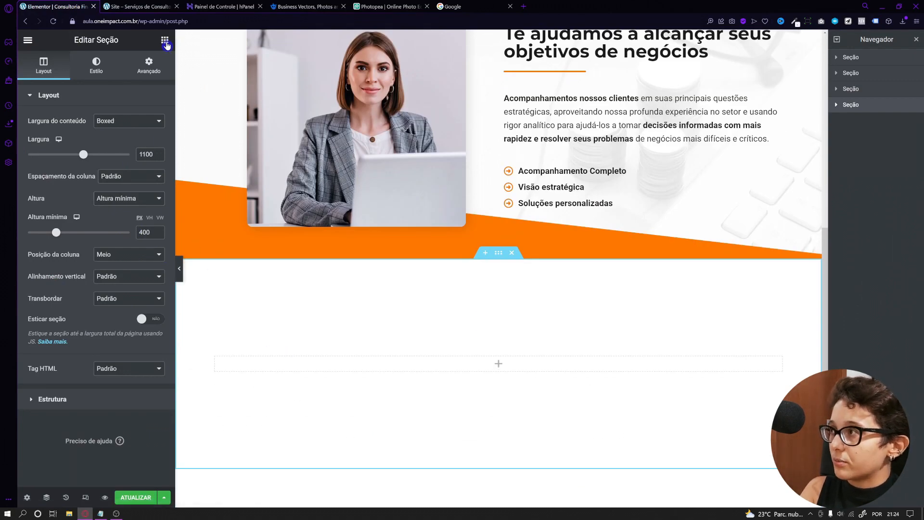
Step: Copy the heading "Te ajudamos a alcançar seus objetivos de negócios" and paste it into the new section's empty column
{"action": "left_click", "coordinate": [165, 40]}
{"action": "scroll", "coordinate": [281, 356], "scroll_direction": "down", "scroll_amount": 2}
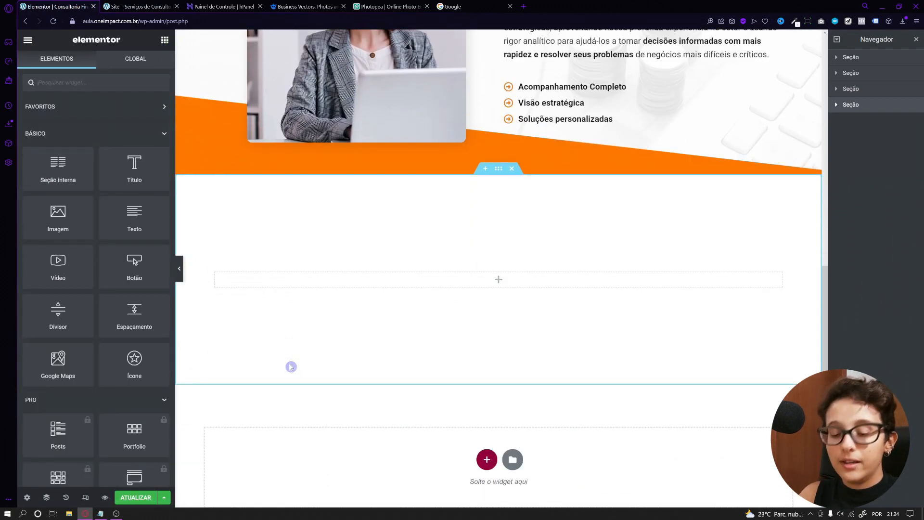
{"action": "scroll", "coordinate": [333, 363], "scroll_direction": "up", "scroll_amount": 3}
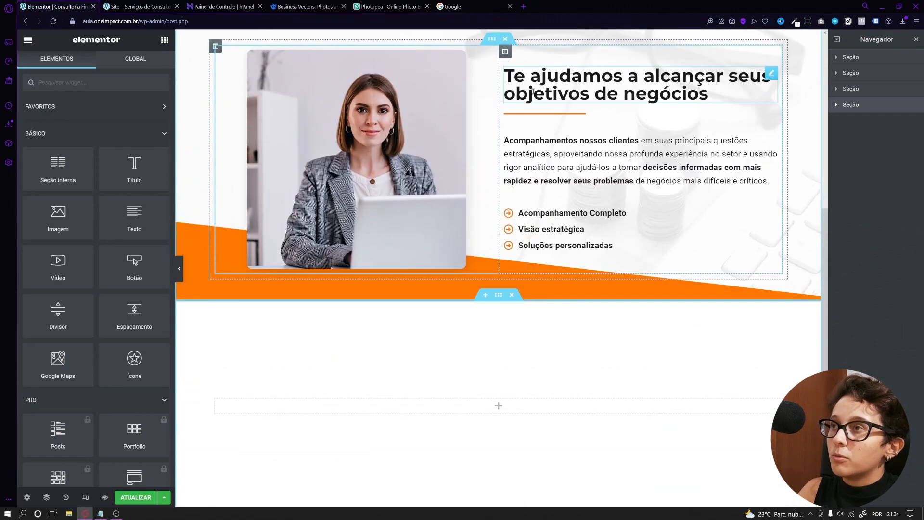
{"action": "right_click", "coordinate": [535, 97]}
{"action": "right_click", "coordinate": [518, 89]}
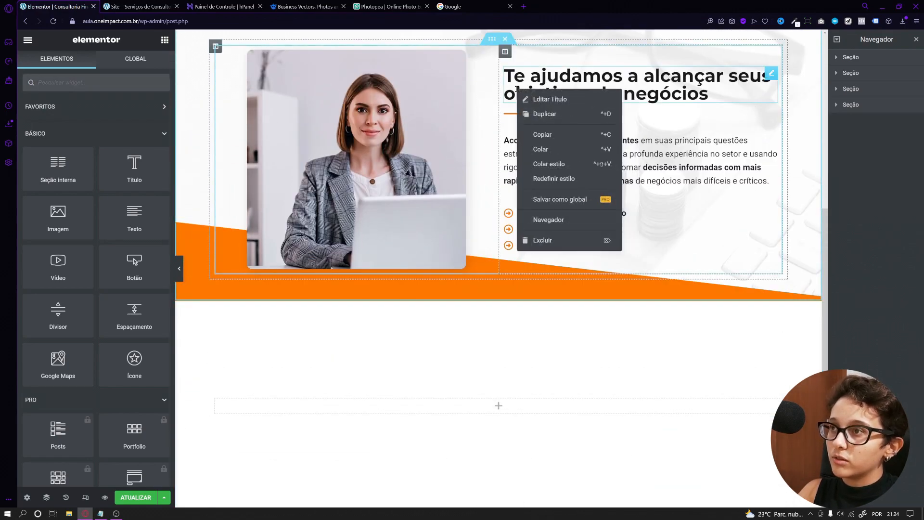
{"action": "right_click", "coordinate": [655, 87]}
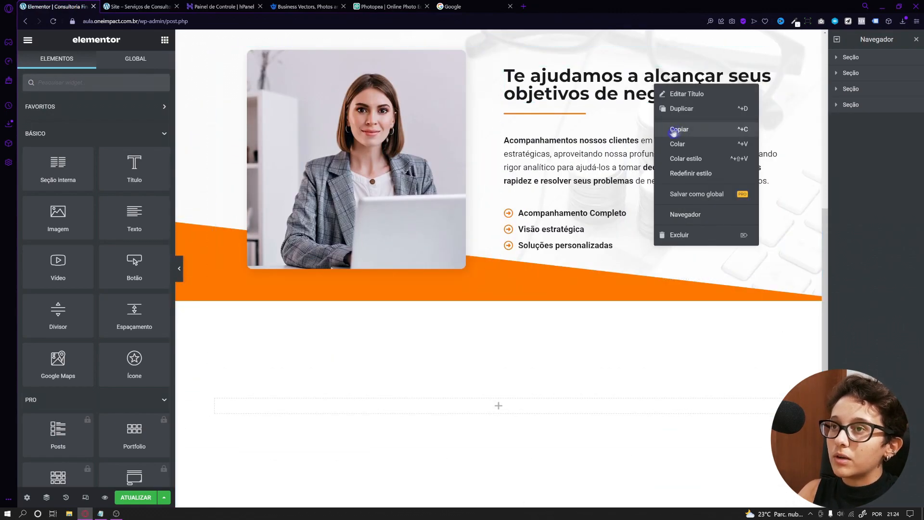
{"action": "left_click", "coordinate": [674, 130]}
{"action": "scroll", "coordinate": [464, 361], "scroll_direction": "down", "scroll_amount": 2}
{"action": "right_click", "coordinate": [463, 324]}
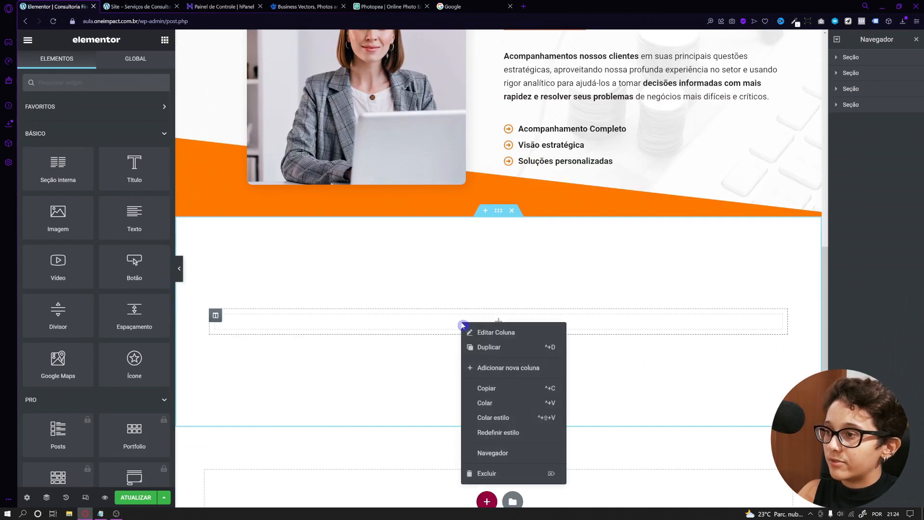
{"action": "left_click", "coordinate": [482, 403]}
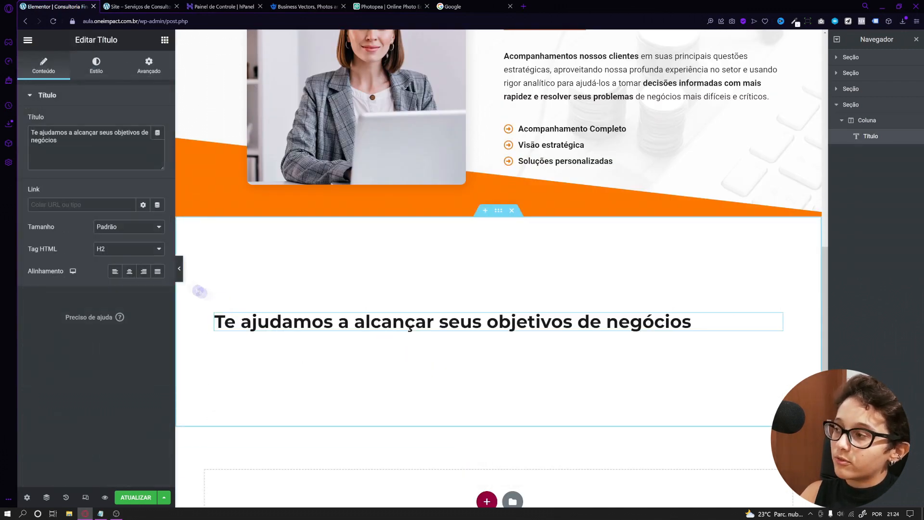
Step: Centre the pasted heading and replace its text with "O que entregamos para nossos clientes" copied from the reference site
{"action": "left_click", "coordinate": [129, 271]}
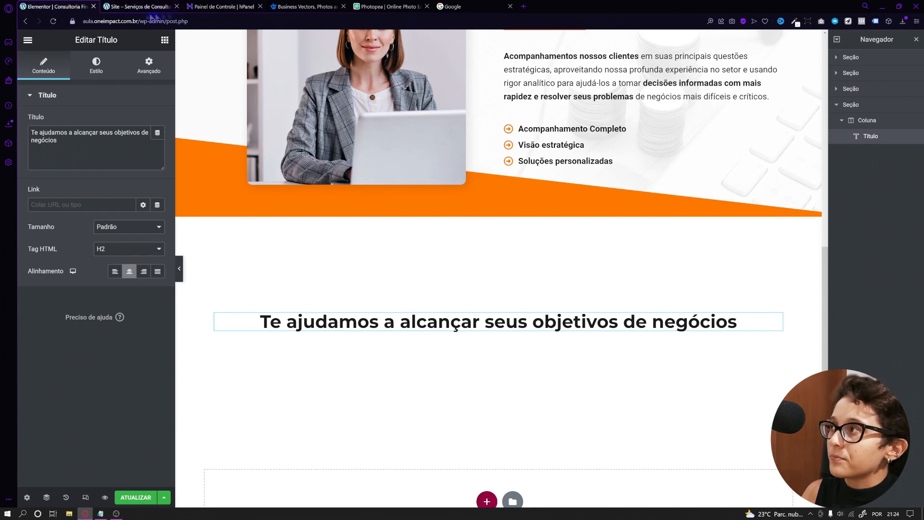
{"action": "left_click", "coordinate": [138, 6]}
{"action": "left_click_drag", "start_coordinate": [284, 160], "coordinate": [649, 164]}
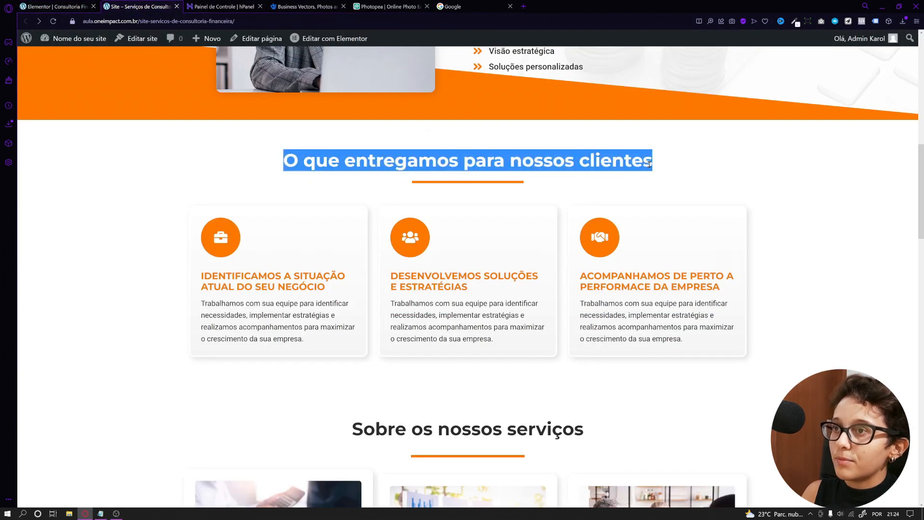
{"action": "right_click", "coordinate": [624, 163]}
{"action": "left_click", "coordinate": [640, 192]}
{"action": "left_click", "coordinate": [54, 6]}
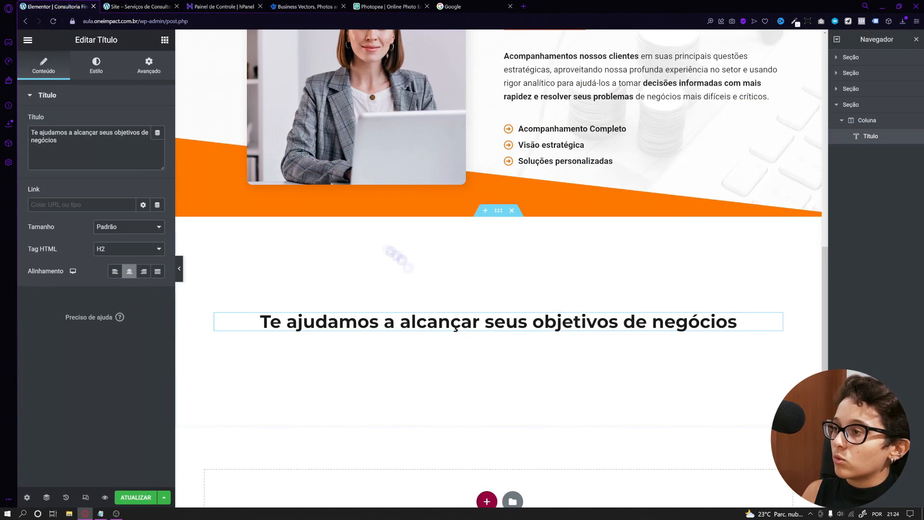
{"action": "triple_click", "coordinate": [53, 140]}
{"action": "right_click", "coordinate": [57, 138]}
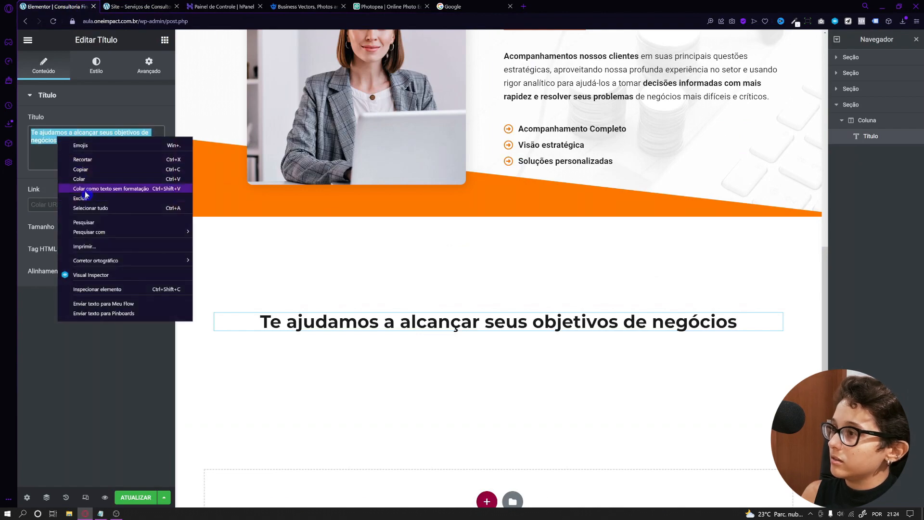
{"action": "left_click", "coordinate": [85, 191]}
Step: Copy the orange divider from the about section and paste it below the heading "O que entregamos para nossos clientes"
{"action": "scroll", "coordinate": [556, 117], "scroll_direction": "up", "scroll_amount": 2}
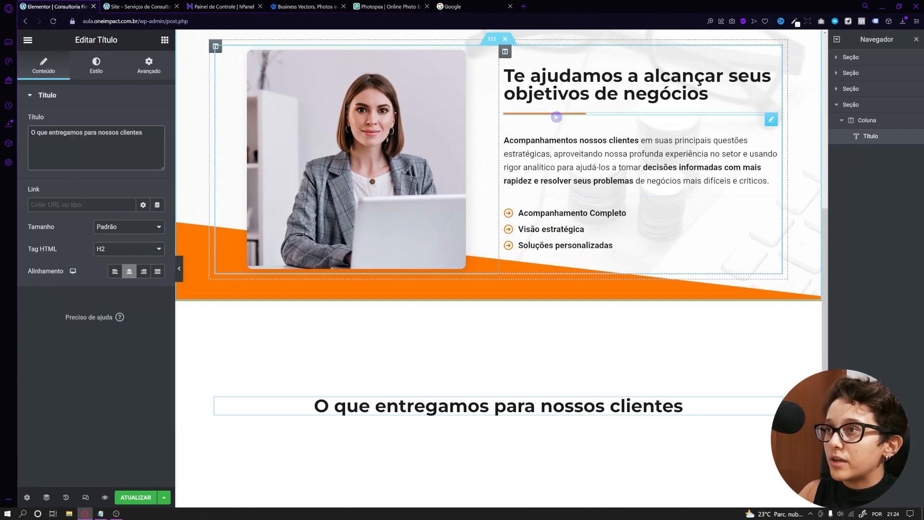
{"action": "right_click", "coordinate": [555, 114]}
{"action": "left_click", "coordinate": [570, 158]}
{"action": "scroll", "coordinate": [491, 212], "scroll_direction": "down", "scroll_amount": 3}
{"action": "right_click", "coordinate": [435, 279]}
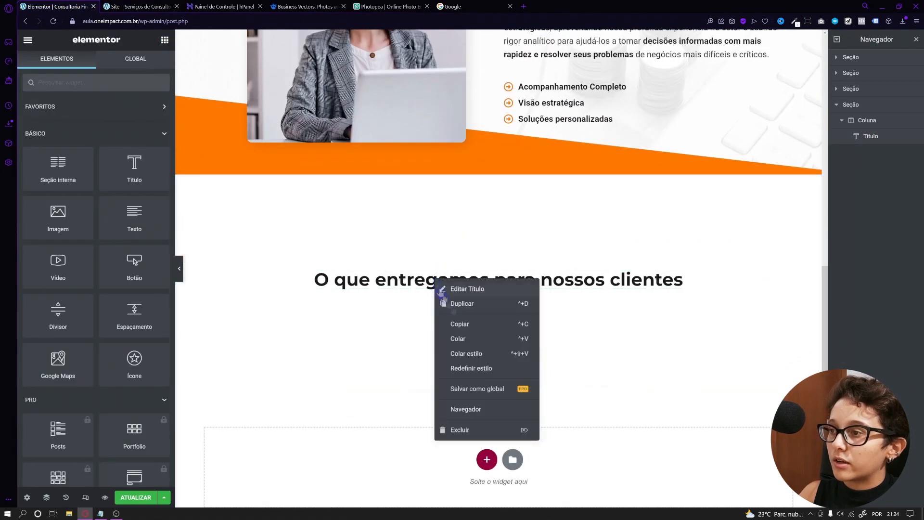
{"action": "left_click", "coordinate": [460, 340]}
Step: Centre the pasted divider, set its width to 20%, and check the section at full page width
{"action": "left_click", "coordinate": [144, 180]}
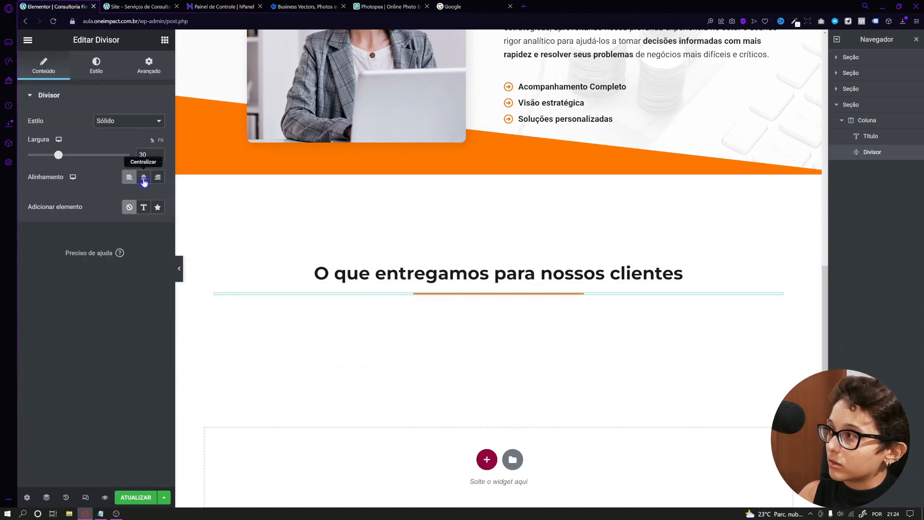
{"action": "type", "text": "2"}
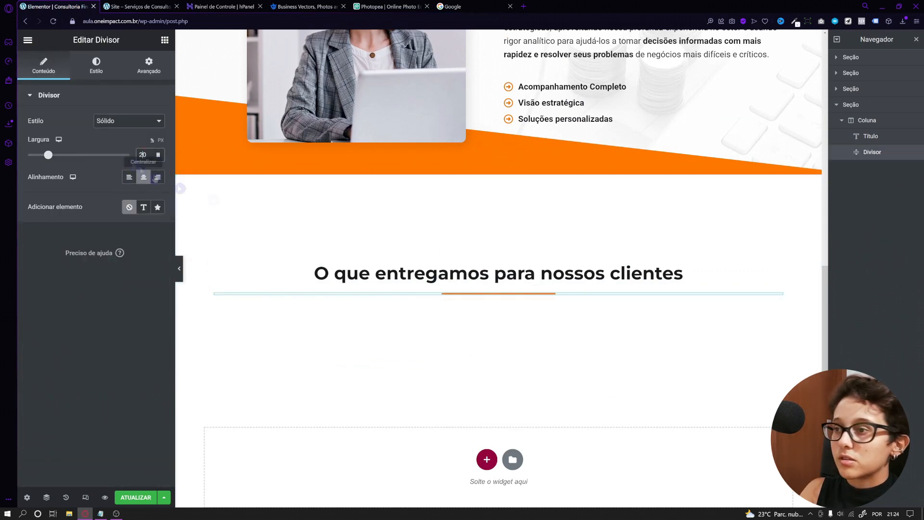
{"action": "left_click", "coordinate": [179, 268]}
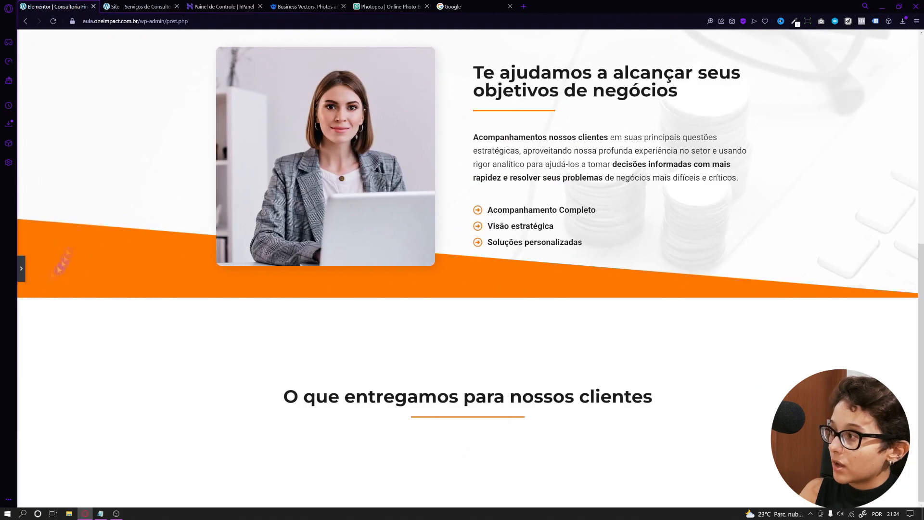
{"action": "left_click", "coordinate": [22, 280]}
Step: After checking the card layout on the reference site, add an inner section below the divider and duplicate a column to make three
{"action": "left_click", "coordinate": [134, 7]}
{"action": "left_click", "coordinate": [303, 218]}
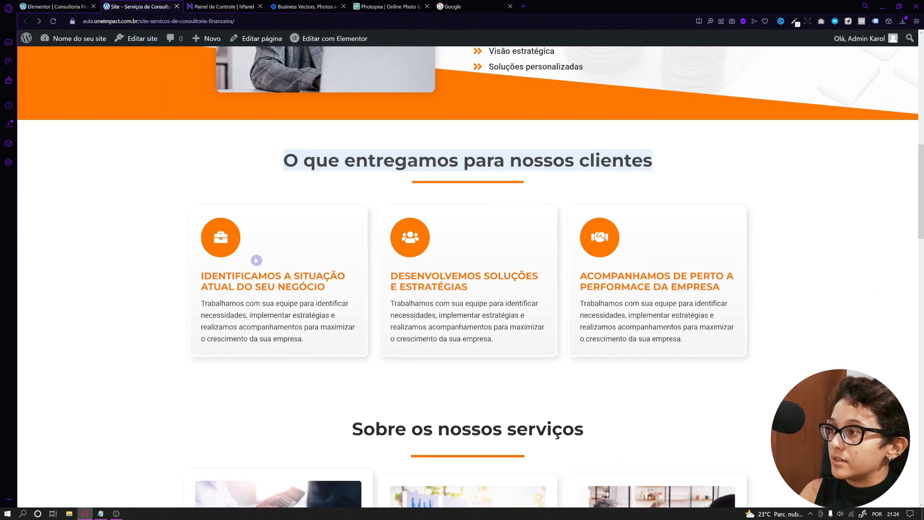
{"action": "left_click", "coordinate": [56, 7]}
{"action": "left_click", "coordinate": [164, 40]}
{"action": "left_click_drag", "start_coordinate": [58, 166], "coordinate": [472, 295]}
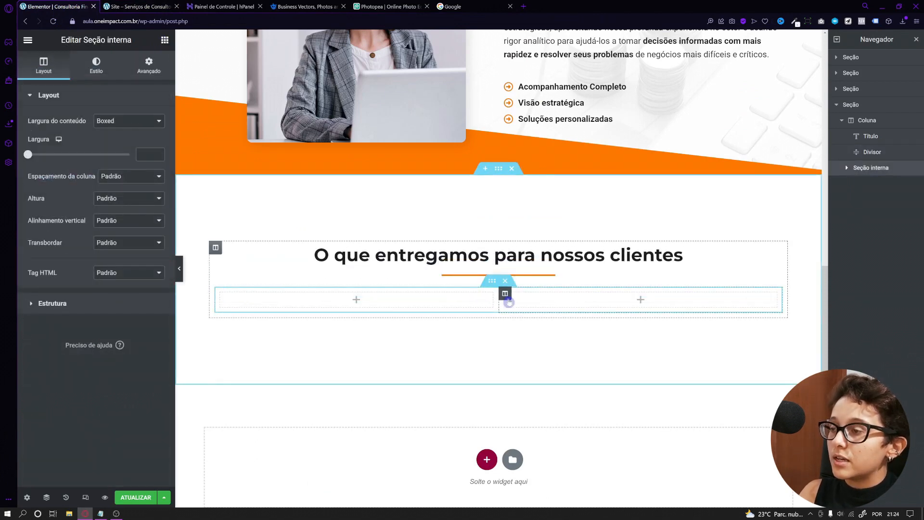
{"action": "right_click", "coordinate": [505, 295]}
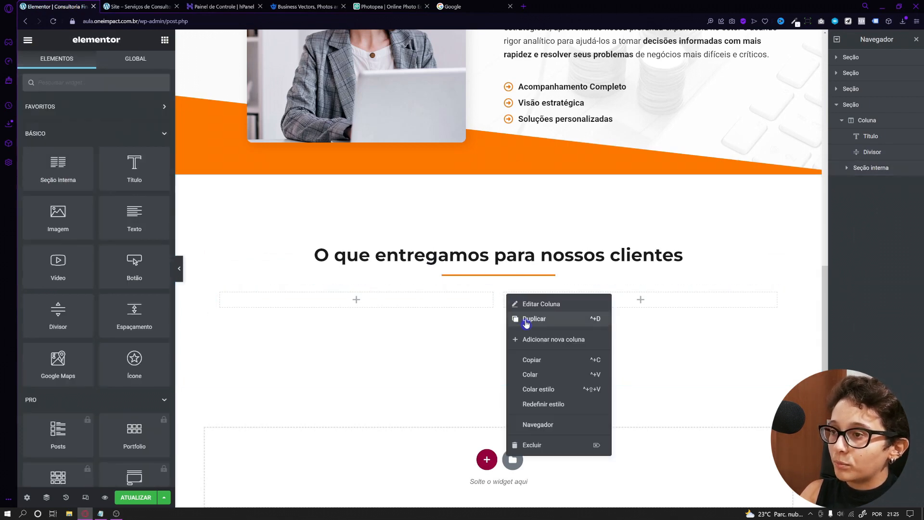
{"action": "left_click", "coordinate": [526, 320]}
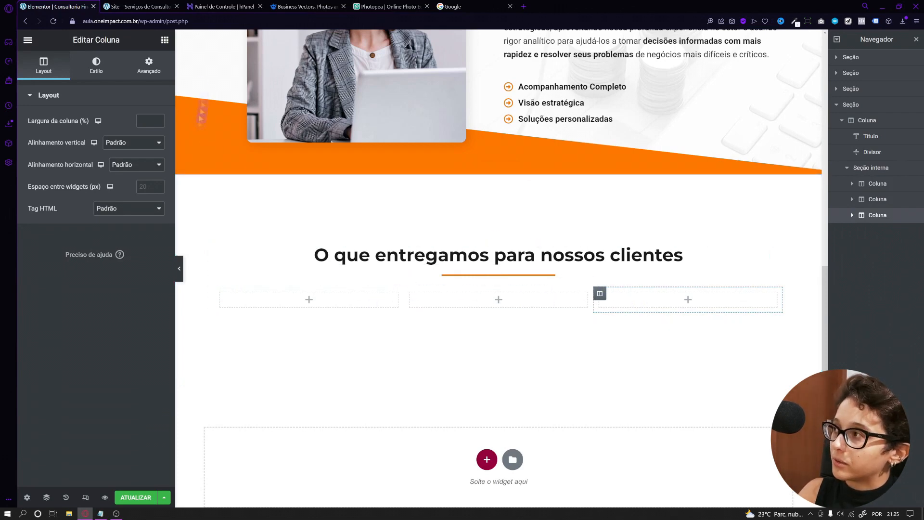
Step: Add the general icon box widget, with title and description, to the first column of the inner section
{"action": "left_click", "coordinate": [165, 40]}
{"action": "scroll", "coordinate": [133, 451], "scroll_direction": "down", "scroll_amount": 2}
{"action": "left_click_drag", "start_coordinate": [133, 373], "coordinate": [133, 374]}
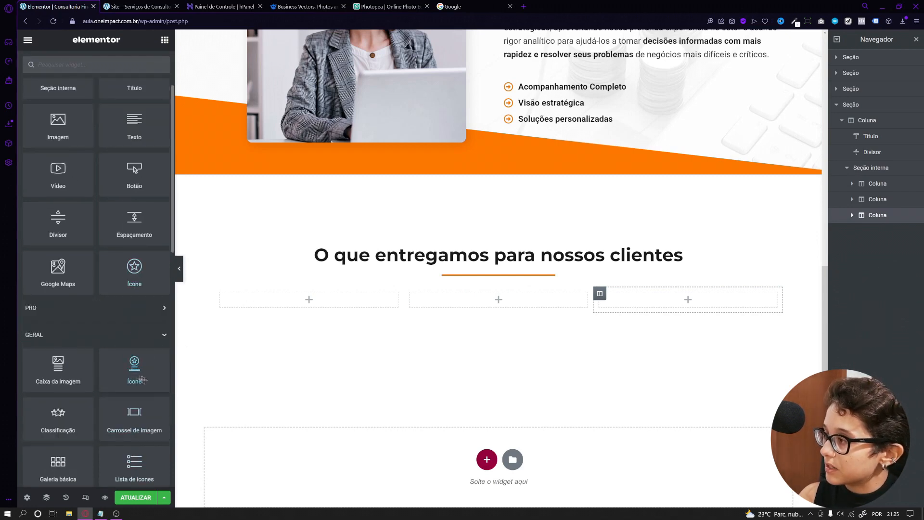
{"action": "left_click_drag", "start_coordinate": [135, 369], "coordinate": [322, 304]}
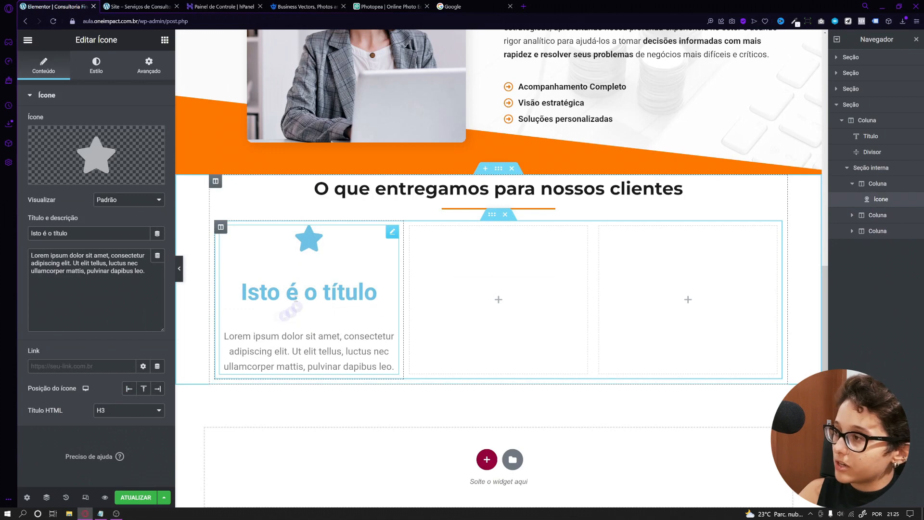
Step: Set the icon box title to "IDENTIFICAMOS A SITUAÇÃO ATUAL DO SEU NEGÓCIO", copied from the first card of the reference site
{"action": "left_click", "coordinate": [136, 8]}
{"action": "left_click_drag", "start_coordinate": [200, 278], "coordinate": [325, 288]}
{"action": "left_click", "coordinate": [271, 258]}
{"action": "left_click", "coordinate": [54, 7]}
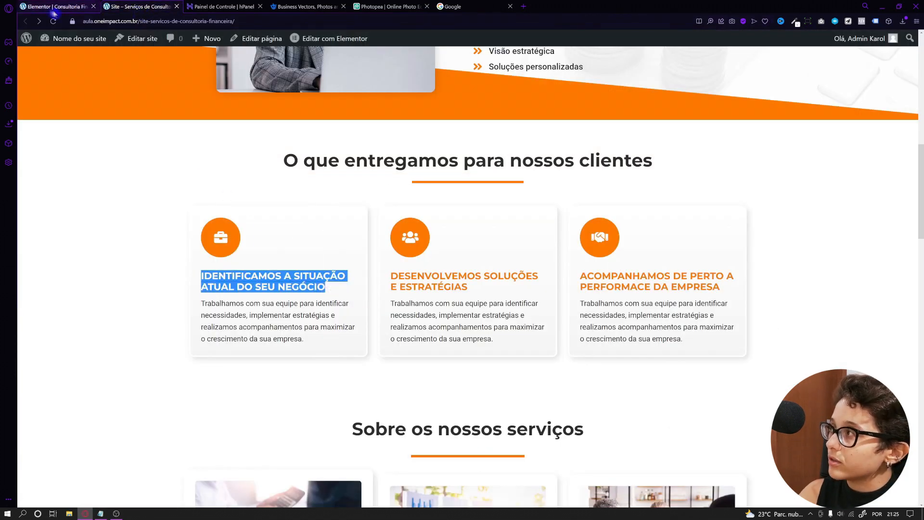
{"action": "key", "text": "ctrl+a"}
{"action": "right_click", "coordinate": [80, 238]}
{"action": "left_click", "coordinate": [103, 274]}
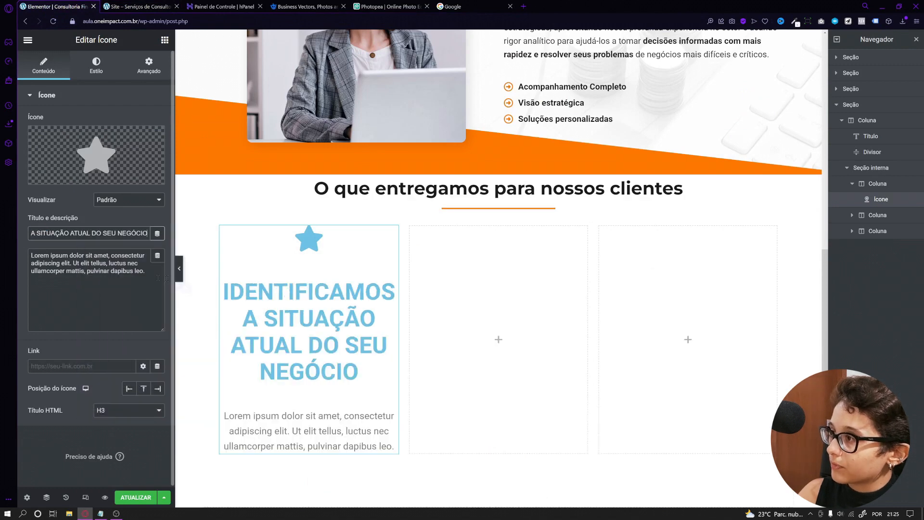
Step: Replace the icon box's placeholder description with the "Trabalhamos com sua equipe para identificar necessidades..." paragraph from the reference site's first card
{"action": "left_click", "coordinate": [140, 7]}
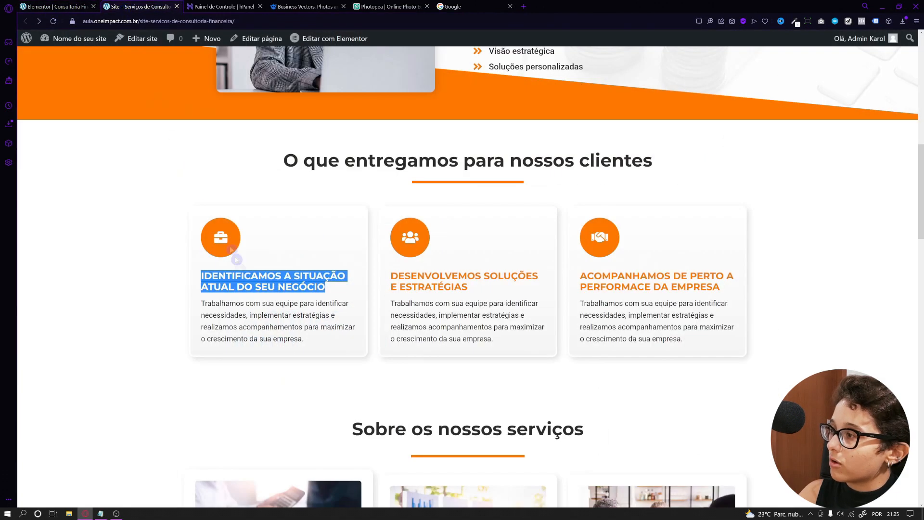
{"action": "left_click_drag", "start_coordinate": [203, 303], "coordinate": [317, 343]}
{"action": "left_click", "coordinate": [270, 283]}
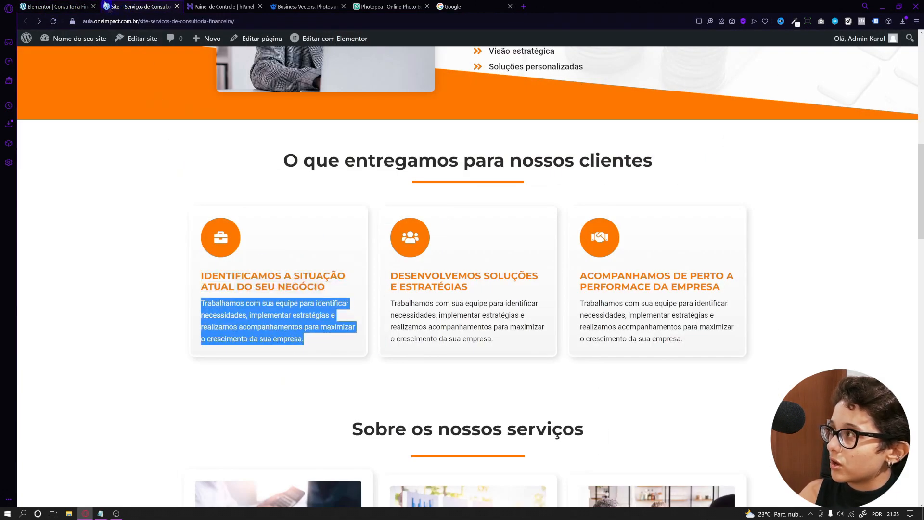
{"action": "left_click", "coordinate": [54, 6]}
{"action": "left_click", "coordinate": [70, 256]}
{"action": "key", "text": "ctrl+a"}
{"action": "right_click", "coordinate": [70, 257]}
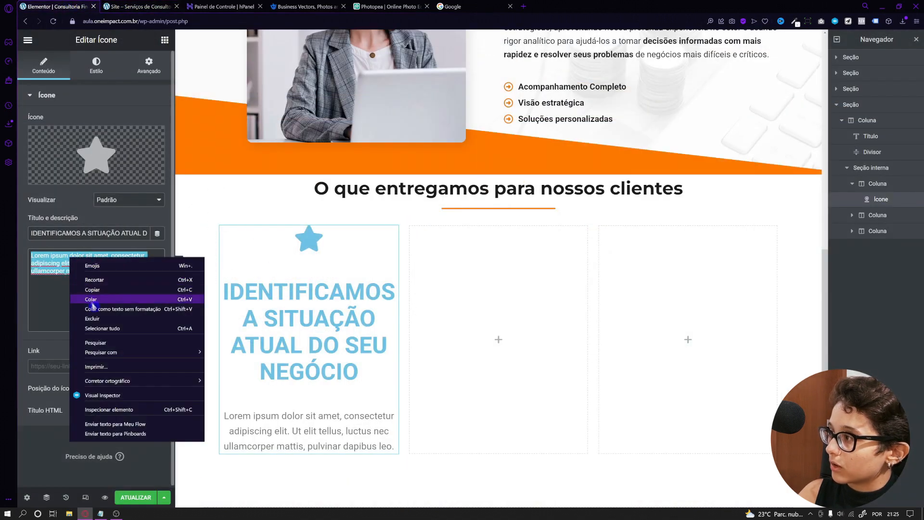
{"action": "left_click", "coordinate": [94, 308]}
Step: Set the icon box's view to Empilhado and its icon position to top, after trying the left position
{"action": "left_click", "coordinate": [97, 65]}
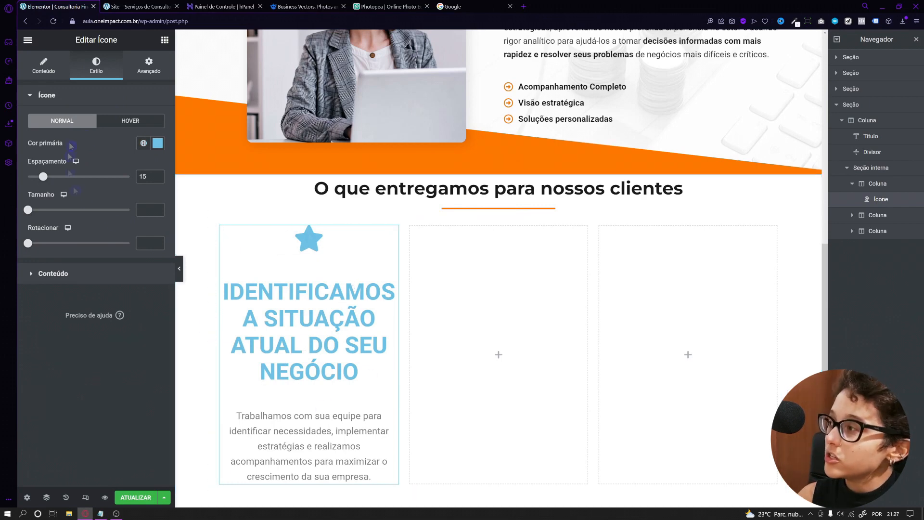
{"action": "left_click", "coordinate": [43, 64]}
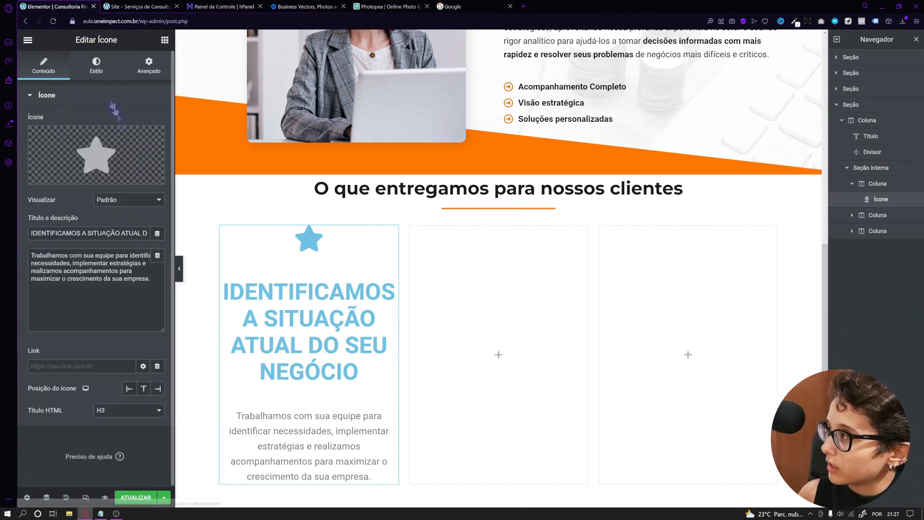
{"action": "left_click", "coordinate": [122, 200]}
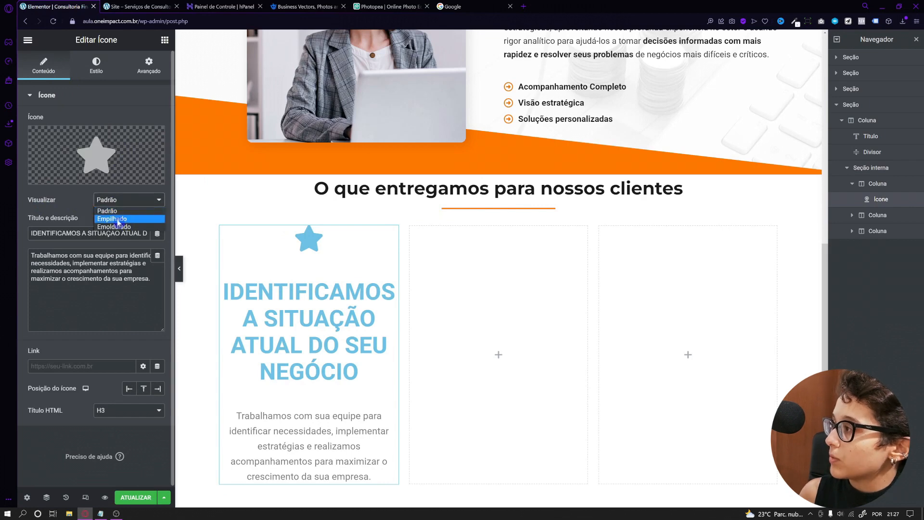
{"action": "left_click", "coordinate": [118, 221]}
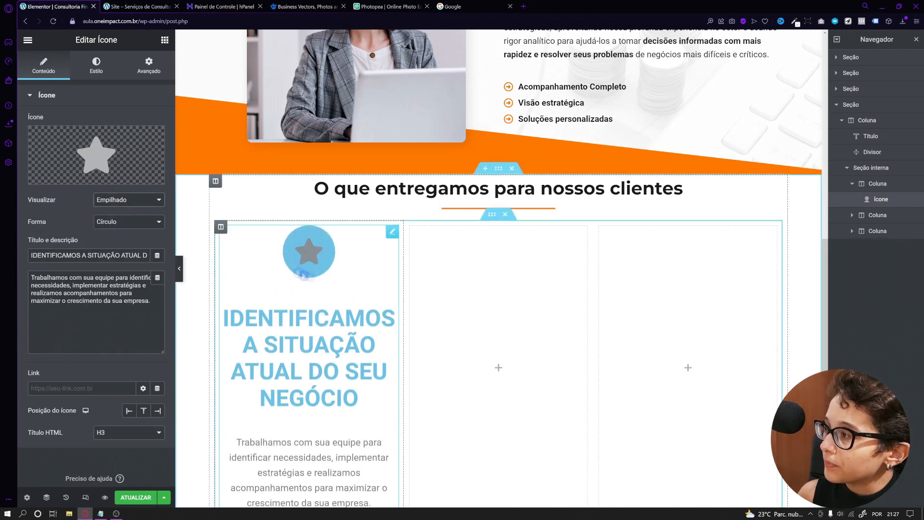
{"action": "left_click", "coordinate": [129, 411]}
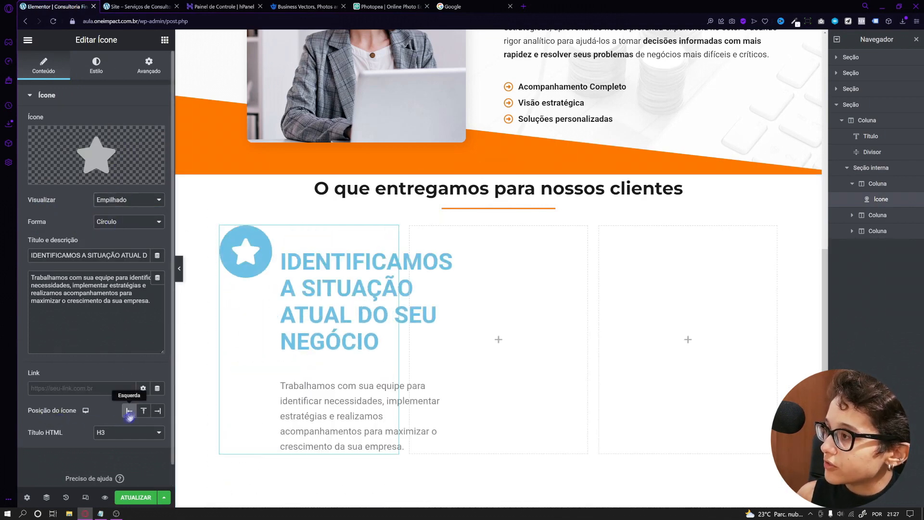
{"action": "left_click", "coordinate": [144, 412]}
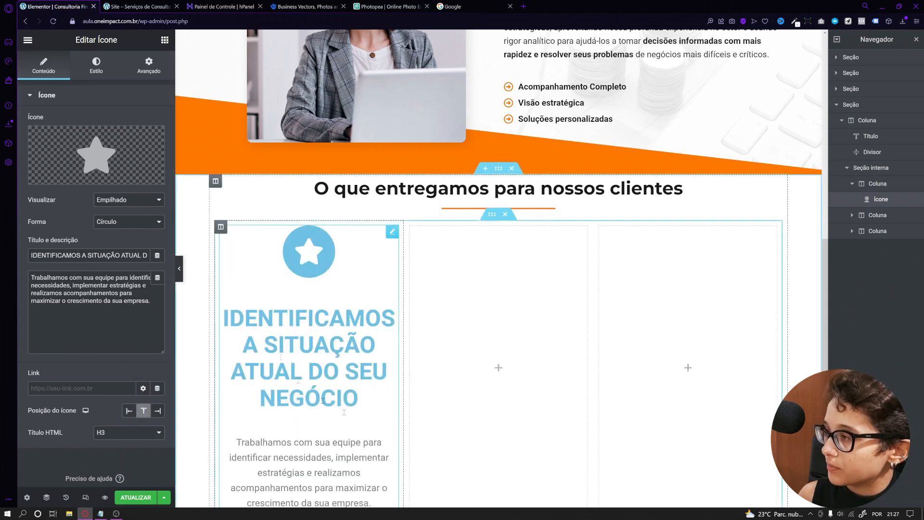
Step: Align the icon box's content to the left
{"action": "left_click", "coordinate": [96, 67]}
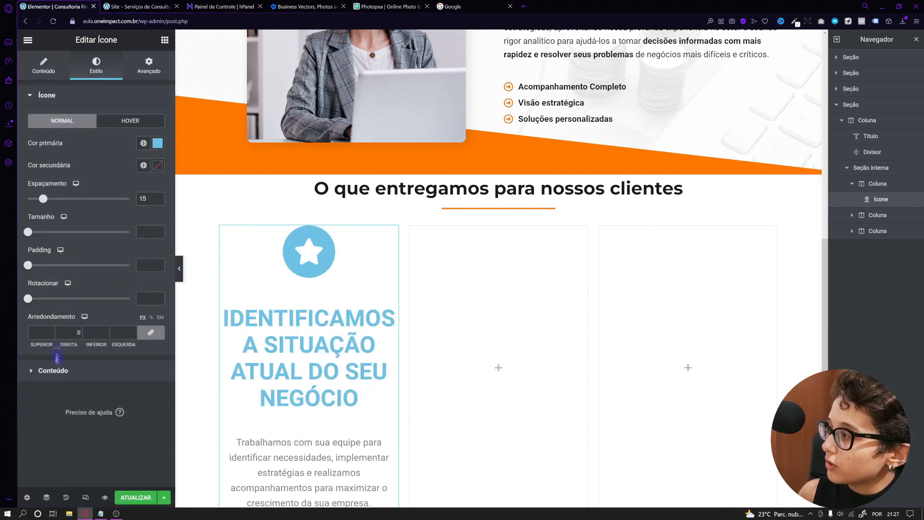
{"action": "left_click", "coordinate": [54, 371]}
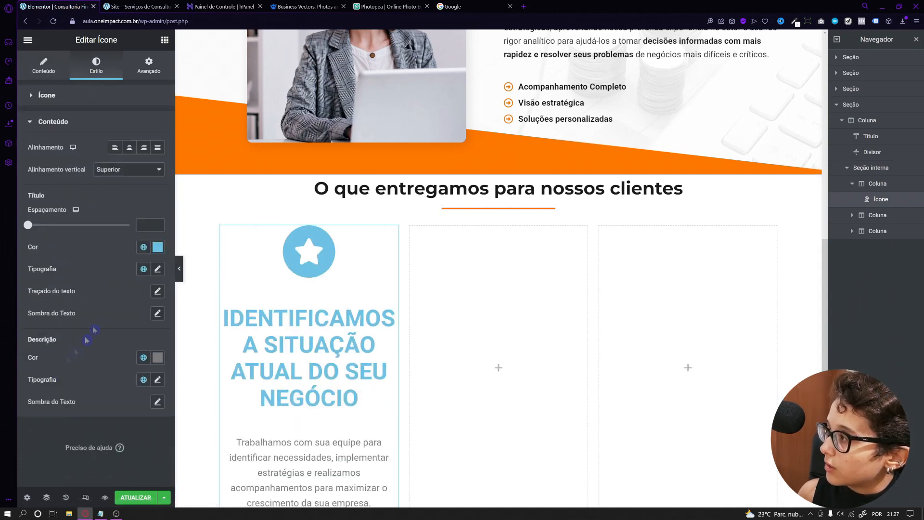
{"action": "left_click", "coordinate": [113, 150]}
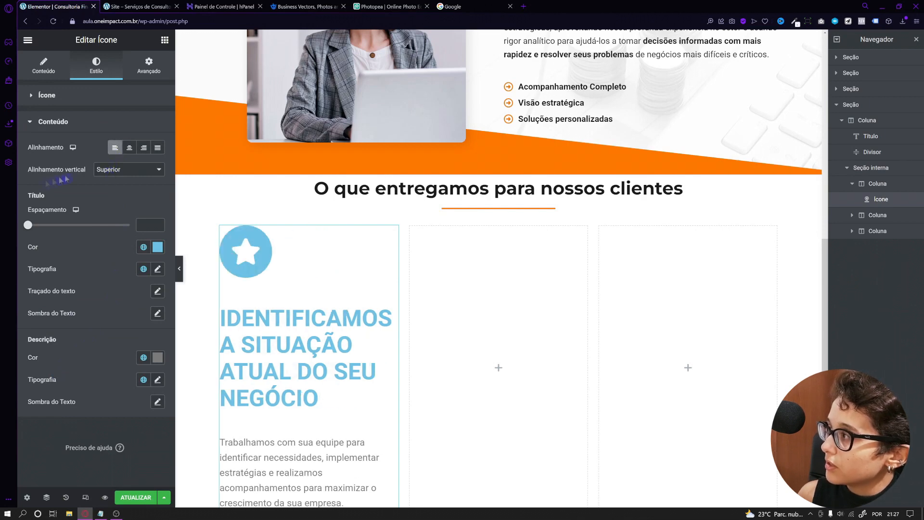
Step: Set the icon's primary colour to the page's orange, #FF7800, by sampling it
{"action": "scroll", "coordinate": [278, 368], "scroll_direction": "down", "scroll_amount": 1}
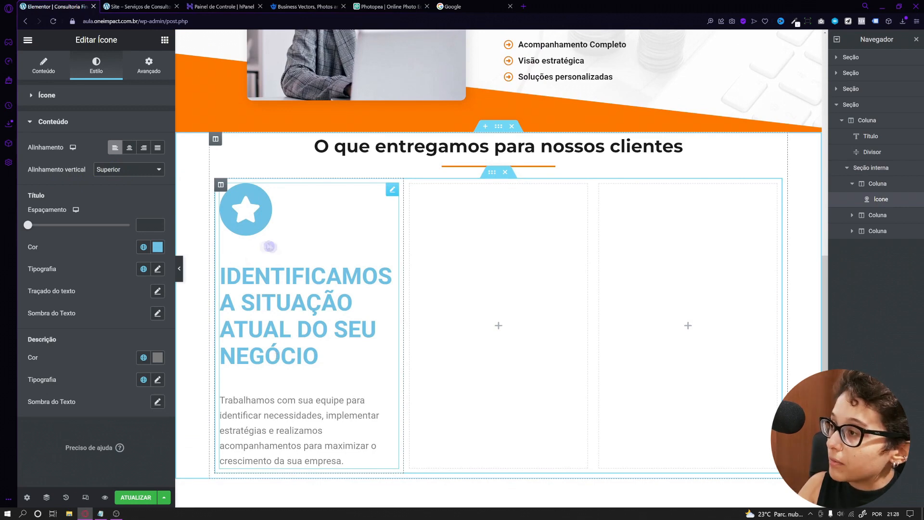
{"action": "left_click", "coordinate": [87, 94]}
{"action": "left_click", "coordinate": [157, 143]}
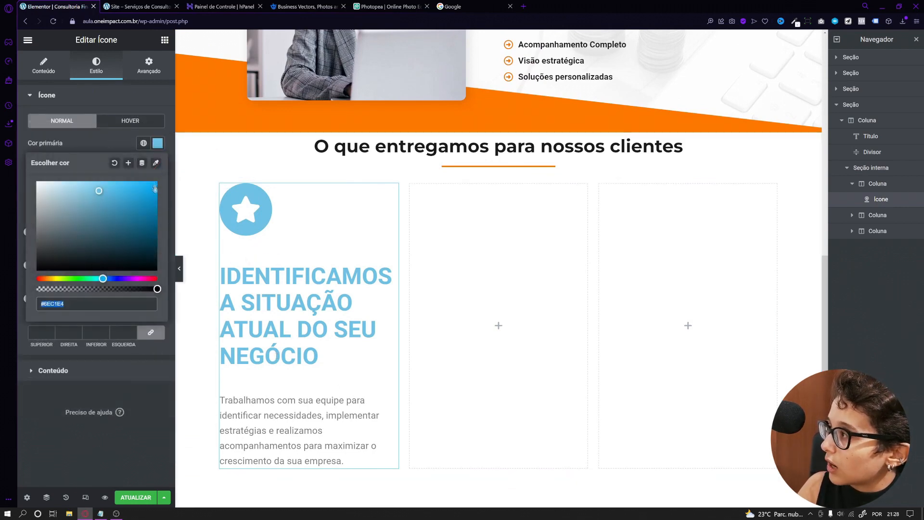
{"action": "left_click", "coordinate": [506, 195]}
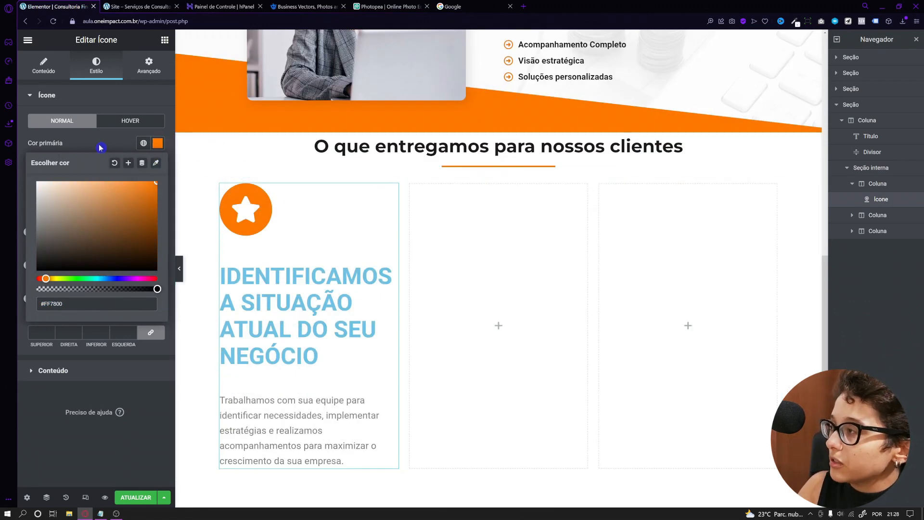
{"action": "left_click", "coordinate": [169, 166]}
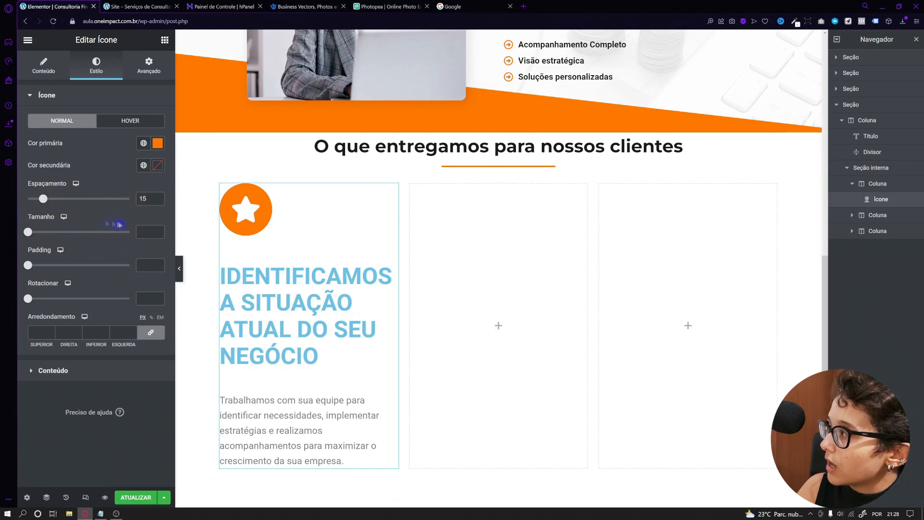
Step: Set the icon's spacing to 5 and its size to 30
{"action": "type", "text": "10"}
{"action": "type", "text": "5"}
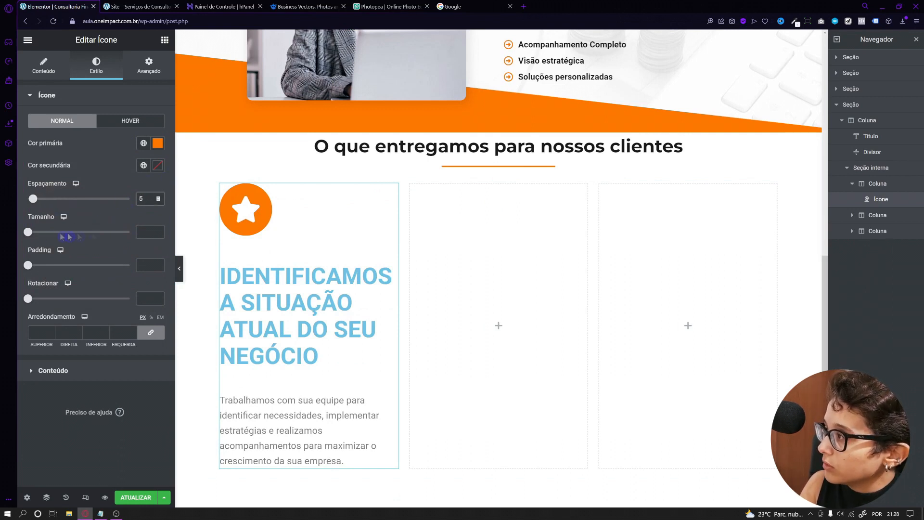
{"action": "type", "text": "30"}
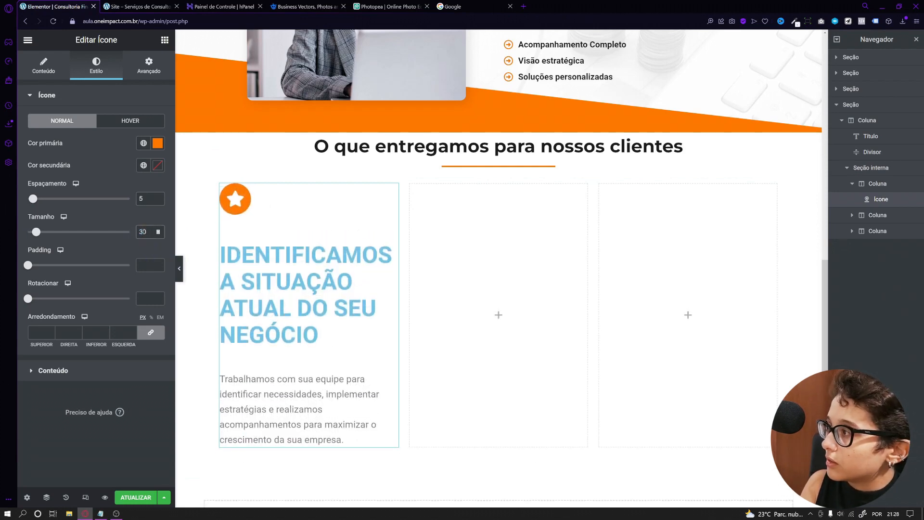
Step: Set the icon's size to 35 and its secondary colour to white
{"action": "key", "text": "Delete"}
{"action": "type", "text": "5"}
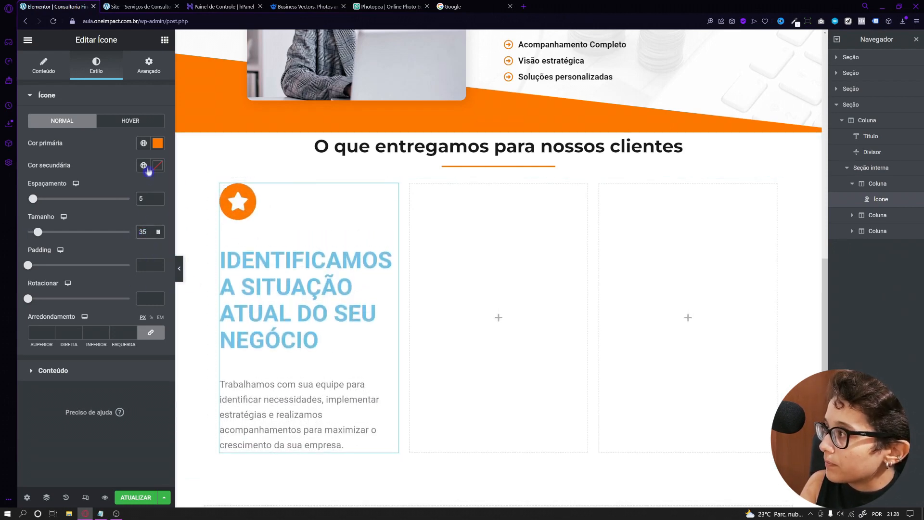
{"action": "left_click", "coordinate": [158, 166]}
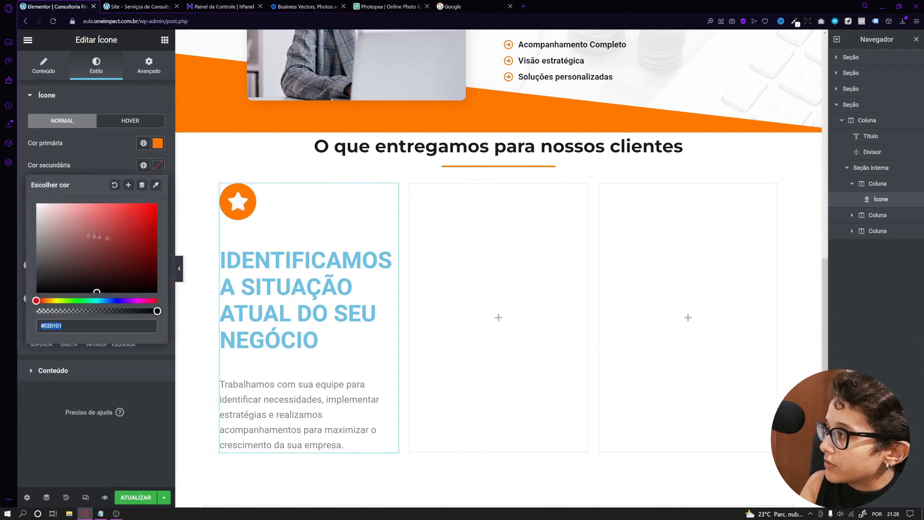
{"action": "left_click", "coordinate": [115, 170]}
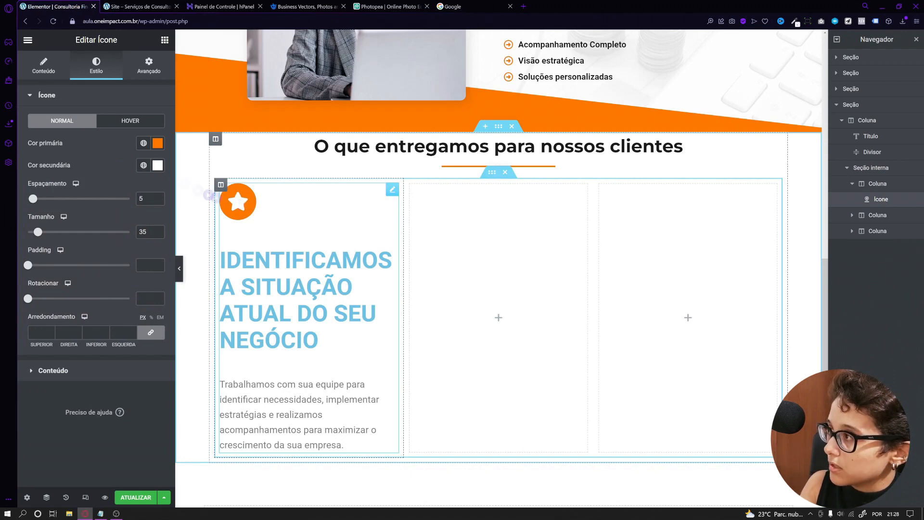
Step: Try a red hover primary colour, #ED4545, on the icon and reset it
{"action": "left_click", "coordinate": [126, 124]}
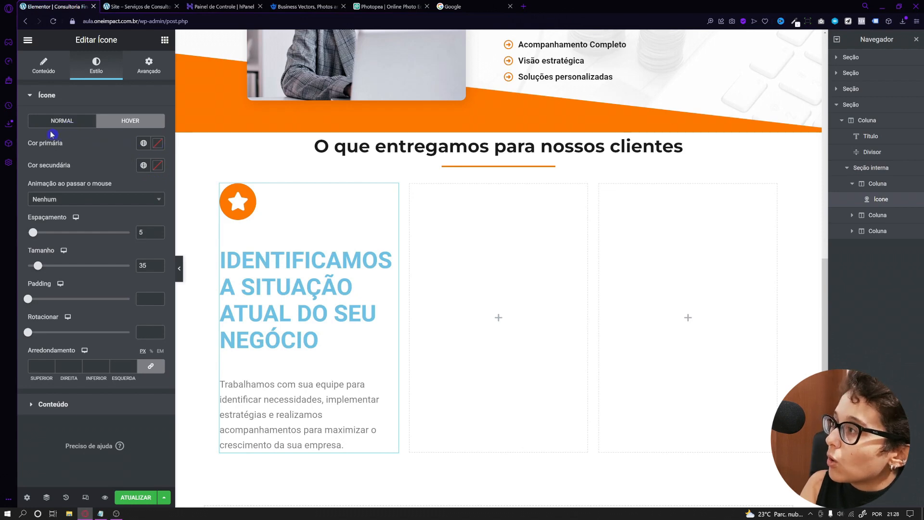
{"action": "left_click", "coordinate": [157, 143]}
{"action": "left_click", "coordinate": [122, 187]}
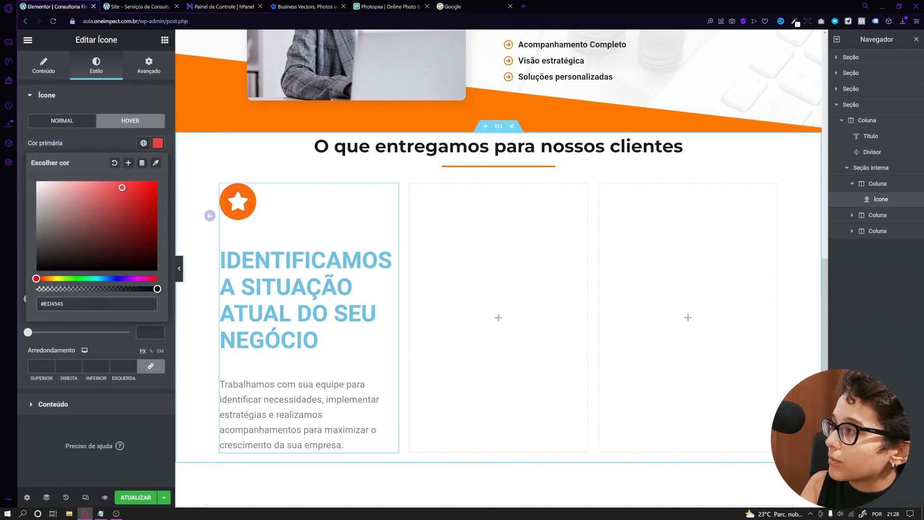
{"action": "left_click", "coordinate": [114, 164]}
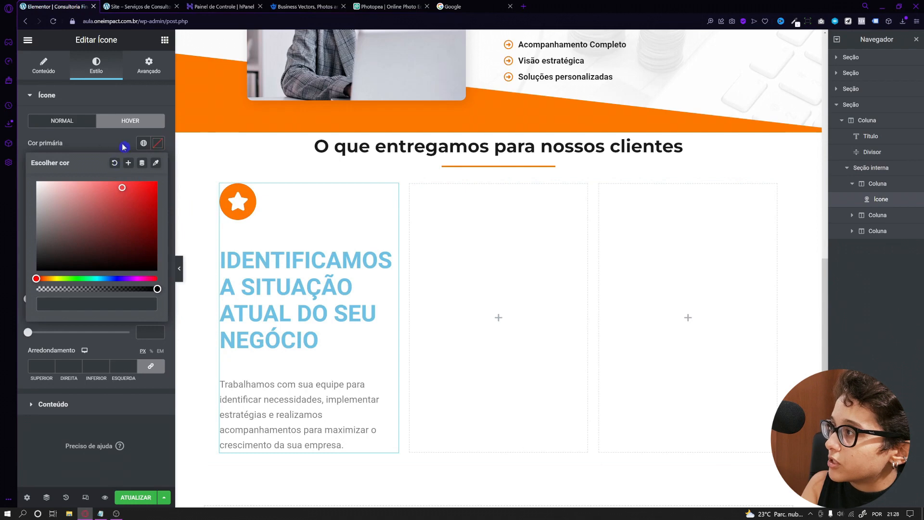
{"action": "left_click", "coordinate": [76, 126]}
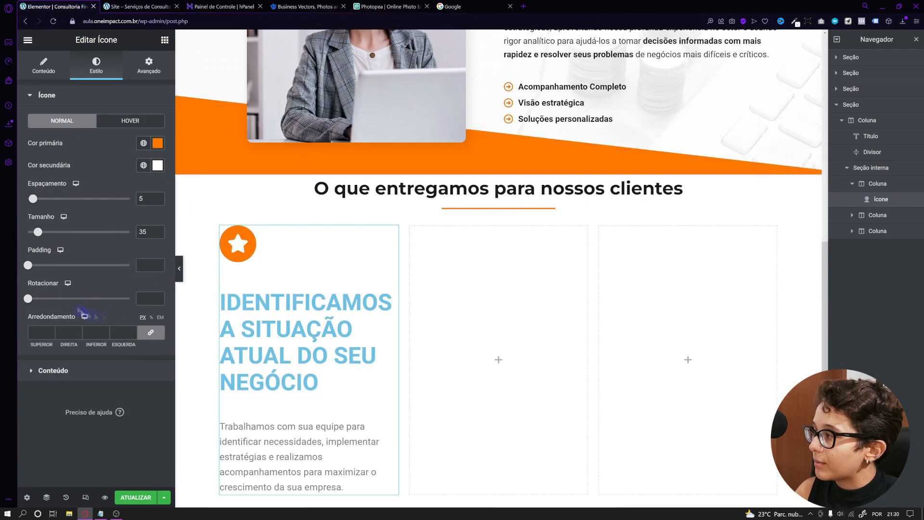
Step: Set the icon box title's font to Montserrat at 20 px
{"action": "left_click", "coordinate": [58, 371]}
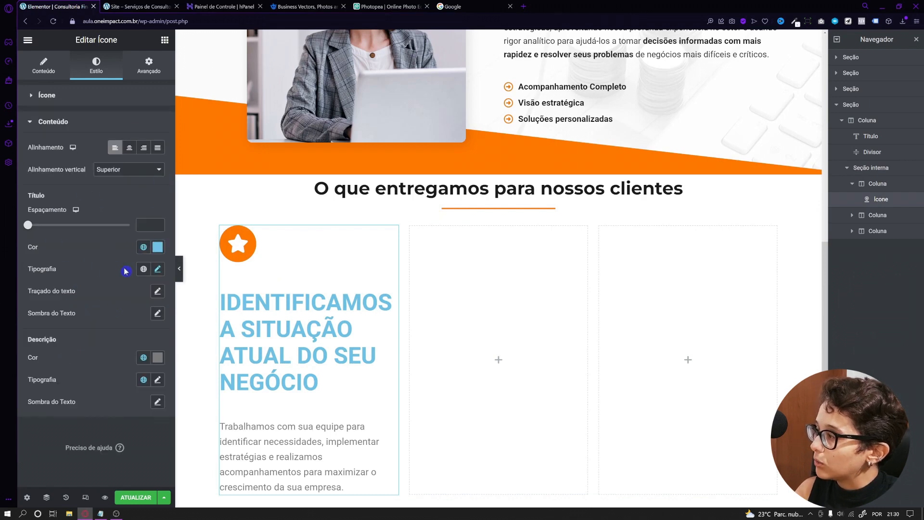
{"action": "left_click", "coordinate": [158, 269]}
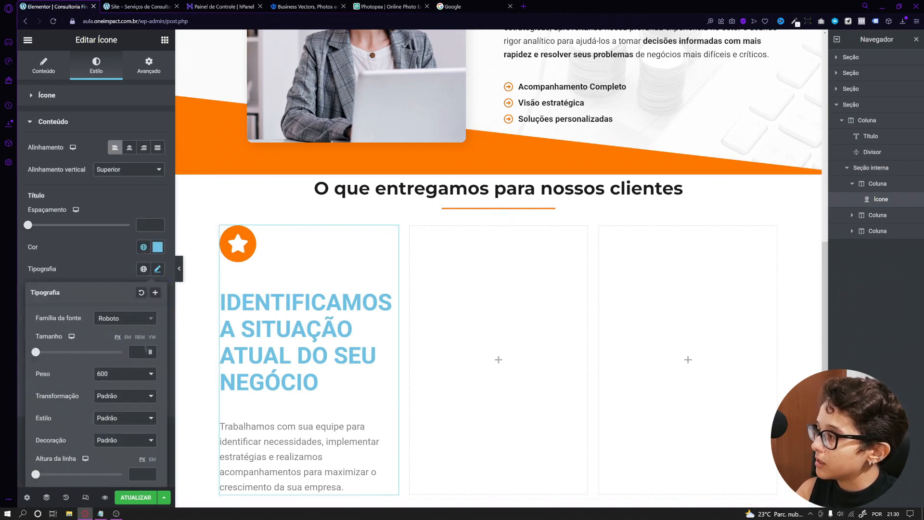
{"action": "left_click", "coordinate": [118, 319]}
{"action": "type", "text": "monts"}
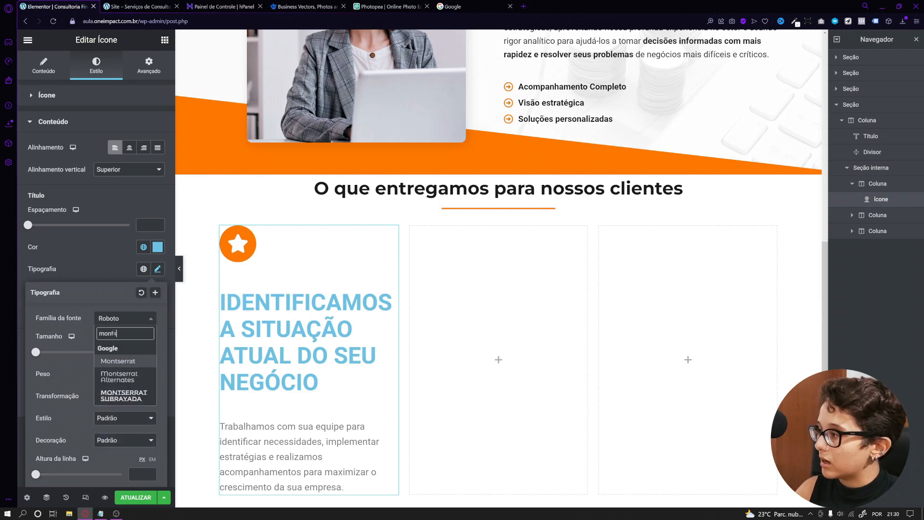
{"action": "key", "text": "Return"}
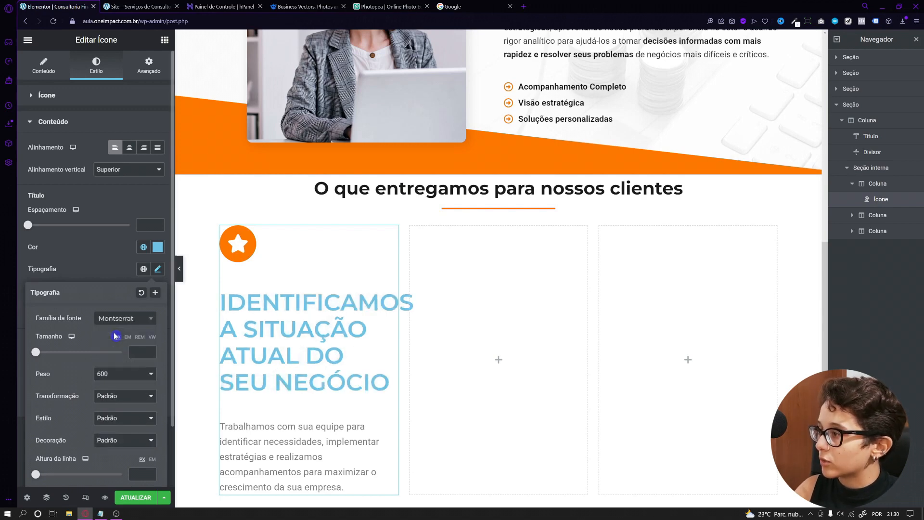
{"action": "left_click", "coordinate": [142, 355]}
{"action": "type", "text": "22"}
{"action": "left_click", "coordinate": [150, 354]}
{"action": "left_click", "coordinate": [151, 354]}
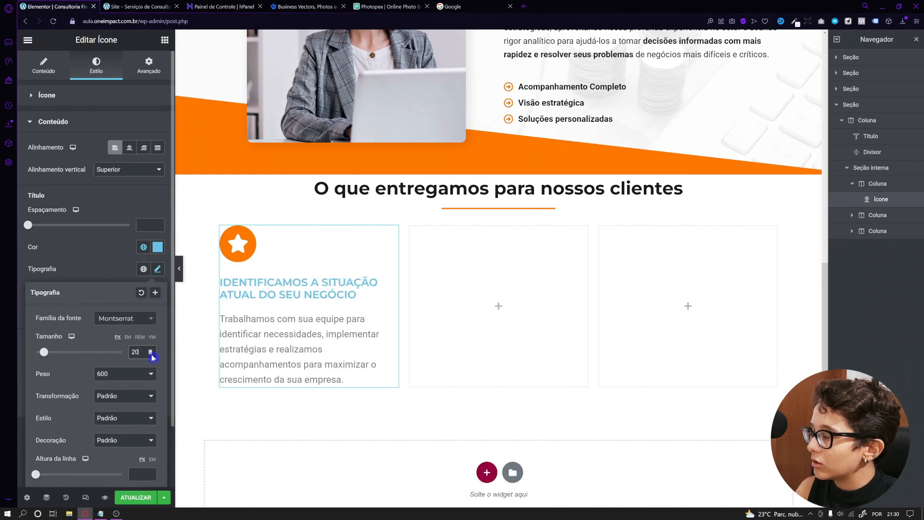
{"action": "left_click", "coordinate": [110, 244]}
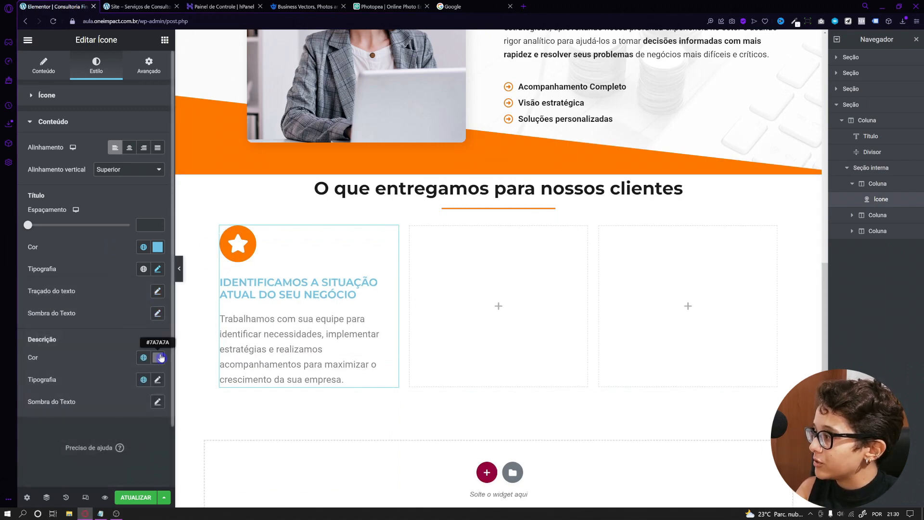
Step: Set the icon box description's font size to 15 px, keeping the Roboto font
{"action": "left_click", "coordinate": [158, 379]}
{"action": "left_click", "coordinate": [108, 428]}
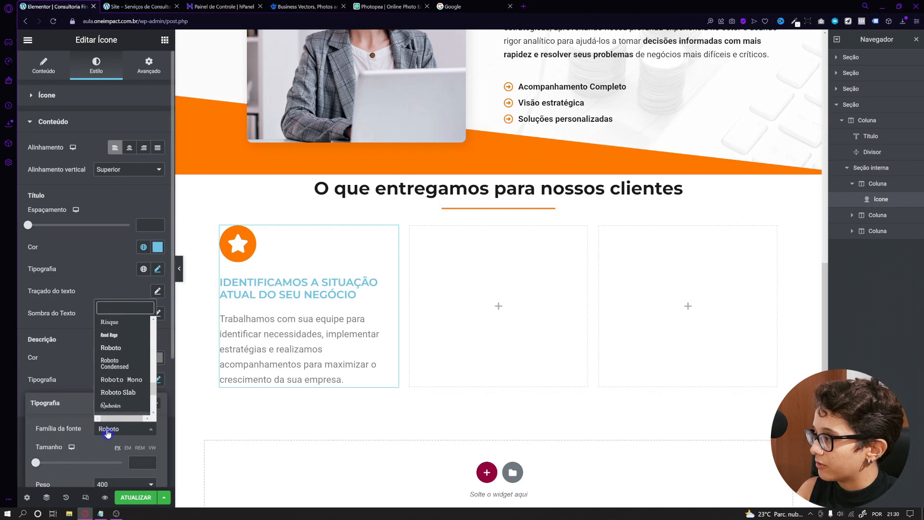
{"action": "left_click", "coordinate": [108, 434]}
{"action": "type", "text": "16"}
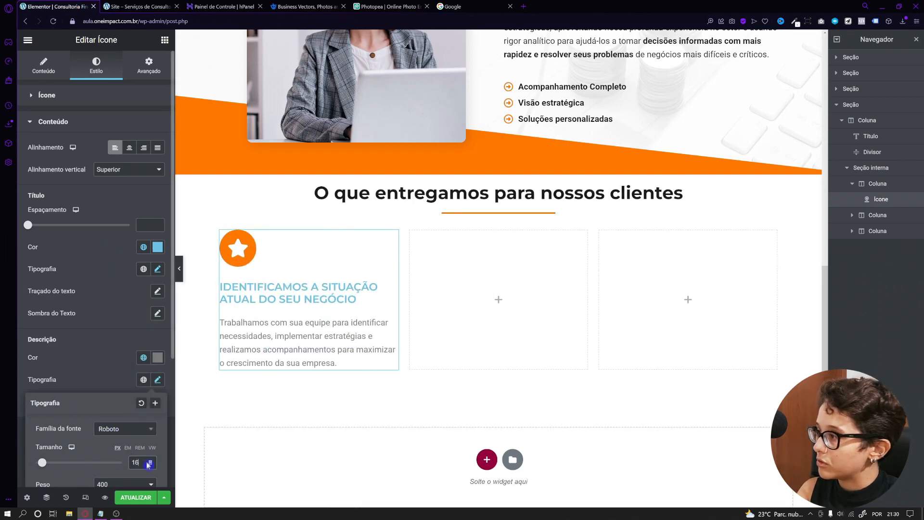
{"action": "left_click", "coordinate": [150, 465]}
{"action": "left_click", "coordinate": [107, 341]}
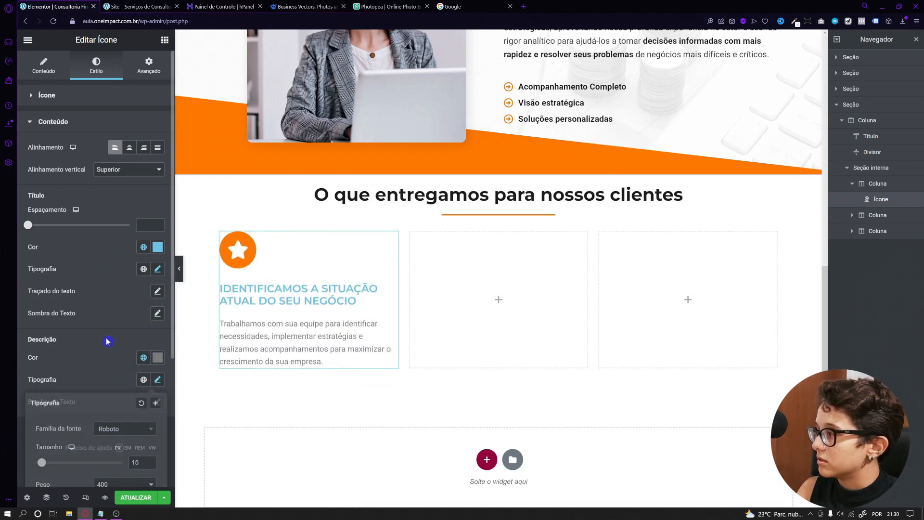
Step: Set the icon box title's spacing to 10, after trying 5
{"action": "left_click", "coordinate": [142, 225]}
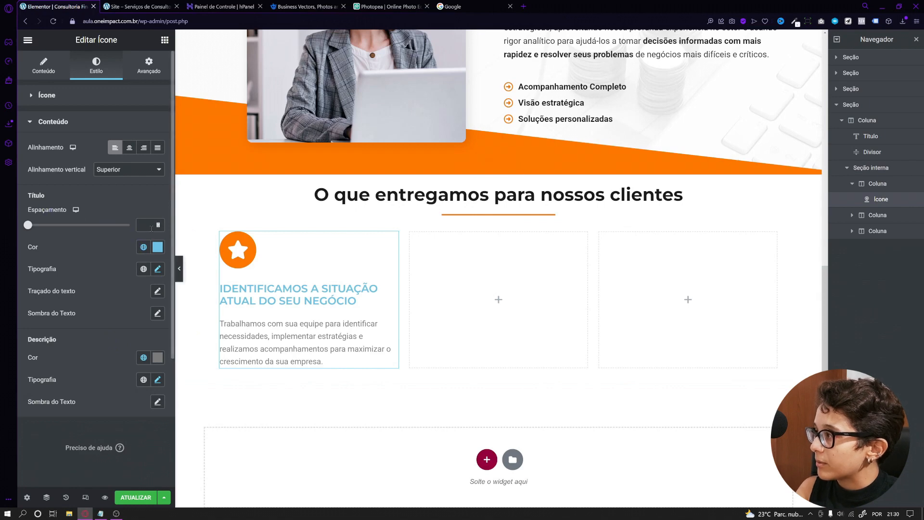
{"action": "type", "text": "5"}
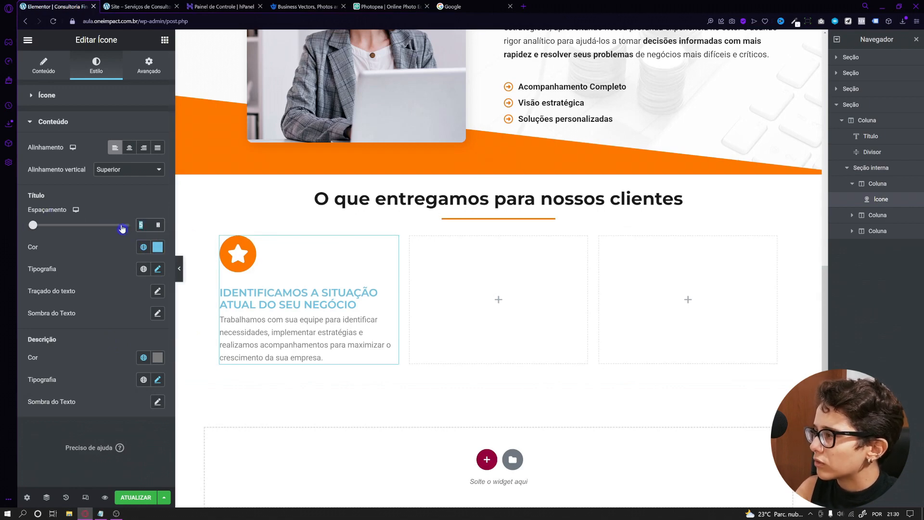
{"action": "type", "text": "10"}
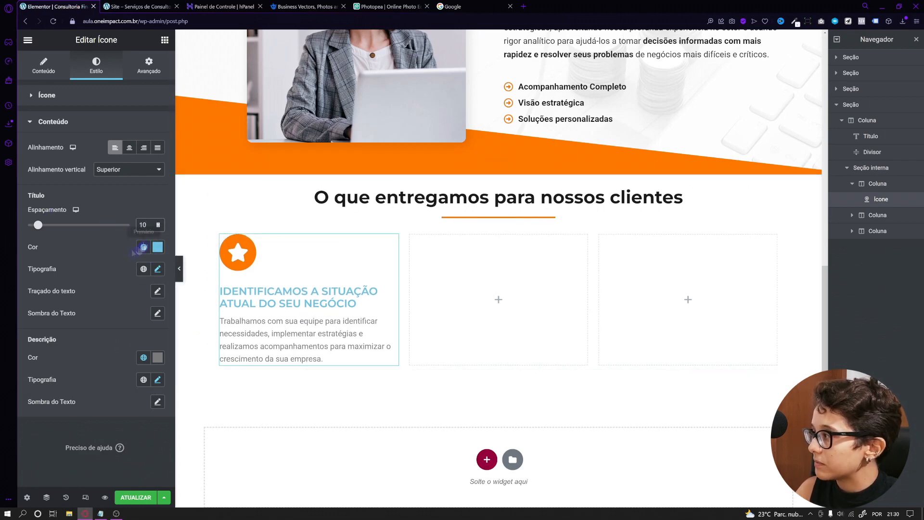
Step: Set the icon box title's colour to the page's orange by sampling it, and its font weight to 700
{"action": "left_click", "coordinate": [157, 247]}
{"action": "scroll", "coordinate": [238, 248], "scroll_direction": "up", "scroll_amount": 3}
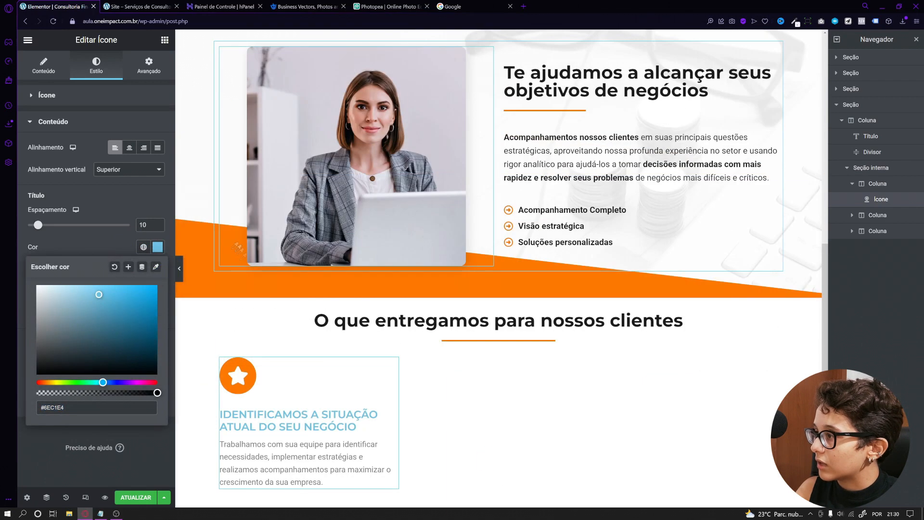
{"action": "left_click", "coordinate": [239, 248]}
{"action": "scroll", "coordinate": [238, 248], "scroll_direction": "down", "scroll_amount": 3}
{"action": "left_click", "coordinate": [158, 269]}
{"action": "left_click", "coordinate": [118, 374]}
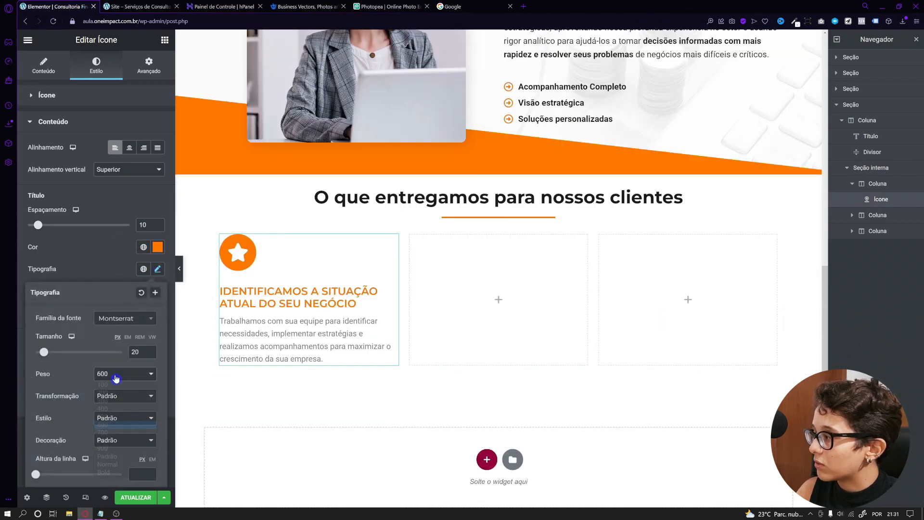
{"action": "left_click", "coordinate": [105, 432]}
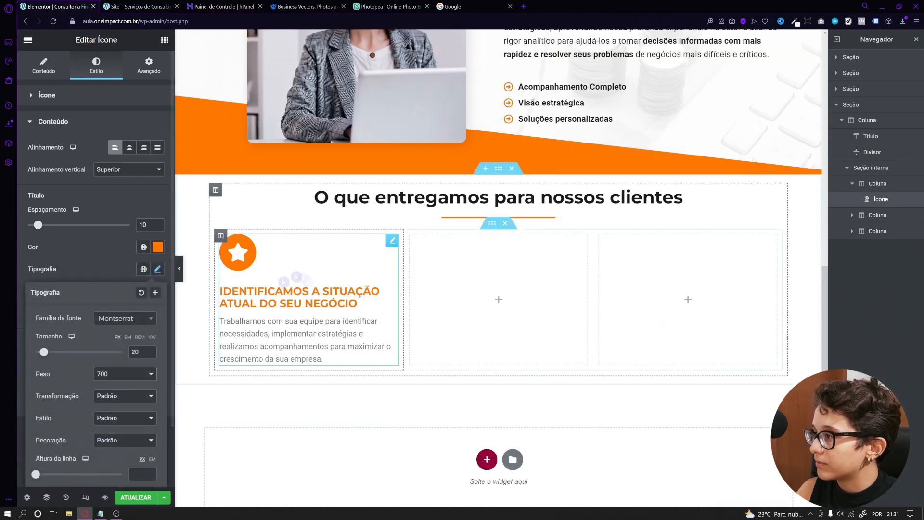
{"action": "left_click", "coordinate": [159, 268]}
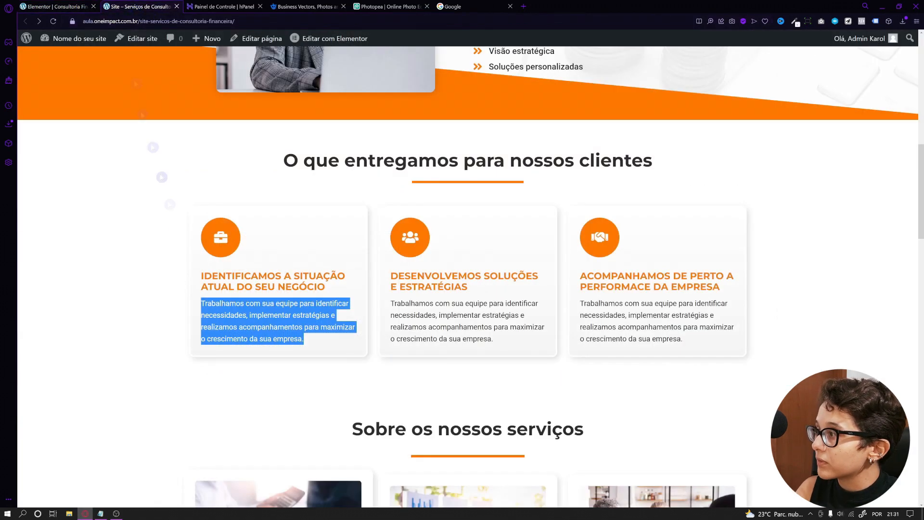
Step: Return to the Elementor editor and replace the star icon with the Briefcase icon, found by searching the icon library for "case"
{"action": "left_click", "coordinate": [54, 7]}
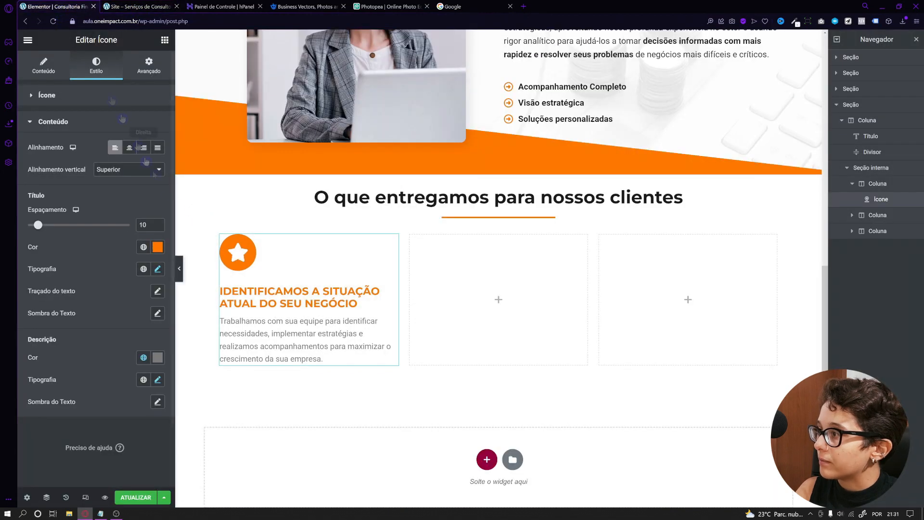
{"action": "left_click", "coordinate": [47, 70]}
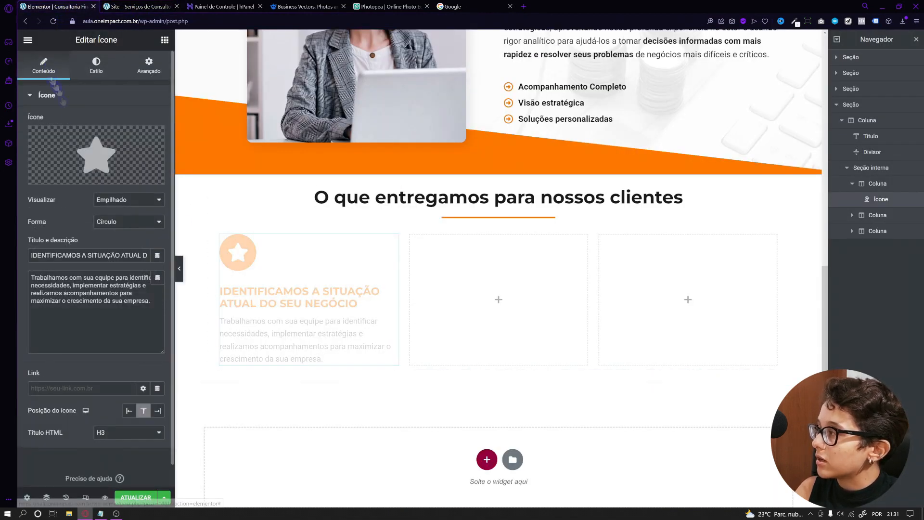
{"action": "left_click", "coordinate": [90, 149]}
{"action": "left_click", "coordinate": [439, 113]}
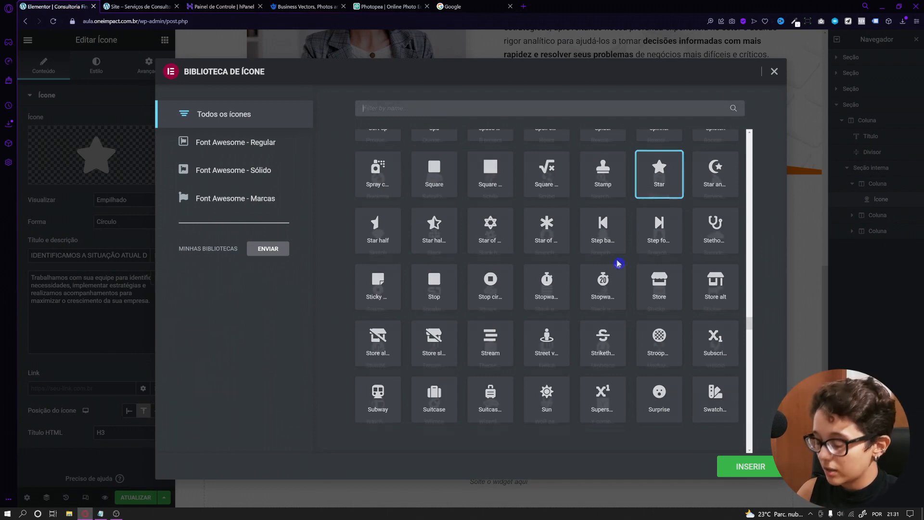
{"action": "type", "text": "case"}
{"action": "left_click", "coordinate": [367, 195]}
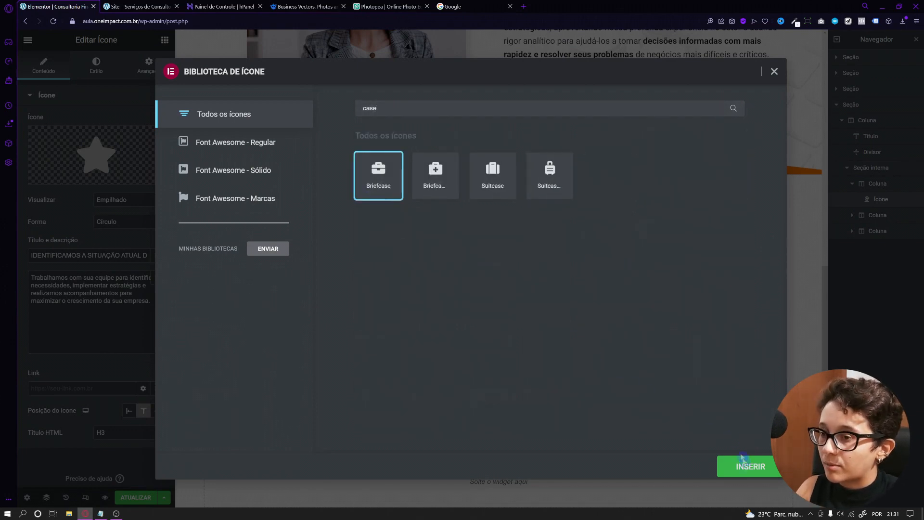
{"action": "left_click", "coordinate": [741, 465]}
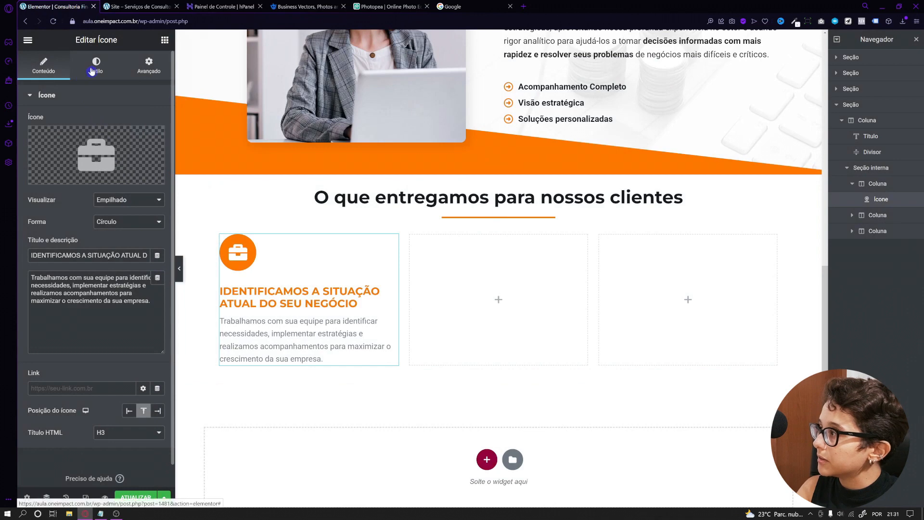
Step: Darken the icon box description's text colour to near-black
{"action": "left_click", "coordinate": [92, 70]}
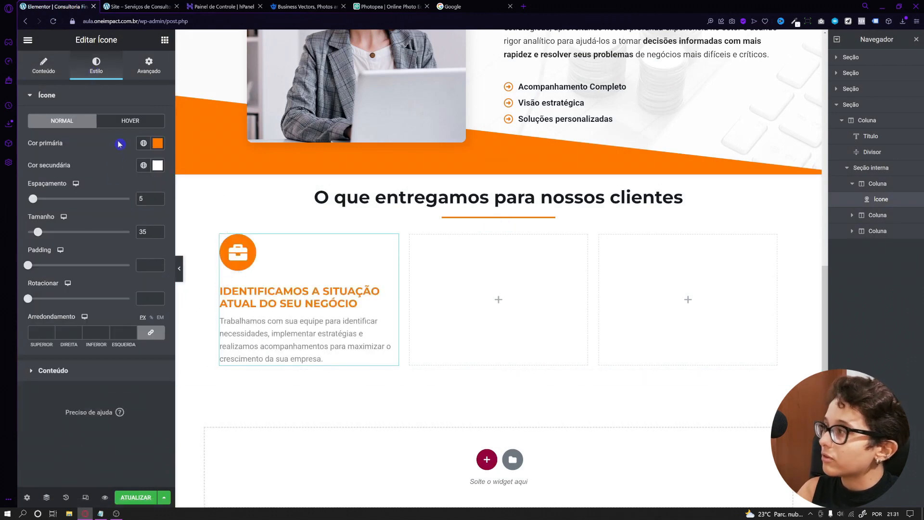
{"action": "left_click", "coordinate": [99, 97]}
{"action": "left_click", "coordinate": [86, 123]}
{"action": "left_click", "coordinate": [157, 402]}
{"action": "left_click", "coordinate": [157, 401]}
{"action": "left_click", "coordinate": [157, 357]}
{"action": "left_click", "coordinate": [61, 282]}
{"action": "left_click_drag", "start_coordinate": [60, 282], "coordinate": [30, 294]}
{"action": "left_click", "coordinate": [64, 384]}
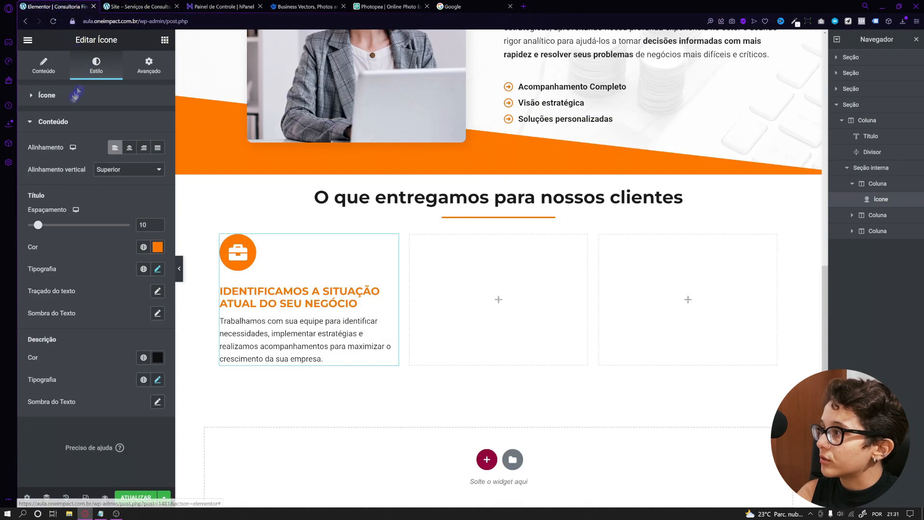
Step: Set the icon's size to 25 and its padding to 20
{"action": "left_click", "coordinate": [74, 95]}
{"action": "left_click_drag", "start_coordinate": [30, 268], "coordinate": [54, 270]}
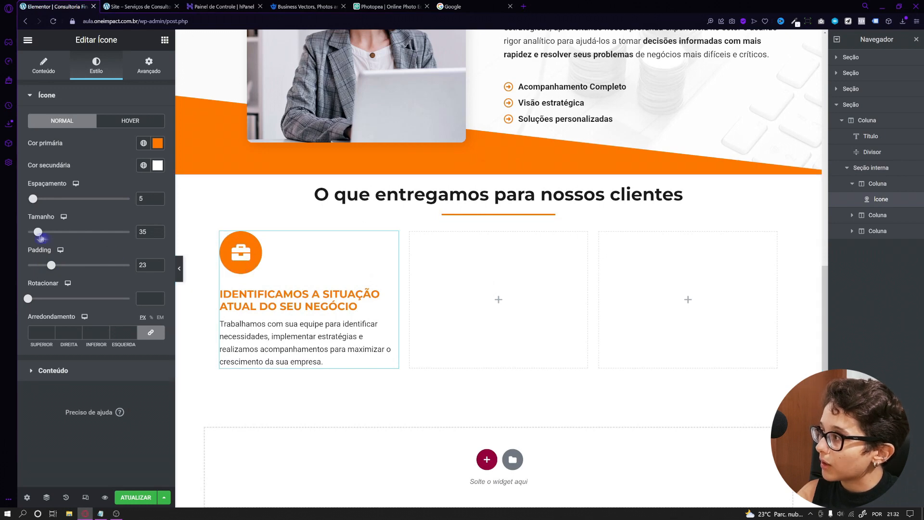
{"action": "left_click_drag", "start_coordinate": [37, 233], "coordinate": [34, 233]}
{"action": "left_click", "coordinate": [159, 235]}
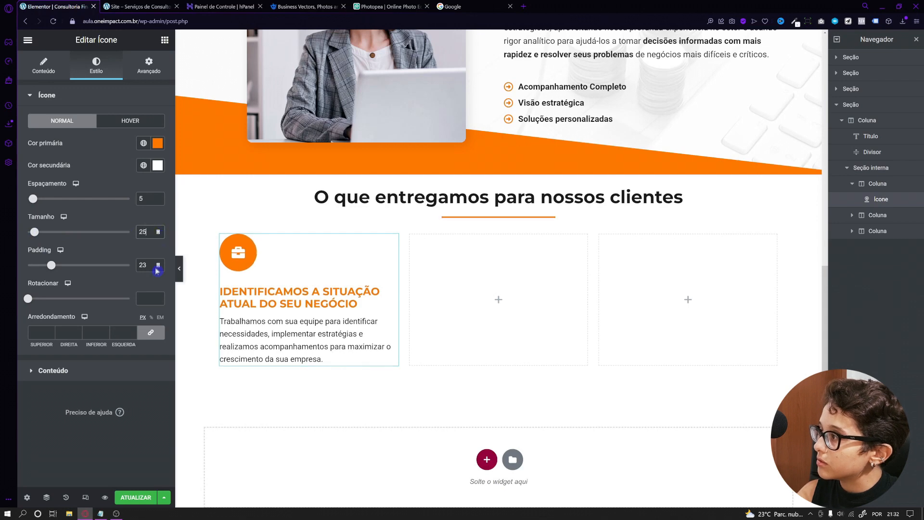
{"action": "left_click", "coordinate": [159, 267]}
{"action": "left_click", "coordinate": [159, 266]}
{"action": "left_click", "coordinate": [159, 267]}
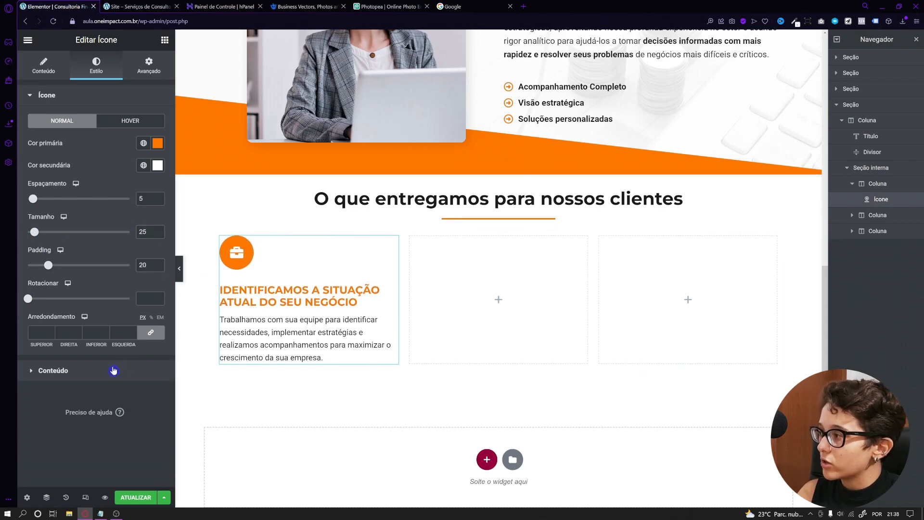
Step: Set the icon box title's font size to 18 px
{"action": "left_click", "coordinate": [112, 369]}
{"action": "left_click", "coordinate": [156, 268]}
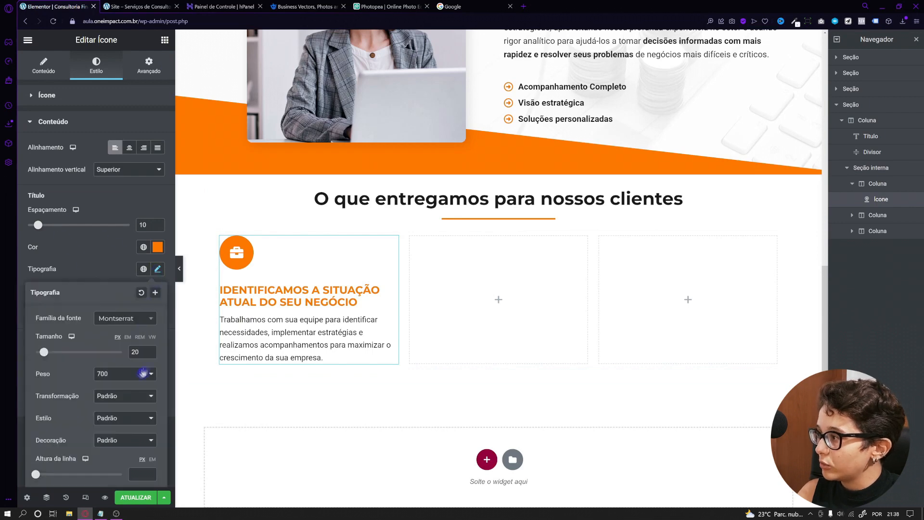
{"action": "left_click", "coordinate": [150, 353]}
{"action": "left_click", "coordinate": [150, 353]}
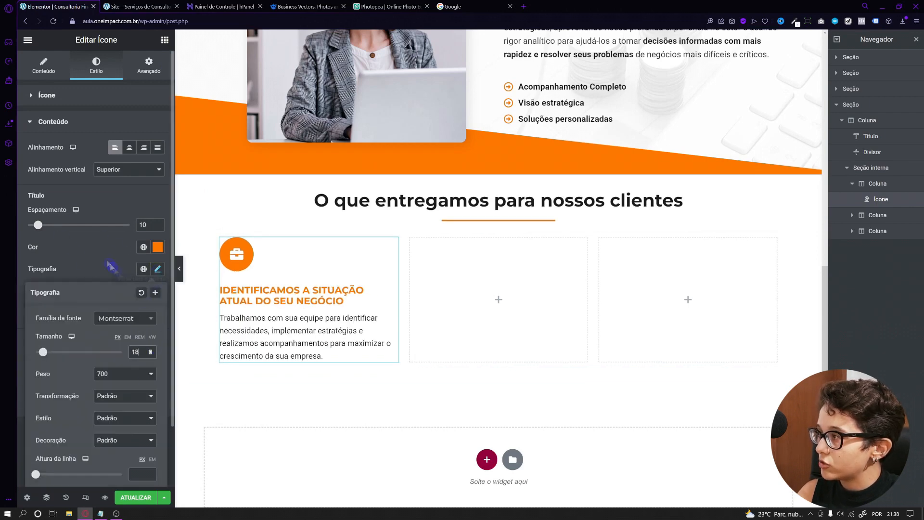
Step: Reduce the icon's spacing to 0 and review the spacing settings of the icon and title
{"action": "left_click", "coordinate": [158, 268]}
{"action": "left_click", "coordinate": [58, 99]}
{"action": "left_click_drag", "start_coordinate": [34, 199], "coordinate": [20, 198]}
{"action": "left_click", "coordinate": [48, 371]}
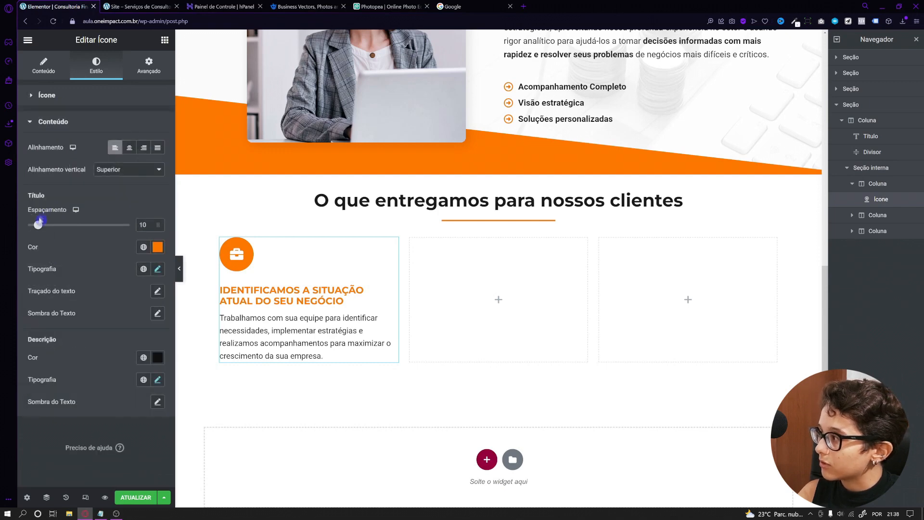
{"action": "left_click", "coordinate": [39, 225]}
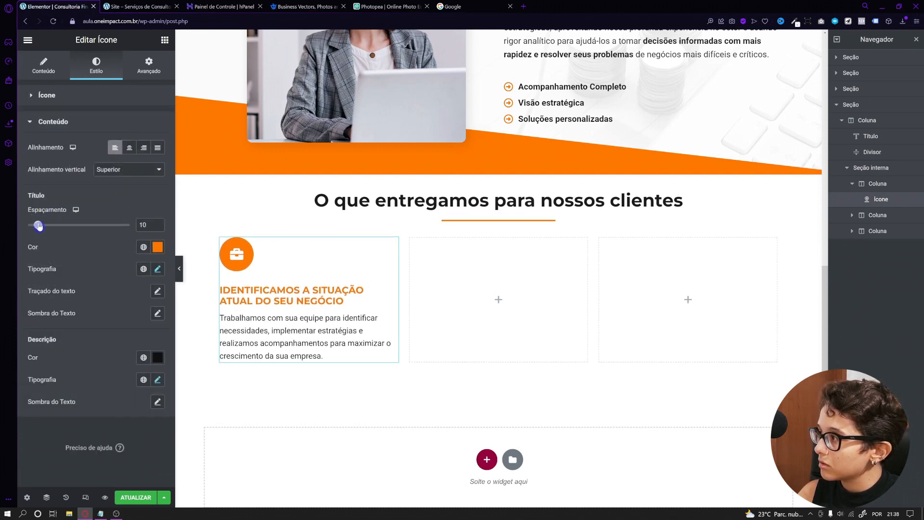
{"action": "left_click", "coordinate": [55, 98]}
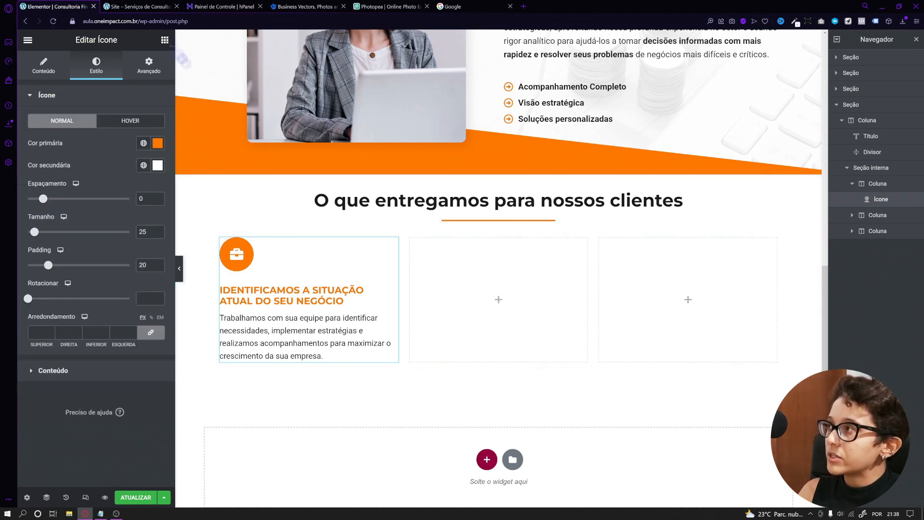
Step: Compare the icon-box card with the first card on the reference page and preview it without the editing panels
{"action": "left_click", "coordinate": [139, 6]}
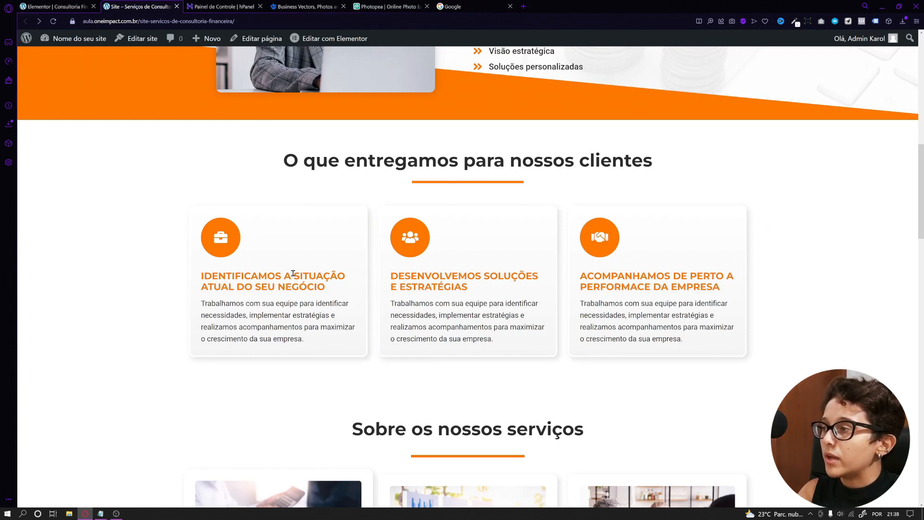
{"action": "left_click", "coordinate": [68, 8]}
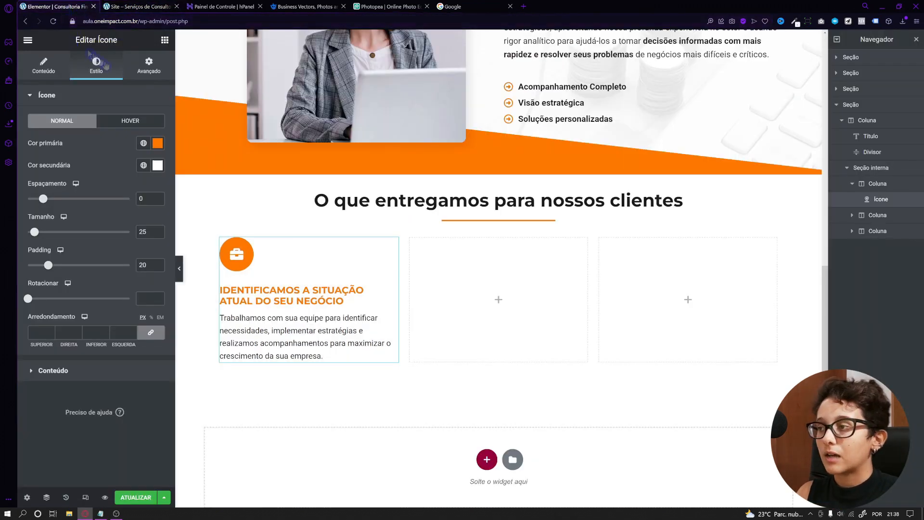
{"action": "left_click", "coordinate": [179, 268]}
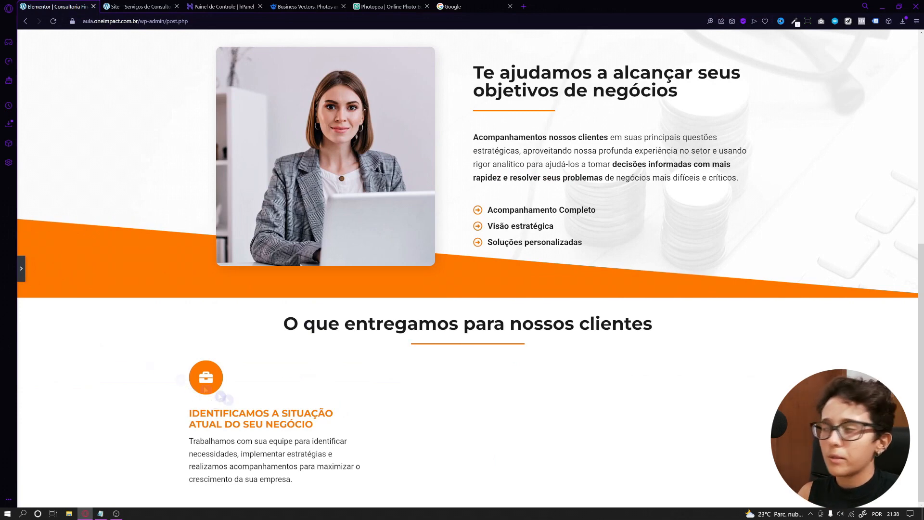
{"action": "left_click", "coordinate": [21, 268]}
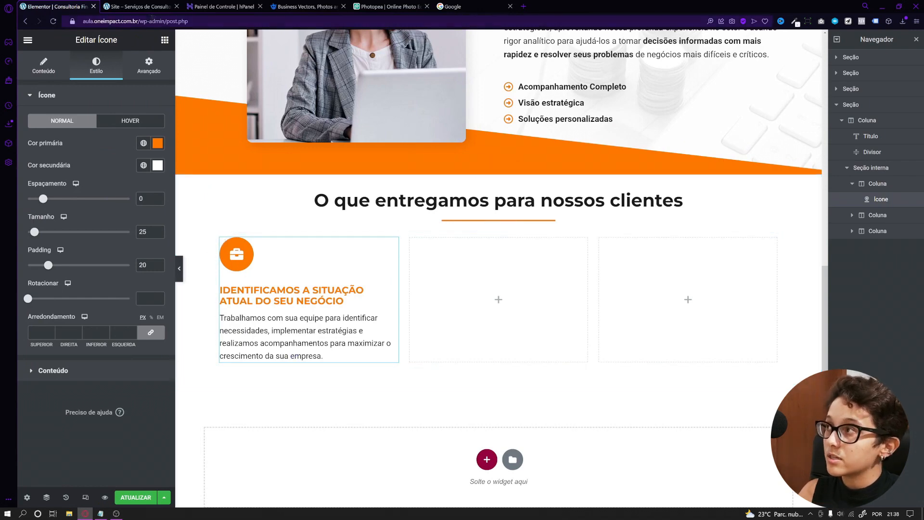
{"action": "left_click", "coordinate": [137, 7]}
{"action": "left_click", "coordinate": [62, 5]}
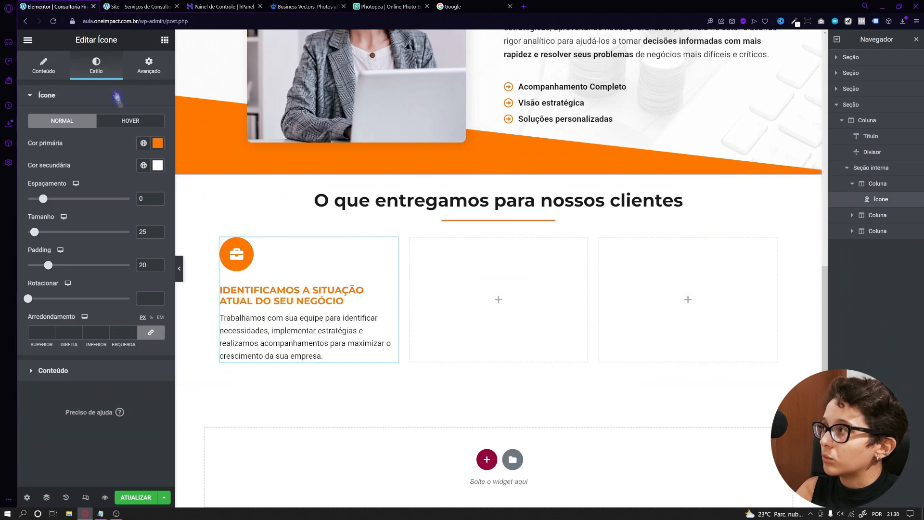
Step: Give the icon box a solid border (Sólido) with a corner radius of 10
{"action": "left_click", "coordinate": [147, 63]}
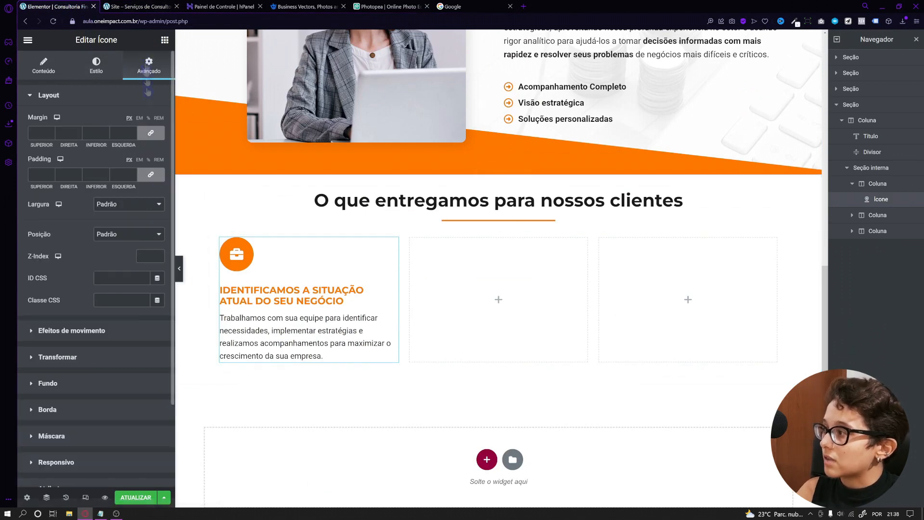
{"action": "scroll", "coordinate": [76, 362], "scroll_direction": "down", "scroll_amount": 3}
{"action": "left_click", "coordinate": [72, 310]}
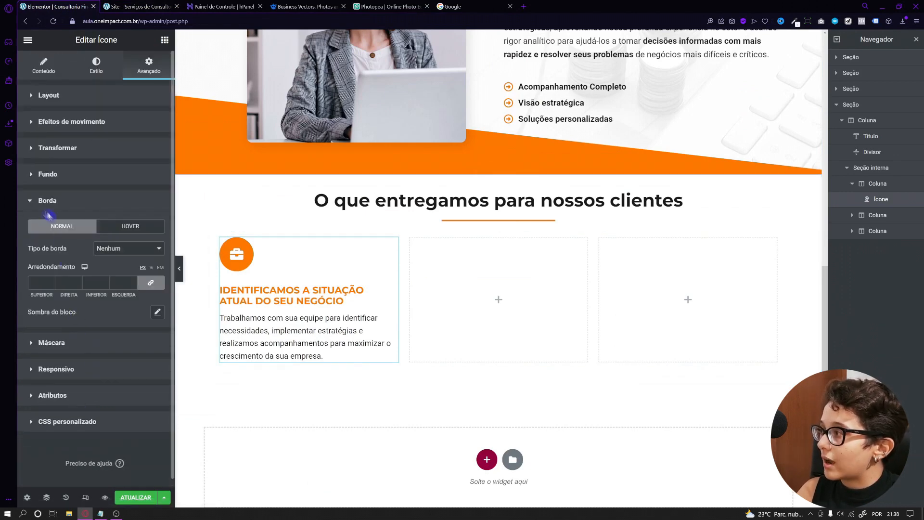
{"action": "left_click", "coordinate": [108, 248]}
{"action": "left_click", "coordinate": [108, 267]}
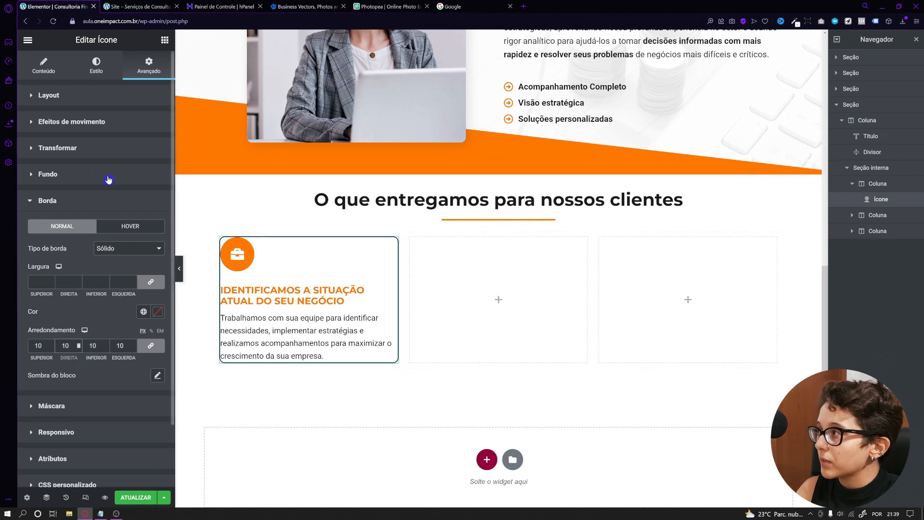
Step: Set the icon box's margin to 10 px and its padding to 15 px on all sides
{"action": "left_click", "coordinate": [53, 96]}
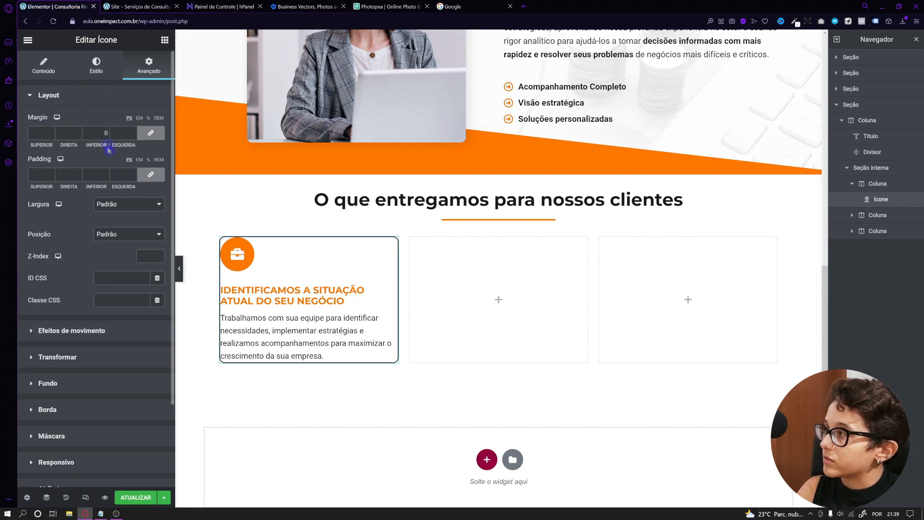
{"action": "type", "text": "10"}
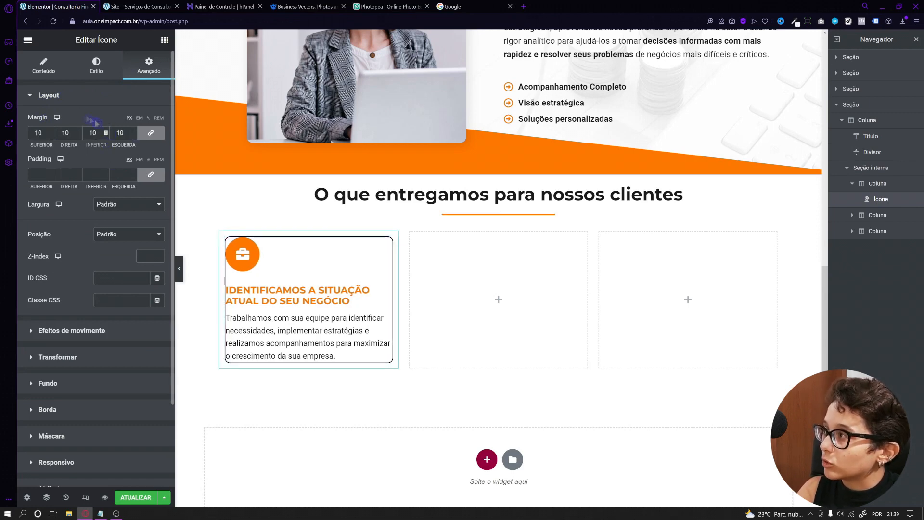
{"action": "left_click", "coordinate": [41, 174]}
{"action": "type", "text": "2"}
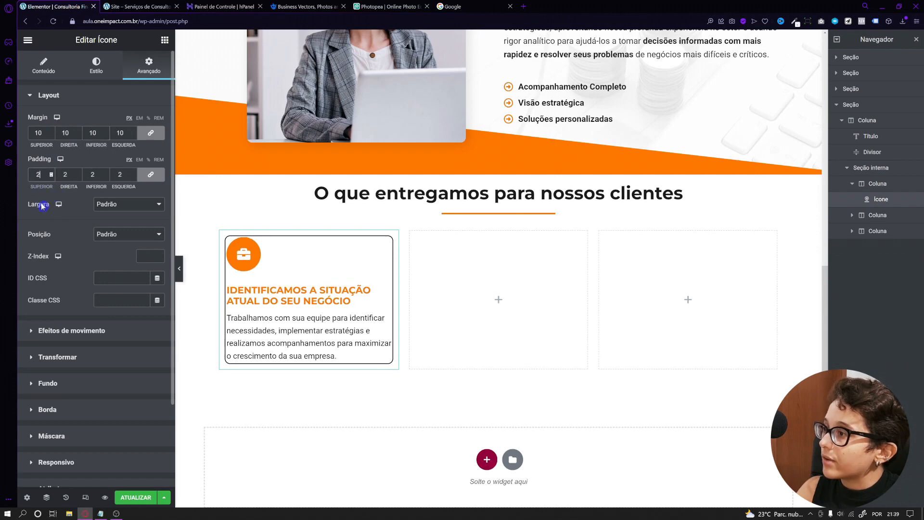
{"action": "type", "text": "015"}
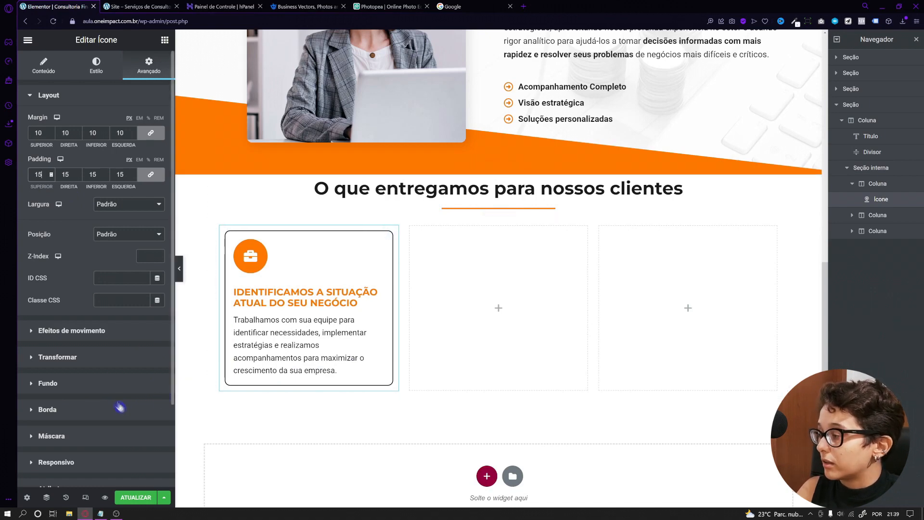
Step: Add a box shadow to the card with horizontal 4, vertical 4, blur 15 and colour rgba(0, 0, 0, 0.13)
{"action": "left_click", "coordinate": [89, 414]}
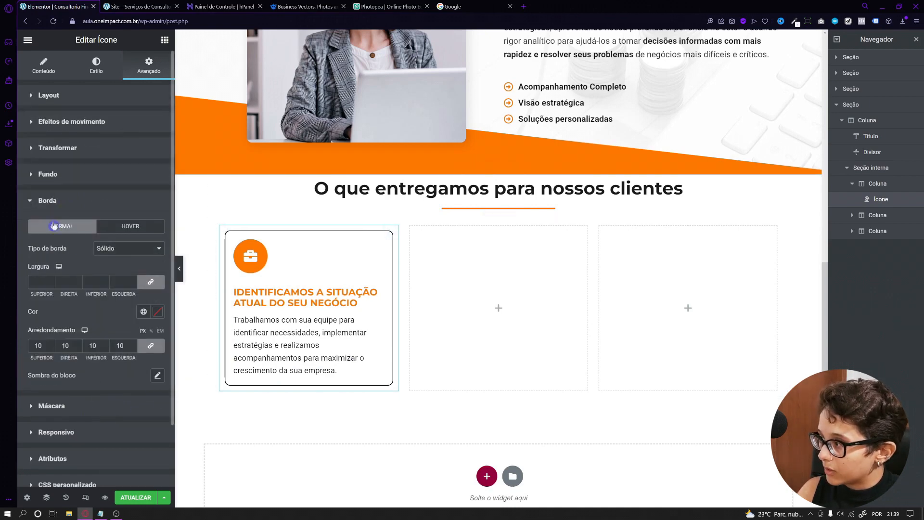
{"action": "left_click", "coordinate": [157, 375]}
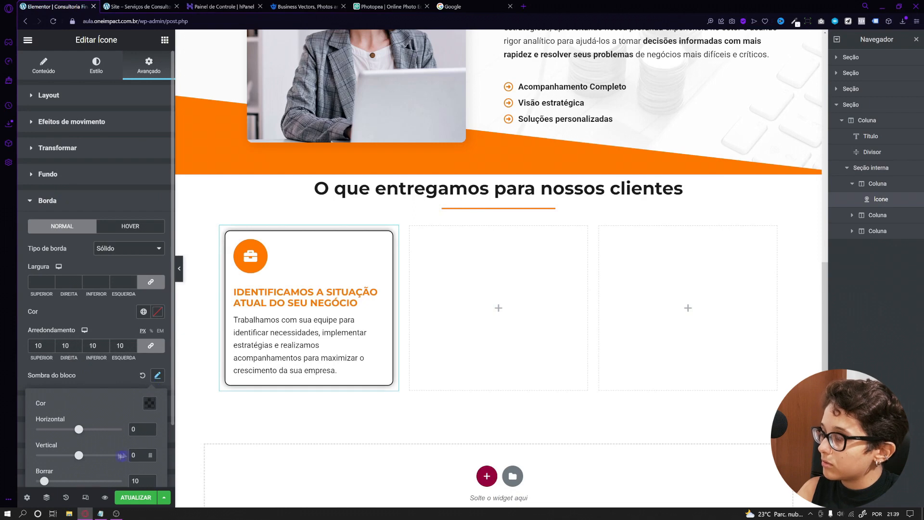
{"action": "scroll", "coordinate": [114, 427], "scroll_direction": "down", "scroll_amount": 2}
{"action": "double_click", "coordinate": [142, 356]}
{"action": "type", "text": "4"}
{"action": "double_click", "coordinate": [141, 384]}
{"action": "type", "text": "4"}
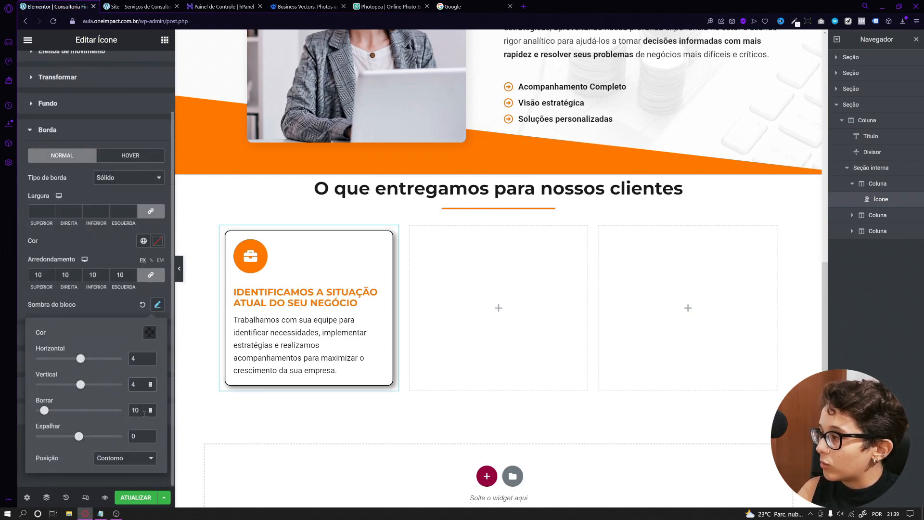
{"action": "type", "text": "15"}
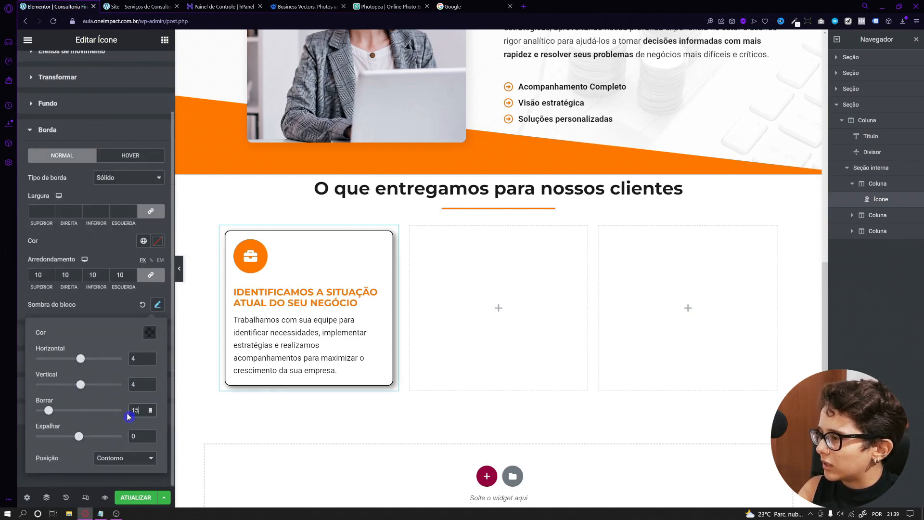
{"action": "left_click", "coordinate": [156, 336]}
{"action": "left_click_drag", "start_coordinate": [155, 290], "coordinate": [120, 291]}
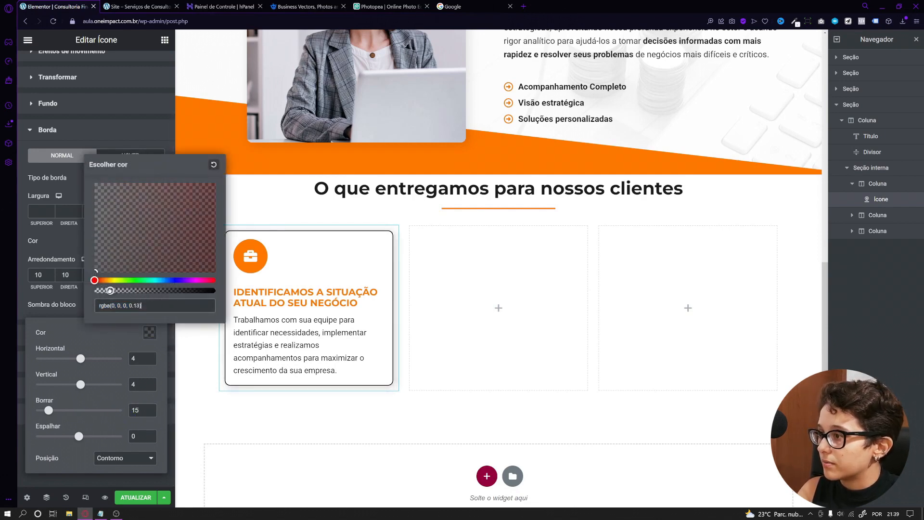
{"action": "left_click", "coordinate": [61, 249]}
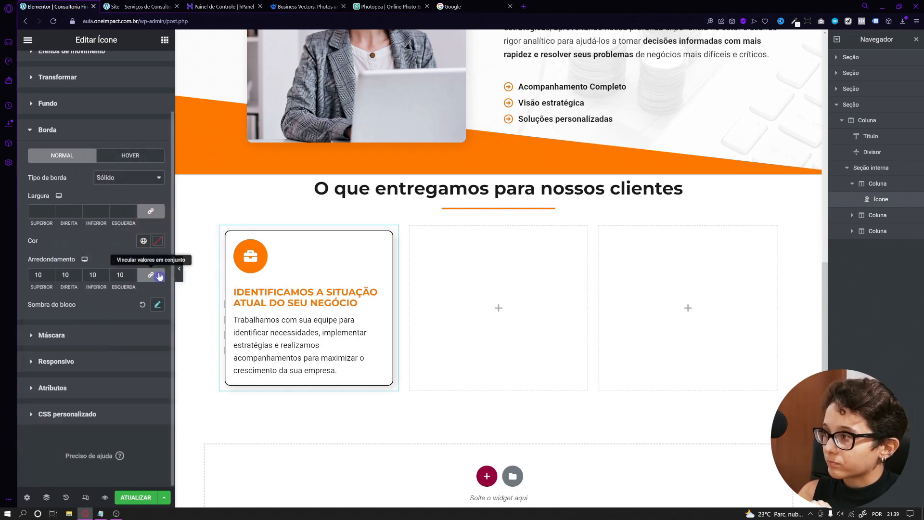
Step: Set the card's border type to Nenhum and preview the borderless card
{"action": "left_click", "coordinate": [124, 181]}
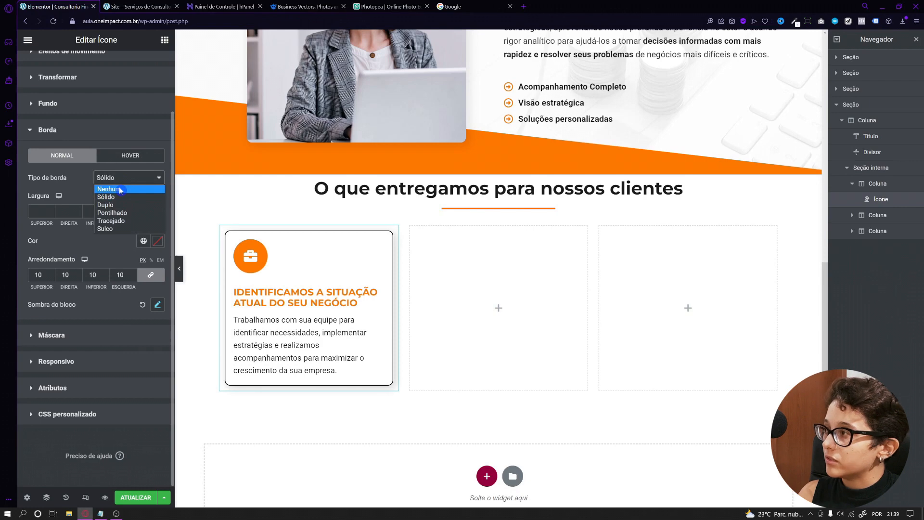
{"action": "left_click", "coordinate": [120, 189]}
{"action": "left_click", "coordinate": [179, 268]}
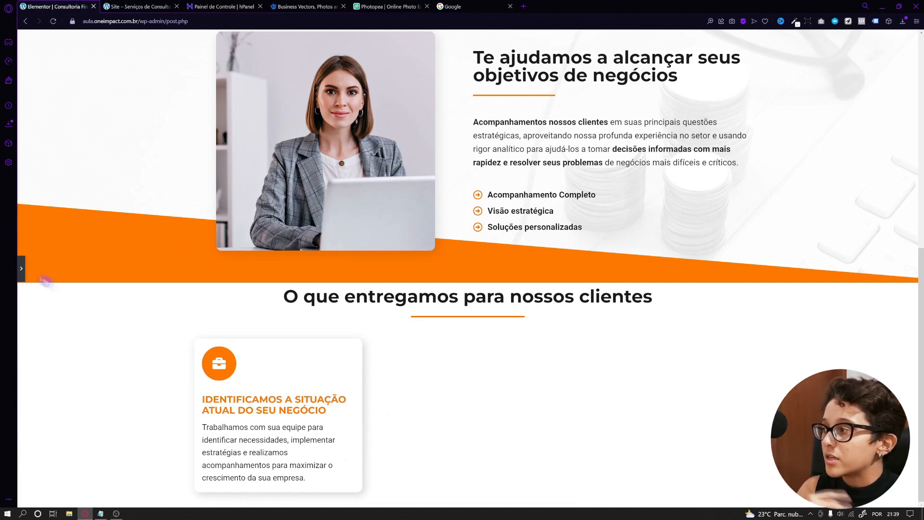
{"action": "left_click", "coordinate": [21, 268]}
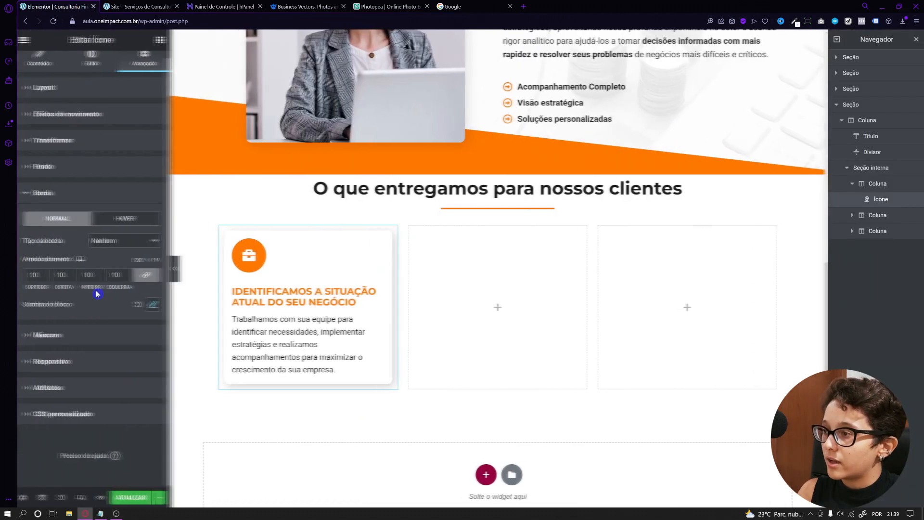
Step: Give the card a solid white border with a width of 2 on all sides
{"action": "left_click", "coordinate": [119, 243]}
{"action": "left_click", "coordinate": [116, 261]}
{"action": "type", "text": "2"}
{"action": "left_click", "coordinate": [156, 307]}
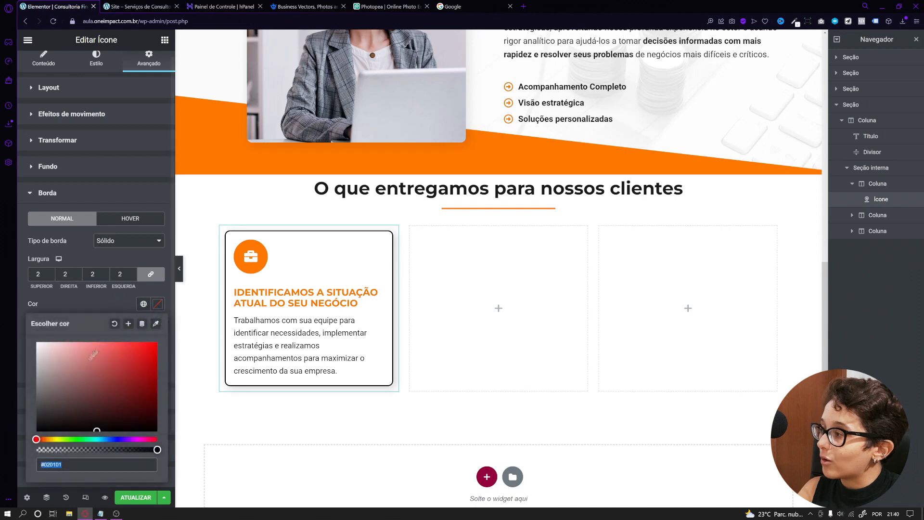
{"action": "left_click", "coordinate": [101, 285]}
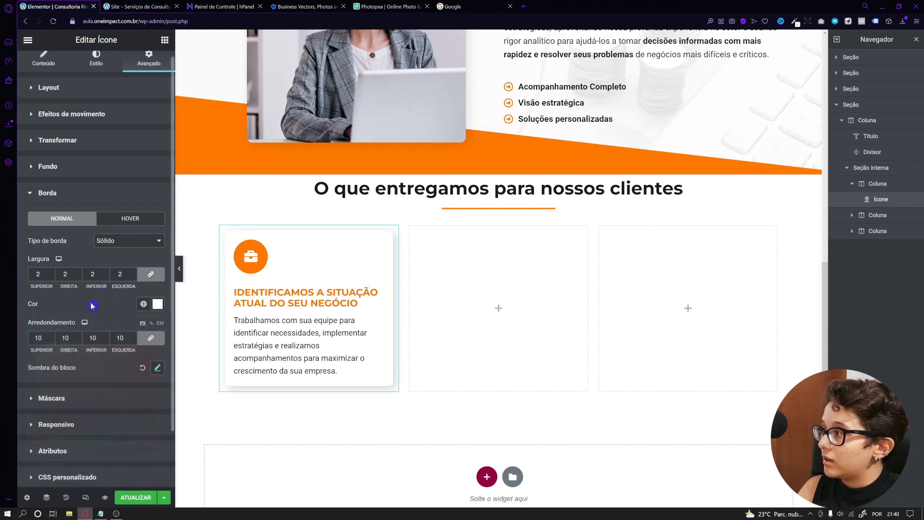
Step: Apply a linear gradient background to the card from white to light grey #F3F3F3 and preview the result
{"action": "left_click", "coordinate": [51, 167]}
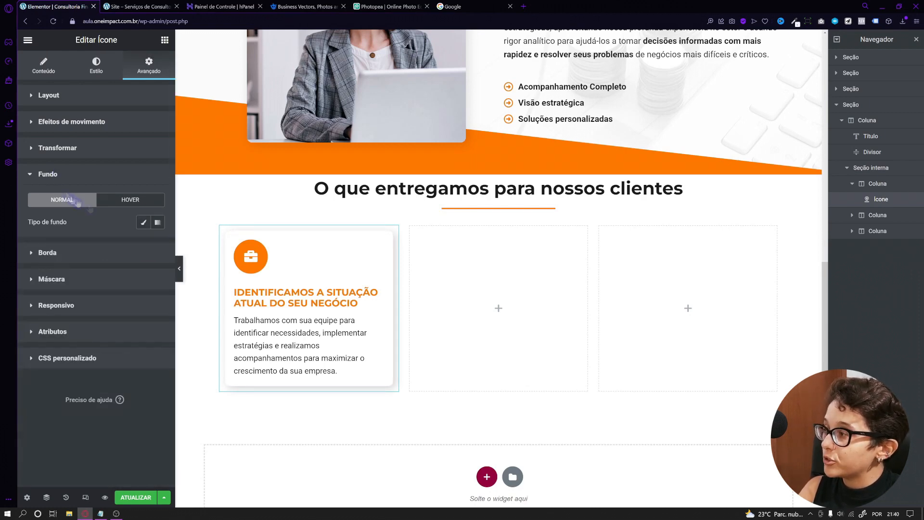
{"action": "left_click", "coordinate": [158, 225]}
{"action": "left_click", "coordinate": [158, 244]}
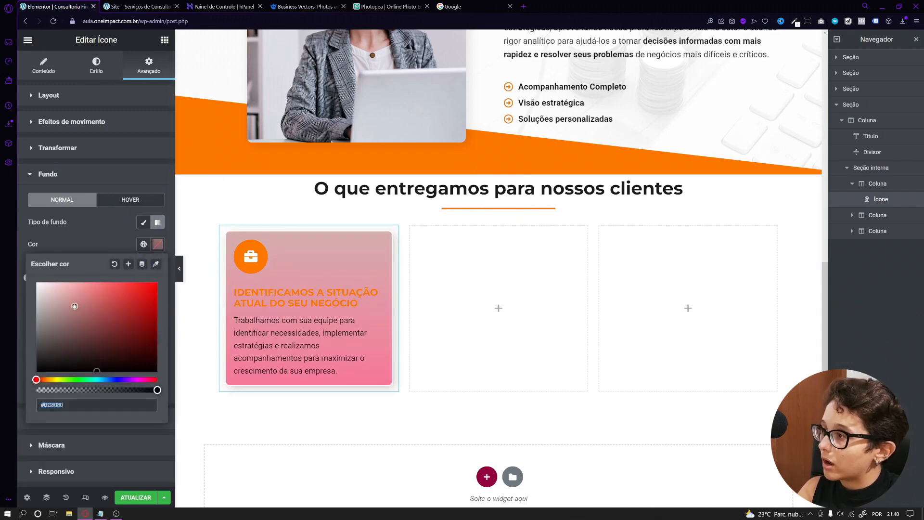
{"action": "left_click", "coordinate": [157, 244]}
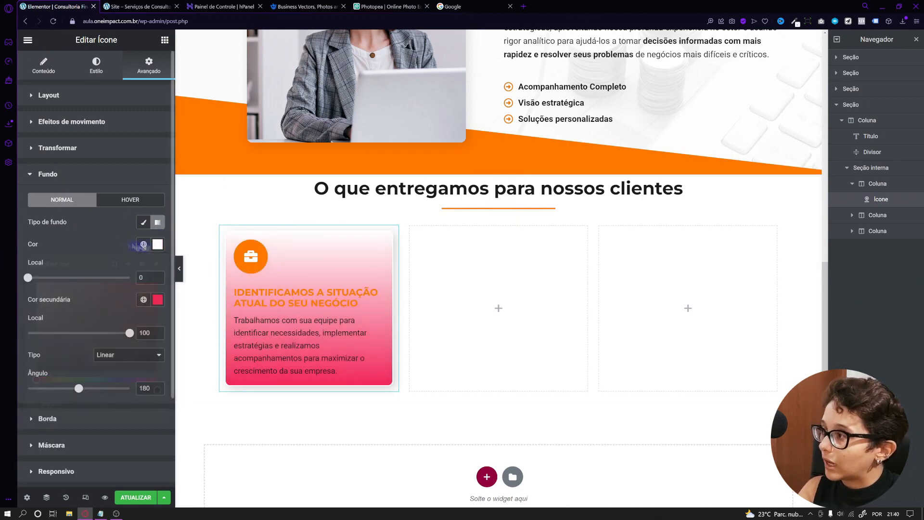
{"action": "left_click", "coordinate": [157, 299]}
{"action": "left_click_drag", "start_coordinate": [41, 343], "coordinate": [37, 347]}
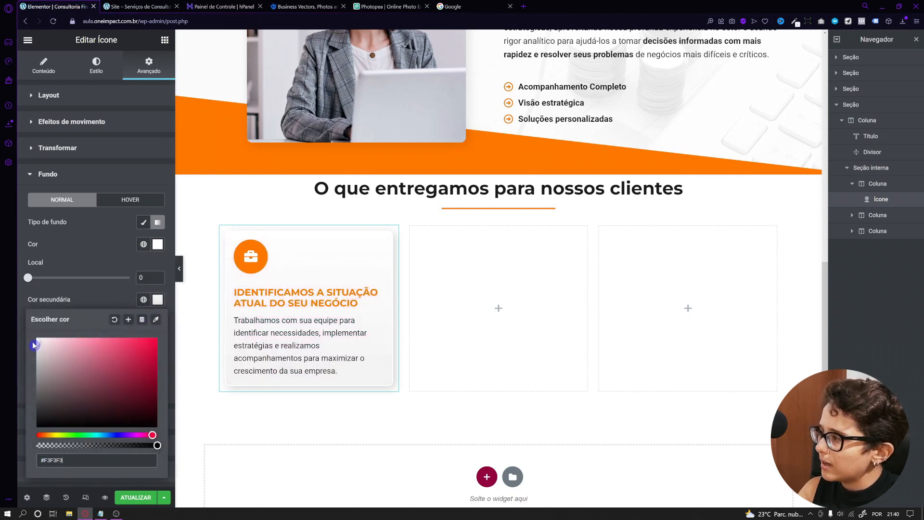
{"action": "left_click", "coordinate": [120, 246]}
{"action": "left_click", "coordinate": [178, 266]}
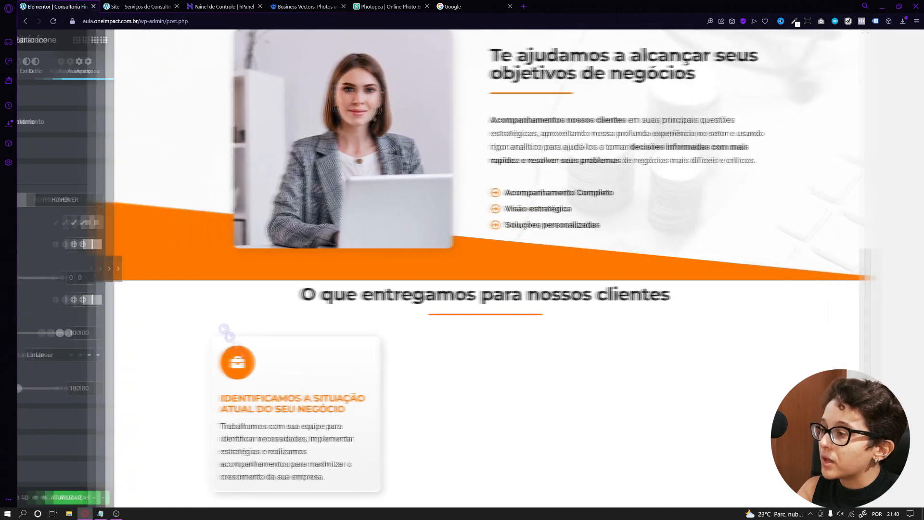
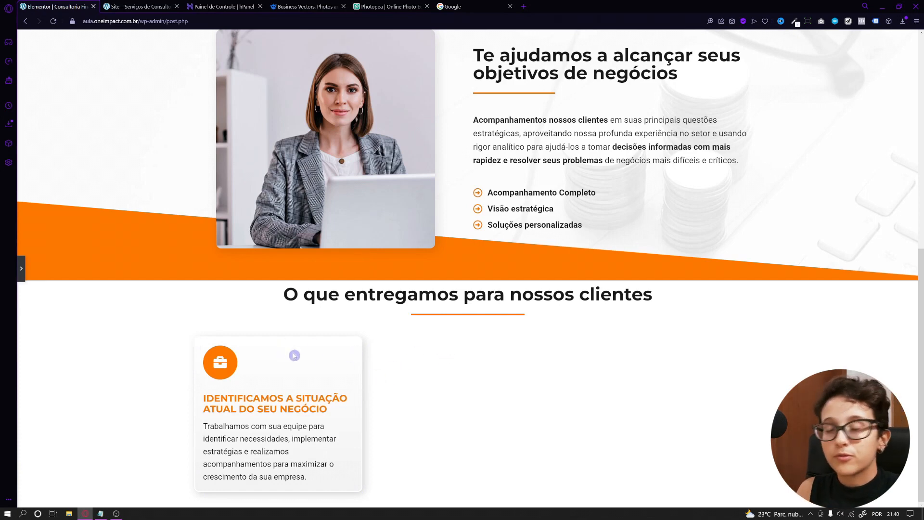
Step: Set the description typography size of the first icon-box card to 14 px
{"action": "left_click", "coordinate": [21, 268]}
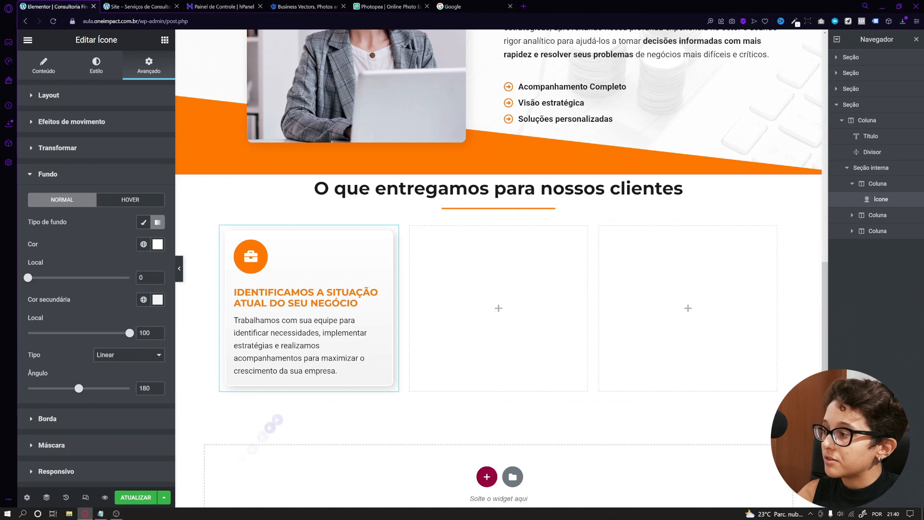
{"action": "left_click", "coordinate": [73, 179]}
{"action": "left_click", "coordinate": [96, 72]}
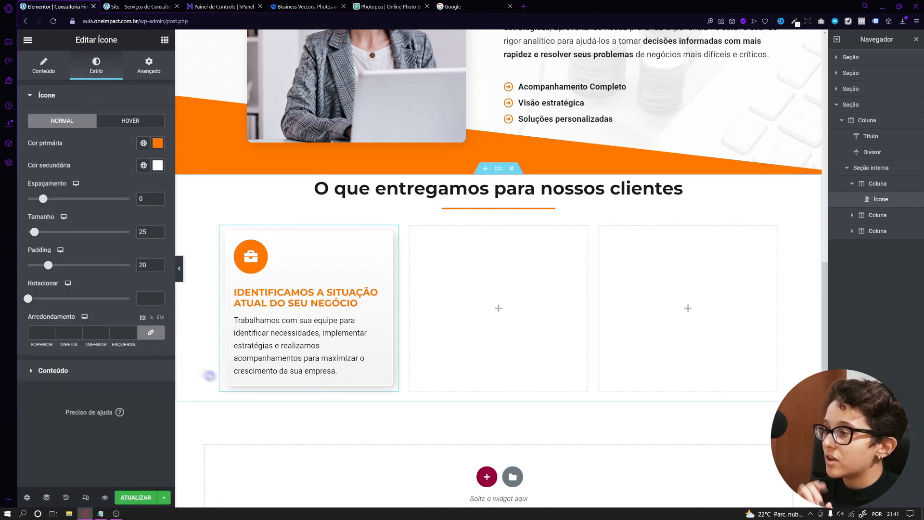
{"action": "left_click", "coordinate": [96, 371]}
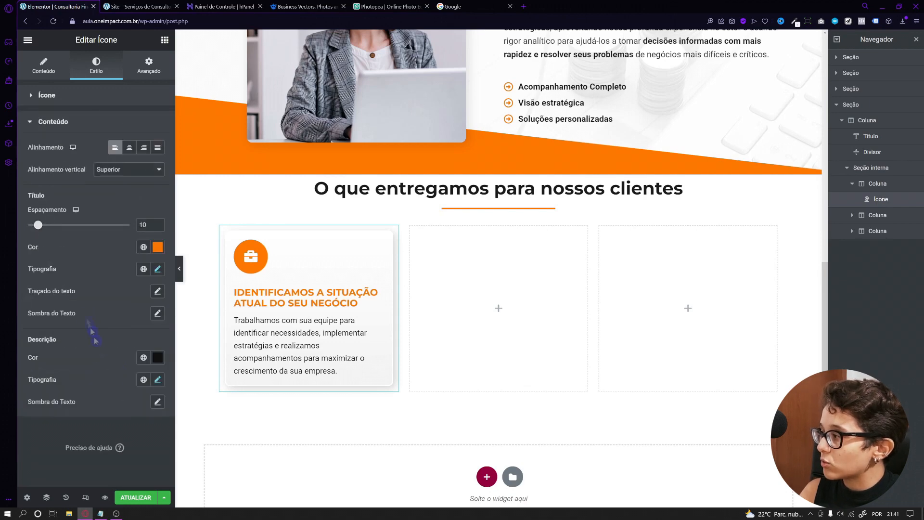
{"action": "left_click", "coordinate": [157, 379]}
{"action": "scroll", "coordinate": [124, 440], "scroll_direction": "down", "scroll_amount": 4}
{"action": "left_click", "coordinate": [151, 286]}
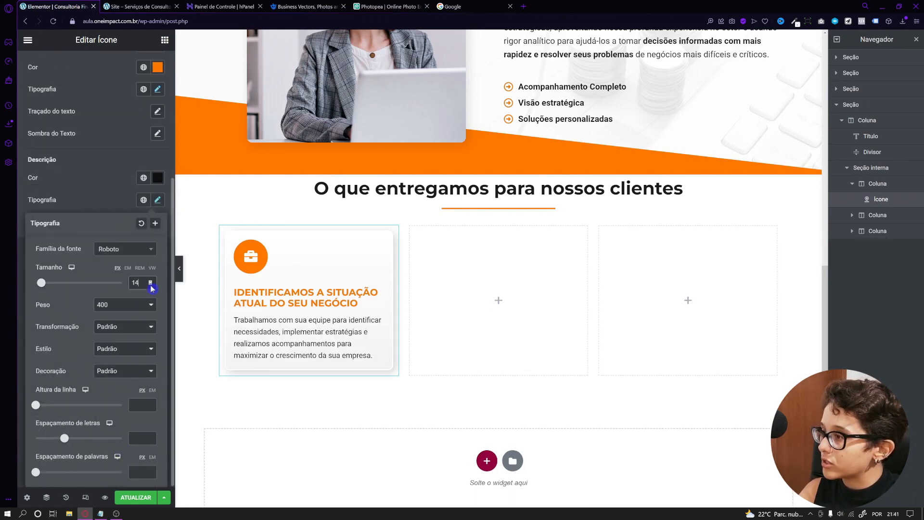
{"action": "left_click", "coordinate": [99, 202]}
{"action": "scroll", "coordinate": [173, 291], "scroll_direction": "up", "scroll_amount": 4}
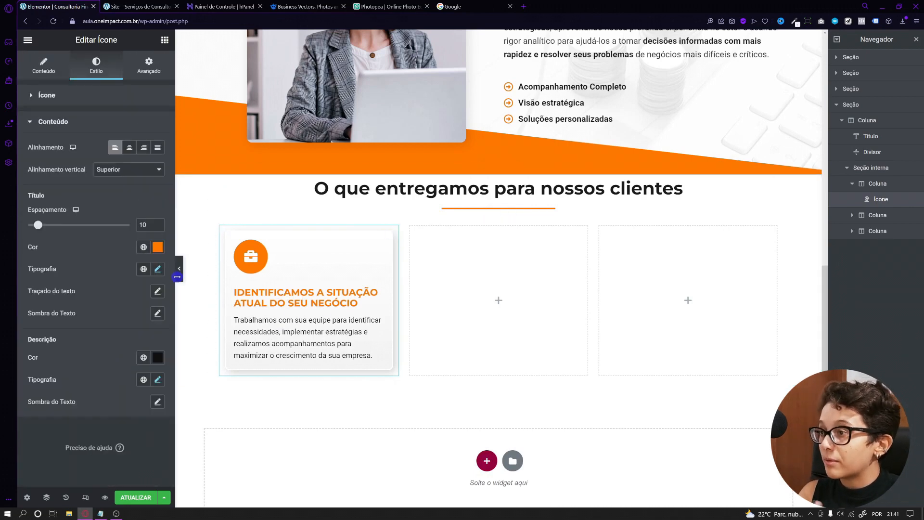
Step: Copy the first icon-box card and paste it into the second and third columns of the inner section
{"action": "right_click", "coordinate": [301, 284]}
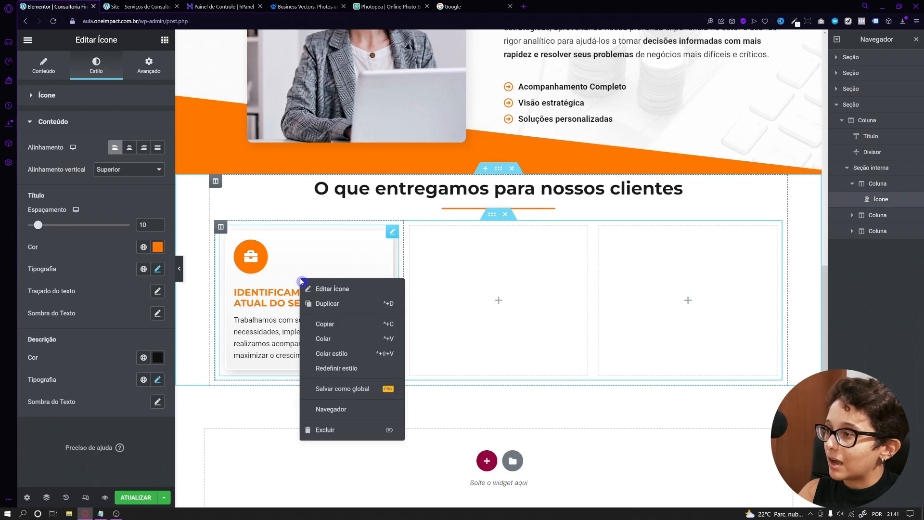
{"action": "left_click", "coordinate": [345, 327]}
{"action": "right_click", "coordinate": [433, 283]}
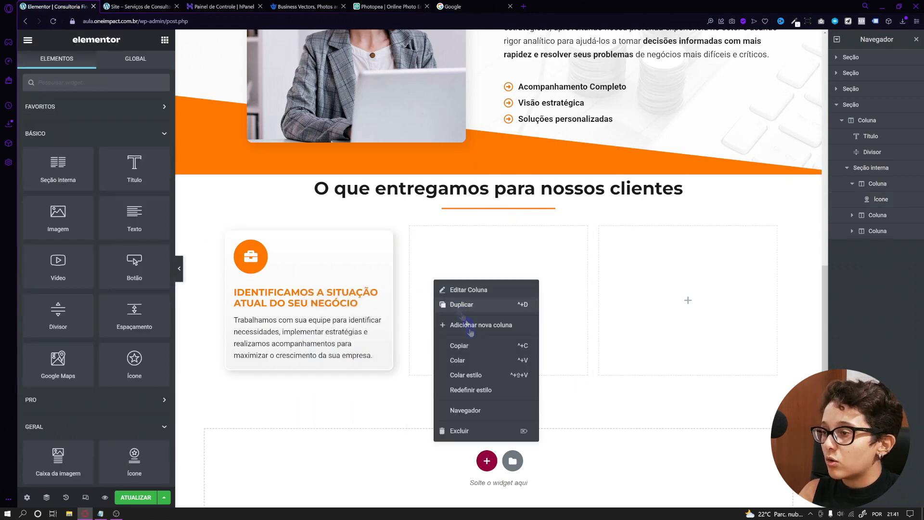
{"action": "left_click", "coordinate": [458, 355]}
{"action": "right_click", "coordinate": [668, 294]}
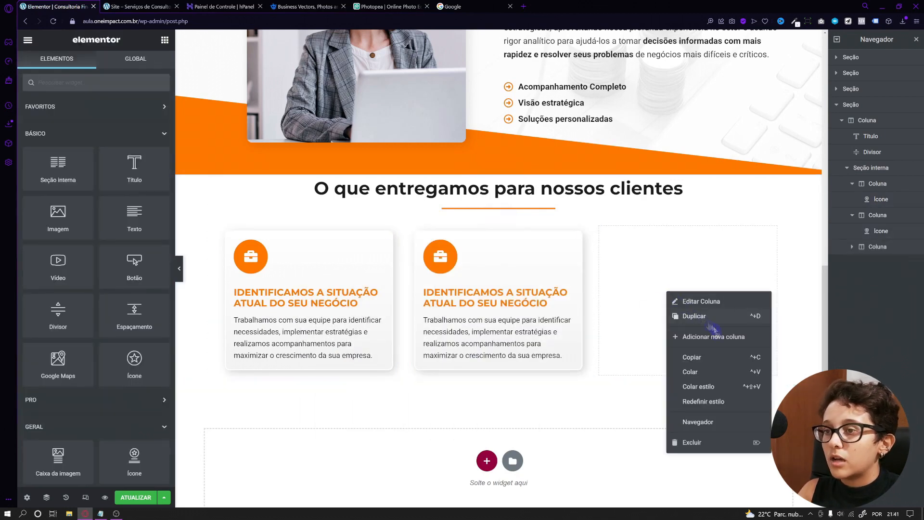
{"action": "left_click", "coordinate": [712, 366]}
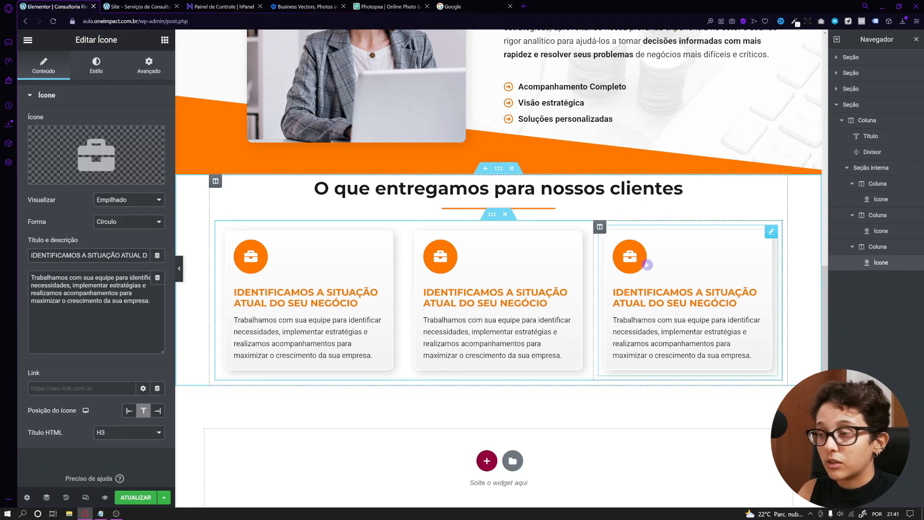
Step: Replace the second card's title with "DESENVOLVEMOS SOLUÇÕES E ESTRATÉGIAS", copied from the reference site
{"action": "left_click", "coordinate": [139, 6]}
{"action": "left_click_drag", "start_coordinate": [392, 273], "coordinate": [477, 291]}
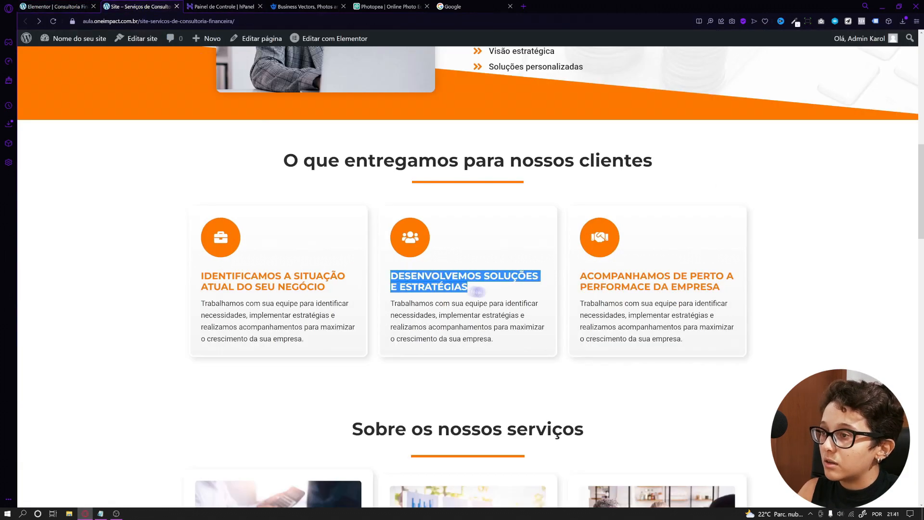
{"action": "left_click", "coordinate": [462, 261]}
{"action": "left_click", "coordinate": [72, 7]}
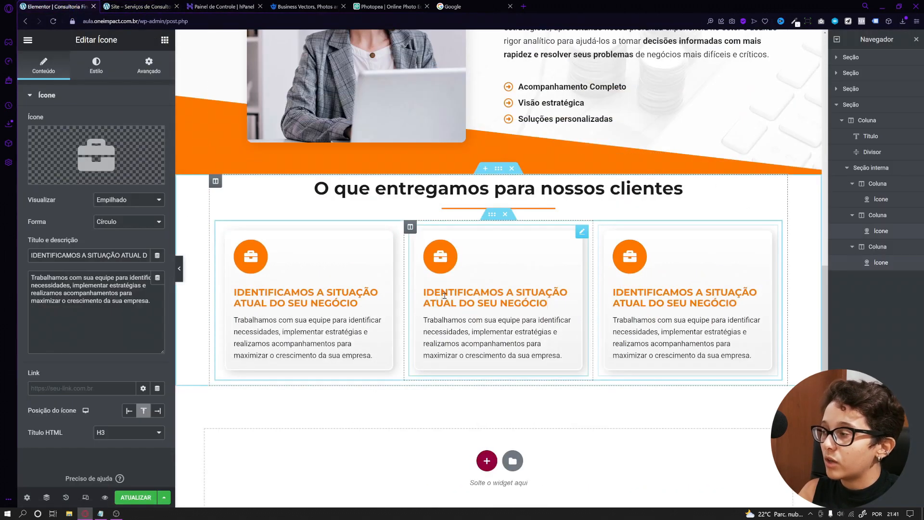
{"action": "triple_click", "coordinate": [90, 254]}
{"action": "right_click", "coordinate": [90, 253]}
{"action": "left_click", "coordinate": [104, 299]}
Step: Replace the third card's title with "ACOMPANHAMOS DE PERTO A PERFORMACE DA EMPRESA" from the reference site and preview the three cards
{"action": "left_click", "coordinate": [137, 7]}
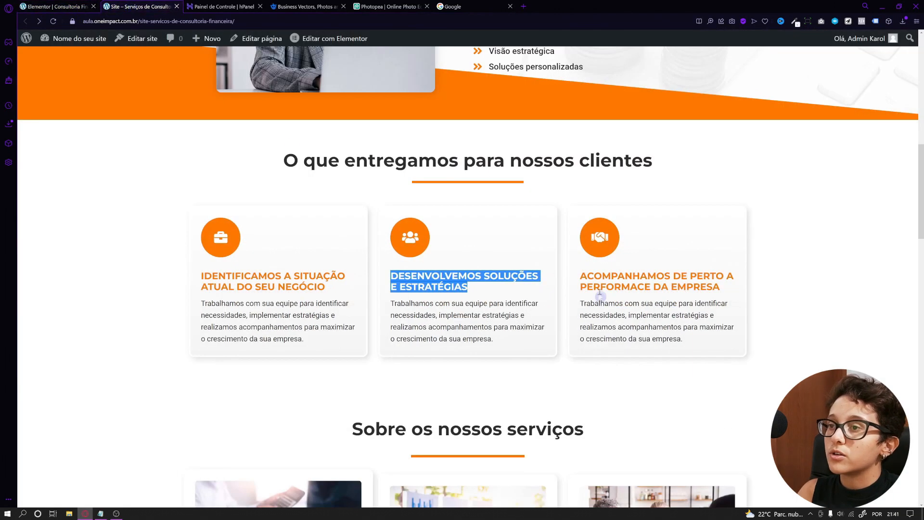
{"action": "left_click_drag", "start_coordinate": [585, 275], "coordinate": [719, 303]}
{"action": "left_click", "coordinate": [645, 290]}
{"action": "left_click_drag", "start_coordinate": [580, 278], "coordinate": [615, 278]}
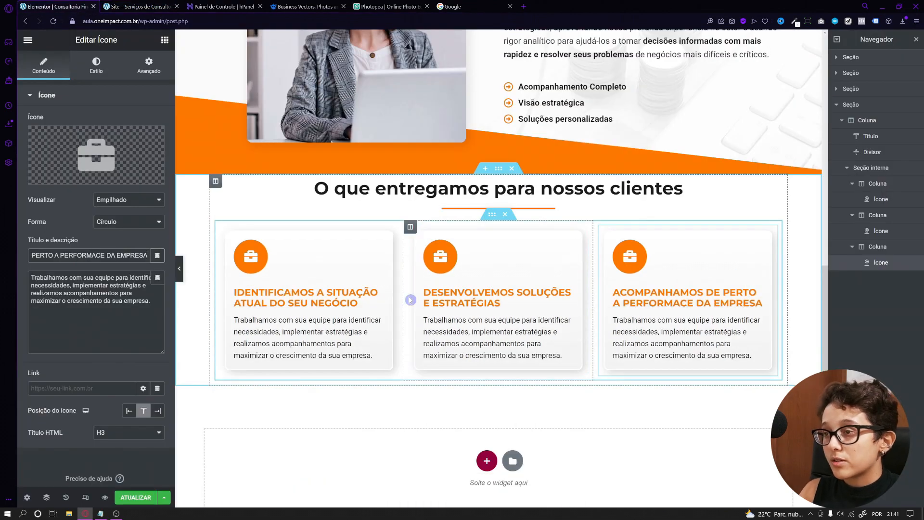
{"action": "scroll", "coordinate": [422, 314], "scroll_direction": "up", "scroll_amount": 1}
{"action": "scroll", "coordinate": [420, 316], "scroll_direction": "down", "scroll_amount": 1}
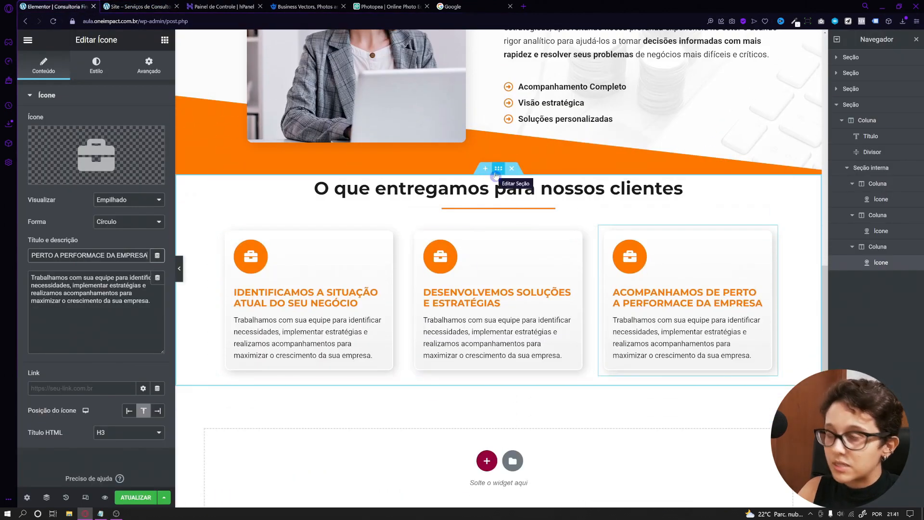
{"action": "key", "text": "ctrl+p"}
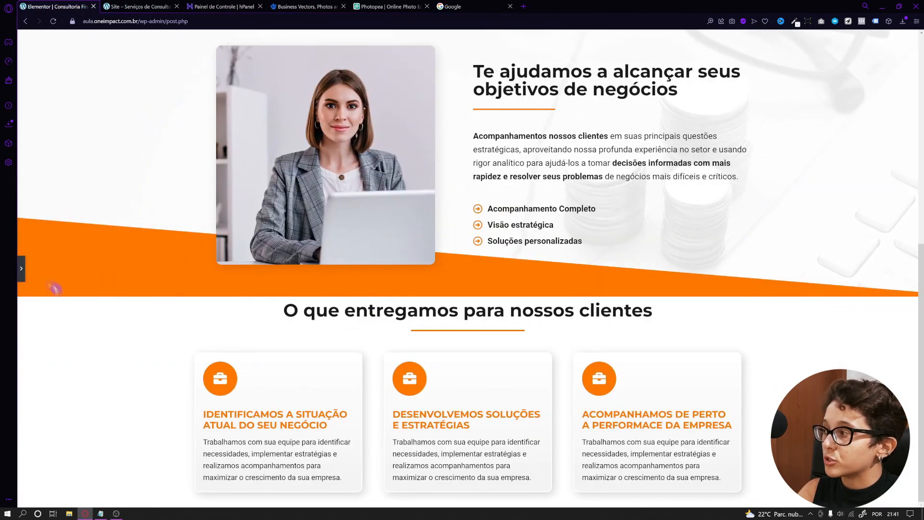
{"action": "left_click", "coordinate": [22, 276]}
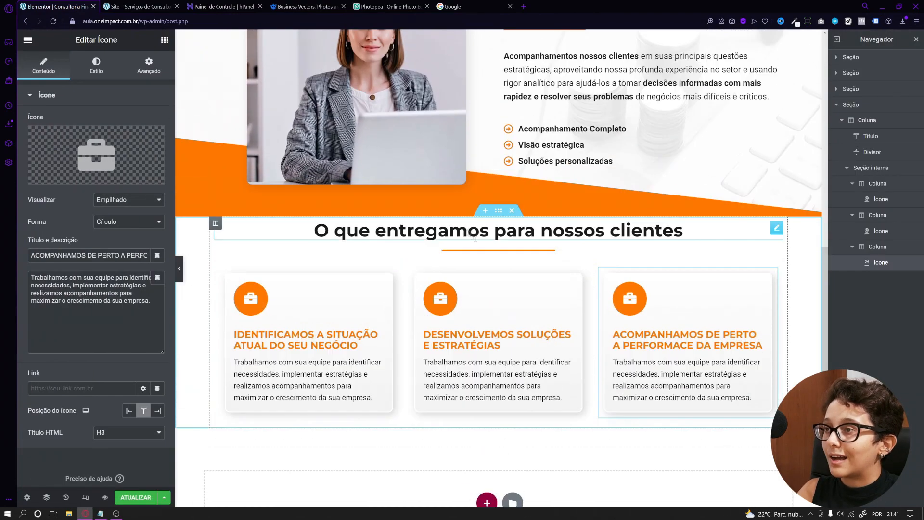
Step: Unlink the padding values of the "O que entregamos para nossos clientes" section and add equal top and bottom padding
{"action": "left_click", "coordinate": [499, 212]}
{"action": "scroll", "coordinate": [498, 212], "scroll_direction": "up", "scroll_amount": 3}
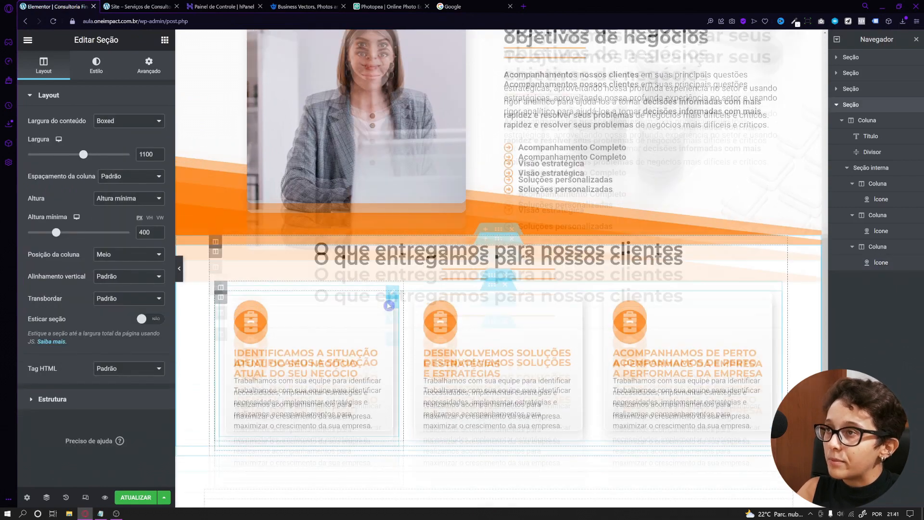
{"action": "scroll", "coordinate": [498, 211], "scroll_direction": "down", "scroll_amount": 3}
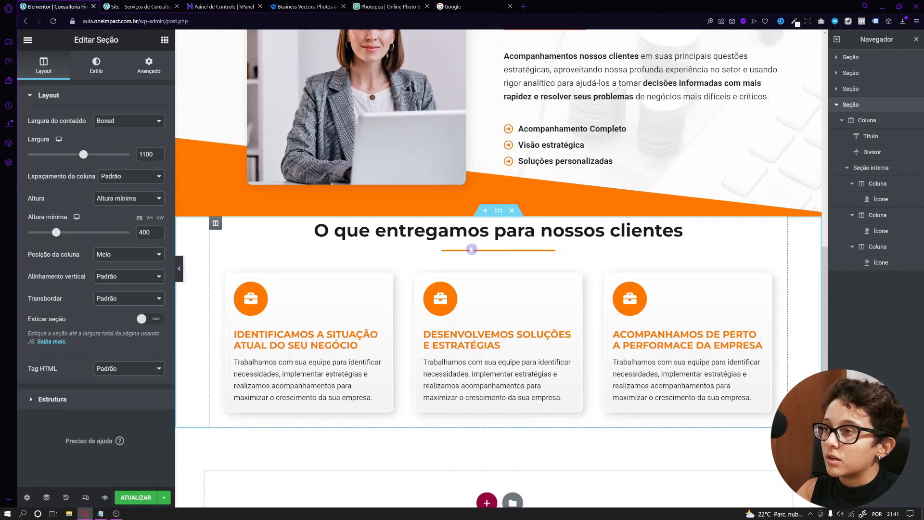
{"action": "left_click", "coordinate": [151, 72]}
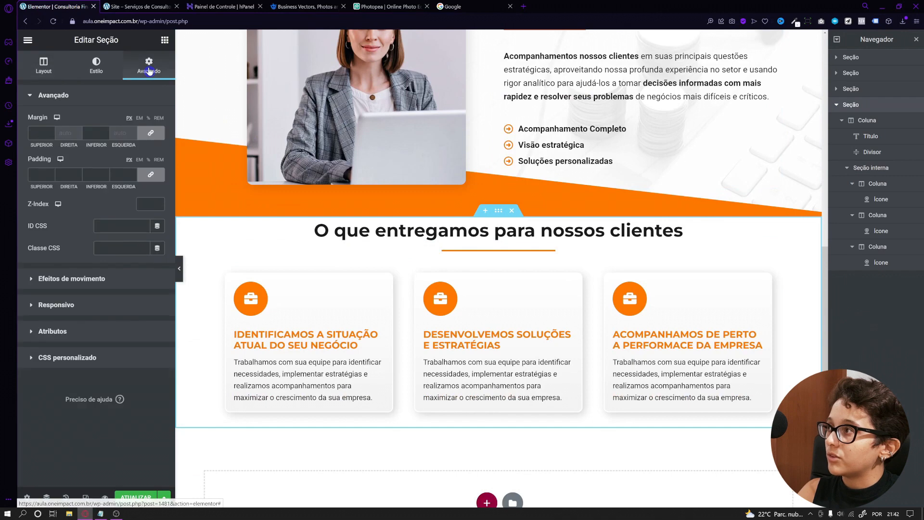
{"action": "left_click", "coordinate": [151, 176]}
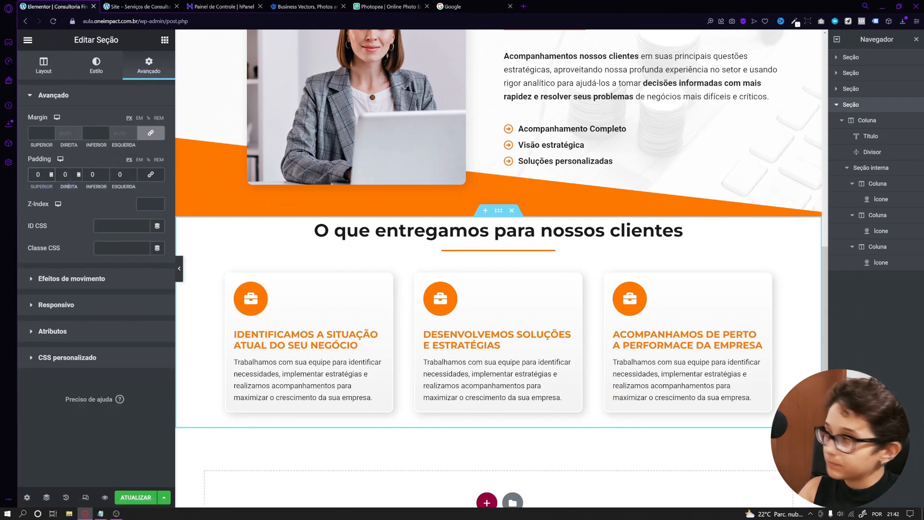
{"action": "left_click", "coordinate": [37, 176]}
{"action": "type", "text": "4"}
{"action": "type", "text": "4"}
Step: Preview the section's new spacing against the section above it and save the page
{"action": "left_click", "coordinate": [179, 273]}
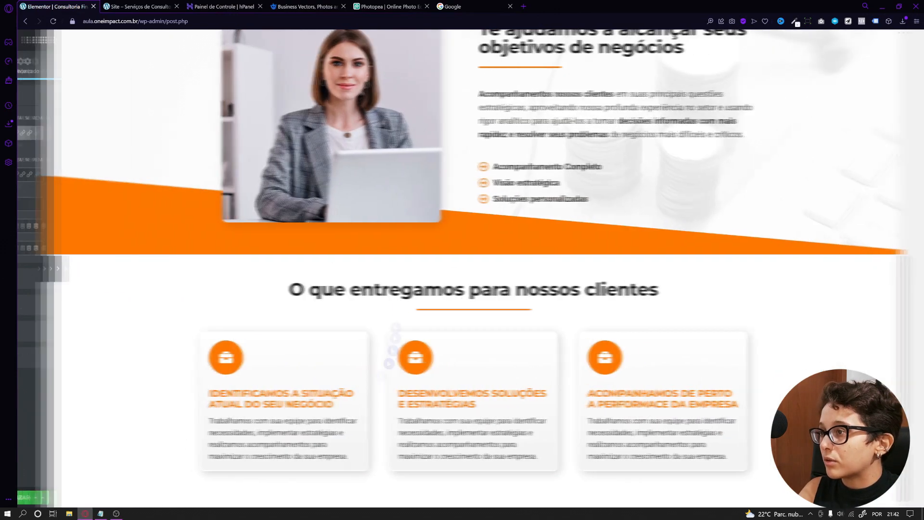
{"action": "scroll", "coordinate": [347, 347], "scroll_direction": "up", "scroll_amount": 5}
{"action": "scroll", "coordinate": [347, 347], "scroll_direction": "down", "scroll_amount": 5}
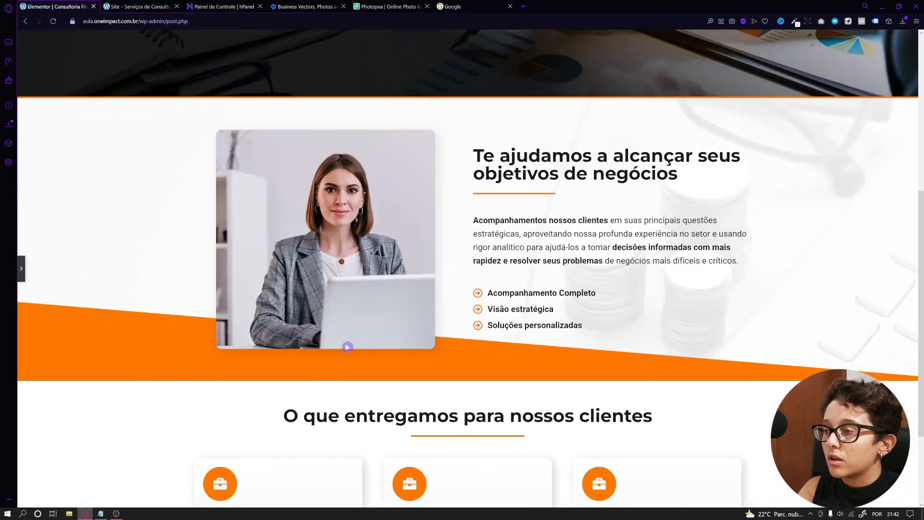
{"action": "left_click", "coordinate": [21, 268]}
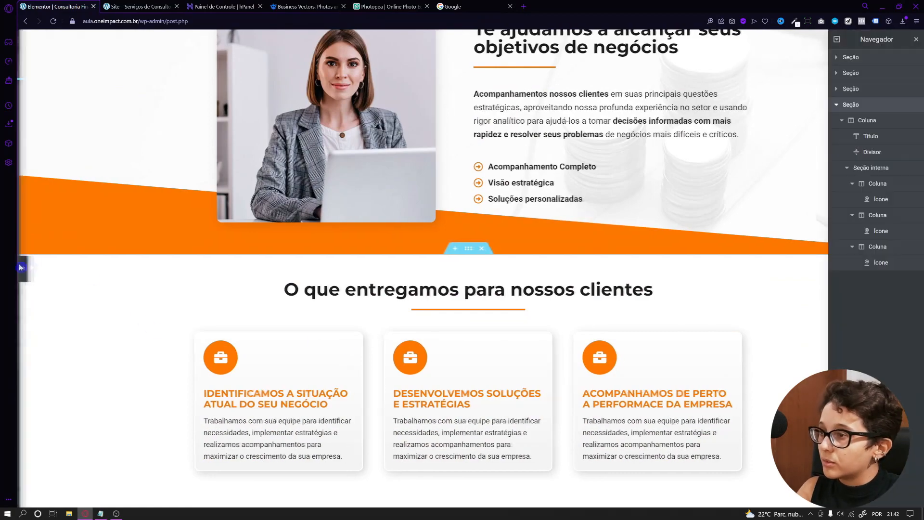
{"action": "key", "text": "ctrl+s"}
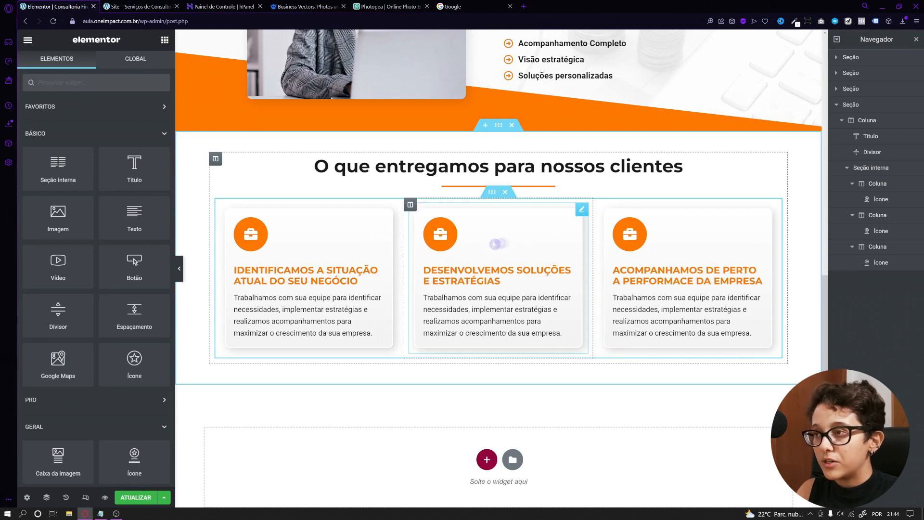
Step: Duplicate the inner section holding the three icon-box cards
{"action": "right_click", "coordinate": [491, 197]}
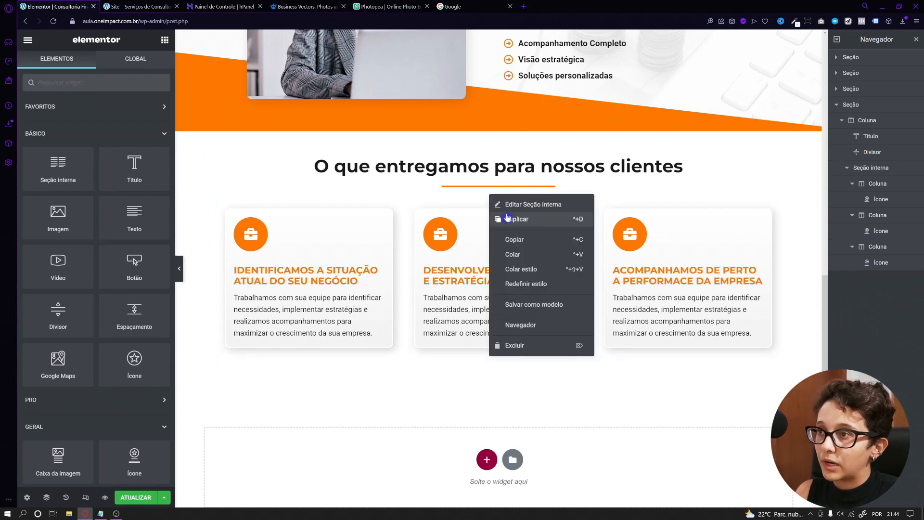
{"action": "key", "text": "Escape"}
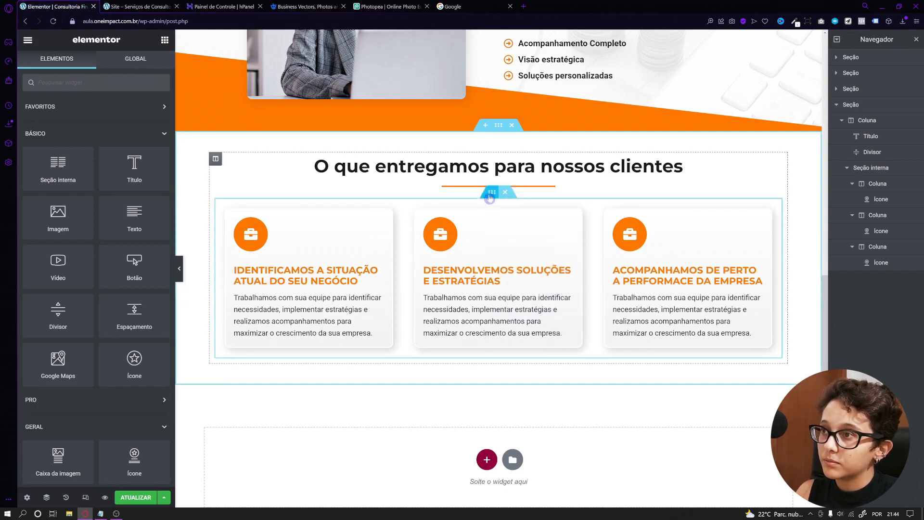
{"action": "right_click", "coordinate": [490, 199]}
{"action": "left_click", "coordinate": [503, 221]}
{"action": "scroll", "coordinate": [339, 319], "scroll_direction": "down", "scroll_amount": 1}
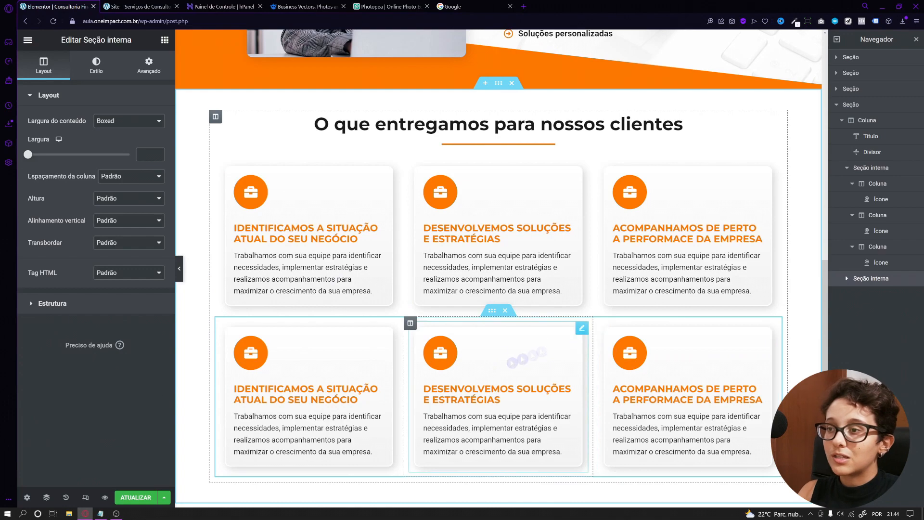
Step: Delete the third and second cards from the duplicated row and preview how the remaining card is laid out
{"action": "right_click", "coordinate": [635, 398]}
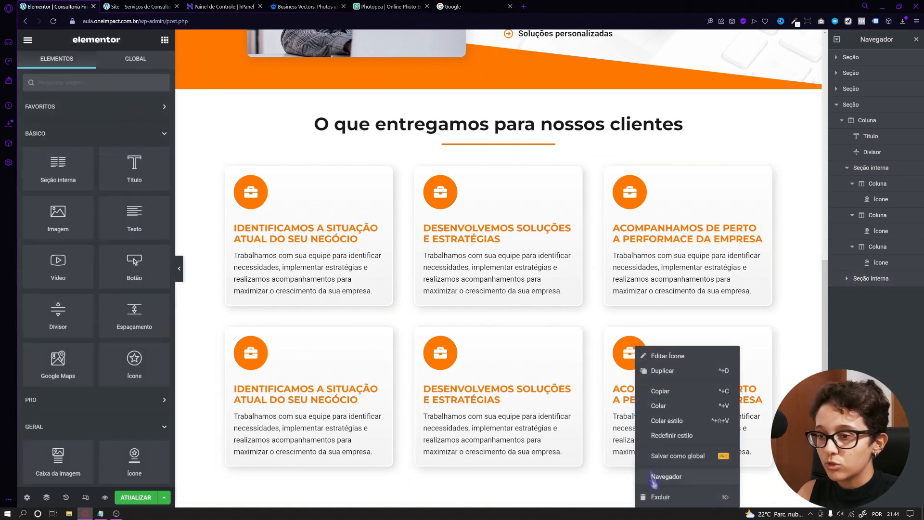
{"action": "left_click", "coordinate": [648, 496]}
{"action": "left_click", "coordinate": [180, 269]}
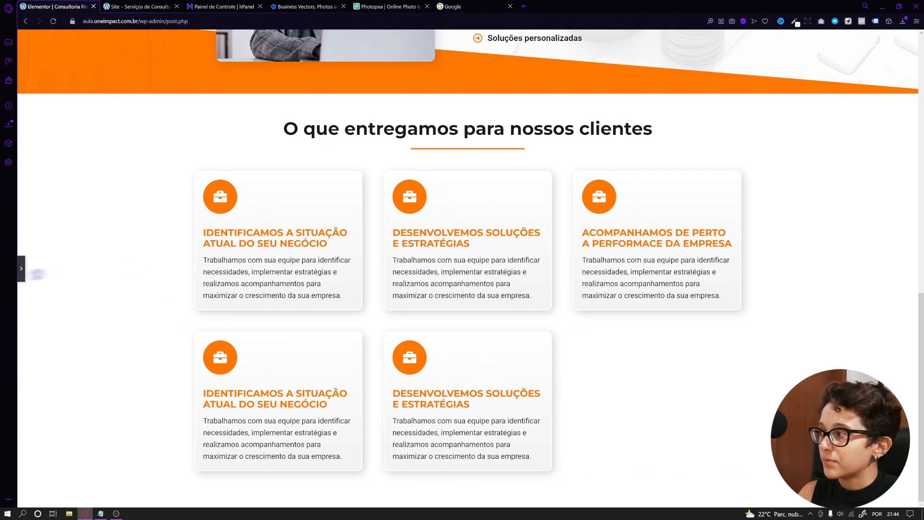
{"action": "left_click", "coordinate": [21, 268]}
{"action": "right_click", "coordinate": [529, 423]}
{"action": "left_click", "coordinate": [551, 496]}
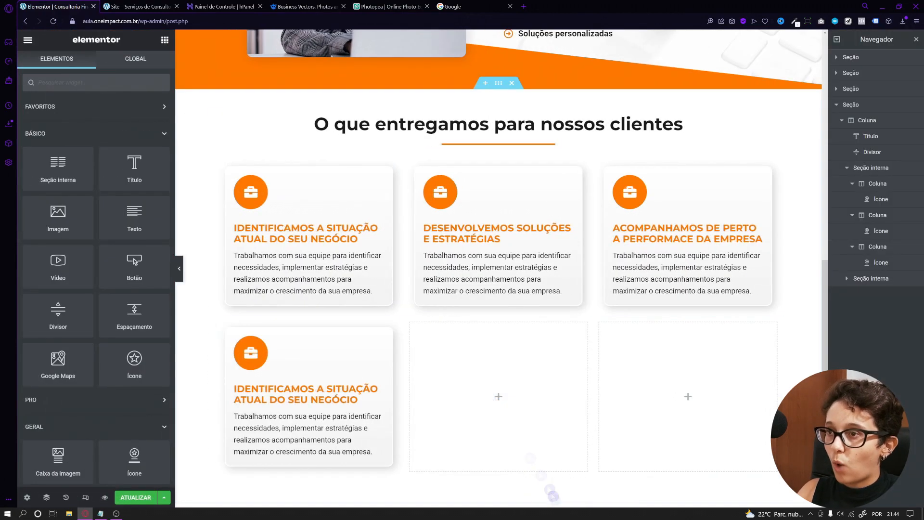
{"action": "left_click", "coordinate": [179, 272]}
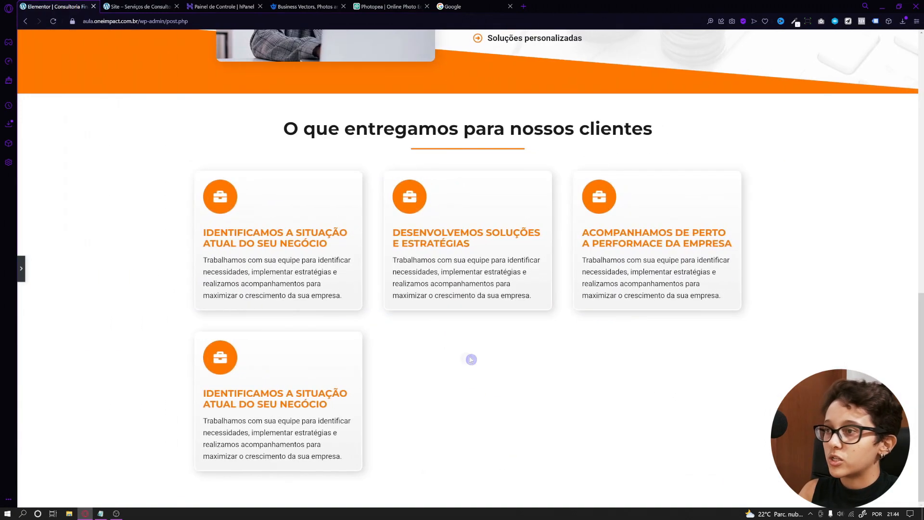
Step: Delete the duplicated inner section below the original row of cards
{"action": "left_click", "coordinate": [22, 268]}
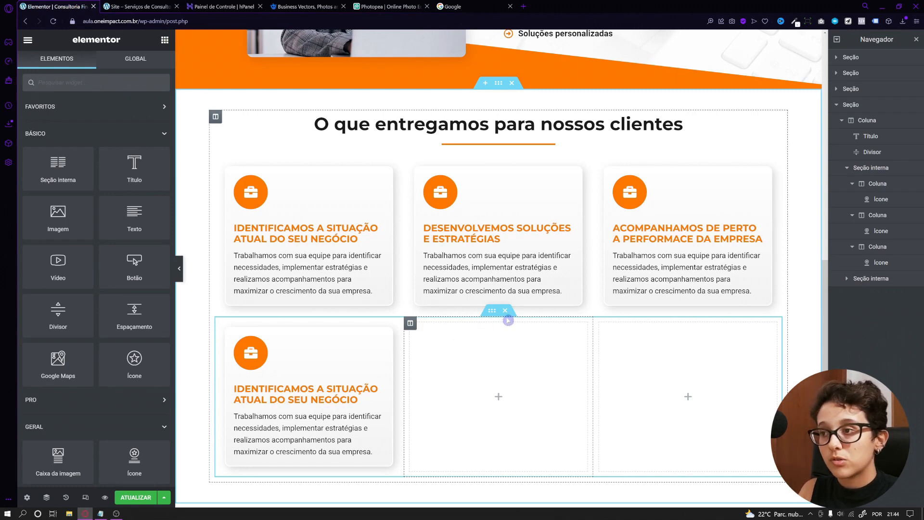
{"action": "left_click", "coordinate": [504, 310]}
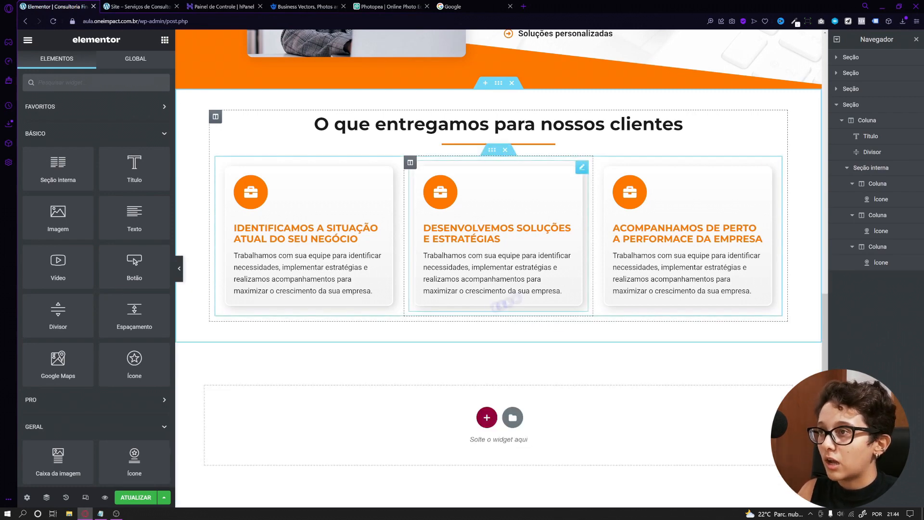
{"action": "scroll", "coordinate": [220, 456], "scroll_direction": "up", "scroll_amount": 1}
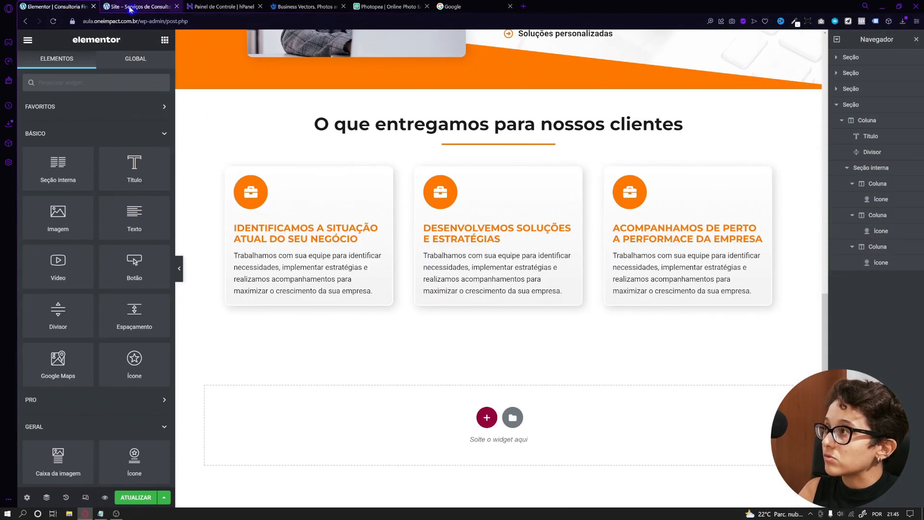
Step: Switch to the reference site and examine the "Sobre os nossos serviços" section with its image cards
{"action": "left_click", "coordinate": [130, 10]}
{"action": "left_click", "coordinate": [576, 206]}
{"action": "scroll", "coordinate": [285, 364], "scroll_direction": "up", "scroll_amount": 1}
{"action": "scroll", "coordinate": [285, 365], "scroll_direction": "down", "scroll_amount": 1}
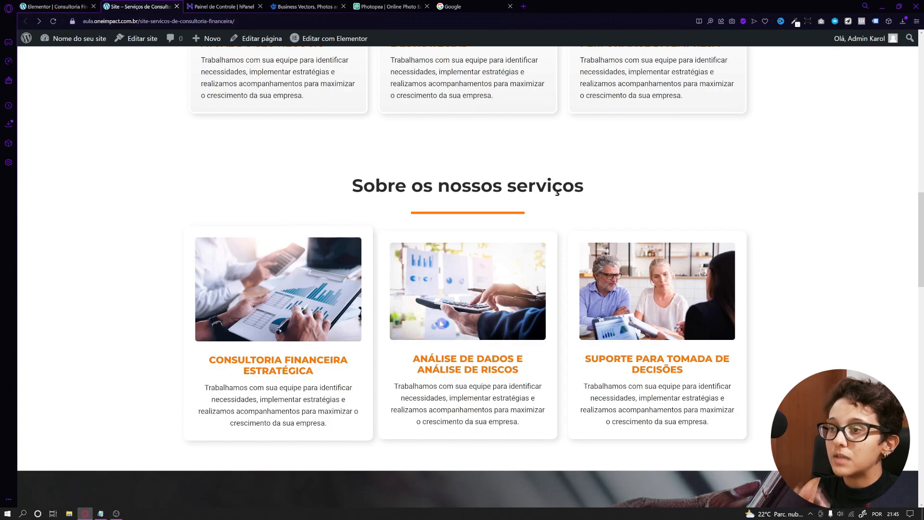
Step: Return to the Elementor editor and duplicate the "O que entregamos para nossos clientes" section
{"action": "scroll", "coordinate": [441, 324], "scroll_direction": "up", "scroll_amount": 4}
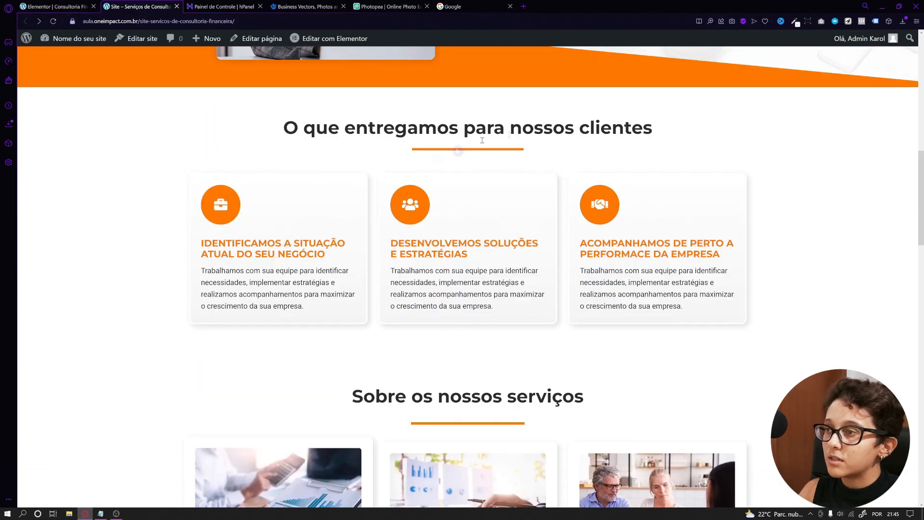
{"action": "scroll", "coordinate": [482, 140], "scroll_direction": "down", "scroll_amount": 4}
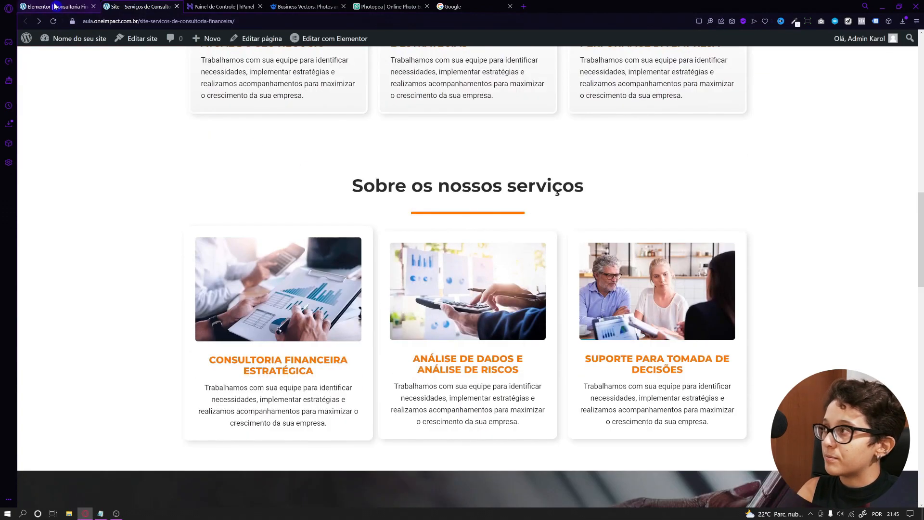
{"action": "left_click", "coordinate": [55, 6]}
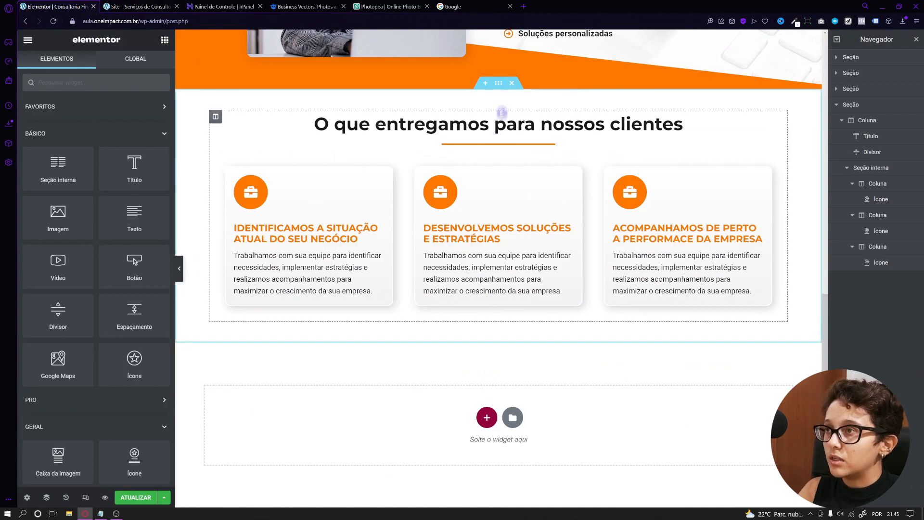
{"action": "right_click", "coordinate": [498, 87]}
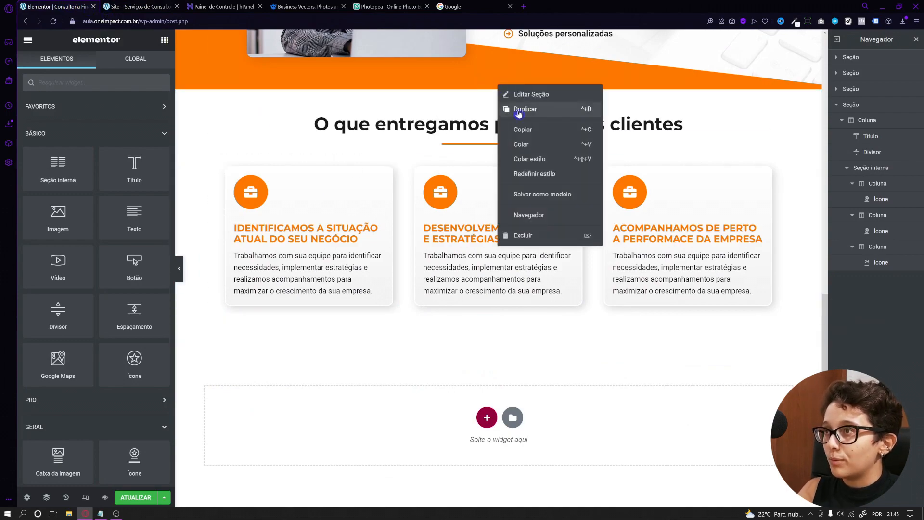
{"action": "left_click", "coordinate": [525, 109]}
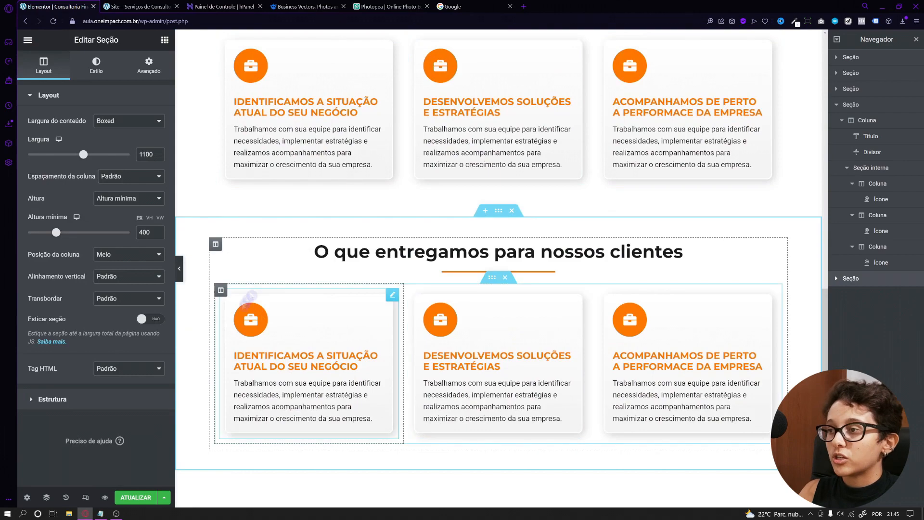
{"action": "scroll", "coordinate": [627, 350], "scroll_direction": "down", "scroll_amount": 1}
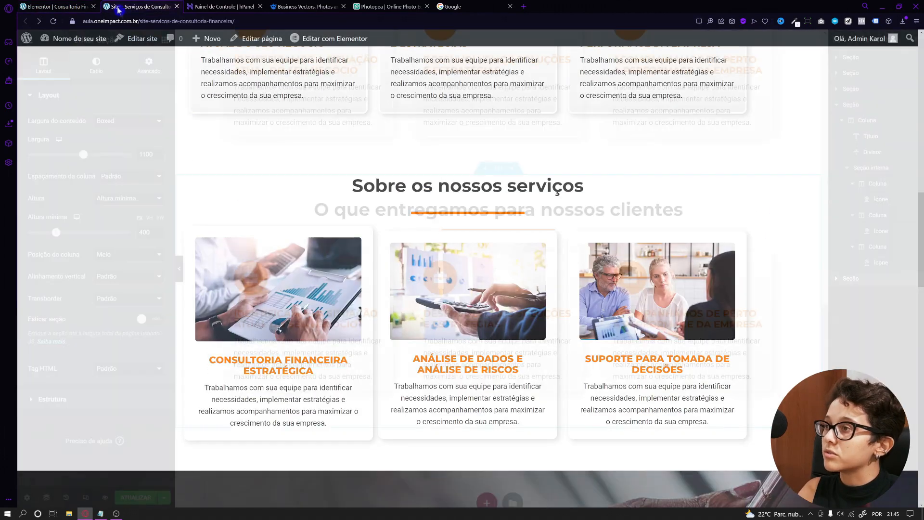
Step: Replace the duplicated section's heading with "Sobre os nossos serviços", copied from the reference site
{"action": "left_click", "coordinate": [140, 6]}
{"action": "left_click_drag", "start_coordinate": [353, 186], "coordinate": [585, 186]}
{"action": "right_click", "coordinate": [554, 184]}
{"action": "left_click", "coordinate": [573, 213]}
{"action": "left_click", "coordinate": [53, 6]}
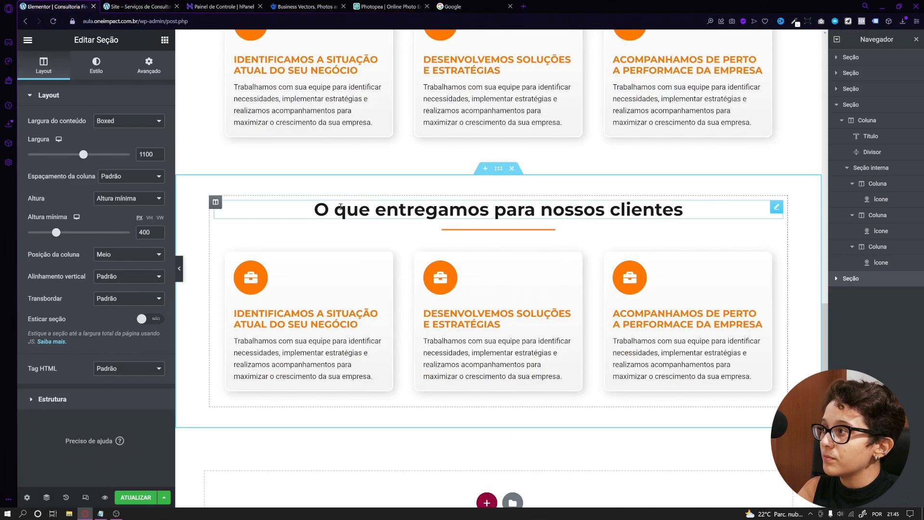
{"action": "left_click", "coordinate": [339, 208]}
{"action": "triple_click", "coordinate": [85, 132]}
{"action": "right_click", "coordinate": [85, 131]}
{"action": "left_click", "coordinate": [110, 184]}
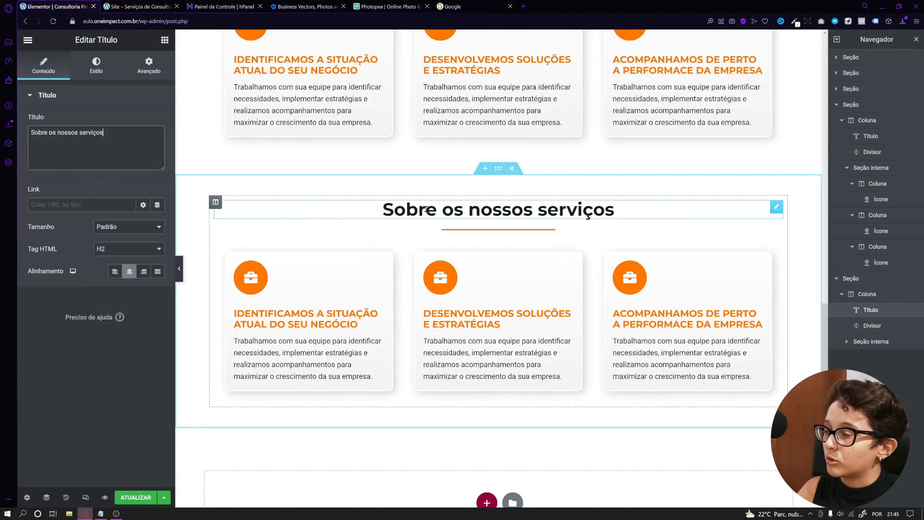
Step: Delete the three icon boxes under the "Sobre os nossos serviços" heading, leaving the columns empty
{"action": "right_click", "coordinate": [319, 271]}
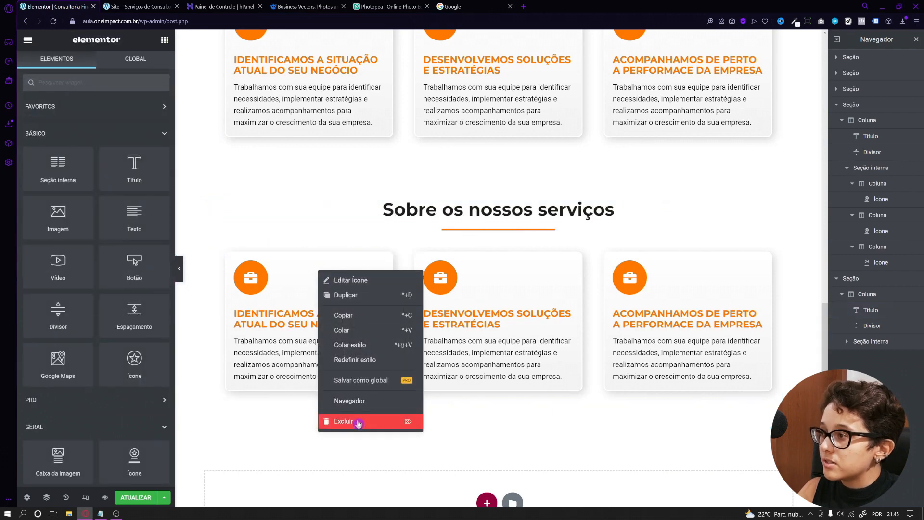
{"action": "left_click", "coordinate": [355, 421]}
{"action": "right_click", "coordinate": [475, 298]}
{"action": "left_click", "coordinate": [518, 449]}
{"action": "right_click", "coordinate": [761, 309]}
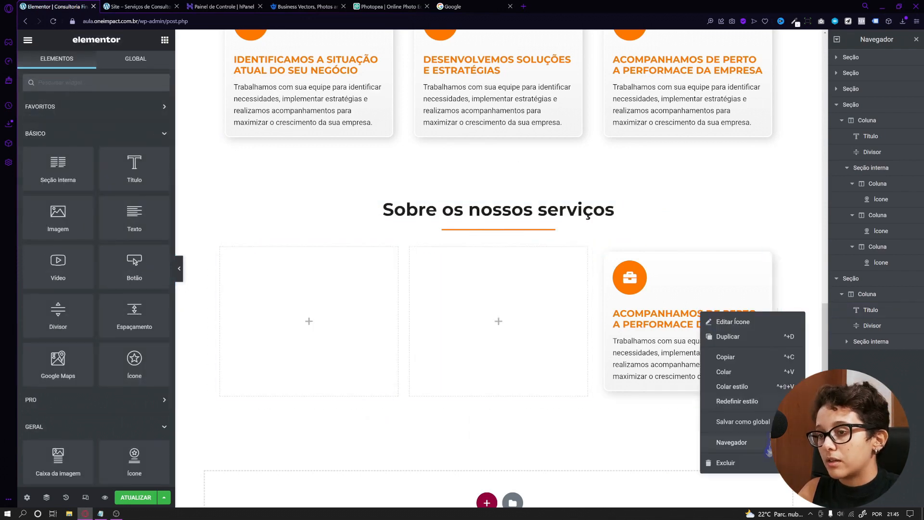
{"action": "left_click", "coordinate": [780, 462]}
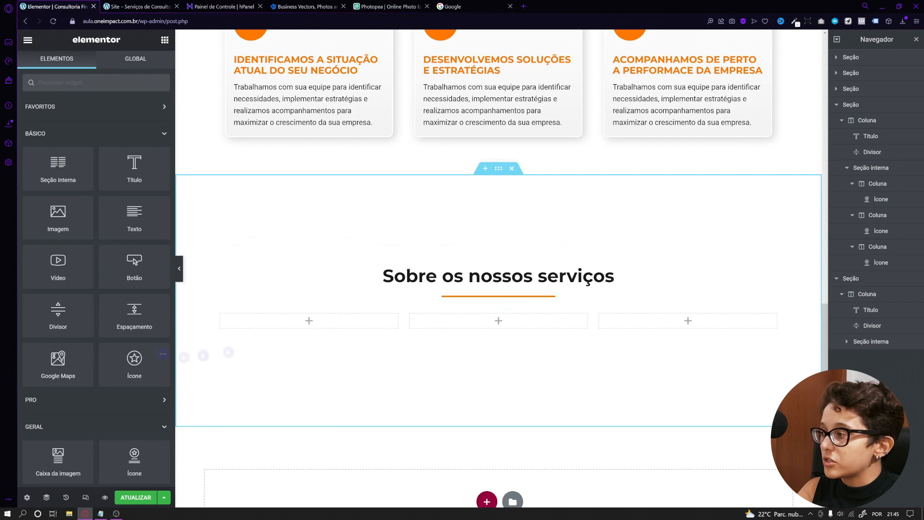
Step: Add an image box to the first empty column under "Sobre os nossos serviços" and select Imagem-3.jpg in its media library
{"action": "scroll", "coordinate": [122, 412], "scroll_direction": "down", "scroll_amount": 4}
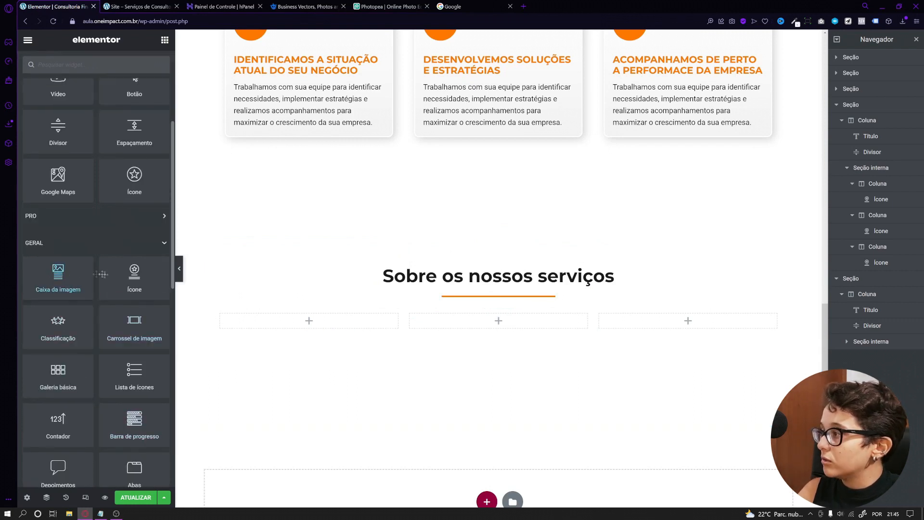
{"action": "left_click_drag", "start_coordinate": [49, 274], "coordinate": [317, 320]}
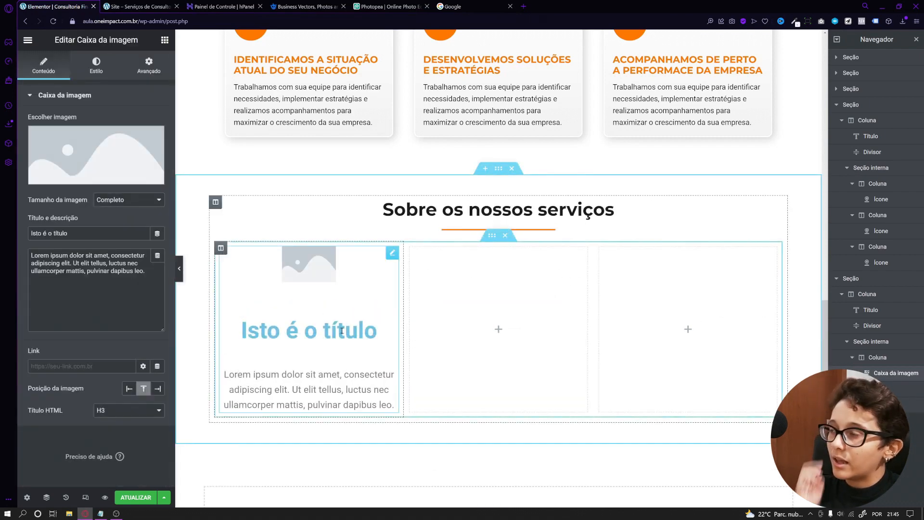
{"action": "scroll", "coordinate": [341, 331], "scroll_direction": "up", "scroll_amount": 2}
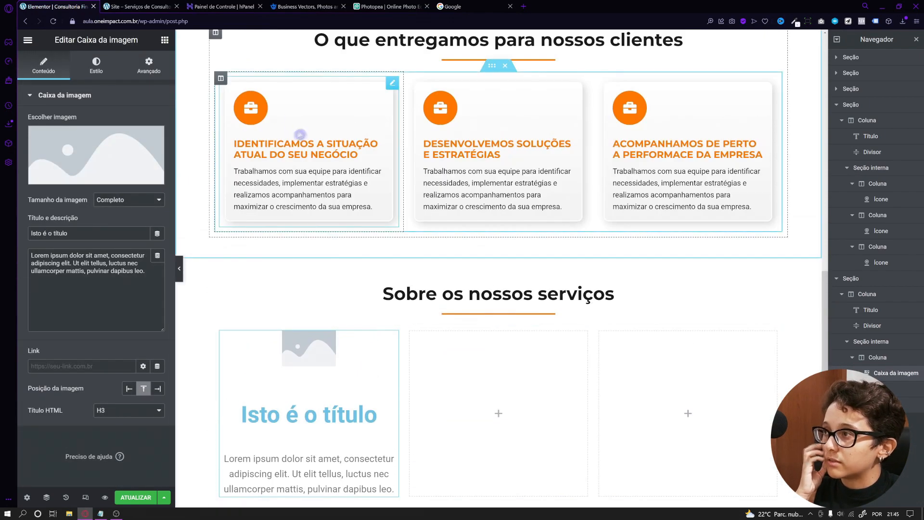
{"action": "scroll", "coordinate": [299, 340], "scroll_direction": "down", "scroll_amount": 1}
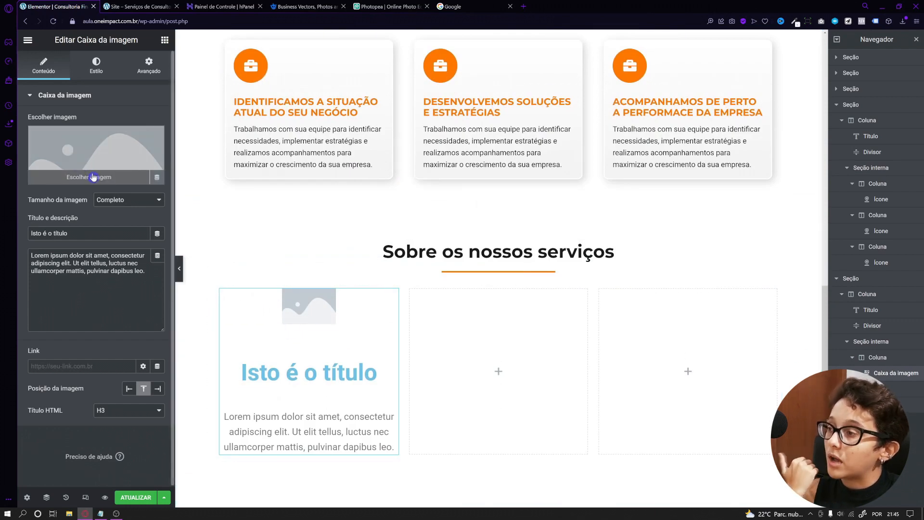
{"action": "left_click", "coordinate": [57, 150]}
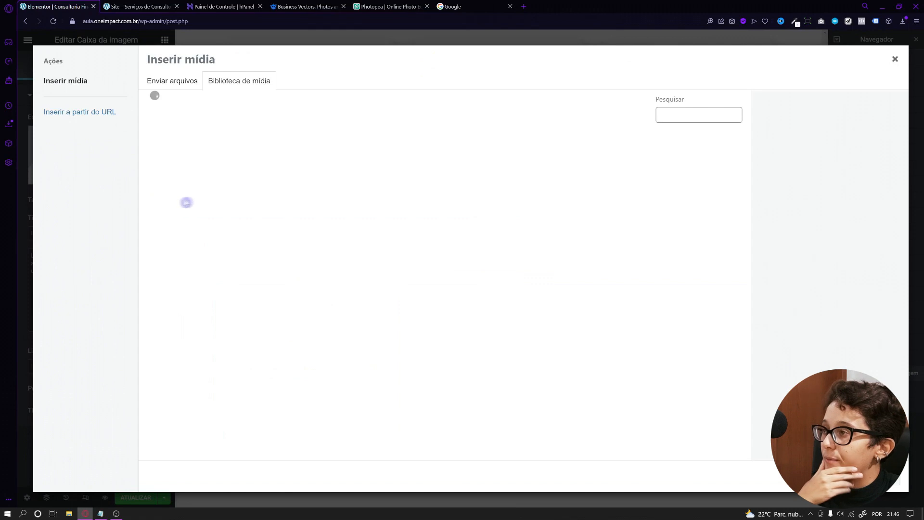
{"action": "left_click", "coordinate": [450, 171]}
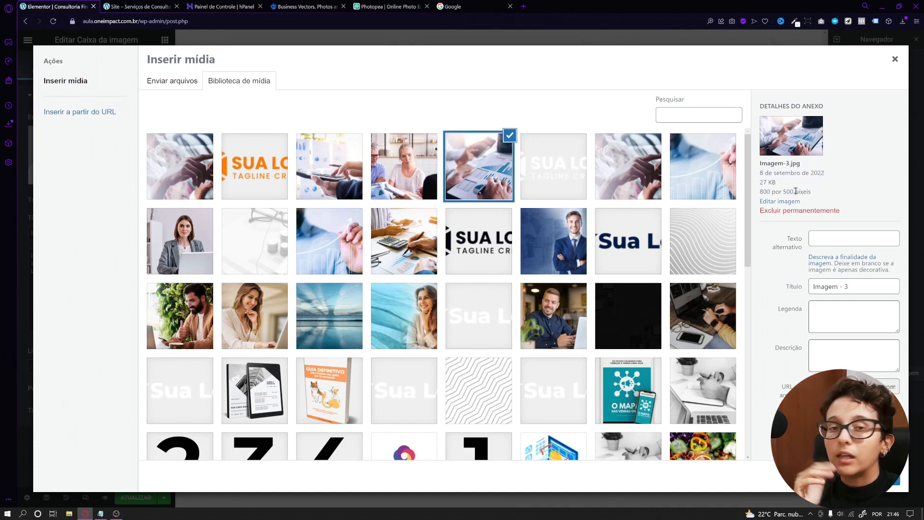
Step: Switch to Photopea, dismiss the save reminder and set up a new project 800 pixels wide by 600 pixels high
{"action": "left_click", "coordinate": [364, 9]}
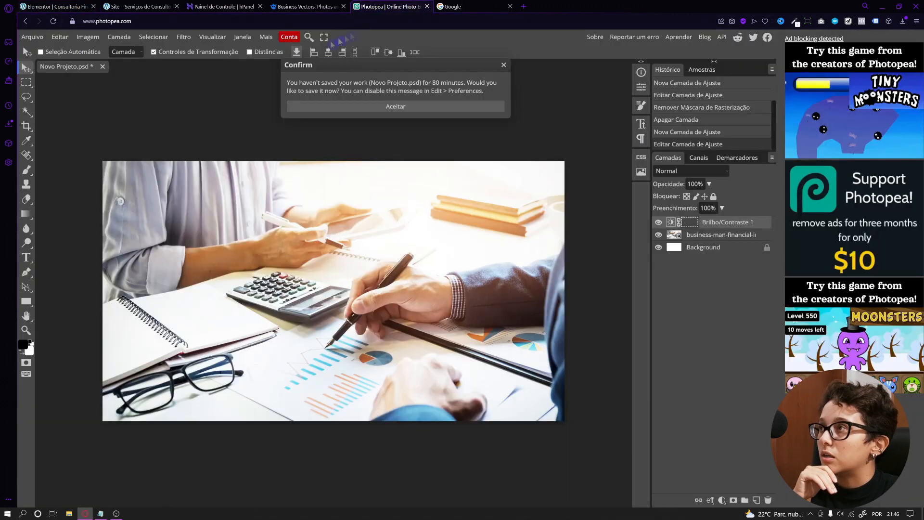
{"action": "left_click", "coordinate": [502, 66]}
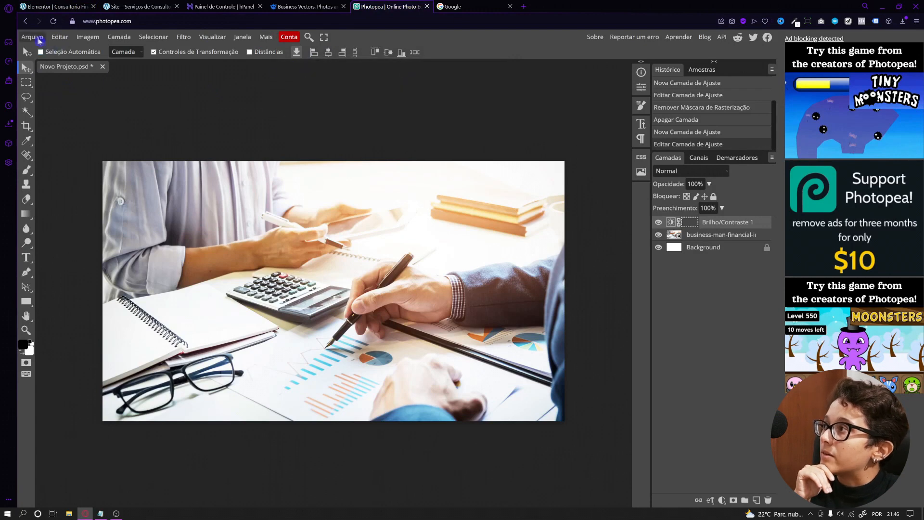
{"action": "left_click", "coordinate": [33, 37]}
{"action": "left_click", "coordinate": [38, 50]}
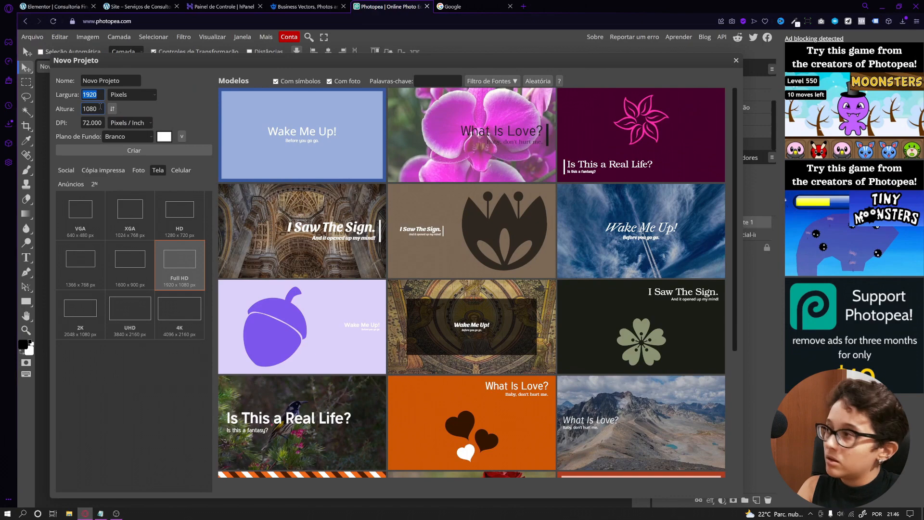
{"action": "type", "text": "0"}
{"action": "key", "text": "Tab"}
{"action": "type", "text": "600"}
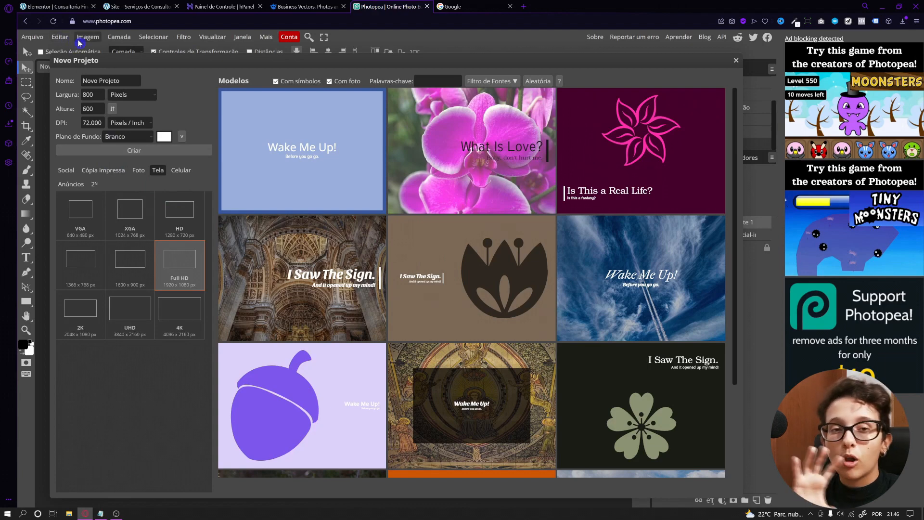
Step: Return to Elementor and insert Imagem-2.jpg from the media library as the image box's picture
{"action": "left_click", "coordinate": [56, 13]}
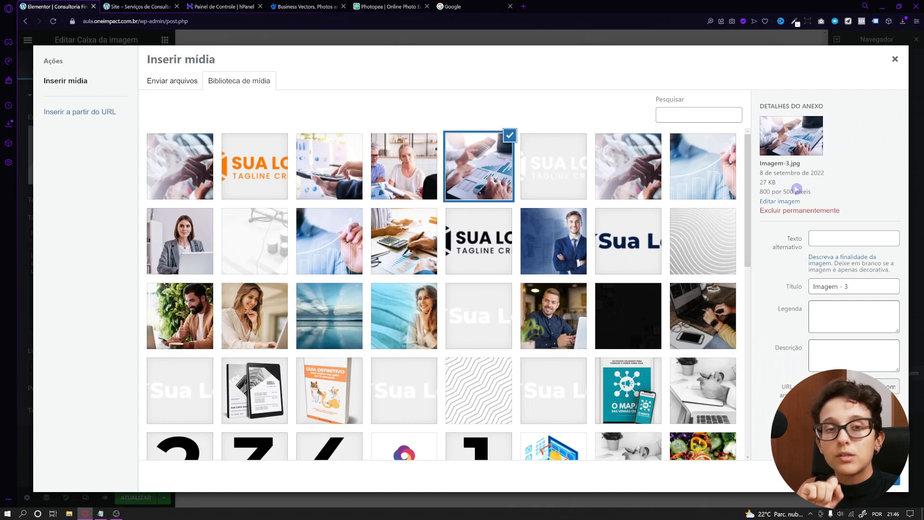
{"action": "left_click", "coordinate": [343, 167]}
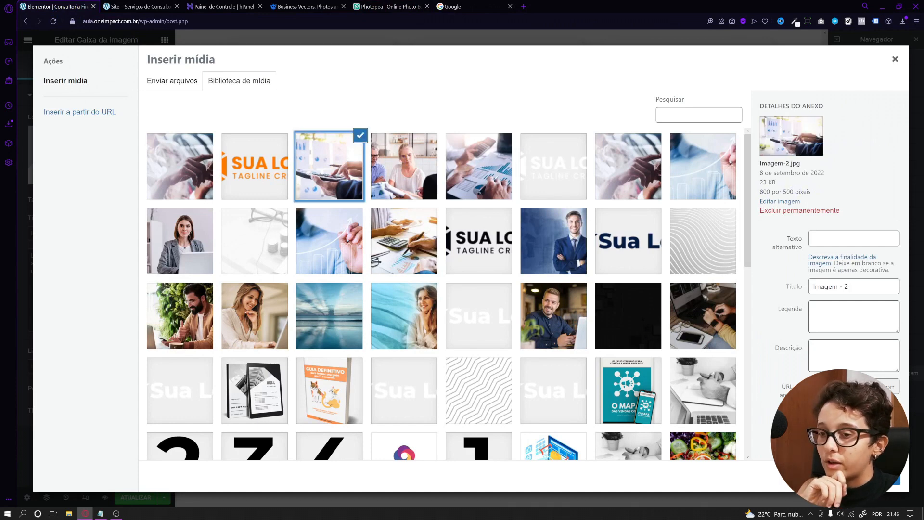
{"action": "left_click", "coordinate": [875, 477]}
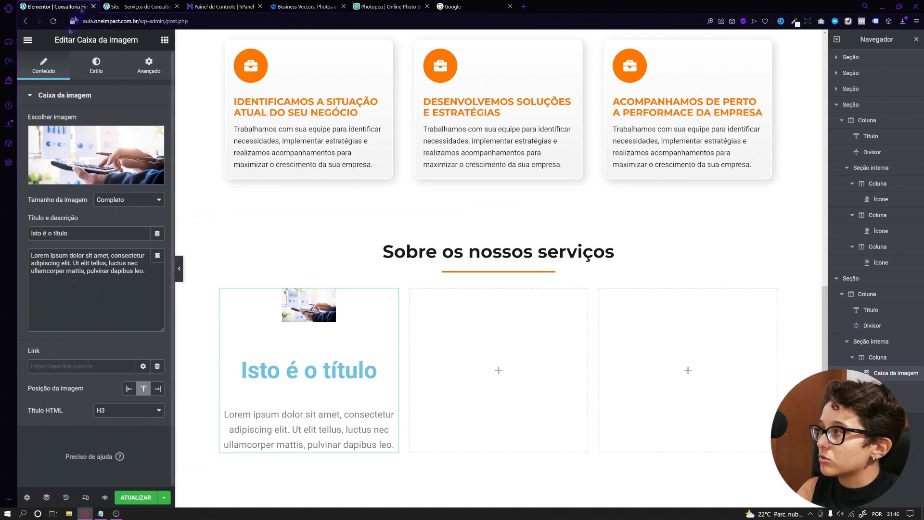
Step: Set the image box title to "CONSULTORIA FINANCEIRA ESTRATÉGICA", copied from the first service card on the reference site
{"action": "left_click", "coordinate": [123, 6]}
{"action": "left_click_drag", "start_coordinate": [208, 360], "coordinate": [322, 371]}
{"action": "key", "text": "ctrl+c"}
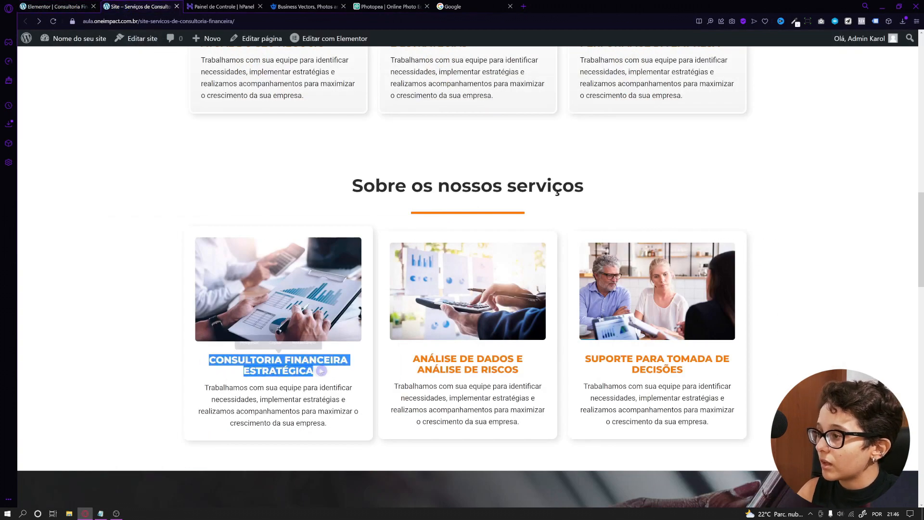
{"action": "left_click", "coordinate": [271, 347]}
{"action": "left_click", "coordinate": [55, 7]}
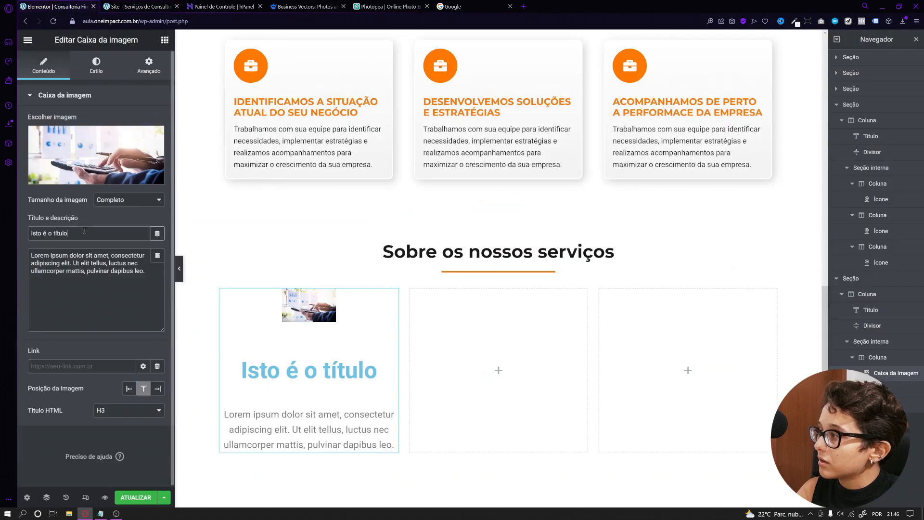
{"action": "right_click", "coordinate": [85, 233]}
{"action": "left_click", "coordinate": [125, 278]}
Step: Replace the image box description with the "Trabalhamos com sua equipe…" paragraph from the reference site's first service card
{"action": "left_click", "coordinate": [140, 6]}
{"action": "left_click", "coordinate": [247, 400]}
{"action": "triple_click", "coordinate": [248, 401]}
{"action": "key", "text": "ctrl+c"}
{"action": "right_click", "coordinate": [248, 401]}
{"action": "left_click", "coordinate": [270, 315]}
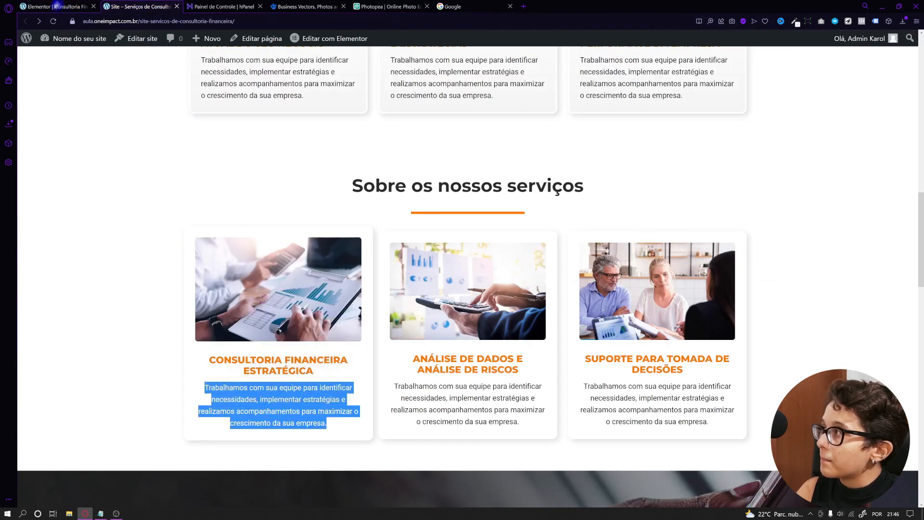
{"action": "left_click", "coordinate": [55, 6]}
{"action": "triple_click", "coordinate": [119, 271]}
{"action": "right_click", "coordinate": [118, 270]}
{"action": "left_click", "coordinate": [154, 315]}
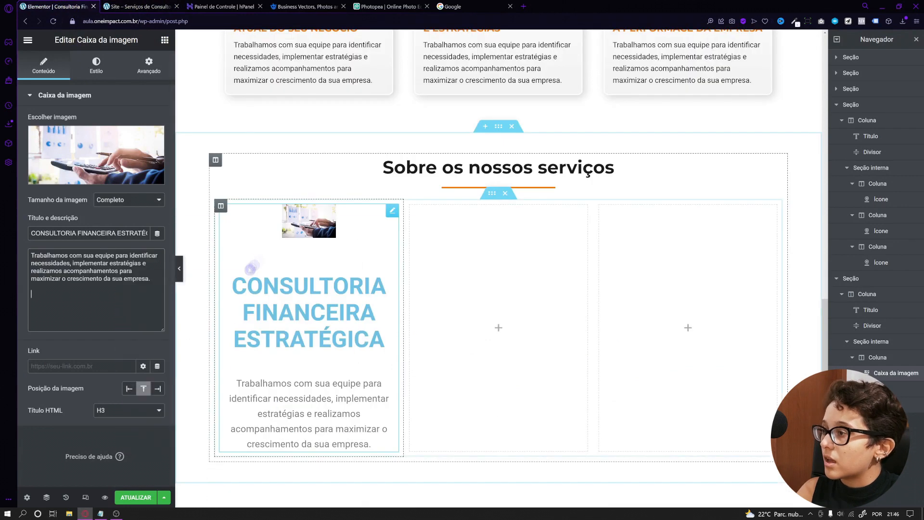
Step: Style the image box's picture with spacing 0, width 100% and corner rounding of 10 px
{"action": "left_click", "coordinate": [97, 65]}
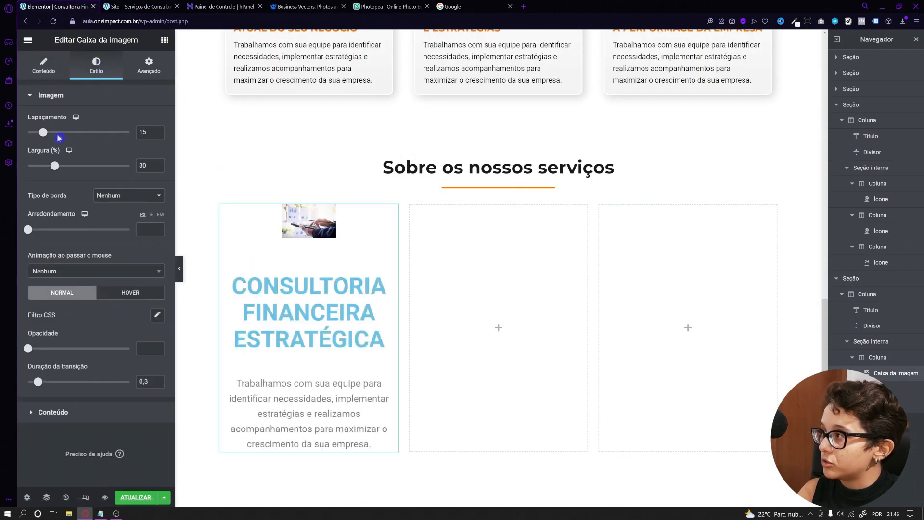
{"action": "left_click_drag", "start_coordinate": [41, 134], "coordinate": [13, 136]}
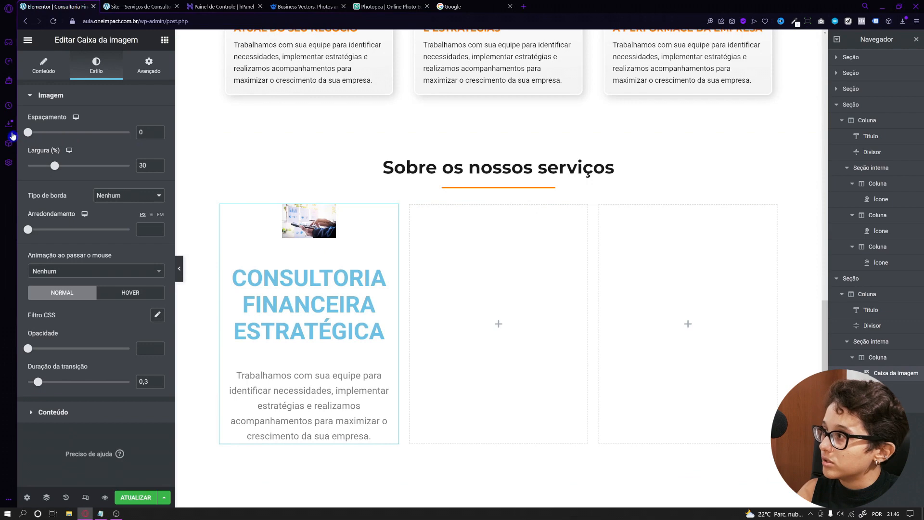
{"action": "left_click_drag", "start_coordinate": [54, 167], "coordinate": [131, 166]}
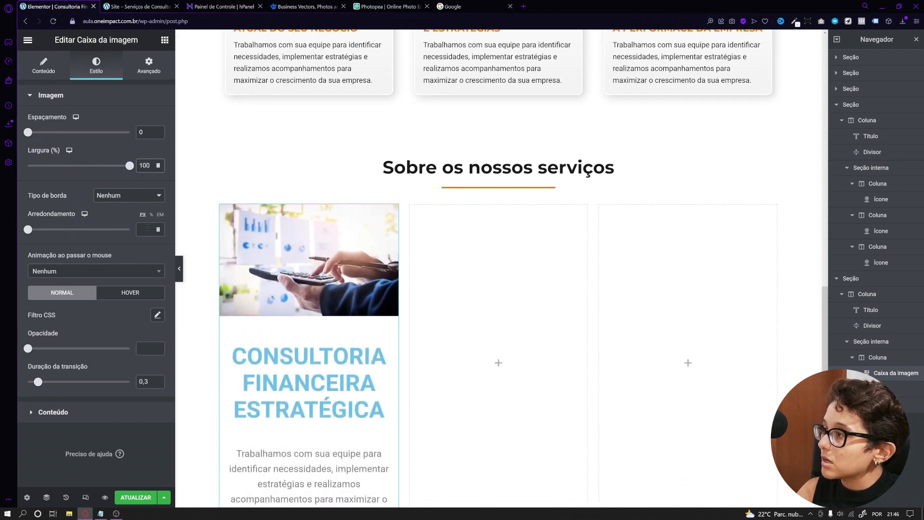
{"action": "left_click", "coordinate": [150, 229]}
{"action": "type", "text": "20"}
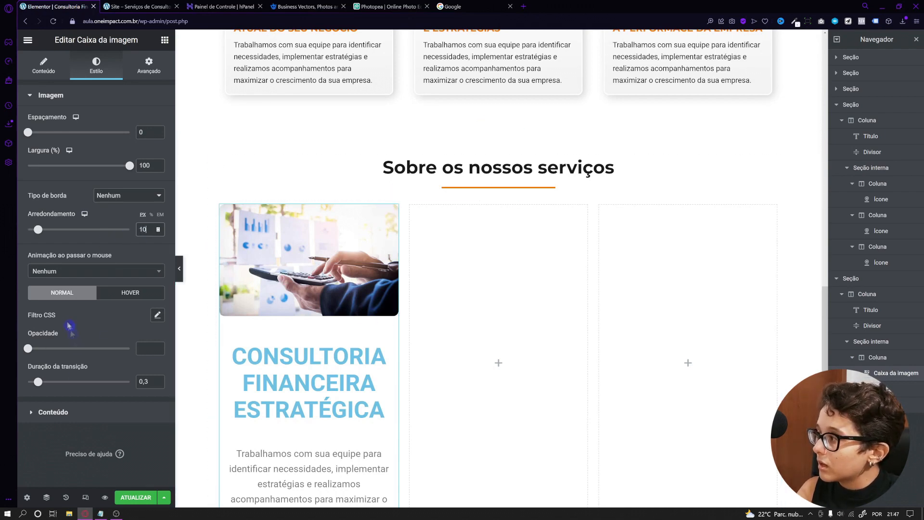
Step: Set the font family of the image box's title to Montserrat
{"action": "left_click", "coordinate": [60, 412]}
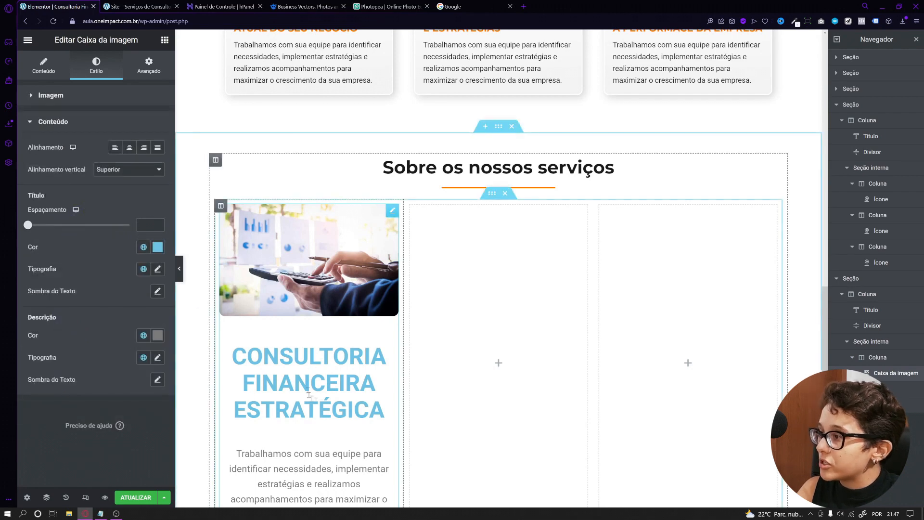
{"action": "scroll", "coordinate": [215, 348], "scroll_direction": "down", "scroll_amount": 1}
{"action": "left_click", "coordinate": [157, 269]}
{"action": "left_click", "coordinate": [120, 318]}
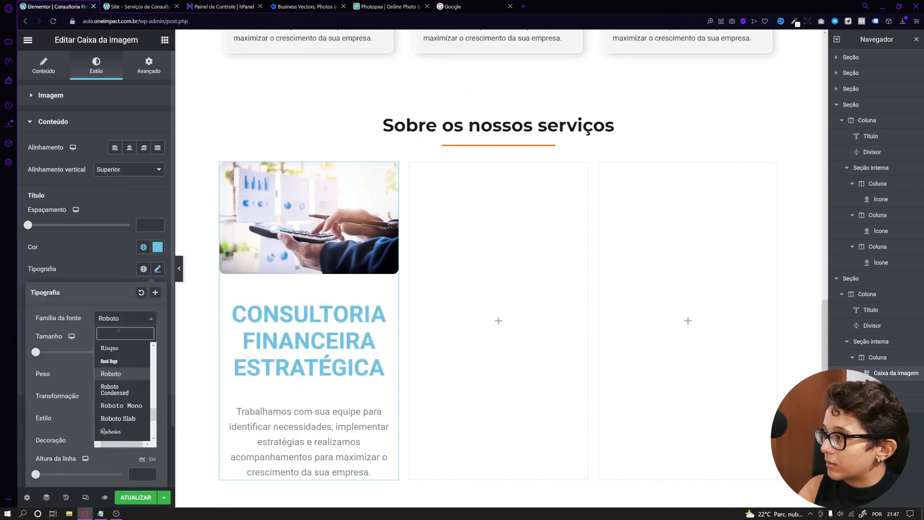
{"action": "type", "text": "monts"}
{"action": "left_click", "coordinate": [116, 361]}
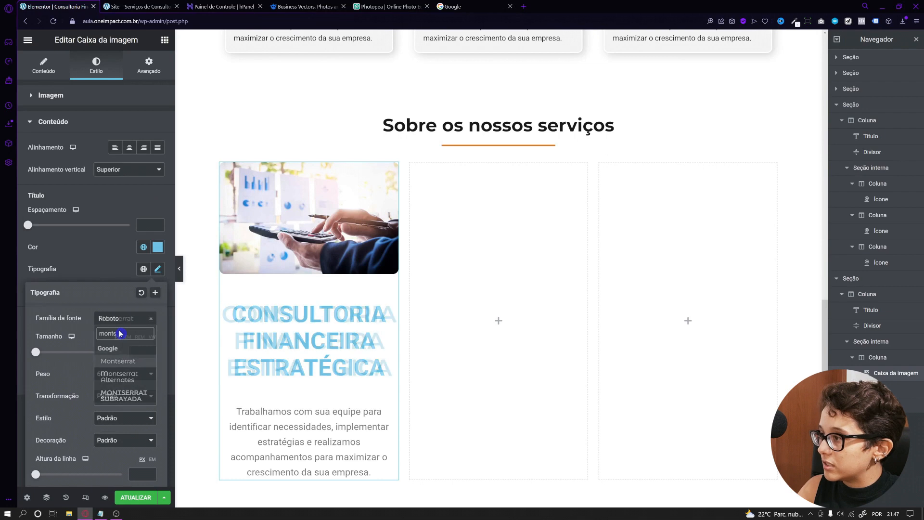
Step: Set the image box title's font size to 22 px and its weight to 700
{"action": "type", "text": "22"}
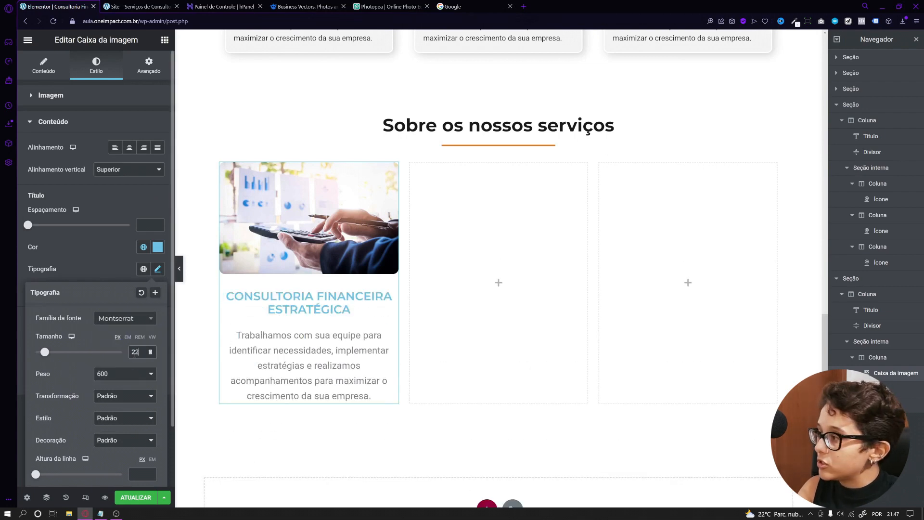
{"action": "left_click", "coordinate": [130, 374]}
{"action": "left_click", "coordinate": [115, 432]}
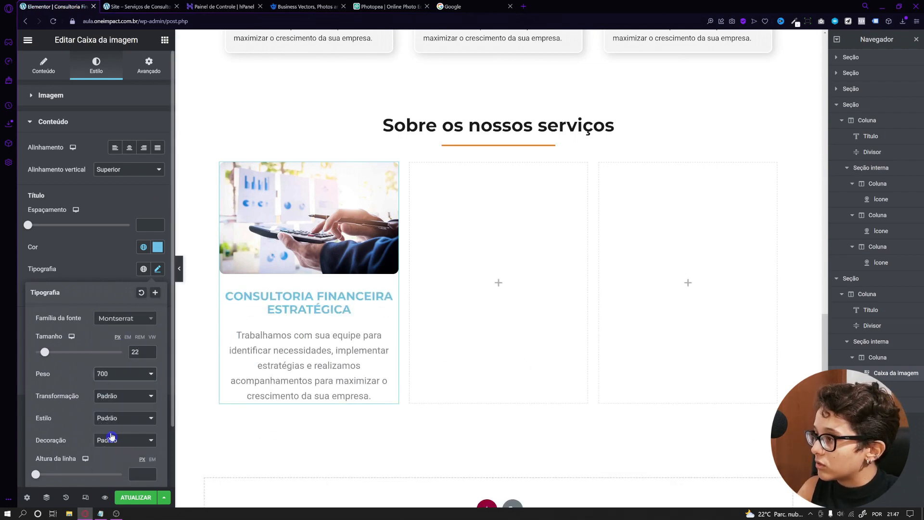
Step: Colour the image box title orange (#FF7800), sampled from the cards in the section above
{"action": "left_click", "coordinate": [149, 247]}
{"action": "left_click", "coordinate": [155, 267]}
{"action": "scroll", "coordinate": [289, 193], "scroll_direction": "up", "scroll_amount": 3}
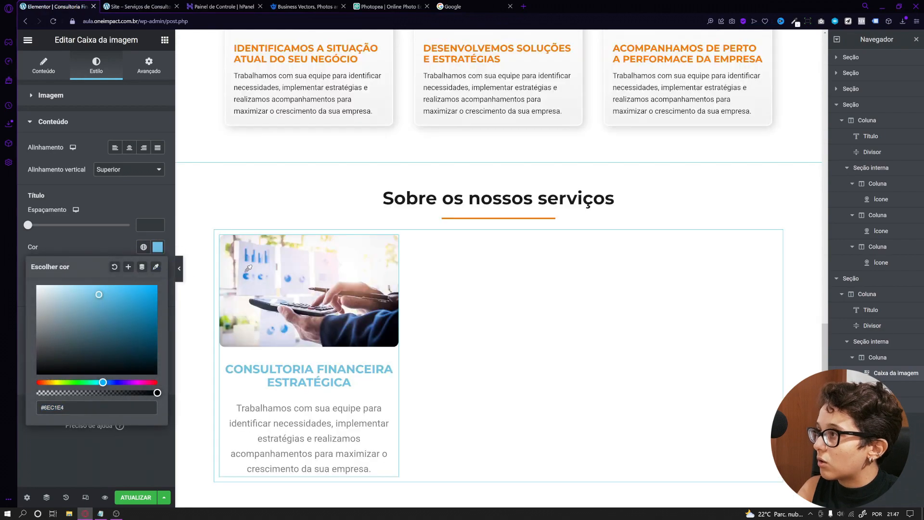
{"action": "left_click", "coordinate": [279, 143]}
{"action": "scroll", "coordinate": [264, 288], "scroll_direction": "down", "scroll_amount": 2}
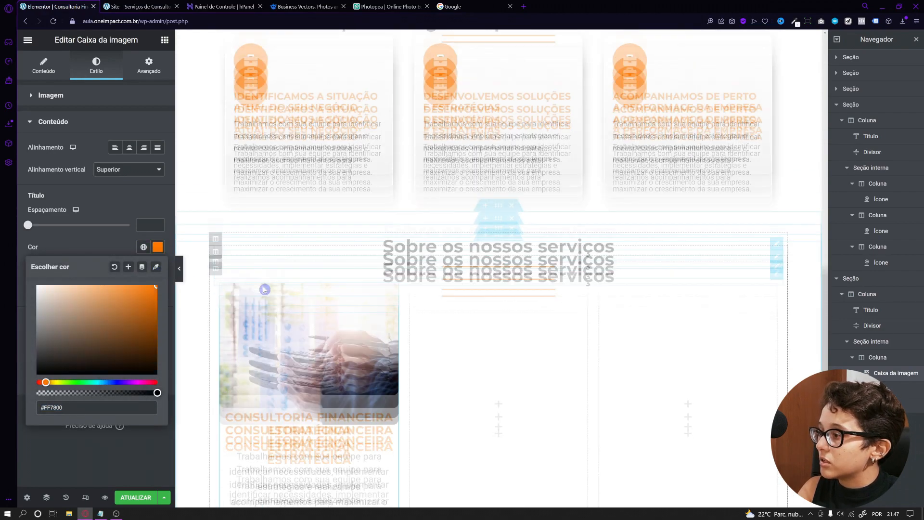
Step: Set the image box title's font size to 18 px
{"action": "left_click", "coordinate": [111, 246]}
{"action": "left_click", "coordinate": [157, 269]}
{"action": "left_click", "coordinate": [142, 352]}
{"action": "type", "text": "18"}
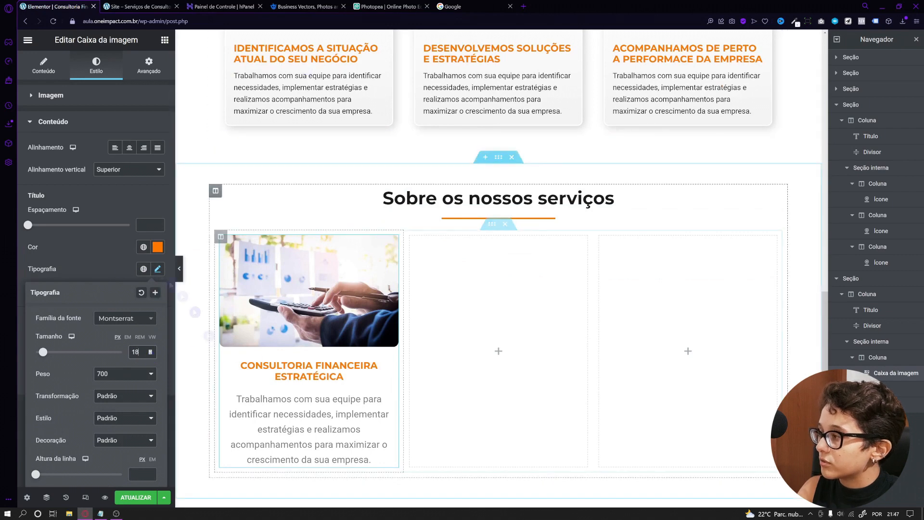
Step: Set the font size of the image box's description to 14 px
{"action": "left_click", "coordinate": [109, 261]}
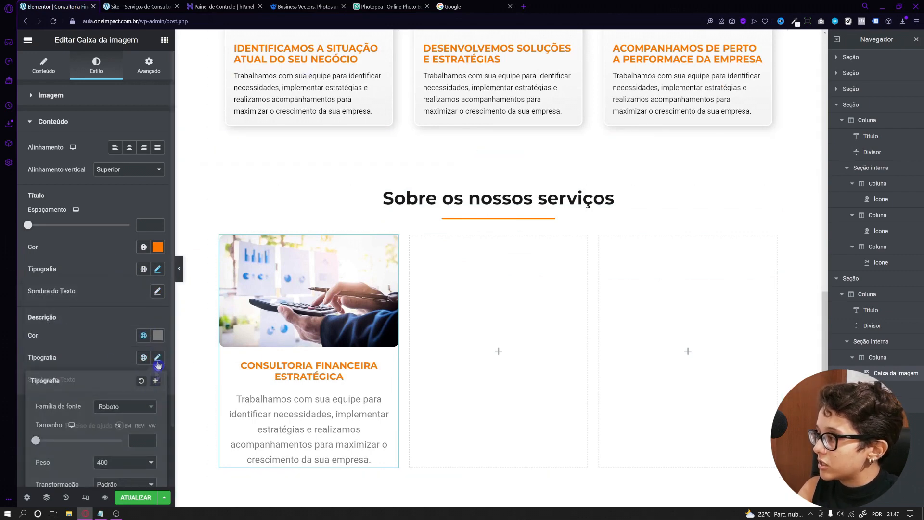
{"action": "scroll", "coordinate": [96, 356], "scroll_direction": "down", "scroll_amount": 2}
{"action": "left_click", "coordinate": [135, 348]}
{"action": "type", "text": "14"}
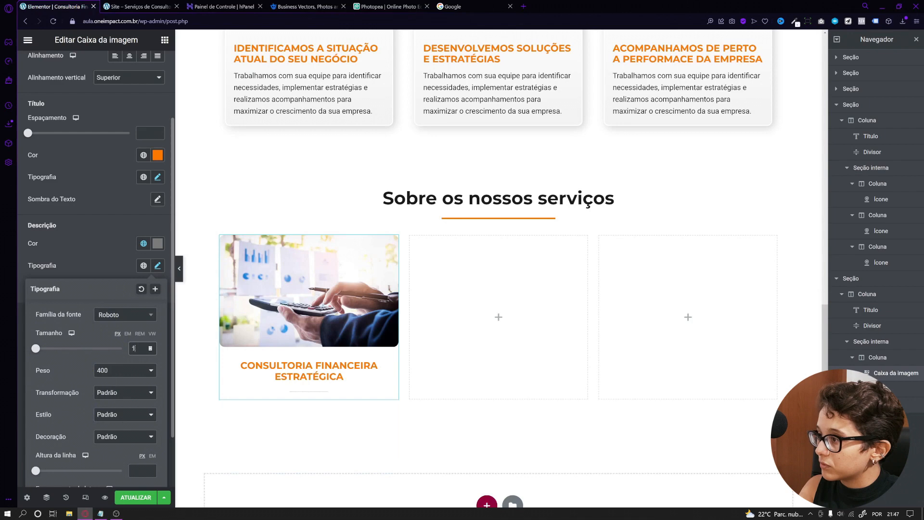
Step: Change the image box description's text colour to a near-black
{"action": "left_click", "coordinate": [143, 243]}
{"action": "left_click", "coordinate": [121, 253]}
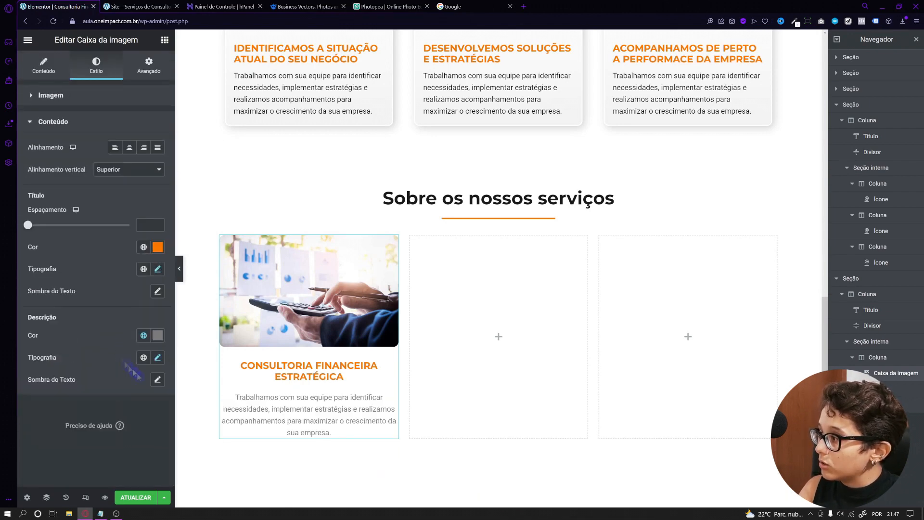
{"action": "left_click", "coordinate": [157, 334]}
{"action": "left_click", "coordinate": [41, 254]}
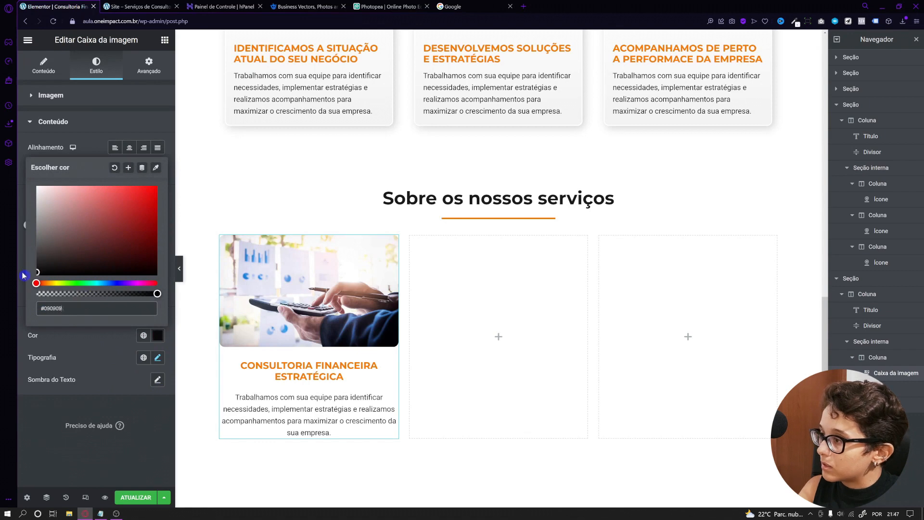
{"action": "left_click", "coordinate": [113, 349]}
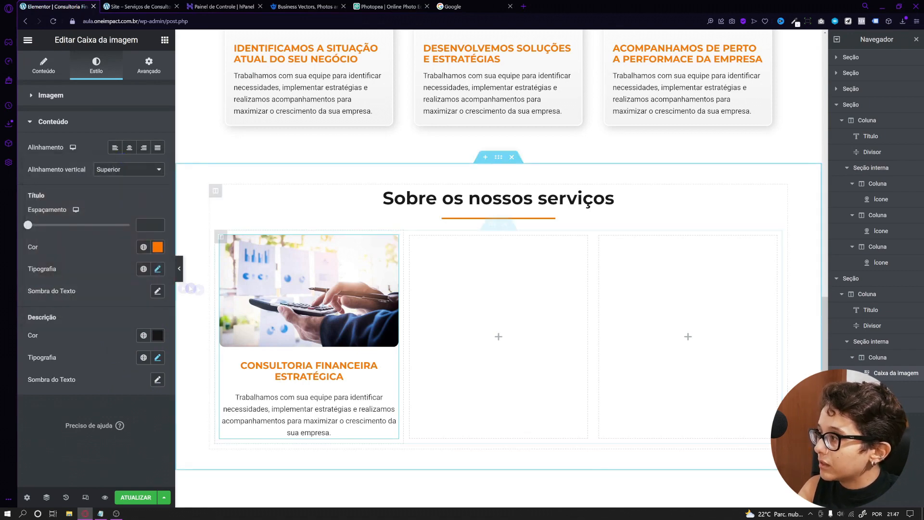
Step: Give the image box title a font weight heavier than 700 and check the card in the full-width preview
{"action": "left_click", "coordinate": [158, 269]}
{"action": "left_click", "coordinate": [113, 374]}
{"action": "left_click", "coordinate": [112, 439]}
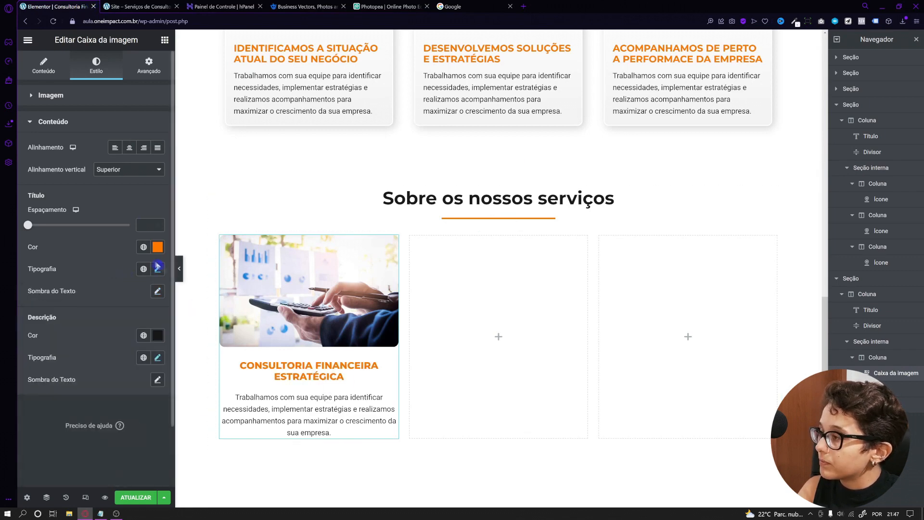
{"action": "left_click", "coordinate": [179, 269]}
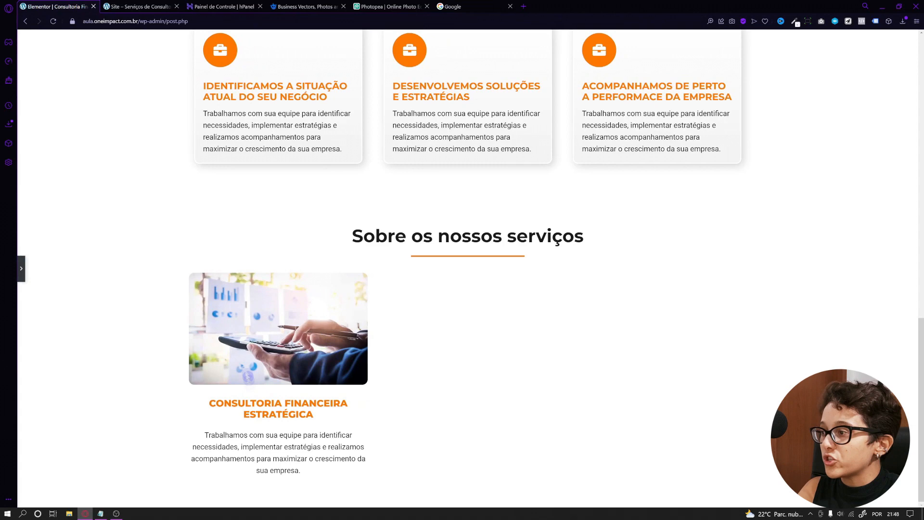
{"action": "left_click", "coordinate": [25, 273]}
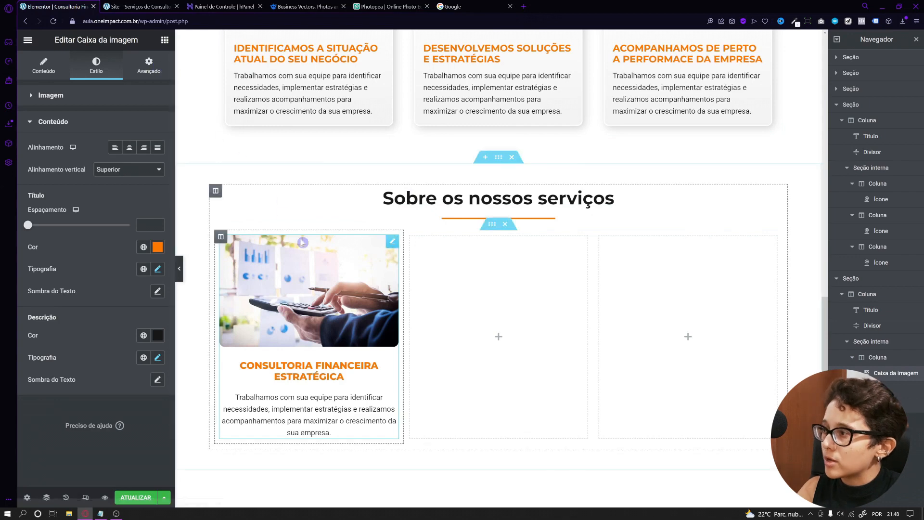
Step: Give the whole image box a solid border with width 3 and corner rounding of 10 px
{"action": "left_click", "coordinate": [149, 67]}
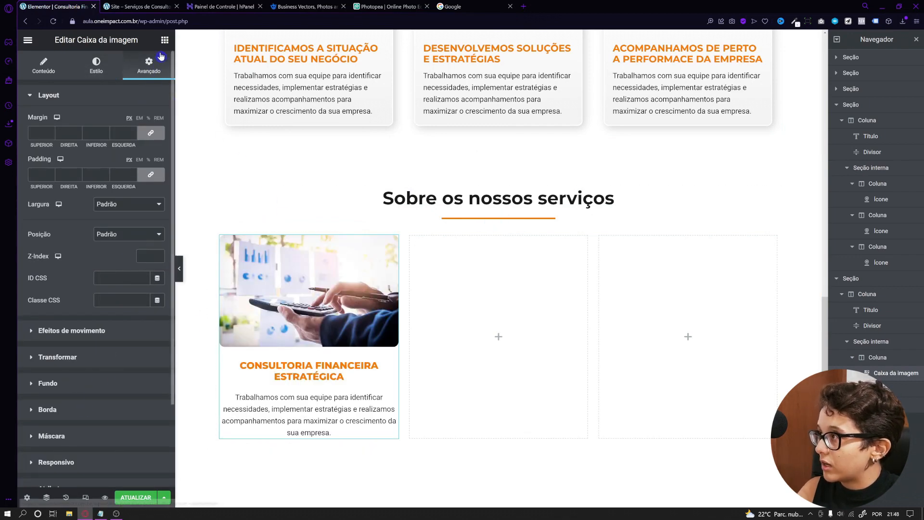
{"action": "left_click", "coordinate": [83, 409]}
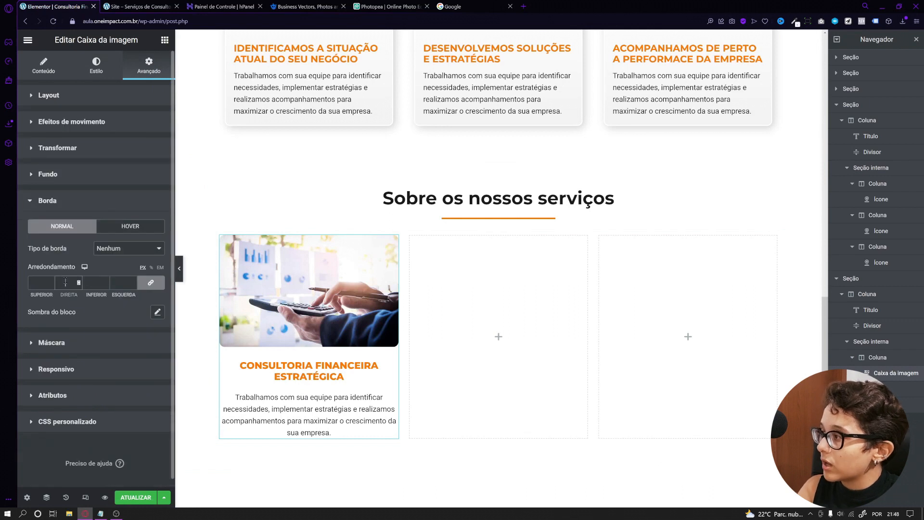
{"action": "left_click", "coordinate": [129, 249]}
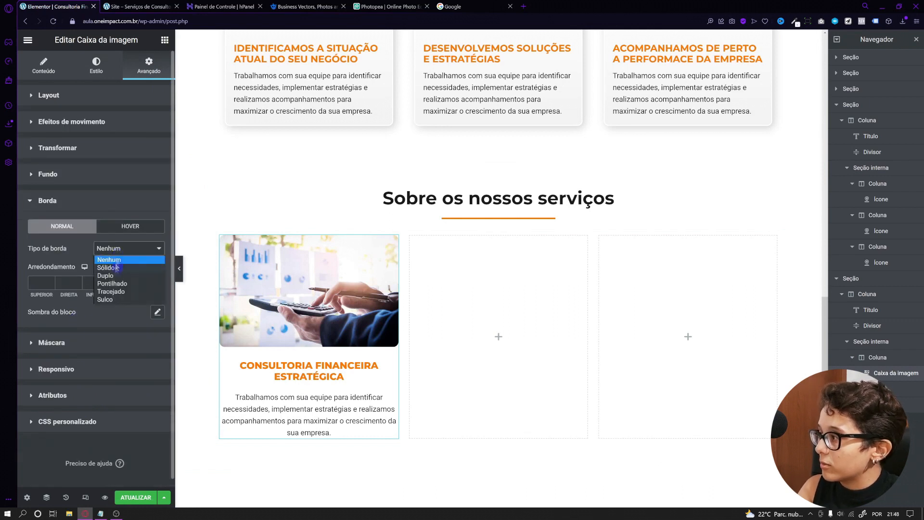
{"action": "left_click", "coordinate": [104, 268]}
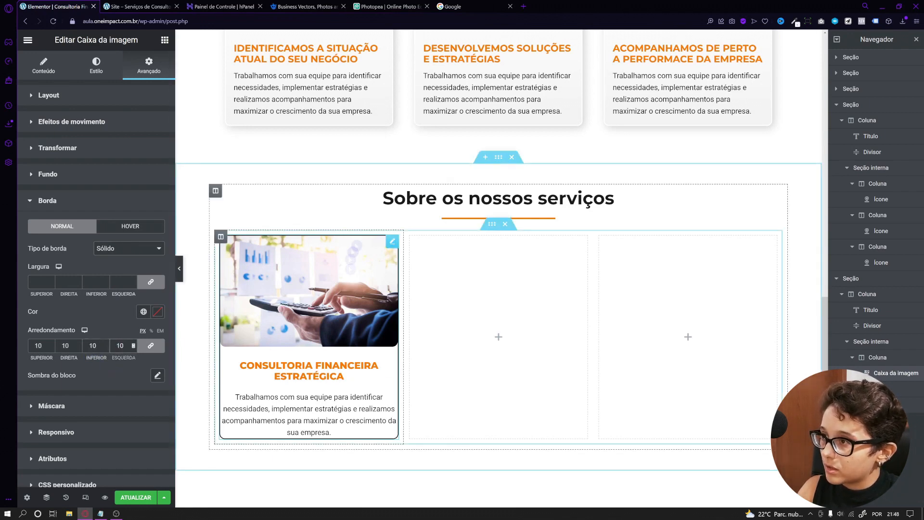
{"action": "type", "text": "2"}
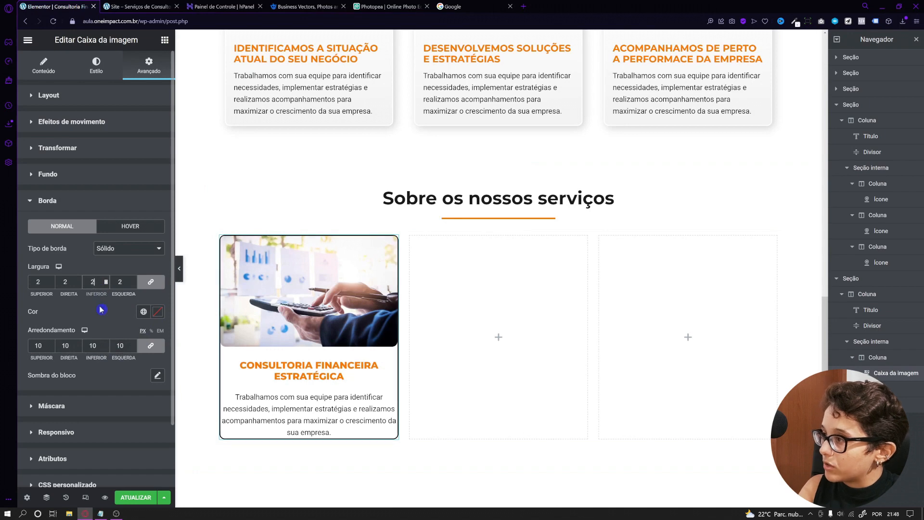
{"action": "left_click_drag", "start_coordinate": [126, 283], "coordinate": [108, 283]}
{"action": "type", "text": "3"}
Step: Change the image box's border colour to a near-white
{"action": "left_click", "coordinate": [159, 312]}
{"action": "left_click", "coordinate": [38, 351]}
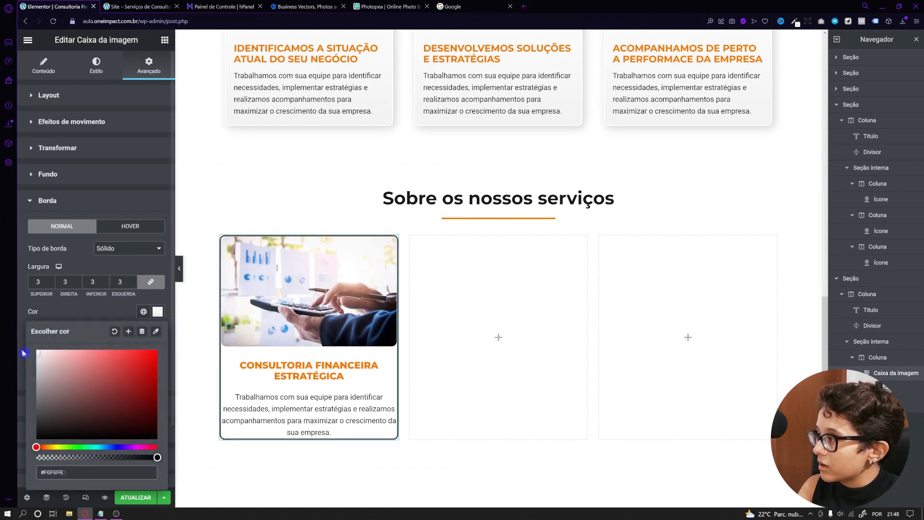
{"action": "left_click", "coordinate": [22, 341]}
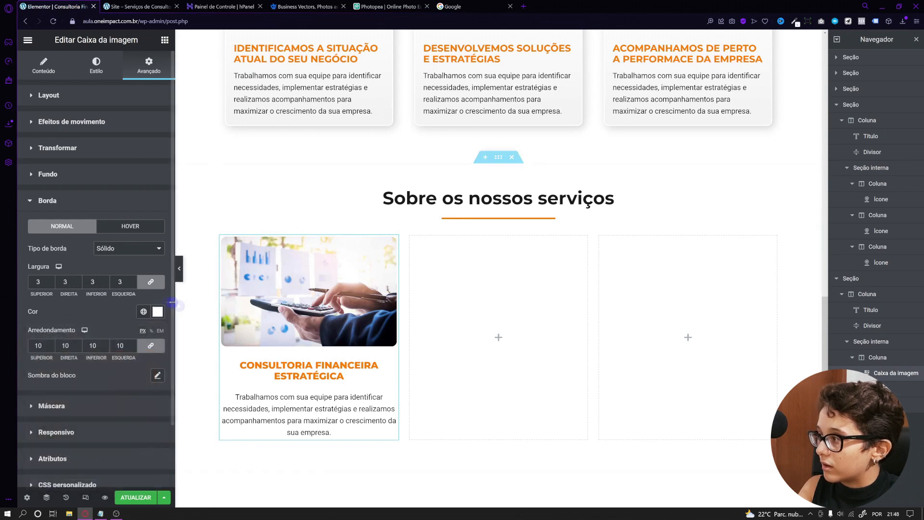
Step: Add a box shadow to the image box with horizontal and vertical offsets of 4
{"action": "left_click", "coordinate": [158, 376]}
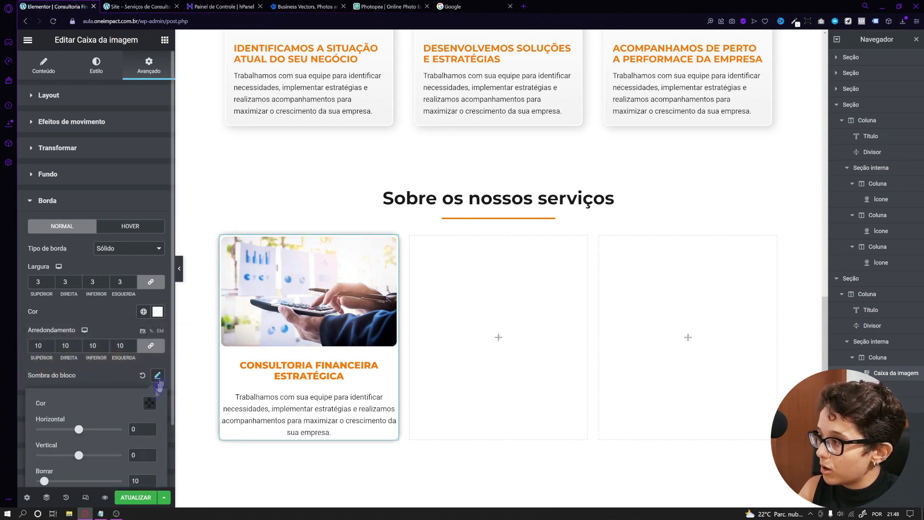
{"action": "type", "text": "4"}
{"action": "left_click_drag", "start_coordinate": [139, 429], "coordinate": [128, 457]}
{"action": "type", "text": "4"}
{"action": "scroll", "coordinate": [130, 457], "scroll_direction": "down", "scroll_amount": 2}
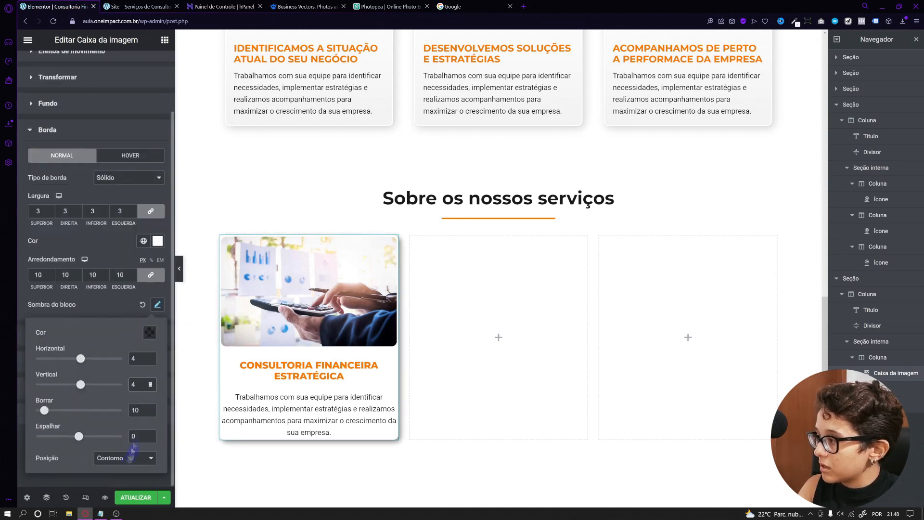
{"action": "left_click_drag", "start_coordinate": [139, 410], "coordinate": [118, 414]}
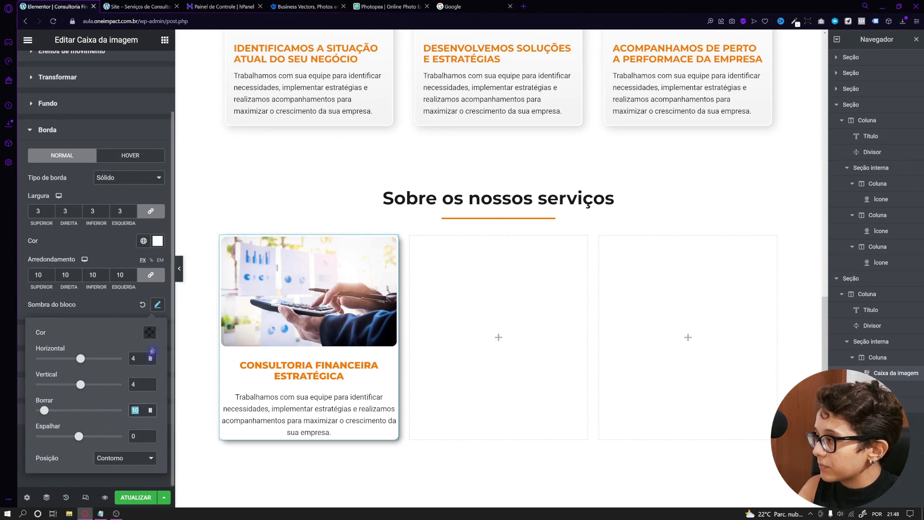
Step: Lighten the box shadow's colour to black at about 0.18 opacity and check the card in the full-width preview
{"action": "left_click", "coordinate": [150, 332]}
{"action": "left_click_drag", "start_coordinate": [154, 290], "coordinate": [115, 292]}
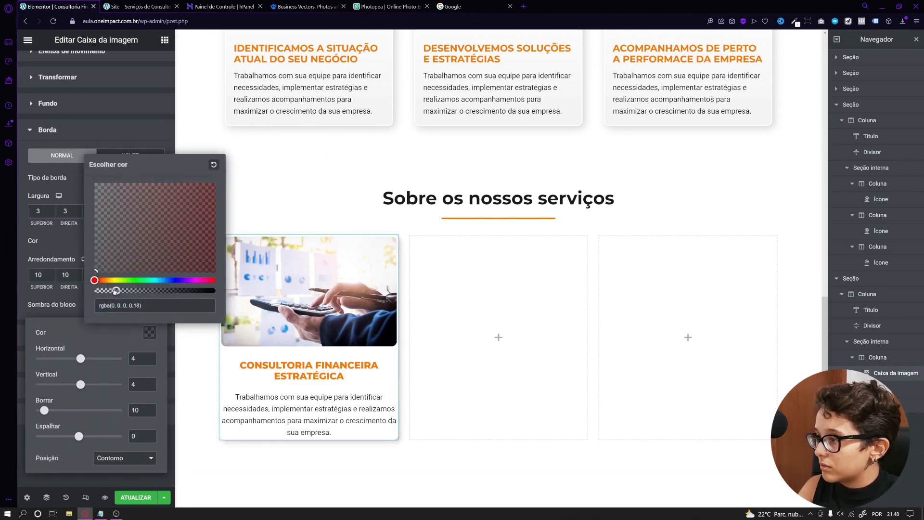
{"action": "left_click", "coordinate": [68, 241]}
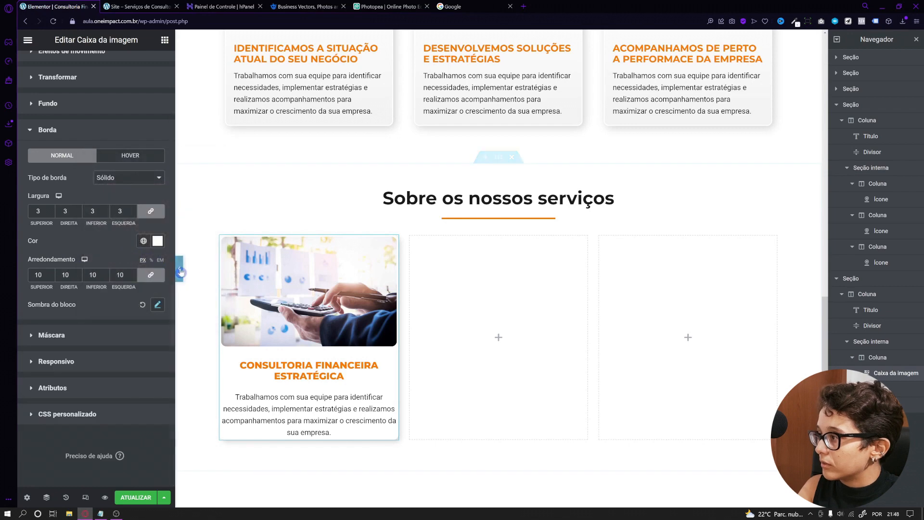
{"action": "left_click", "coordinate": [180, 269]}
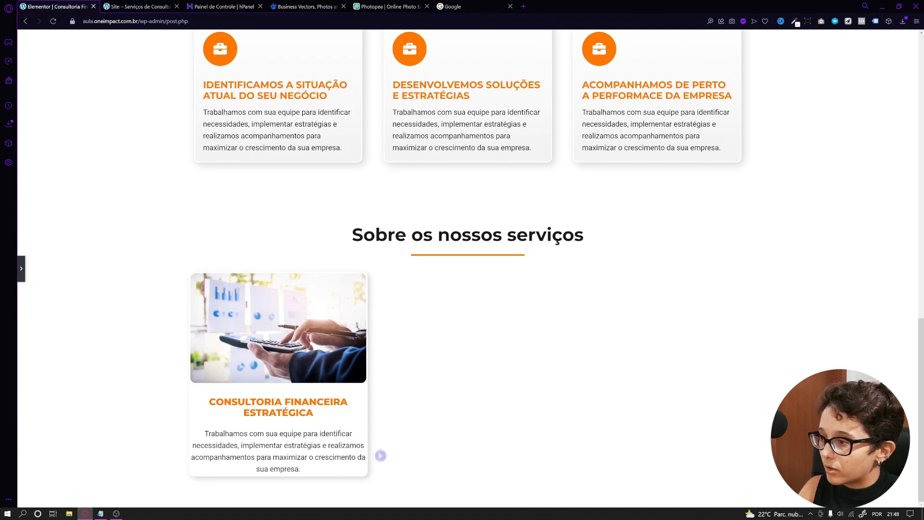
{"action": "left_click", "coordinate": [21, 270]}
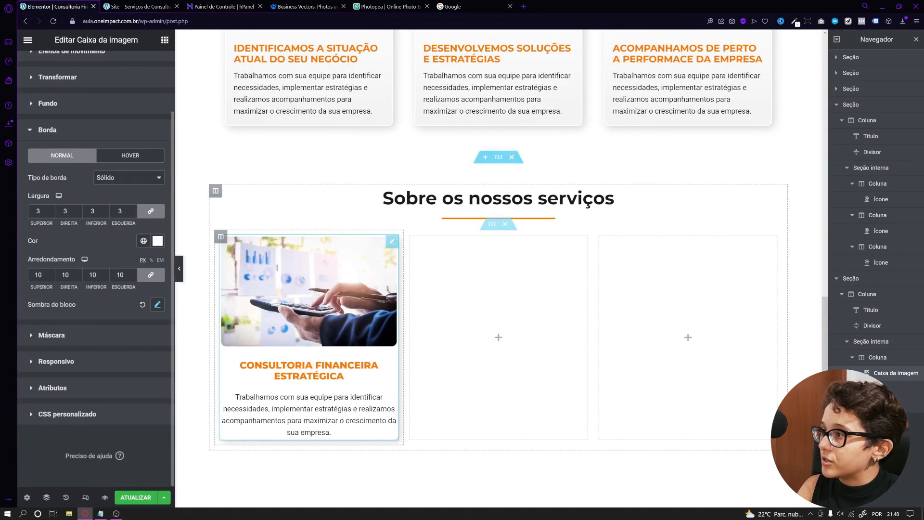
Step: Set the image box's padding to 15 px on all sides and check the card in the full-width preview
{"action": "scroll", "coordinate": [130, 252], "scroll_direction": "up", "scroll_amount": 3}
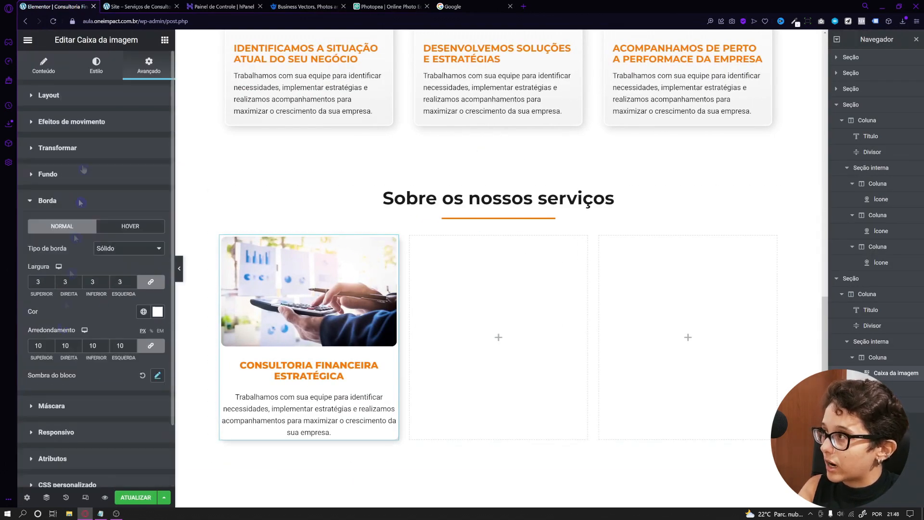
{"action": "left_click", "coordinate": [43, 99]}
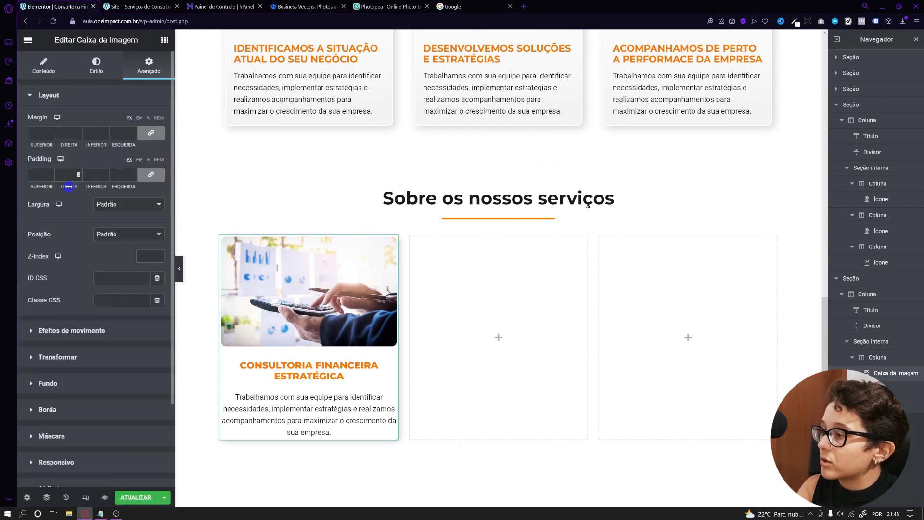
{"action": "left_click", "coordinate": [78, 173]}
{"action": "type", "text": "5"}
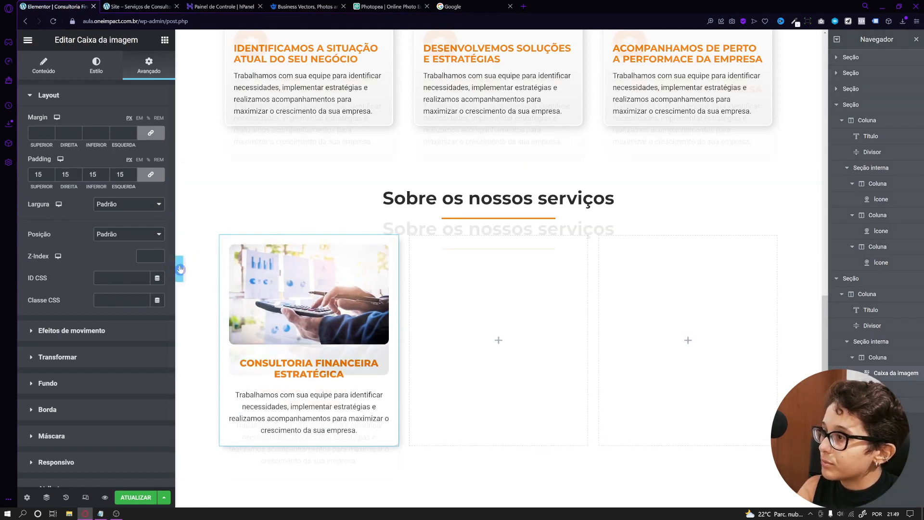
{"action": "left_click", "coordinate": [180, 269]}
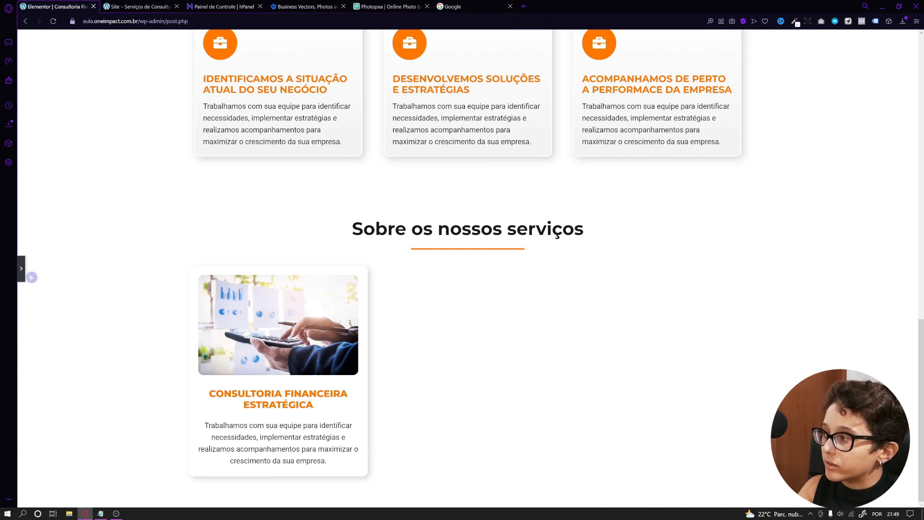
{"action": "left_click", "coordinate": [23, 274]}
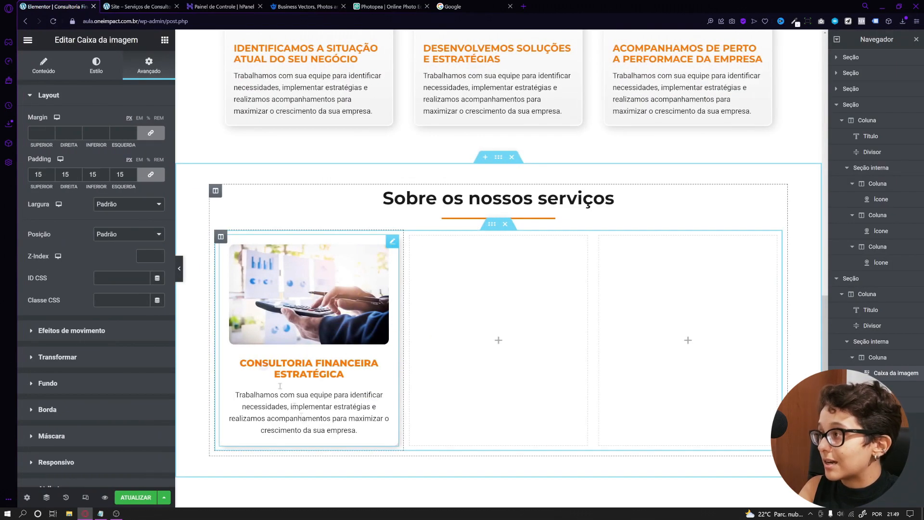
Step: Set the image box title's spacing to 10 and left-align the card's text
{"action": "left_click", "coordinate": [98, 66]}
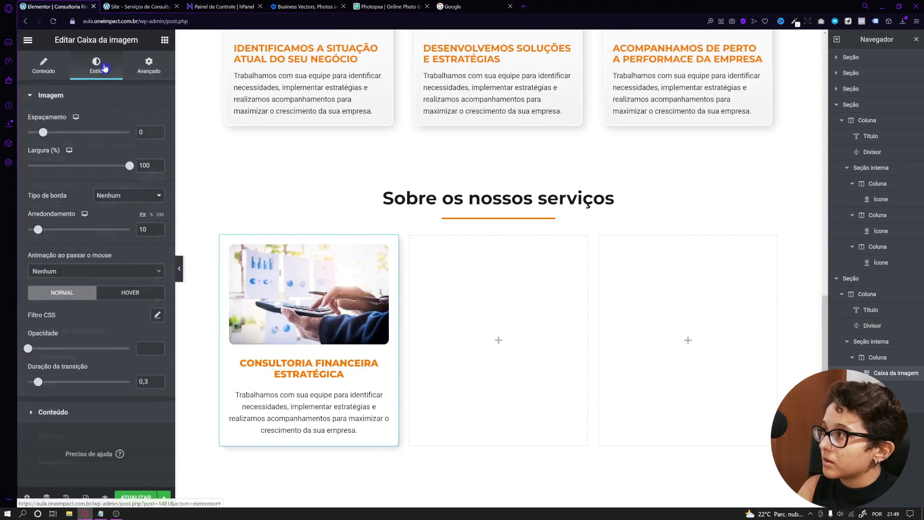
{"action": "left_click", "coordinate": [91, 412]}
{"action": "left_click_drag", "start_coordinate": [25, 227], "coordinate": [40, 231]}
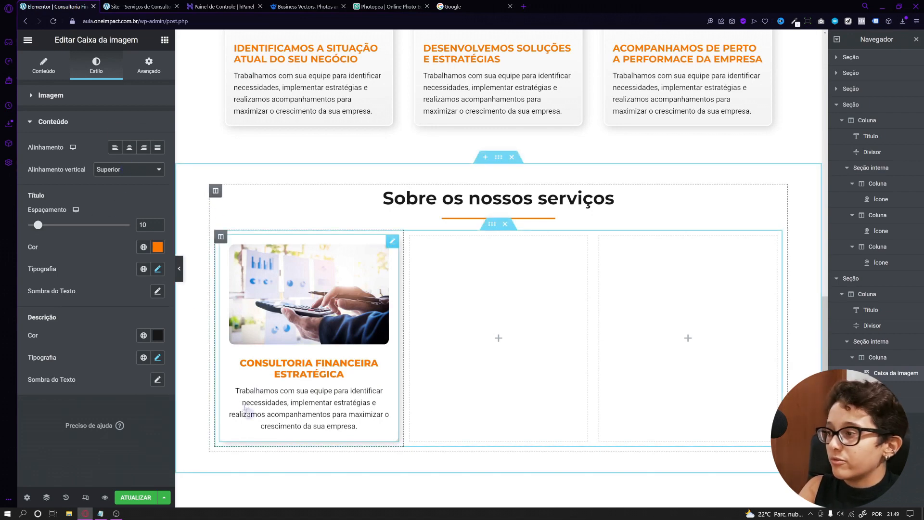
{"action": "left_click", "coordinate": [115, 147]}
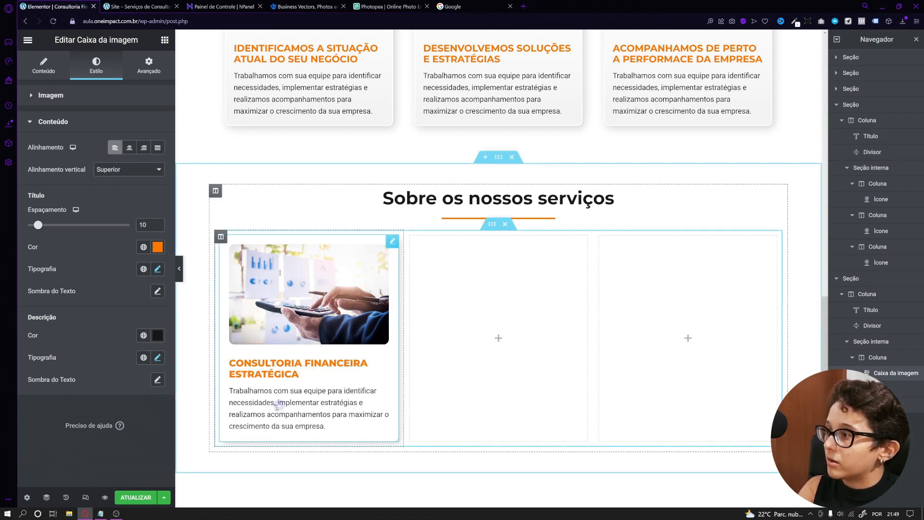
Step: Centre the title and description of the first service card
{"action": "left_click", "coordinate": [112, 169]}
{"action": "left_click", "coordinate": [115, 170]}
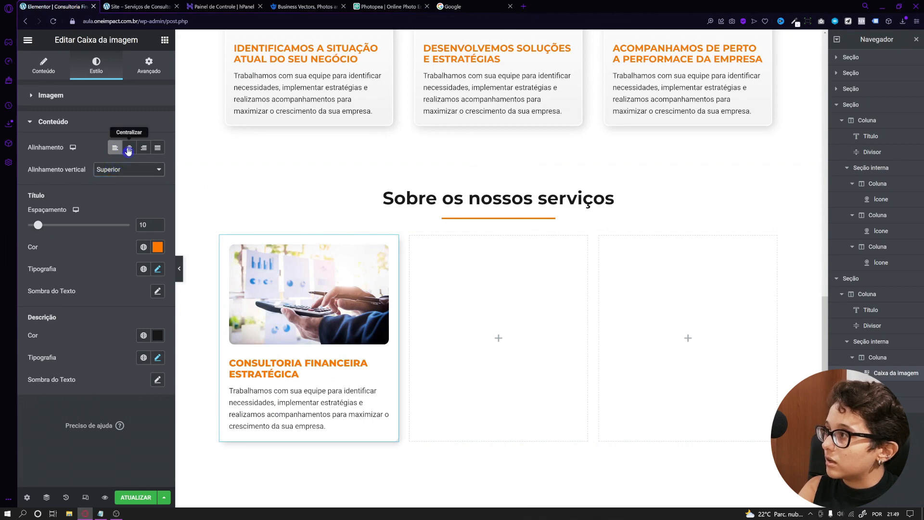
{"action": "left_click", "coordinate": [128, 148]}
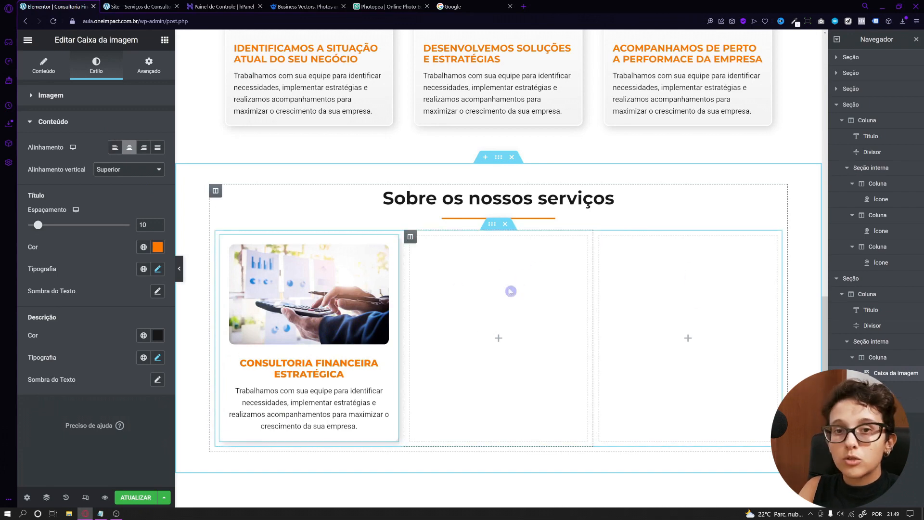
Step: Copy the finished image box into the empty second and third columns of the services section
{"action": "right_click", "coordinate": [358, 306]}
{"action": "left_click", "coordinate": [371, 350]}
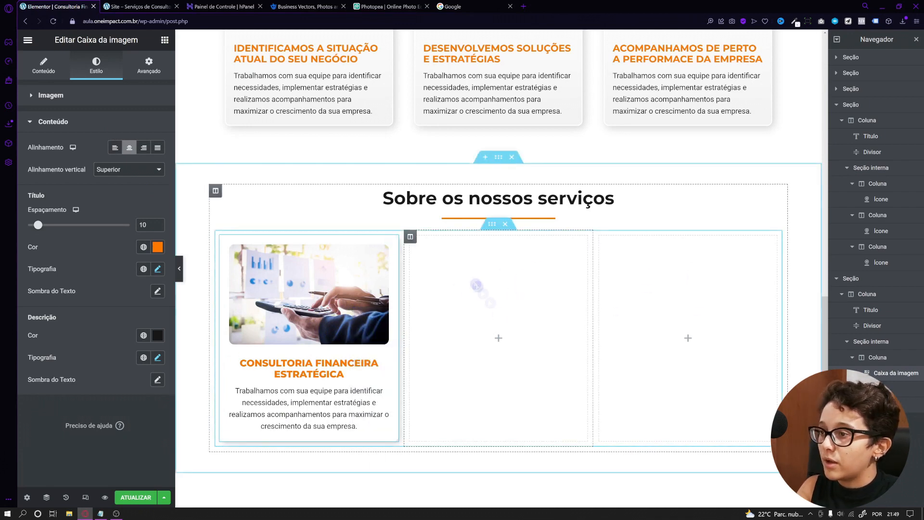
{"action": "right_click", "coordinate": [475, 284]}
{"action": "left_click", "coordinate": [498, 360]}
{"action": "right_click", "coordinate": [656, 269]}
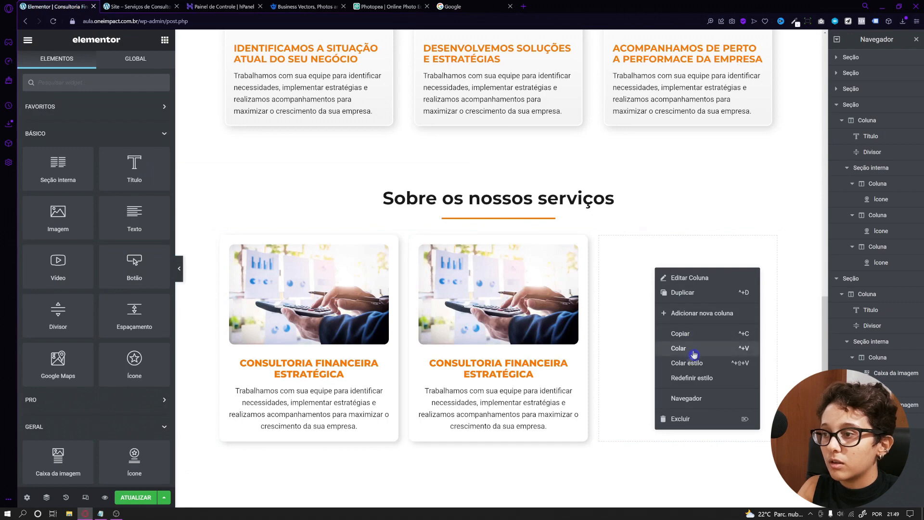
{"action": "left_click", "coordinate": [694, 354]}
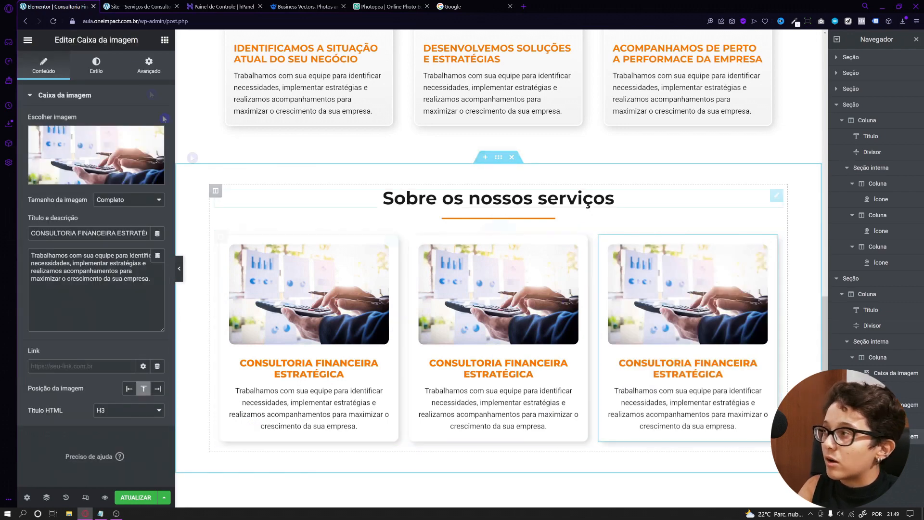
Step: Replace the second card's title with "ANÁLISE DE DADOS E ANÁLISE DE RISCOS", copied from the reference page
{"action": "left_click", "coordinate": [135, 7]}
{"action": "left_click_drag", "start_coordinate": [211, 356], "coordinate": [314, 371]}
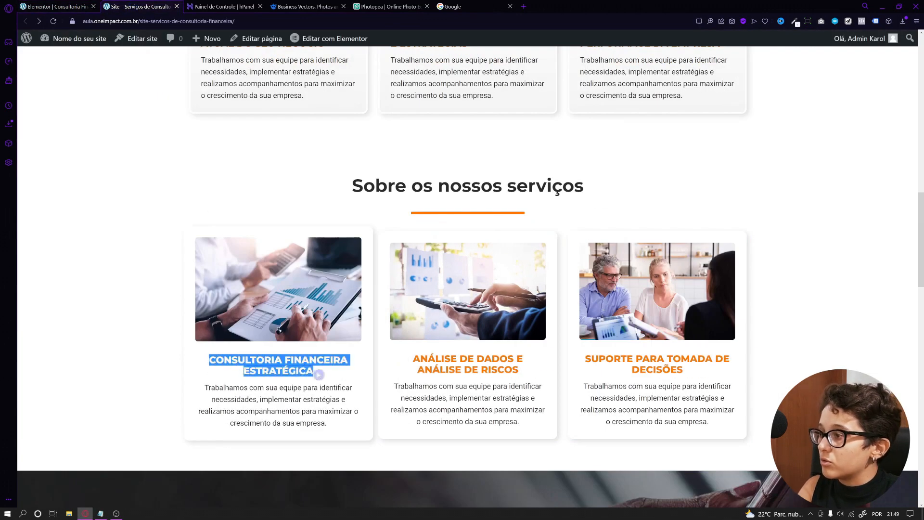
{"action": "right_click", "coordinate": [302, 365]}
{"action": "left_click", "coordinate": [320, 383]}
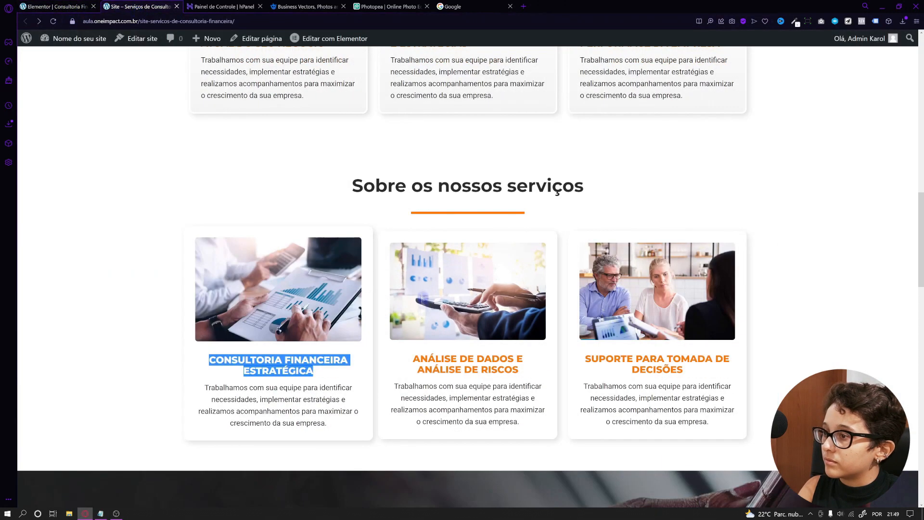
{"action": "left_click_drag", "start_coordinate": [413, 358], "coordinate": [519, 369]}
{"action": "left_click", "coordinate": [56, 6]}
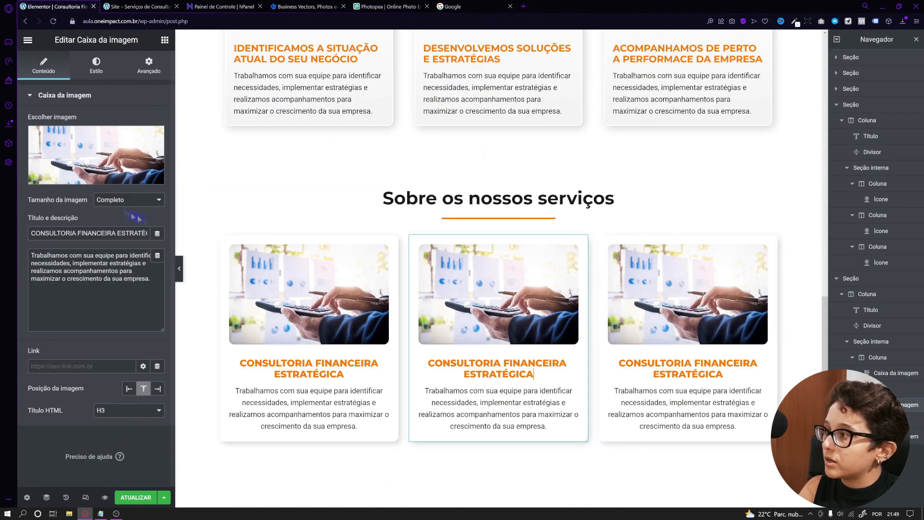
{"action": "triple_click", "coordinate": [83, 231]}
{"action": "right_click", "coordinate": [83, 231]}
{"action": "left_click", "coordinate": [106, 289]}
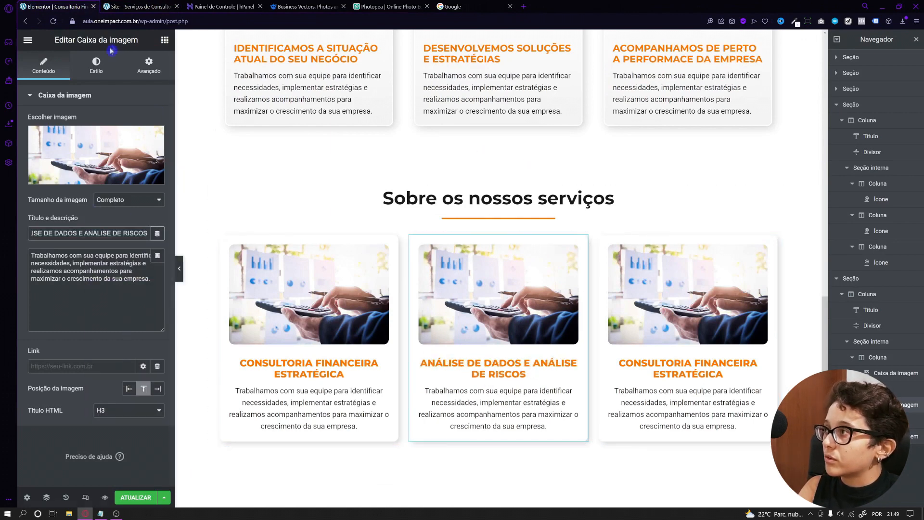
Step: Replace the third card's title with "SUPORTE PARA TOMADA DE DECISÕES", copied from the reference page
{"action": "left_click", "coordinate": [140, 6]}
{"action": "left_click_drag", "start_coordinate": [714, 384], "coordinate": [697, 374]}
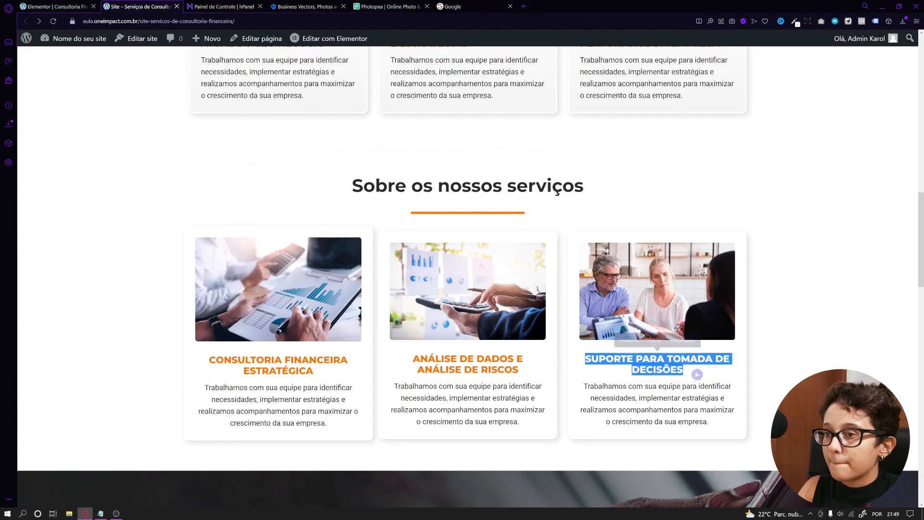
{"action": "left_click", "coordinate": [656, 344]}
{"action": "left_click", "coordinate": [75, 6]}
{"action": "left_click", "coordinate": [635, 319]}
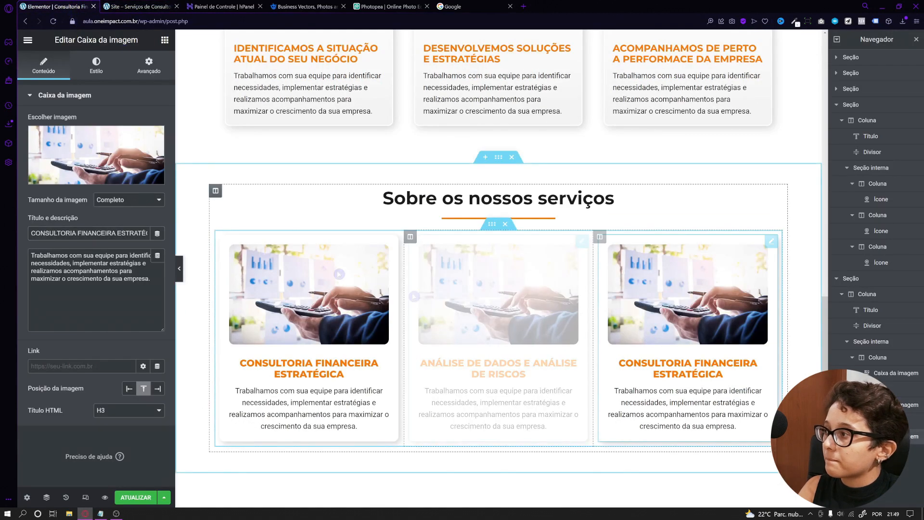
{"action": "triple_click", "coordinate": [83, 233]}
{"action": "right_click", "coordinate": [83, 233]}
{"action": "left_click", "coordinate": [107, 287]}
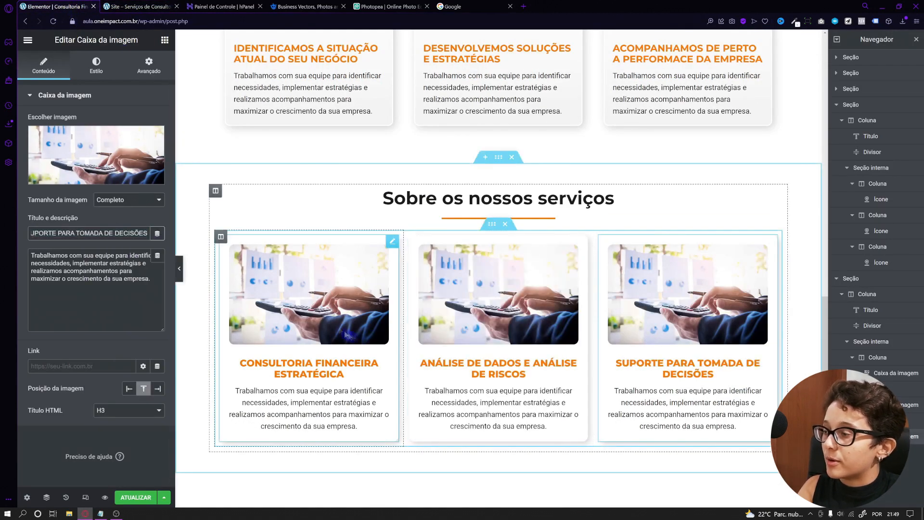
Step: Replace the first card's picture with Imagem-3.jpg from the media library
{"action": "left_click", "coordinate": [353, 336]}
{"action": "left_click", "coordinate": [51, 75]}
{"action": "left_click", "coordinate": [80, 142]}
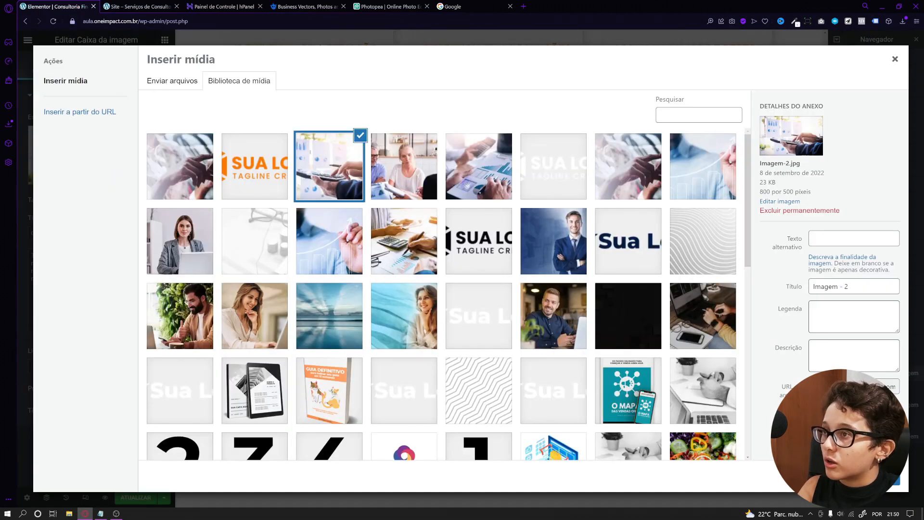
{"action": "left_click", "coordinate": [467, 184]}
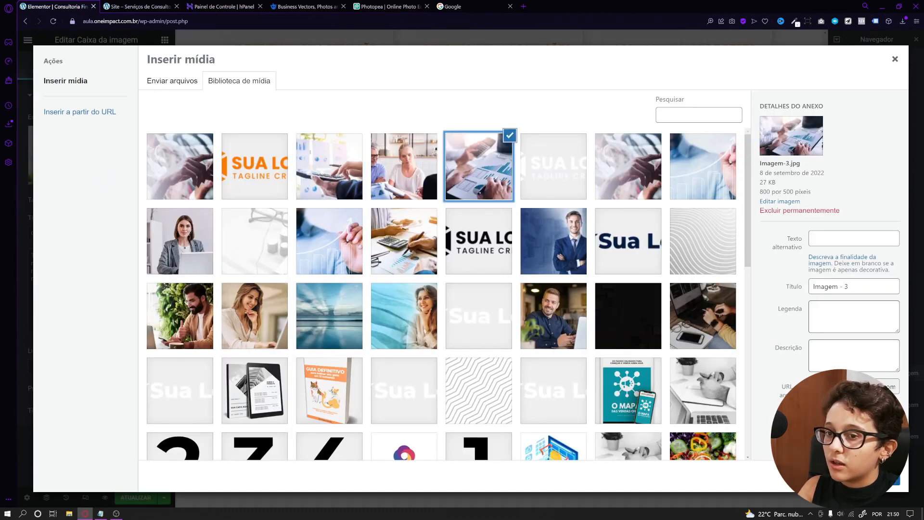
{"action": "left_click", "coordinate": [874, 479]}
Step: Replace the third card's picture with the meeting photo, check the cards in the full-width preview and update the page
{"action": "left_click", "coordinate": [718, 306]}
{"action": "left_click", "coordinate": [99, 140]}
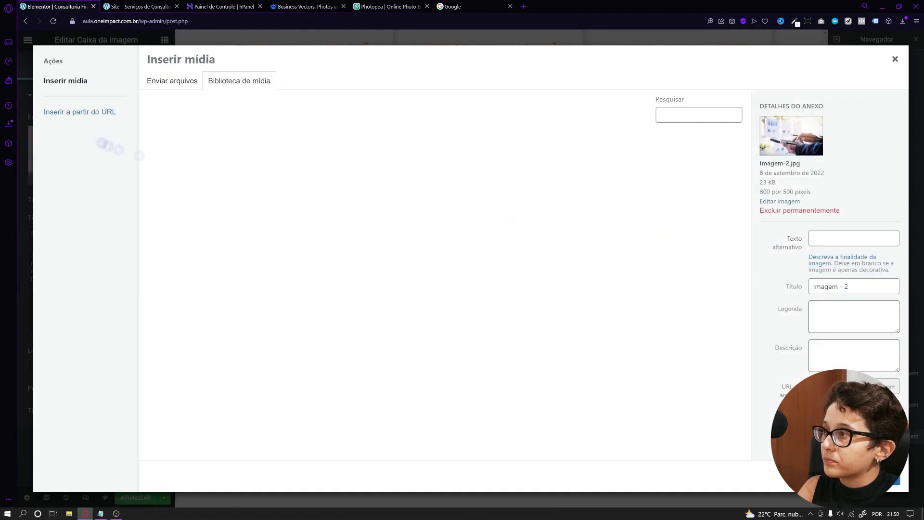
{"action": "left_click", "coordinate": [385, 167]}
{"action": "left_click", "coordinate": [874, 479]}
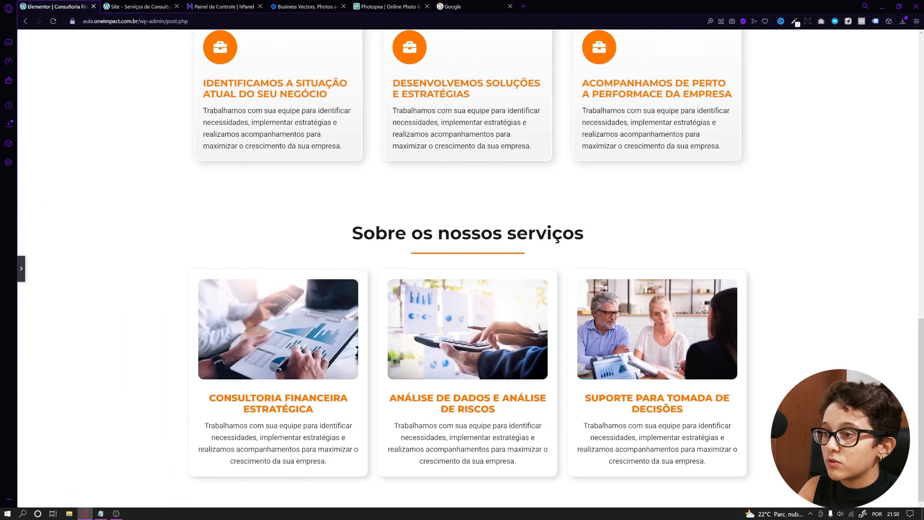
{"action": "left_click", "coordinate": [24, 266]}
{"action": "left_click", "coordinate": [135, 497]}
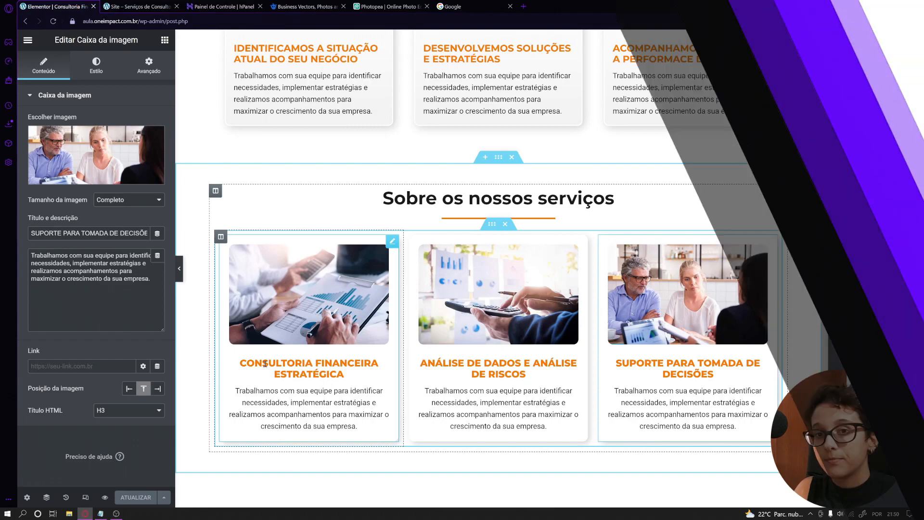
Step: Check the reference's contact section and add a one-column section below the services, 1100 wide with its height set to "Altura mínima"
{"action": "key", "text": "ctrl+Tab"}
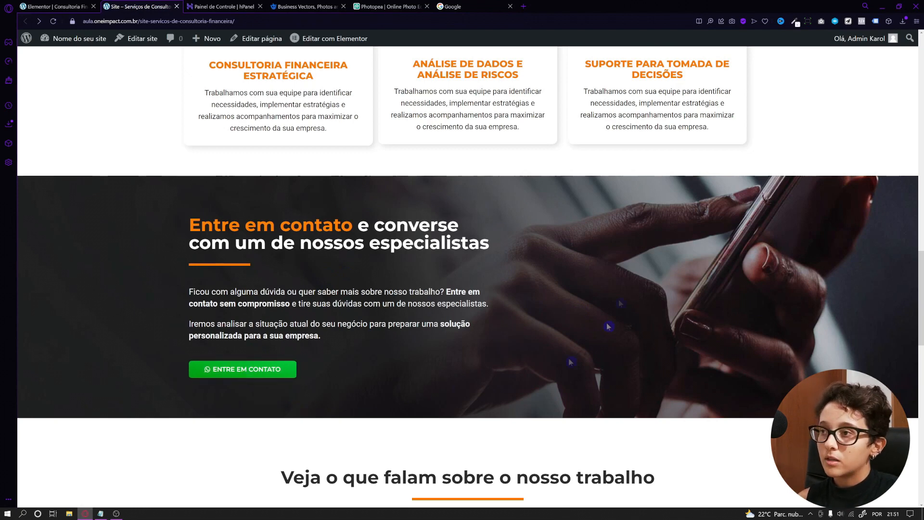
{"action": "mouse_move", "coordinate": [923, 266]}
{"action": "left_mouse_down"}
{"action": "mouse_move", "coordinate": [923, 426]}
{"action": "mouse_move", "coordinate": [918, 266]}
{"action": "left_mouse_up"}
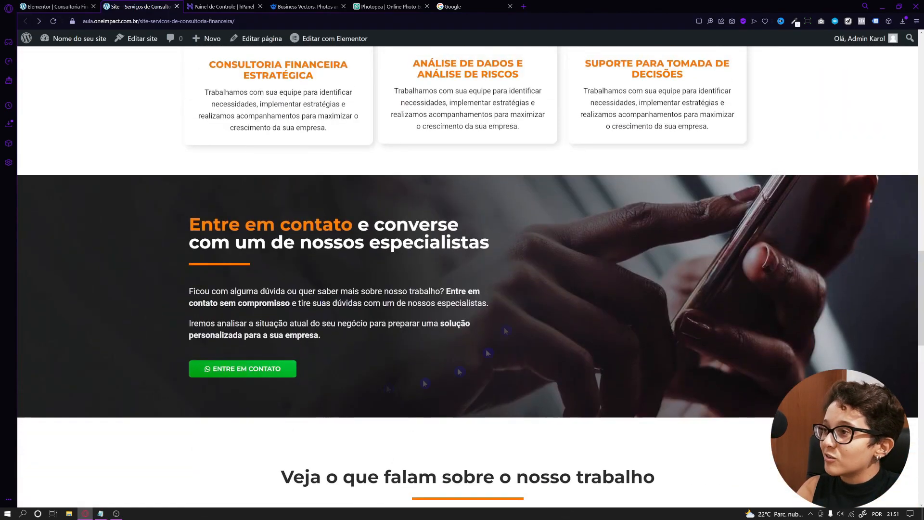
{"action": "left_click", "coordinate": [24, 6]}
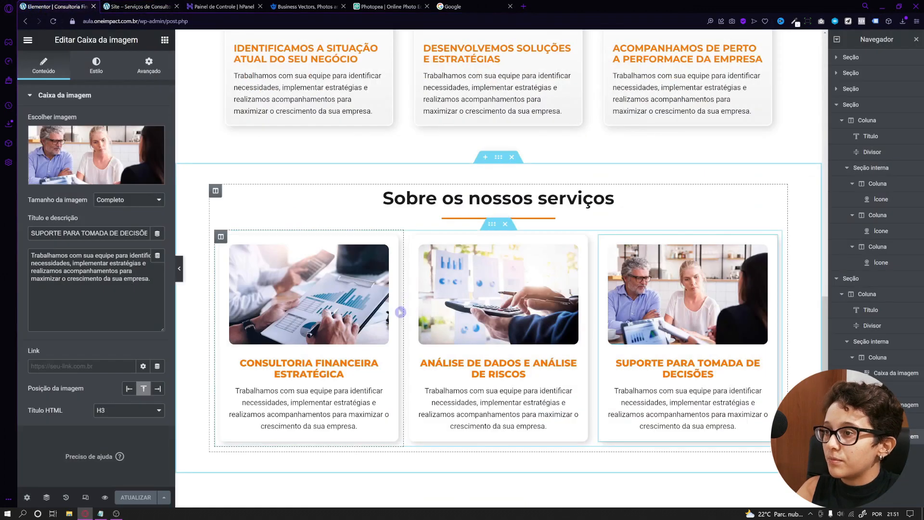
{"action": "scroll", "coordinate": [401, 332], "scroll_direction": "down", "scroll_amount": 3}
{"action": "left_click", "coordinate": [487, 417]}
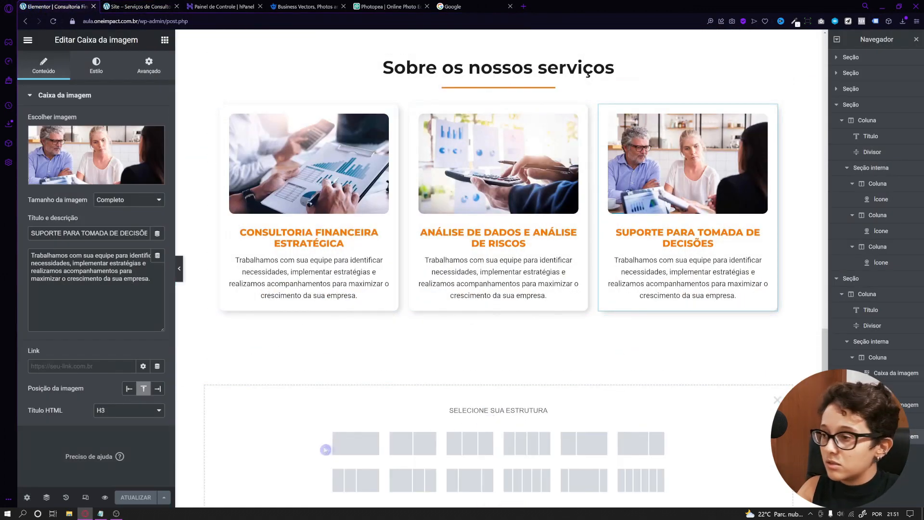
{"action": "left_click", "coordinate": [353, 443]}
{"action": "type", "text": "1100"}
{"action": "left_click", "coordinate": [129, 198]}
{"action": "left_click", "coordinate": [111, 215]}
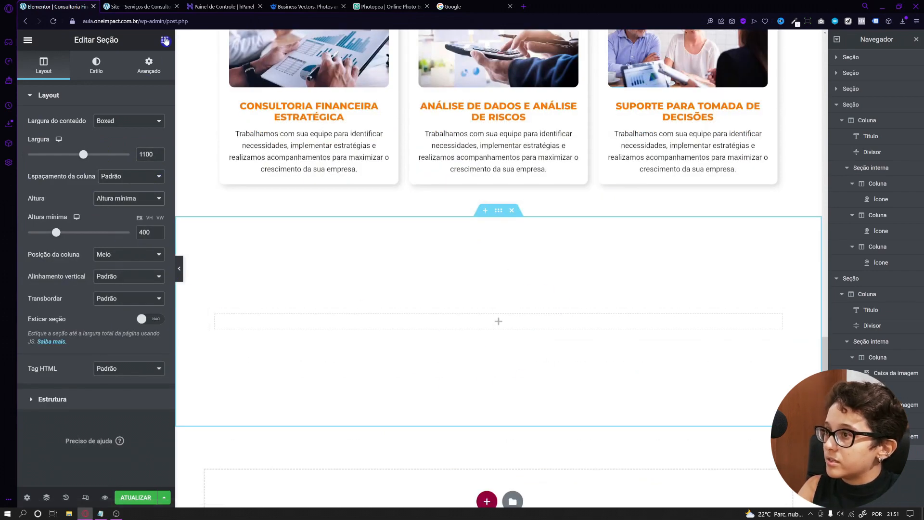
Step: Add a two-column inner section to the new section and copy the "Te ajudamos a alcançar seus objetivos de negócios" heading into its second column
{"action": "left_click", "coordinate": [165, 41]}
{"action": "left_click_drag", "start_coordinate": [64, 160], "coordinate": [345, 366]}
{"action": "scroll", "coordinate": [301, 376], "scroll_direction": "up", "scroll_amount": 3}
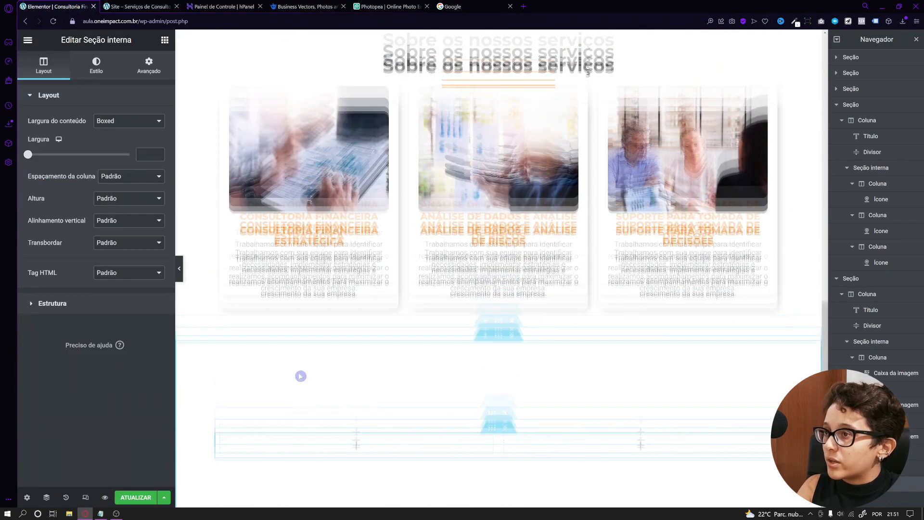
{"action": "scroll", "coordinate": [300, 376], "scroll_direction": "up", "scroll_amount": 10}
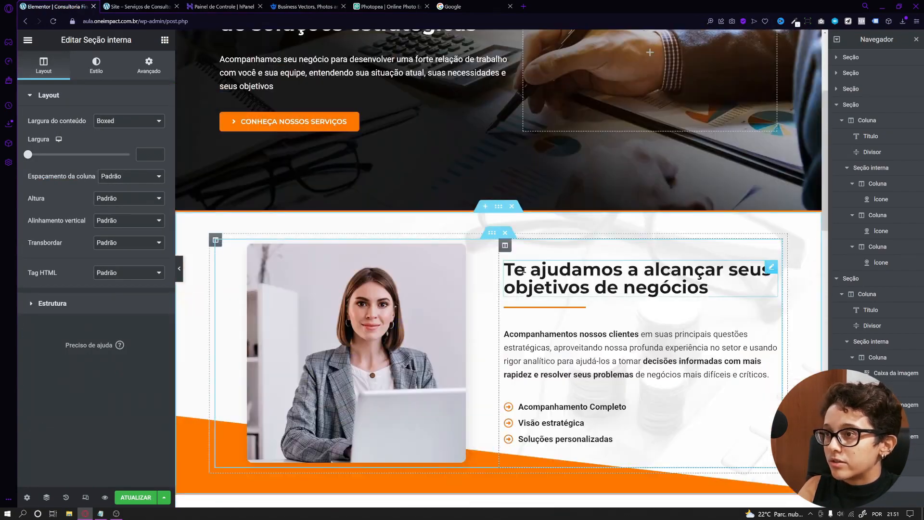
{"action": "right_click", "coordinate": [525, 270]}
{"action": "left_click", "coordinate": [551, 317]}
{"action": "scroll", "coordinate": [477, 382], "scroll_direction": "down", "scroll_amount": 17}
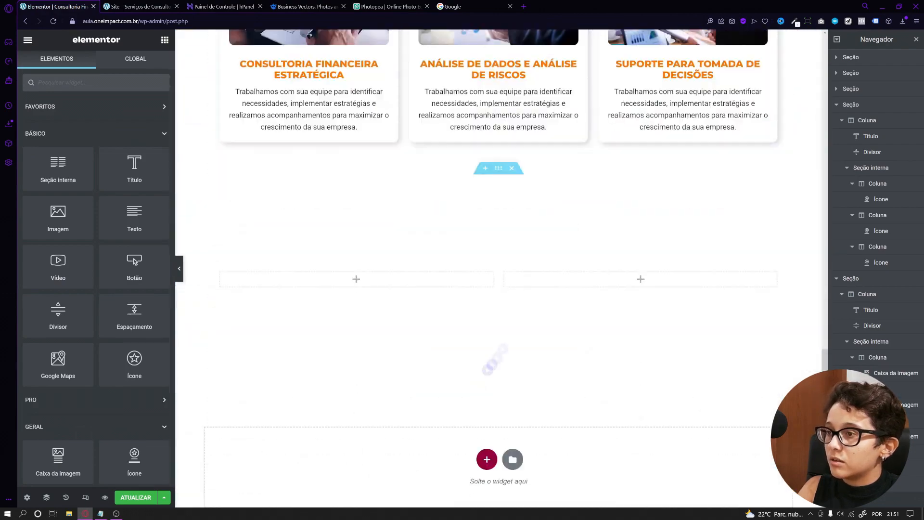
{"action": "right_click", "coordinate": [524, 278]}
{"action": "left_click", "coordinate": [548, 364]}
Step: Copy the "Acompanhamentos nossos clientes" paragraph below the pasted heading and move the filled column ahead of the empty one
{"action": "scroll", "coordinate": [424, 351], "scroll_direction": "up", "scroll_amount": 3}
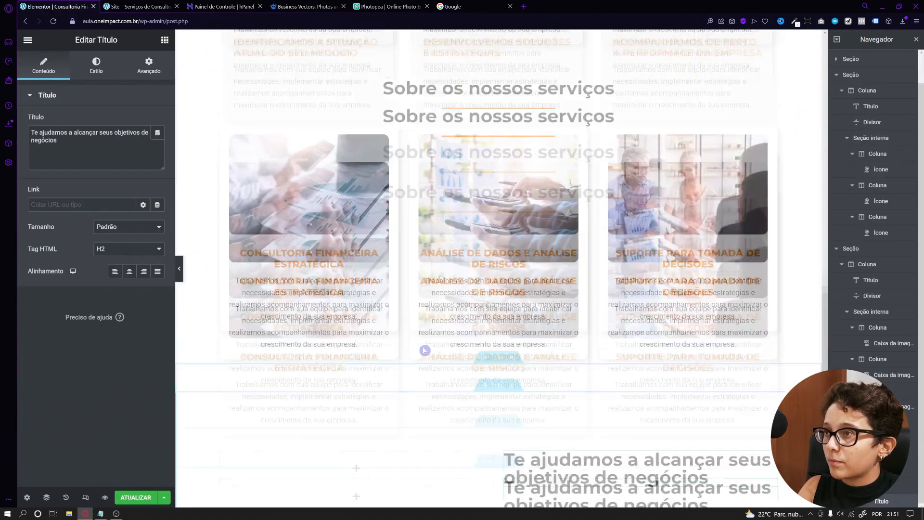
{"action": "scroll", "coordinate": [424, 351], "scroll_direction": "up", "scroll_amount": 5}
{"action": "right_click", "coordinate": [535, 217]}
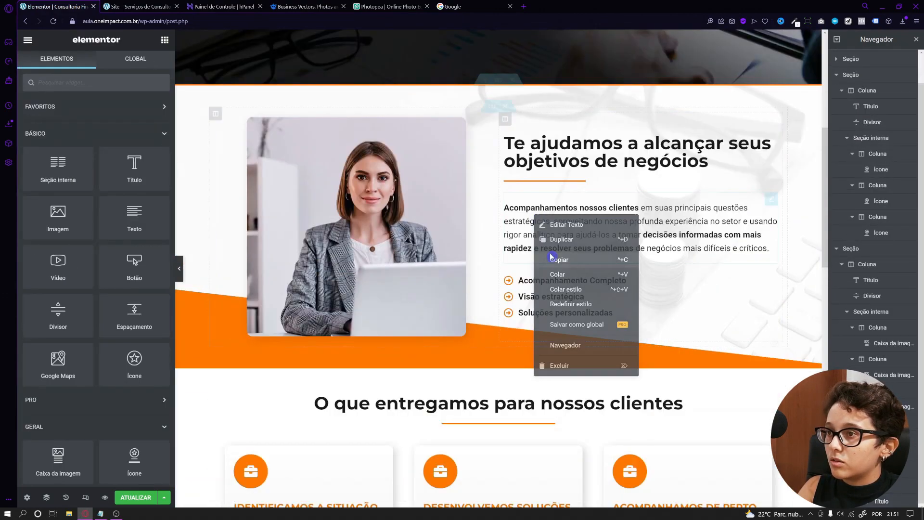
{"action": "left_click", "coordinate": [551, 258]}
{"action": "scroll", "coordinate": [551, 270], "scroll_direction": "down", "scroll_amount": 12}
{"action": "right_click", "coordinate": [531, 332]}
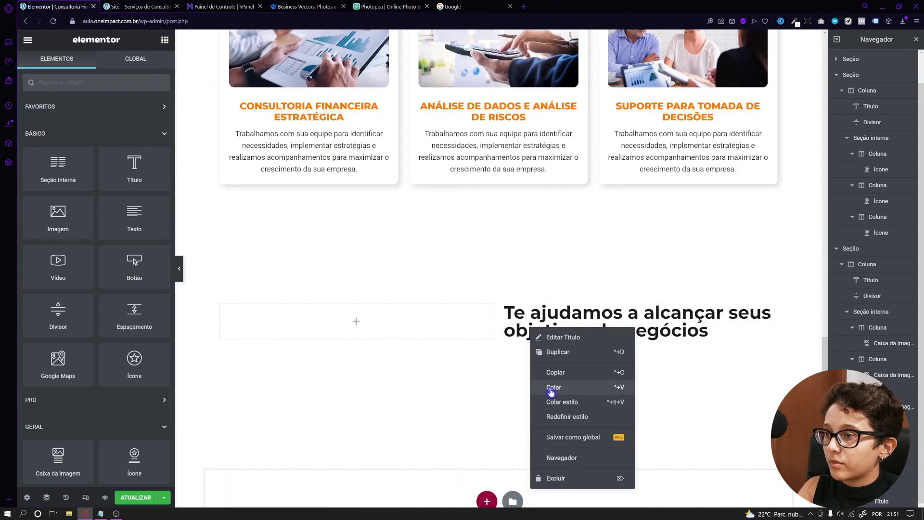
{"action": "left_click", "coordinate": [551, 390]}
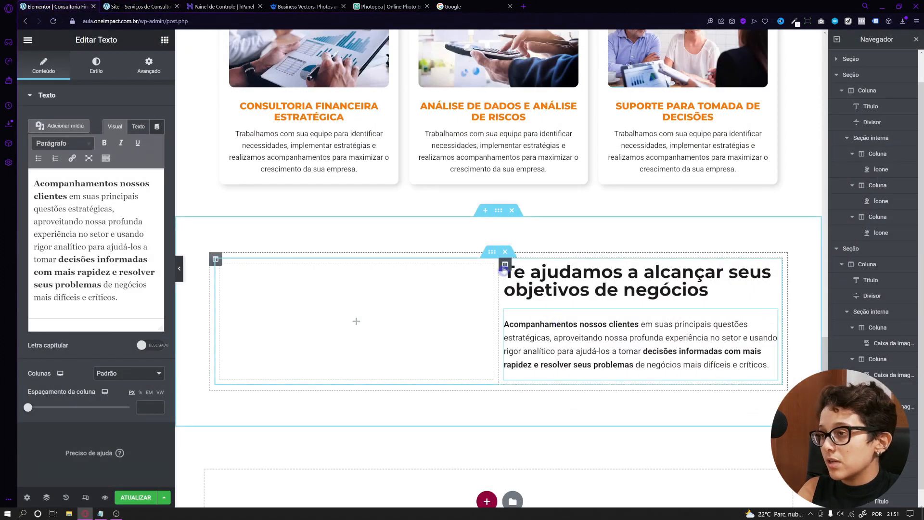
{"action": "left_click_drag", "start_coordinate": [505, 264], "coordinate": [517, 269]}
{"action": "left_click_drag", "start_coordinate": [567, 283], "coordinate": [337, 284]}
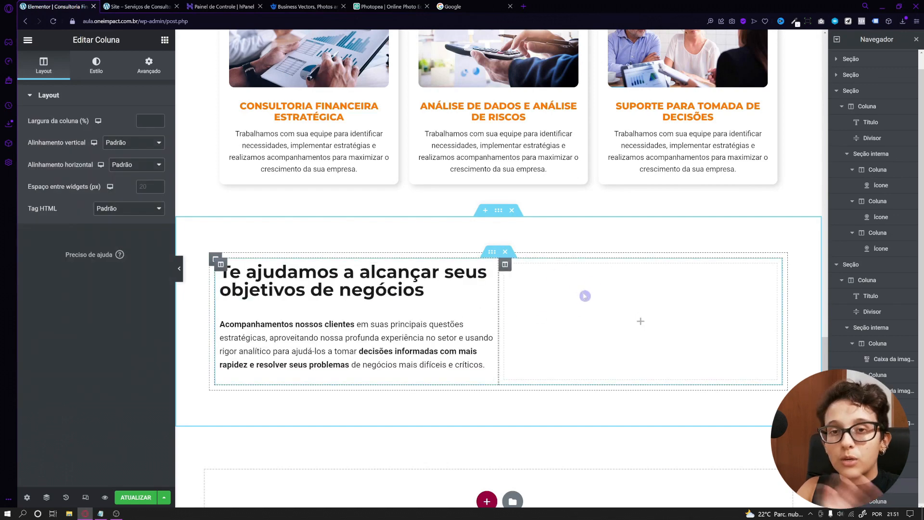
Step: Copy the orange divider from the "Te ajudamos" section and paste it below the new section's heading
{"action": "left_click", "coordinate": [165, 40]}
{"action": "scroll", "coordinate": [123, 217], "scroll_direction": "down", "scroll_amount": 4}
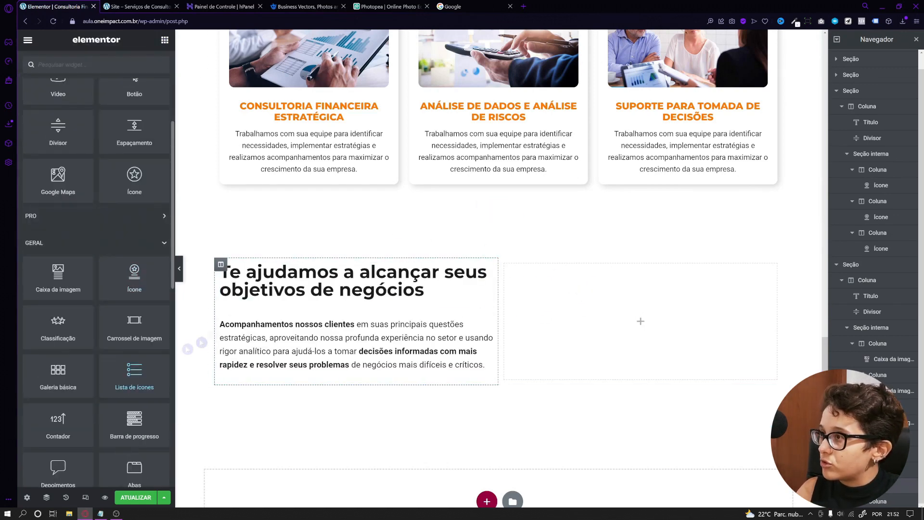
{"action": "scroll", "coordinate": [329, 326], "scroll_direction": "up", "scroll_amount": 5}
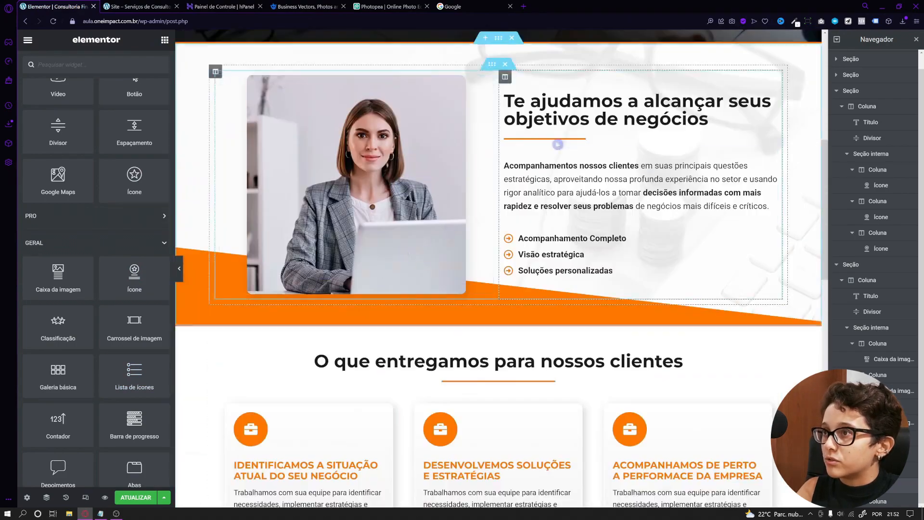
{"action": "right_click", "coordinate": [556, 141]}
{"action": "left_click", "coordinate": [576, 183]}
{"action": "scroll", "coordinate": [577, 192], "scroll_direction": "down", "scroll_amount": 10}
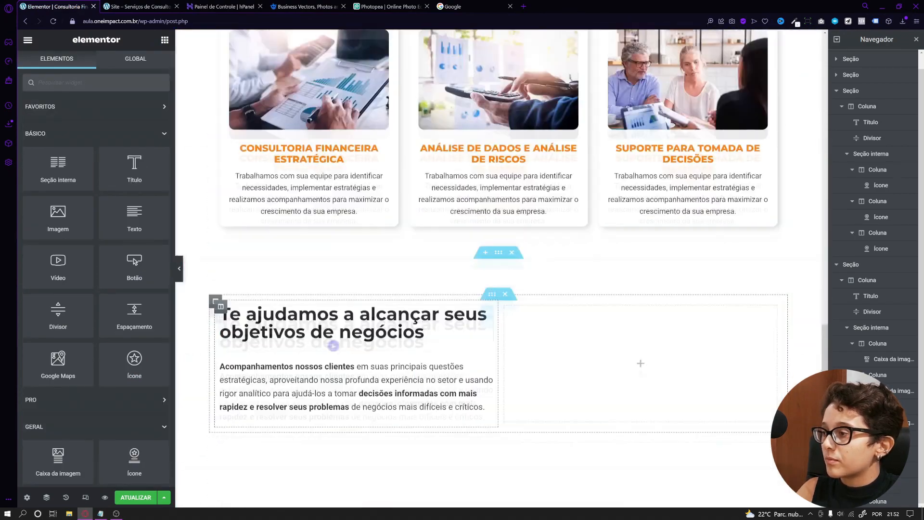
{"action": "right_click", "coordinate": [292, 330]}
{"action": "left_click", "coordinate": [314, 388]}
Step: Copy the hero's "Conheça nossos serviços" button and paste it below the new section's paragraph
{"action": "scroll", "coordinate": [286, 212], "scroll_direction": "up", "scroll_amount": 10}
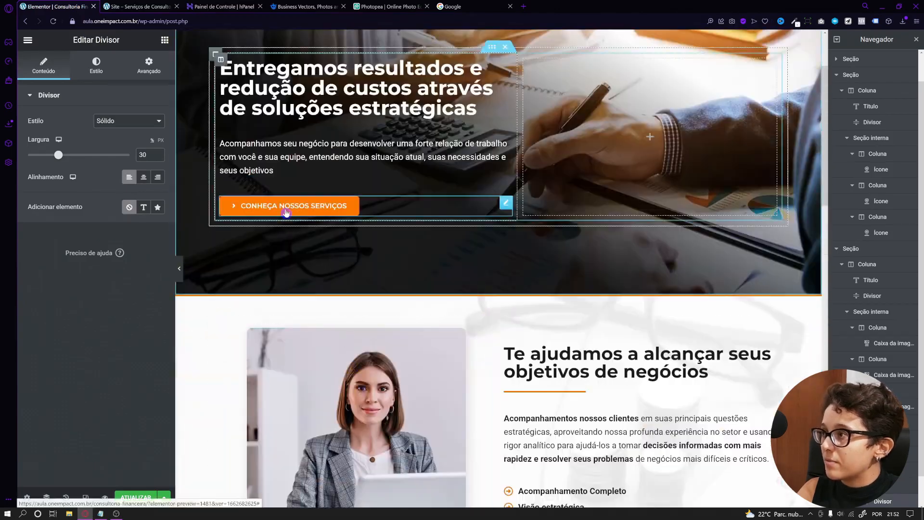
{"action": "right_click", "coordinate": [286, 213]}
{"action": "left_click", "coordinate": [312, 250]}
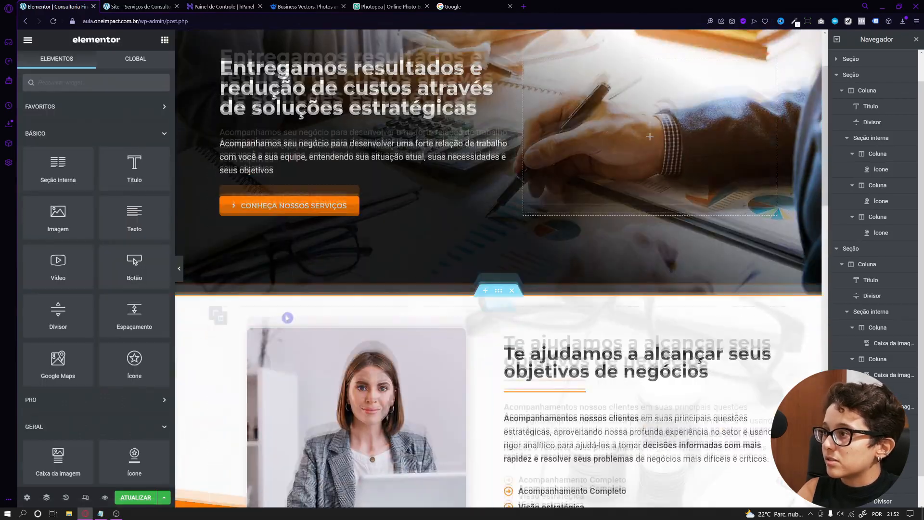
{"action": "scroll", "coordinate": [285, 289], "scroll_direction": "down", "scroll_amount": 10}
{"action": "scroll", "coordinate": [285, 314], "scroll_direction": "down", "scroll_amount": 2}
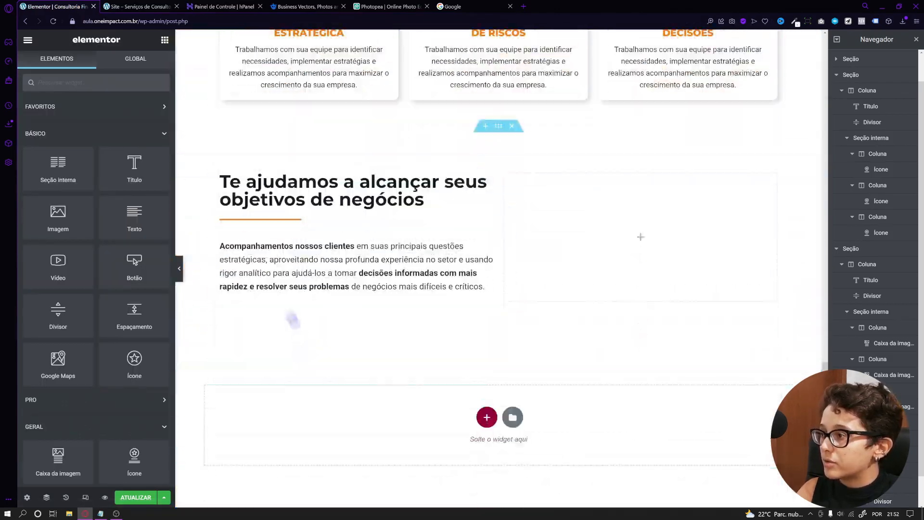
{"action": "right_click", "coordinate": [284, 285]}
{"action": "left_click", "coordinate": [306, 343]}
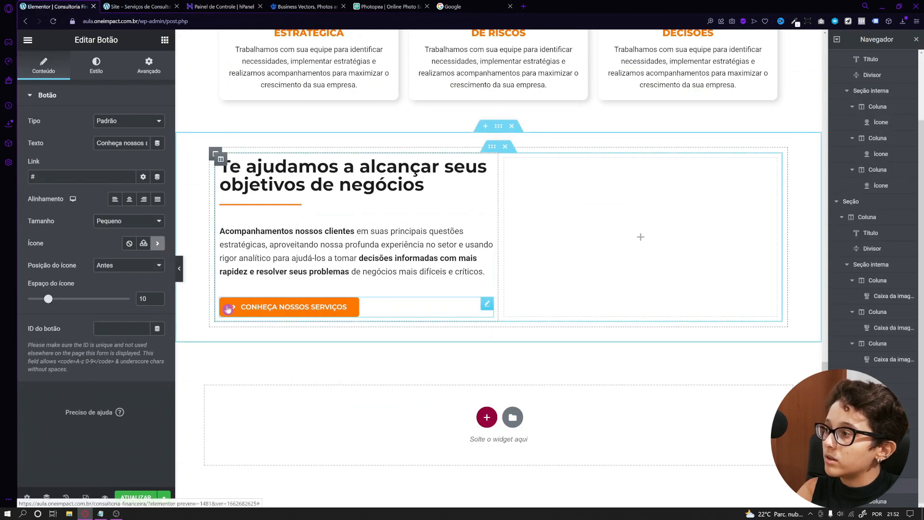
Step: Give the section with the "Te ajudamos a alcançar seus objetivos de negócios" heading a classic background using the hands-and-phone photo from the media library
{"action": "scroll", "coordinate": [235, 310], "scroll_direction": "up", "scroll_amount": 2}
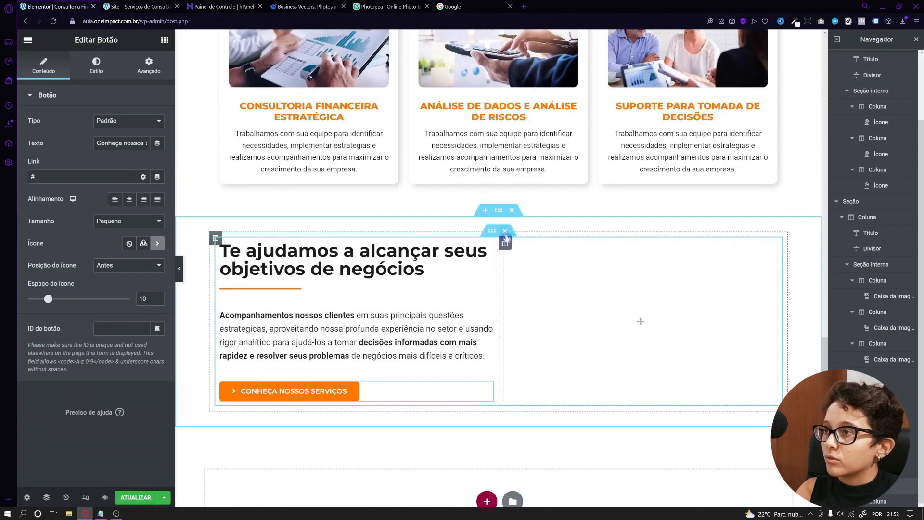
{"action": "left_click", "coordinate": [499, 211]}
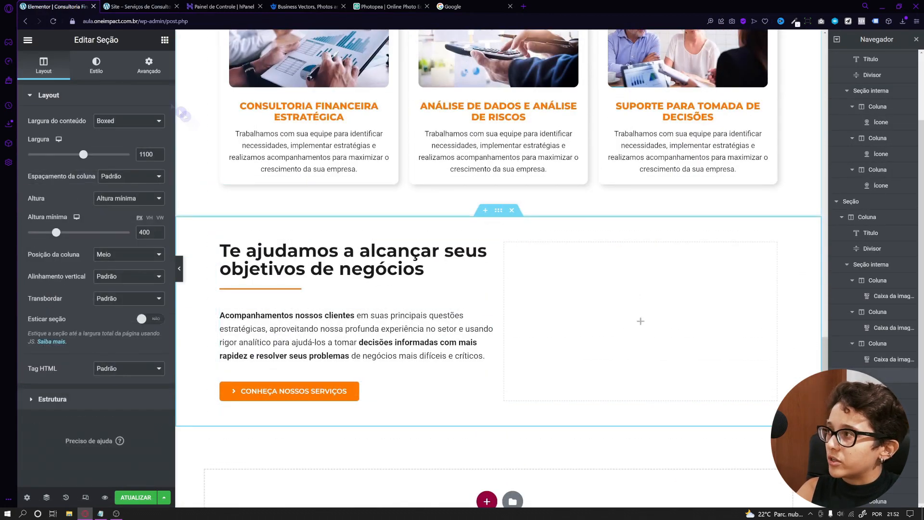
{"action": "left_click", "coordinate": [96, 70]}
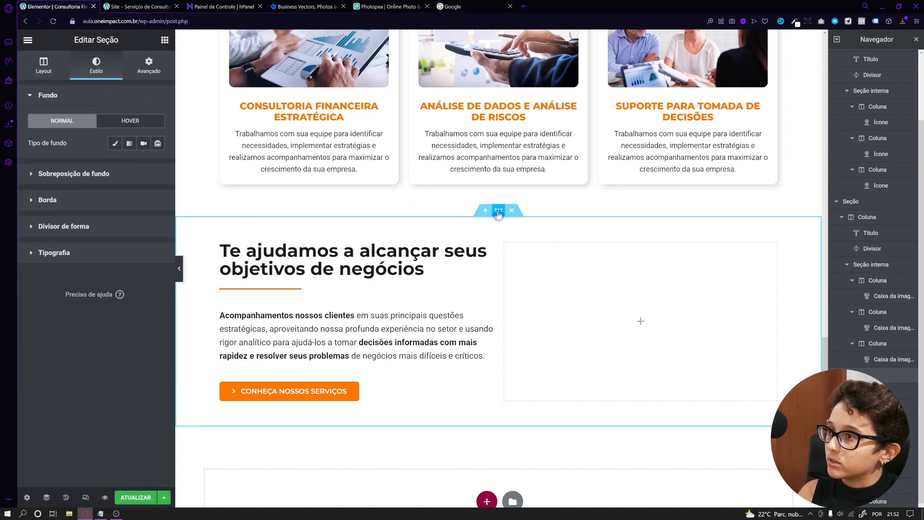
{"action": "left_click", "coordinate": [115, 143]}
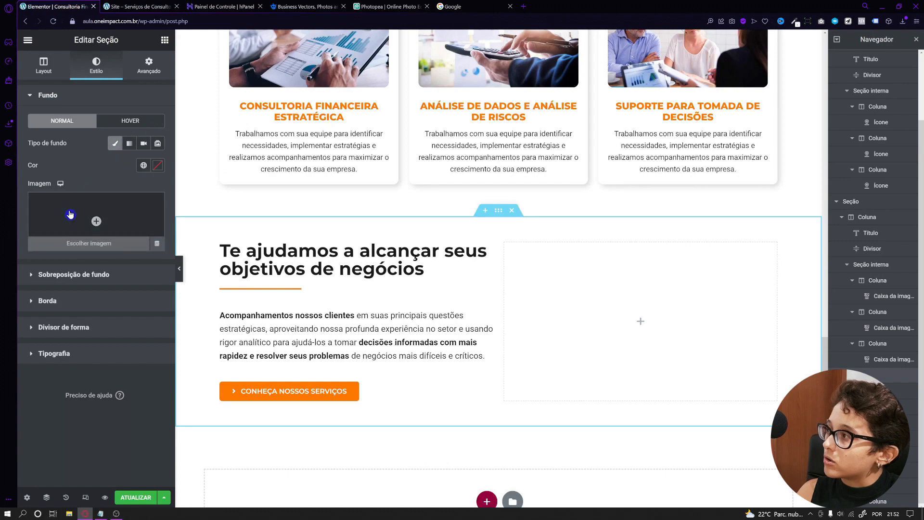
{"action": "left_click", "coordinate": [94, 215]}
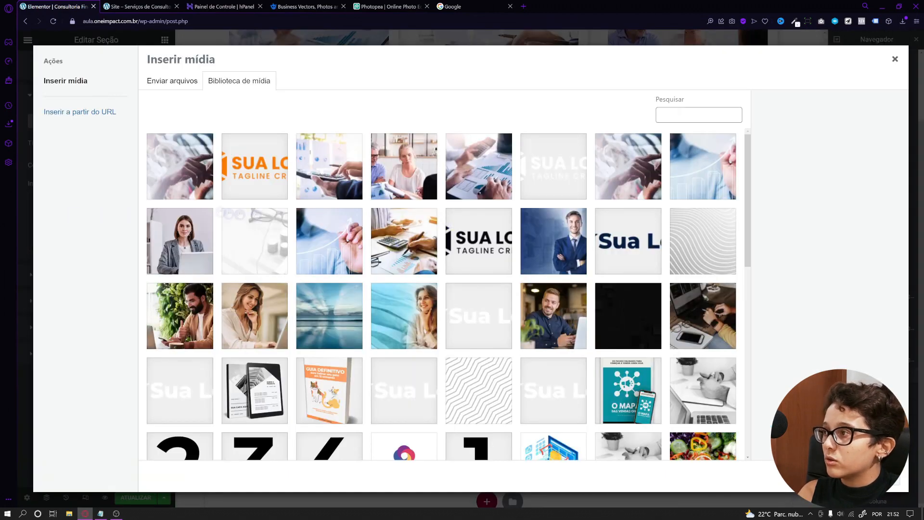
{"action": "left_click", "coordinate": [197, 189]}
{"action": "left_click", "coordinate": [888, 479]}
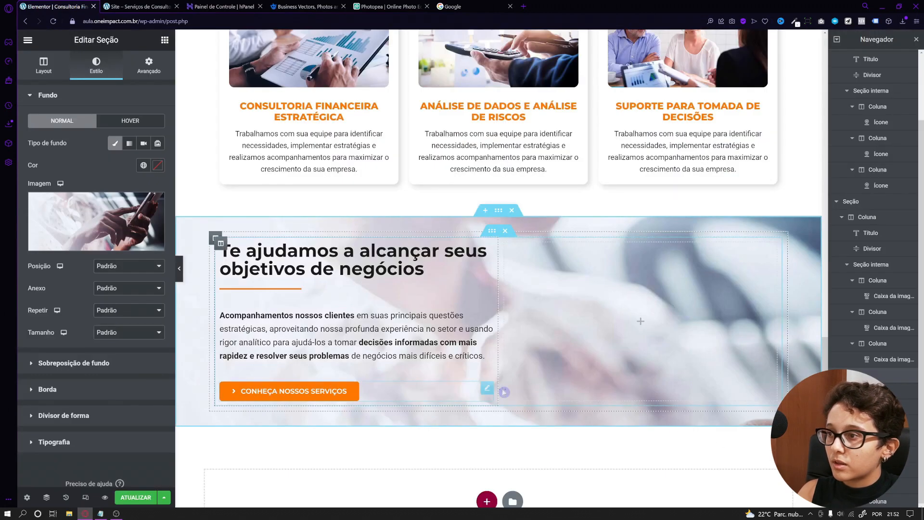
Step: Set the background image to position Centralizado, attachment Rolagem, repeat Não repetir and a size that fills the whole section
{"action": "left_click", "coordinate": [149, 267]}
{"action": "left_click", "coordinate": [140, 285]}
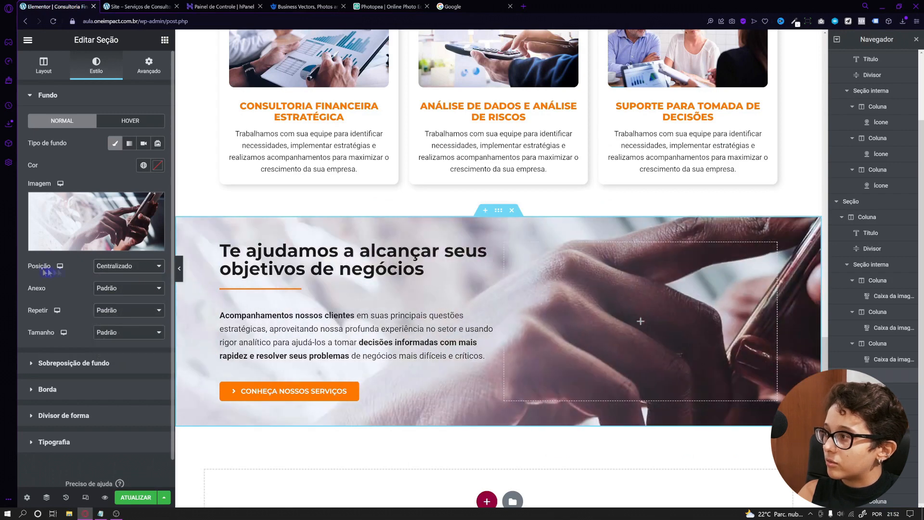
{"action": "left_click", "coordinate": [110, 288]}
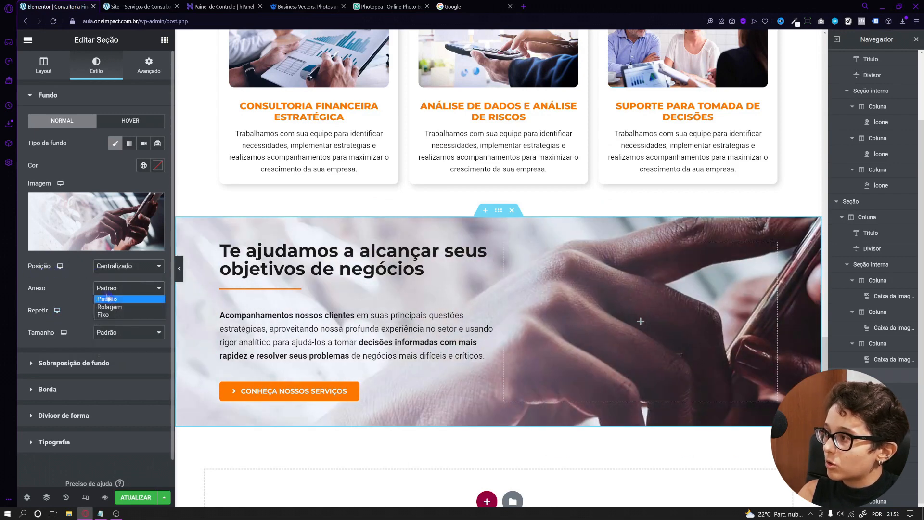
{"action": "left_click", "coordinate": [112, 298]}
{"action": "left_click", "coordinate": [125, 310]}
{"action": "left_click", "coordinate": [113, 330]}
{"action": "left_click", "coordinate": [128, 332]}
{"action": "left_click", "coordinate": [130, 361]}
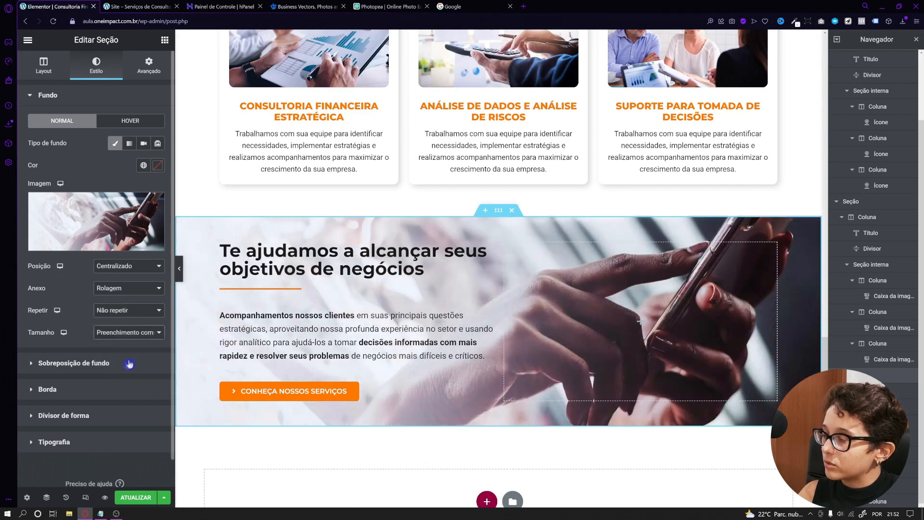
Step: Compare the section with the dark contact banner on the reference site page
{"action": "scroll", "coordinate": [253, 421], "scroll_direction": "down", "scroll_amount": 1}
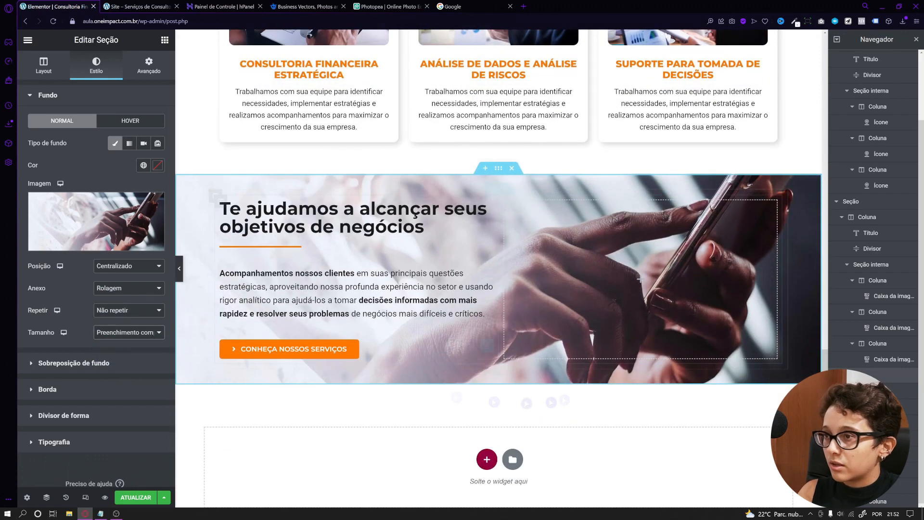
{"action": "scroll", "coordinate": [490, 402], "scroll_direction": "up", "scroll_amount": 1}
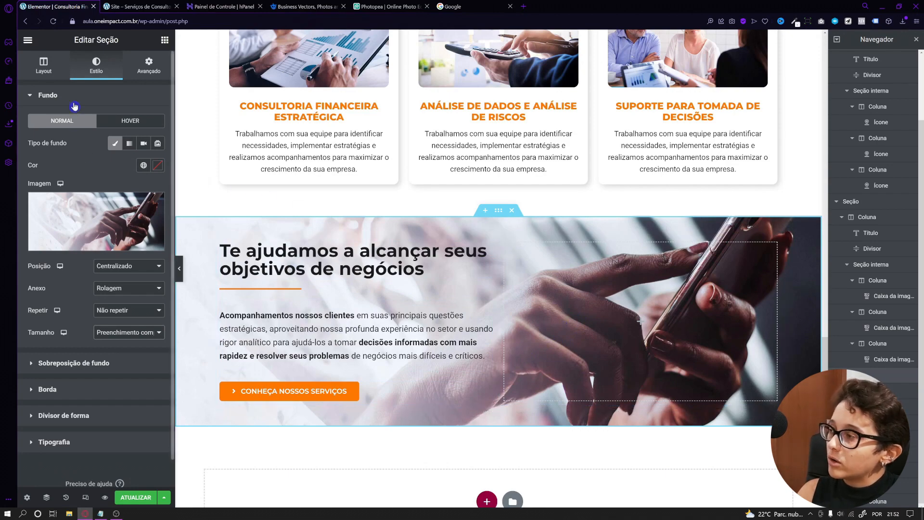
{"action": "left_click", "coordinate": [139, 6]}
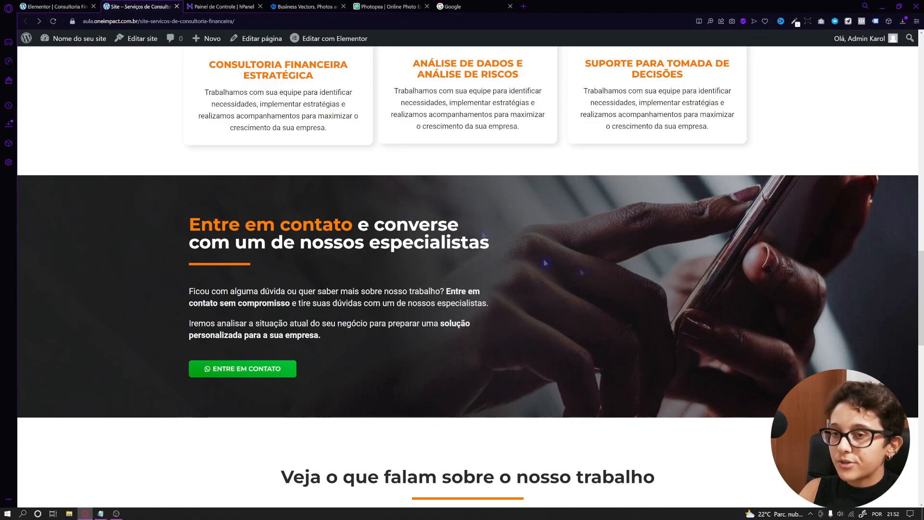
{"action": "mouse_move", "coordinate": [922, 325]}
{"action": "left_mouse_down"}
{"action": "mouse_move", "coordinate": [922, 128]}
{"action": "mouse_move", "coordinate": [923, 341]}
{"action": "left_mouse_up"}
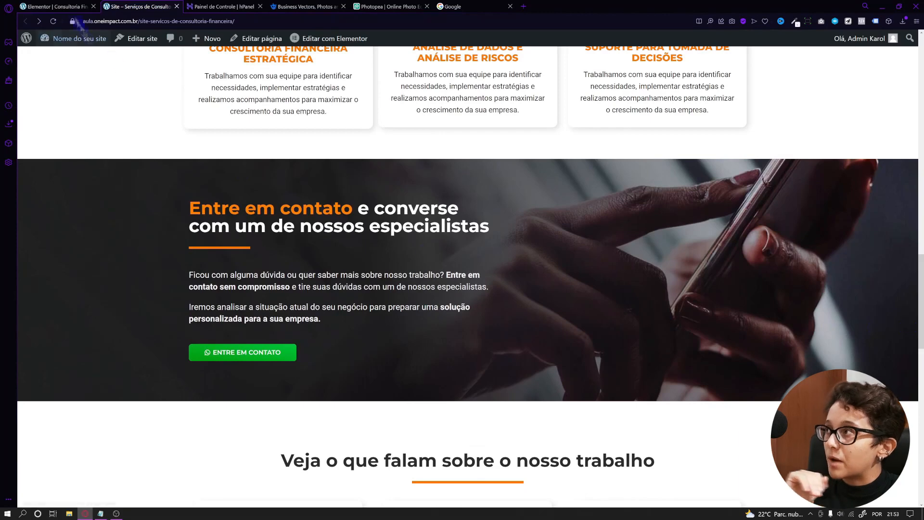
{"action": "left_click", "coordinate": [53, 6]}
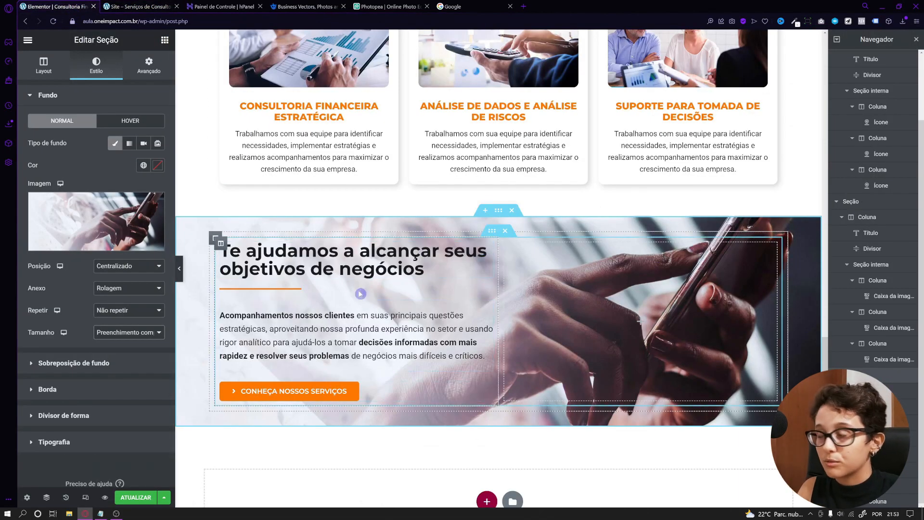
Step: Add a gradient background overlay to the section with #FFFFFF as the first color and an angle of 200
{"action": "left_click", "coordinate": [64, 99]}
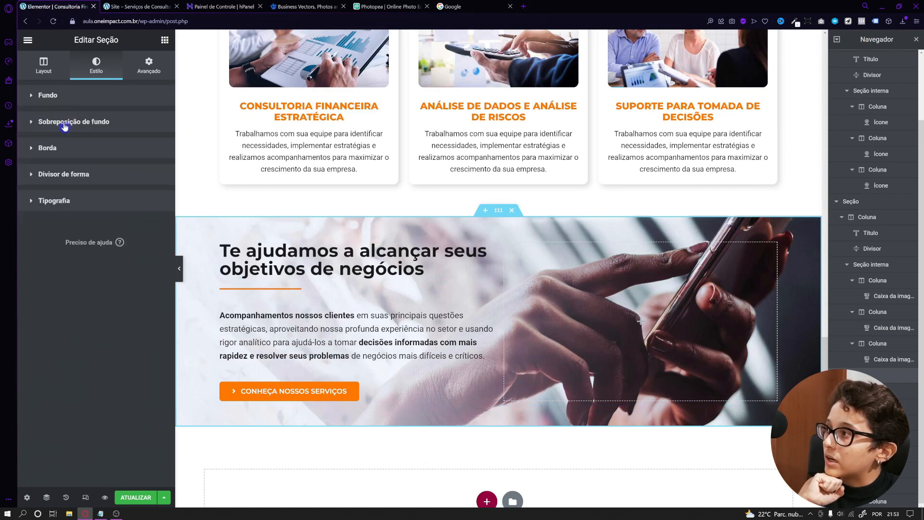
{"action": "left_click", "coordinate": [65, 123]}
{"action": "left_click", "coordinate": [143, 169]}
{"action": "left_click", "coordinate": [157, 170]}
{"action": "left_click", "coordinate": [157, 191]}
{"action": "left_click_drag", "start_coordinate": [53, 248], "coordinate": [10, 221]}
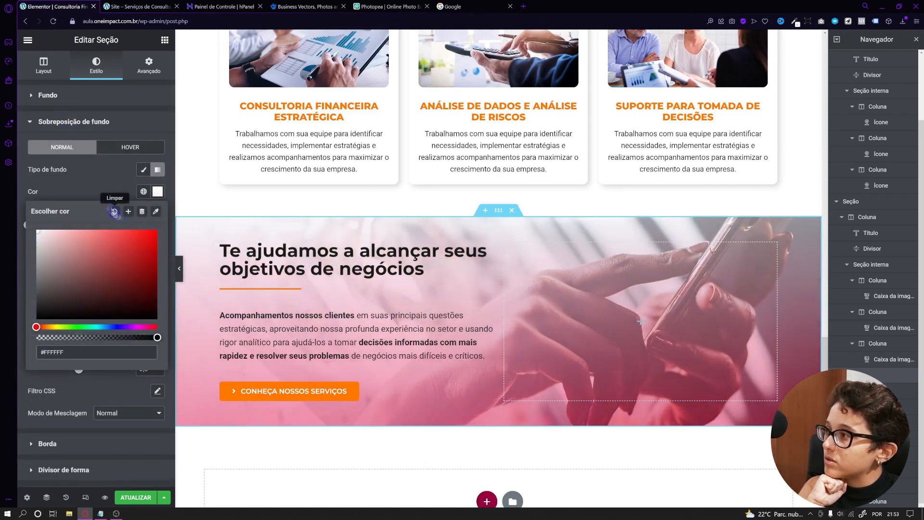
{"action": "left_click", "coordinate": [108, 193]}
{"action": "left_click_drag", "start_coordinate": [79, 336], "coordinate": [85, 337]}
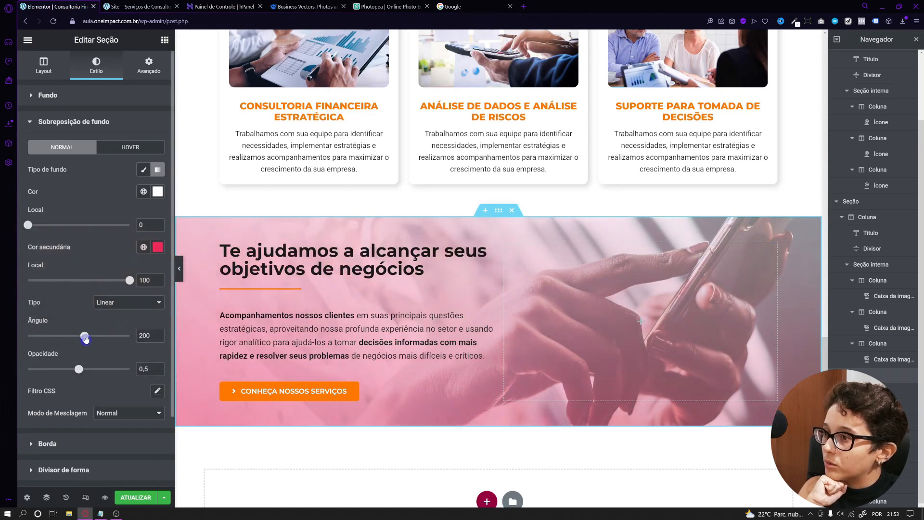
Step: Set the overlay's secondary color to #000000 at location 64 and its opacity to 1
{"action": "left_click", "coordinate": [158, 247]}
{"action": "left_click_drag", "start_coordinate": [138, 309], "coordinate": [24, 403]}
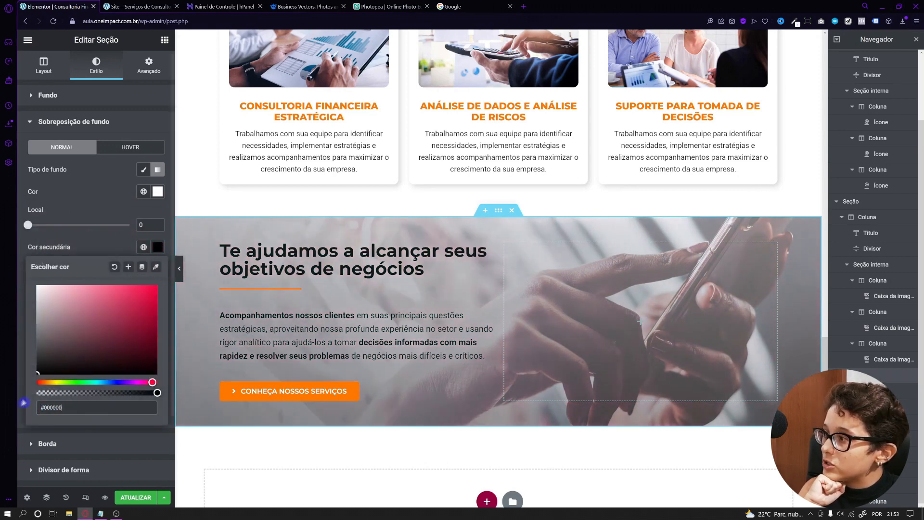
{"action": "left_click", "coordinate": [101, 214]}
{"action": "left_click_drag", "start_coordinate": [82, 369], "coordinate": [140, 365]}
{"action": "mouse_move", "coordinate": [28, 226]}
{"action": "left_mouse_down"}
{"action": "mouse_move", "coordinate": [60, 225]}
{"action": "mouse_move", "coordinate": [28, 226]}
{"action": "left_mouse_up"}
{"action": "left_click_drag", "start_coordinate": [127, 281], "coordinate": [94, 280]}
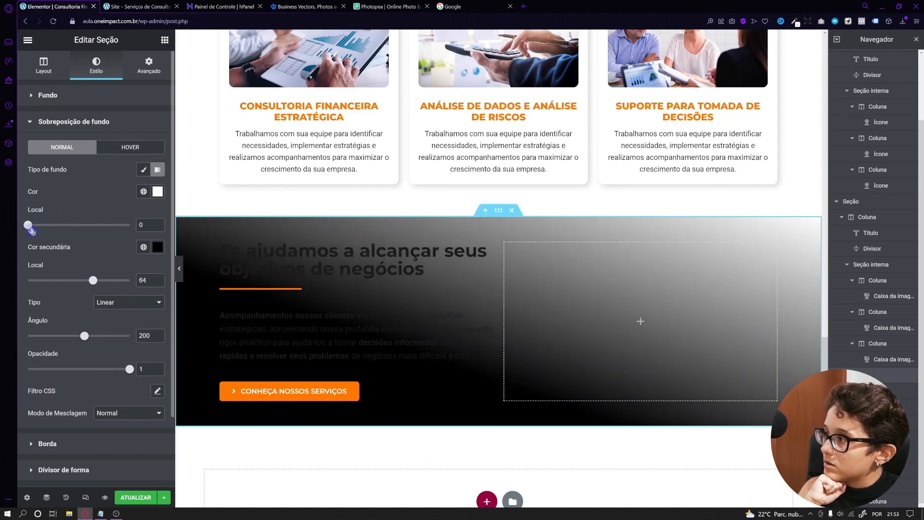
Step: Set the overlay's secondary color to dark gray #303030 and make its first color fully transparent, #FFFFFF00
{"action": "left_click", "coordinate": [157, 247]}
{"action": "left_click_drag", "start_coordinate": [37, 374], "coordinate": [36, 358]}
{"action": "left_click", "coordinate": [62, 218]}
{"action": "left_click", "coordinate": [154, 194]}
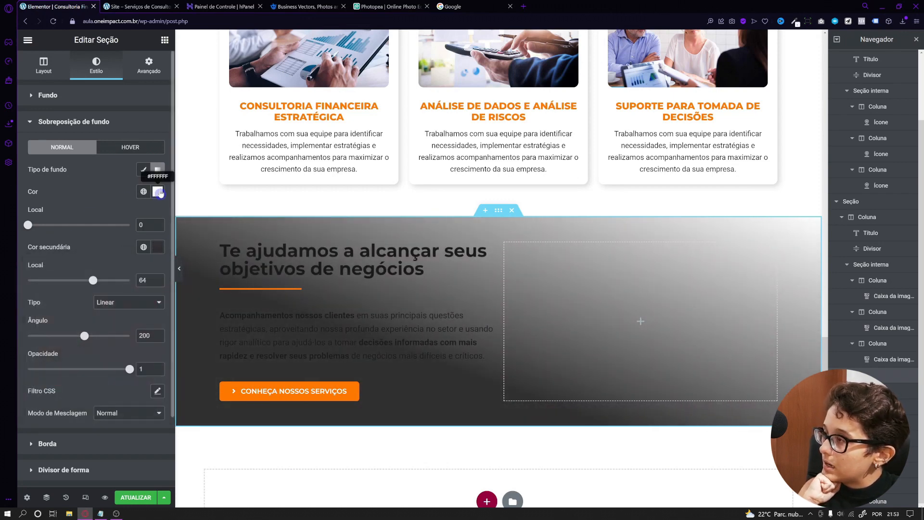
{"action": "left_click", "coordinate": [159, 192]}
{"action": "left_click_drag", "start_coordinate": [158, 338], "coordinate": [37, 337]}
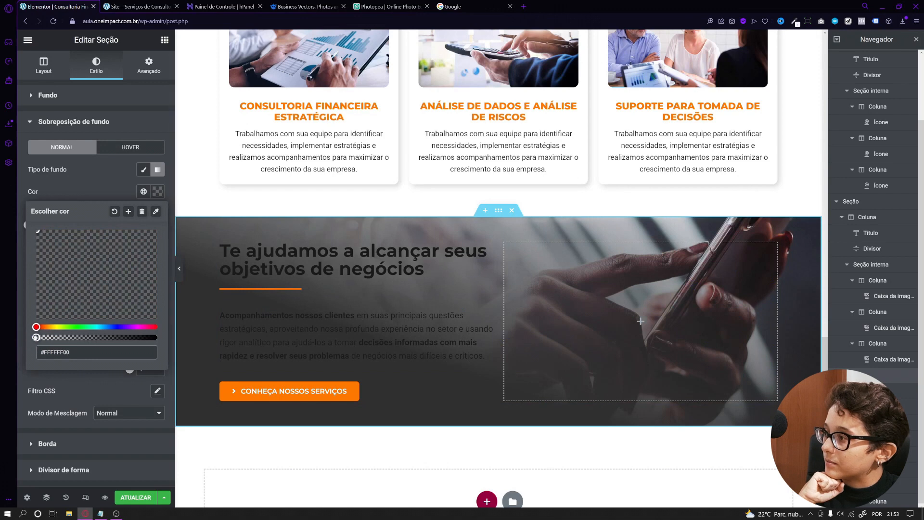
{"action": "left_click", "coordinate": [94, 179]}
Step: Set the overlay's opacity to 0.9, darken the secondary color to #151515, and adjust the gradient to location 62 and angle 210
{"action": "left_click_drag", "start_coordinate": [129, 376], "coordinate": [117, 370]}
{"action": "left_click", "coordinate": [163, 251]}
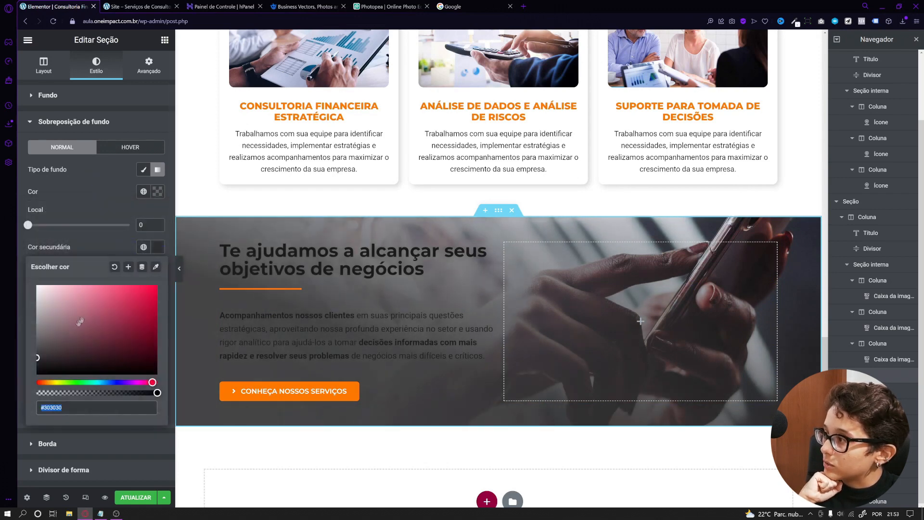
{"action": "left_click_drag", "start_coordinate": [44, 362], "coordinate": [25, 369]}
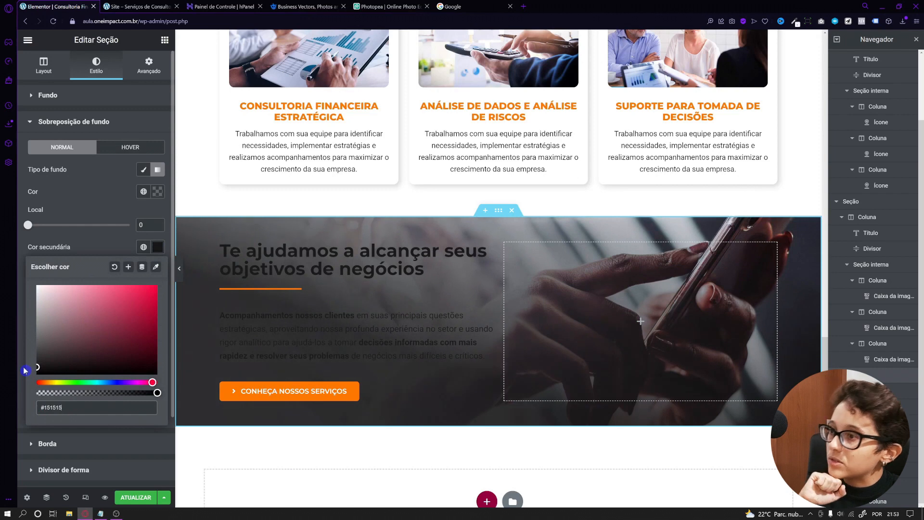
{"action": "left_click", "coordinate": [121, 220]}
{"action": "left_click_drag", "start_coordinate": [93, 281], "coordinate": [96, 281]}
{"action": "key", "text": "ctrl+z"}
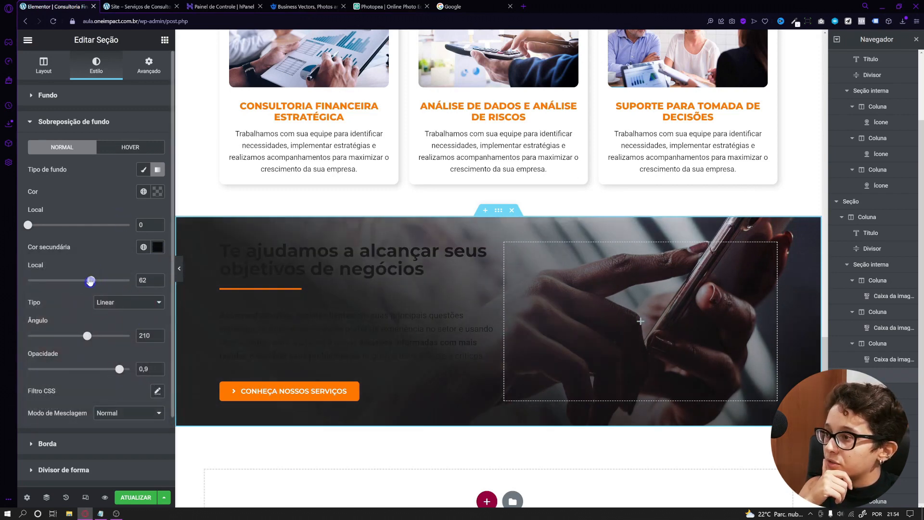
Step: Change the section heading's text color to white
{"action": "left_click", "coordinate": [320, 262]}
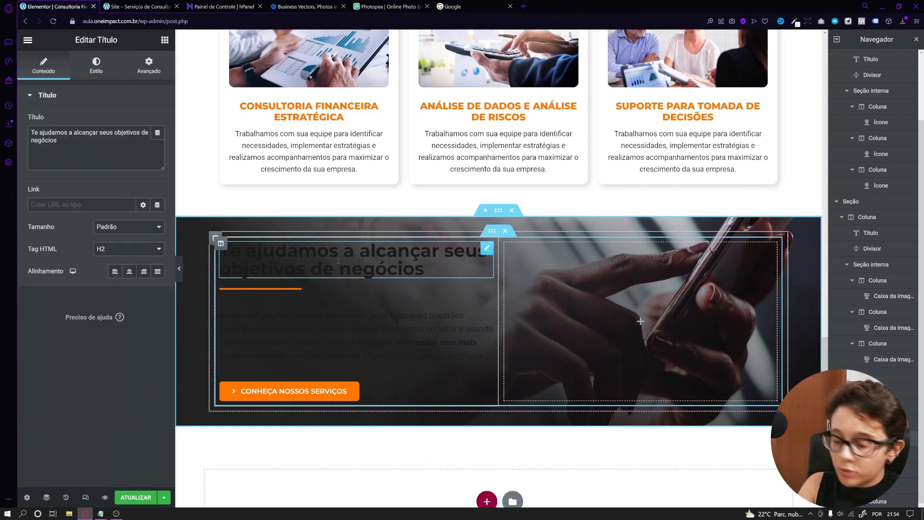
{"action": "left_click", "coordinate": [96, 65]}
{"action": "left_click", "coordinate": [158, 125]}
{"action": "left_click_drag", "start_coordinate": [43, 241], "coordinate": [24, 155]}
Step: Change the text color of the paragraph below the heading to #FFFFFF
{"action": "left_click", "coordinate": [337, 332]}
{"action": "left_click", "coordinate": [96, 65]}
{"action": "left_click", "coordinate": [158, 143]}
{"action": "left_click_drag", "start_coordinate": [83, 194], "coordinate": [25, 156]}
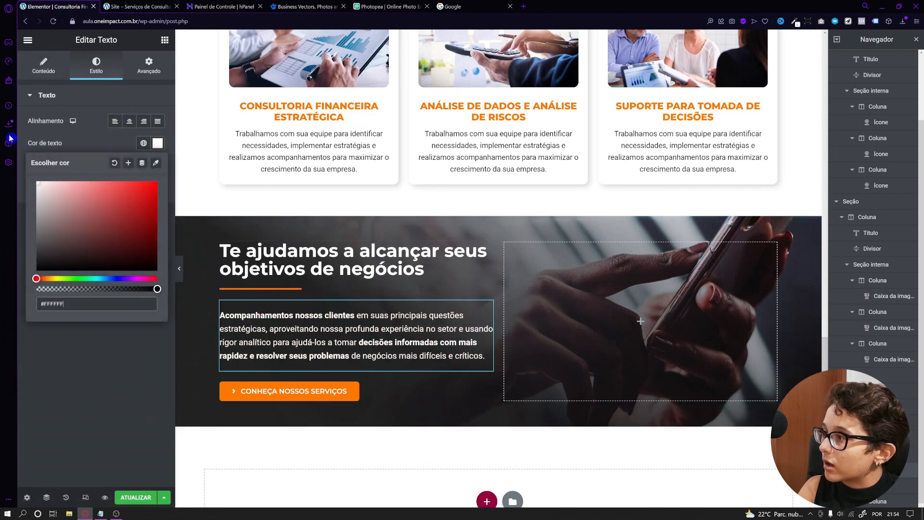
{"action": "left_click", "coordinate": [73, 337]}
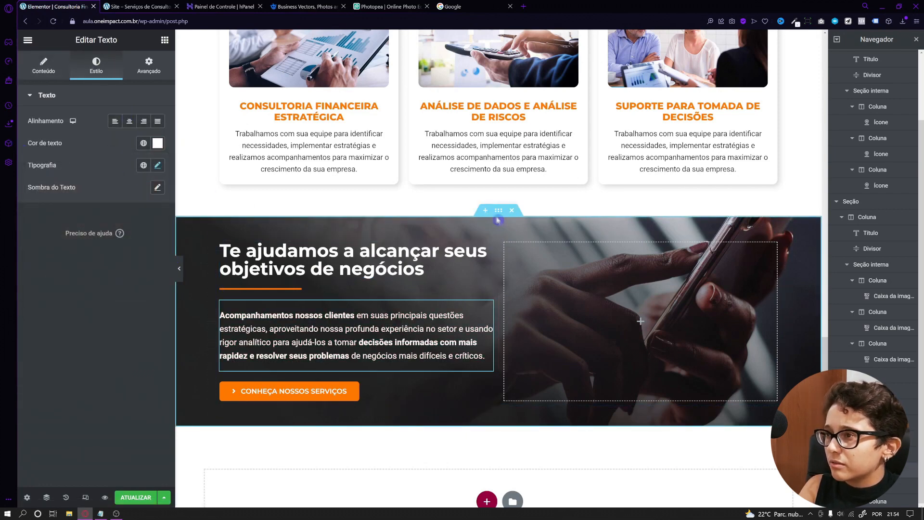
Step: Set the section's background overlay opacity to 0.92 and check the gradient's first color
{"action": "left_click", "coordinate": [349, 228]}
{"action": "left_click", "coordinate": [86, 364]}
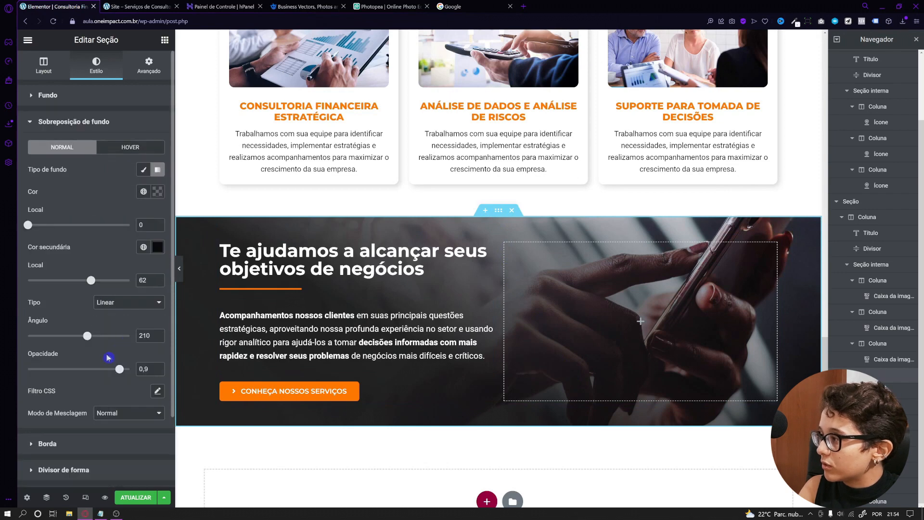
{"action": "left_click_drag", "start_coordinate": [113, 375], "coordinate": [123, 376]}
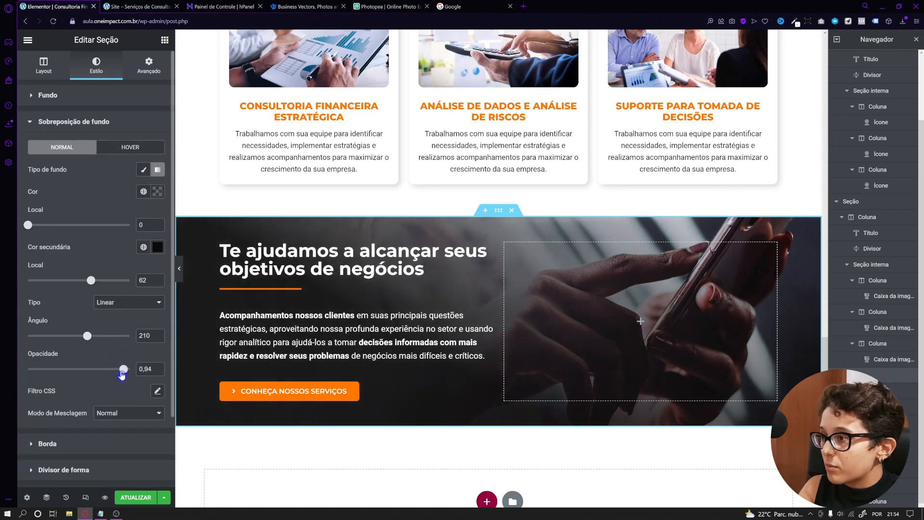
{"action": "left_click", "coordinate": [157, 191]}
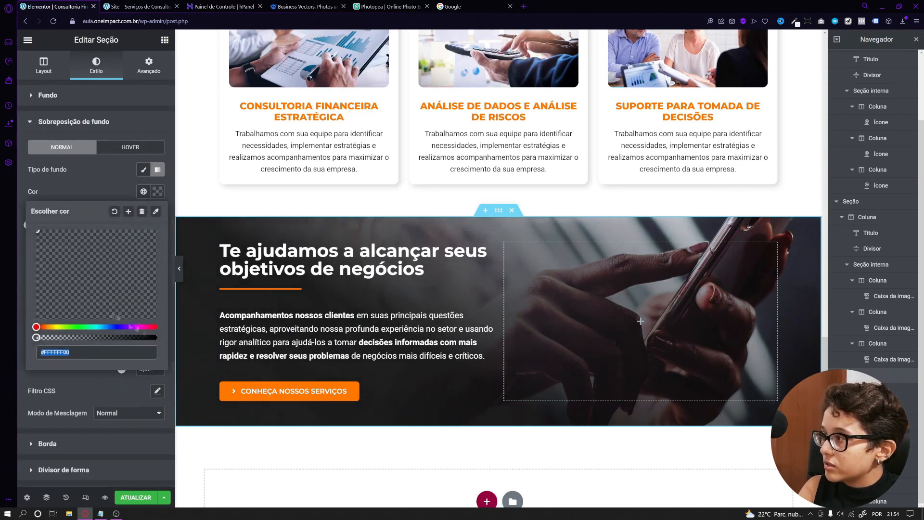
{"action": "left_click", "coordinate": [105, 185]}
Step: Set the overlay gradient's first color location to 20 and its secondary color location to 63
{"action": "left_click_drag", "start_coordinate": [91, 281], "coordinate": [102, 283]}
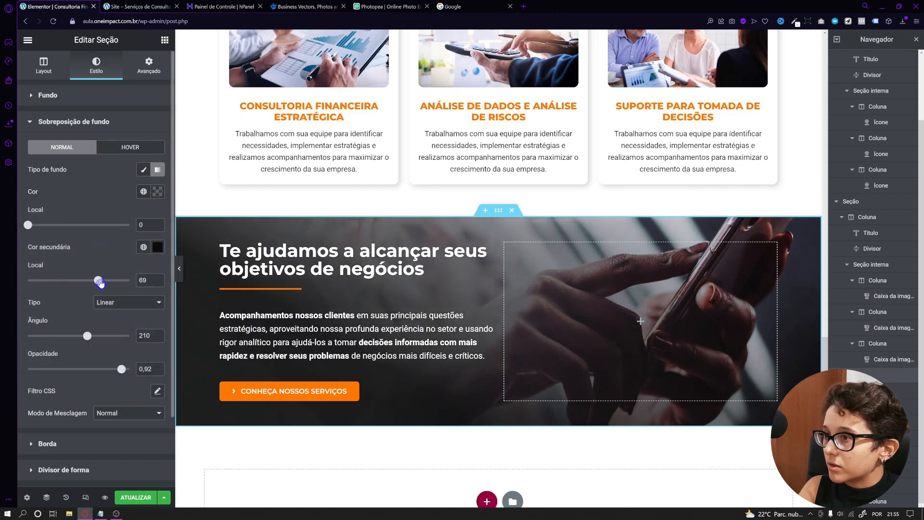
{"action": "left_click_drag", "start_coordinate": [28, 225], "coordinate": [50, 229]}
{"action": "left_click_drag", "start_coordinate": [98, 283], "coordinate": [92, 282]}
Step: Copy the heading "Entre em contato e converse com um de nossos especialistas" from the reference site page
{"action": "scroll", "coordinate": [717, 339], "scroll_direction": "down", "scroll_amount": 1}
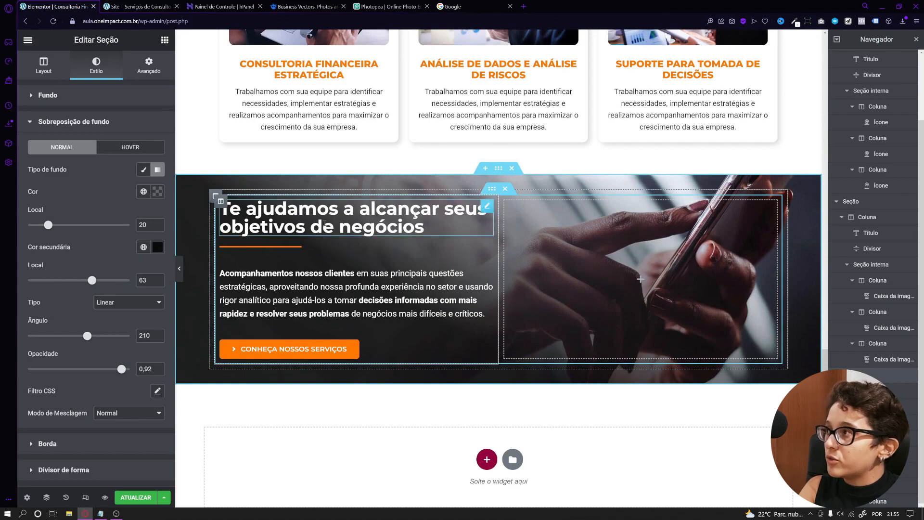
{"action": "key", "text": "ctrl+Tab"}
{"action": "left_click_drag", "start_coordinate": [197, 208], "coordinate": [491, 232]}
{"action": "triple_click", "coordinate": [421, 225]}
{"action": "right_click", "coordinate": [423, 221]}
{"action": "left_click", "coordinate": [453, 259]}
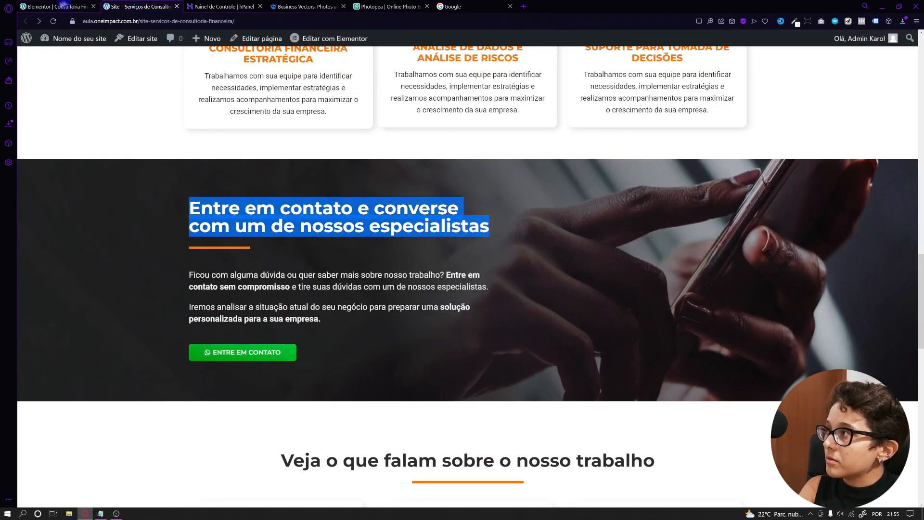
Step: Replace the section's heading text in Elementor with the copied "Entre em contato e converse com um de nossos especialistas"
{"action": "left_click", "coordinate": [55, 7]}
{"action": "left_click", "coordinate": [43, 72]}
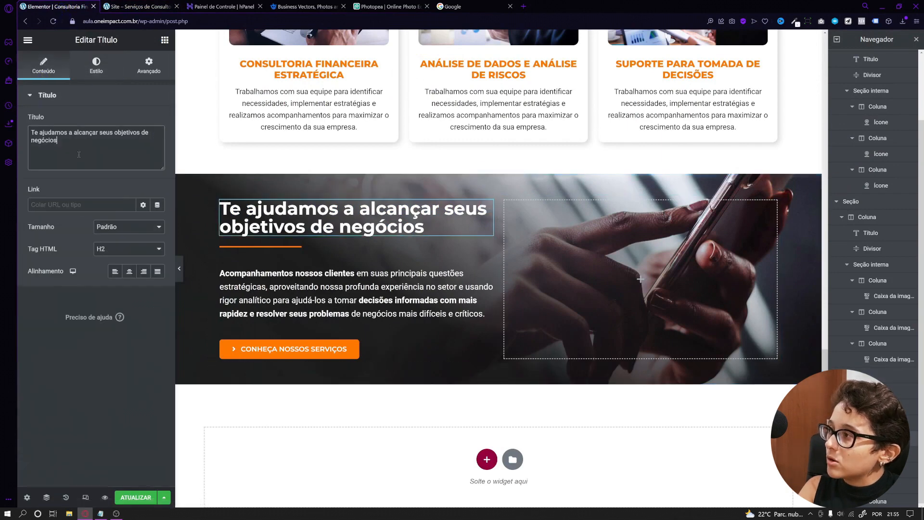
{"action": "triple_click", "coordinate": [79, 140]}
{"action": "right_click", "coordinate": [80, 139]}
{"action": "left_click", "coordinate": [111, 193]}
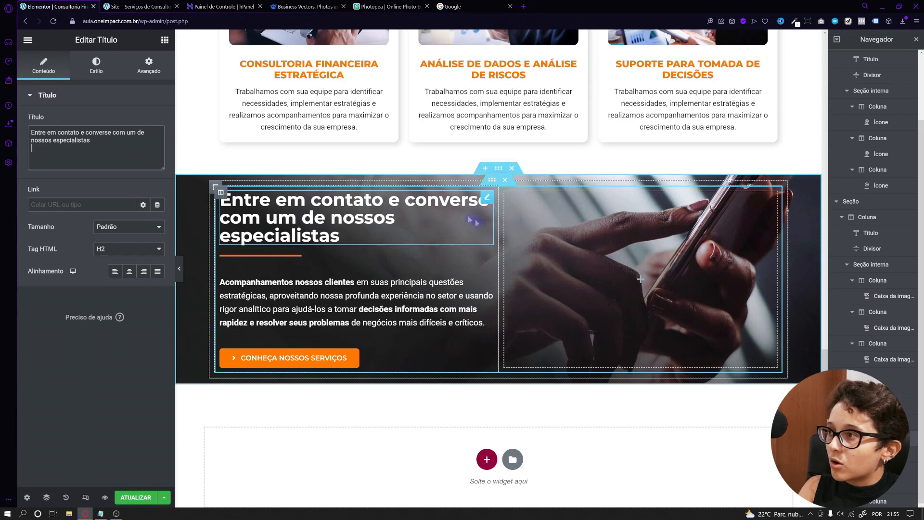
Step: Widen the contact section's text column so the heading fits two lines, and copy the two contact paragraphs from the reference site page
{"action": "left_click_drag", "start_coordinate": [499, 204], "coordinate": [533, 209]}
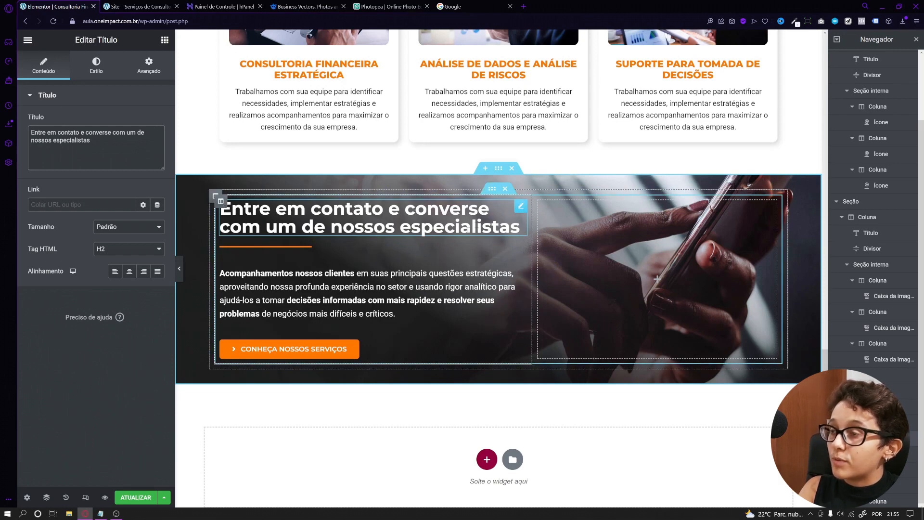
{"action": "left_click", "coordinate": [132, 6]}
{"action": "left_click", "coordinate": [186, 275]}
{"action": "left_click_drag", "start_coordinate": [187, 275], "coordinate": [324, 319]}
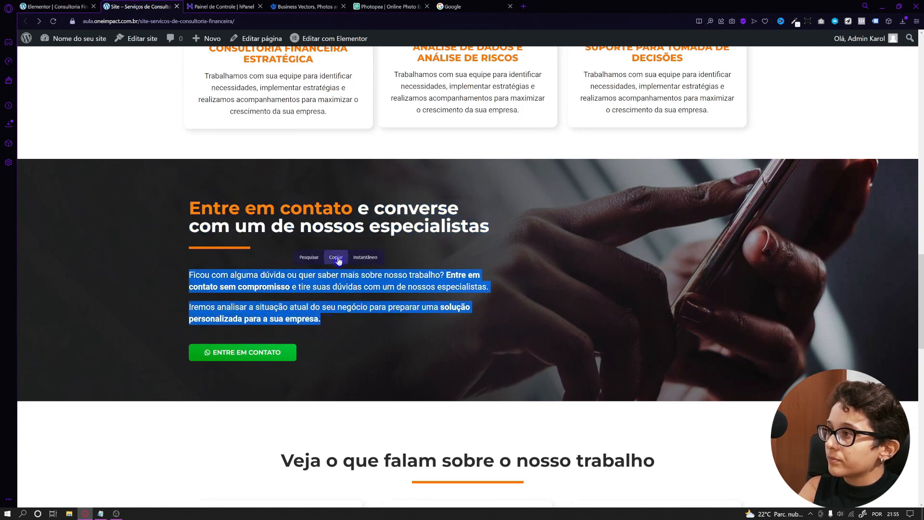
{"action": "left_click", "coordinate": [336, 258]}
Step: Replace the contact section's paragraph text in Elementor with the two copied paragraphs
{"action": "left_click", "coordinate": [53, 6]}
{"action": "left_click", "coordinate": [74, 215]}
{"action": "key", "text": "ctrl+a"}
{"action": "key", "text": "ctrl+v"}
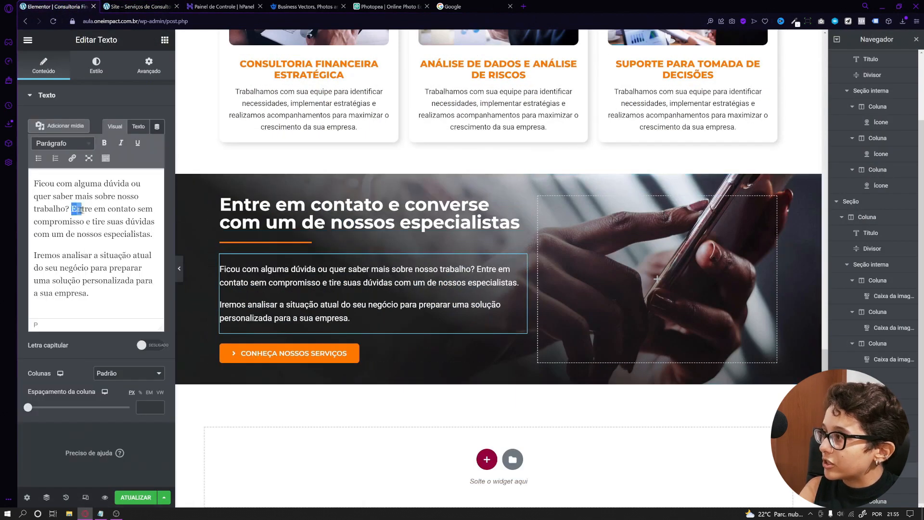
Step: Make "Entre em contato sem compromisso" bold in the first paragraph
{"action": "left_click_drag", "start_coordinate": [75, 209], "coordinate": [133, 210]}
{"action": "left_click_drag", "start_coordinate": [72, 209], "coordinate": [83, 222]}
{"action": "left_click", "coordinate": [104, 143]}
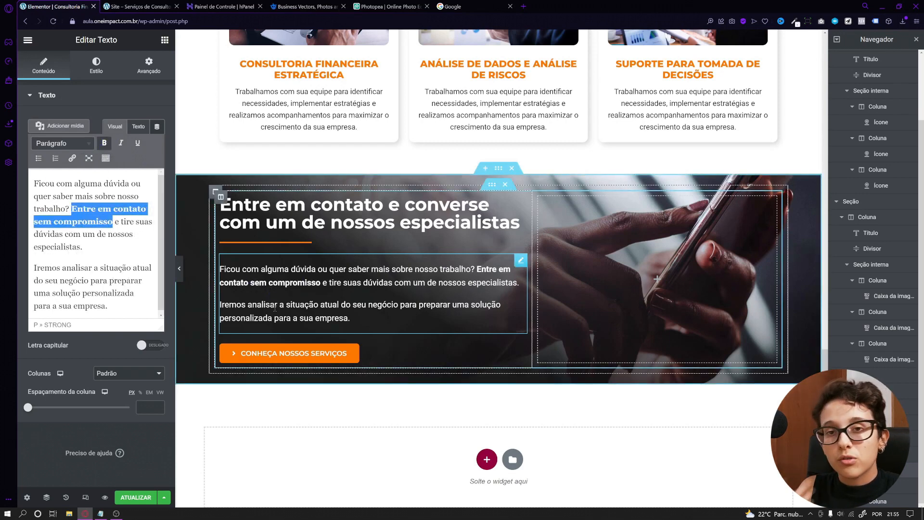
Step: Search the icon library for "wha" and replace the contact section button's icon with the plain WhatsApp icon
{"action": "left_click", "coordinate": [288, 362]}
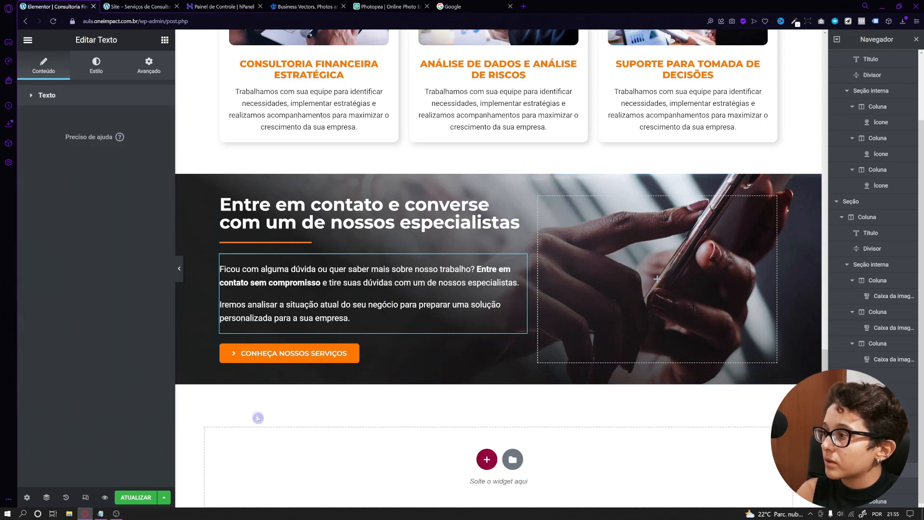
{"action": "left_click", "coordinate": [159, 243]}
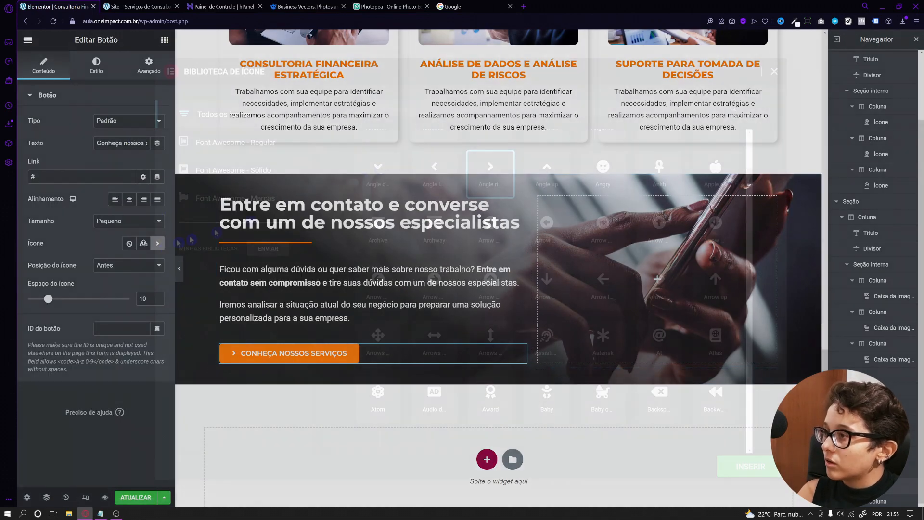
{"action": "left_click", "coordinate": [425, 110]}
{"action": "type", "text": "wha"}
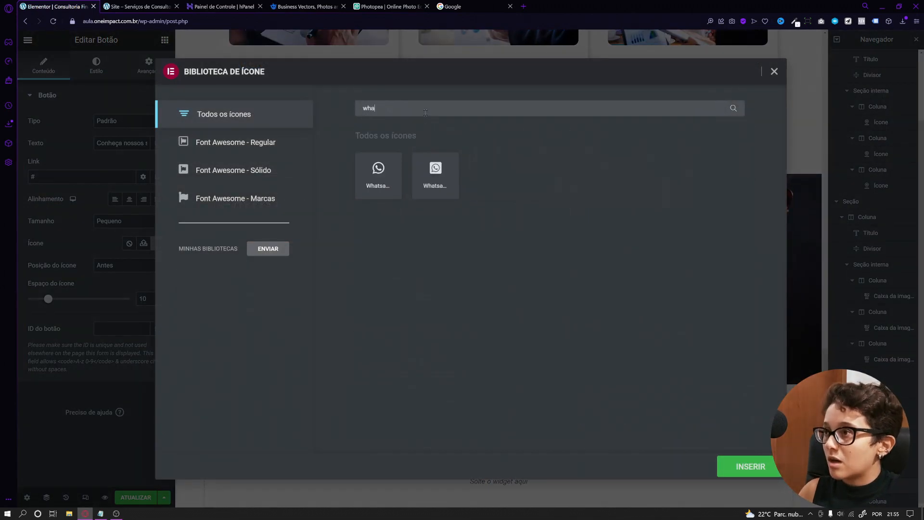
{"action": "left_click", "coordinate": [378, 167]}
{"action": "left_click", "coordinate": [742, 459]}
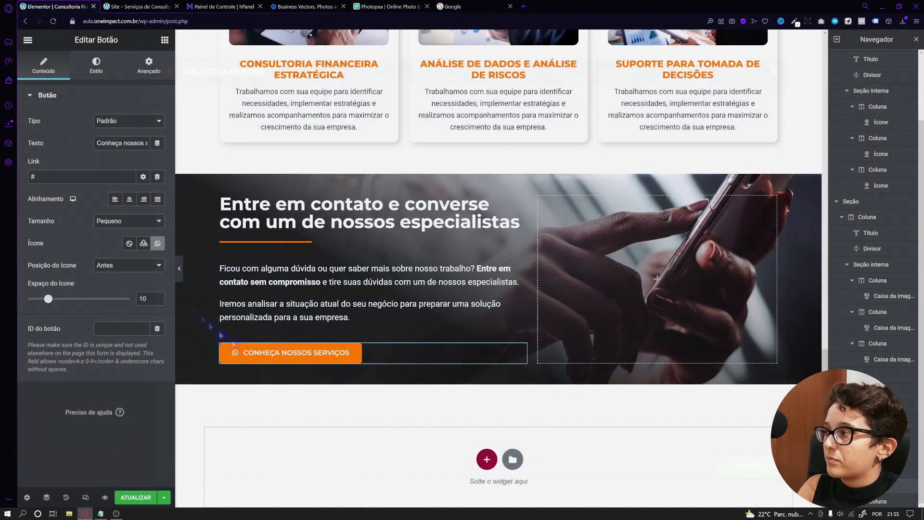
Step: Change the contact section button's background color to a bright green
{"action": "left_click", "coordinate": [96, 65]}
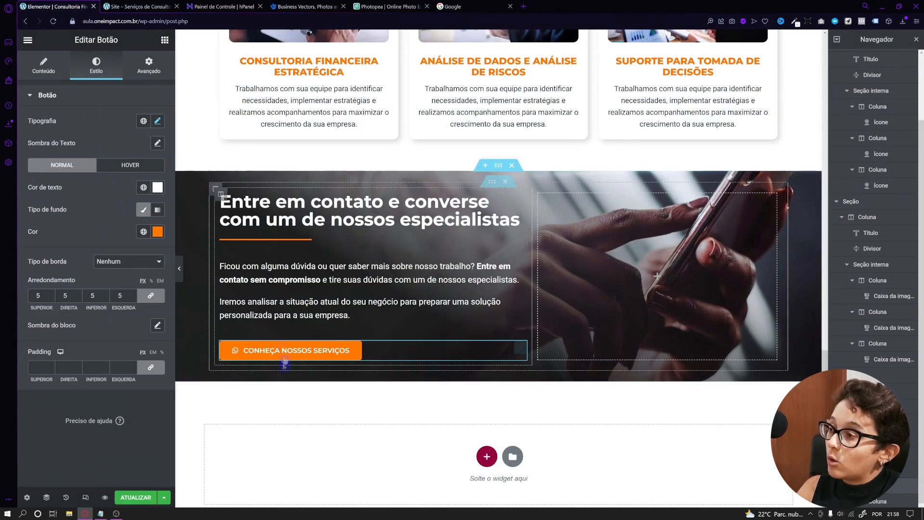
{"action": "left_click", "coordinate": [158, 232]}
{"action": "left_click", "coordinate": [81, 367]}
{"action": "left_click_drag", "start_coordinate": [136, 288], "coordinate": [145, 290]}
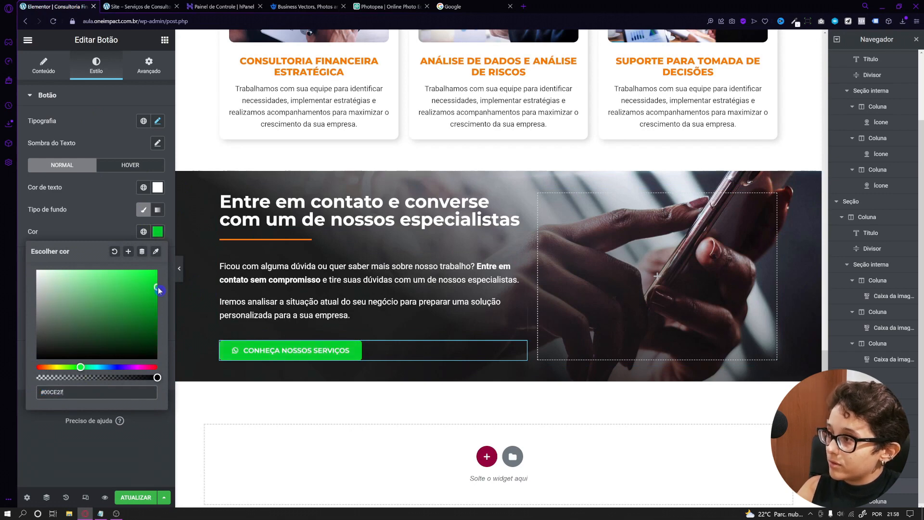
{"action": "left_click", "coordinate": [132, 231]}
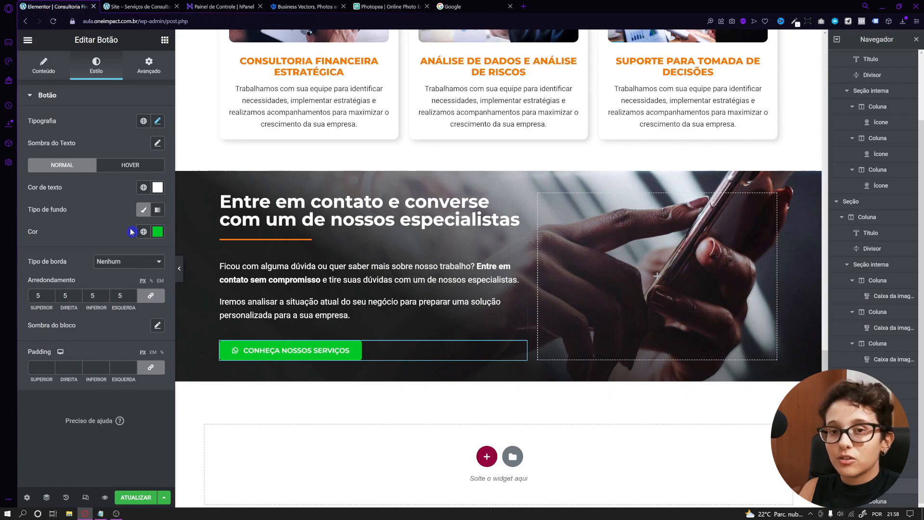
Step: Preview the contact section at full width without the editing panel, and return to editing
{"action": "left_click", "coordinate": [181, 264]}
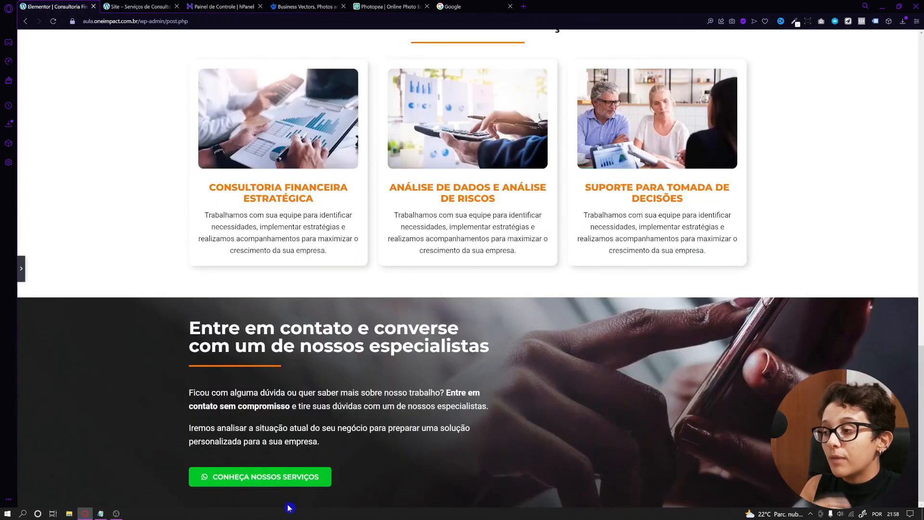
{"action": "left_click", "coordinate": [21, 268]}
{"action": "scroll", "coordinate": [247, 406], "scroll_direction": "down", "scroll_amount": 2}
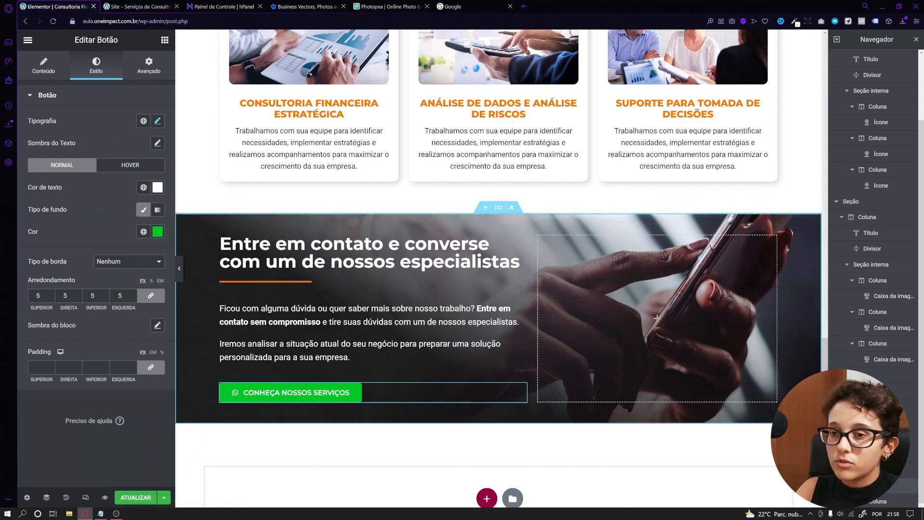
{"action": "scroll", "coordinate": [207, 443], "scroll_direction": "down", "scroll_amount": 1}
{"action": "scroll", "coordinate": [206, 443], "scroll_direction": "up", "scroll_amount": 1}
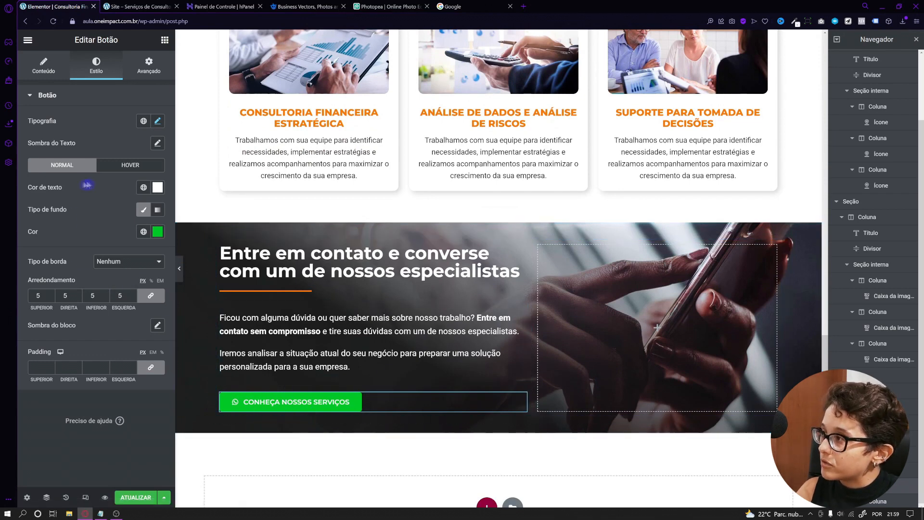
Step: Set the green contact button's hover animation to Grow
{"action": "left_click", "coordinate": [125, 169]}
{"action": "left_click", "coordinate": [50, 288]}
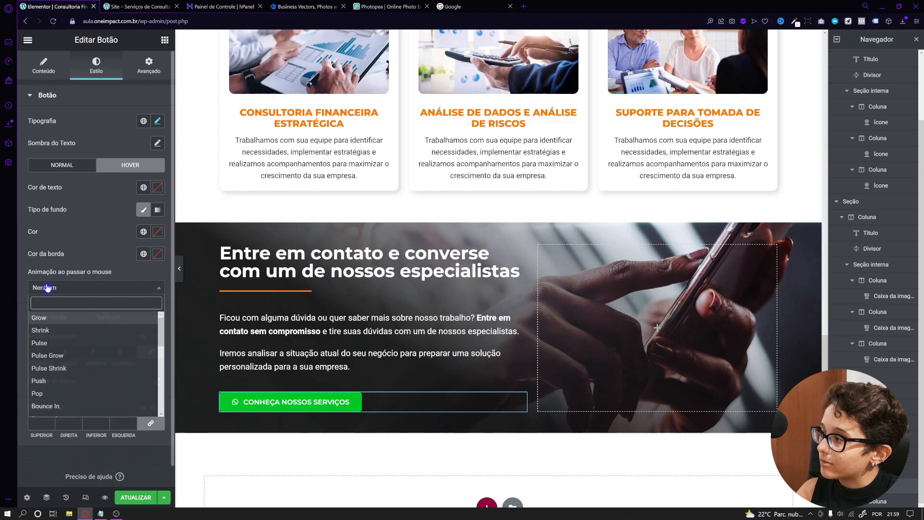
{"action": "left_click", "coordinate": [40, 317]}
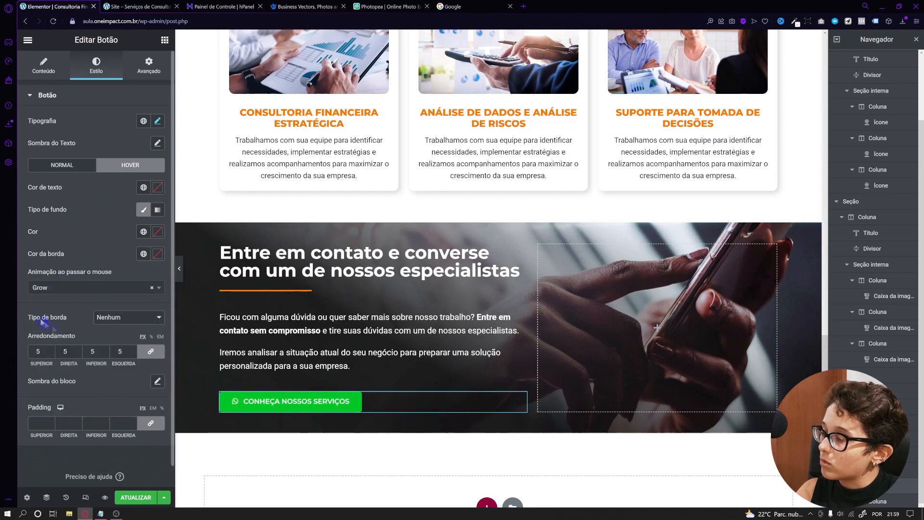
{"action": "left_click", "coordinate": [53, 287]}
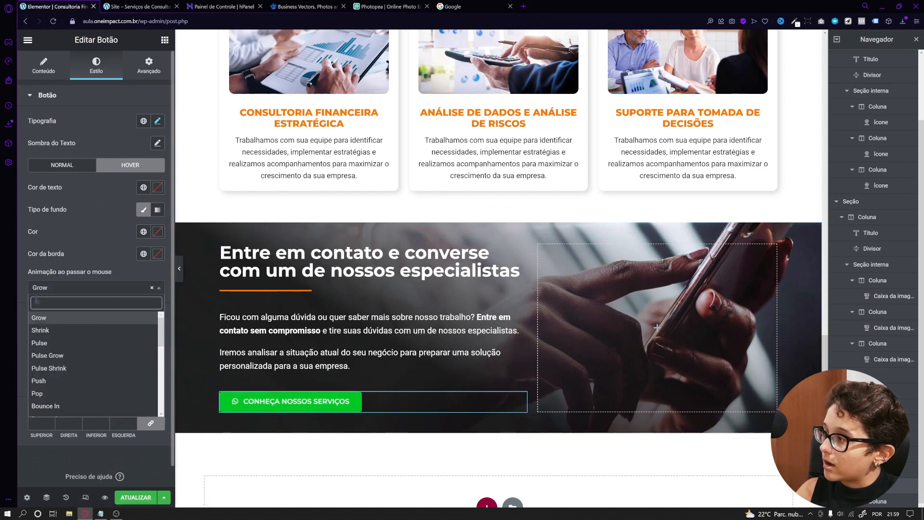
{"action": "left_click", "coordinate": [39, 318]}
{"action": "left_click", "coordinate": [53, 288]}
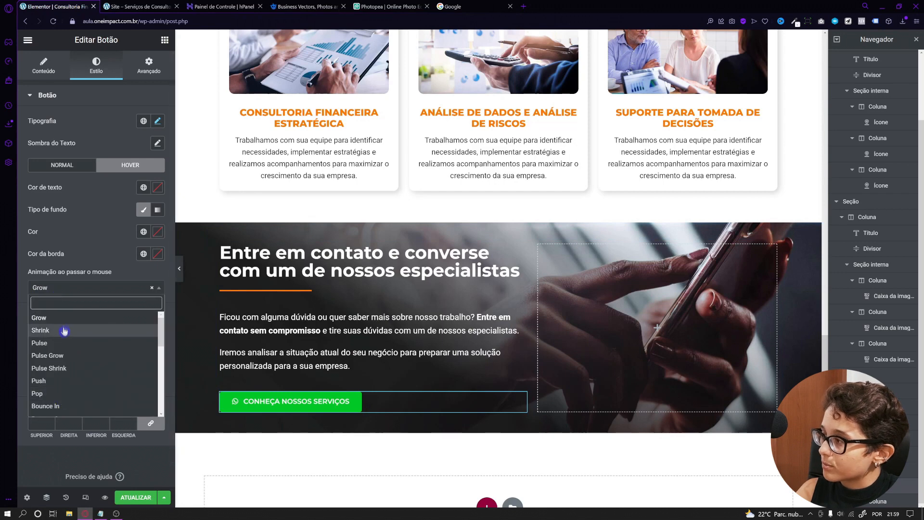
{"action": "left_click", "coordinate": [58, 304]}
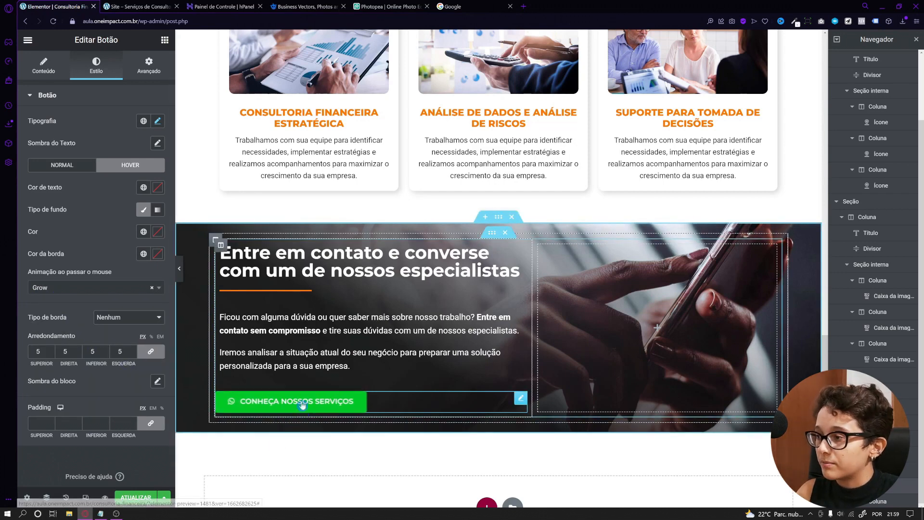
Step: Apply the Grow hover animation to the orange "Conheça nossos serviços" button in the hero section
{"action": "left_click_drag", "start_coordinate": [825, 409], "coordinate": [825, 106]}
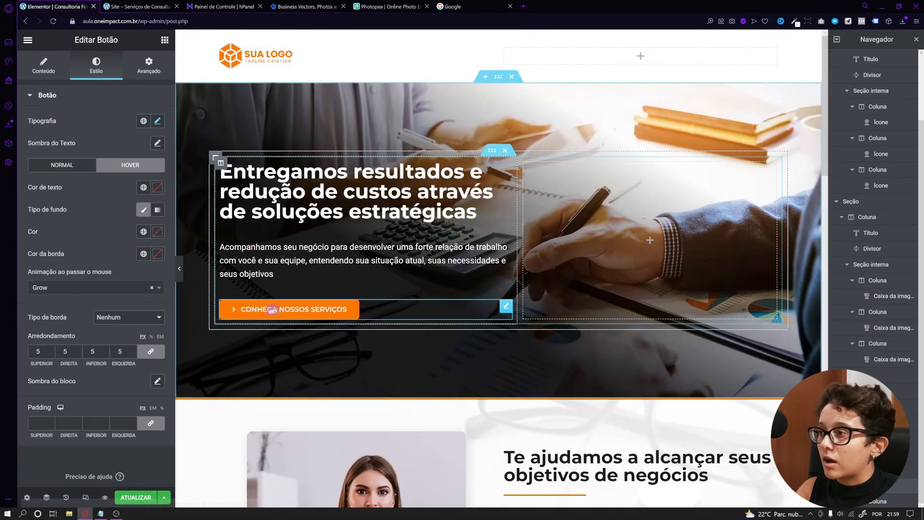
{"action": "left_click", "coordinate": [279, 310]}
{"action": "left_click", "coordinate": [98, 67]}
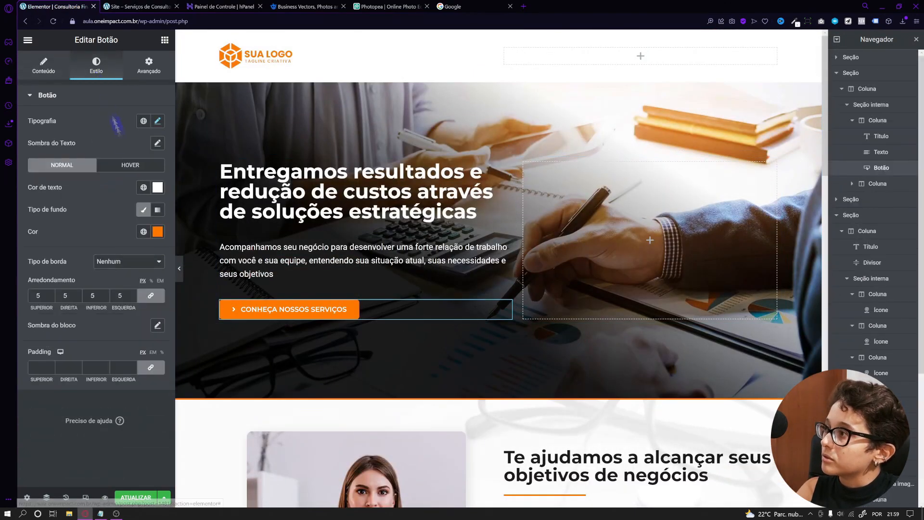
{"action": "left_click", "coordinate": [130, 165]}
{"action": "left_click", "coordinate": [70, 288]}
{"action": "left_click", "coordinate": [43, 317]}
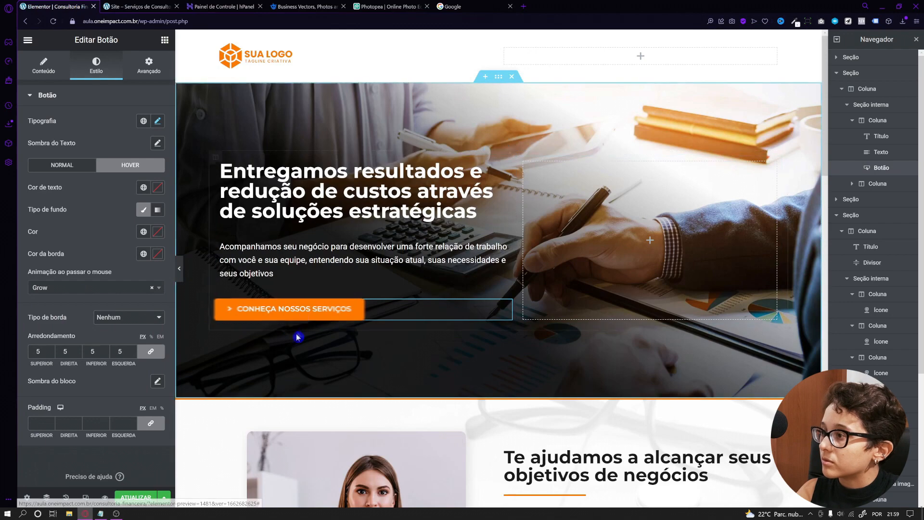
{"action": "left_click", "coordinate": [180, 272]}
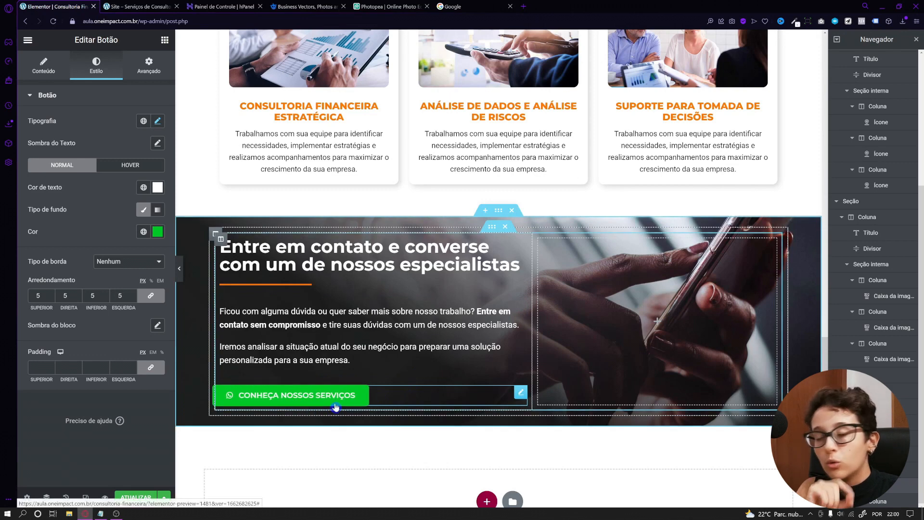
Step: Search Google for "gerador de link whatsapp" and open the Convertte WhatsApp link generator page
{"action": "left_click", "coordinate": [458, 7]}
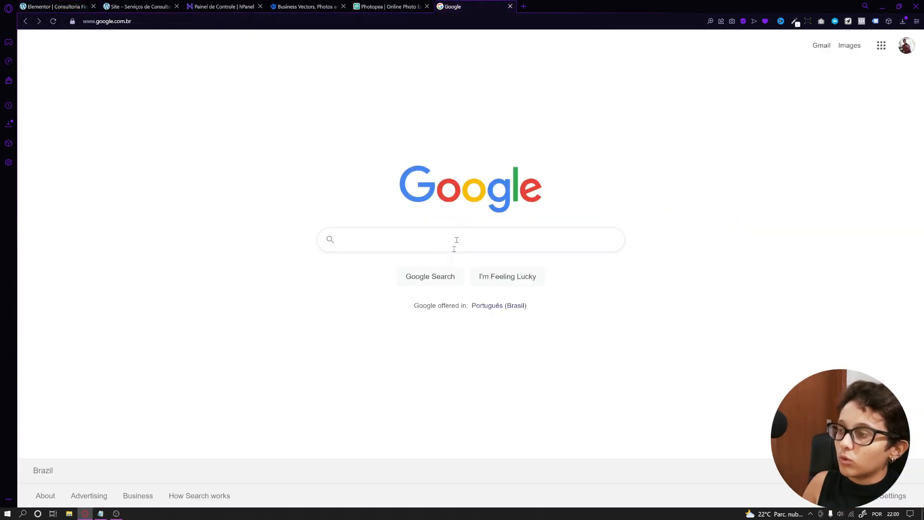
{"action": "left_click", "coordinate": [376, 250]}
{"action": "type", "text": "gerador de link whatsapp"}
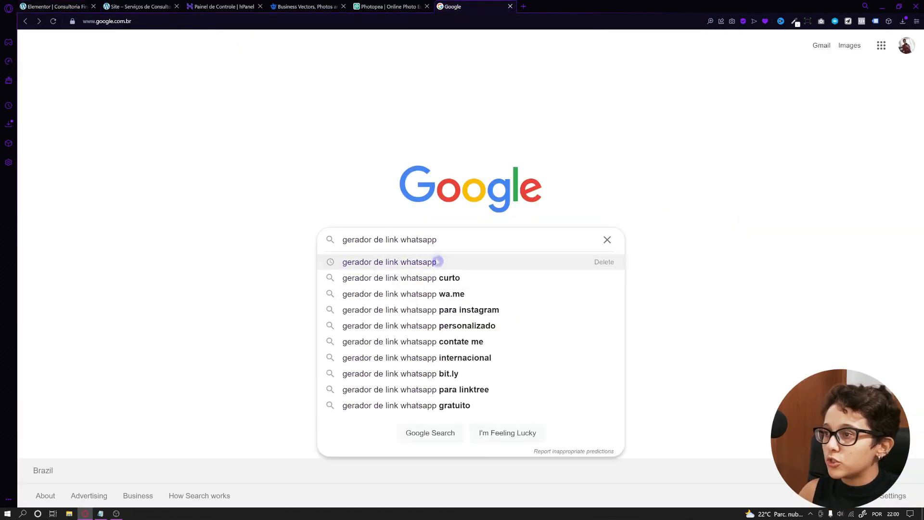
{"action": "left_click", "coordinate": [438, 261]}
{"action": "left_click", "coordinate": [187, 150]}
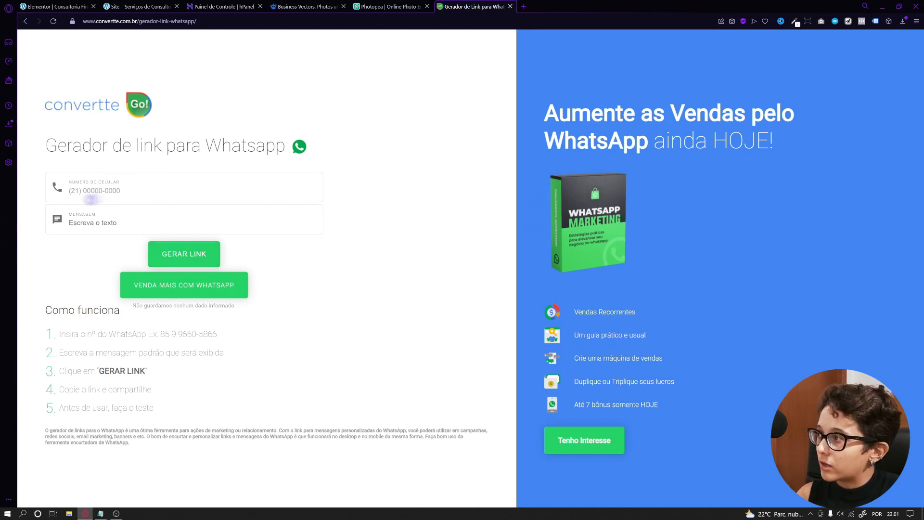
Step: Generate a WhatsApp link for the contact phone number, copy it, and paste it as the green contact button's link in Elementor
{"action": "left_click", "coordinate": [191, 255]}
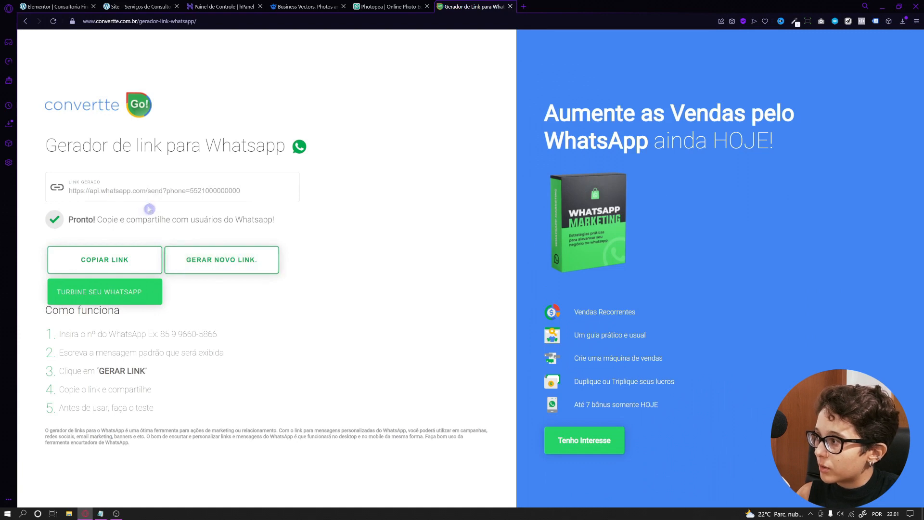
{"action": "left_click", "coordinate": [103, 264]}
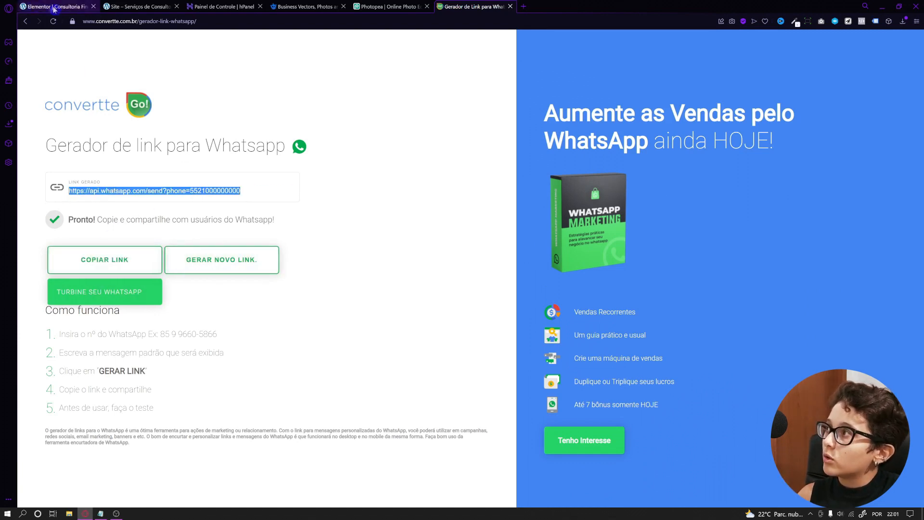
{"action": "left_click", "coordinate": [89, 8]}
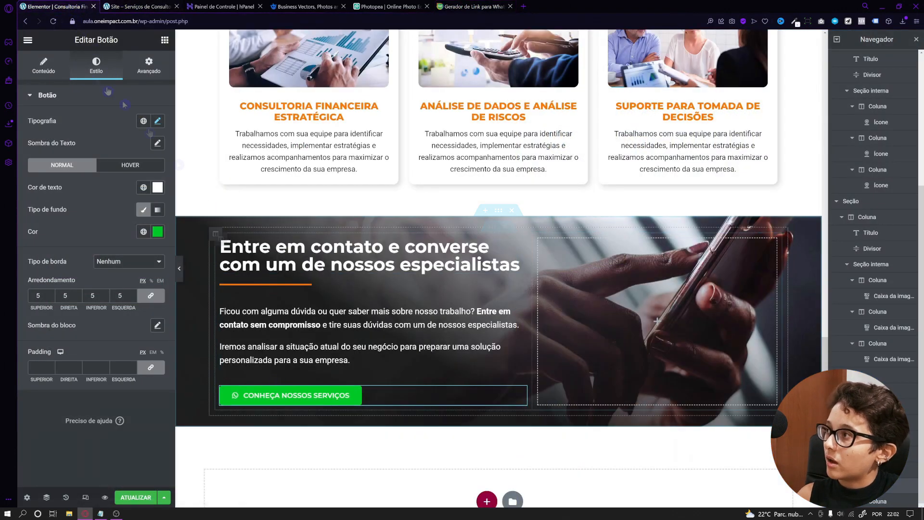
{"action": "left_click", "coordinate": [43, 66]}
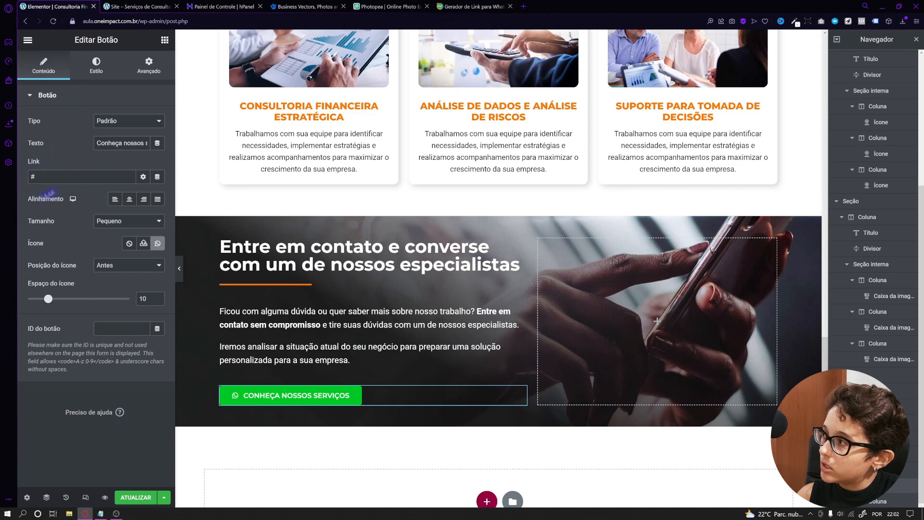
{"action": "right_click", "coordinate": [51, 180]}
{"action": "left_click", "coordinate": [67, 232]}
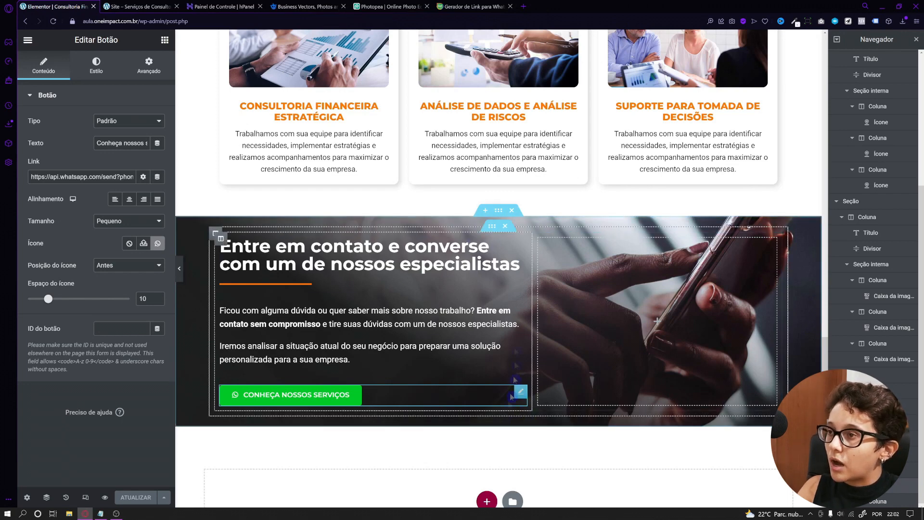
Step: Unlink the contact section's padding values and set the top and bottom padding to 40 px
{"action": "left_click", "coordinate": [499, 210]}
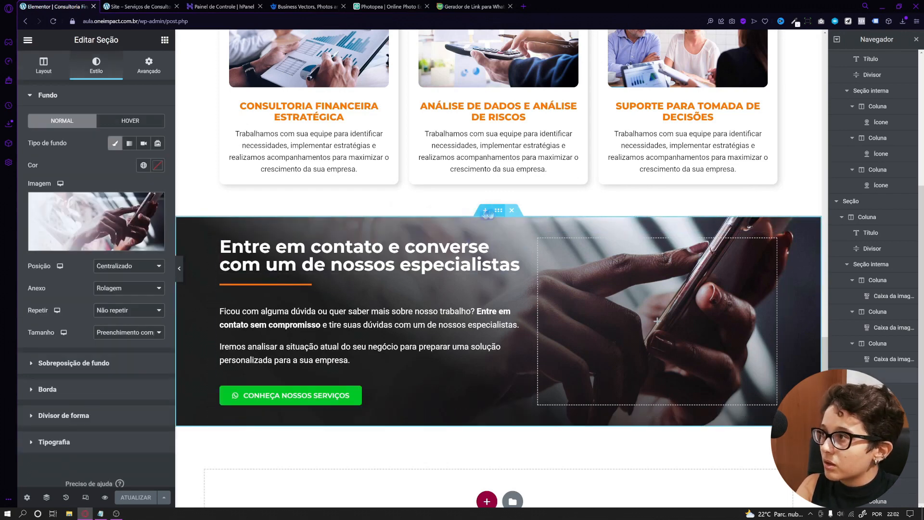
{"action": "left_click", "coordinate": [157, 67]}
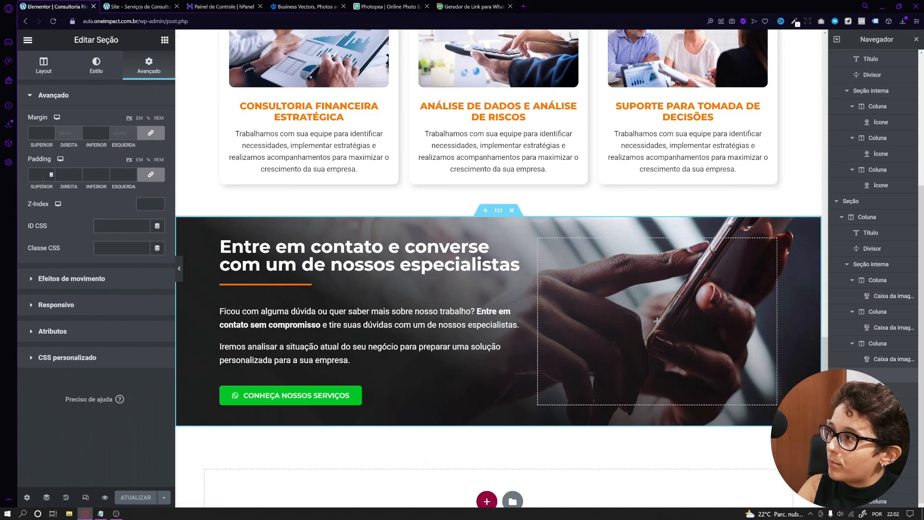
{"action": "left_click", "coordinate": [150, 174]}
{"action": "type", "text": "40"}
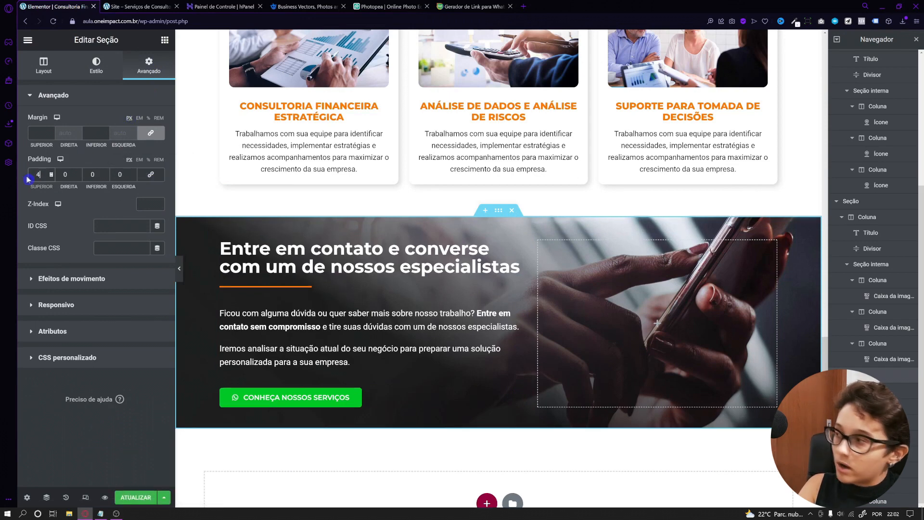
{"action": "type", "text": "4"}
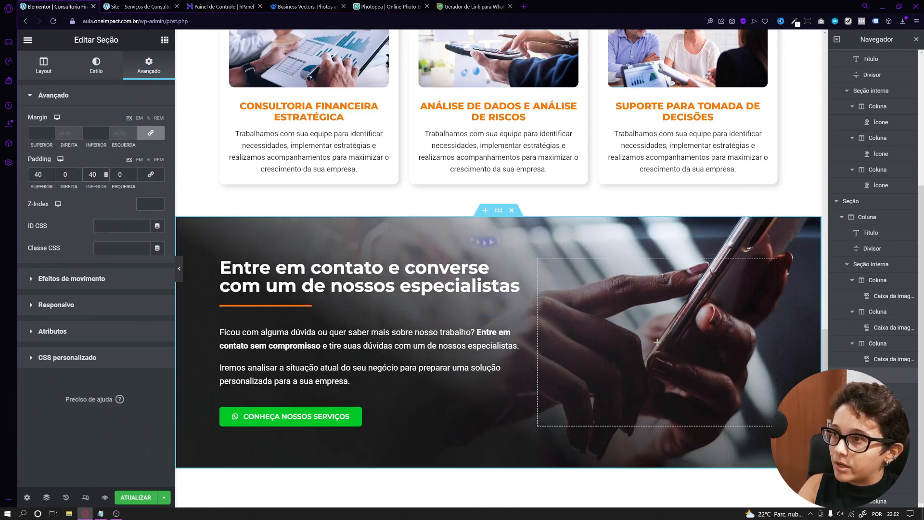
Step: Examine the testimonials section and the sections around it on the reference site as a model for the next section
{"action": "left_click", "coordinate": [180, 268]}
{"action": "scroll", "coordinate": [469, 404], "scroll_direction": "up", "scroll_amount": 10}
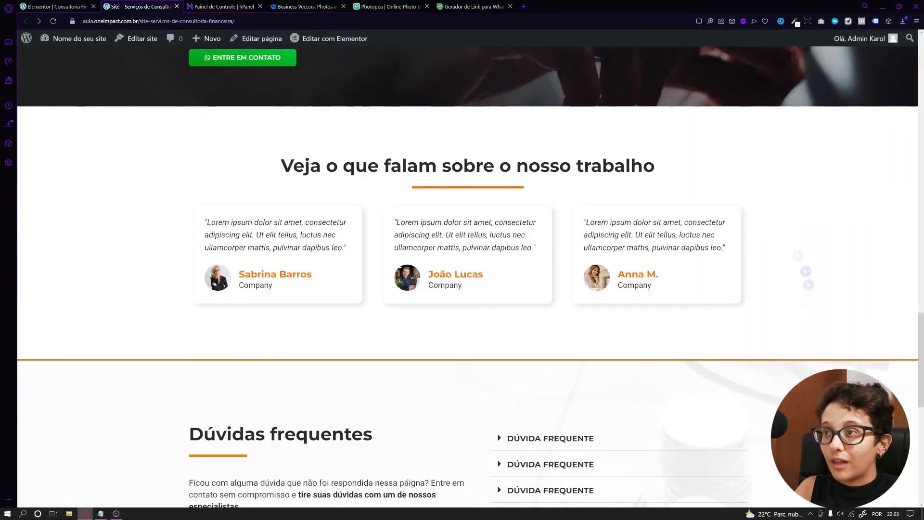
{"action": "scroll", "coordinate": [670, 357], "scroll_direction": "down", "scroll_amount": 10}
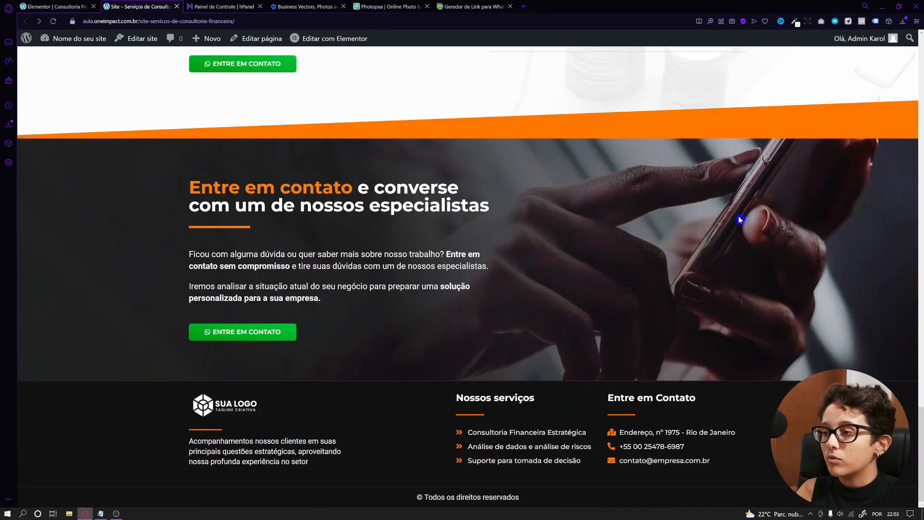
{"action": "scroll", "coordinate": [716, 435], "scroll_direction": "up", "scroll_amount": 10}
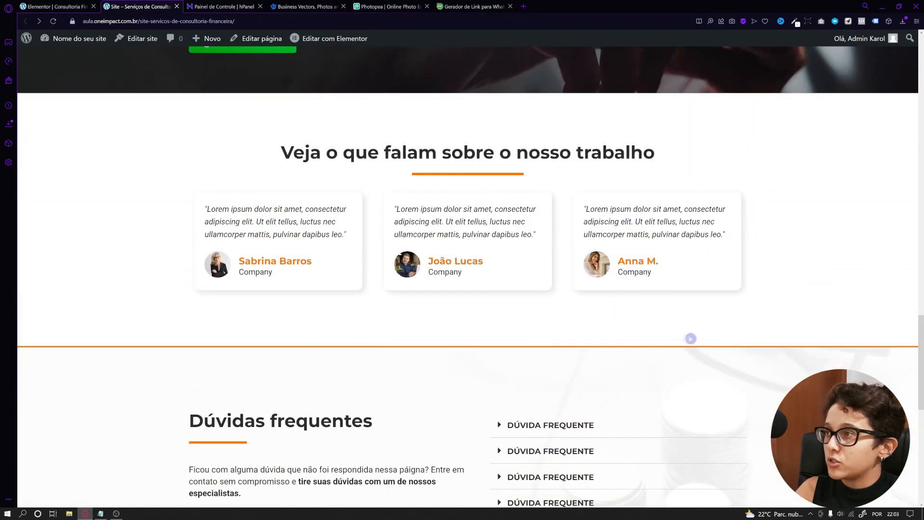
Step: In Elementor, copy the "O que entregamos para nossos clientes" section and paste it below the contact section
{"action": "left_click", "coordinate": [43, 6]}
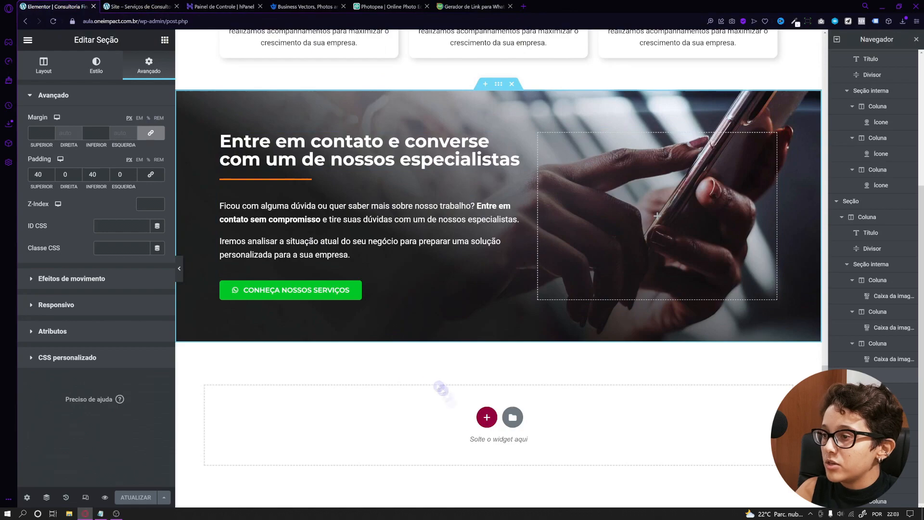
{"action": "left_click", "coordinate": [487, 415]}
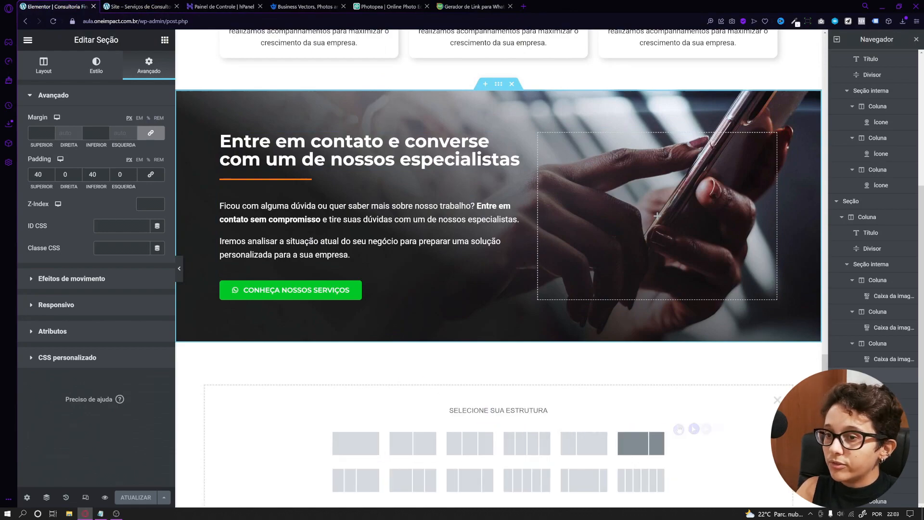
{"action": "left_click", "coordinate": [777, 400]}
{"action": "scroll", "coordinate": [461, 426], "scroll_direction": "up", "scroll_amount": 4}
{"action": "scroll", "coordinate": [461, 426], "scroll_direction": "up", "scroll_amount": 7}
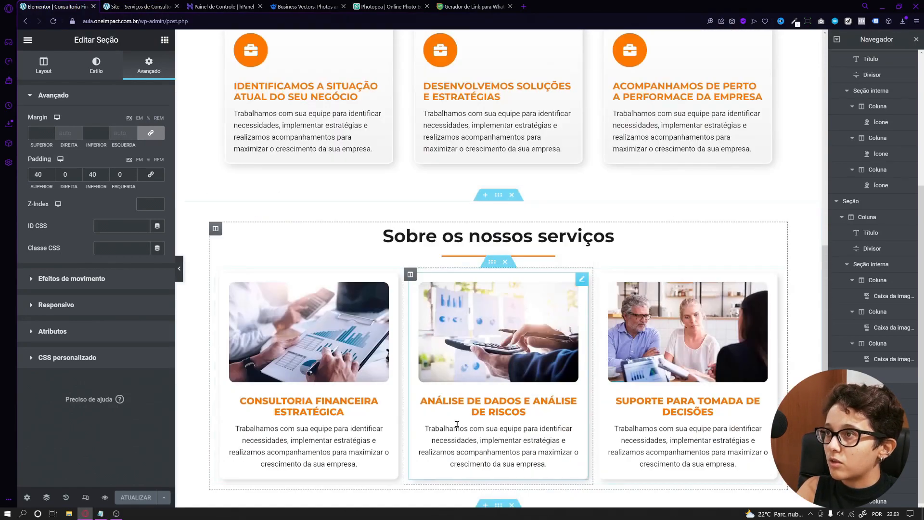
{"action": "right_click", "coordinate": [493, 118]}
{"action": "left_click", "coordinate": [513, 261]}
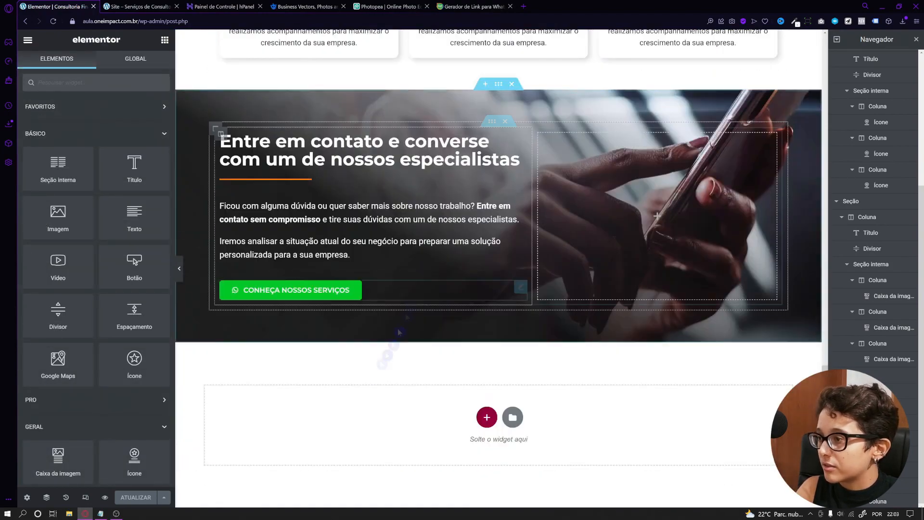
{"action": "right_click", "coordinate": [369, 374]}
{"action": "right_click", "coordinate": [330, 415]}
{"action": "left_click", "coordinate": [353, 424]}
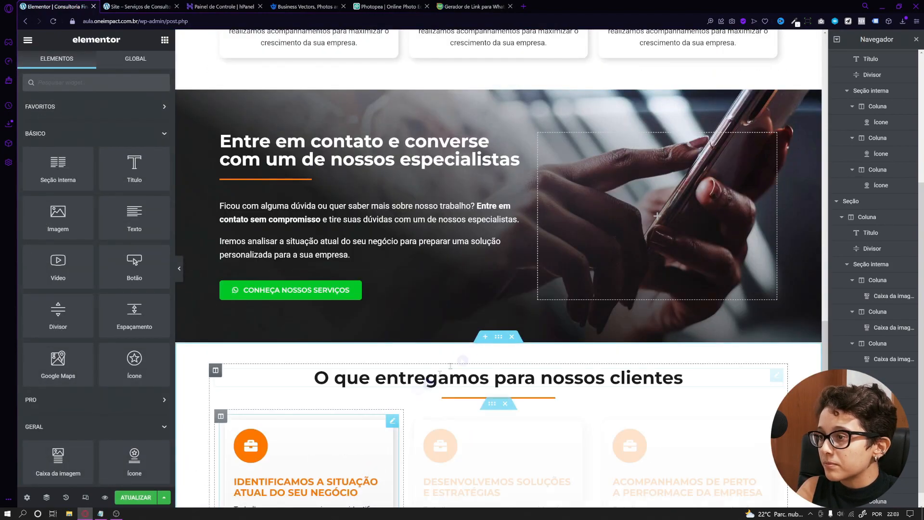
{"action": "scroll", "coordinate": [496, 315], "scroll_direction": "down", "scroll_amount": 4}
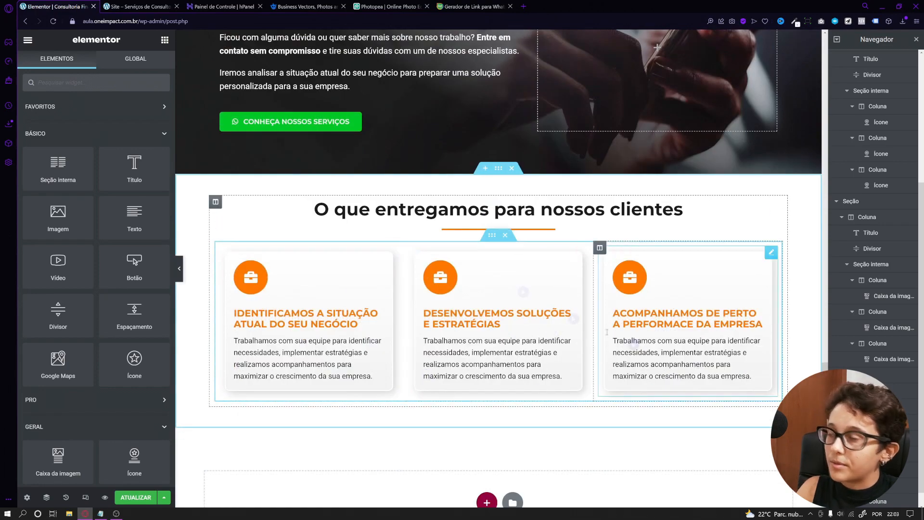
Step: Replace the pasted section's title with "Veja o que falam sobre o nosso trabalho", copied from the reference site
{"action": "key", "text": "ctrl+Tab"}
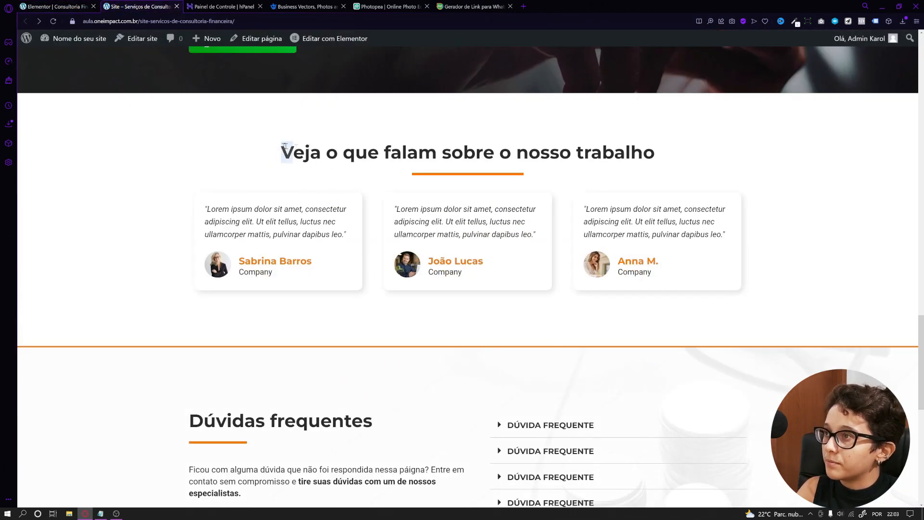
{"action": "left_click_drag", "start_coordinate": [283, 146], "coordinate": [660, 148]}
{"action": "key", "text": "ctrl+c"}
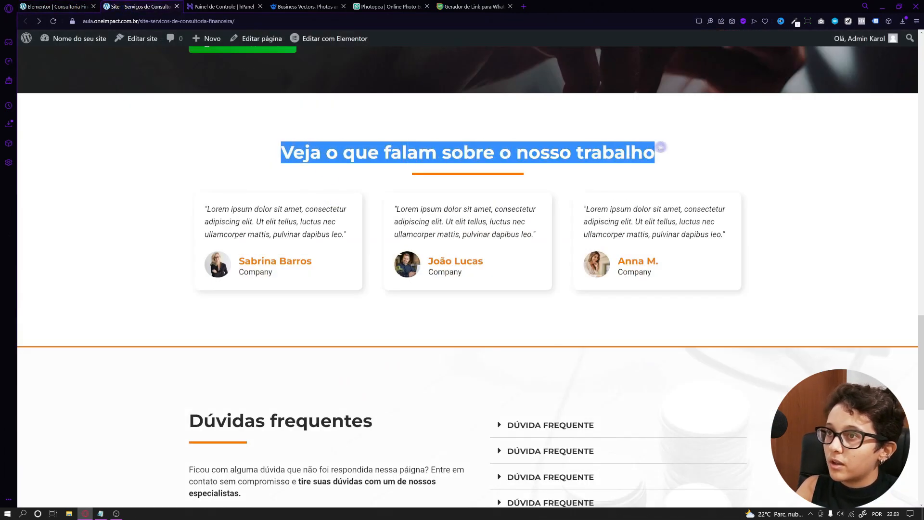
{"action": "left_click", "coordinate": [55, 7]}
{"action": "left_click", "coordinate": [484, 209]}
{"action": "triple_click", "coordinate": [87, 133]}
{"action": "right_click", "coordinate": [57, 149]}
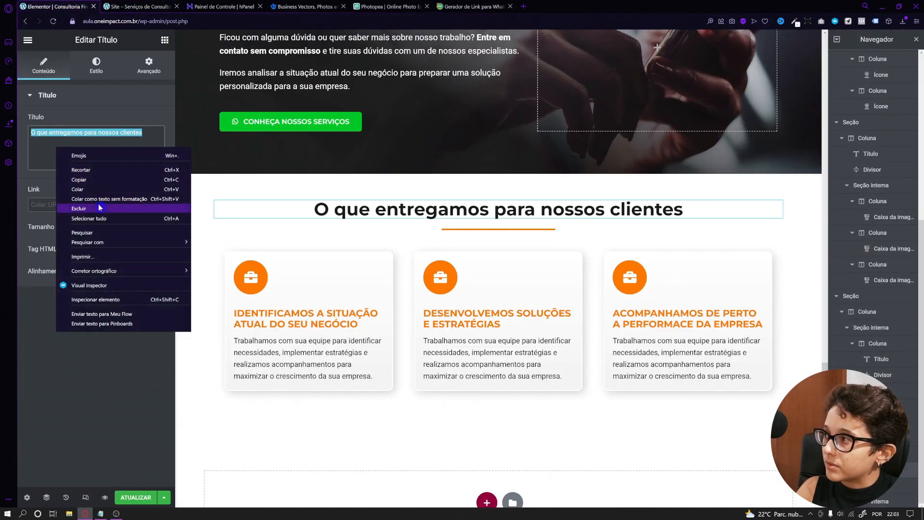
{"action": "left_click", "coordinate": [100, 207]}
{"action": "right_click", "coordinate": [73, 145]}
{"action": "left_click", "coordinate": [102, 214]}
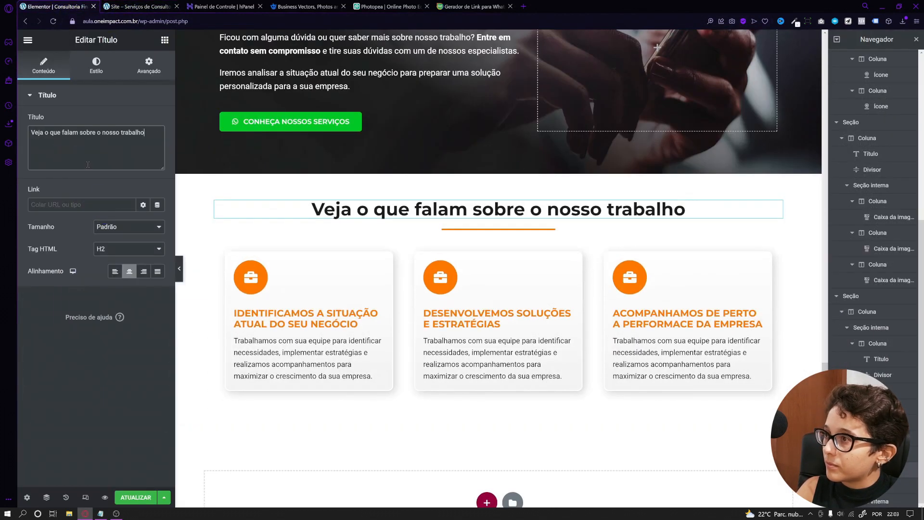
Step: Delete the three icon boxes from the columns under the "Veja o que falam sobre o nosso trabalho" title
{"action": "right_click", "coordinate": [286, 294]}
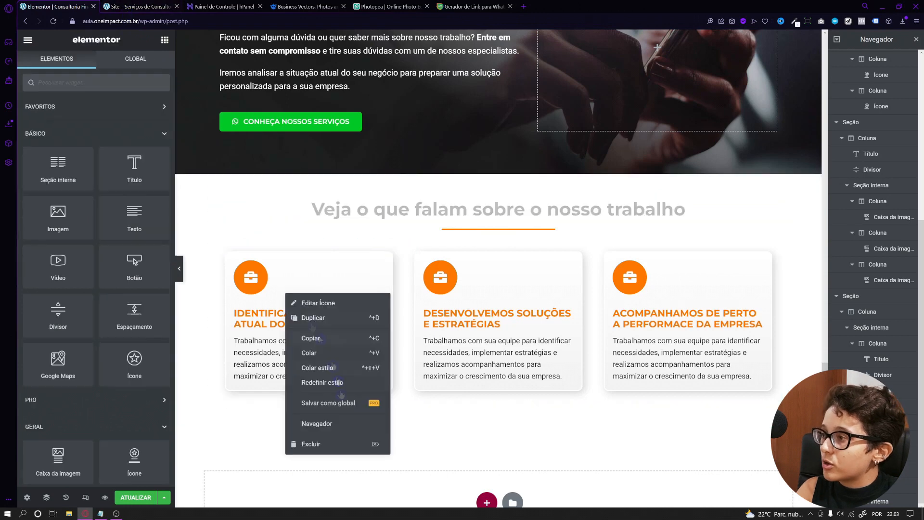
{"action": "left_click", "coordinate": [340, 443]}
{"action": "right_click", "coordinate": [474, 330]}
{"action": "left_click", "coordinate": [486, 478]}
{"action": "right_click", "coordinate": [648, 330]}
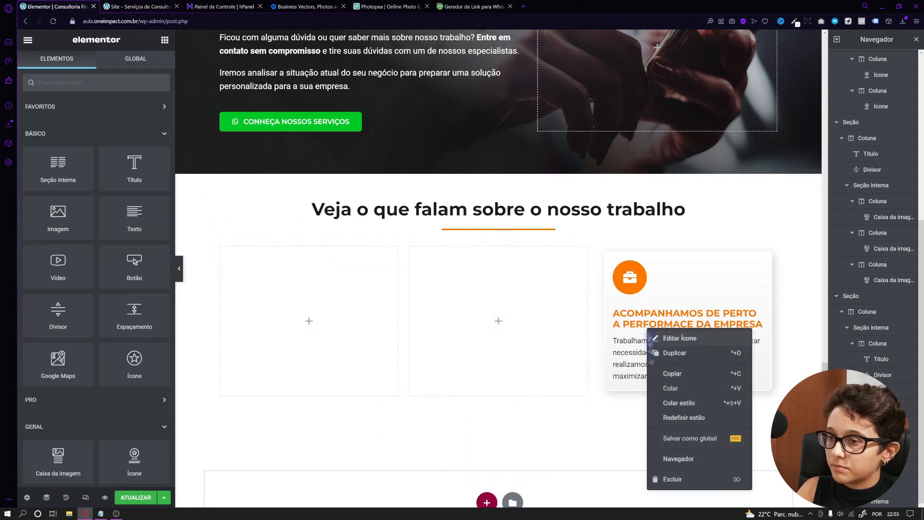
{"action": "left_click", "coordinate": [667, 479]}
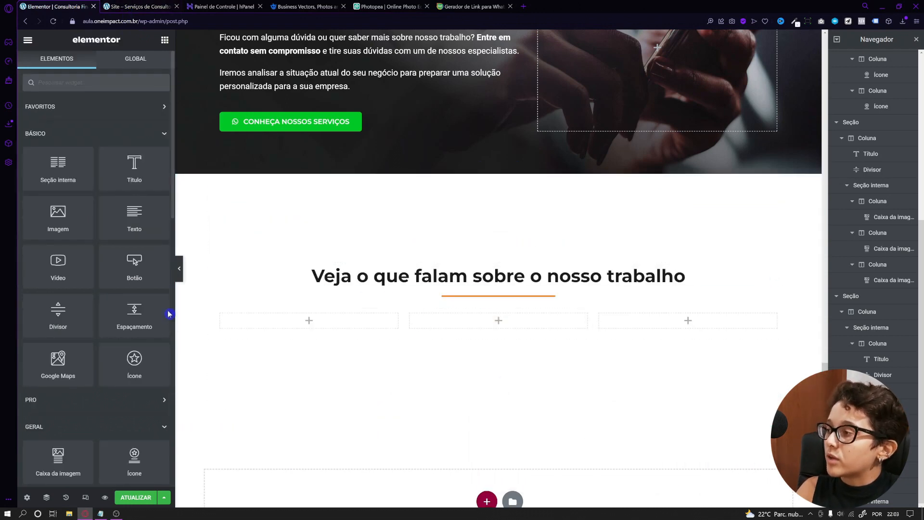
Step: Add a Depoimentos widget to the first empty column and set its image to Imagem-Recortada.jpg from the media library
{"action": "scroll", "coordinate": [106, 383], "scroll_direction": "down", "scroll_amount": 5}
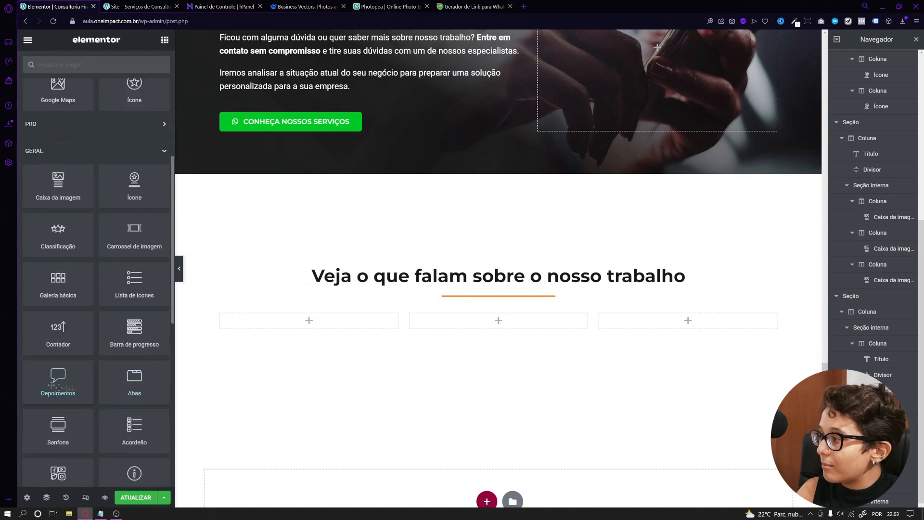
{"action": "left_click_drag", "start_coordinate": [57, 386], "coordinate": [363, 295]}
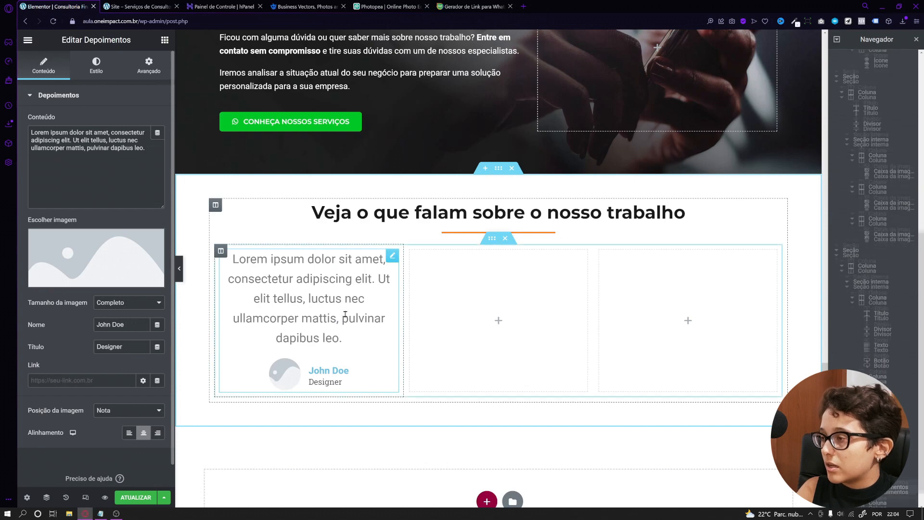
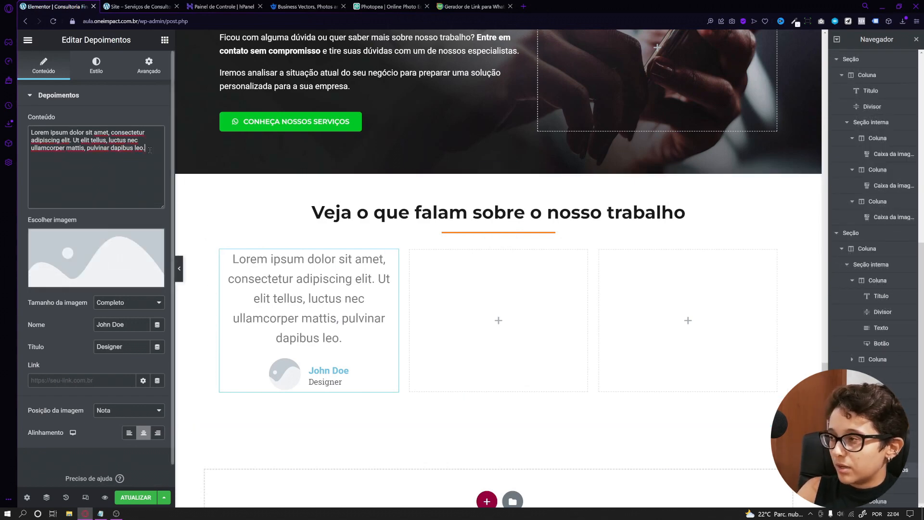
{"action": "left_click", "coordinate": [75, 259]}
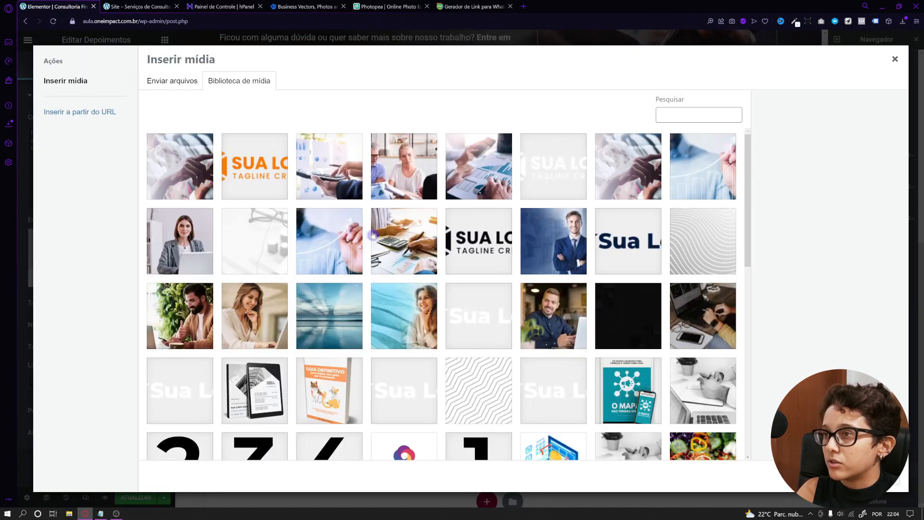
{"action": "left_click", "coordinate": [185, 313]}
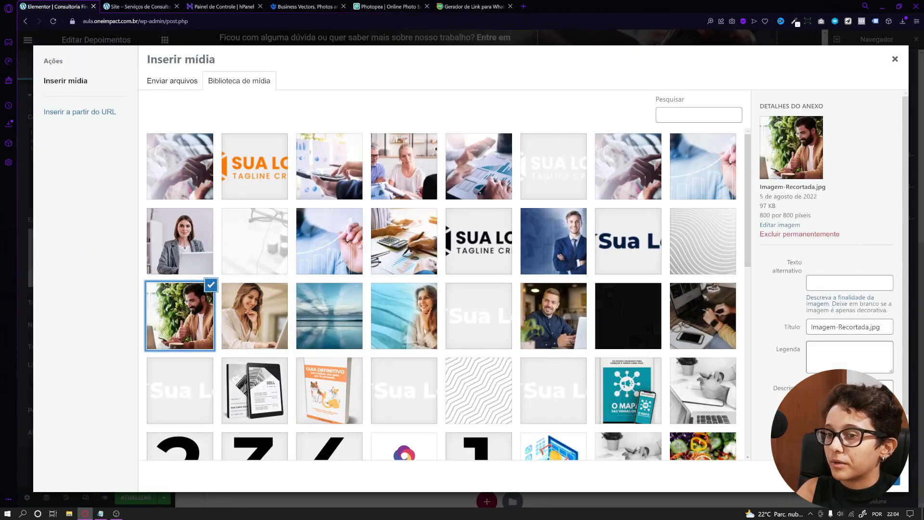
{"action": "left_click", "coordinate": [871, 477]}
Step: Align the testimonial widget's content to the left
{"action": "left_click", "coordinate": [129, 327]}
{"action": "left_click", "coordinate": [114, 344]}
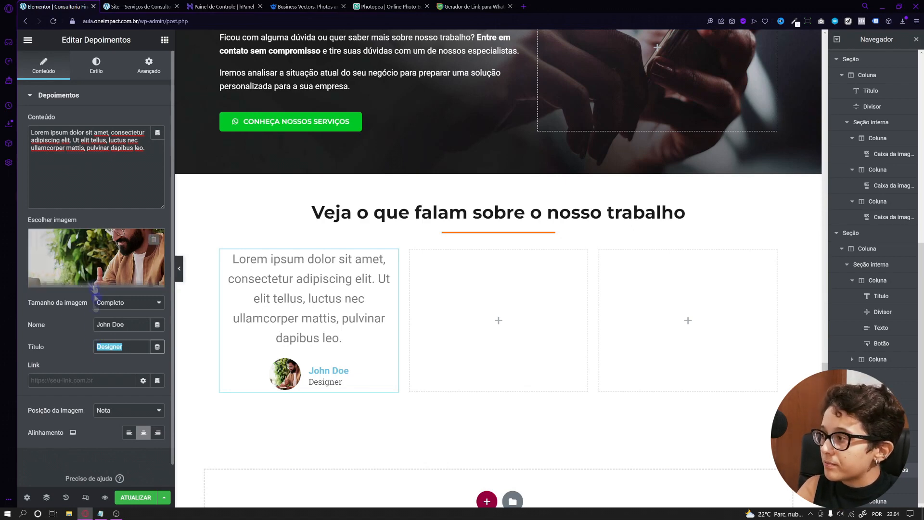
{"action": "left_click", "coordinate": [124, 397]}
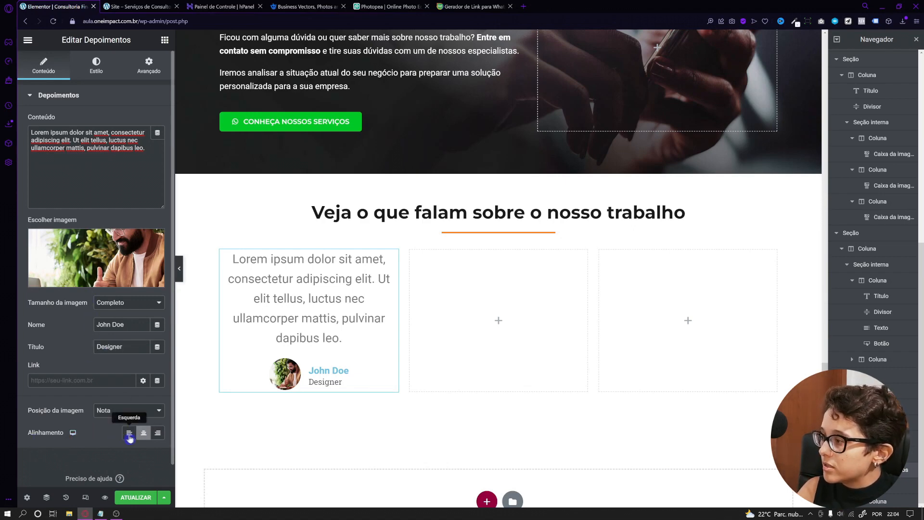
{"action": "left_click", "coordinate": [130, 433]}
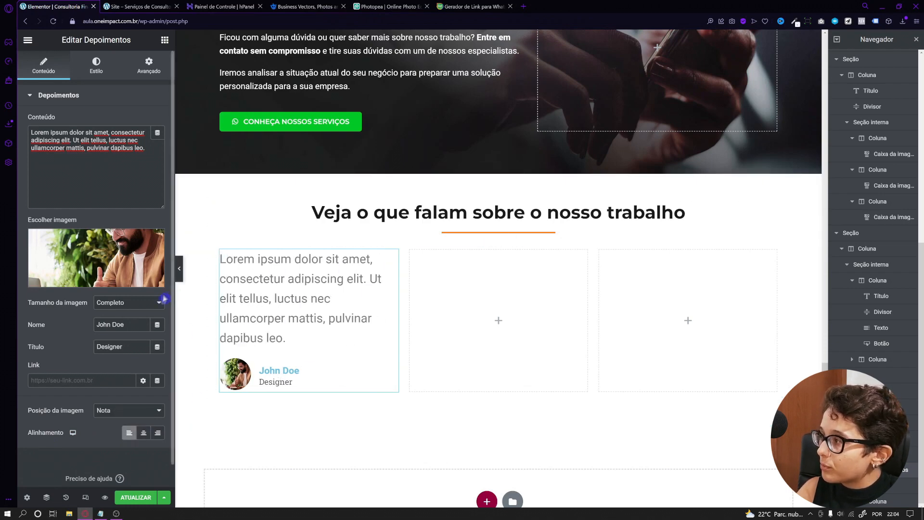
Step: Set the testimonial content's text color to near-black #0A0A0A
{"action": "left_click", "coordinate": [98, 61]}
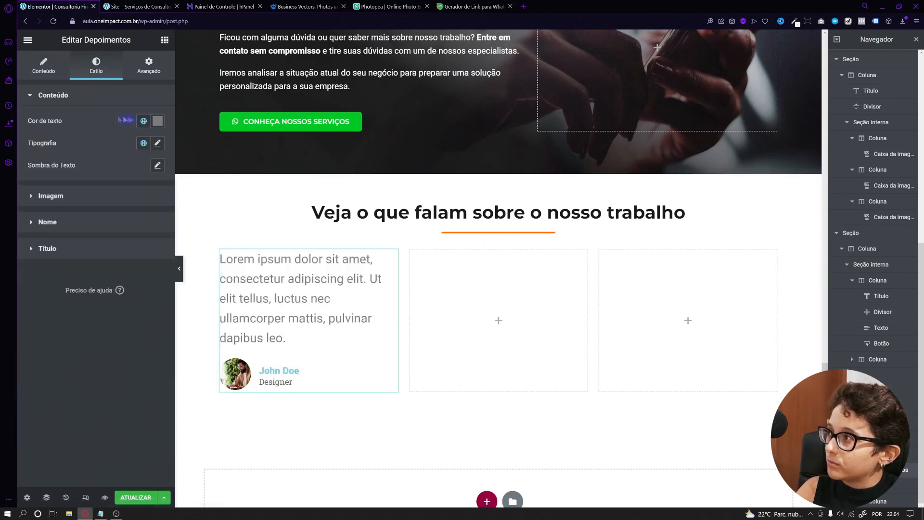
{"action": "left_click", "coordinate": [158, 121]}
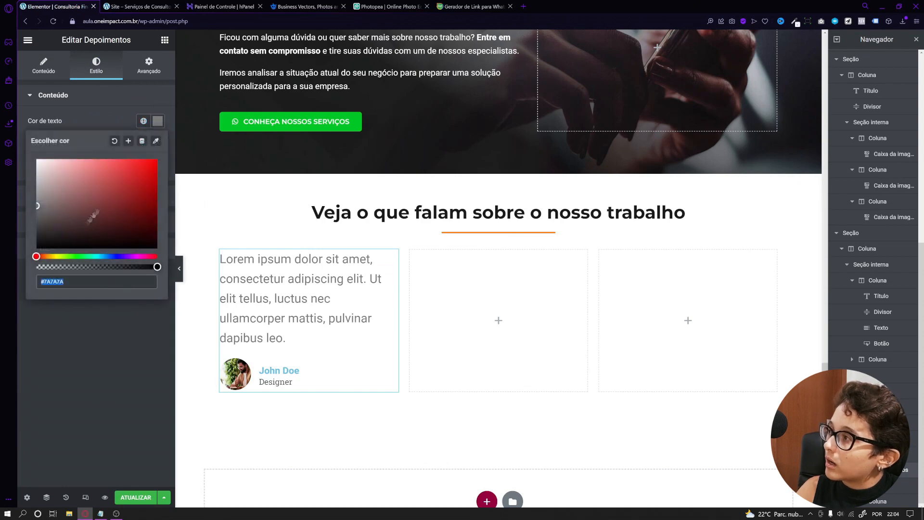
{"action": "left_click", "coordinate": [37, 236]}
{"action": "left_click", "coordinate": [26, 249]}
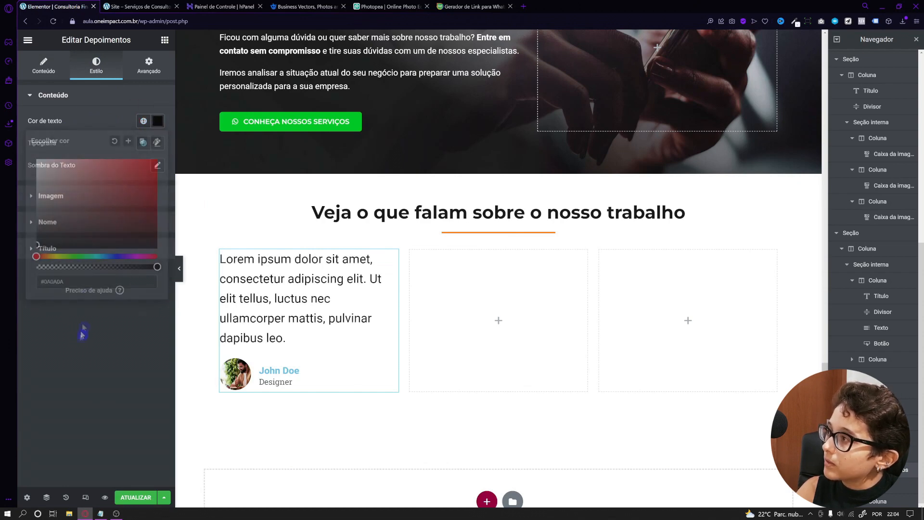
Step: Set the testimonial content's typography to 16 px with the Itálico style
{"action": "left_click", "coordinate": [158, 143]}
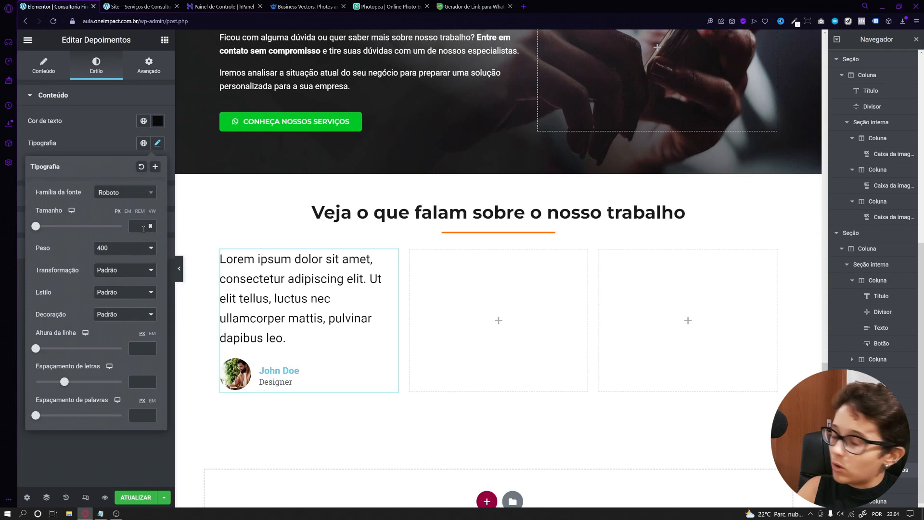
{"action": "type", "text": "14"}
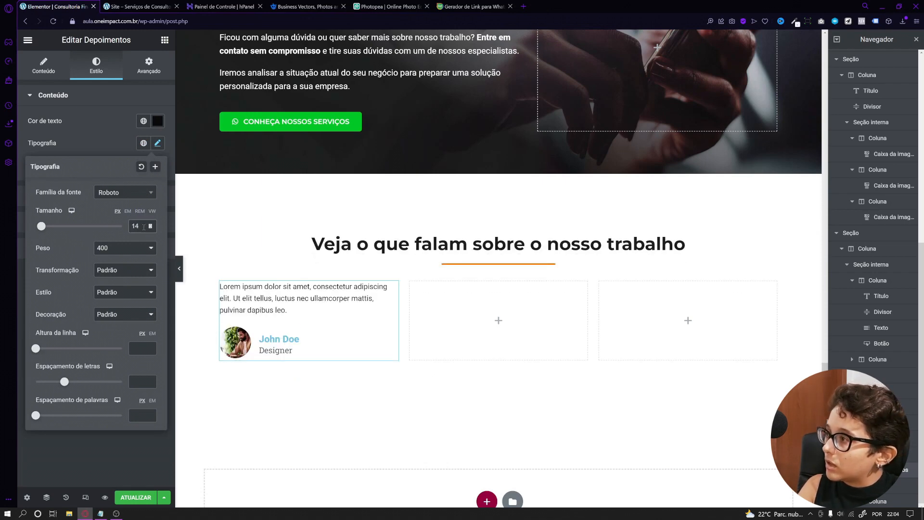
{"action": "key", "text": "Up"}
{"action": "key", "text": "Up"}
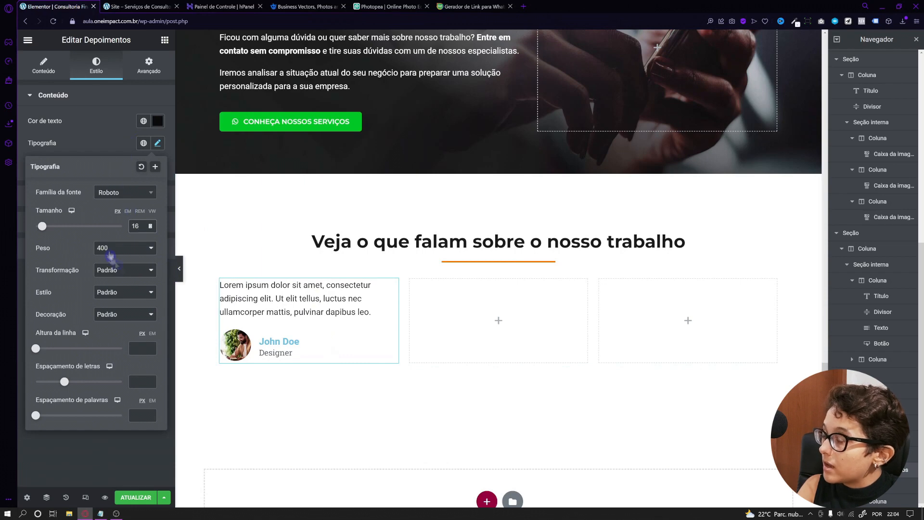
{"action": "left_click", "coordinate": [103, 273]}
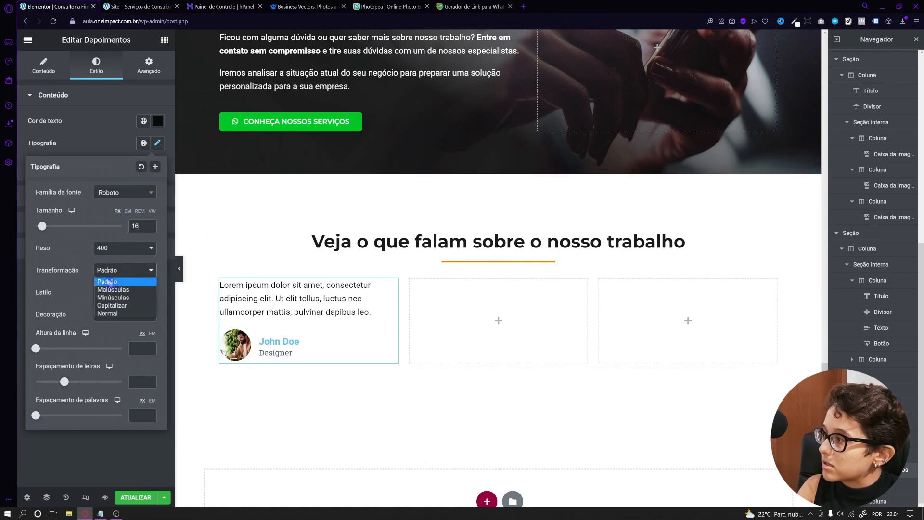
{"action": "left_click", "coordinate": [111, 273]}
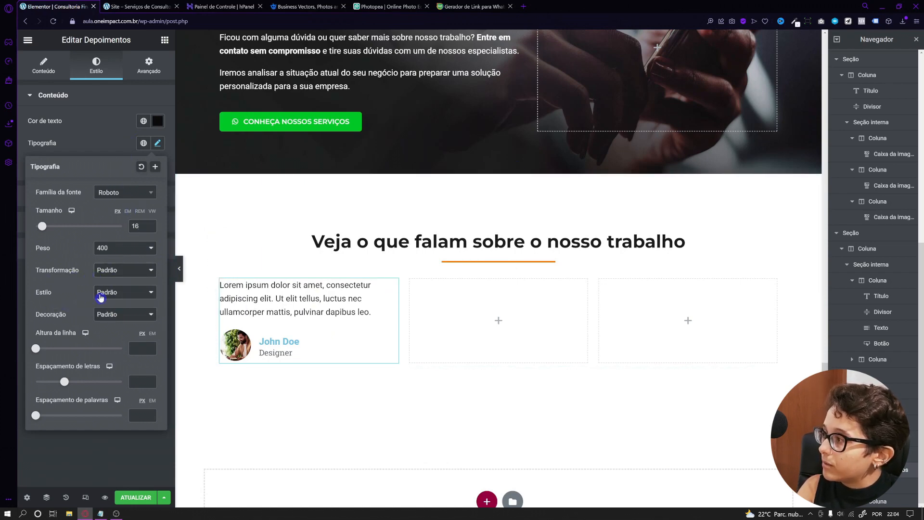
{"action": "left_click", "coordinate": [100, 298]}
{"action": "left_click", "coordinate": [108, 320]}
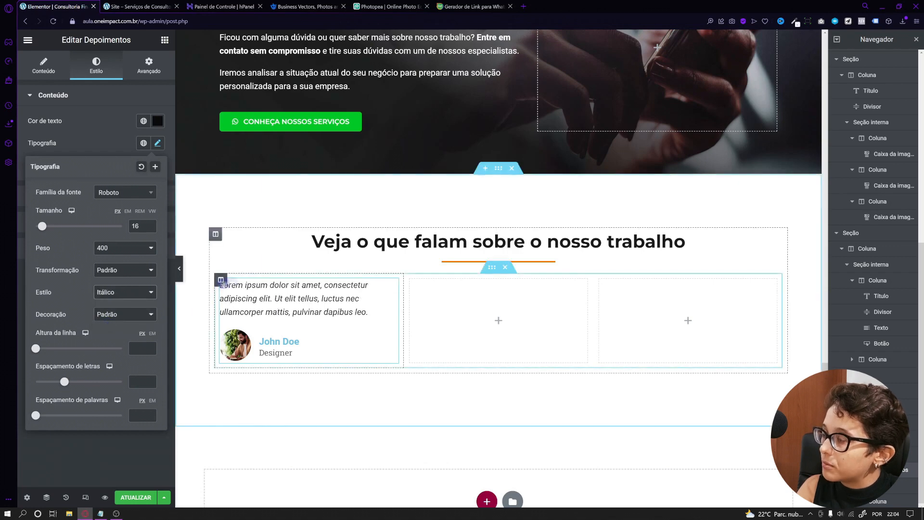
Step: Enclose the testimonial's lorem ipsum text in double quotation marks
{"action": "left_click", "coordinate": [43, 65]}
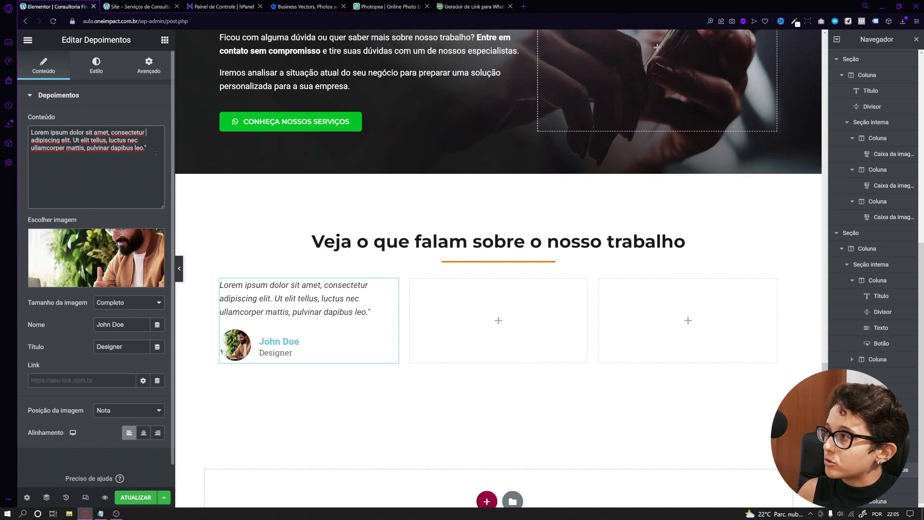
{"action": "type", "text": "\""}
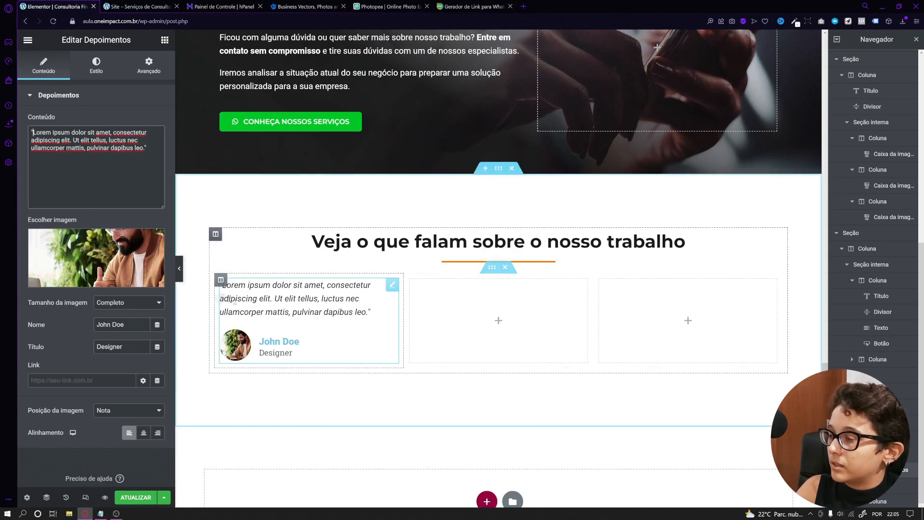
Step: Set the testimonial widget's image size to 60 px
{"action": "left_click", "coordinate": [96, 65]}
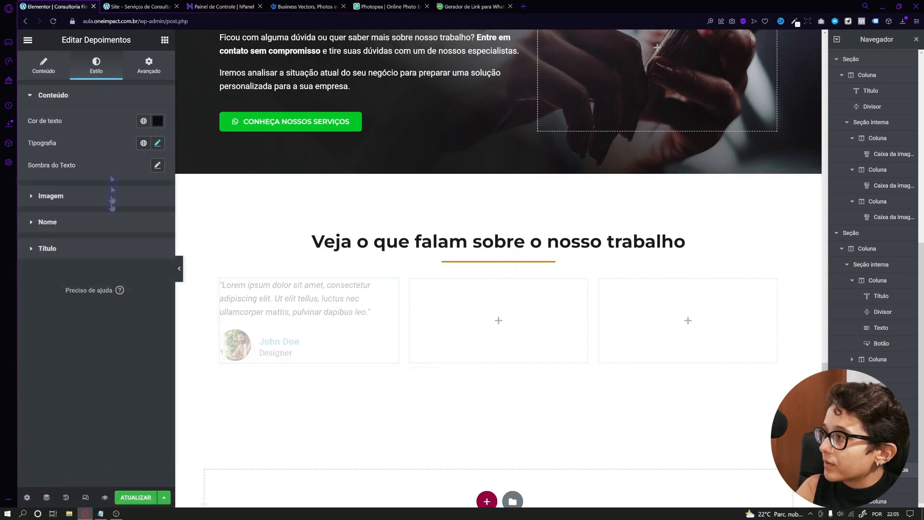
{"action": "left_click", "coordinate": [74, 198]}
{"action": "left_click_drag", "start_coordinate": [43, 164], "coordinate": [53, 165]}
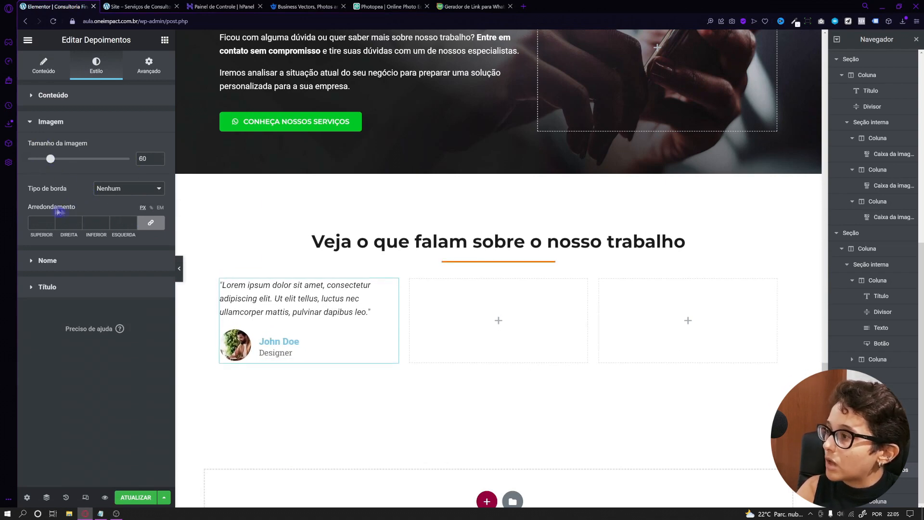
Step: Set the testimonial name's text color to orange #FF7800 by sampling the heading's divider
{"action": "left_click", "coordinate": [75, 261]}
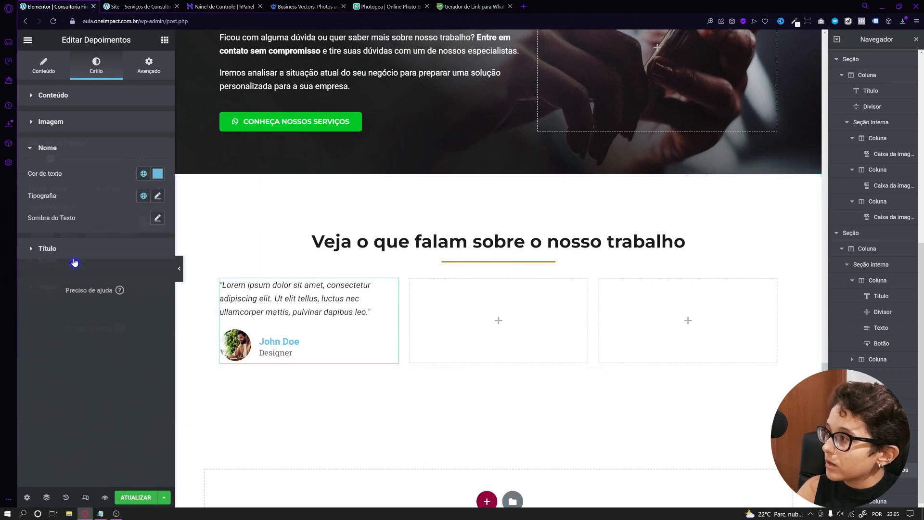
{"action": "left_click", "coordinate": [146, 178]}
{"action": "left_click", "coordinate": [157, 178]}
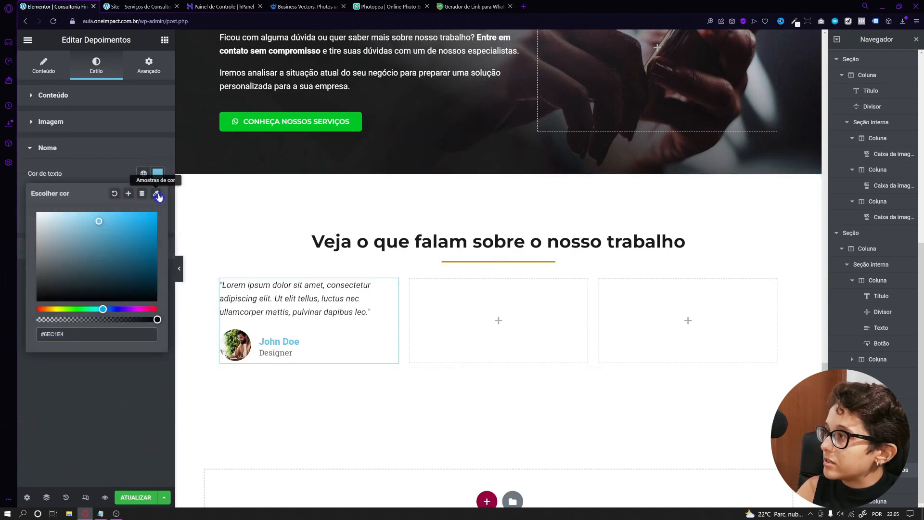
{"action": "left_click", "coordinate": [157, 195]}
{"action": "left_click", "coordinate": [505, 341]}
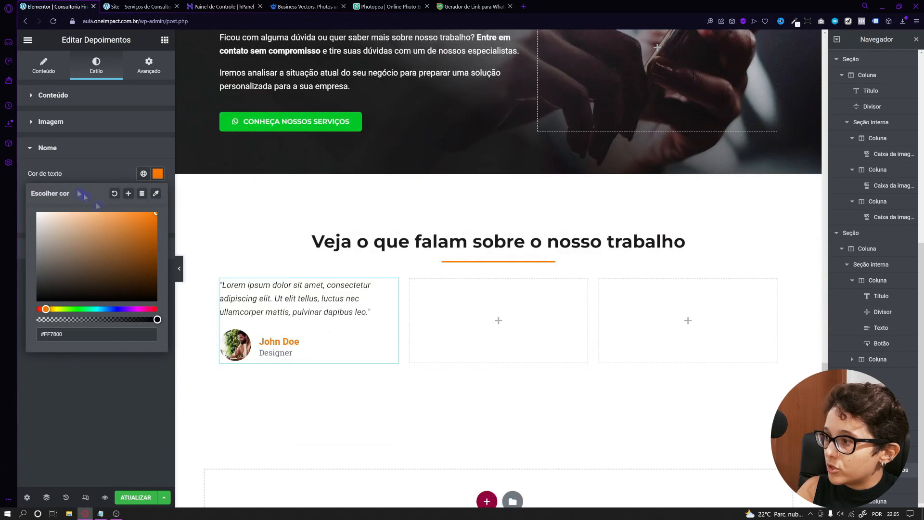
{"action": "left_click", "coordinate": [114, 154]}
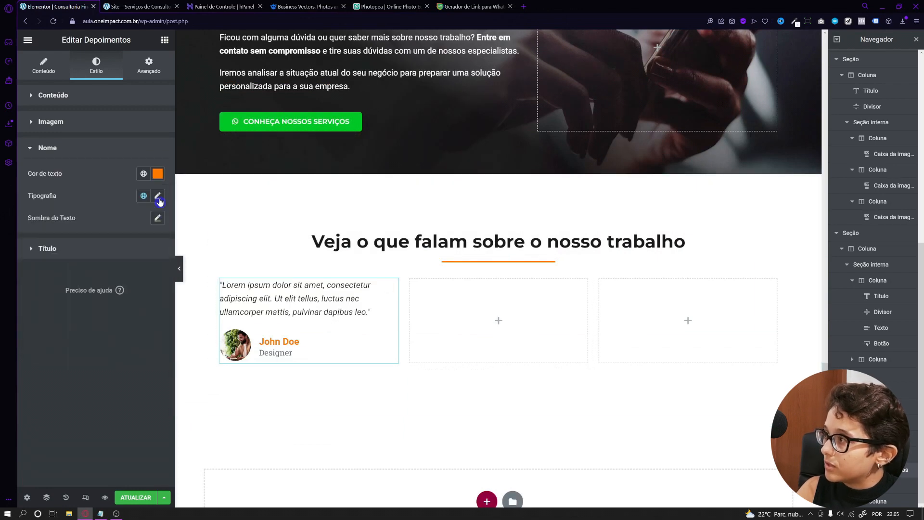
Step: Set the testimonial name's typography to Montserrat at 18 px with weight 800
{"action": "left_click", "coordinate": [157, 195]}
{"action": "left_click", "coordinate": [121, 245]}
{"action": "type", "text": "monts"}
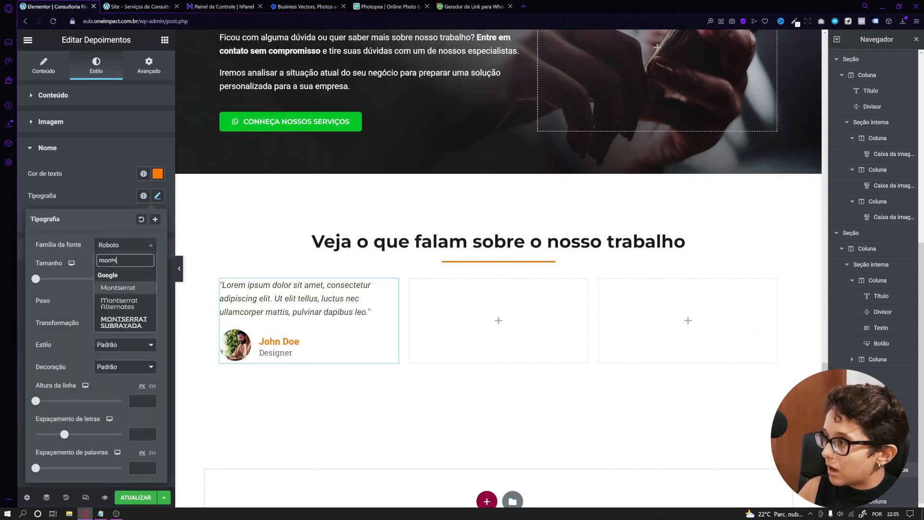
{"action": "left_click", "coordinate": [114, 274]}
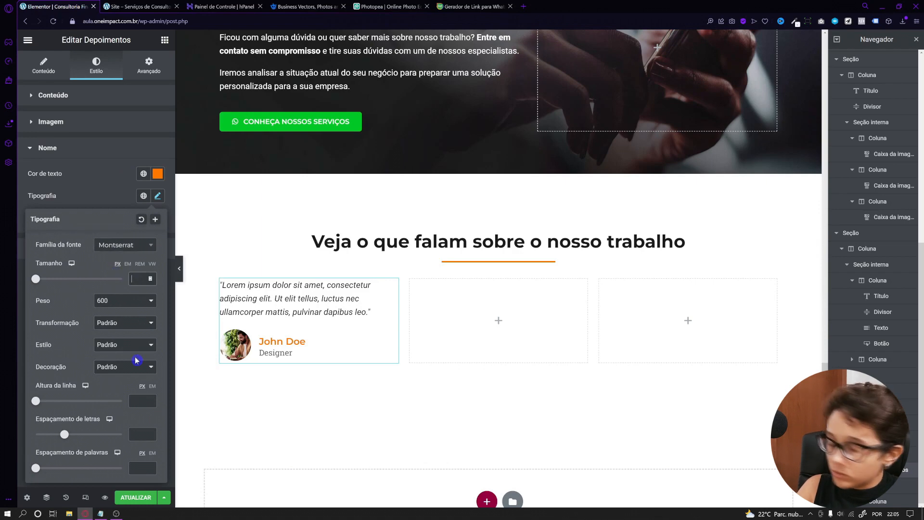
{"action": "type", "text": "22"}
{"action": "left_click", "coordinate": [151, 281]}
{"action": "left_click", "coordinate": [151, 282]}
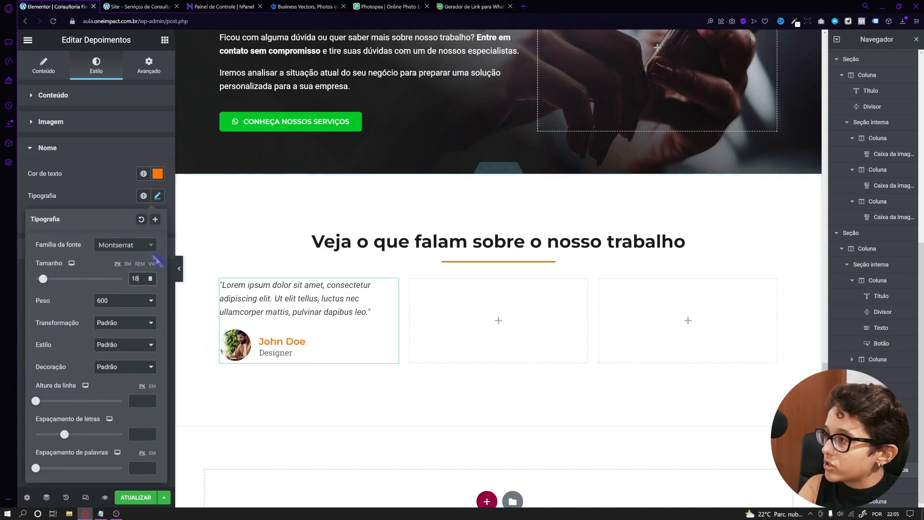
{"action": "left_click", "coordinate": [140, 301]}
{"action": "left_click", "coordinate": [111, 368]}
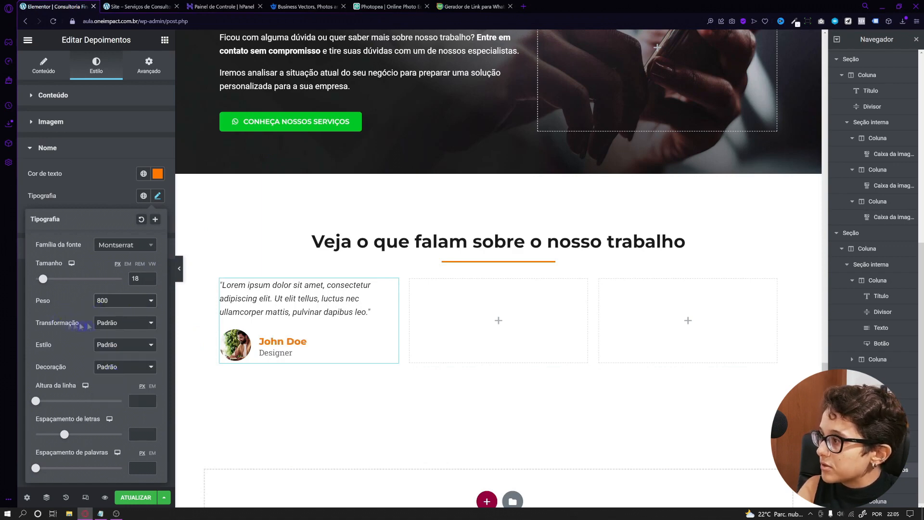
{"action": "left_click", "coordinate": [116, 189]}
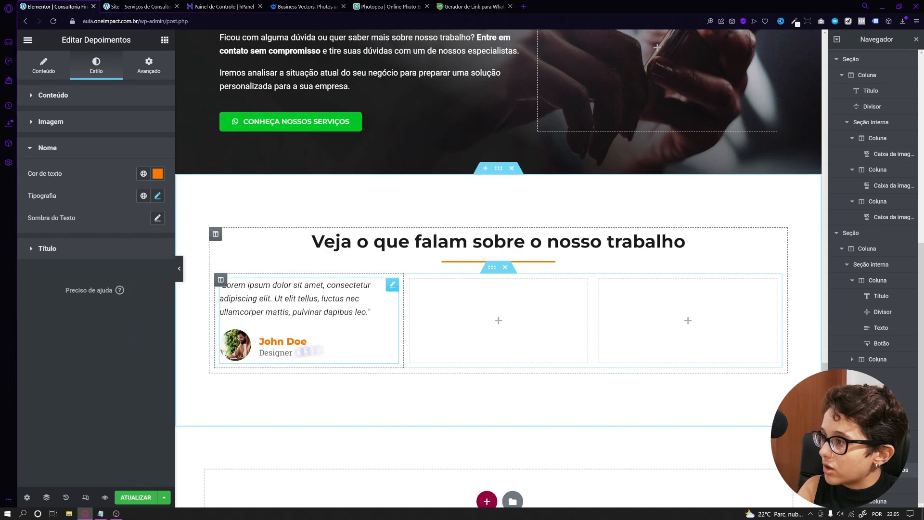
Step: Set the testimonial title's text color to near-black by sampling the page's dark text
{"action": "left_click", "coordinate": [67, 254]}
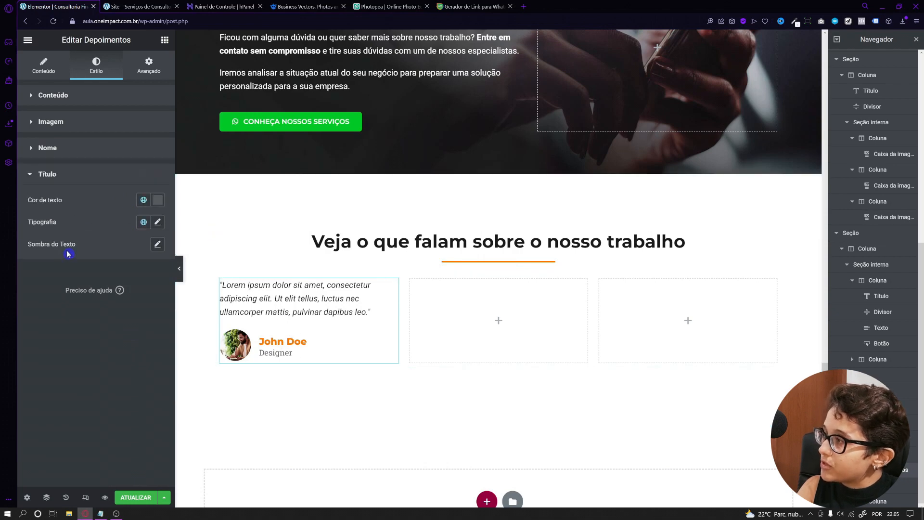
{"action": "left_click", "coordinate": [156, 203]}
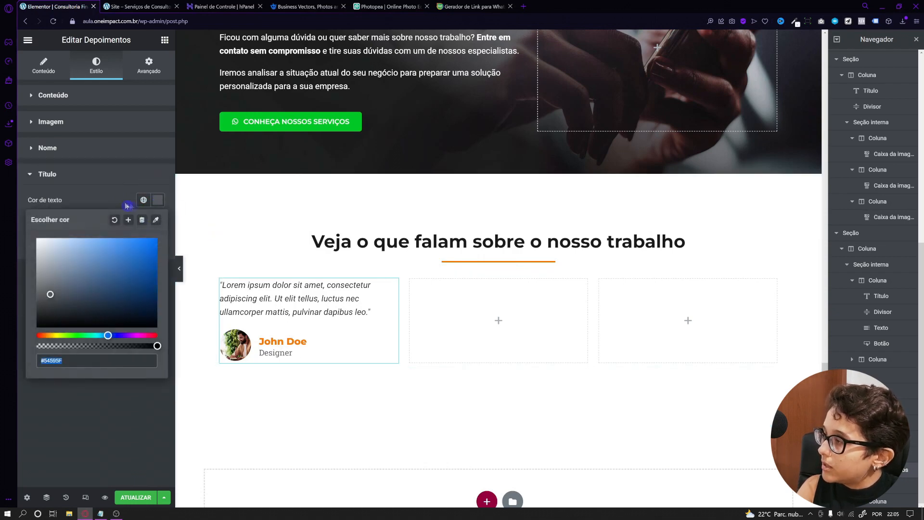
{"action": "scroll", "coordinate": [395, 308], "scroll_direction": "up", "scroll_amount": 2}
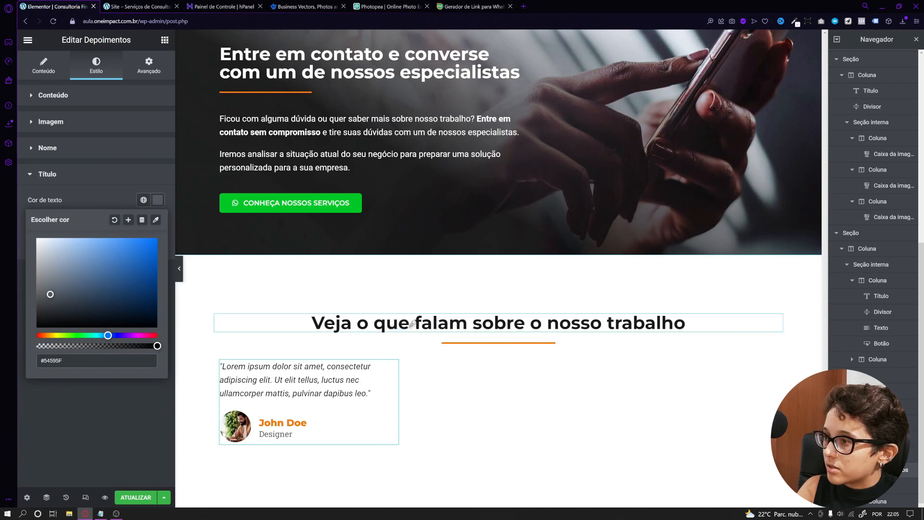
{"action": "scroll", "coordinate": [421, 331], "scroll_direction": "down", "scroll_amount": 2}
{"action": "left_click", "coordinate": [323, 383]}
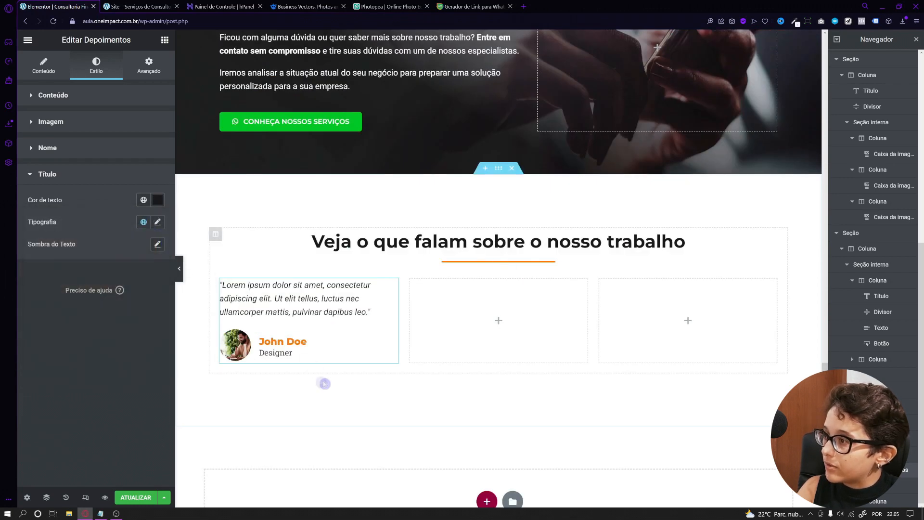
Step: Set the testimonial title's typography to Roboto with a slightly smaller font size
{"action": "left_click", "coordinate": [158, 222]}
{"action": "left_click", "coordinate": [130, 273]}
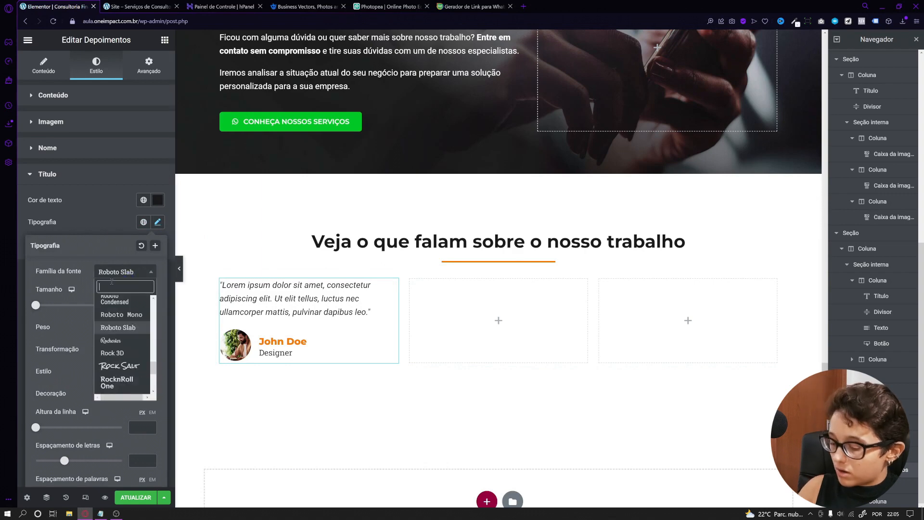
{"action": "type", "text": "robo"}
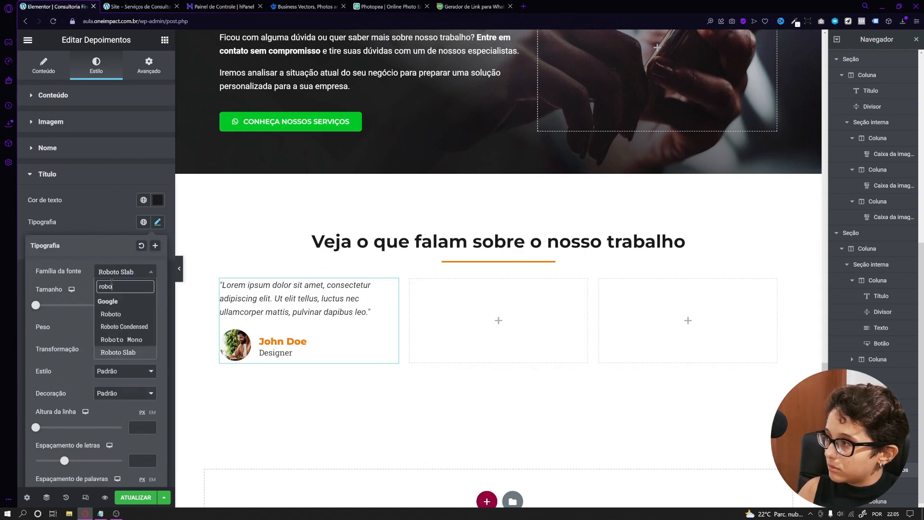
{"action": "key", "text": "Up"}
{"action": "key", "text": "Up"}
{"action": "key", "text": "Up"}
{"action": "key", "text": "Return"}
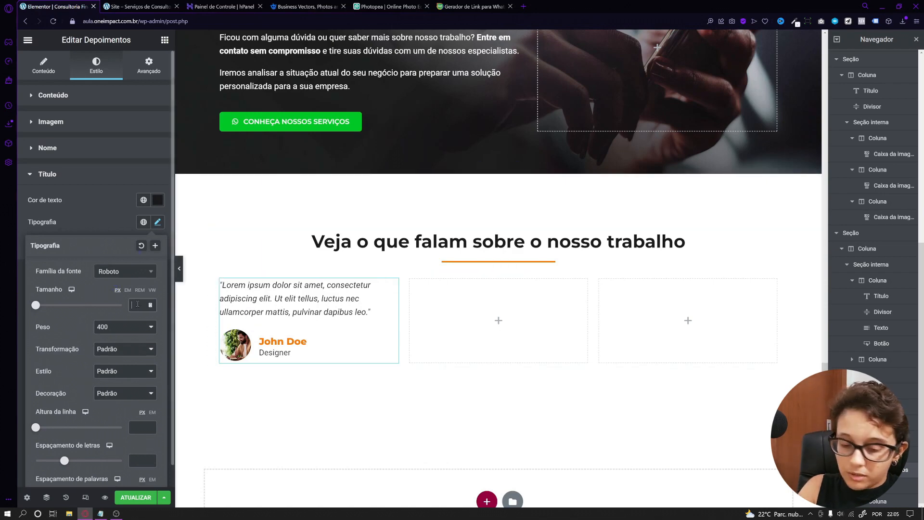
{"action": "left_click", "coordinate": [112, 220]}
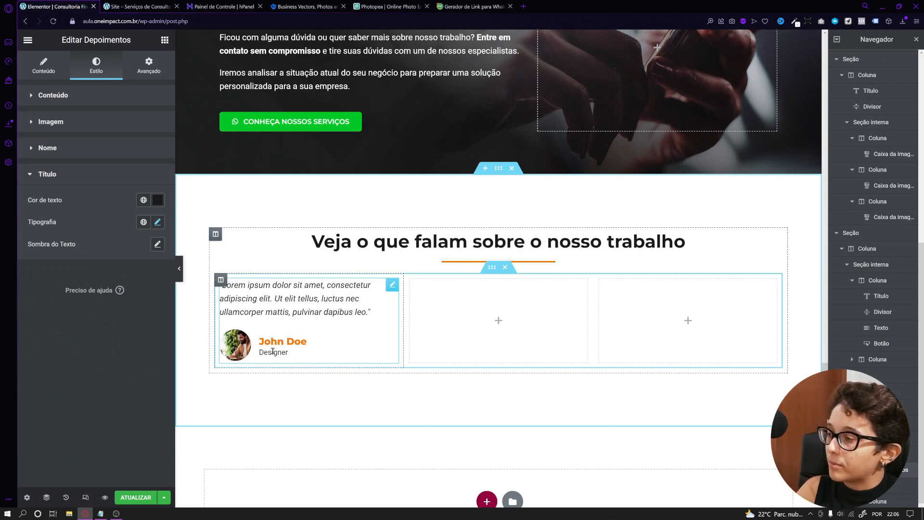
Step: Round the testimonial widget's corners to 10 px on all sides and try a Sólido border type
{"action": "scroll", "coordinate": [272, 352], "scroll_direction": "up", "scroll_amount": 10}
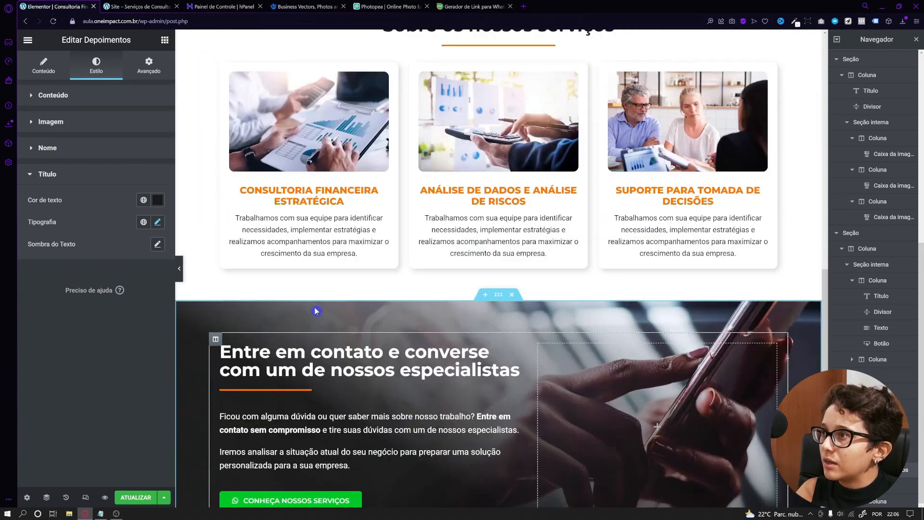
{"action": "scroll", "coordinate": [391, 354], "scroll_direction": "down", "scroll_amount": 2}
{"action": "scroll", "coordinate": [392, 354], "scroll_direction": "down", "scroll_amount": 6}
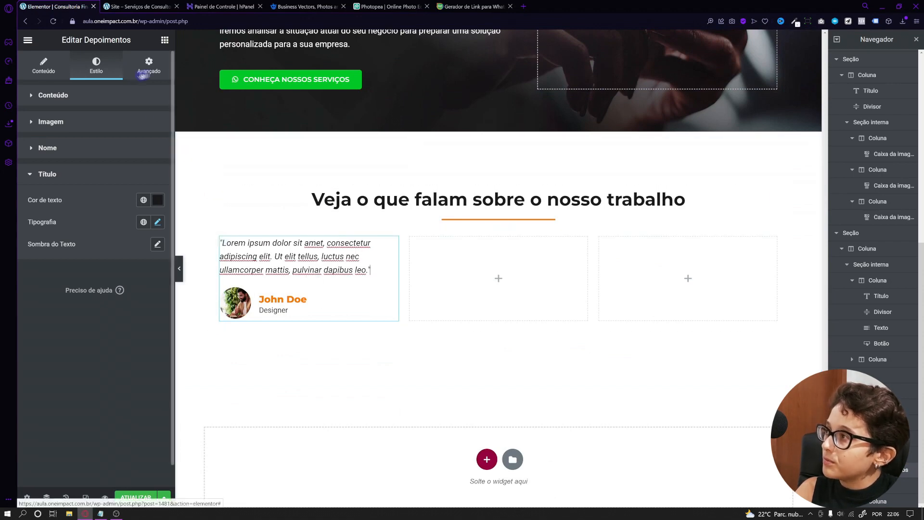
{"action": "left_click", "coordinate": [147, 66]}
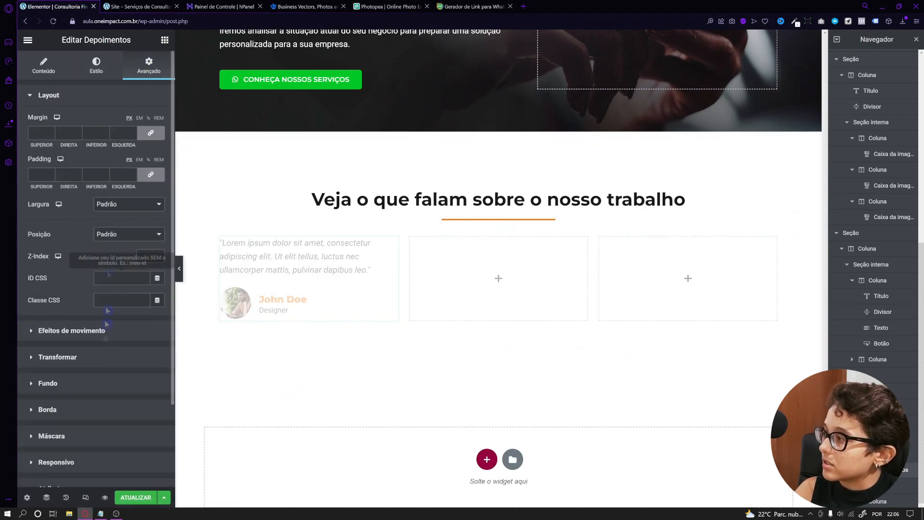
{"action": "left_click", "coordinate": [76, 413]}
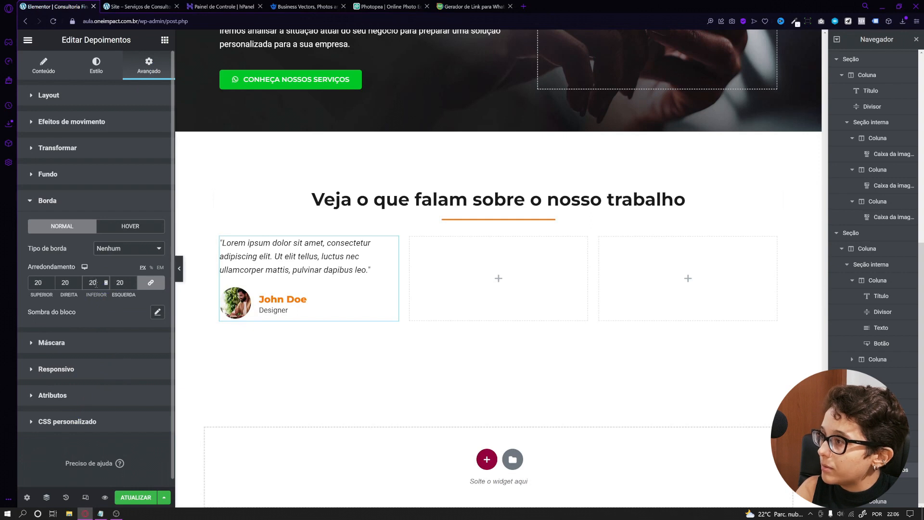
{"action": "left_click", "coordinate": [123, 248]}
{"action": "left_click", "coordinate": [116, 266]}
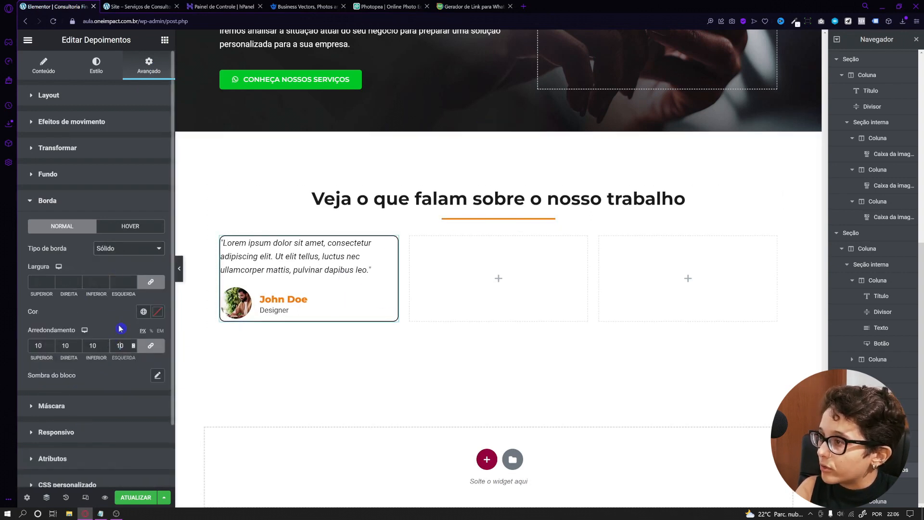
Step: Give the testimonial widget a box shadow with horizontal 4, vertical 4, blur 10 and color rgba(0, 0, 0, 0.15)
{"action": "left_click", "coordinate": [157, 376]}
{"action": "scroll", "coordinate": [139, 456], "scroll_direction": "down", "scroll_amount": 2}
{"action": "type", "text": "4"}
{"action": "left_click_drag", "start_coordinate": [137, 360], "coordinate": [111, 391]}
{"action": "type", "text": "4"}
{"action": "double_click", "coordinate": [136, 410]}
{"action": "type", "text": "20"}
{"action": "left_click", "coordinate": [149, 332]}
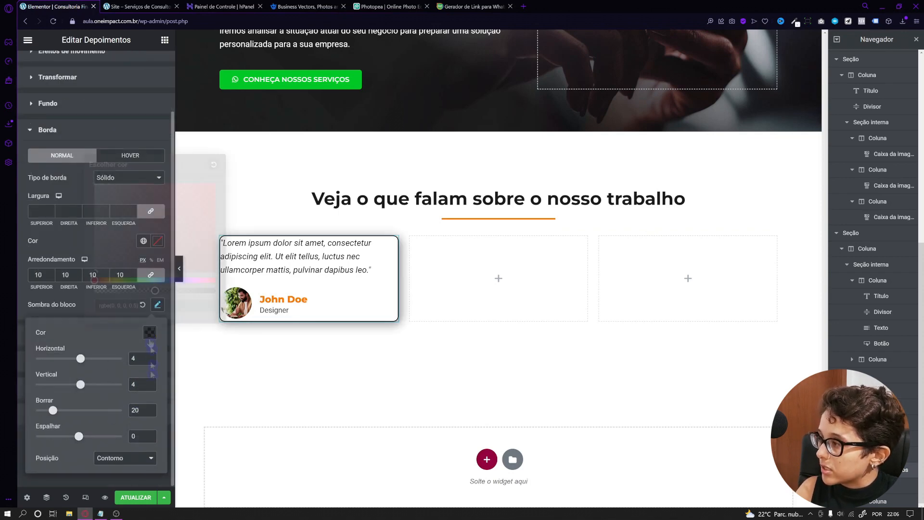
{"action": "left_click_drag", "start_coordinate": [133, 288], "coordinate": [116, 291]}
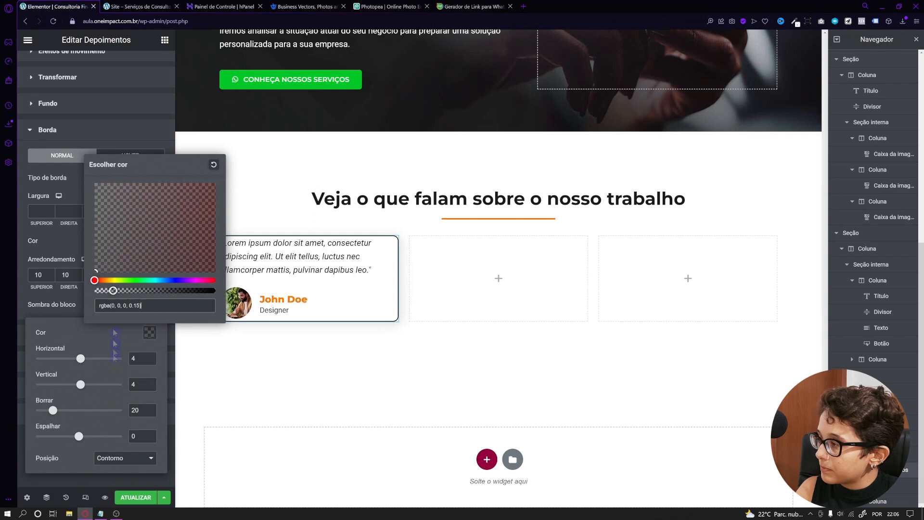
{"action": "left_click_drag", "start_coordinate": [140, 410], "coordinate": [122, 413]}
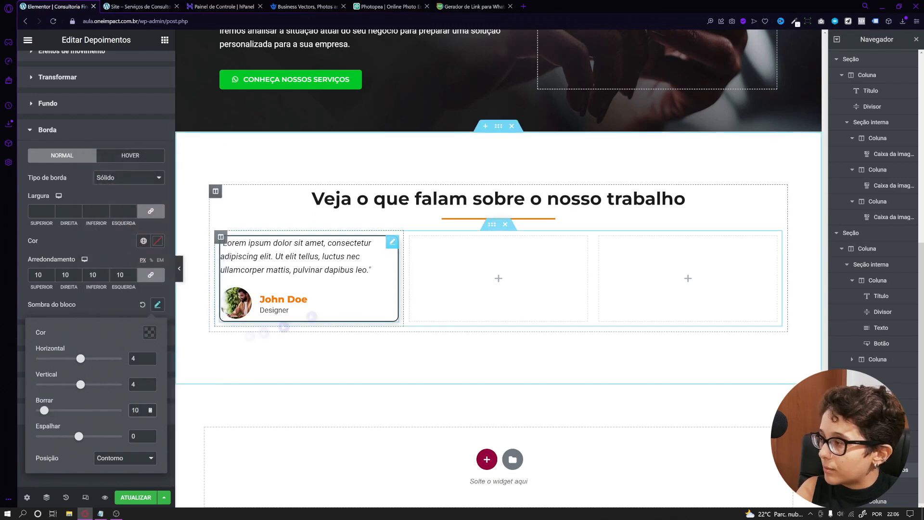
{"action": "left_click", "coordinate": [129, 313]}
Step: Set the testimonial widget's border type to Nenhum
{"action": "left_click", "coordinate": [119, 182]}
{"action": "left_click", "coordinate": [111, 184]}
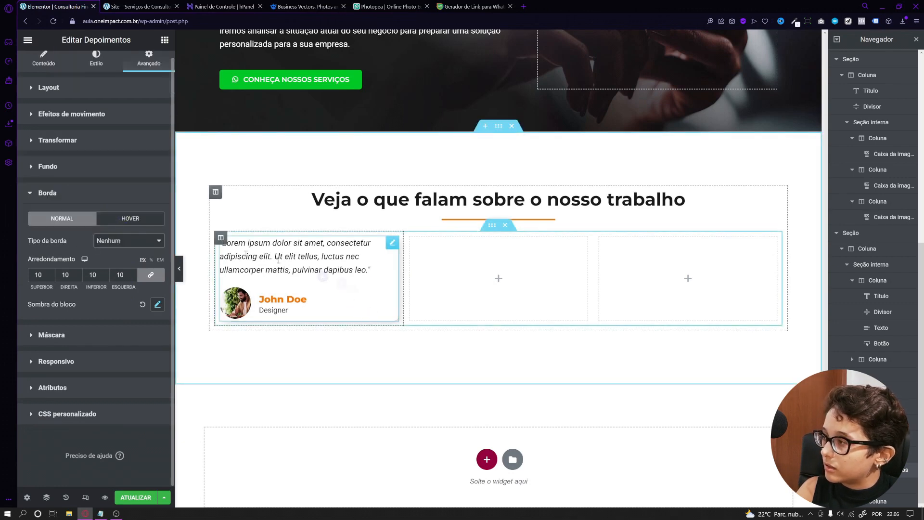
{"action": "scroll", "coordinate": [101, 274], "scroll_direction": "up", "scroll_amount": 1}
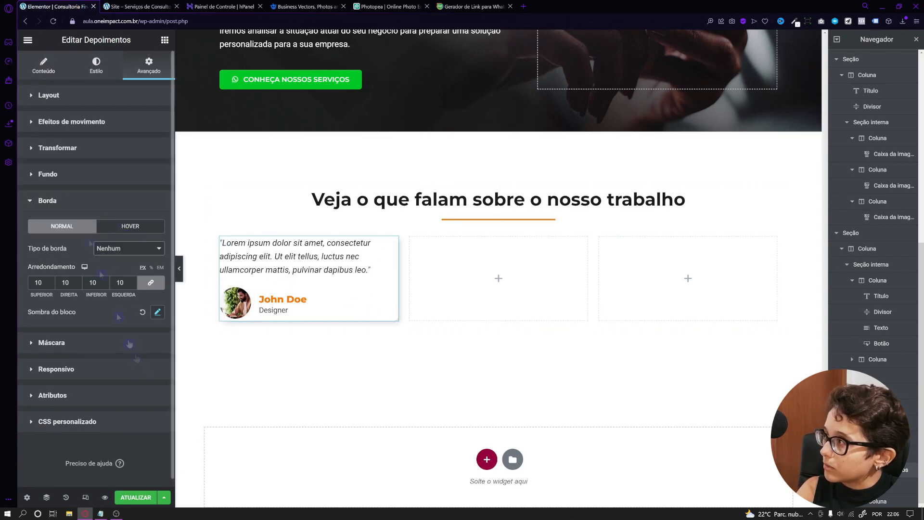
Step: Set the testimonial widget's padding to 20 px on all sides and preview the card without the editing panels
{"action": "left_click", "coordinate": [63, 96]}
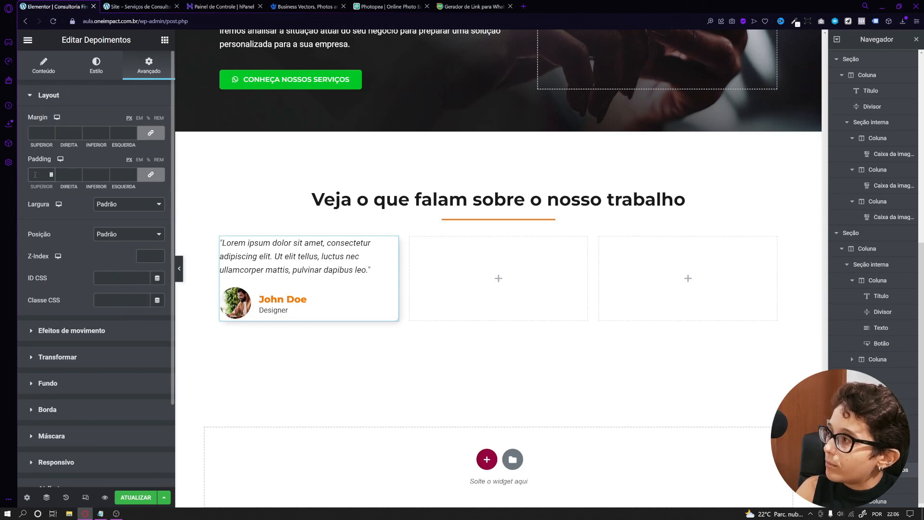
{"action": "type", "text": "20"}
{"action": "left_click", "coordinate": [180, 269]}
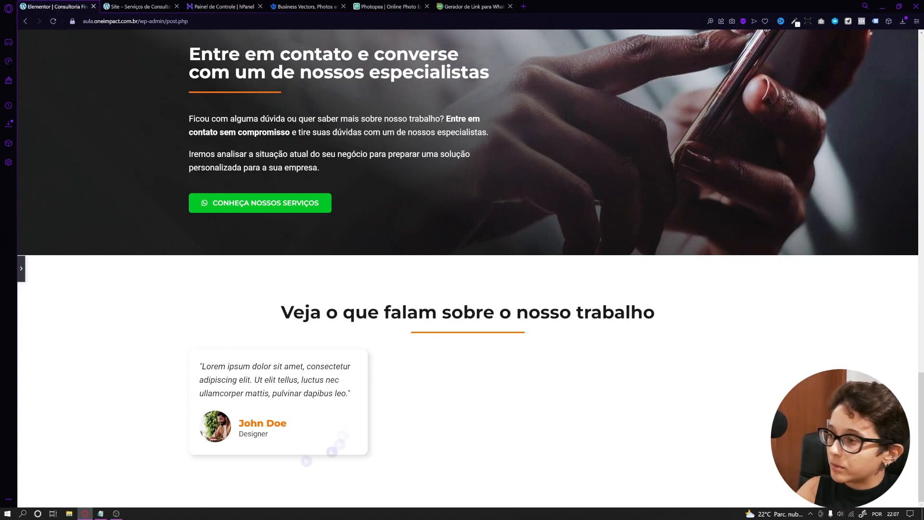
{"action": "left_click", "coordinate": [21, 269]}
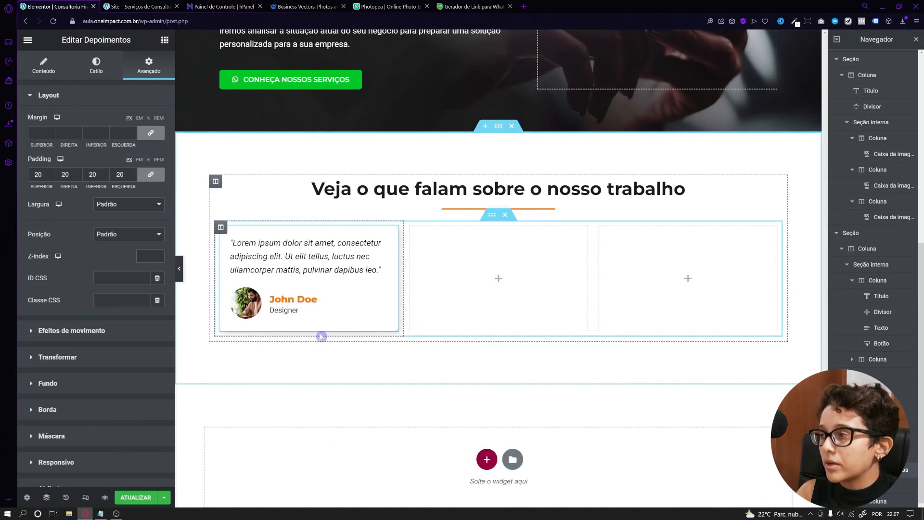
{"action": "left_click", "coordinate": [179, 269]}
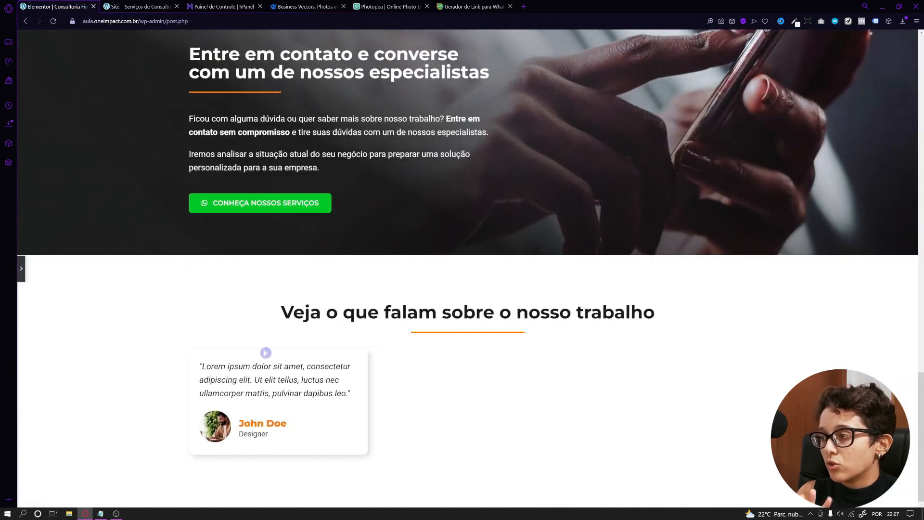
{"action": "left_click", "coordinate": [23, 277]}
Step: Copy the styled testimonial widget and paste it into the middle and last empty columns
{"action": "right_click", "coordinate": [291, 265]}
{"action": "left_click", "coordinate": [313, 308]}
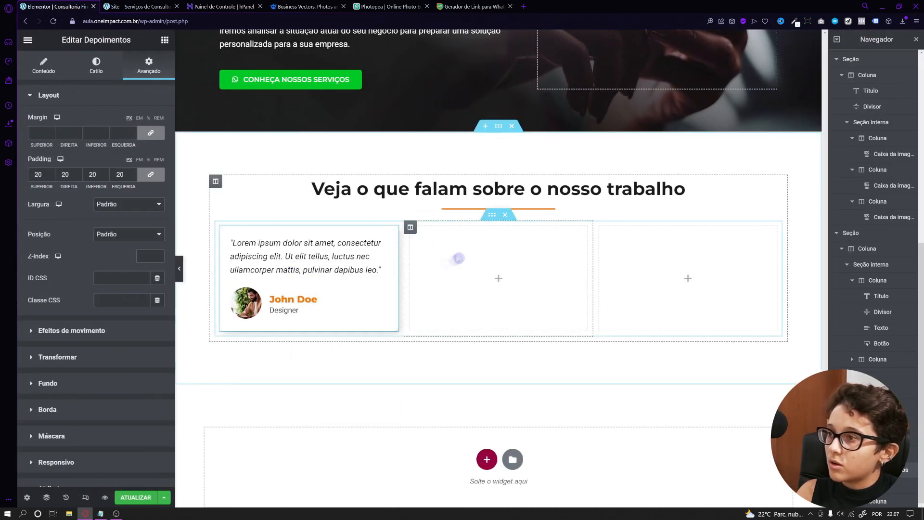
{"action": "right_click", "coordinate": [514, 253]}
{"action": "left_click", "coordinate": [534, 334]}
{"action": "right_click", "coordinate": [680, 268]}
{"action": "left_click", "coordinate": [693, 355]}
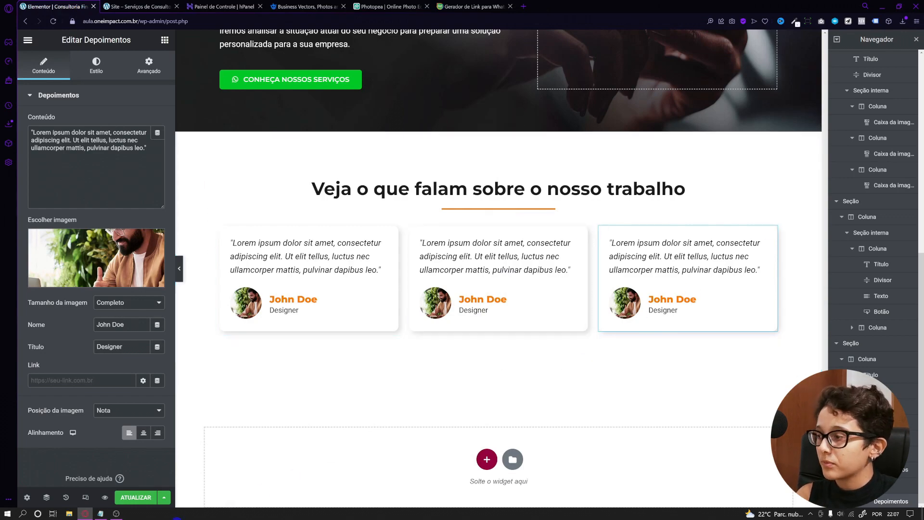
Step: Check the frequently asked questions section on the reference site and add a new single-column section below the testimonials
{"action": "left_click", "coordinate": [139, 6]}
{"action": "scroll", "coordinate": [455, 359], "scroll_direction": "down", "scroll_amount": 3}
{"action": "scroll", "coordinate": [452, 356], "scroll_direction": "up", "scroll_amount": 3}
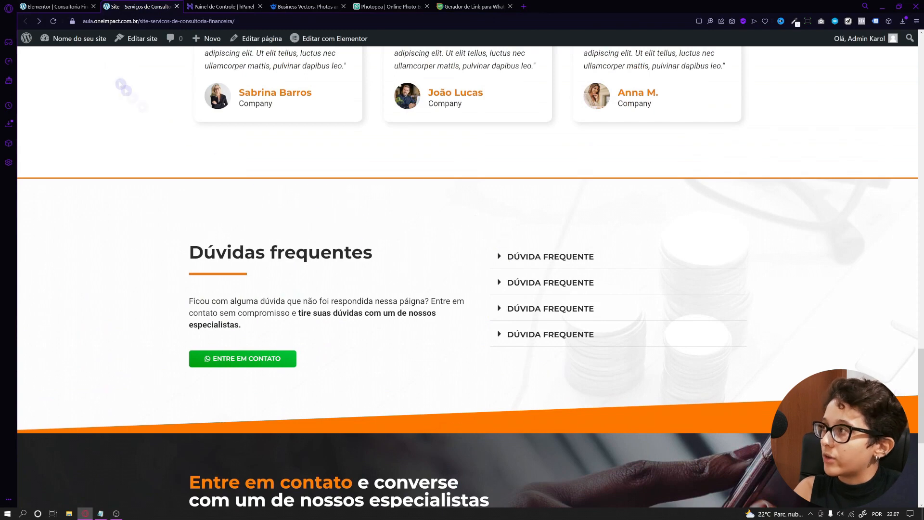
{"action": "left_click", "coordinate": [63, 15]}
{"action": "scroll", "coordinate": [486, 419], "scroll_direction": "down", "scroll_amount": 1}
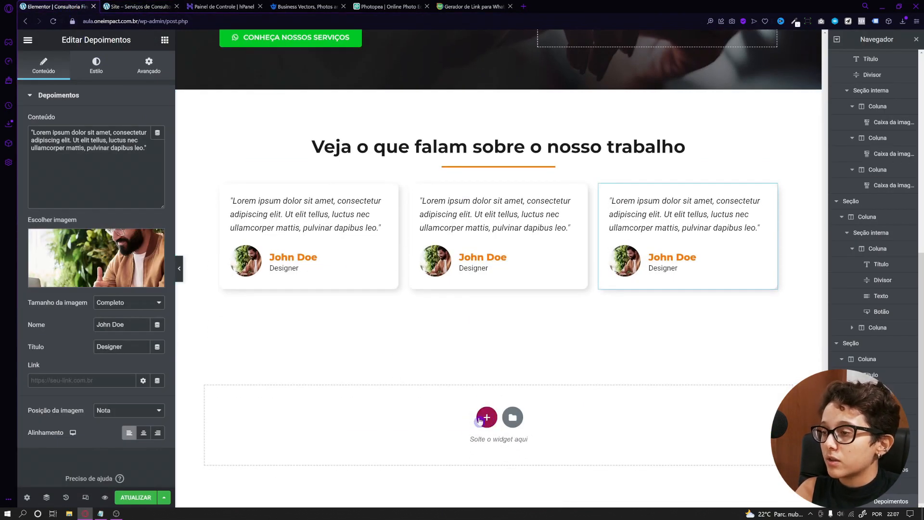
{"action": "left_click", "coordinate": [487, 418]}
{"action": "left_click", "coordinate": [357, 438]}
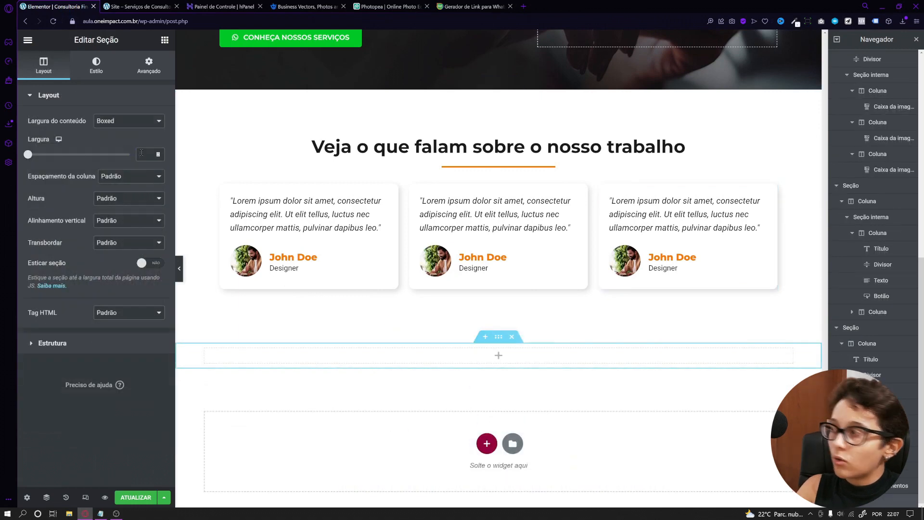
Step: Set the new section's content width to 1100 and its height to Altura mínima
{"action": "left_click", "coordinate": [129, 197]}
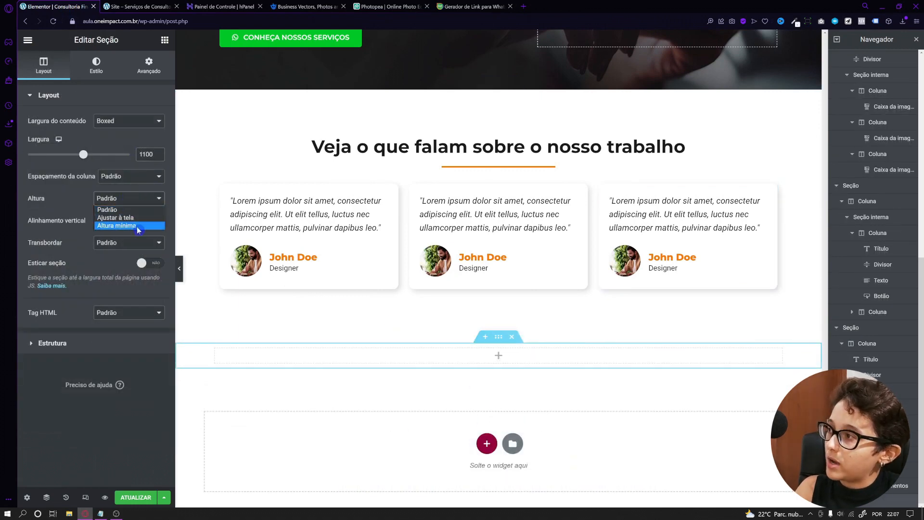
{"action": "left_click", "coordinate": [115, 171]}
{"action": "scroll", "coordinate": [310, 333], "scroll_direction": "down", "scroll_amount": 3}
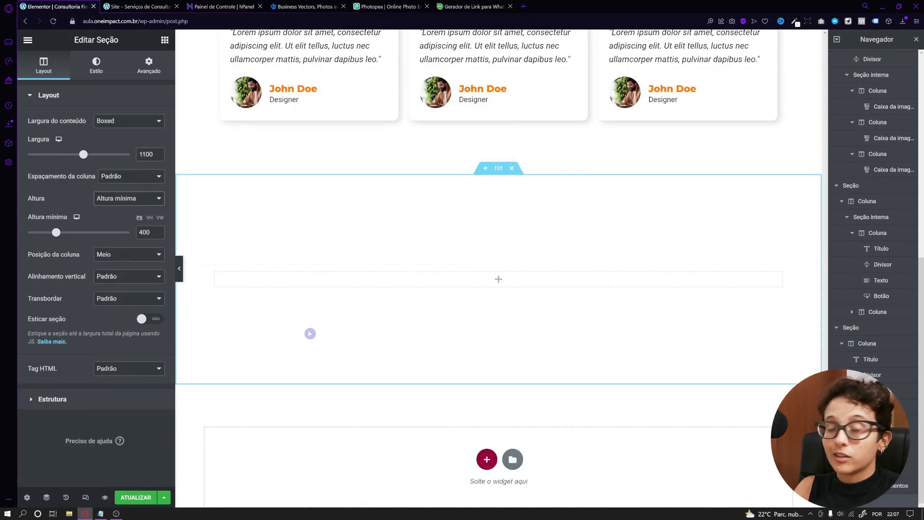
Step: Insert a two-column Seção interna inside the new empty section
{"action": "scroll", "coordinate": [310, 333], "scroll_direction": "up", "scroll_amount": 1}
{"action": "left_click", "coordinate": [165, 39]}
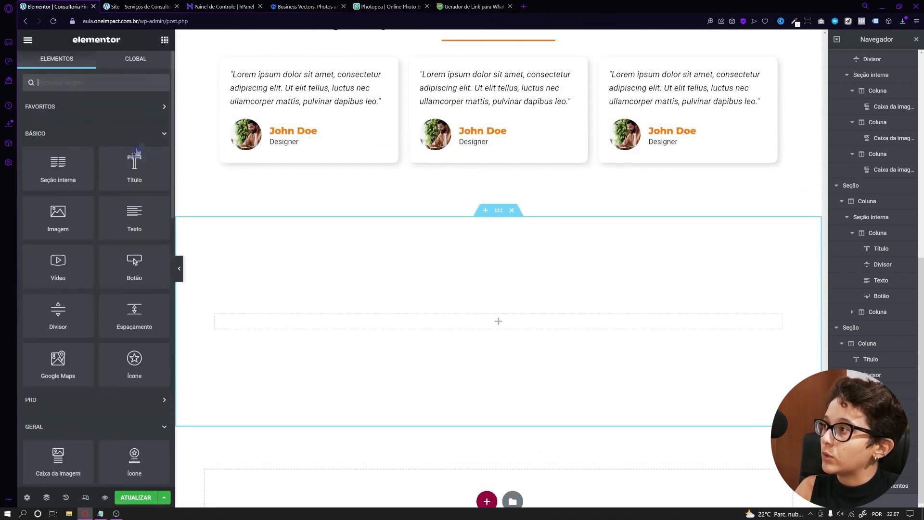
{"action": "left_click_drag", "start_coordinate": [95, 185], "coordinate": [449, 321]}
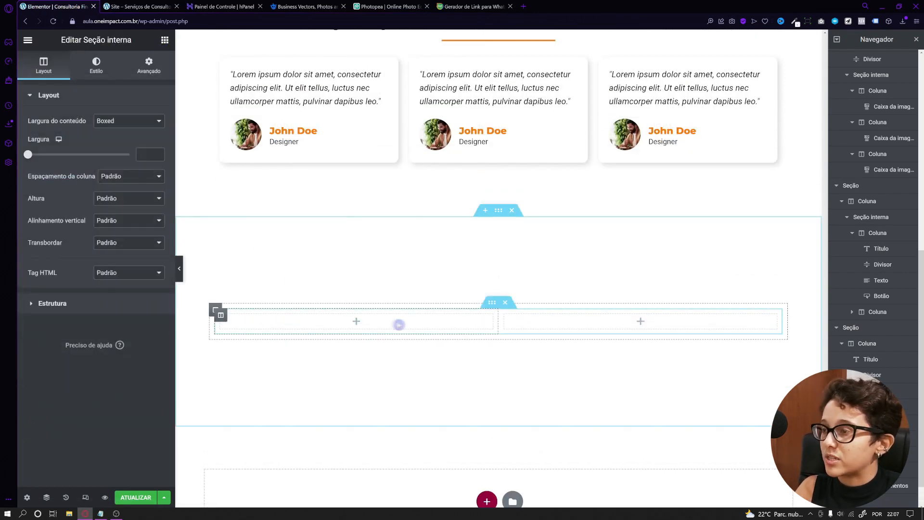
Step: Copy the "Veja o que falam sobre o nosso trabalho" heading and paste it into the first column of the new inner section
{"action": "left_click", "coordinate": [164, 40]}
{"action": "scroll", "coordinate": [309, 314], "scroll_direction": "up", "scroll_amount": 3}
{"action": "right_click", "coordinate": [396, 147]}
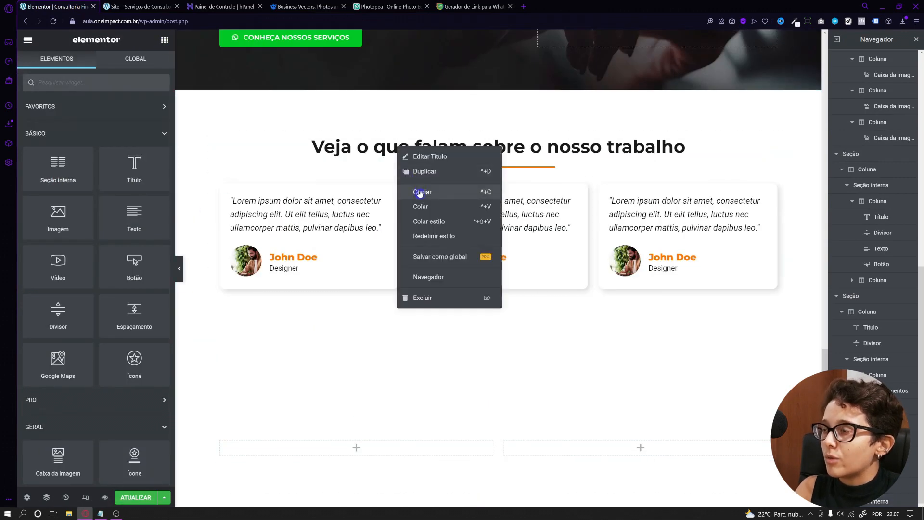
{"action": "left_click", "coordinate": [420, 192]}
{"action": "scroll", "coordinate": [408, 361], "scroll_direction": "down", "scroll_amount": 2}
{"action": "right_click", "coordinate": [346, 364]}
{"action": "left_click", "coordinate": [369, 423]}
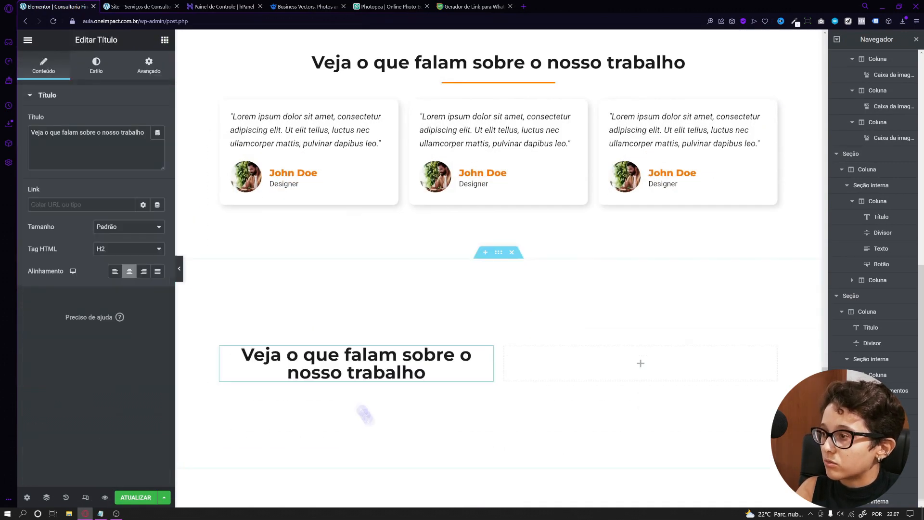
Step: Replace the pasted heading's text with "Dúvidas frequentes" from the reference site and align it left
{"action": "key", "text": "ctrl+Tab"}
{"action": "left_click_drag", "start_coordinate": [195, 252], "coordinate": [356, 247]}
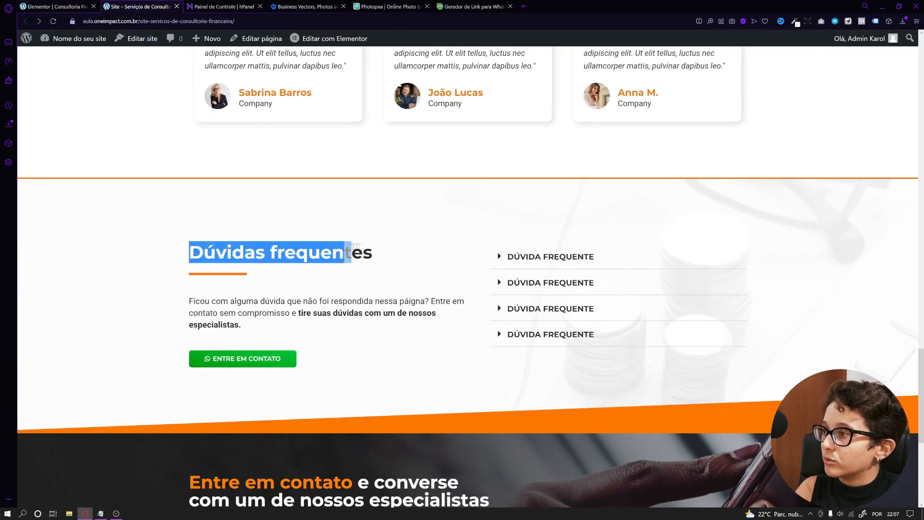
{"action": "left_click", "coordinate": [295, 233]}
{"action": "left_click", "coordinate": [63, 7]}
{"action": "left_click", "coordinate": [354, 365]}
{"action": "double_click", "coordinate": [97, 133]}
{"action": "triple_click", "coordinate": [98, 132]}
{"action": "right_click", "coordinate": [98, 132]}
{"action": "left_click", "coordinate": [144, 185]}
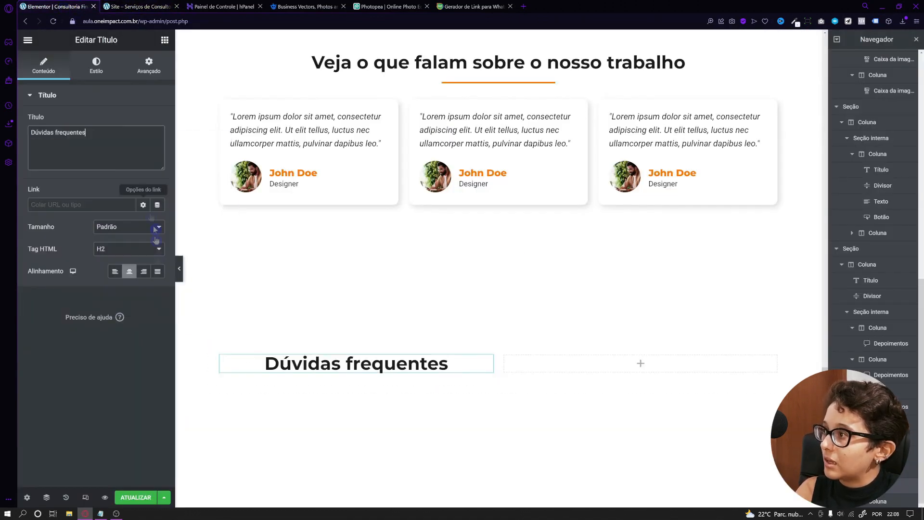
{"action": "left_click", "coordinate": [115, 272]}
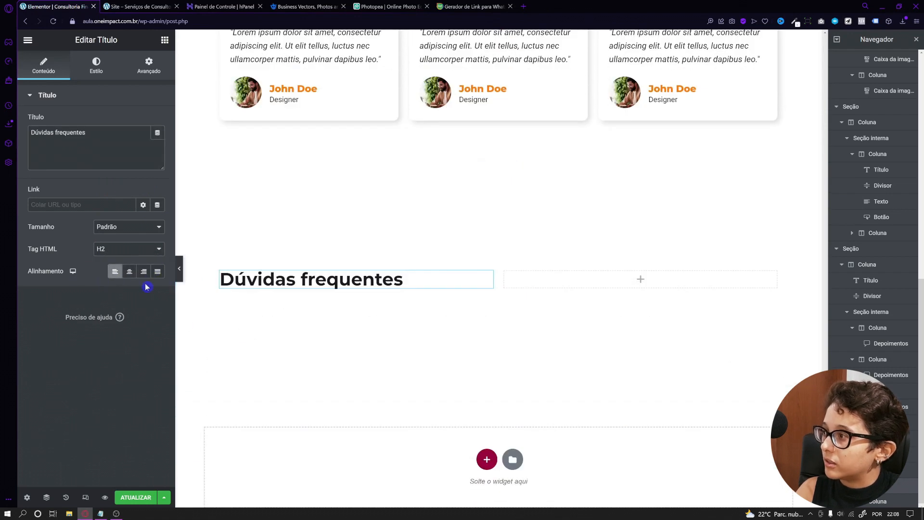
Step: Copy the paragraph from the "Te ajudamos a alcançar seus objetivos de negócios" section and paste it below the "Dúvidas frequentes" heading
{"action": "left_click", "coordinate": [120, 6]}
{"action": "left_click", "coordinate": [230, 279]}
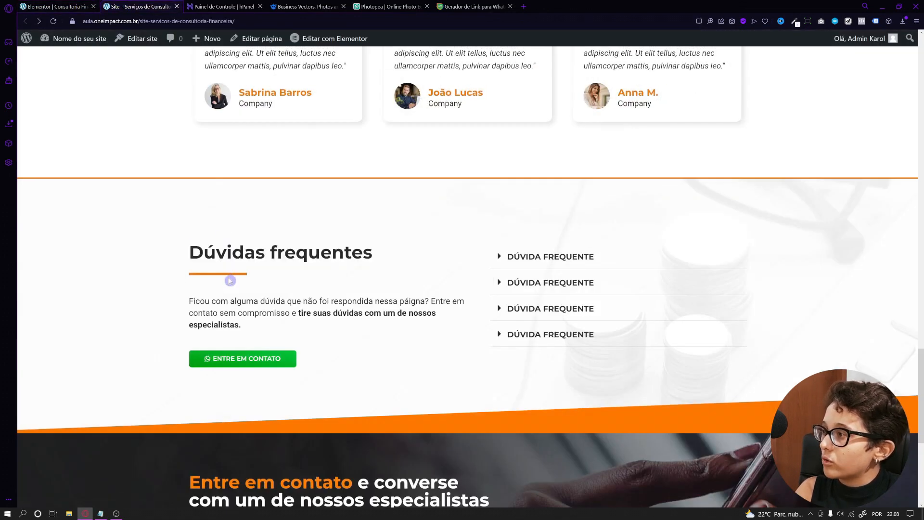
{"action": "left_click", "coordinate": [55, 7]}
{"action": "scroll", "coordinate": [377, 260], "scroll_direction": "up", "scroll_amount": 10}
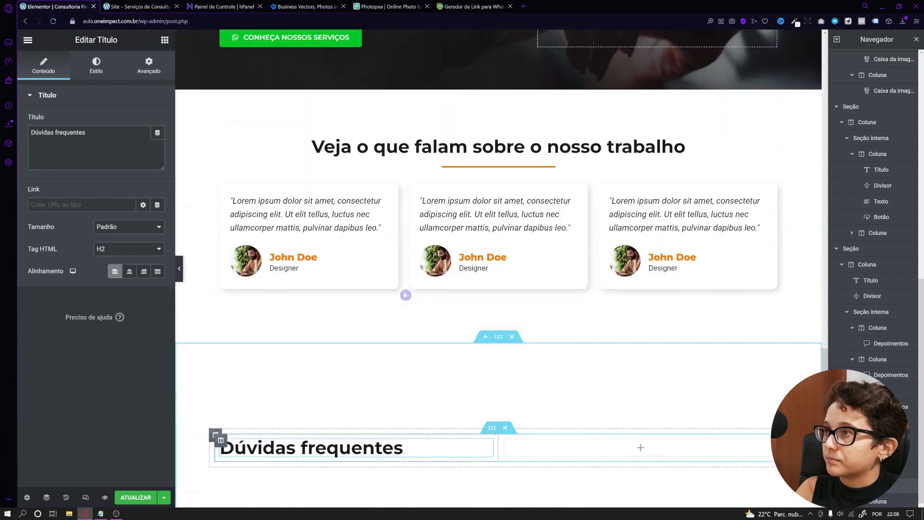
{"action": "scroll", "coordinate": [381, 270], "scroll_direction": "up", "scroll_amount": 15}
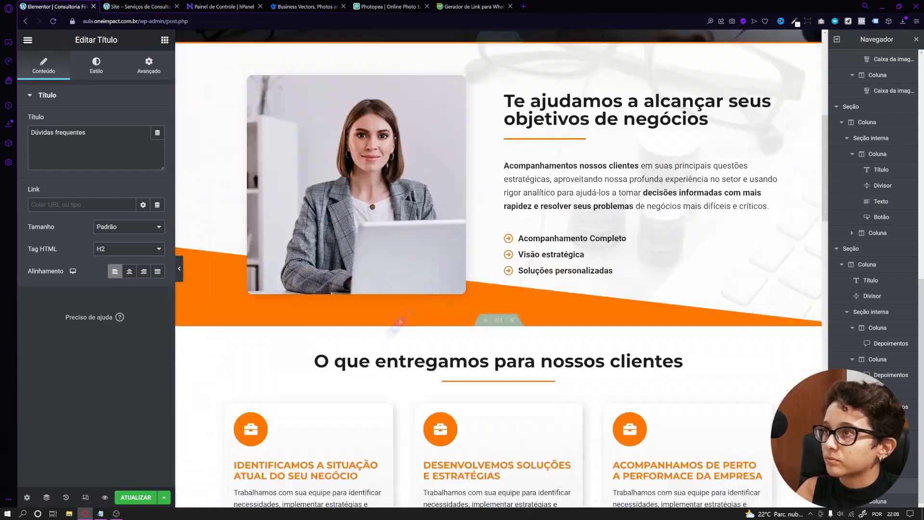
{"action": "scroll", "coordinate": [401, 322], "scroll_direction": "up", "scroll_amount": 3}
{"action": "right_click", "coordinate": [531, 295]}
{"action": "left_click", "coordinate": [558, 347]}
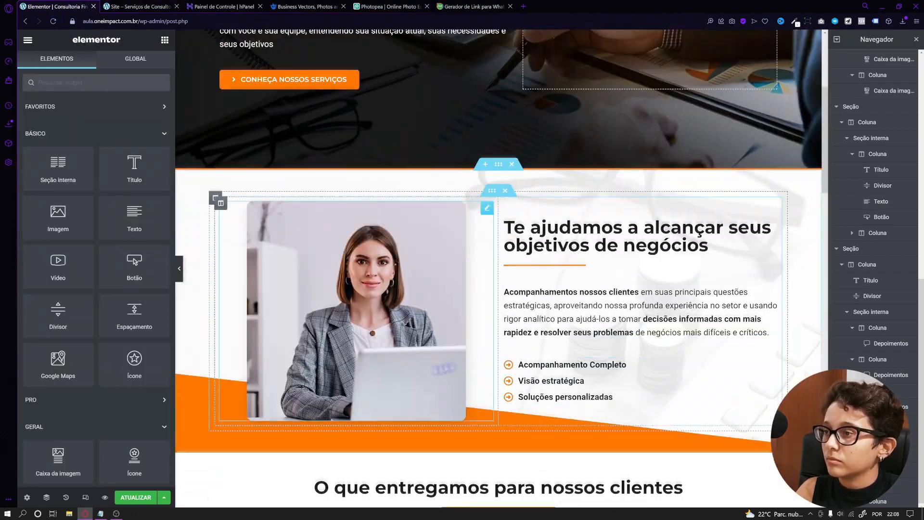
{"action": "scroll", "coordinate": [413, 375], "scroll_direction": "down", "scroll_amount": 10}
{"action": "scroll", "coordinate": [413, 374], "scroll_direction": "down", "scroll_amount": 15}
{"action": "right_click", "coordinate": [308, 243]}
{"action": "left_click", "coordinate": [330, 300]}
Step: Copy the orange divider from the contact section and paste it between the "Dúvidas frequentes" heading and its paragraph
{"action": "scroll", "coordinate": [283, 180], "scroll_direction": "up", "scroll_amount": 6}
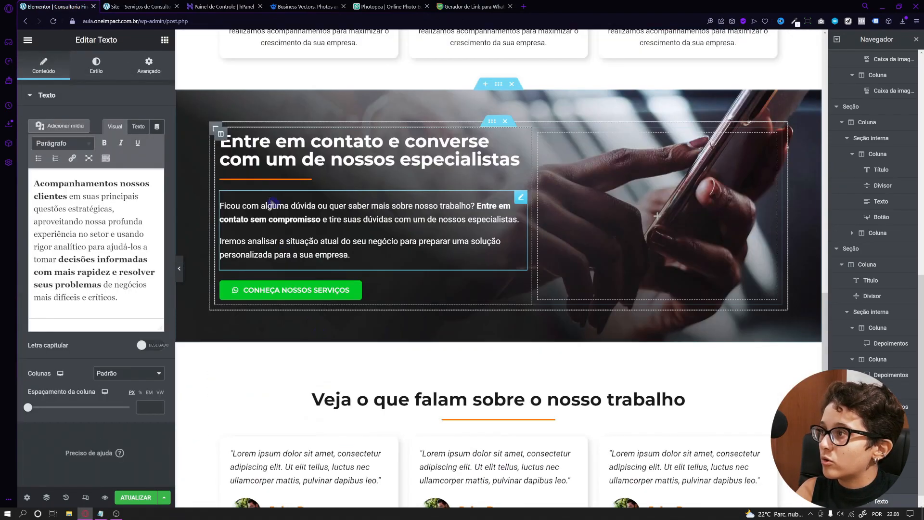
{"action": "right_click", "coordinate": [283, 180]}
{"action": "right_click", "coordinate": [275, 180]}
{"action": "left_click", "coordinate": [310, 225]}
{"action": "scroll", "coordinate": [318, 282], "scroll_direction": "down", "scroll_amount": 8}
{"action": "right_click", "coordinate": [318, 282]}
{"action": "left_click", "coordinate": [336, 336]}
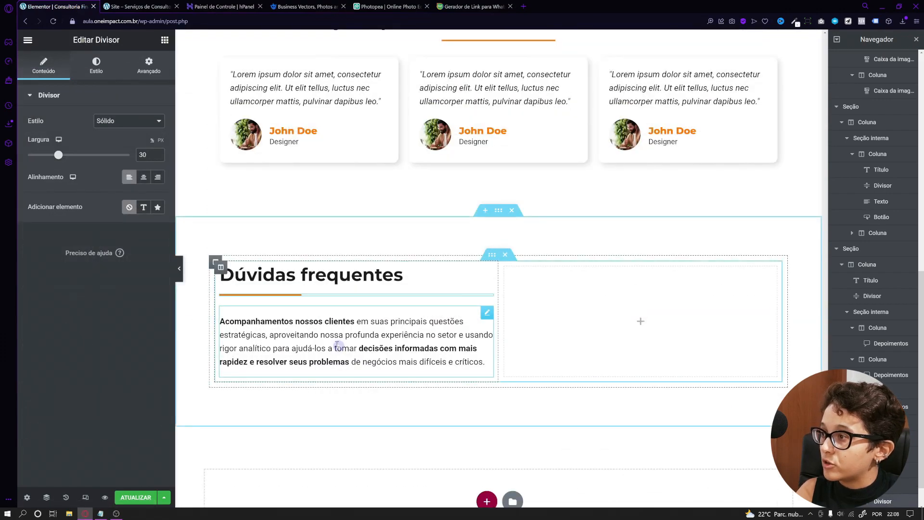
Step: Copy the green "Conheça nossos serviços" button from the contact section and paste it below the paragraph in the first column
{"action": "scroll", "coordinate": [331, 332], "scroll_direction": "up", "scroll_amount": 3}
{"action": "right_click", "coordinate": [255, 87]}
{"action": "left_click", "coordinate": [269, 127]}
{"action": "scroll", "coordinate": [288, 241], "scroll_direction": "down", "scroll_amount": 5}
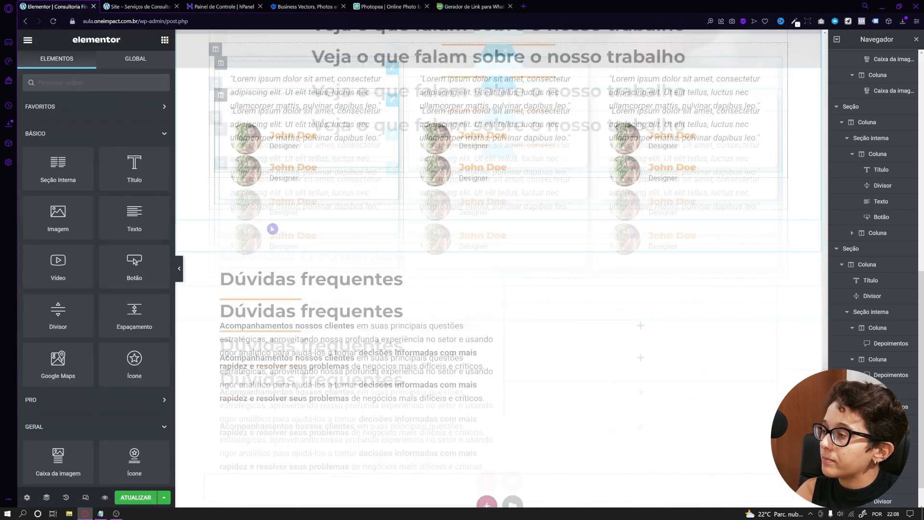
{"action": "right_click", "coordinate": [287, 296]}
{"action": "left_click", "coordinate": [308, 363]}
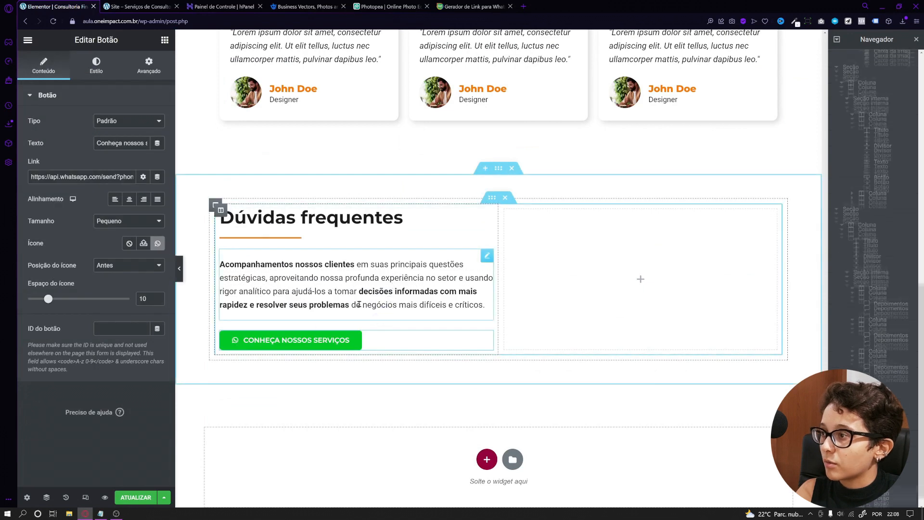
Step: Replace the paragraph with the reference site's "Ficou com alguma dúvida" text and correct the misspelled "páigna" to "página"
{"action": "left_click", "coordinate": [137, 6]}
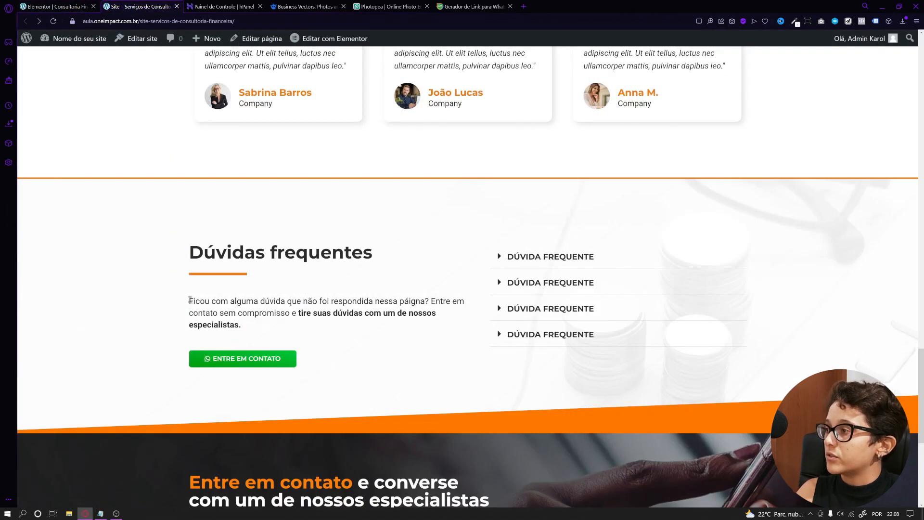
{"action": "left_click_drag", "start_coordinate": [190, 299], "coordinate": [240, 326]}
{"action": "key", "text": "ctrl+c"}
{"action": "left_click", "coordinate": [327, 282]}
{"action": "left_click", "coordinate": [52, 6]}
{"action": "left_click", "coordinate": [328, 269]}
{"action": "triple_click", "coordinate": [73, 207]}
{"action": "right_click", "coordinate": [73, 207]}
{"action": "left_click", "coordinate": [118, 260]}
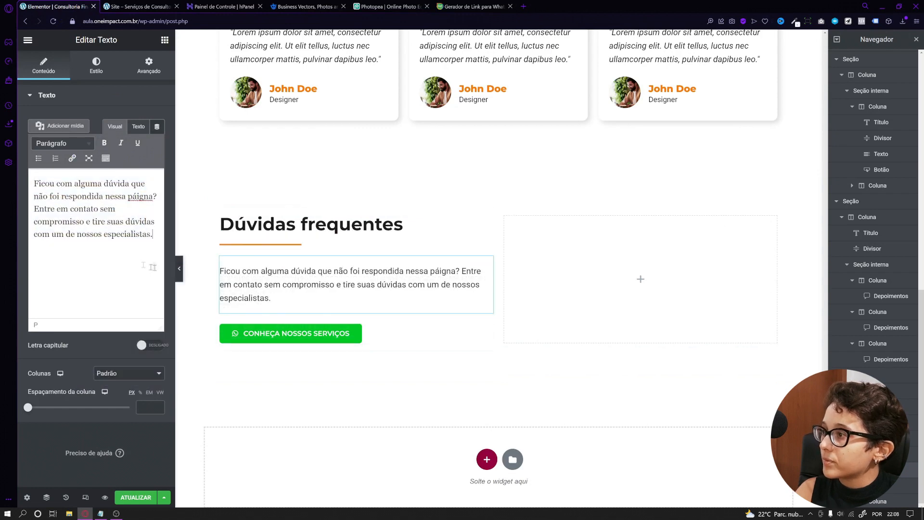
{"action": "right_click", "coordinate": [141, 197]}
{"action": "left_click", "coordinate": [151, 202]}
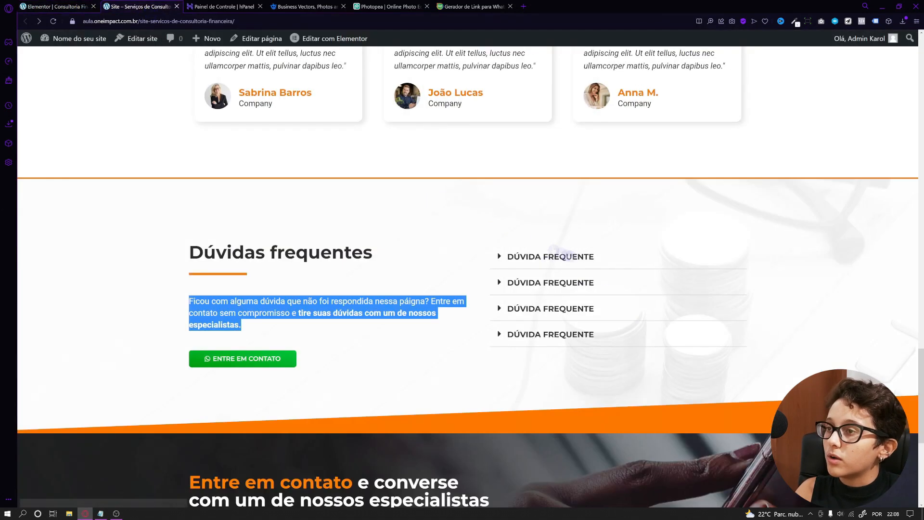
Step: Expand and collapse the "Dúvida frequente" items on the reference site to examine how the question list behaves
{"action": "left_click", "coordinate": [555, 263]}
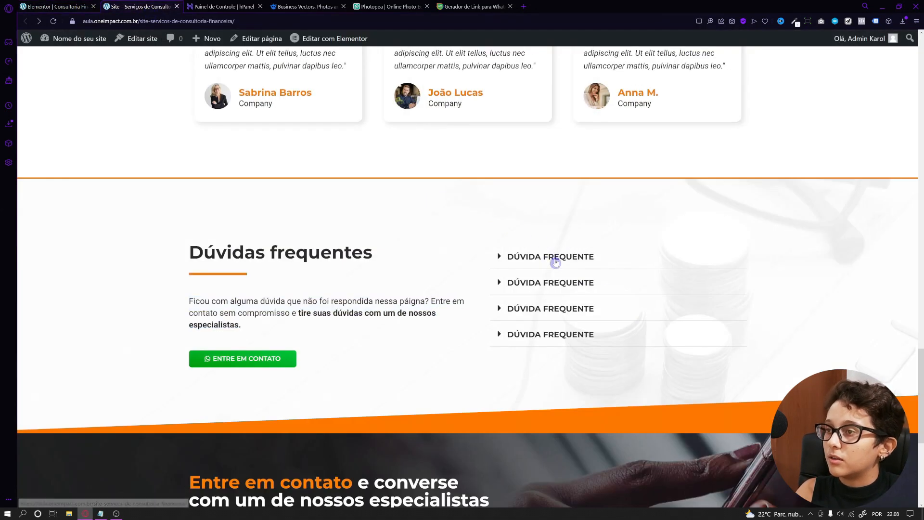
{"action": "left_click", "coordinate": [556, 262]}
{"action": "left_click", "coordinate": [556, 298]}
{"action": "left_click", "coordinate": [555, 355]}
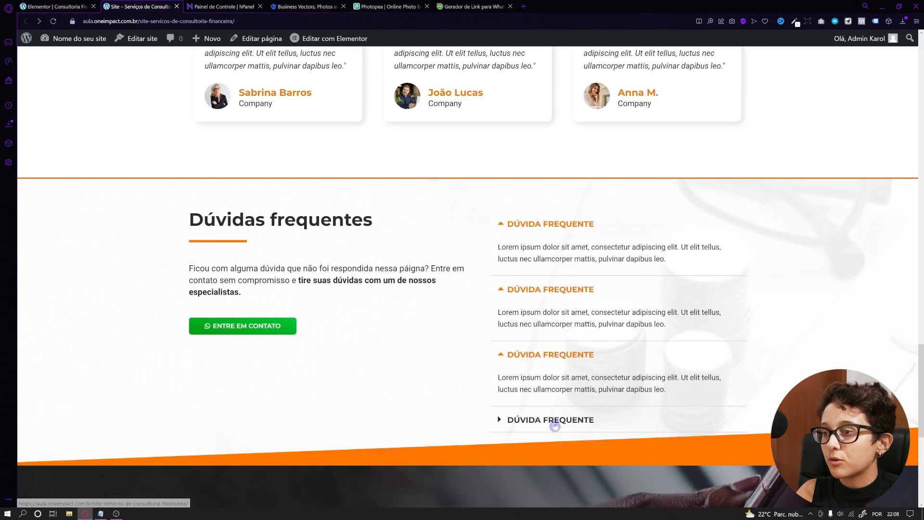
{"action": "left_click", "coordinate": [555, 426]}
{"action": "left_click", "coordinate": [557, 226]}
{"action": "left_click", "coordinate": [546, 254]}
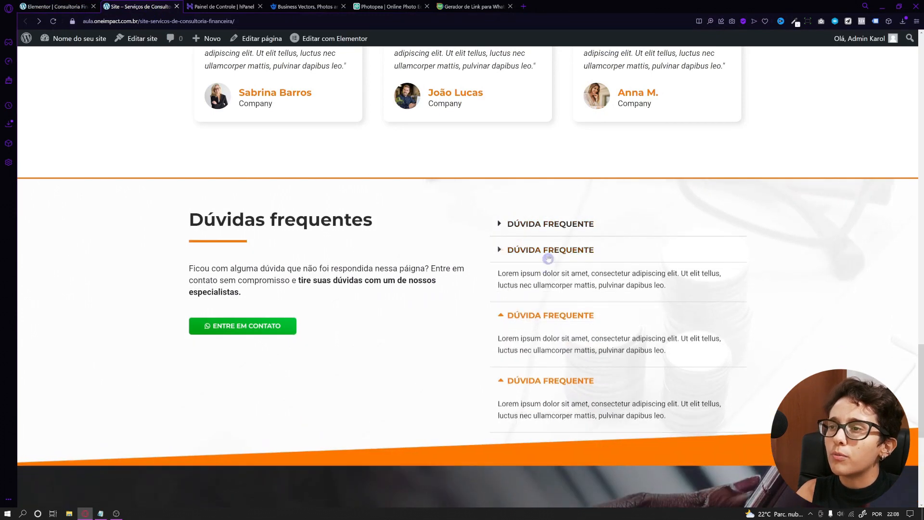
{"action": "left_click", "coordinate": [548, 289]}
{"action": "left_click", "coordinate": [548, 326]}
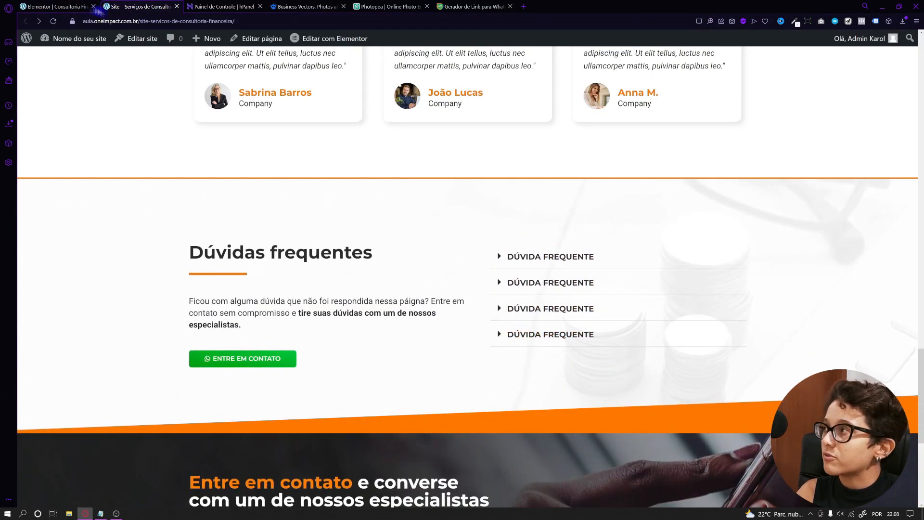
Step: Return to the page editor and add an Acordeão widget to the empty second column beside "Dúvidas frequentes"
{"action": "left_click", "coordinate": [57, 6]}
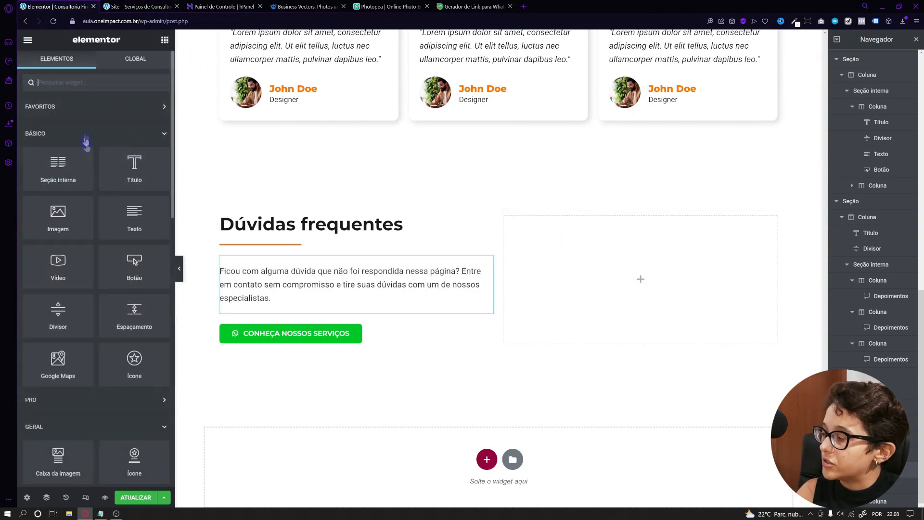
{"action": "scroll", "coordinate": [112, 311], "scroll_direction": "down", "scroll_amount": 5}
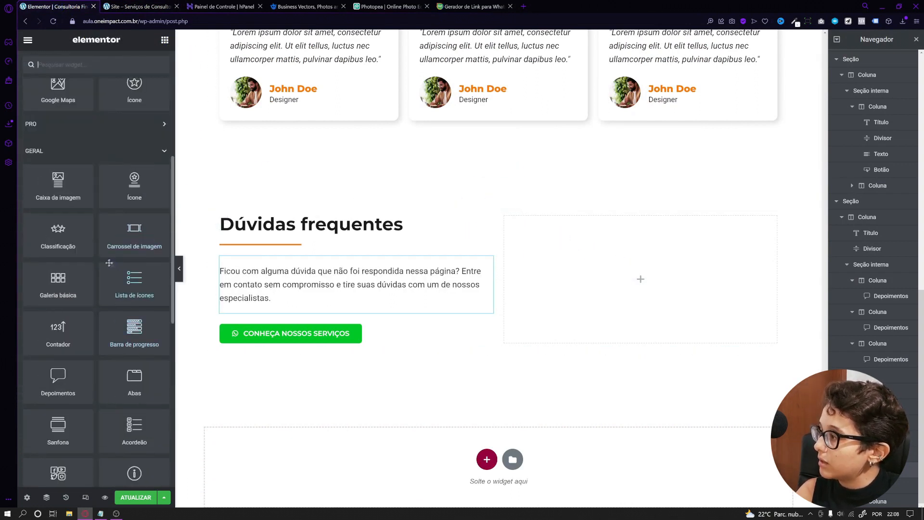
{"action": "scroll", "coordinate": [75, 371], "scroll_direction": "down", "scroll_amount": 2}
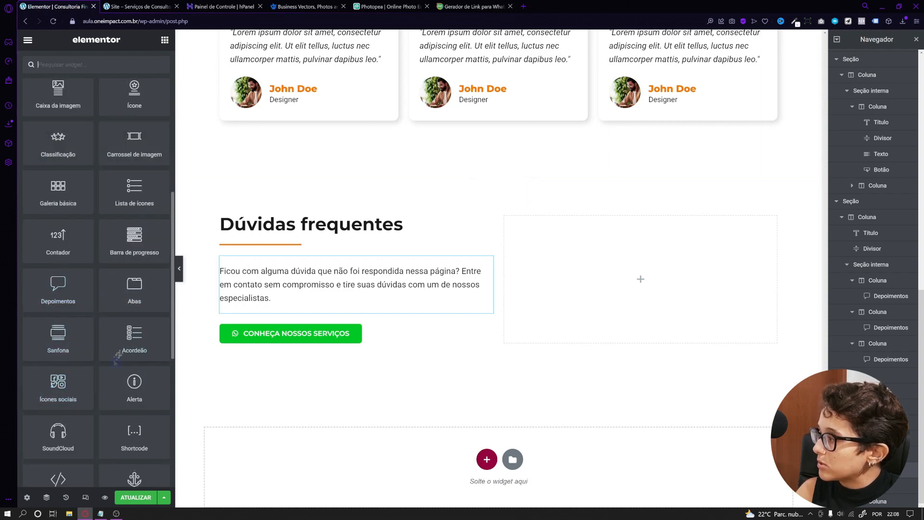
{"action": "left_click_drag", "start_coordinate": [134, 342], "coordinate": [596, 308]}
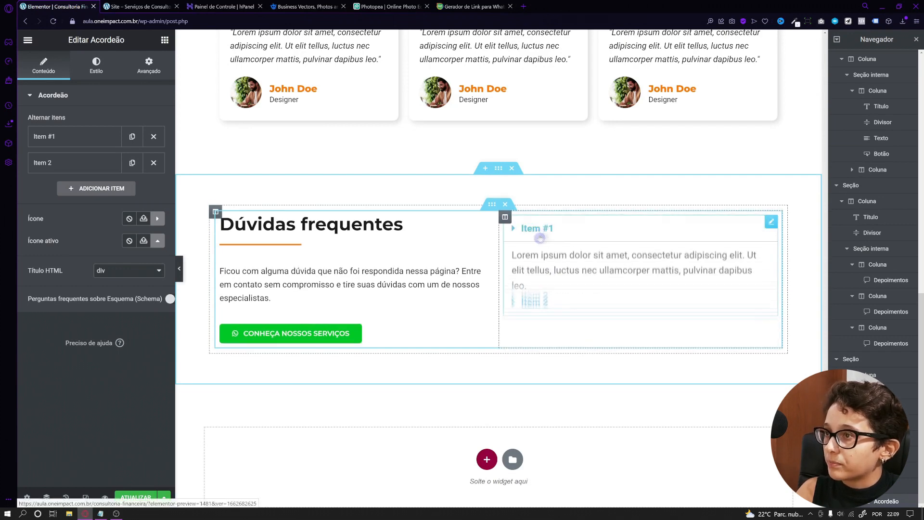
Step: Rename the accordion's first item "Dúvida Frequente" and keep its placeholder description
{"action": "left_click", "coordinate": [44, 137]}
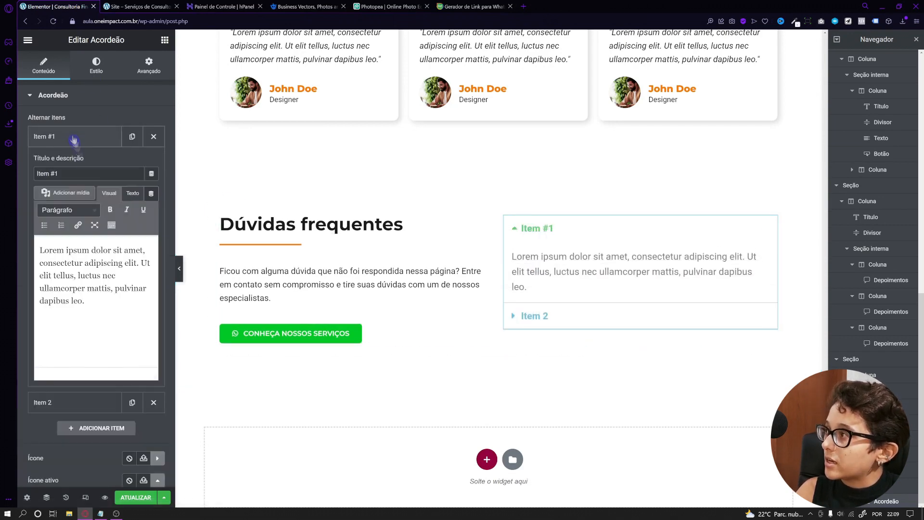
{"action": "type", "text": "Dúvida"}
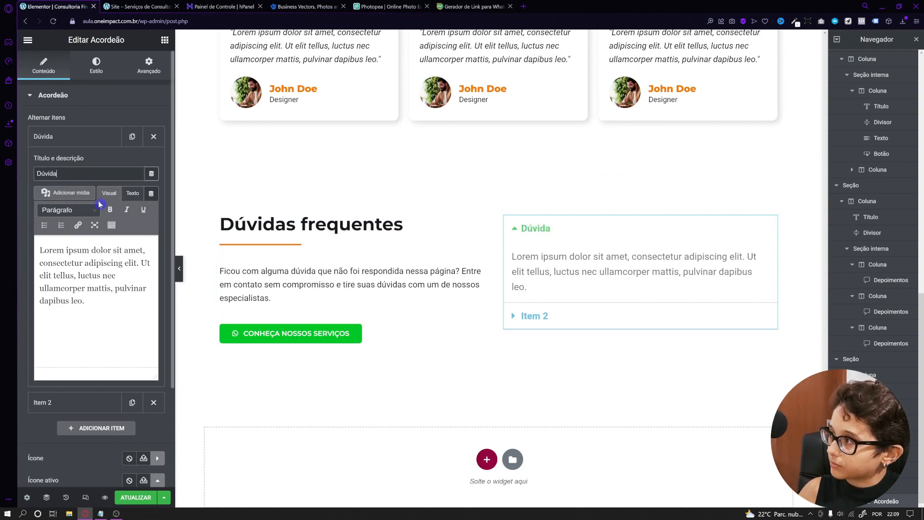
{"action": "type", "text": " Frequente"}
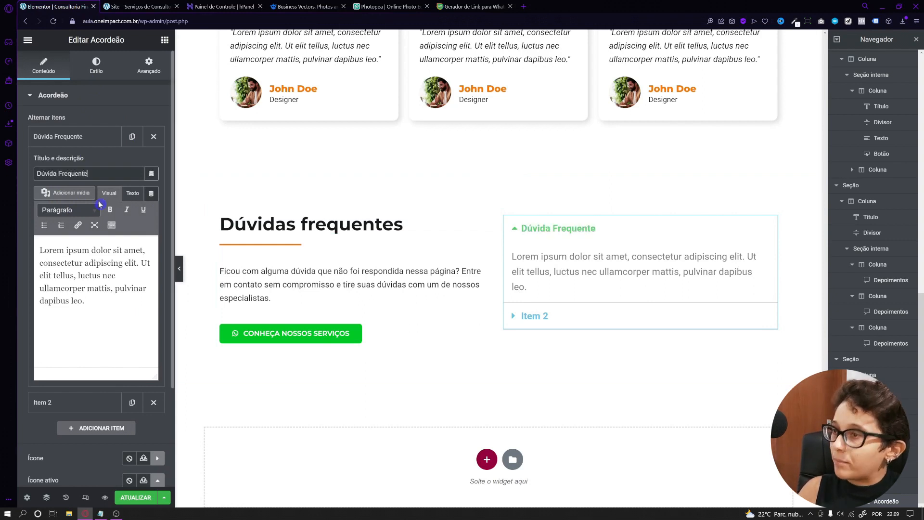
{"action": "left_click_drag", "start_coordinate": [102, 304], "coordinate": [38, 243]}
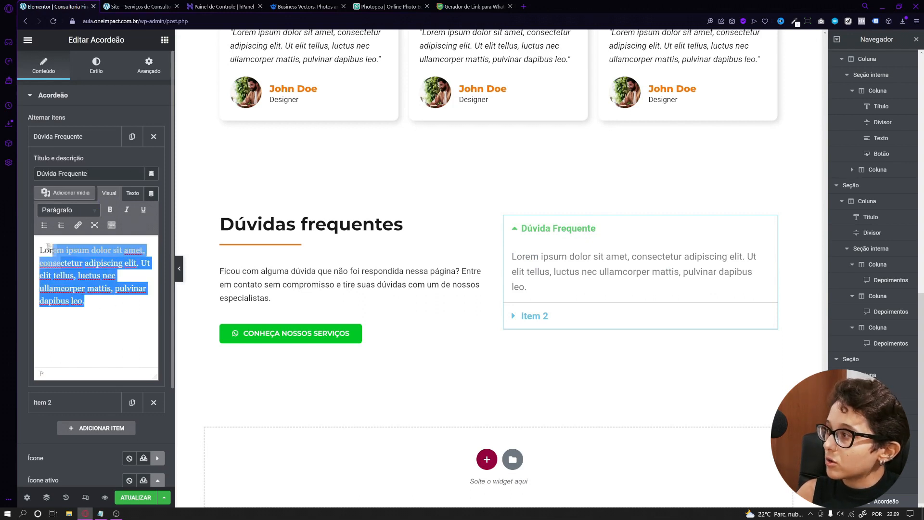
{"action": "left_click", "coordinate": [80, 141]}
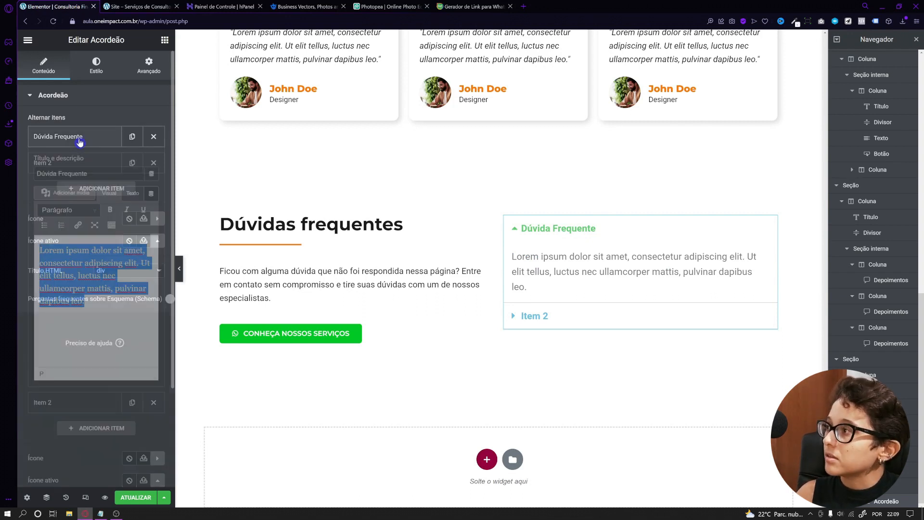
Step: Delete "Item 2" and duplicate the "Dúvida Frequente" item three times to make four identical questions
{"action": "left_click", "coordinate": [154, 162]}
{"action": "left_click", "coordinate": [132, 137]}
{"action": "left_click", "coordinate": [131, 163]}
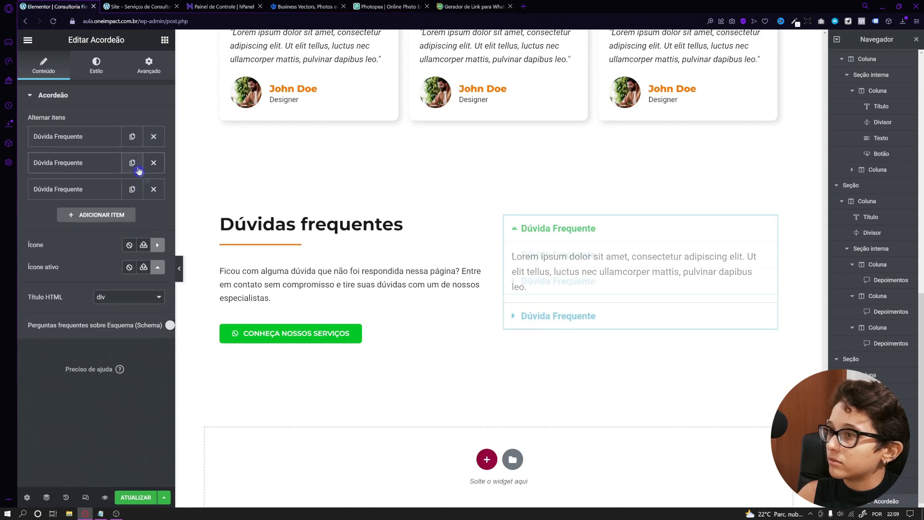
{"action": "left_click", "coordinate": [132, 189]}
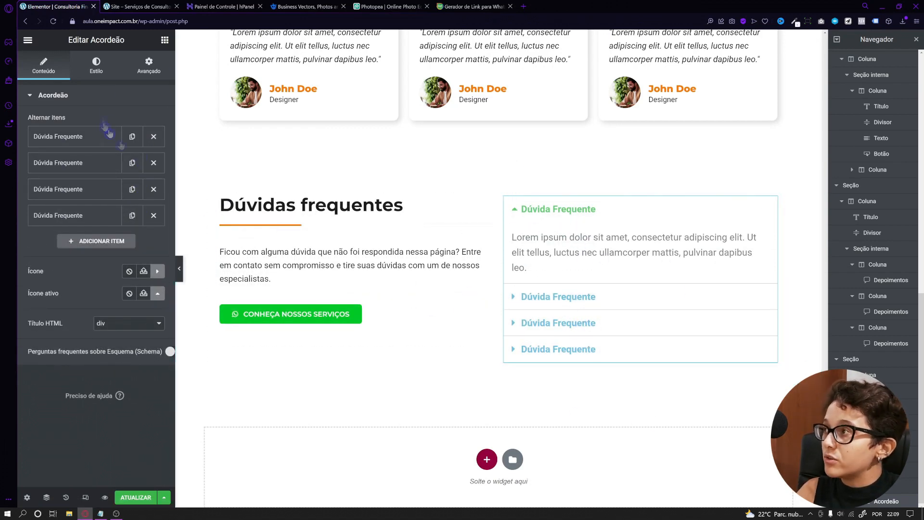
Step: Set the accordion titles' font family to Montserrat
{"action": "left_click", "coordinate": [100, 65]}
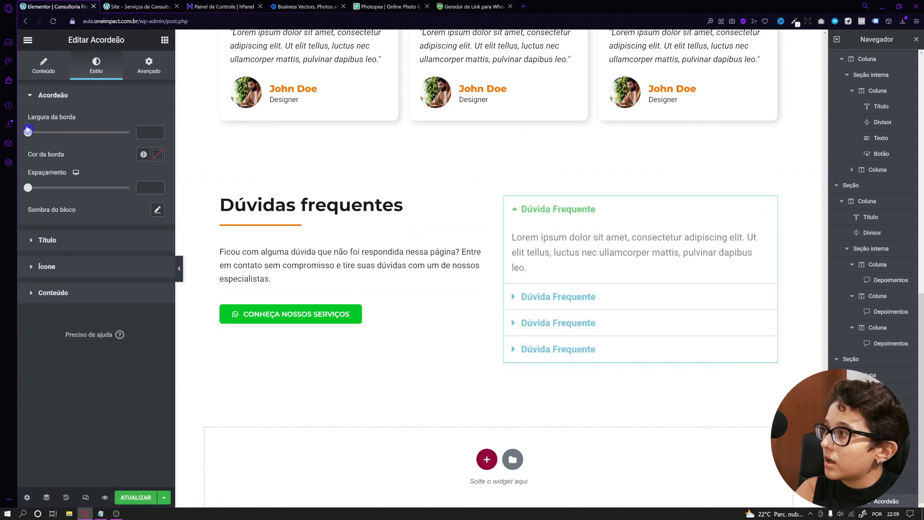
{"action": "left_click", "coordinate": [47, 241]}
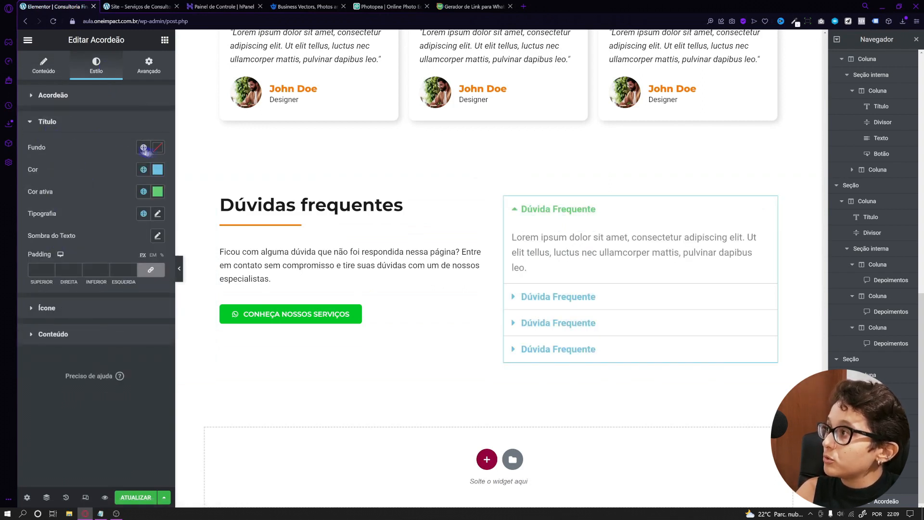
{"action": "left_click", "coordinate": [158, 215]}
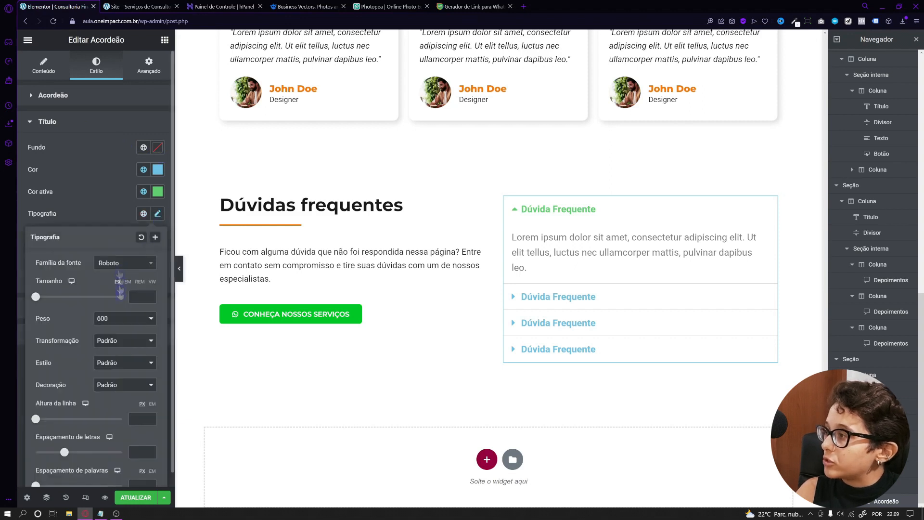
{"action": "left_click", "coordinate": [121, 263]}
{"action": "type", "text": "mont"}
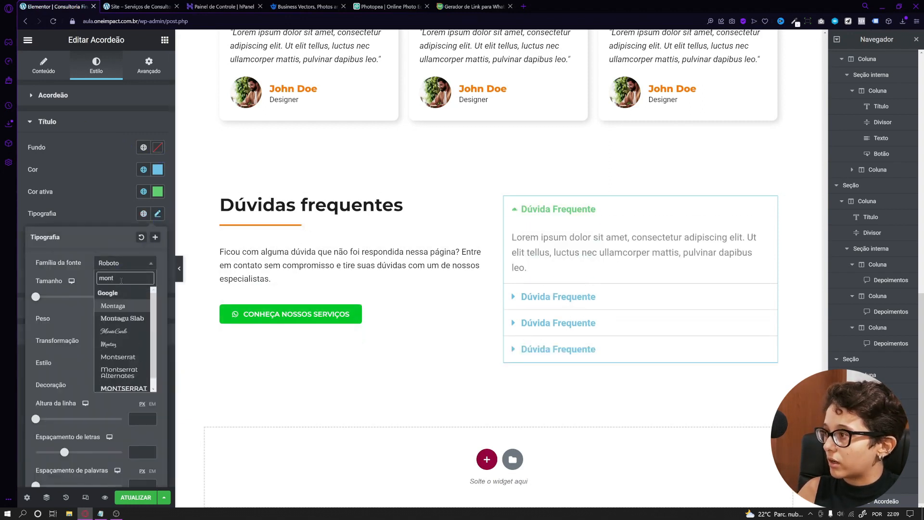
{"action": "type", "text": "s"}
{"action": "key", "text": "Down"}
{"action": "key", "text": "Up"}
{"action": "key", "text": "Return"}
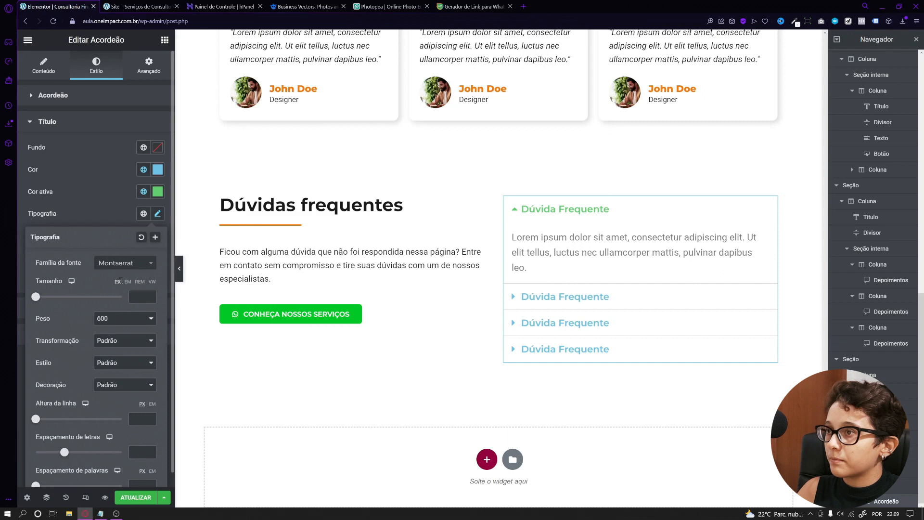
Step: Set the accordion titles' font size to 18 px and weight to 700
{"action": "left_click", "coordinate": [137, 300]}
{"action": "type", "text": "18"}
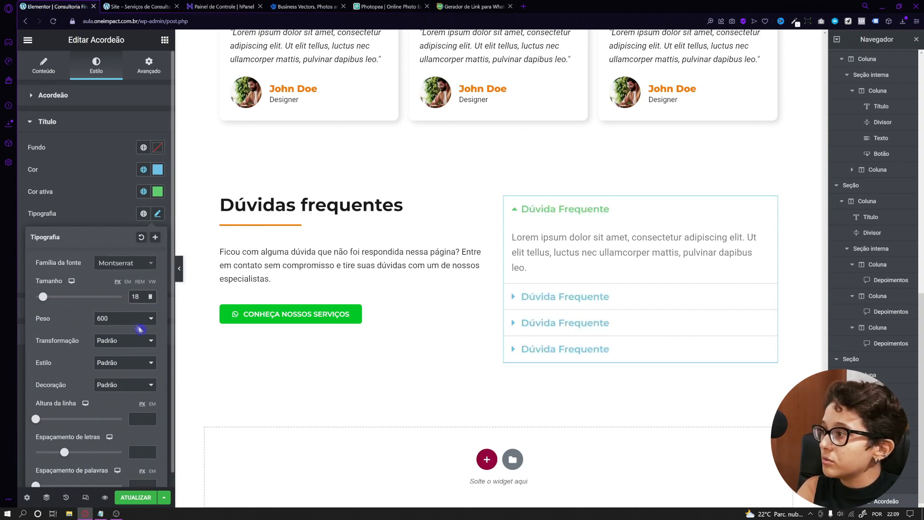
{"action": "left_click", "coordinate": [140, 325]}
{"action": "left_click", "coordinate": [106, 377]}
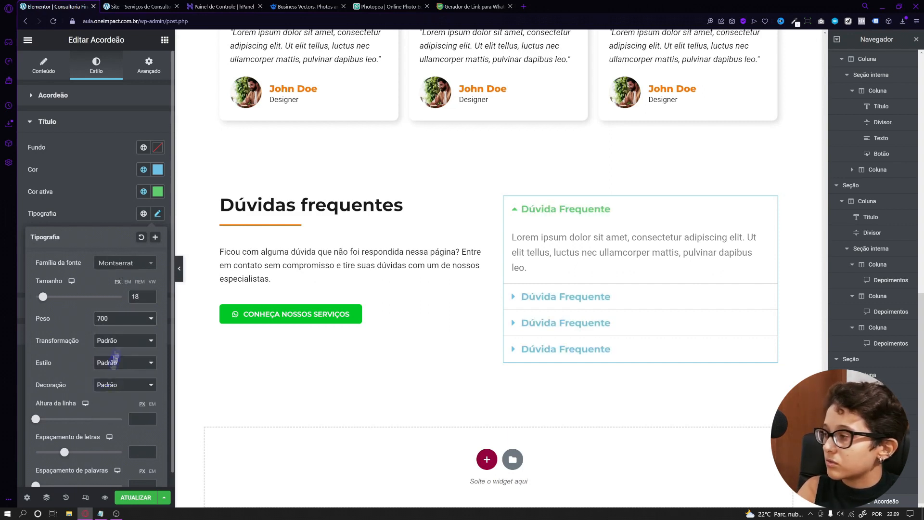
{"action": "left_click", "coordinate": [158, 213]}
Step: Set the accordion title colour to the near-black sampled from the "Dúvidas frequentes" heading
{"action": "left_click", "coordinate": [157, 170]}
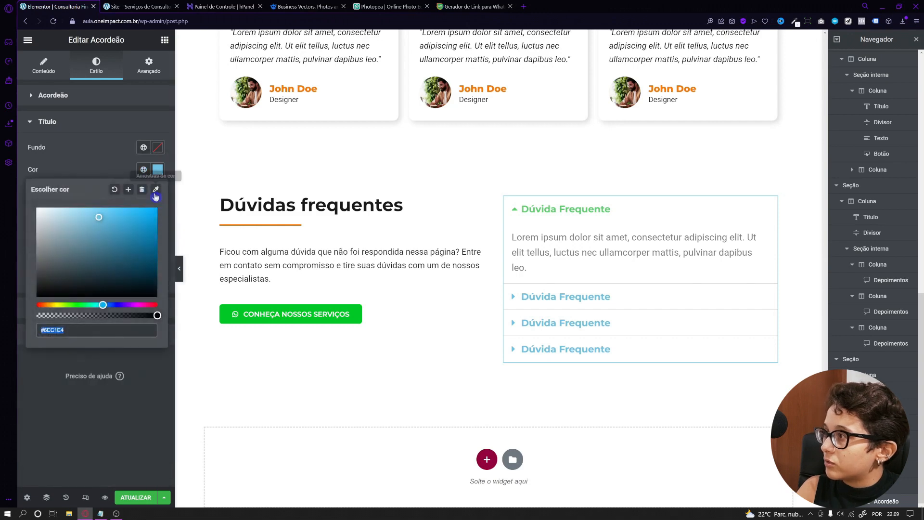
{"action": "scroll", "coordinate": [337, 241], "scroll_direction": "up", "scroll_amount": 3}
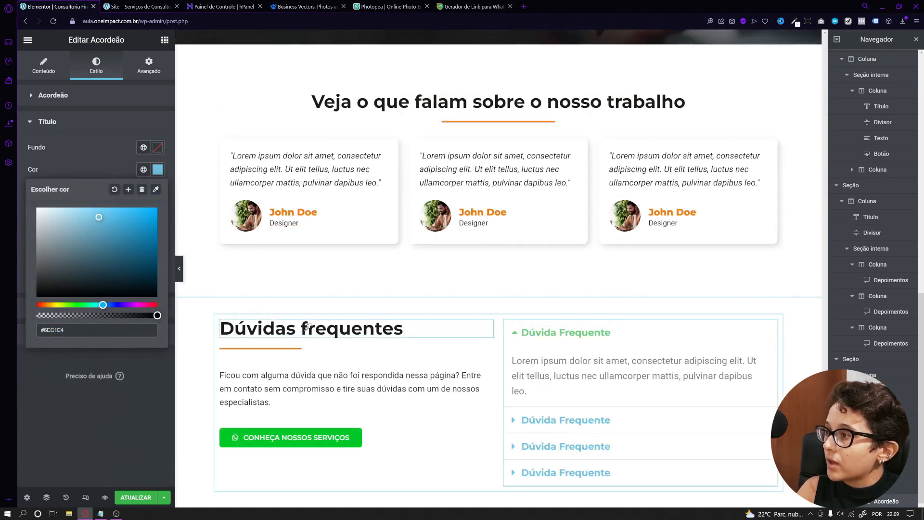
{"action": "left_click", "coordinate": [320, 333]}
{"action": "scroll", "coordinate": [337, 289], "scroll_direction": "down", "scroll_amount": 3}
{"action": "left_click", "coordinate": [126, 172]}
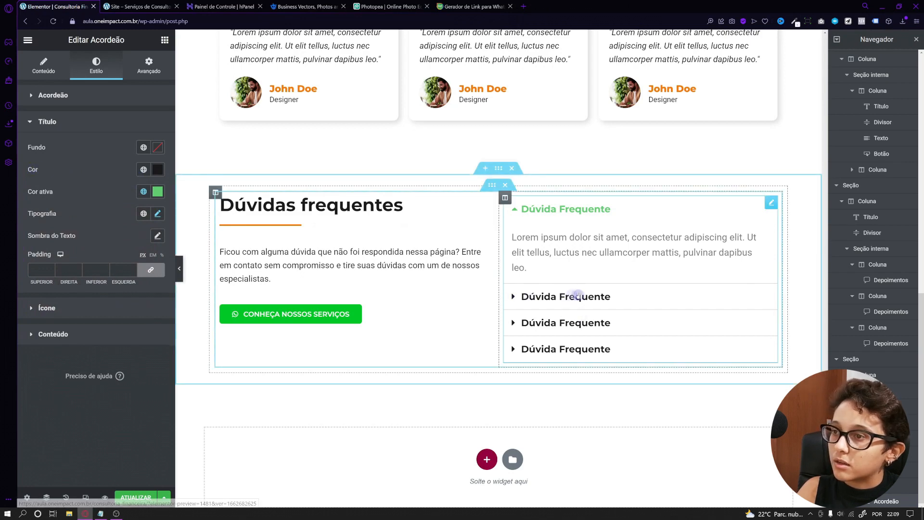
Step: Preview the accordion items open and closed, and set the active title colour to orange #FF7800 sampled from the page
{"action": "left_click", "coordinate": [563, 296]}
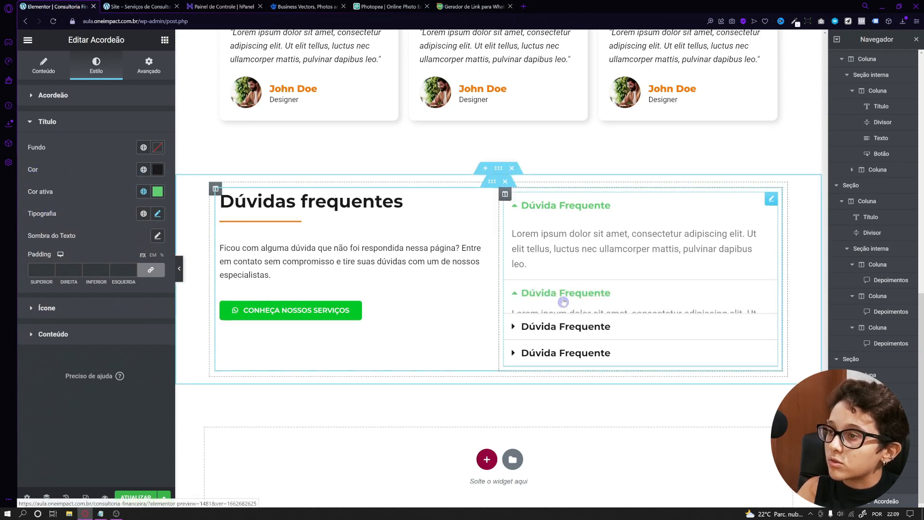
{"action": "left_click", "coordinate": [565, 378]}
{"action": "left_click", "coordinate": [567, 377]}
{"action": "left_click", "coordinate": [561, 290]}
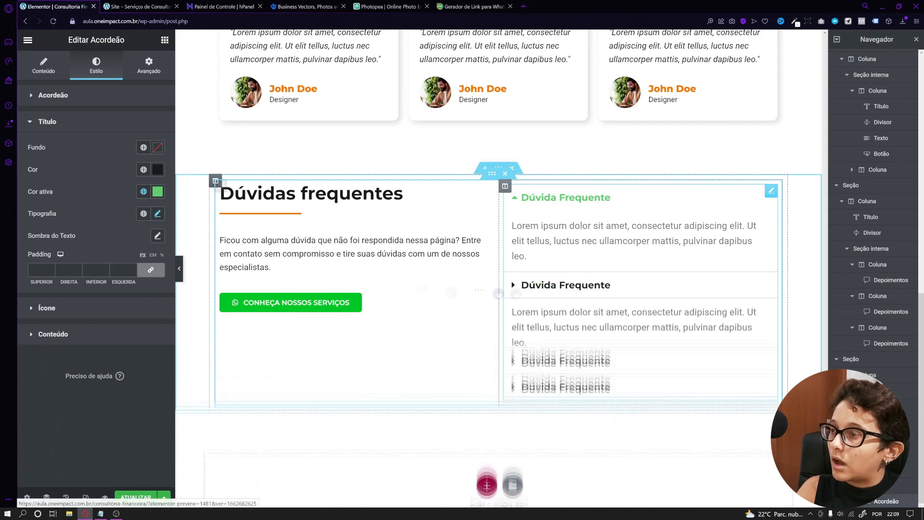
{"action": "left_click", "coordinate": [156, 192]}
{"action": "scroll", "coordinate": [275, 313], "scroll_direction": "up", "scroll_amount": 3}
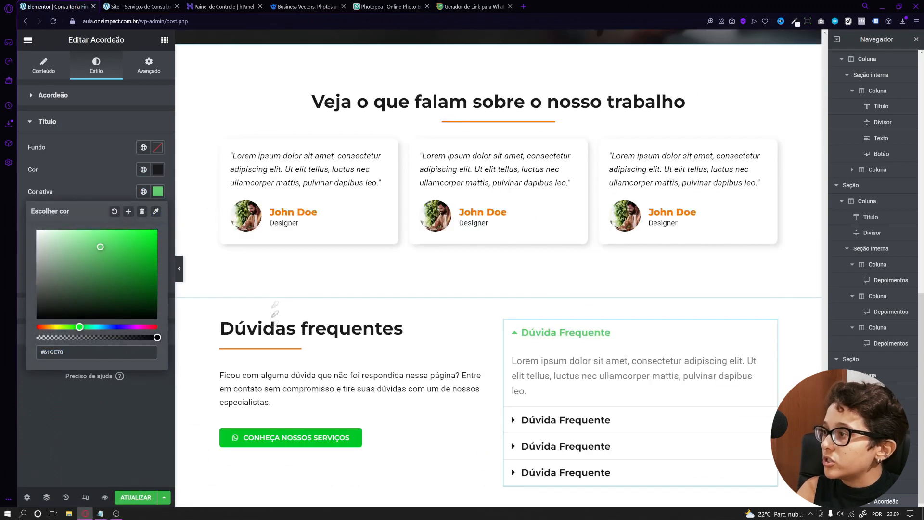
{"action": "left_click", "coordinate": [288, 359]}
{"action": "scroll", "coordinate": [288, 359], "scroll_direction": "down", "scroll_amount": 3}
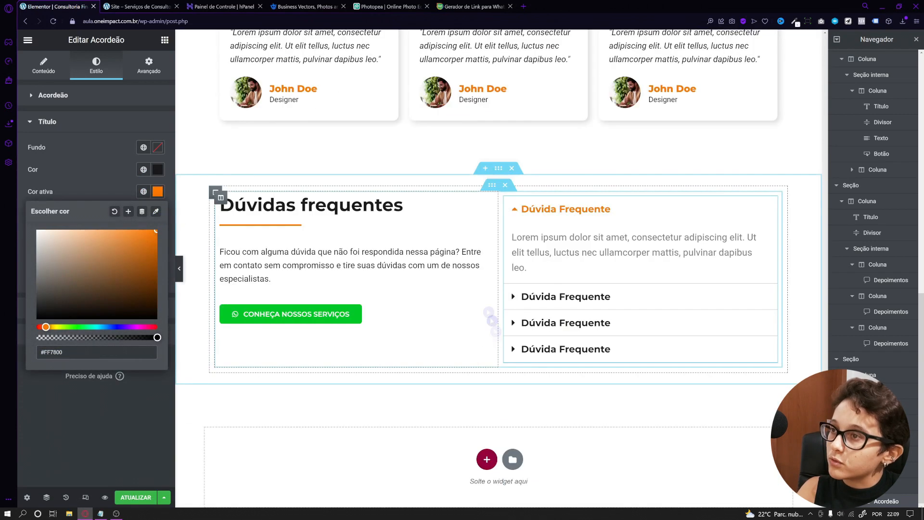
Step: Test the first accordion item's toggle and set the title padding to 15 px on all sides
{"action": "left_click", "coordinate": [532, 205]}
{"action": "left_click", "coordinate": [533, 207]}
{"action": "left_click", "coordinate": [557, 231]}
{"action": "left_click", "coordinate": [549, 212]}
{"action": "left_click", "coordinate": [551, 238]}
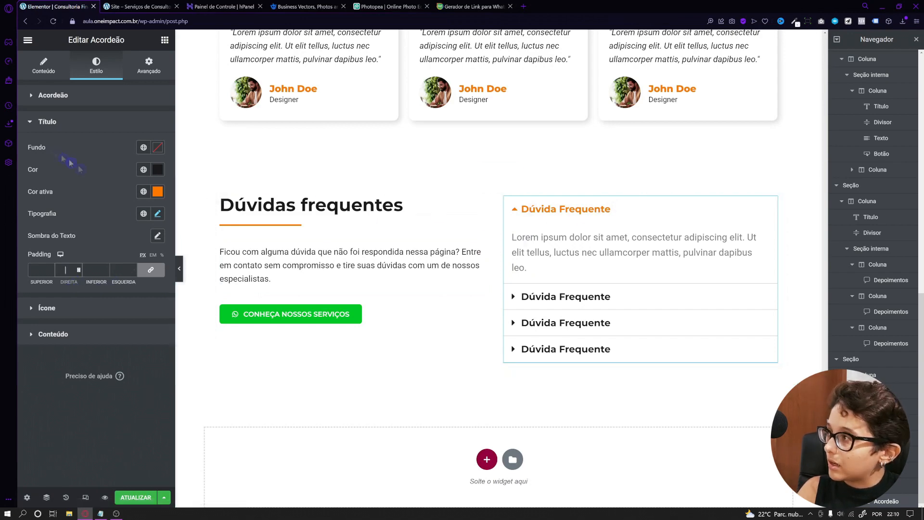
{"action": "type", "text": "20"}
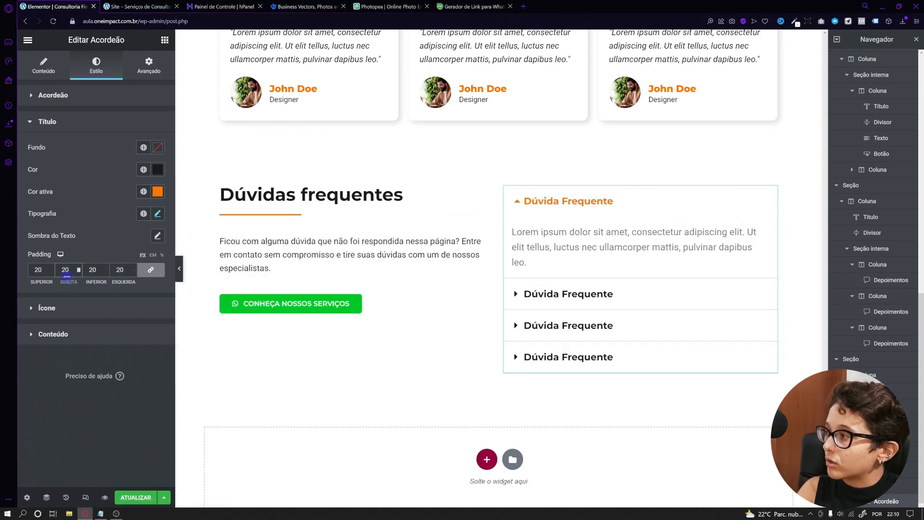
{"action": "type", "text": "15"}
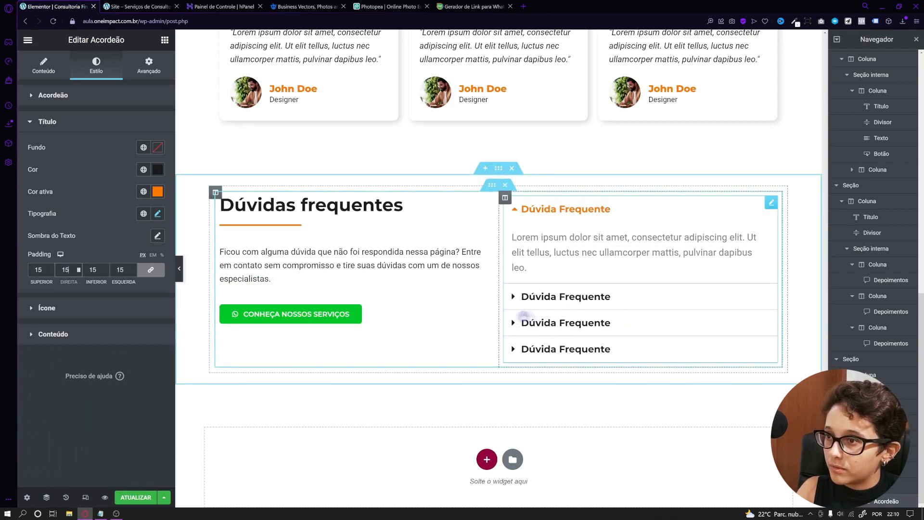
Step: Set both the normal and active colours of the accordion icons to the orange sampled from the page
{"action": "left_click", "coordinate": [58, 309]}
{"action": "left_click", "coordinate": [158, 196]}
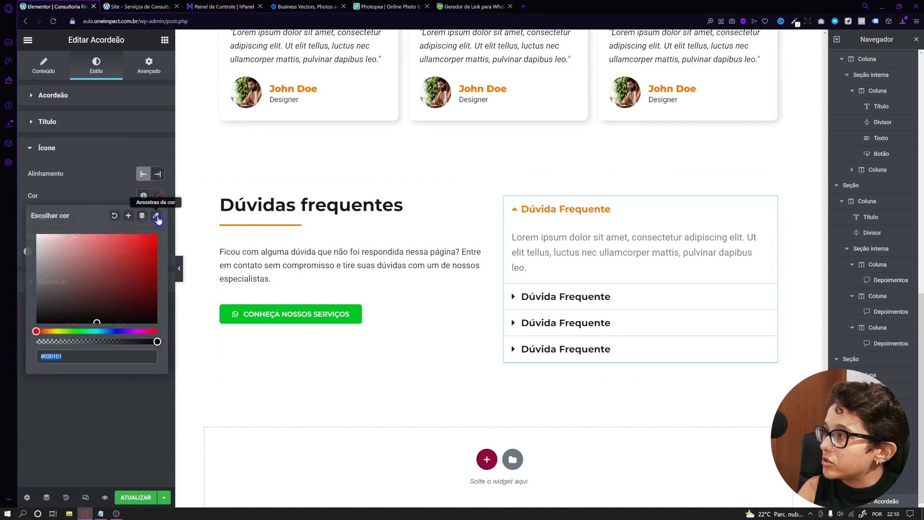
{"action": "left_click", "coordinate": [156, 216]}
{"action": "left_click", "coordinate": [553, 336]}
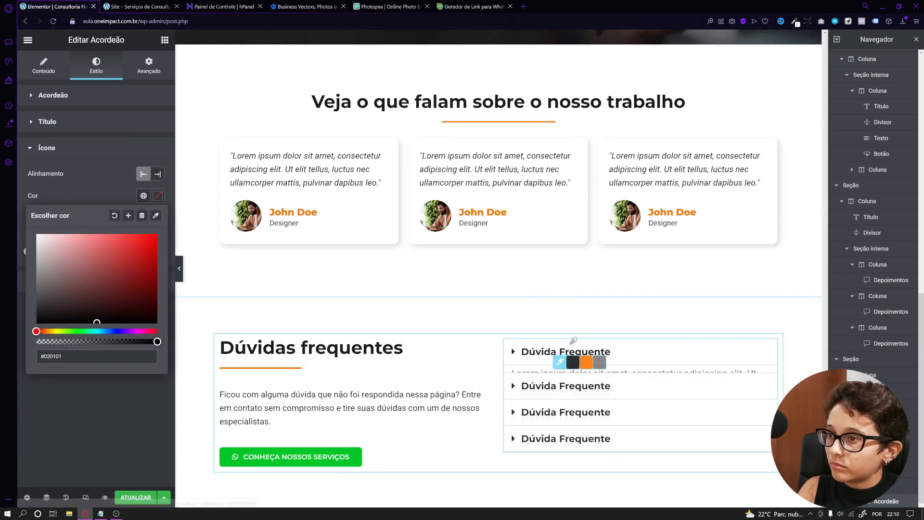
{"action": "left_click", "coordinate": [586, 362]}
{"action": "left_click", "coordinate": [158, 218]}
{"action": "left_click", "coordinate": [156, 237]}
{"action": "left_click", "coordinate": [597, 337]}
{"action": "left_click", "coordinate": [609, 363]}
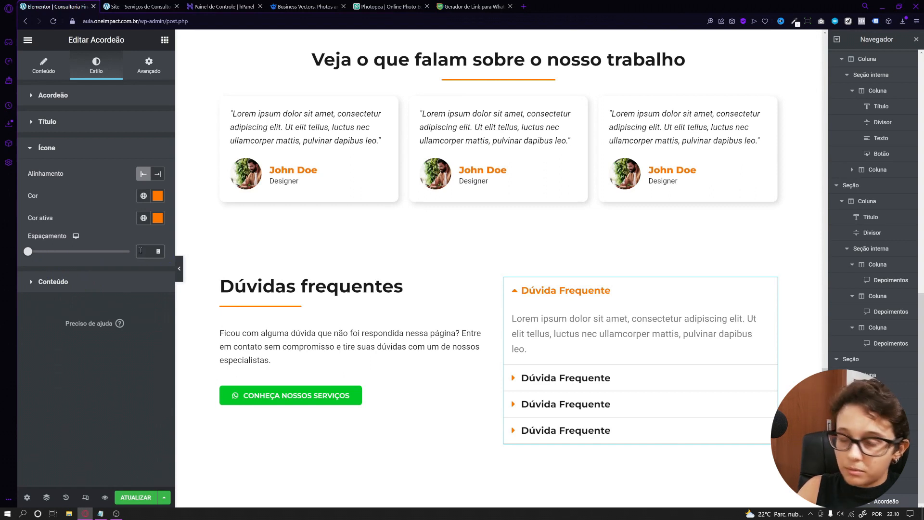
Step: Set the spacing between the accordion icons and titles to 5 px
{"action": "type", "text": "10"}
{"action": "left_click_drag", "start_coordinate": [145, 252], "coordinate": [114, 250]}
{"action": "type", "text": "5"}
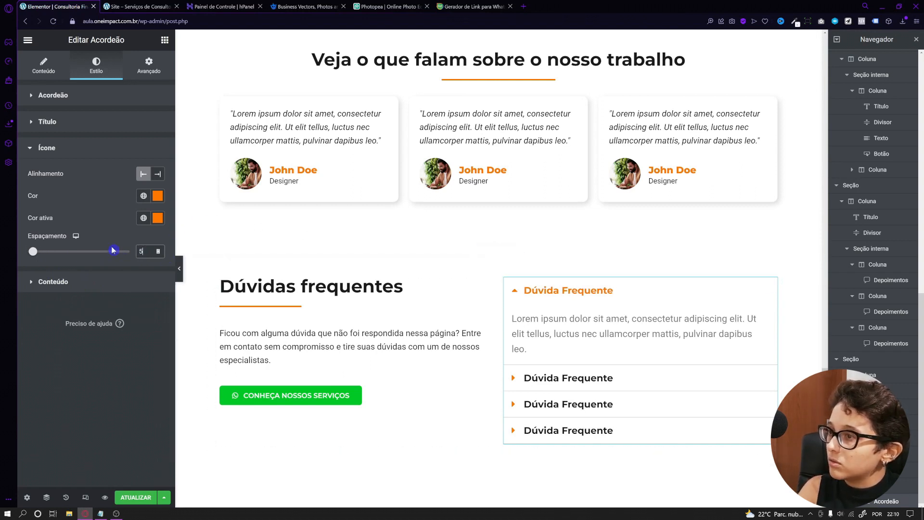
Step: Set the accordion content text to 15 px and change its colour from grey to near-black
{"action": "left_click", "coordinate": [91, 282]}
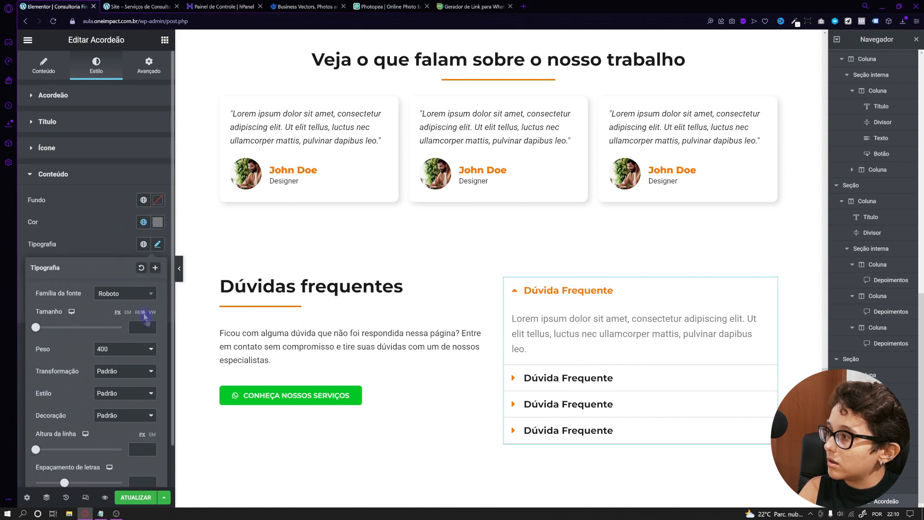
{"action": "type", "text": "16"}
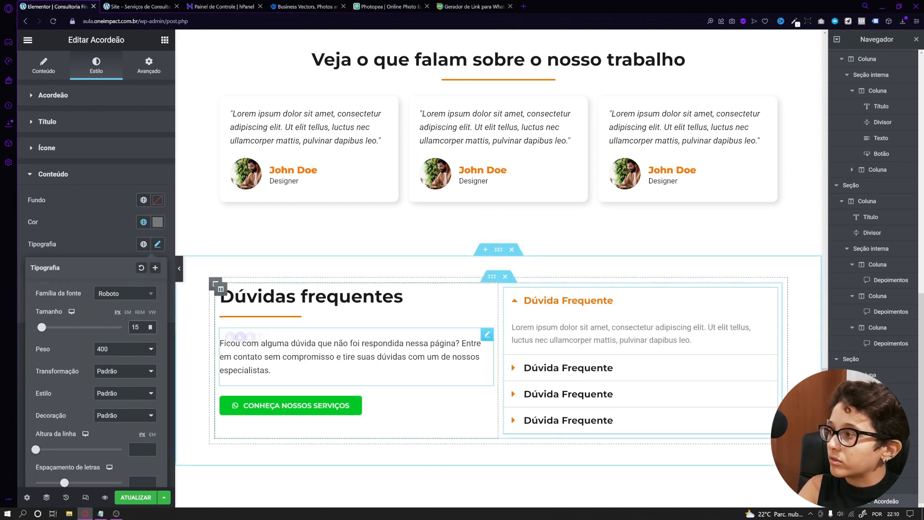
{"action": "left_click", "coordinate": [139, 236]}
{"action": "left_click", "coordinate": [157, 223]}
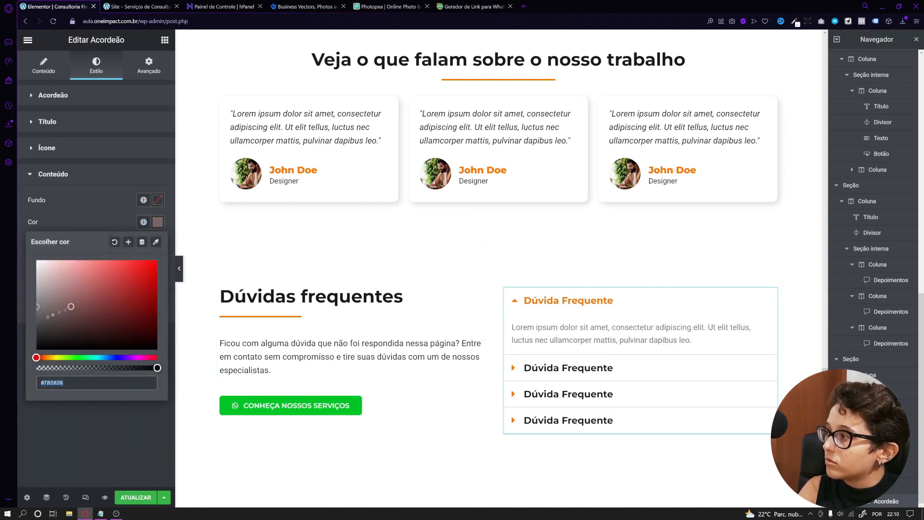
{"action": "left_click", "coordinate": [80, 219]}
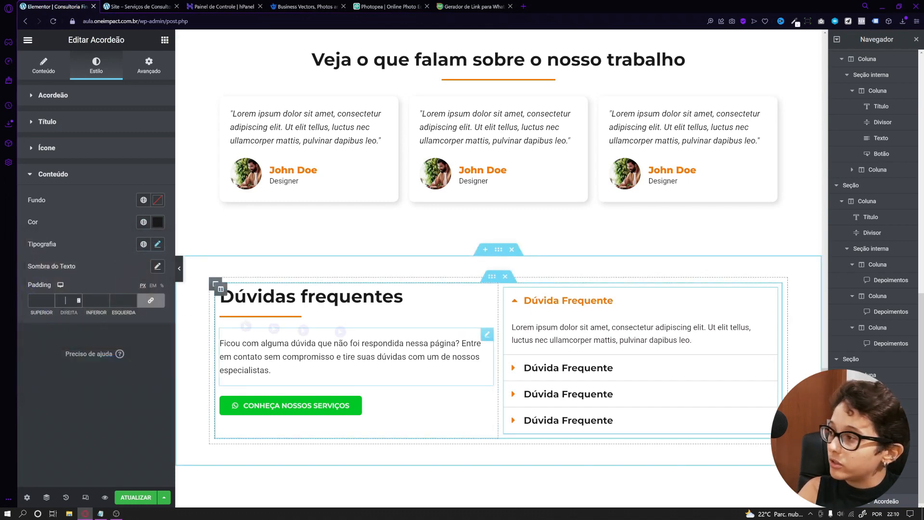
Step: Set the accordion content padding to 10 px at the top and 20 px on the other sides
{"action": "type", "text": "20"}
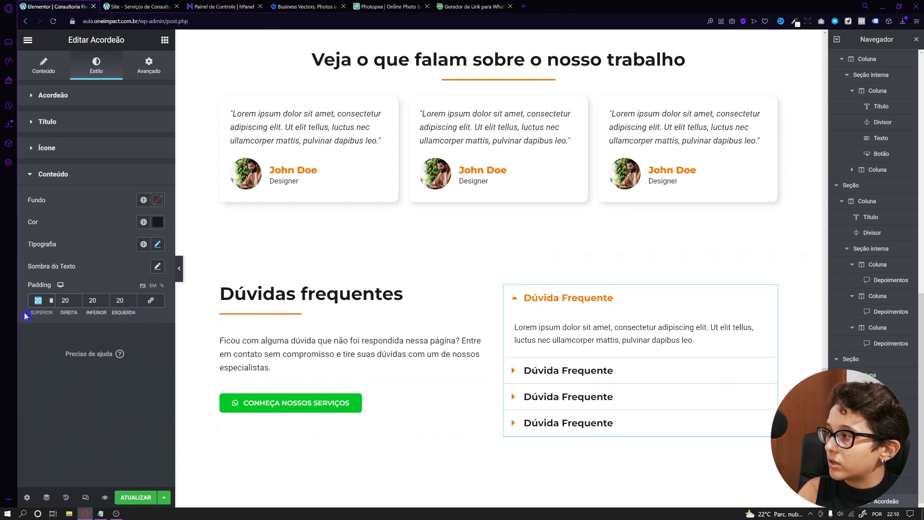
{"action": "type", "text": "0"}
{"action": "type", "text": "1"}
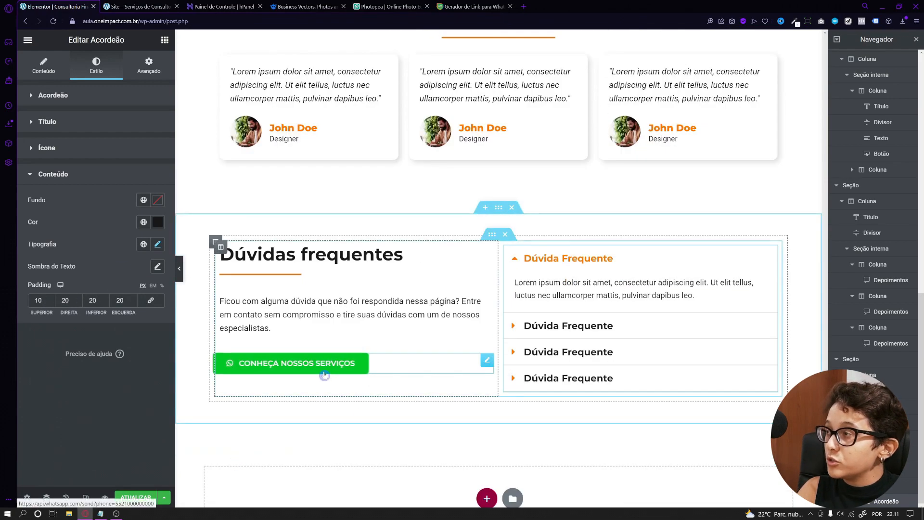
Step: Set the pale coins-and-glasses photo from the media library as the background image of the "Dúvidas frequentes" section, following the reference site
{"action": "left_click", "coordinate": [131, 7]}
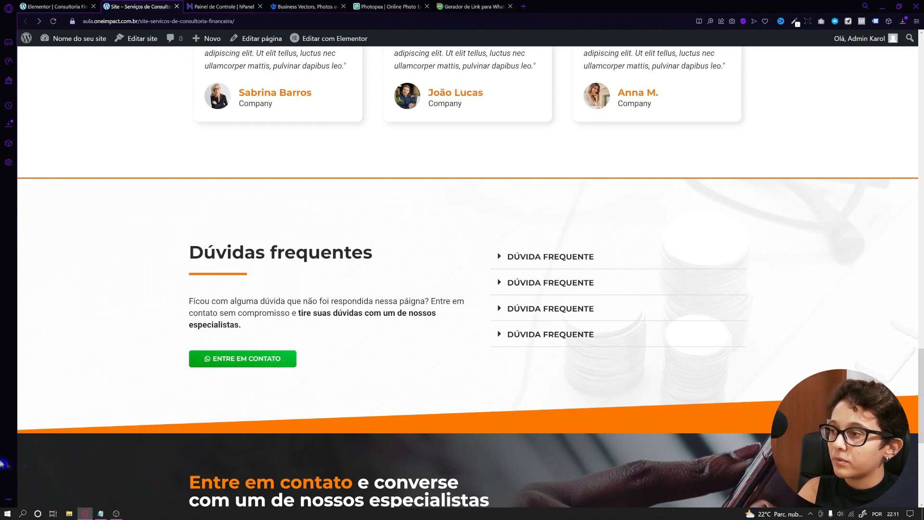
{"action": "left_click", "coordinate": [63, 7]}
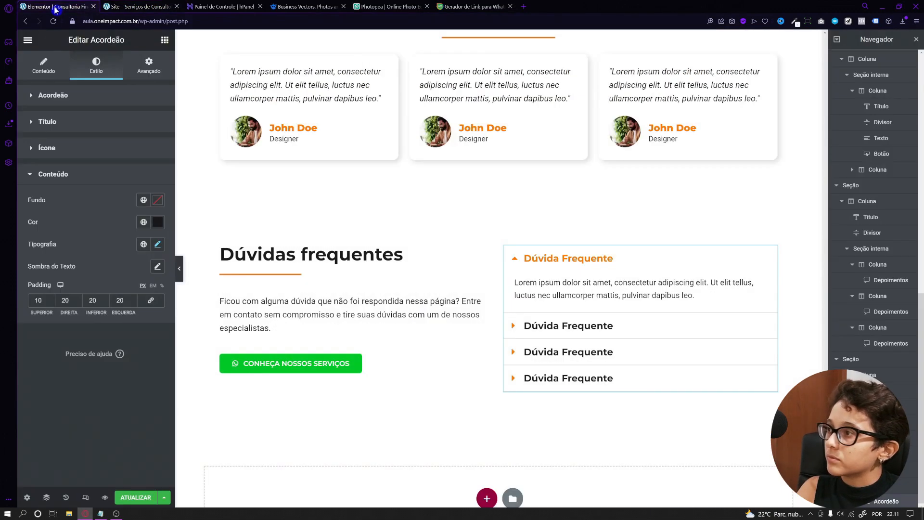
{"action": "left_click", "coordinate": [498, 207]}
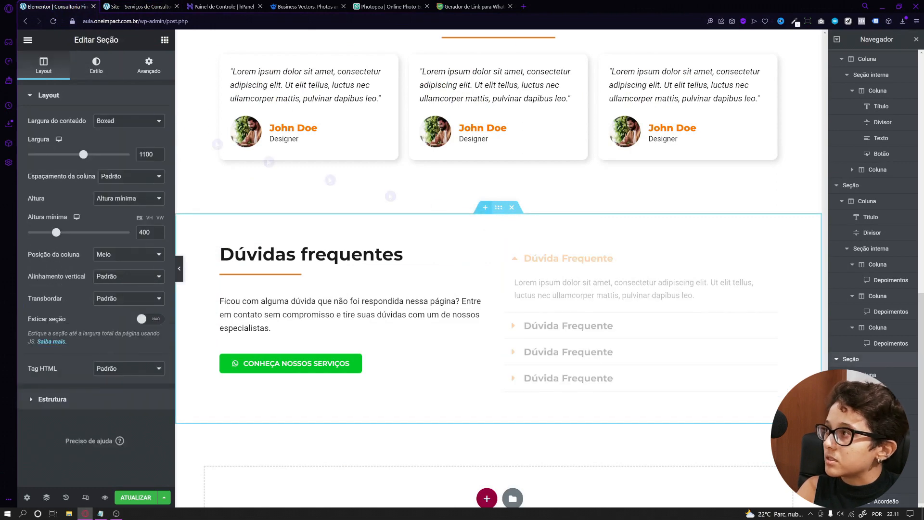
{"action": "left_click", "coordinate": [96, 65]}
{"action": "left_click", "coordinate": [116, 144]}
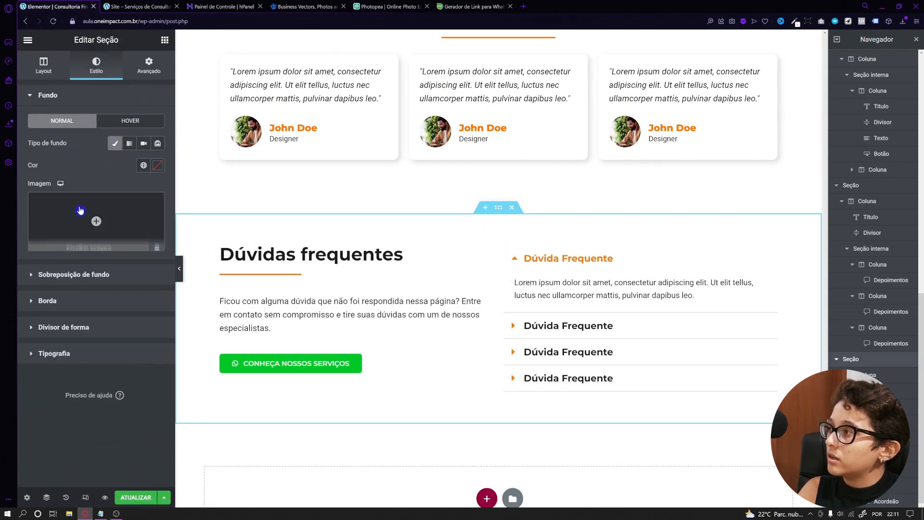
{"action": "left_click", "coordinate": [89, 212]}
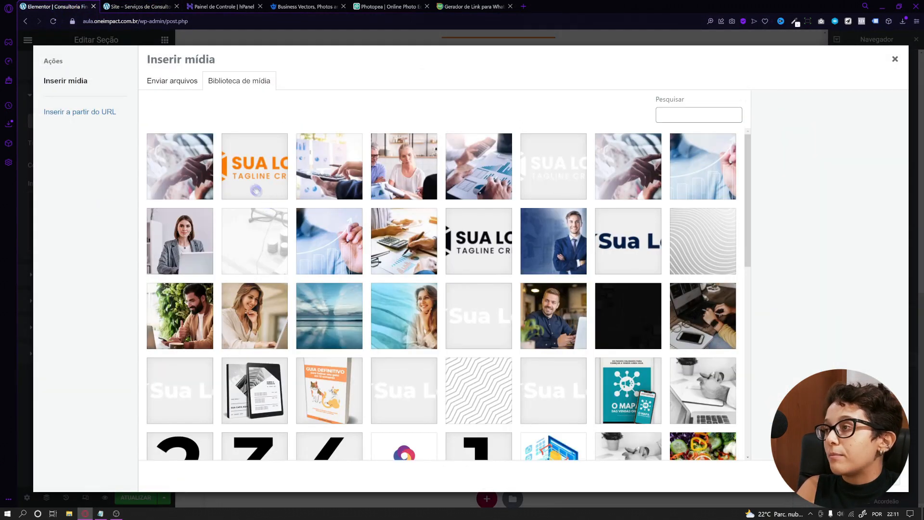
{"action": "left_click", "coordinate": [252, 222]}
{"action": "left_click", "coordinate": [874, 480]}
Step: Add a white (#FFFFFF) background overlay with 0.7 opacity to the "Dúvidas frequentes" section
{"action": "left_click_drag", "start_coordinate": [921, 347], "coordinate": [921, 279]}
{"action": "scroll", "coordinate": [710, 328], "scroll_direction": "up", "scroll_amount": 8}
{"action": "scroll", "coordinate": [704, 327], "scroll_direction": "up", "scroll_amount": 10}
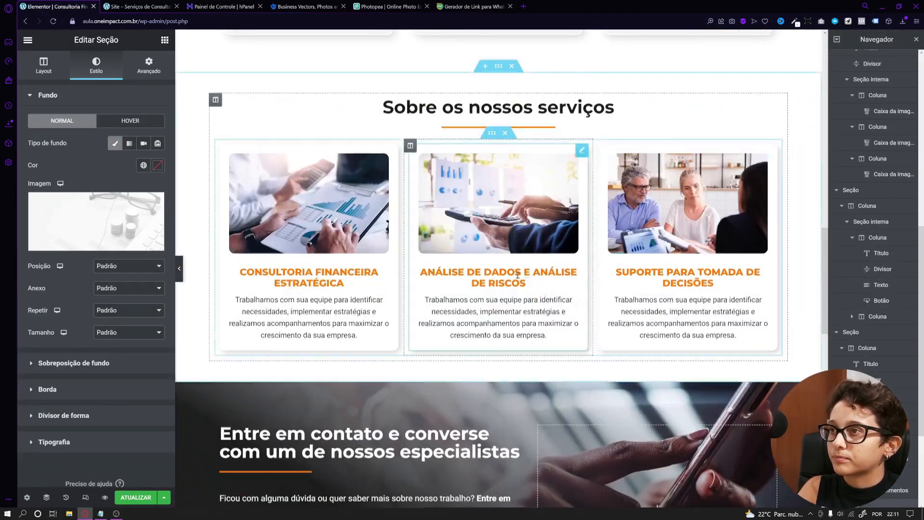
{"action": "scroll", "coordinate": [508, 287], "scroll_direction": "down", "scroll_amount": 10}
{"action": "scroll", "coordinate": [508, 286], "scroll_direction": "down", "scroll_amount": 6}
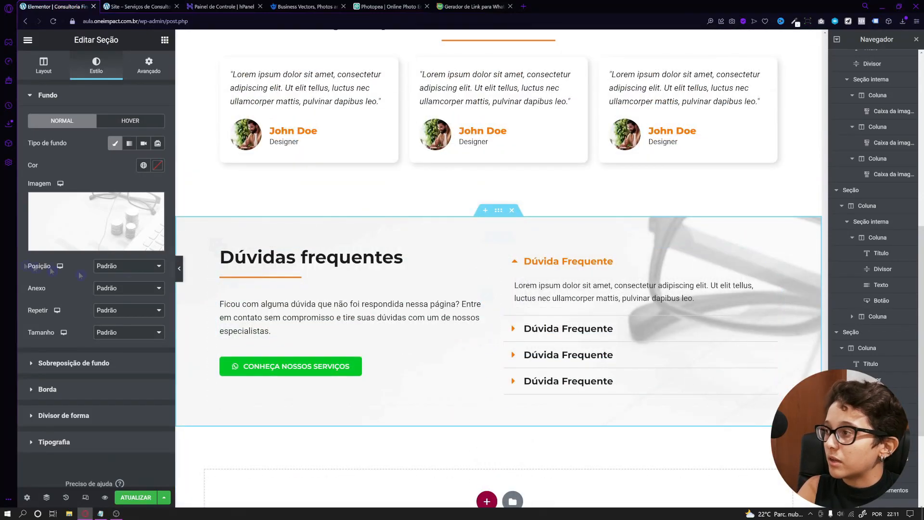
{"action": "left_click", "coordinate": [69, 101]}
{"action": "left_click", "coordinate": [60, 122]}
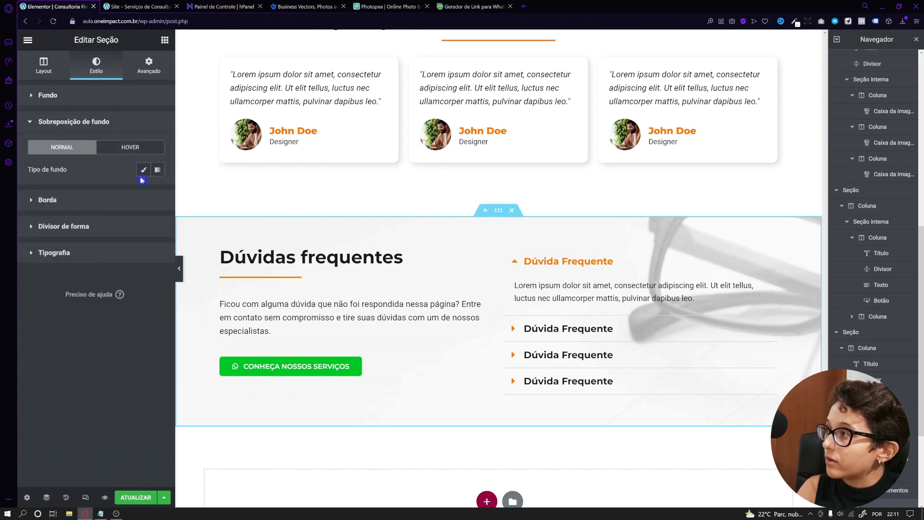
{"action": "left_click", "coordinate": [143, 169]}
{"action": "left_click", "coordinate": [157, 192]}
{"action": "left_click", "coordinate": [37, 231]}
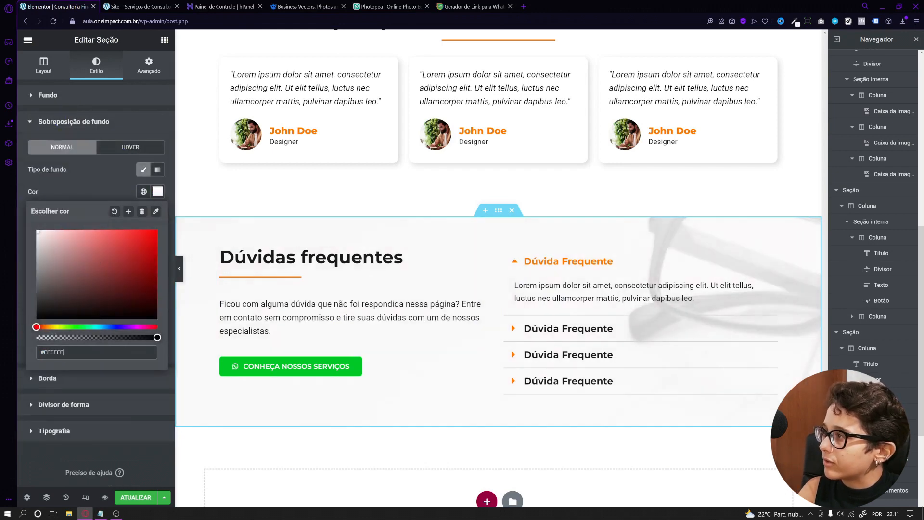
{"action": "left_click", "coordinate": [101, 186]}
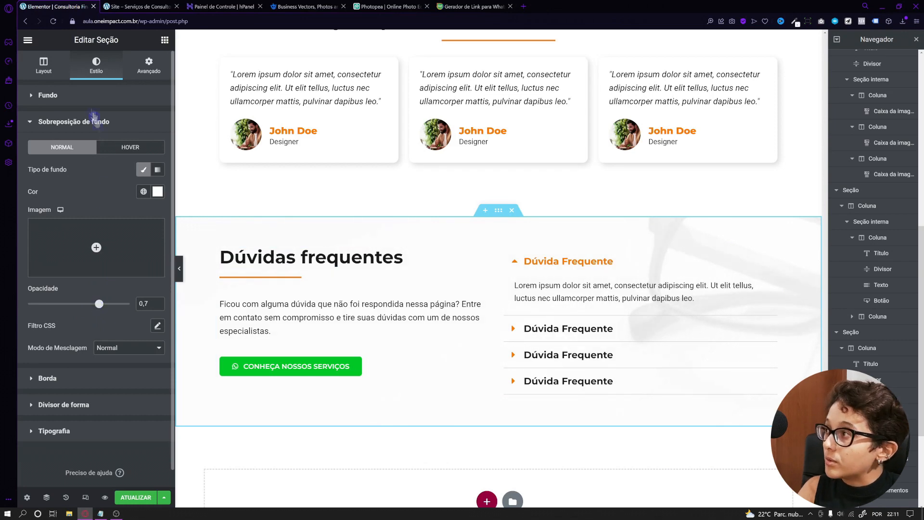
Step: Set the section's background image to position Centralizado, attachment Rolagem, Não repetir and size Preenchimento completo
{"action": "left_click", "coordinate": [78, 98]}
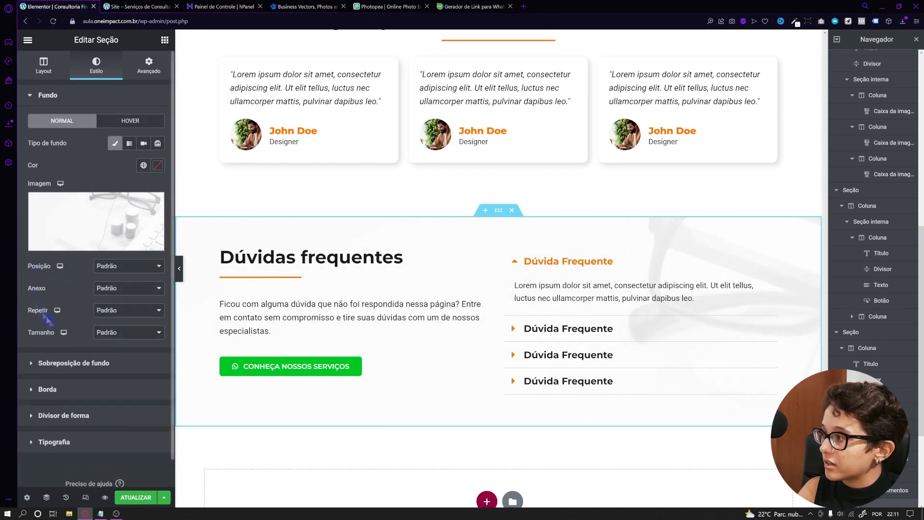
{"action": "left_click", "coordinate": [128, 266]}
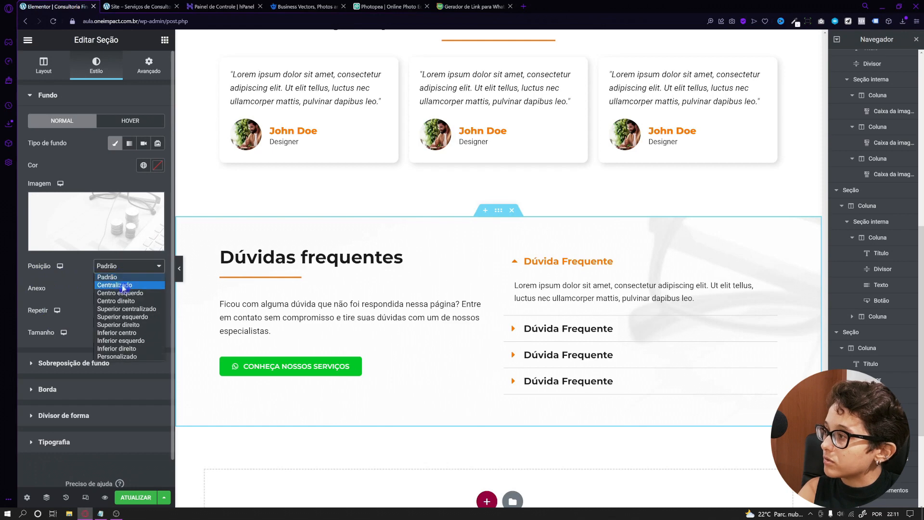
{"action": "left_click", "coordinate": [115, 281]}
{"action": "left_click", "coordinate": [128, 288]}
{"action": "left_click", "coordinate": [111, 310]}
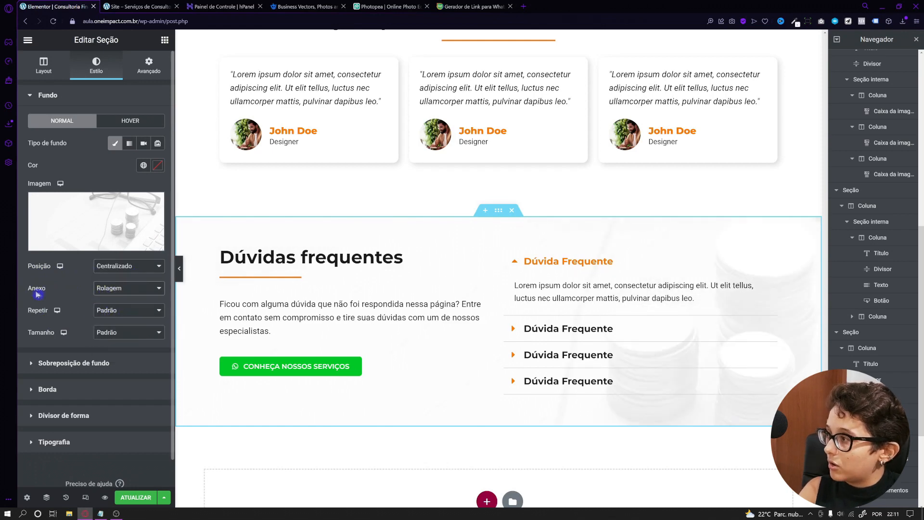
{"action": "left_click", "coordinate": [109, 312]}
{"action": "left_click", "coordinate": [112, 327]}
{"action": "left_click", "coordinate": [116, 332]}
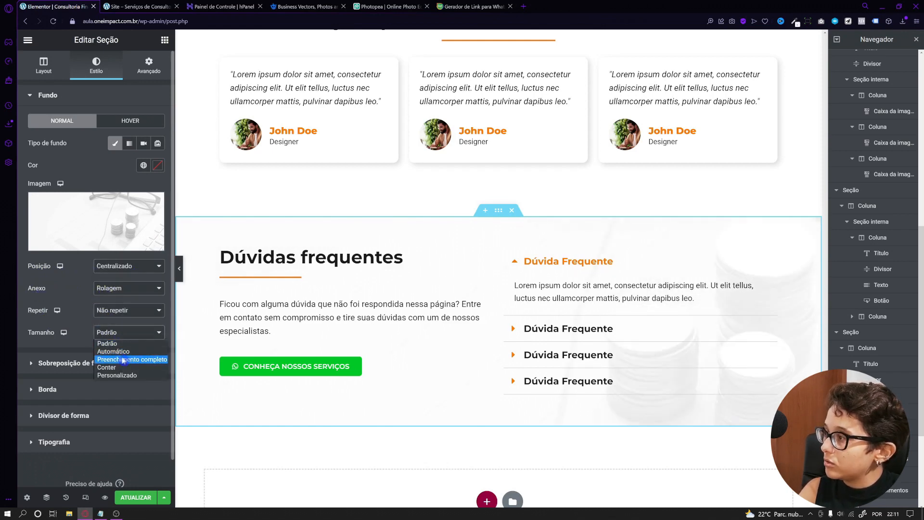
{"action": "left_click", "coordinate": [115, 359]}
{"action": "scroll", "coordinate": [656, 421], "scroll_direction": "down", "scroll_amount": 1}
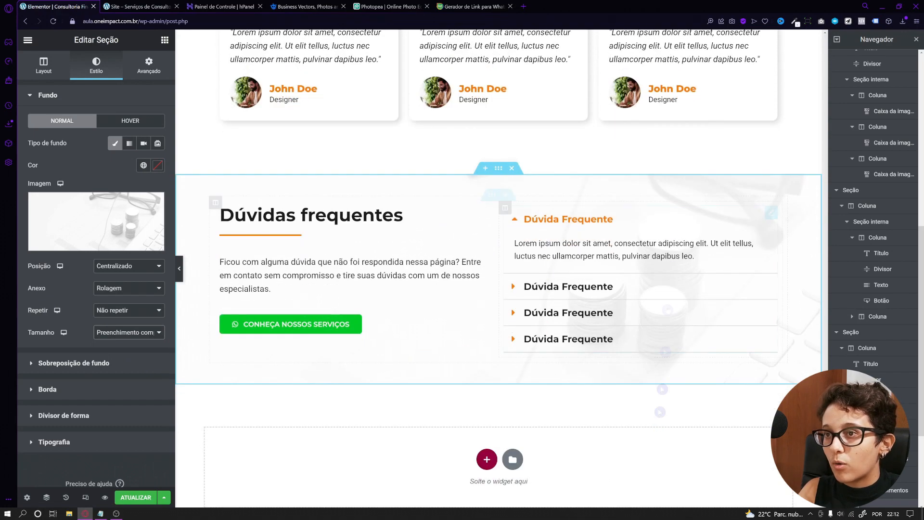
{"action": "scroll", "coordinate": [270, 308], "scroll_direction": "up", "scroll_amount": 1}
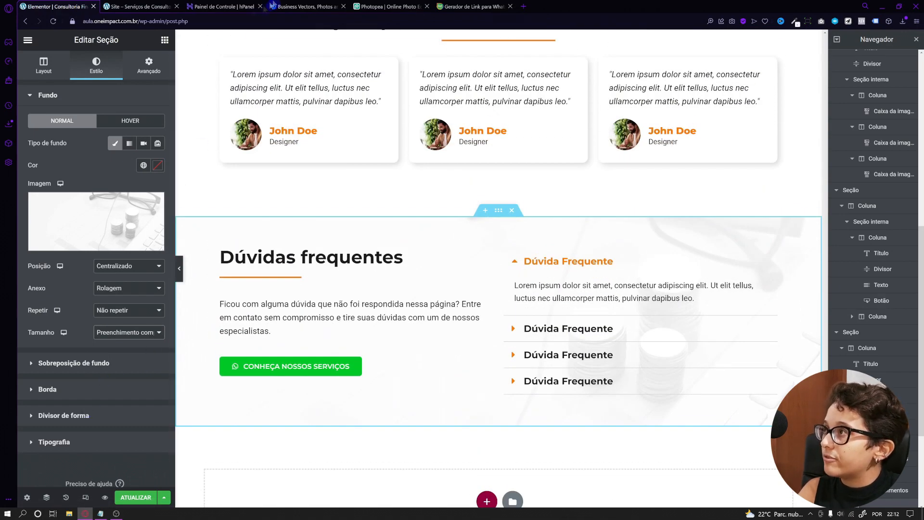
Step: Add an Inclinação shape divider to the bottom edge of the section, coloured with the orange sampled from the page
{"action": "left_click", "coordinate": [136, 11]}
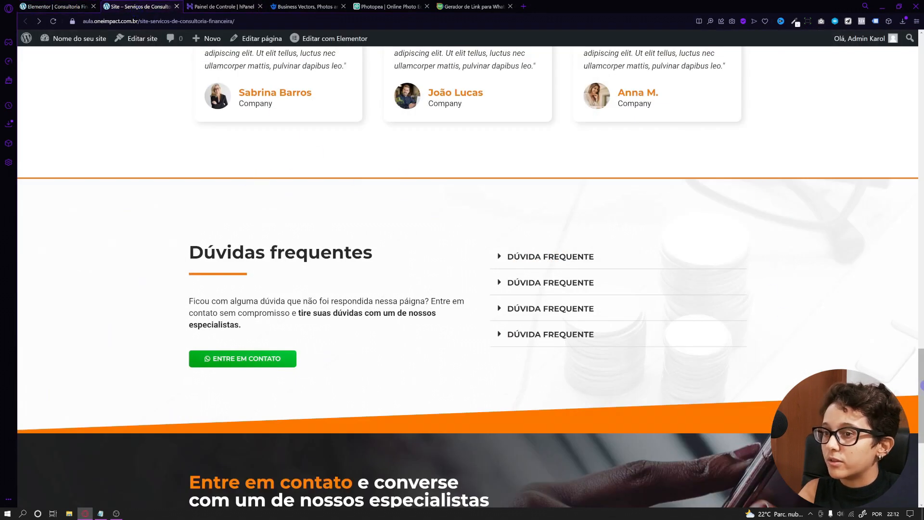
{"action": "left_click", "coordinate": [56, 6]}
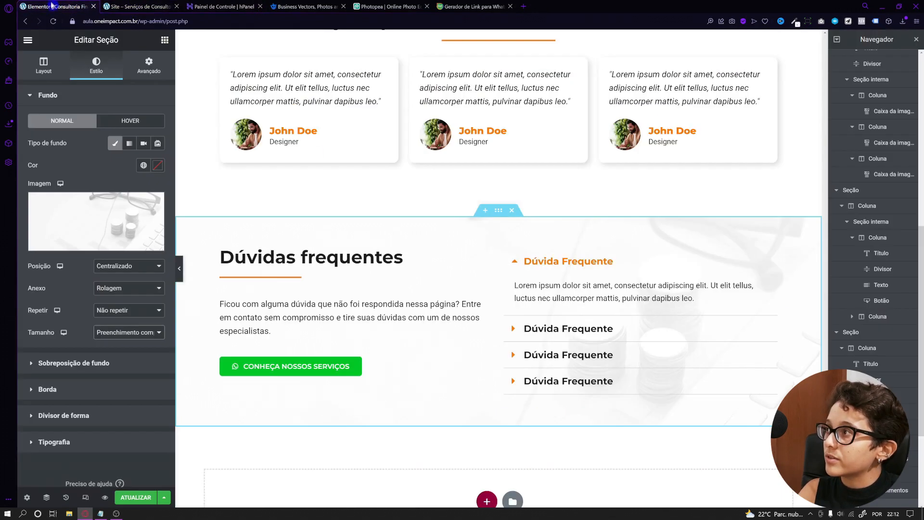
{"action": "left_click", "coordinate": [88, 99]}
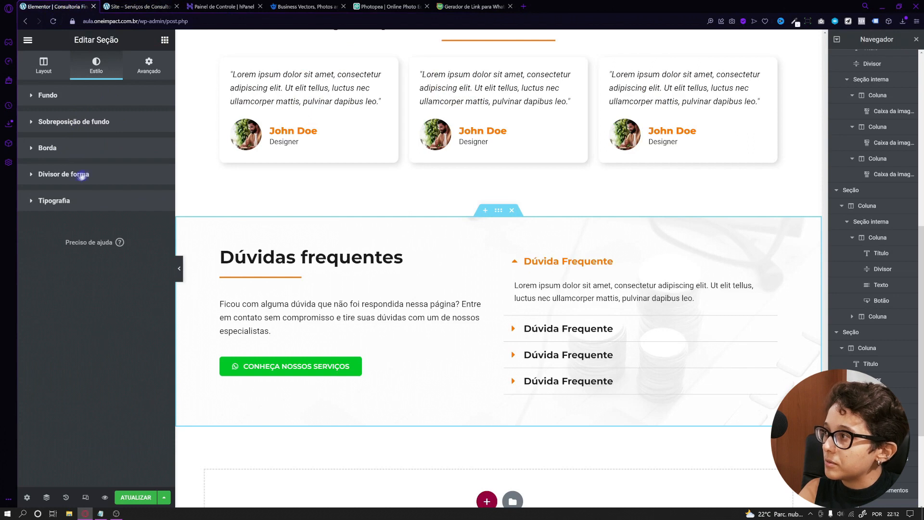
{"action": "left_click", "coordinate": [63, 175]}
{"action": "left_click", "coordinate": [140, 202]}
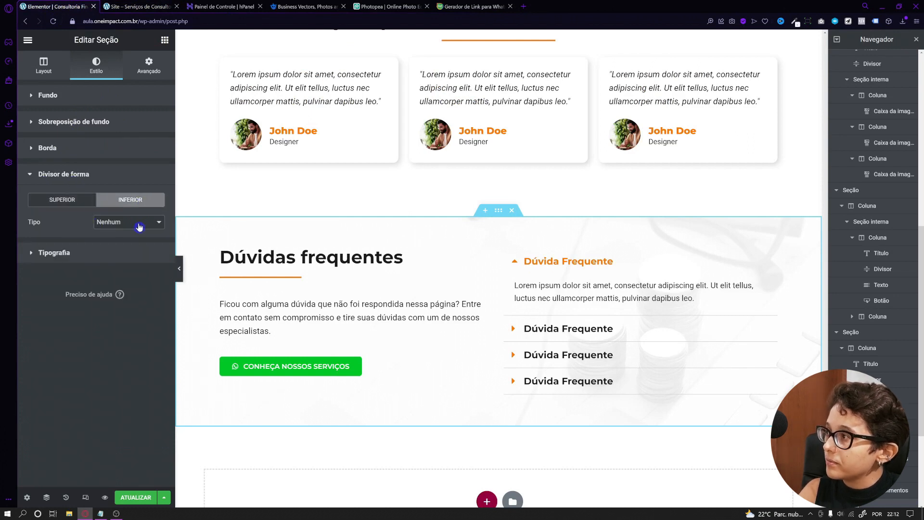
{"action": "left_click", "coordinate": [138, 222]}
{"action": "left_click", "coordinate": [118, 298]}
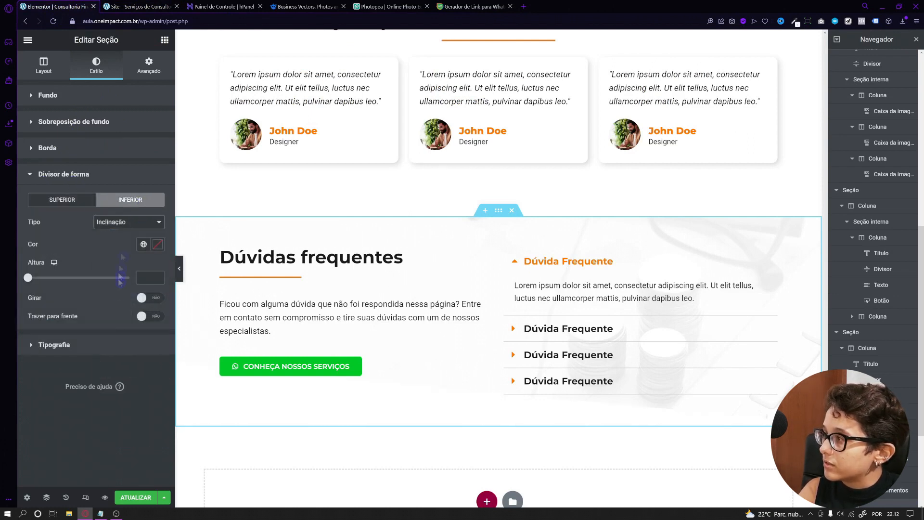
{"action": "left_click", "coordinate": [163, 244]}
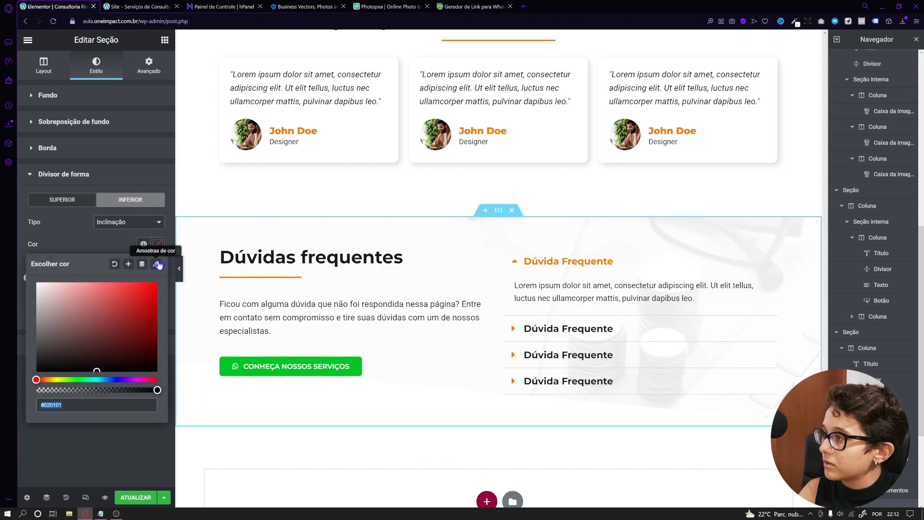
{"action": "left_click", "coordinate": [158, 265]}
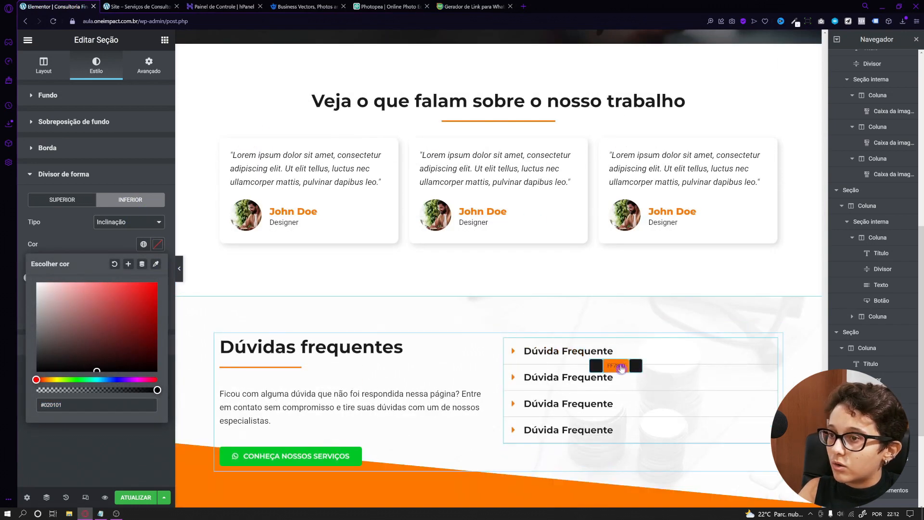
{"action": "left_click", "coordinate": [621, 368]}
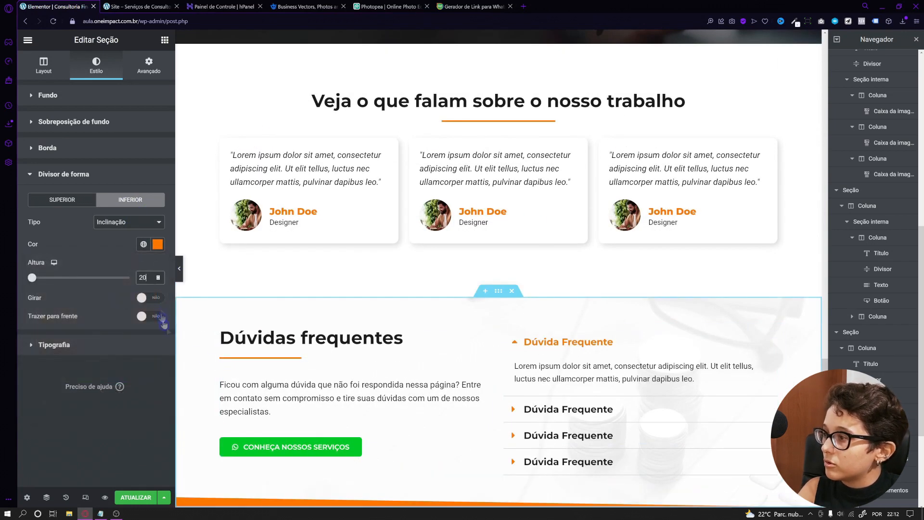
Step: Set the bottom shape divider's height to 20 after trying 50, and flip its slope to match the reference site
{"action": "scroll", "coordinate": [221, 363], "scroll_direction": "down", "scroll_amount": 2}
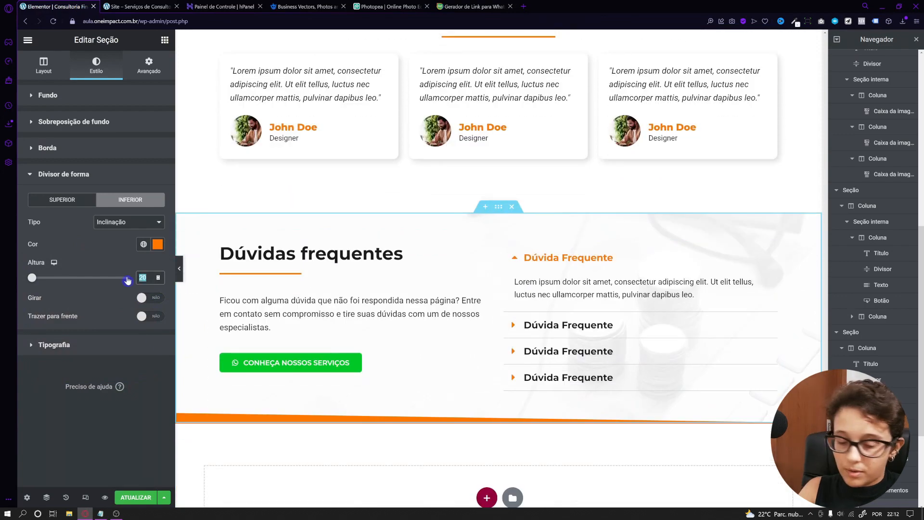
{"action": "type", "text": "50"}
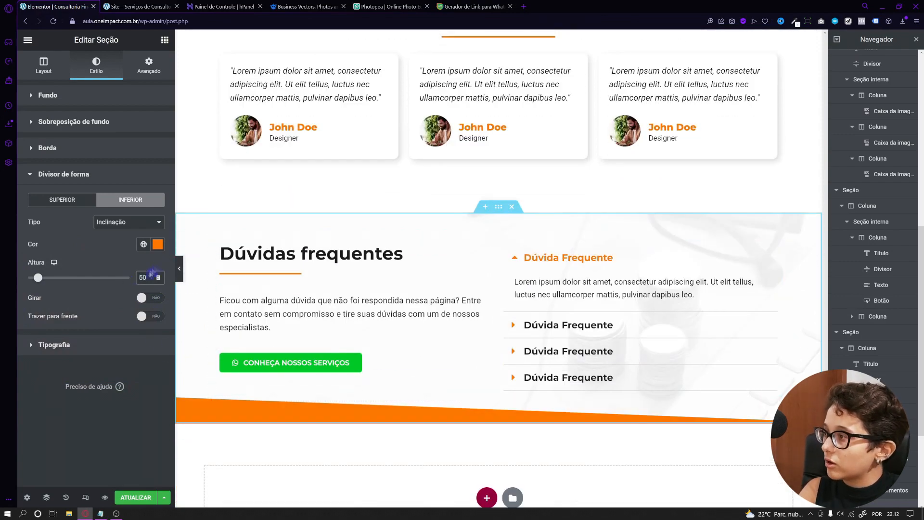
{"action": "key", "text": "BackSpace"}
{"action": "key", "text": "BackSpace"}
{"action": "type", "text": "20"}
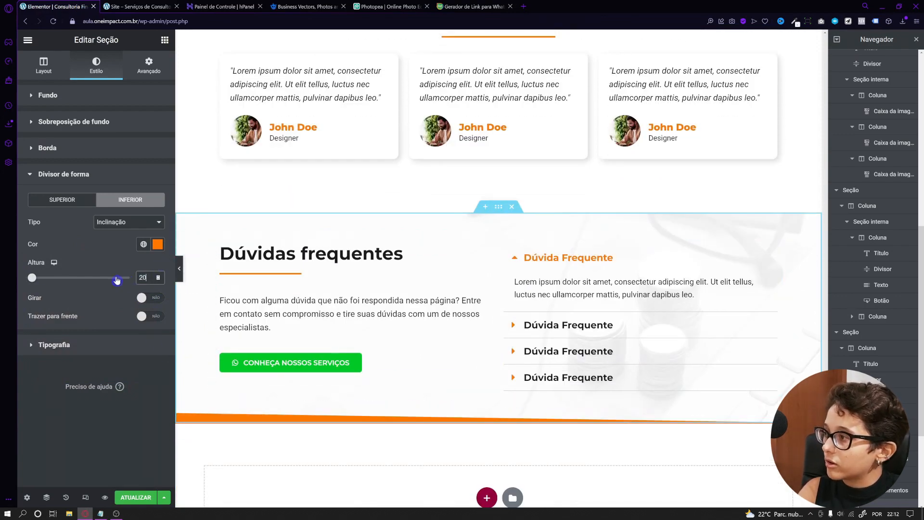
{"action": "left_click", "coordinate": [128, 10]}
{"action": "left_click", "coordinate": [64, 9]}
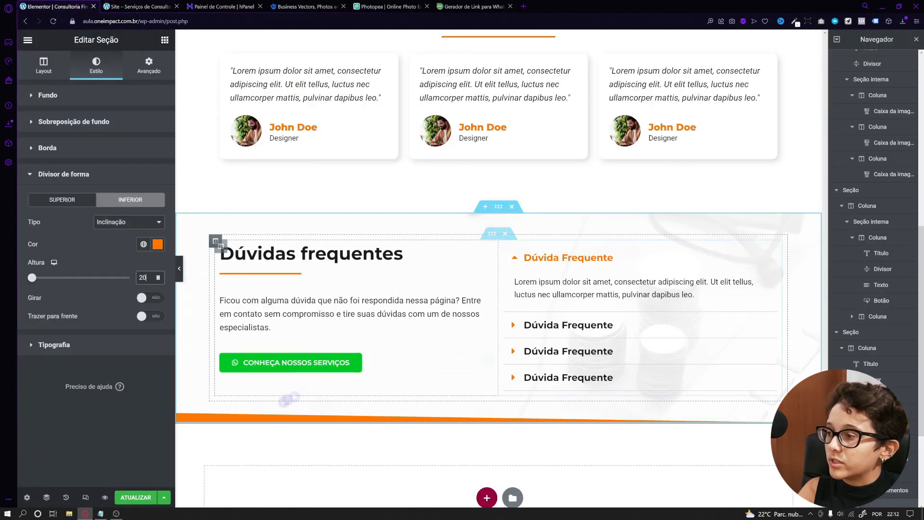
{"action": "left_click", "coordinate": [151, 299]}
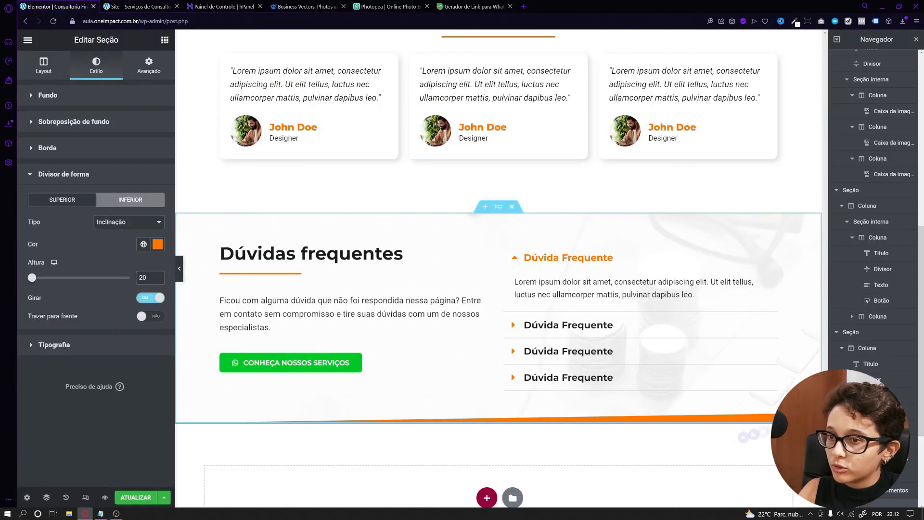
Step: Give the "Dúvidas frequentes" section a solid border with unlinked widths, 5 px at the top and 0 on the other sides
{"action": "left_click", "coordinate": [75, 177]}
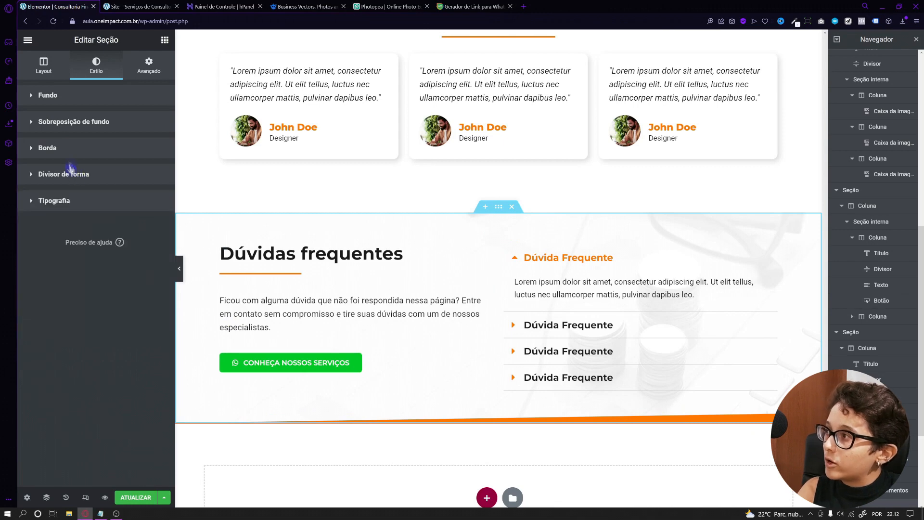
{"action": "left_click", "coordinate": [71, 153]}
{"action": "left_click", "coordinate": [133, 198]}
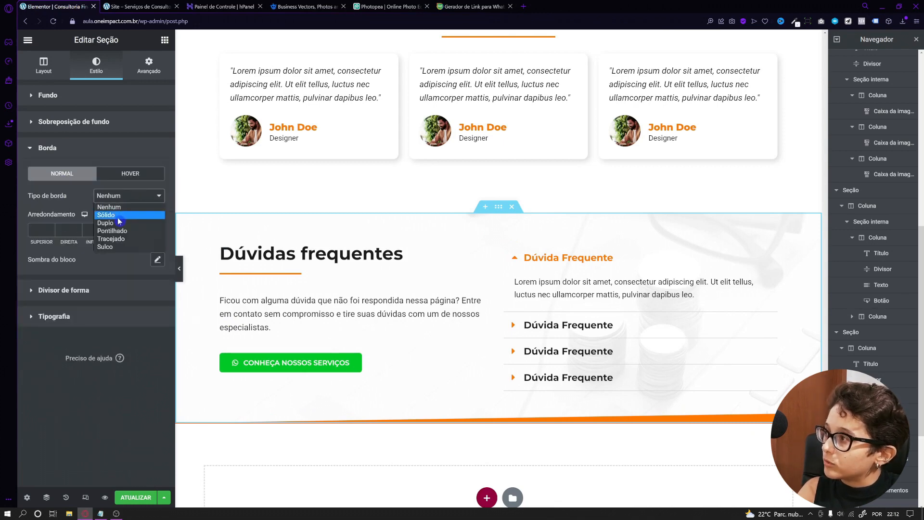
{"action": "left_click", "coordinate": [110, 216]}
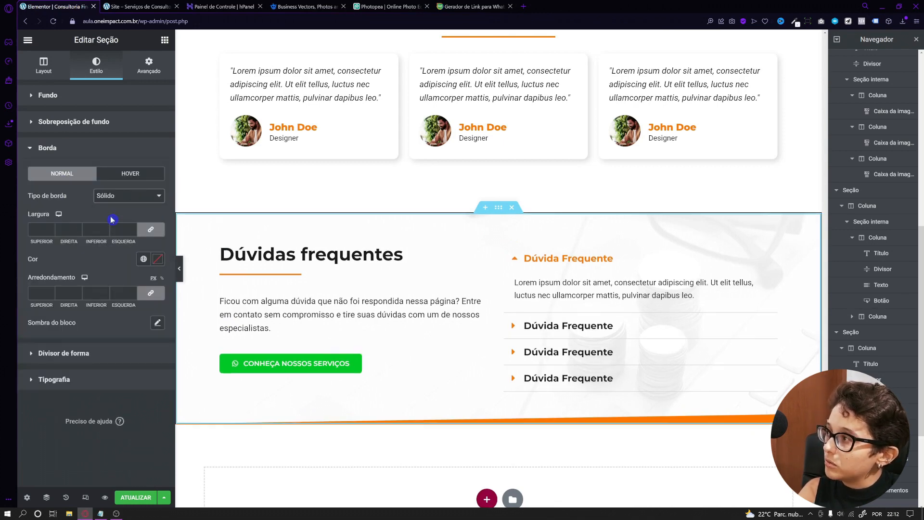
{"action": "left_click", "coordinate": [151, 231]}
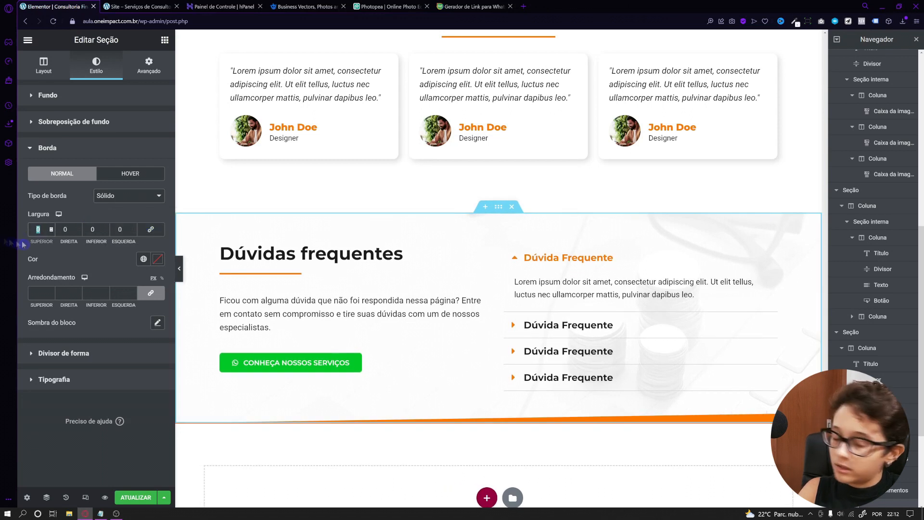
{"action": "type", "text": "5"}
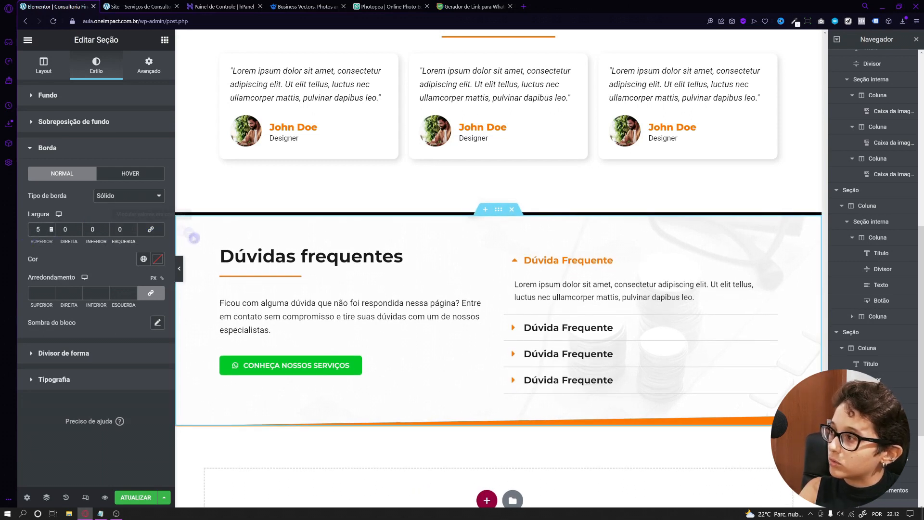
Step: Colour the top border of the "Dúvidas frequentes" section with the orange sampled from the page, and preview the result
{"action": "left_click", "coordinate": [156, 260]}
{"action": "scroll", "coordinate": [289, 345], "scroll_direction": "up", "scroll_amount": 2}
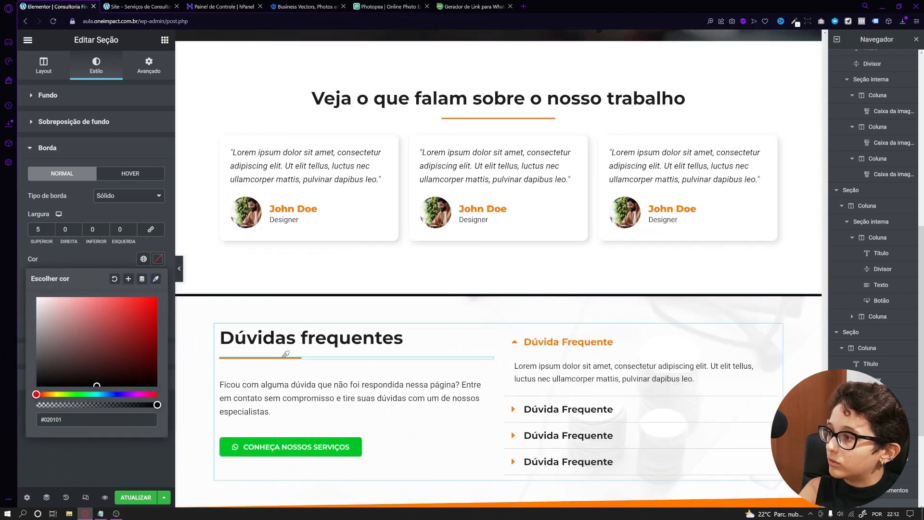
{"action": "left_click", "coordinate": [299, 370]}
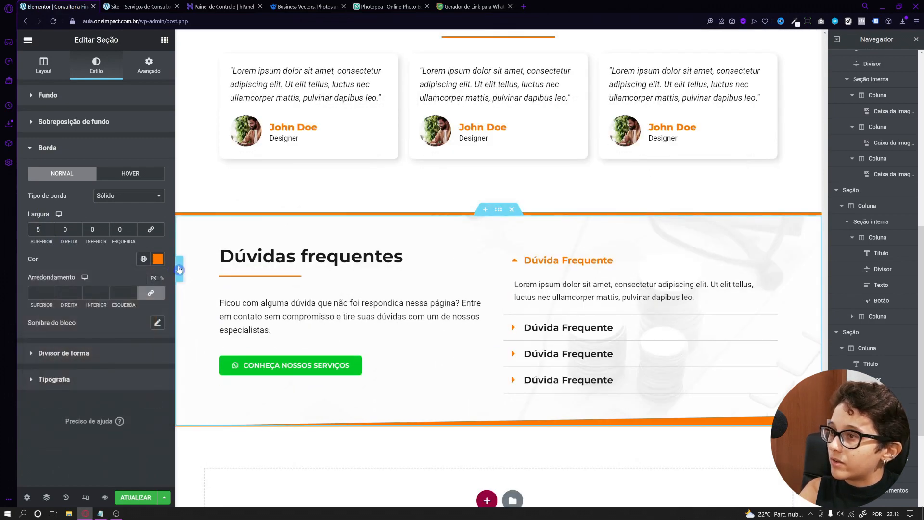
{"action": "left_click", "coordinate": [179, 268]}
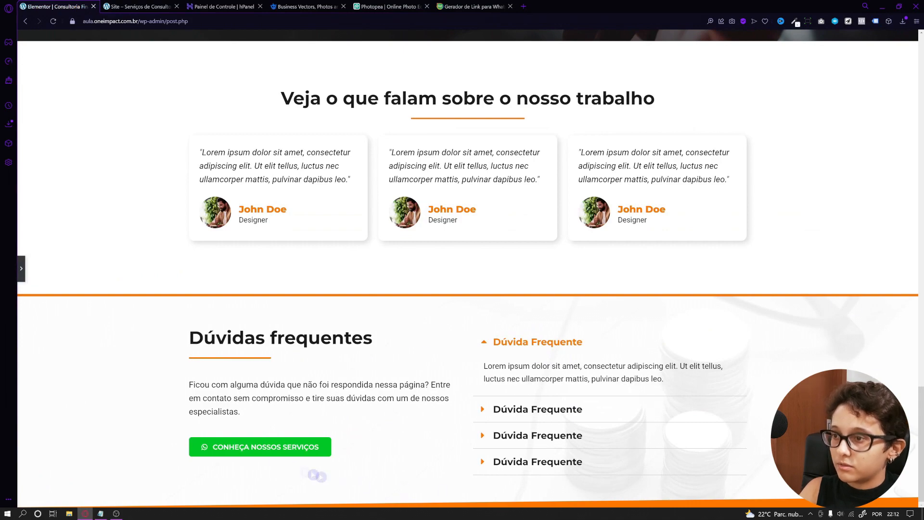
{"action": "left_click", "coordinate": [24, 271]}
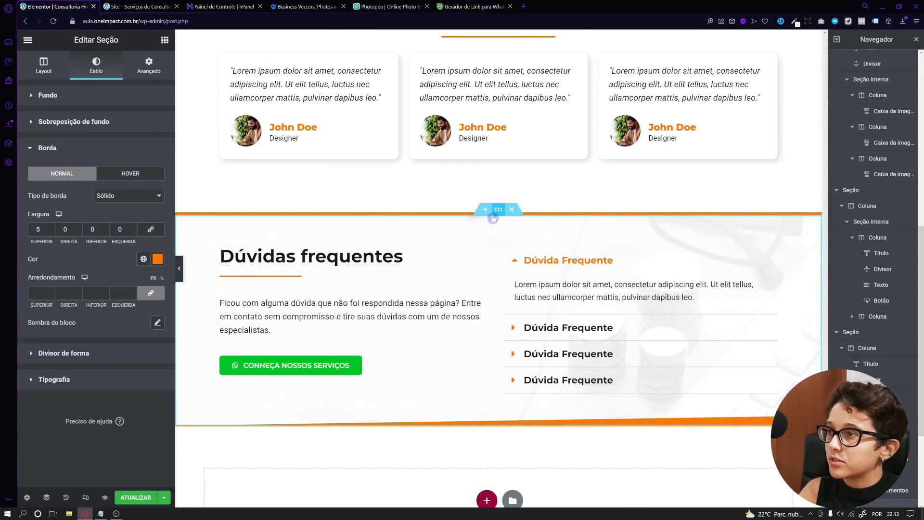
Step: Set the "Dúvidas frequentes" section's padding to 40 px at the top and bottom and 0 at the sides, and preview it
{"action": "left_click", "coordinate": [148, 66]}
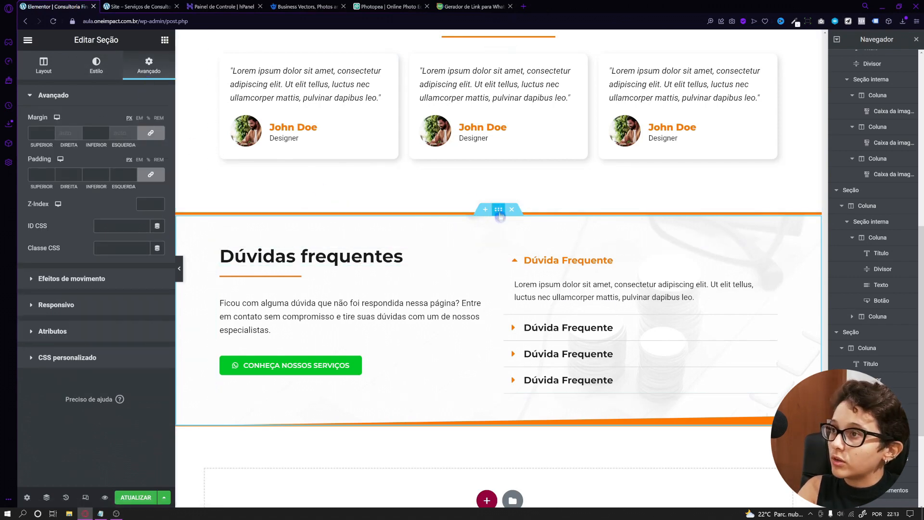
{"action": "left_click", "coordinate": [36, 177]}
{"action": "type", "text": "4"}
{"action": "left_click", "coordinate": [91, 176]}
{"action": "type", "text": "4"}
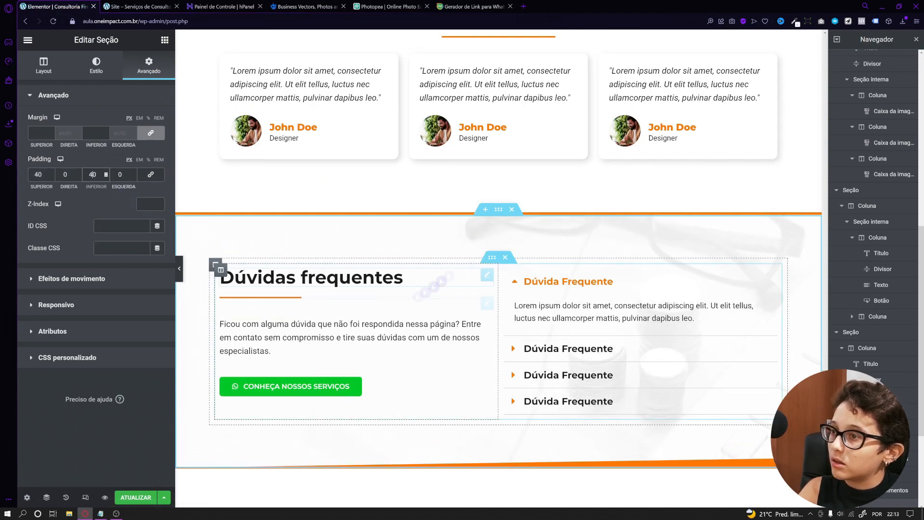
{"action": "left_click", "coordinate": [180, 276]}
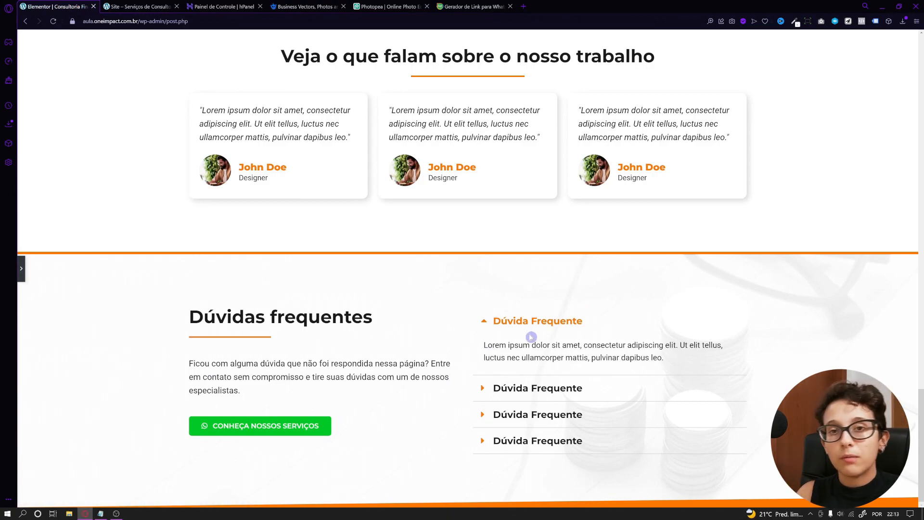
{"action": "scroll", "coordinate": [528, 299], "scroll_direction": "up", "scroll_amount": 5}
{"action": "scroll", "coordinate": [184, 264], "scroll_direction": "down", "scroll_amount": 5}
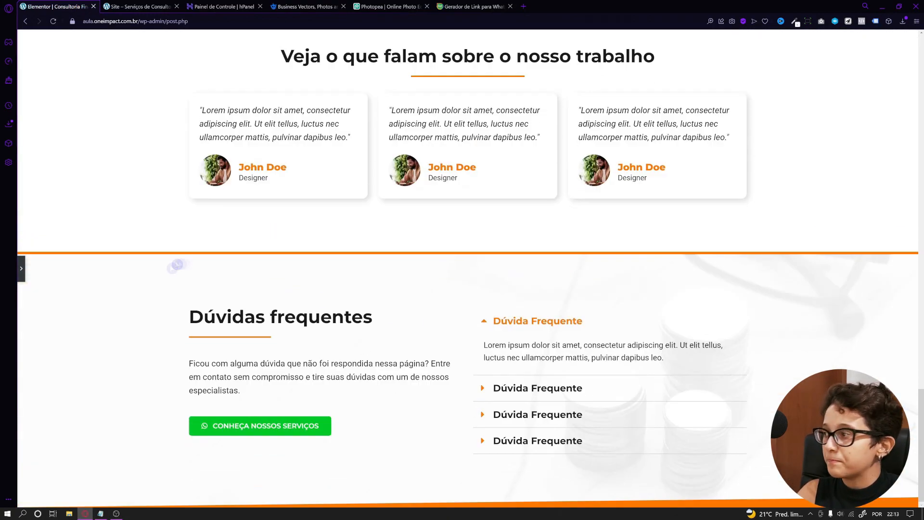
{"action": "left_click", "coordinate": [20, 284]}
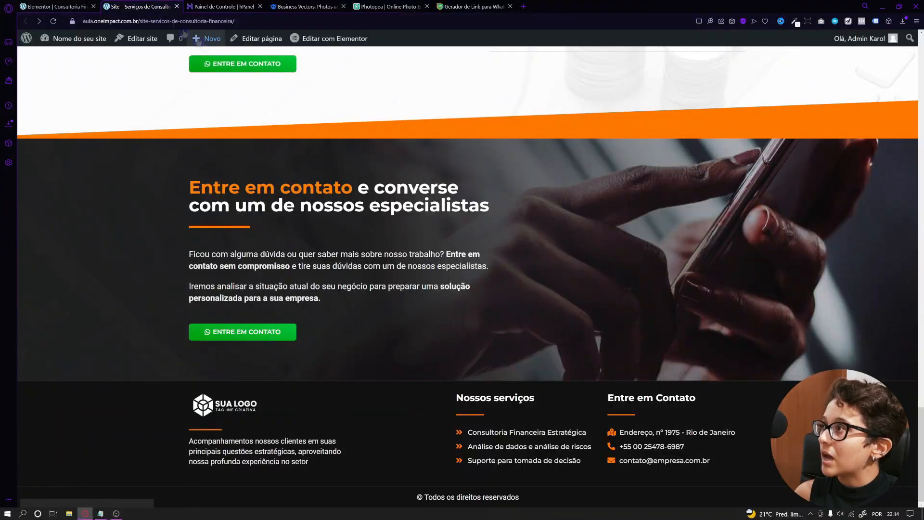
Step: Copy the "Entre em contato e converse com um de nossos especialistas" section and paste it below the "Dúvidas frequentes" section
{"action": "left_click", "coordinate": [52, 6]}
{"action": "scroll", "coordinate": [485, 406], "scroll_direction": "up", "scroll_amount": 10}
{"action": "scroll", "coordinate": [485, 406], "scroll_direction": "down", "scroll_amount": 1}
{"action": "scroll", "coordinate": [484, 406], "scroll_direction": "up", "scroll_amount": 2}
{"action": "right_click", "coordinate": [500, 165]}
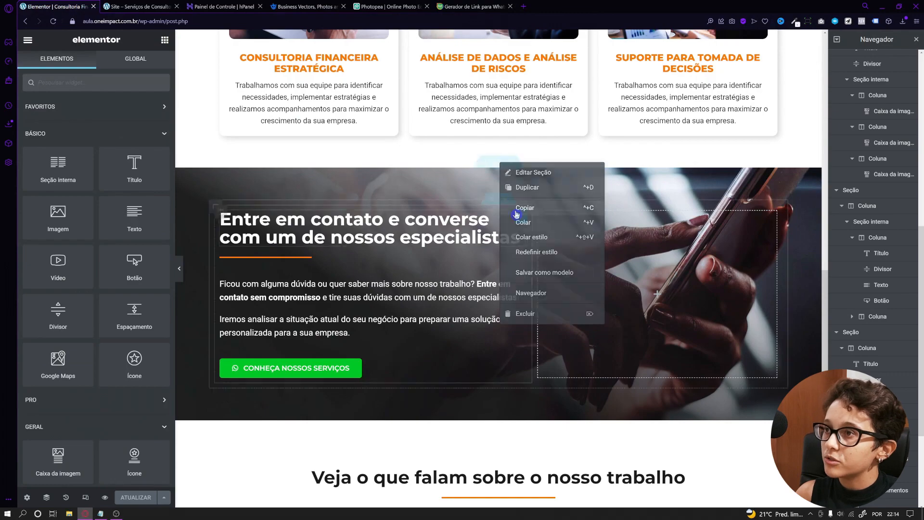
{"action": "left_click", "coordinate": [516, 208]}
{"action": "scroll", "coordinate": [517, 213], "scroll_direction": "down", "scroll_amount": 10}
{"action": "right_click", "coordinate": [391, 397]}
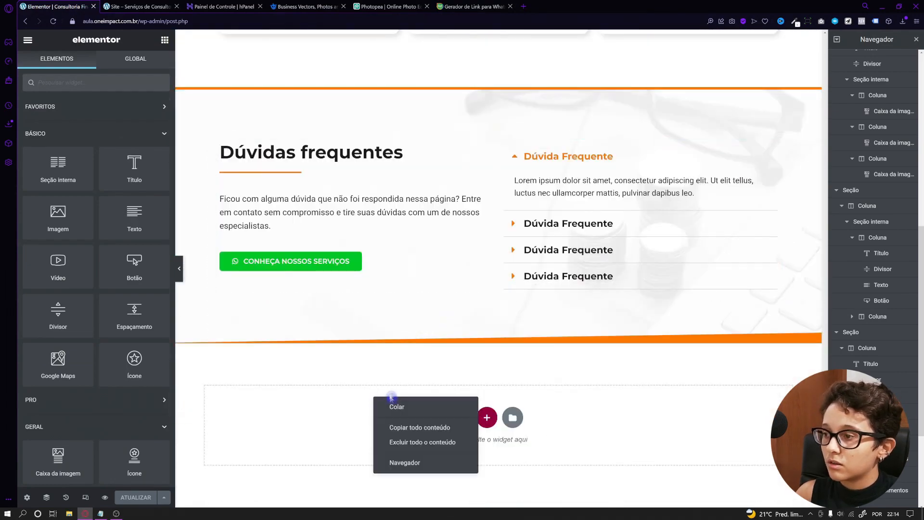
{"action": "left_click", "coordinate": [393, 407]}
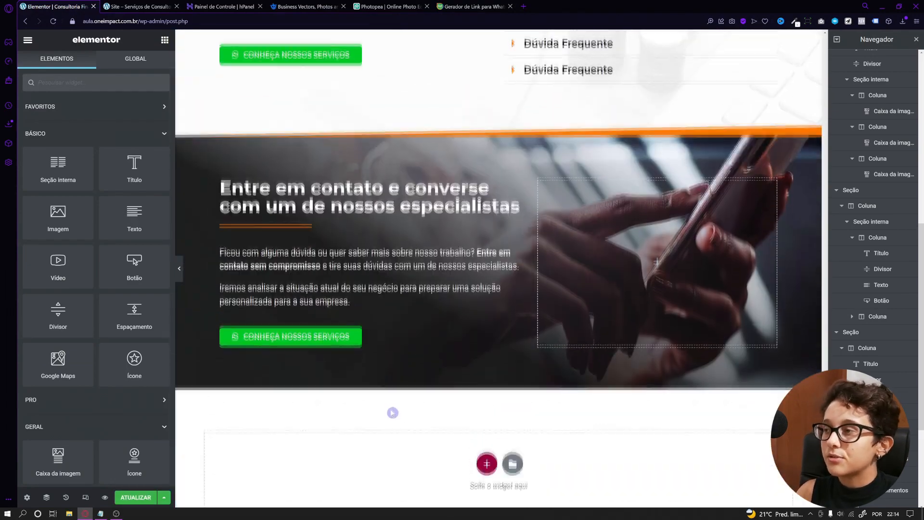
Step: Examine the reference site's repeated contact section, top border line, slanted divider and footer layout
{"action": "left_click", "coordinate": [136, 6]}
{"action": "scroll", "coordinate": [245, 324], "scroll_direction": "up", "scroll_amount": 2}
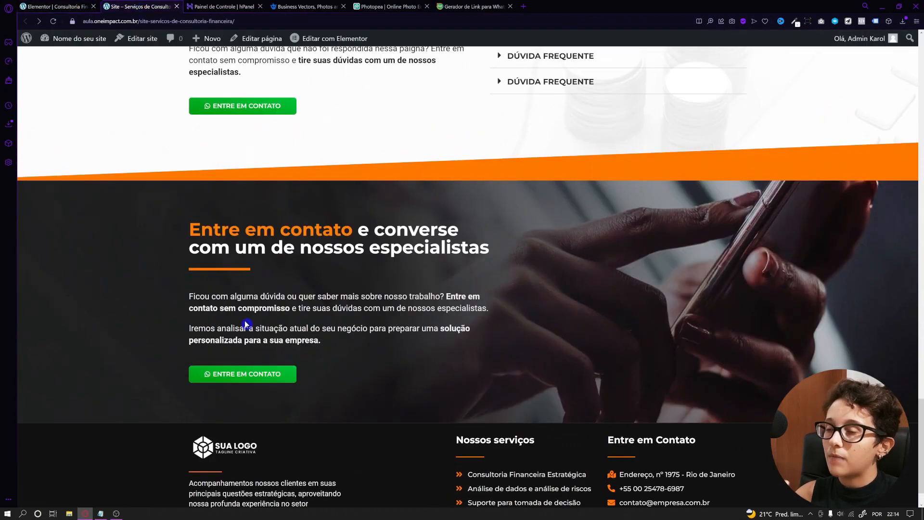
{"action": "scroll", "coordinate": [246, 324], "scroll_direction": "up", "scroll_amount": 12}
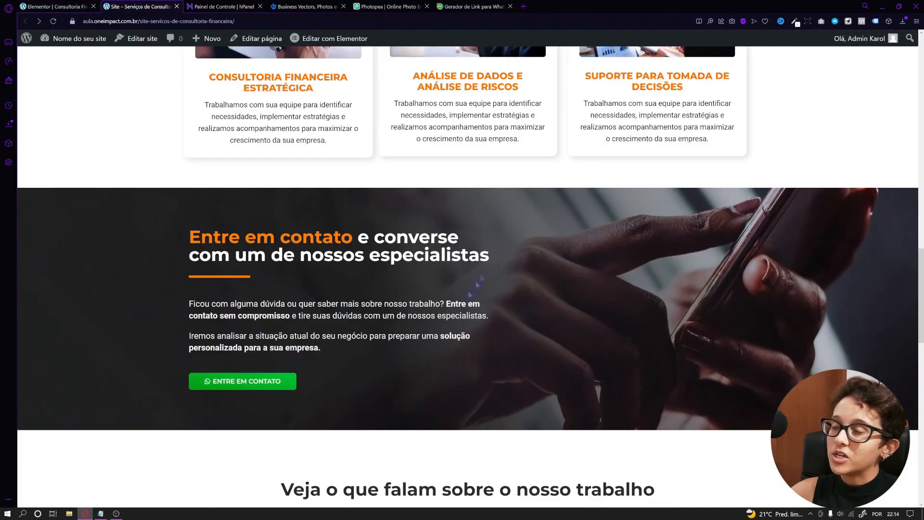
{"action": "scroll", "coordinate": [436, 345], "scroll_direction": "down", "scroll_amount": 11}
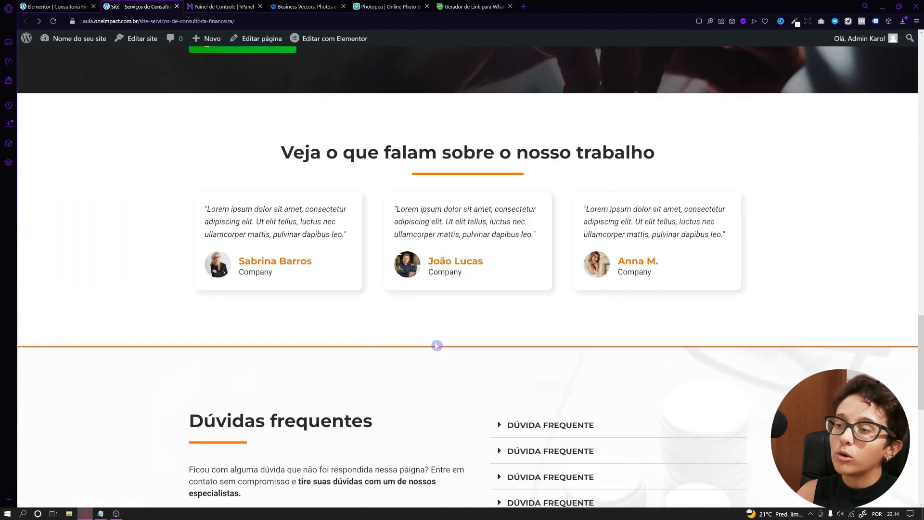
{"action": "left_click_drag", "start_coordinate": [922, 412], "coordinate": [922, 441]}
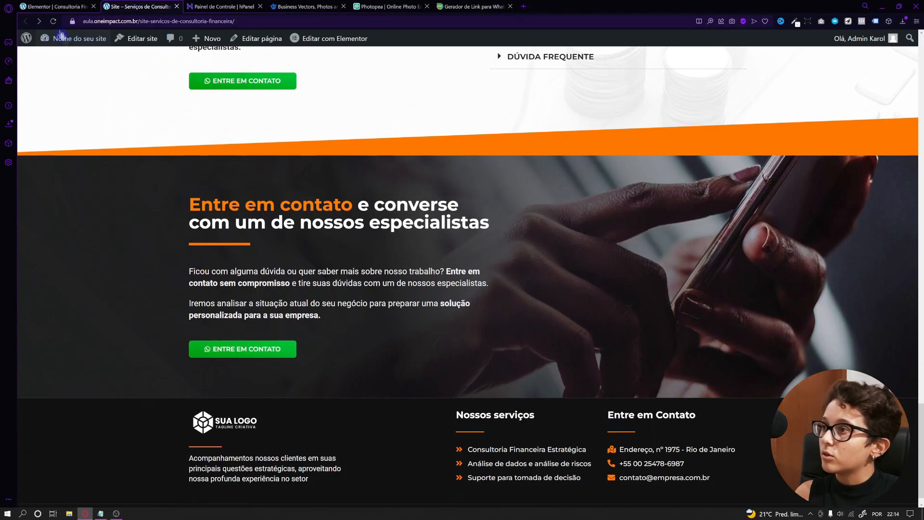
{"action": "left_click", "coordinate": [43, 8]}
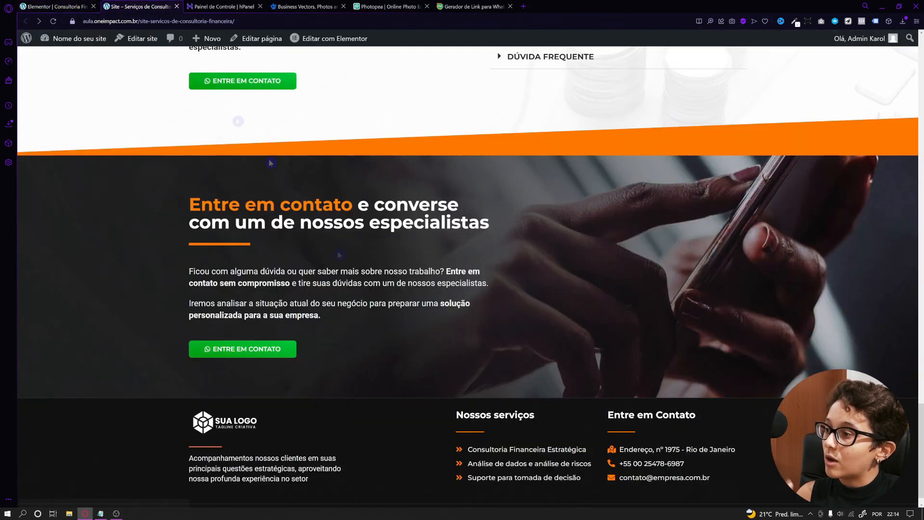
{"action": "scroll", "coordinate": [395, 383], "scroll_direction": "down", "scroll_amount": 1}
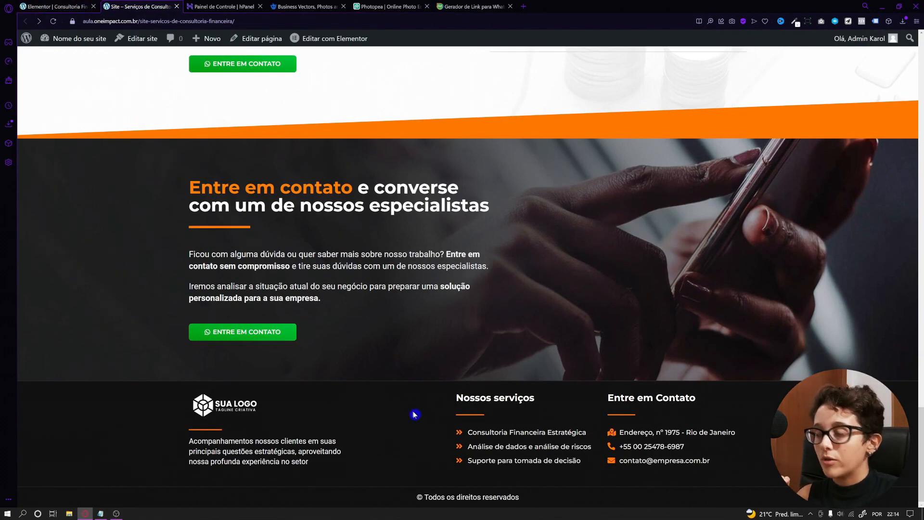
Step: Add a single-column section below the pasted contact section in the page editor, with a minimum height of 200 px
{"action": "left_click", "coordinate": [53, 7]}
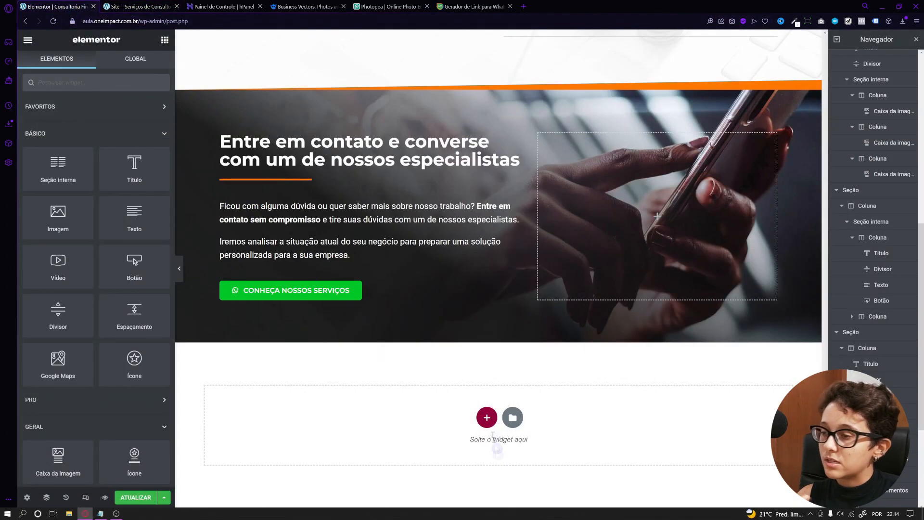
{"action": "left_click", "coordinate": [487, 417]}
{"action": "left_click", "coordinate": [356, 442]}
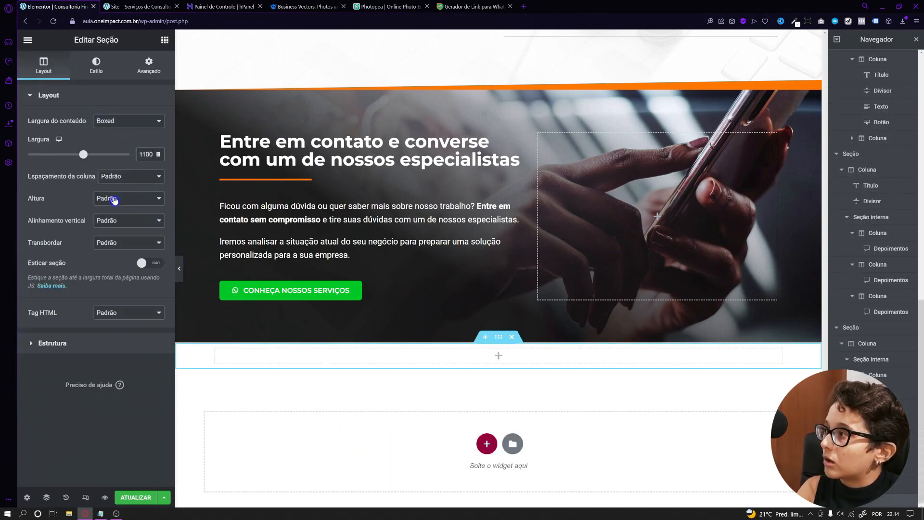
{"action": "left_click", "coordinate": [114, 199]}
{"action": "left_click", "coordinate": [114, 226]}
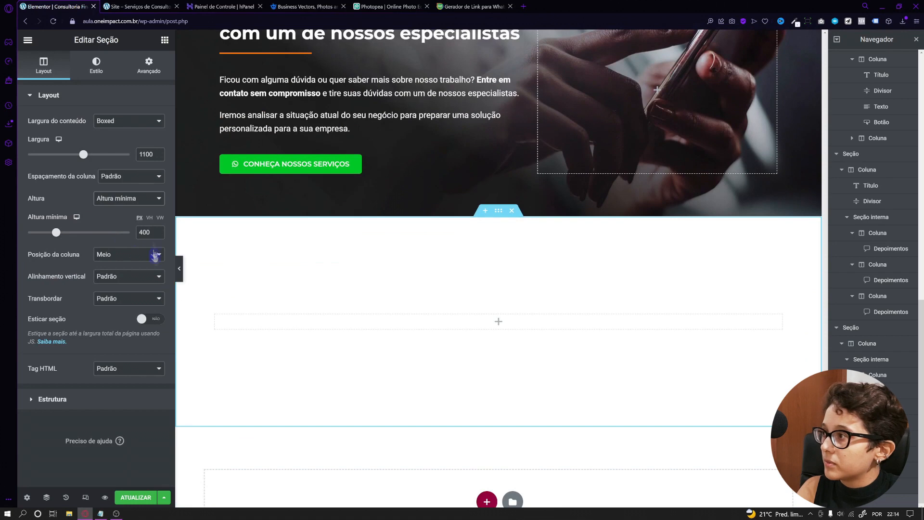
{"action": "type", "text": "2"}
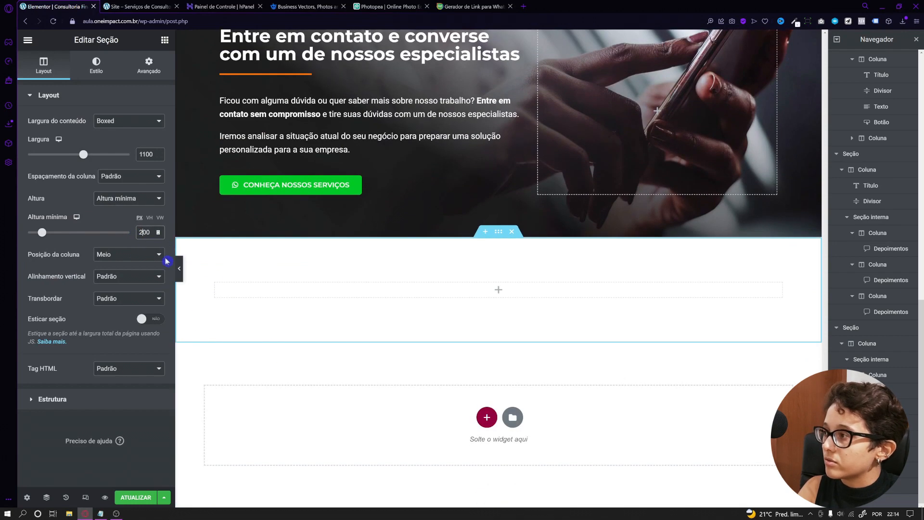
Step: Insert a two-column inner section in the new section and narrow its first column to about 19% of the width
{"action": "scroll", "coordinate": [225, 324], "scroll_direction": "up", "scroll_amount": 2}
{"action": "left_click", "coordinate": [164, 40]}
{"action": "left_click_drag", "start_coordinate": [57, 166], "coordinate": [425, 380]}
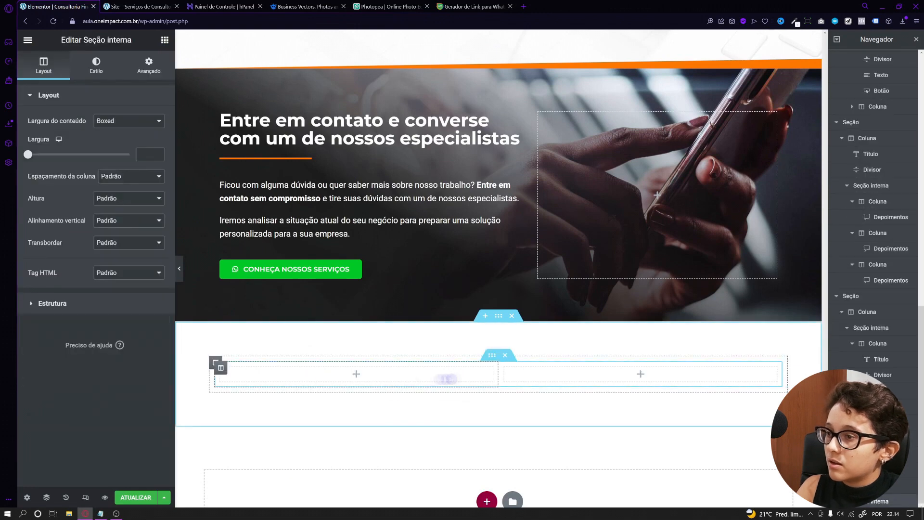
{"action": "left_click_drag", "start_coordinate": [499, 373], "coordinate": [328, 389]}
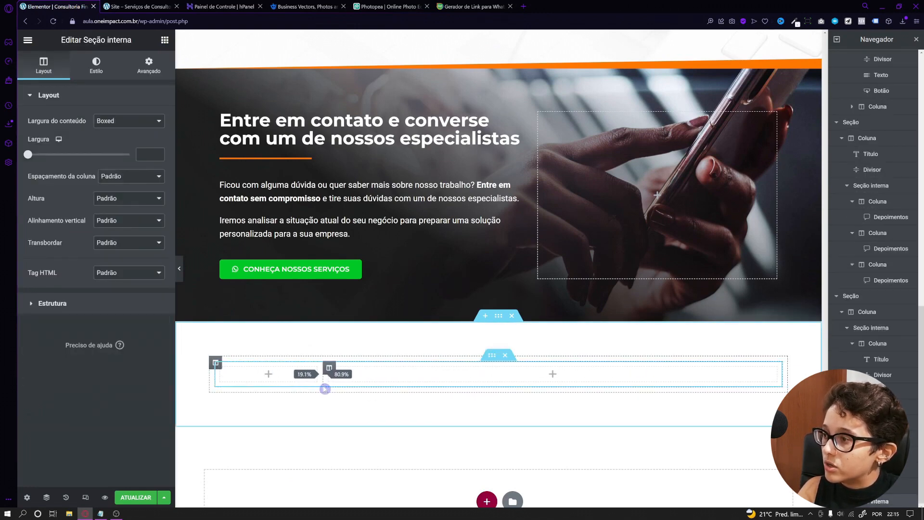
{"action": "left_click_drag", "start_coordinate": [325, 388], "coordinate": [324, 388]}
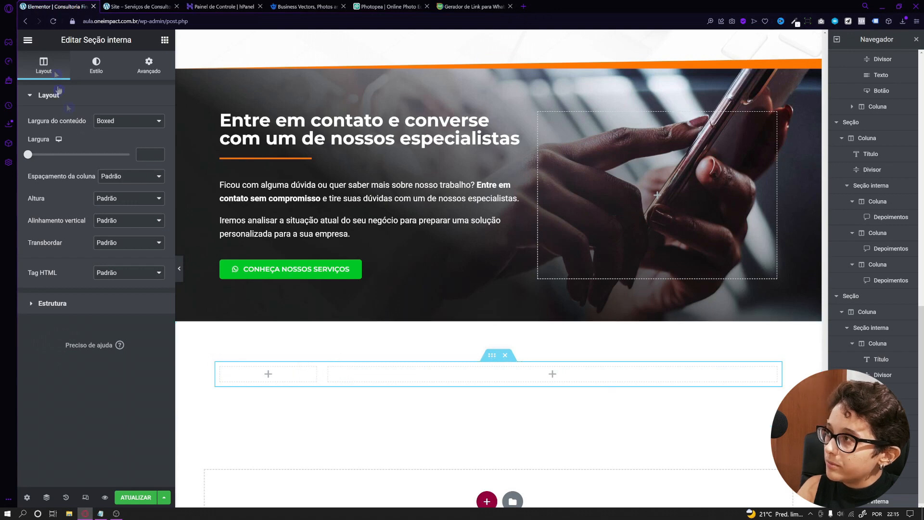
Step: Place an image widget in the narrow first column and give the new section a near-black classic background colour
{"action": "left_click", "coordinate": [165, 39]}
{"action": "left_click_drag", "start_coordinate": [61, 226], "coordinate": [262, 373]}
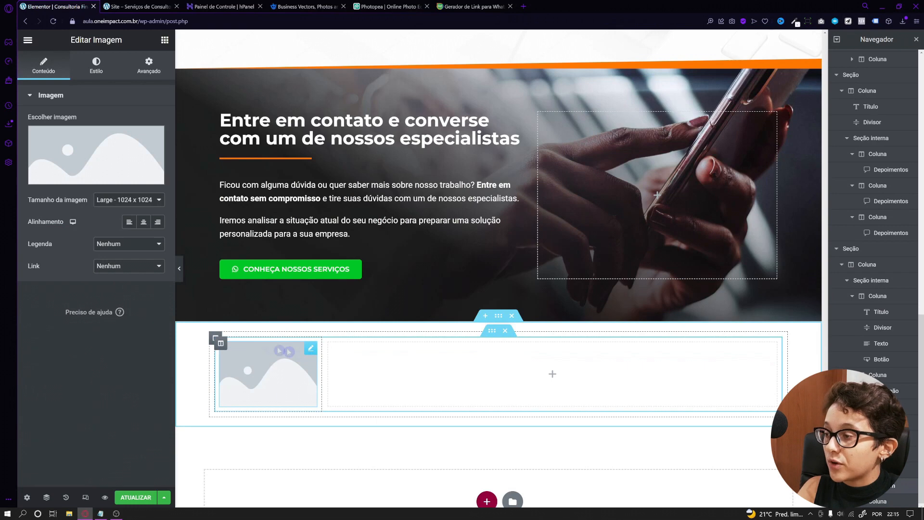
{"action": "left_click", "coordinate": [500, 317]}
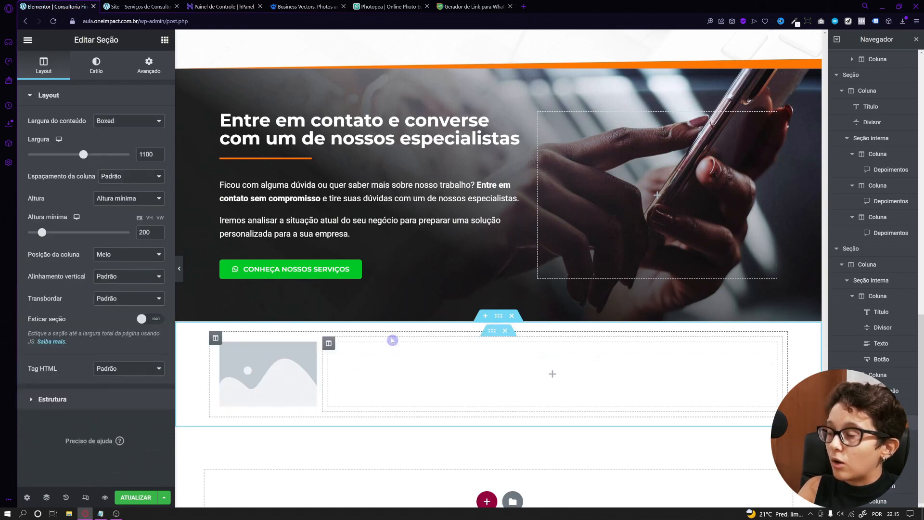
{"action": "left_click", "coordinate": [96, 63]}
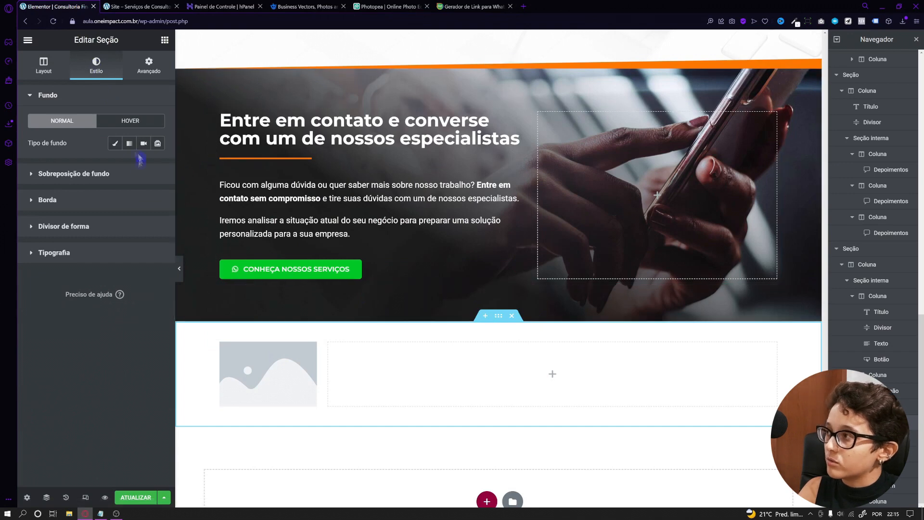
{"action": "left_click", "coordinate": [115, 144]}
{"action": "left_click", "coordinate": [157, 165]}
{"action": "left_click_drag", "start_coordinate": [43, 281], "coordinate": [9, 291]}
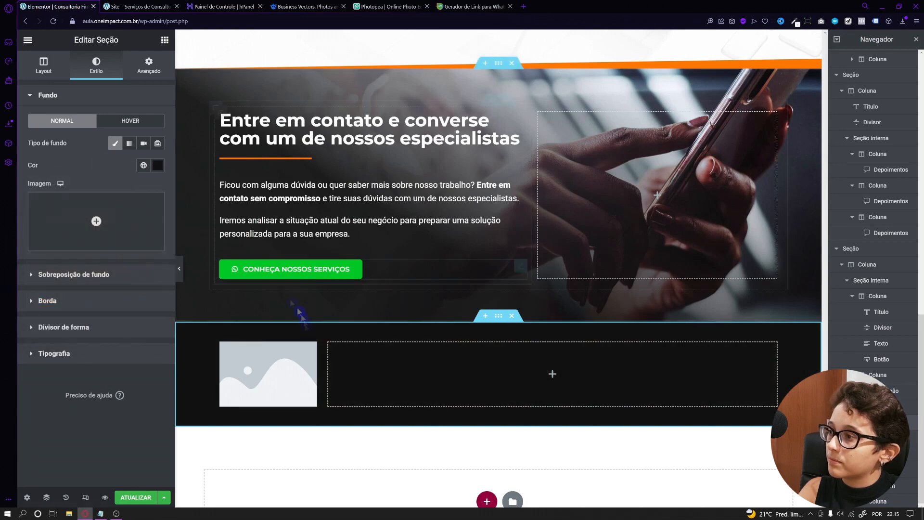
Step: Use Modelo-de-Logo-2-Laranja.png from the media library as the image in the new section
{"action": "left_click", "coordinate": [268, 374]}
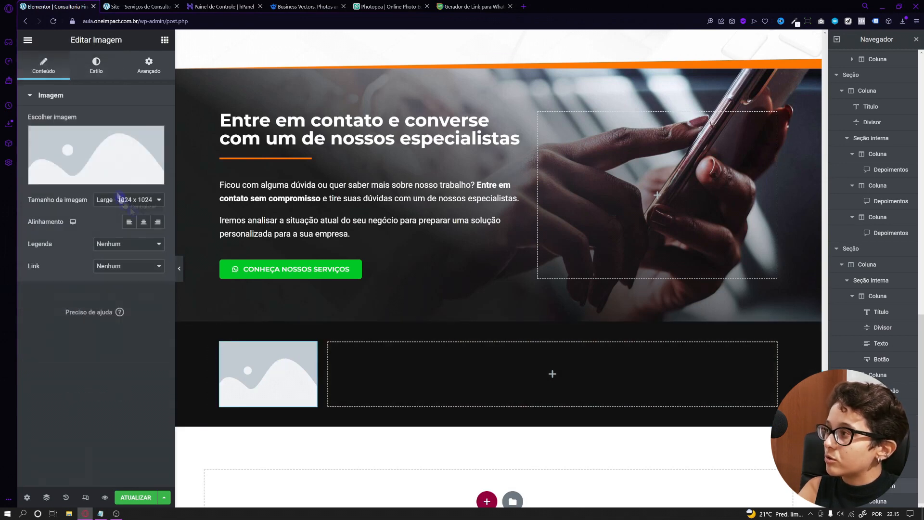
{"action": "left_click", "coordinate": [85, 151]}
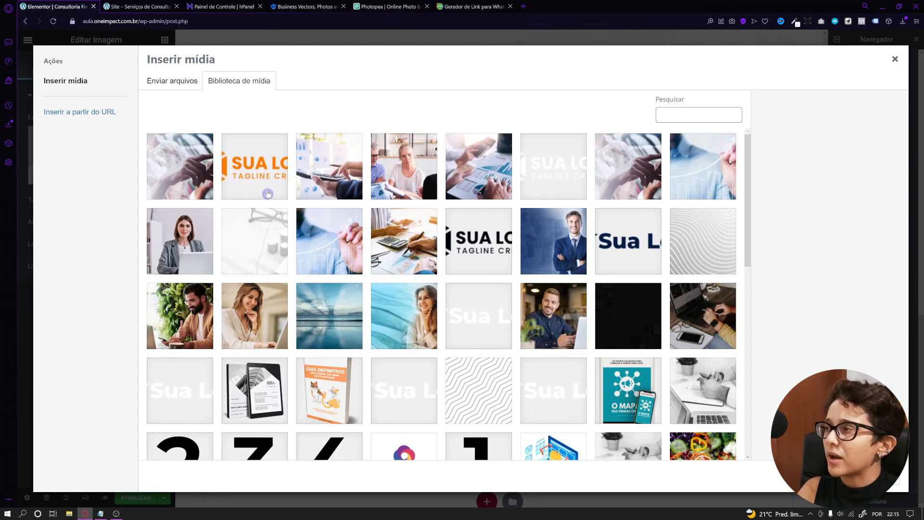
{"action": "left_click", "coordinate": [268, 194]}
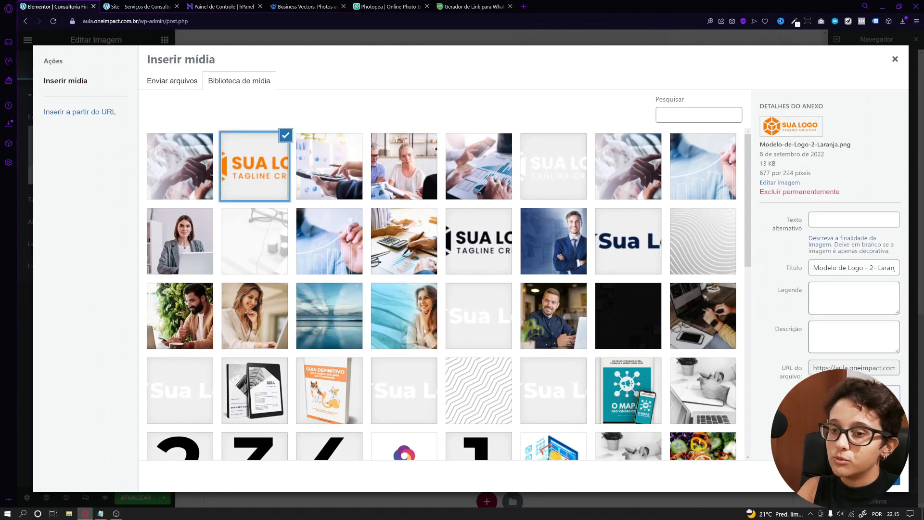
{"action": "left_click", "coordinate": [876, 479]}
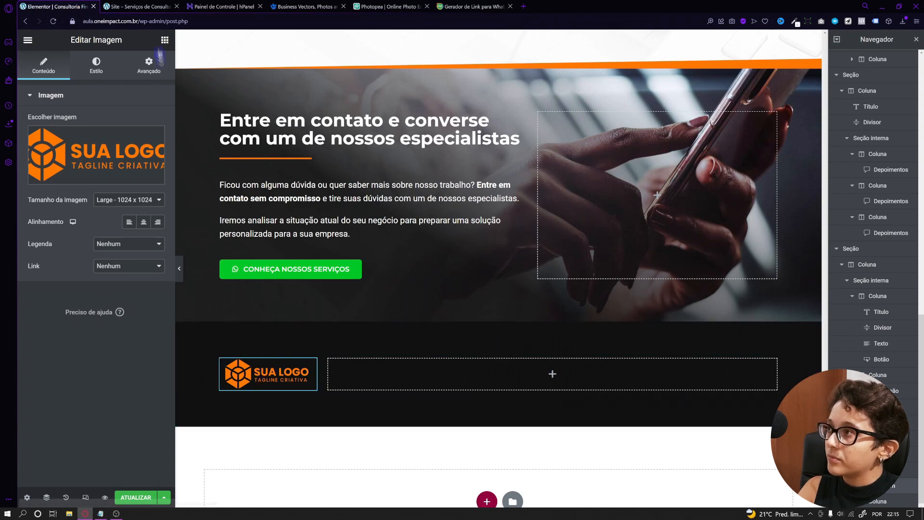
Step: Copy the description paragraph under the logo in the reference page's footer and return to the page editor
{"action": "left_click", "coordinate": [144, 7]}
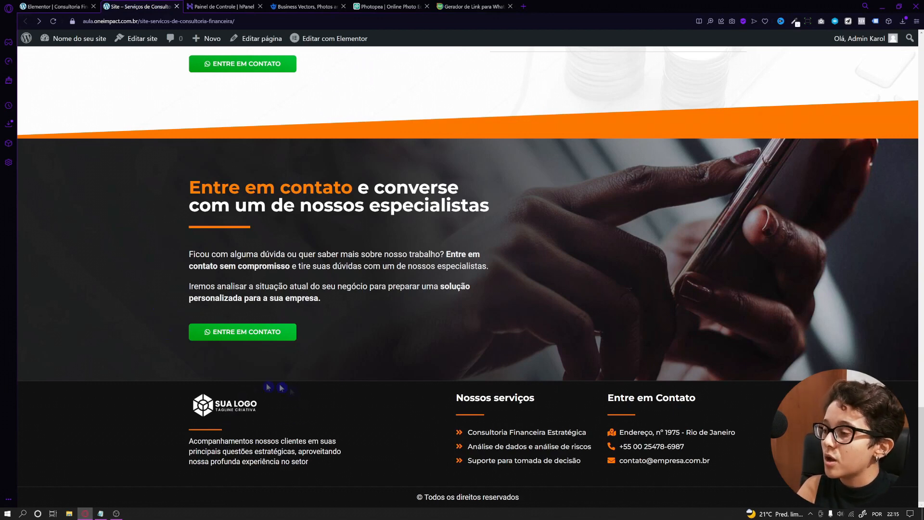
{"action": "left_click_drag", "start_coordinate": [195, 441], "coordinate": [321, 468]}
{"action": "key", "text": "ctrl+c"}
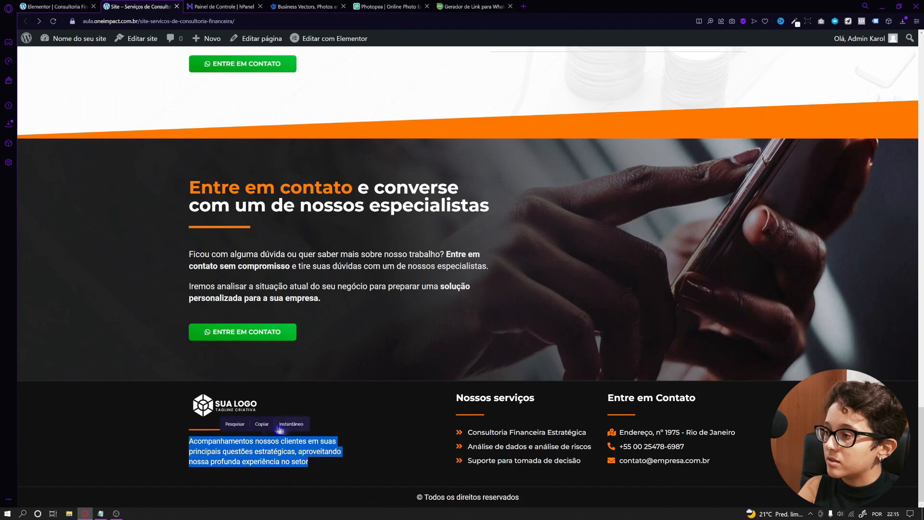
{"action": "left_click", "coordinate": [54, 6]}
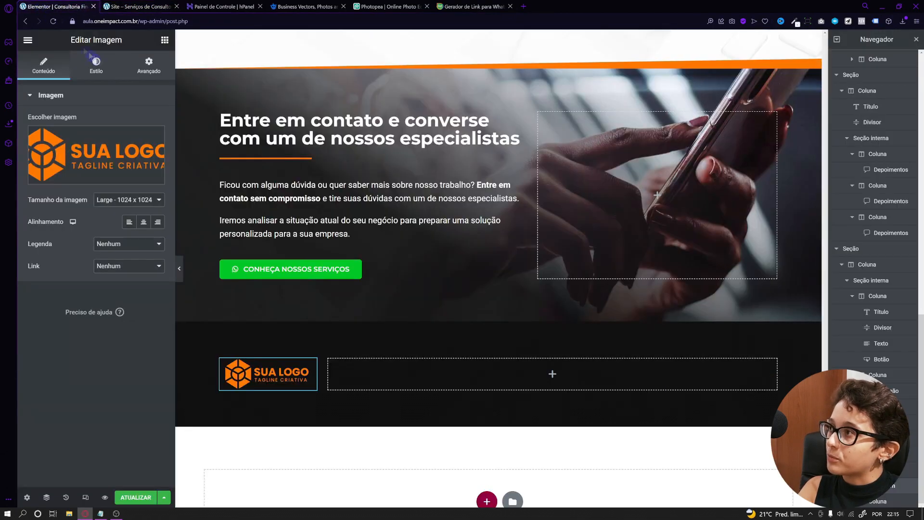
Step: Add a text widget below the footer logo, replace its text with the copied paragraph, and widen the first column to about 27%
{"action": "left_click", "coordinate": [164, 40]}
{"action": "left_click_drag", "start_coordinate": [134, 214], "coordinate": [248, 385]}
{"action": "triple_click", "coordinate": [99, 209]}
{"action": "right_click", "coordinate": [97, 208]}
{"action": "left_click", "coordinate": [144, 258]}
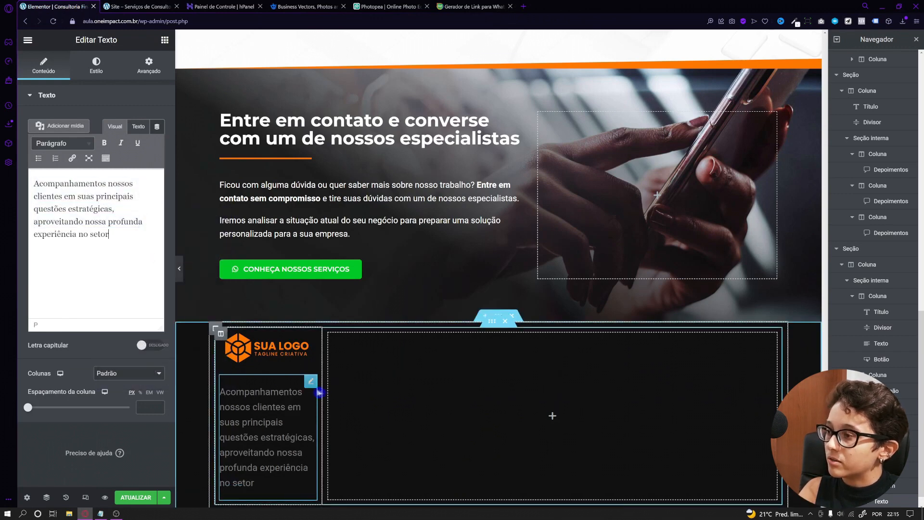
{"action": "left_click_drag", "start_coordinate": [322, 408], "coordinate": [370, 398]}
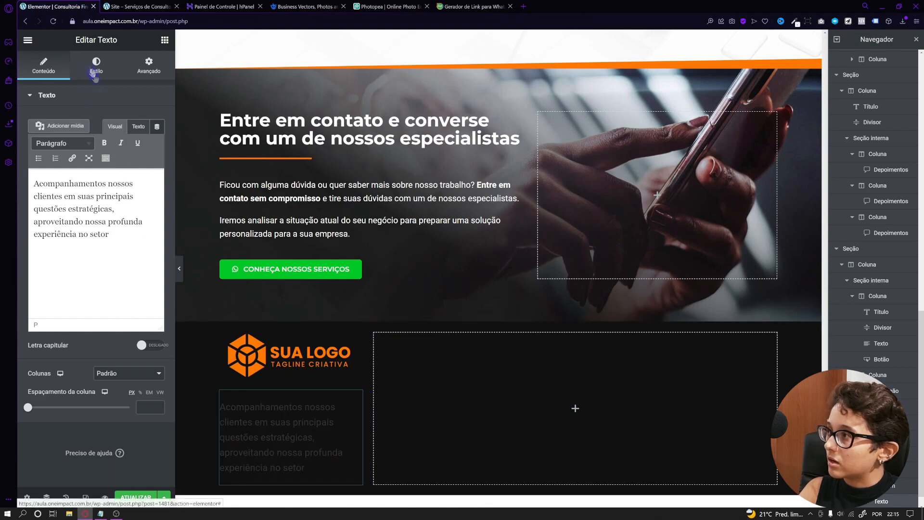
Step: Set the footer paragraph's text colour to white and its font size to 14 px
{"action": "left_click", "coordinate": [96, 65]}
{"action": "scroll", "coordinate": [260, 301], "scroll_direction": "down", "scroll_amount": 1}
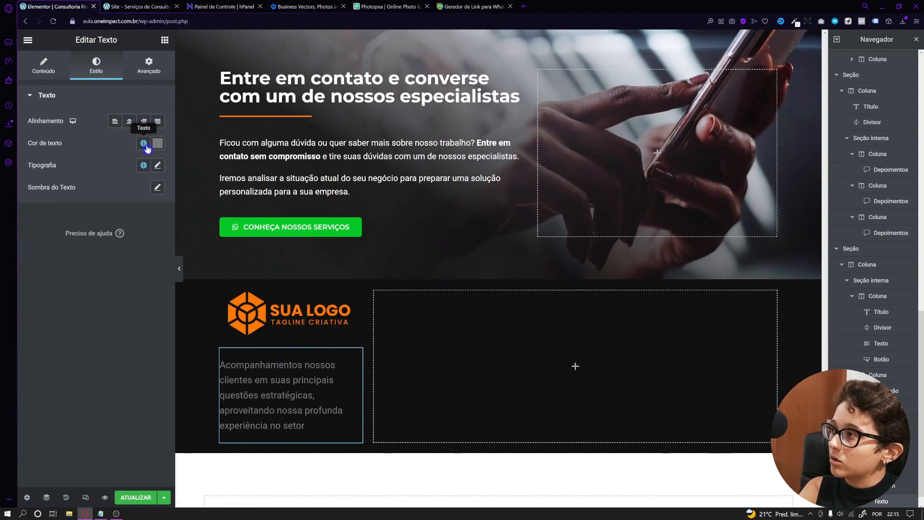
{"action": "left_click", "coordinate": [156, 143]}
{"action": "left_click", "coordinate": [30, 154]}
{"action": "left_click", "coordinate": [157, 166]}
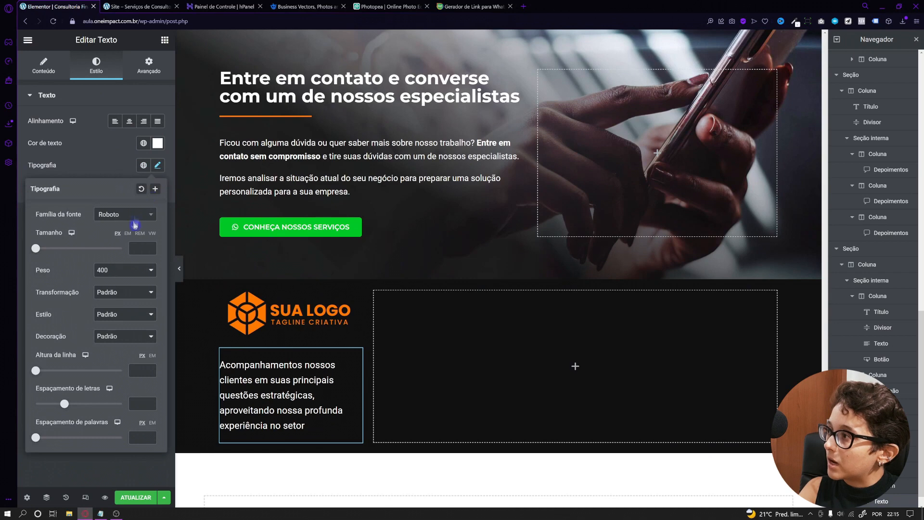
{"action": "left_click", "coordinate": [141, 249]}
{"action": "type", "text": "14"}
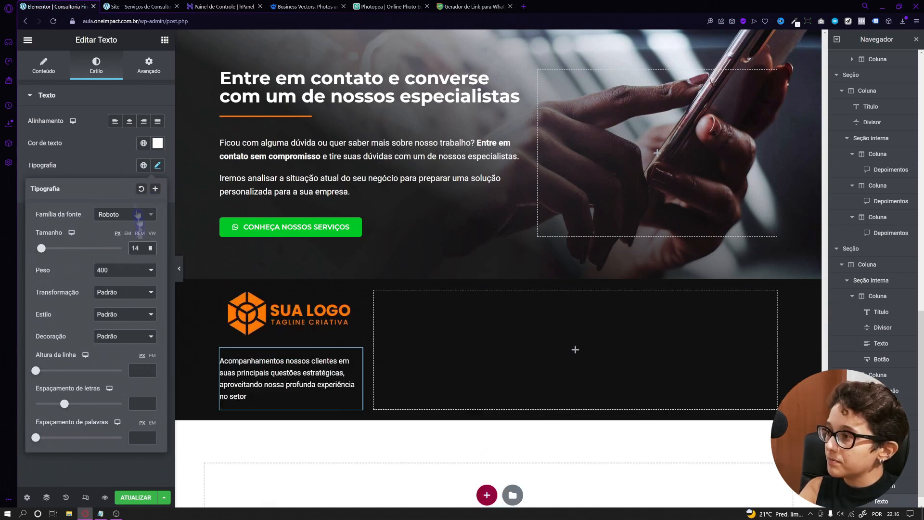
{"action": "left_click", "coordinate": [108, 159]}
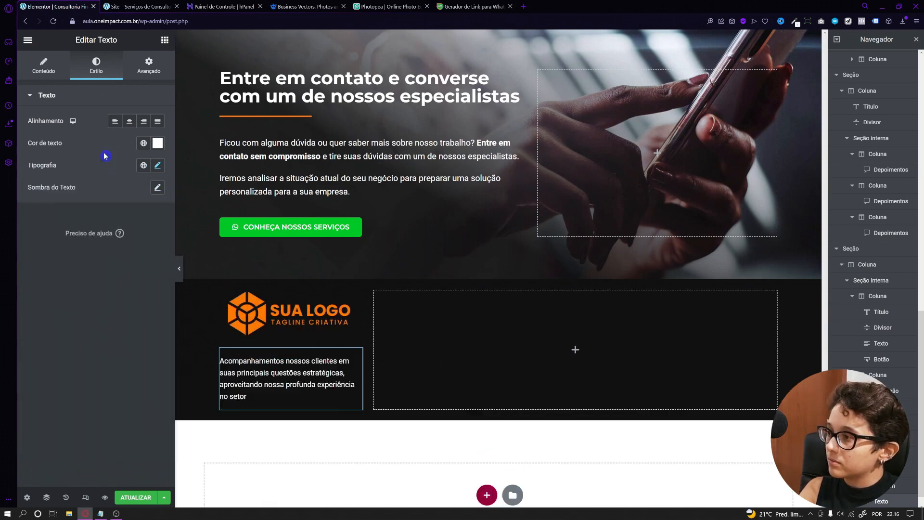
Step: Set the footer logo's width to 50%, align it left, and preview the result
{"action": "left_click", "coordinate": [286, 320]}
{"action": "left_click", "coordinate": [96, 65]}
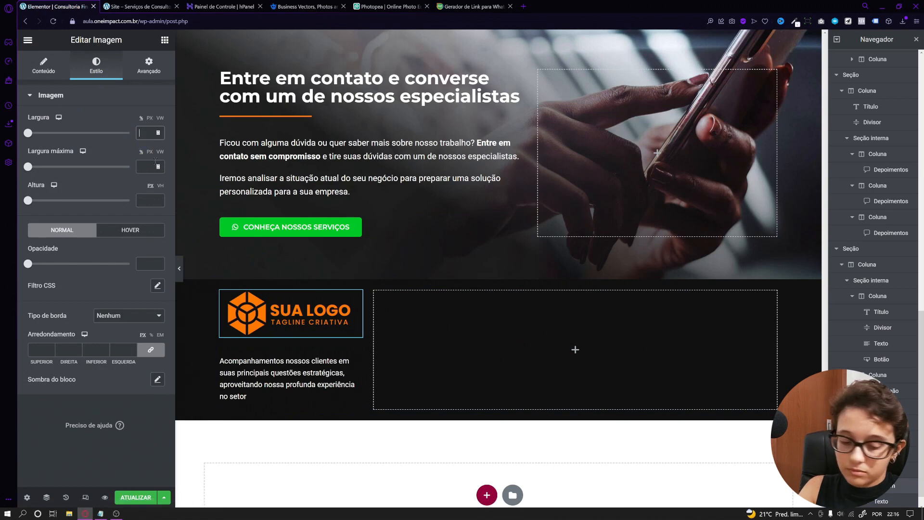
{"action": "type", "text": "50"}
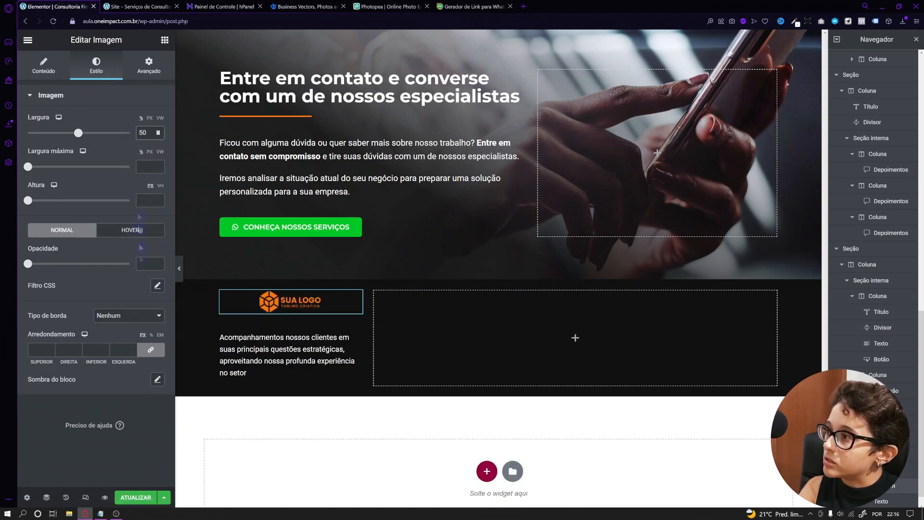
{"action": "left_click", "coordinate": [24, 67]}
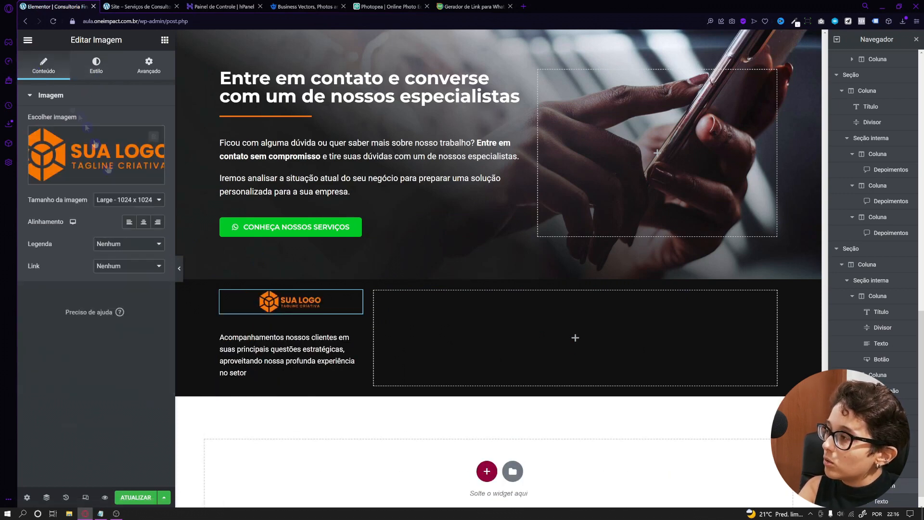
{"action": "left_click", "coordinate": [128, 225]}
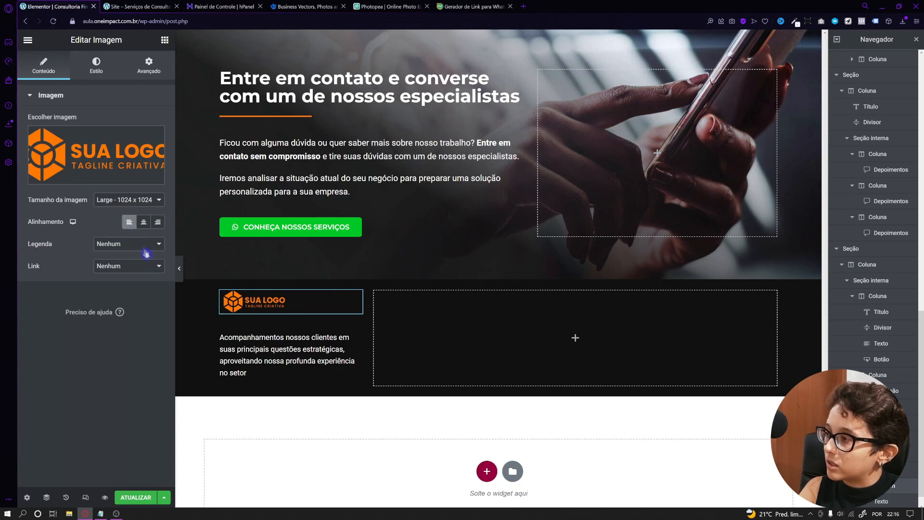
{"action": "left_click", "coordinate": [179, 268]}
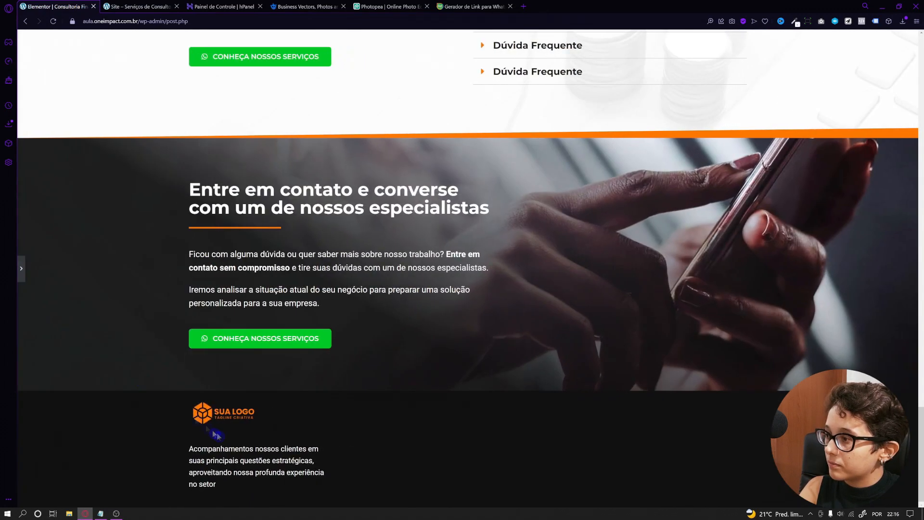
{"action": "left_click", "coordinate": [21, 268]}
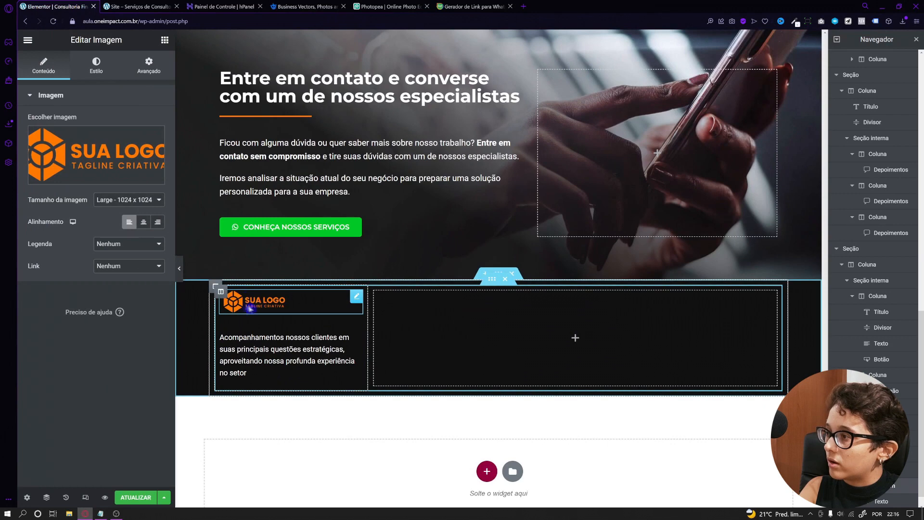
Step: Check the reference footer, then copy the contact section's orange divider and paste it below the footer logo
{"action": "key", "text": "ctrl+Tab"}
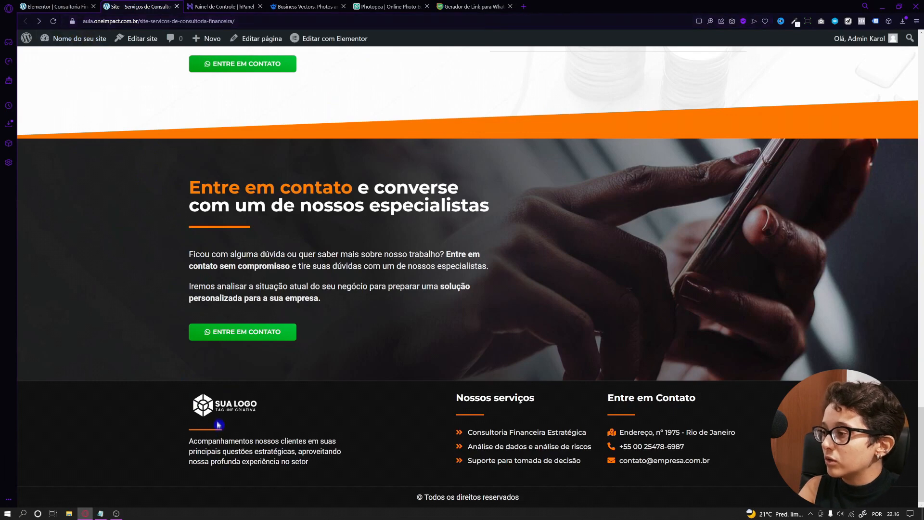
{"action": "key", "text": "ctrl+shift+Tab"}
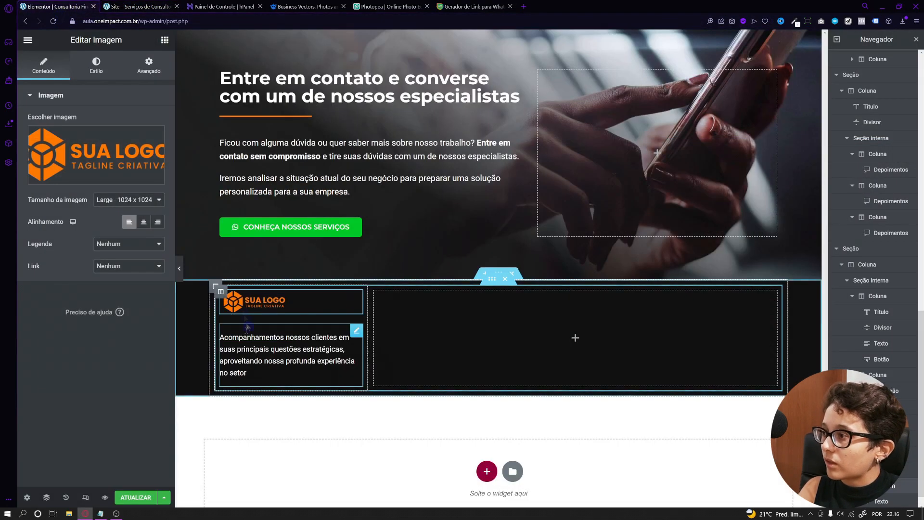
{"action": "left_click", "coordinate": [239, 346]}
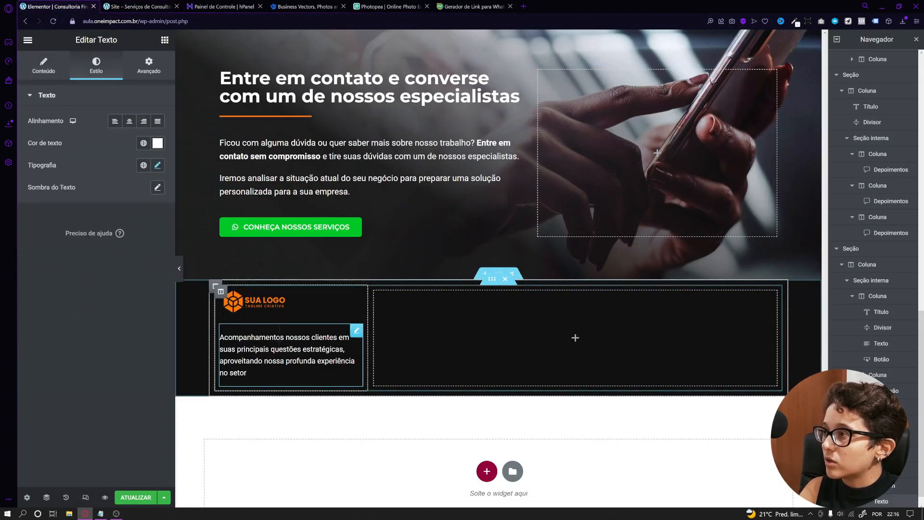
{"action": "right_click", "coordinate": [264, 118]}
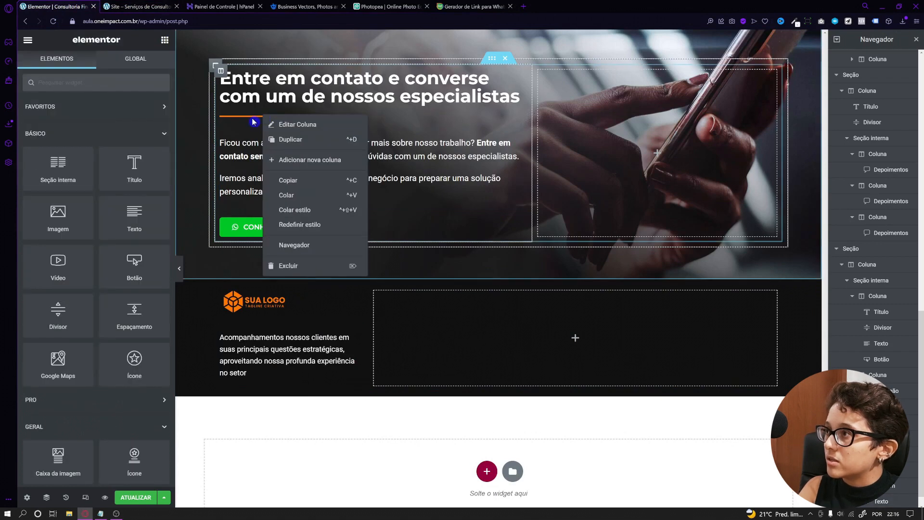
{"action": "left_click", "coordinate": [277, 161]}
{"action": "right_click", "coordinate": [264, 299]}
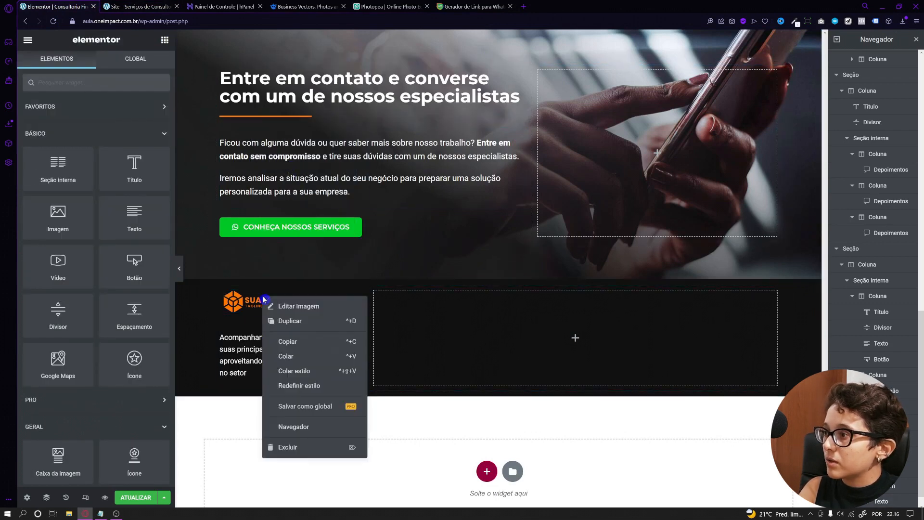
{"action": "left_click", "coordinate": [287, 357]}
Step: Set the footer divider's weight to 2 and preview the page
{"action": "left_click", "coordinate": [96, 65]}
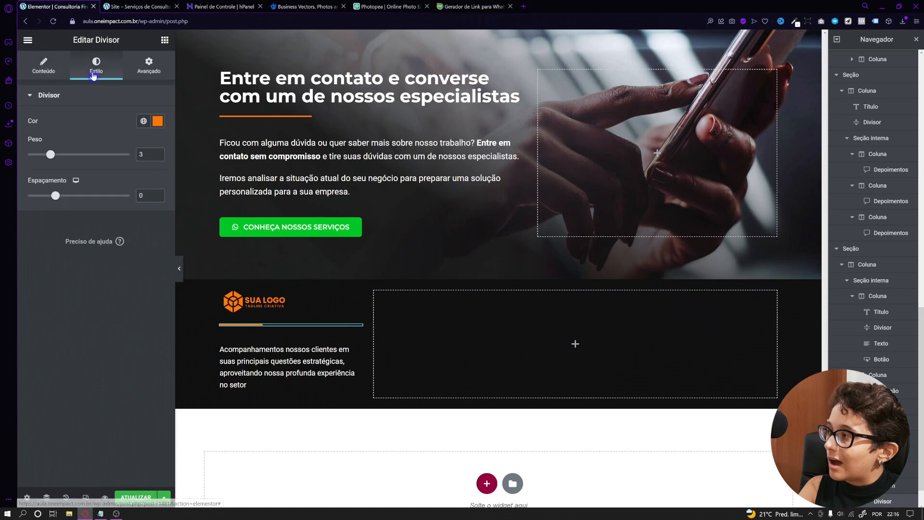
{"action": "type", "text": "2"}
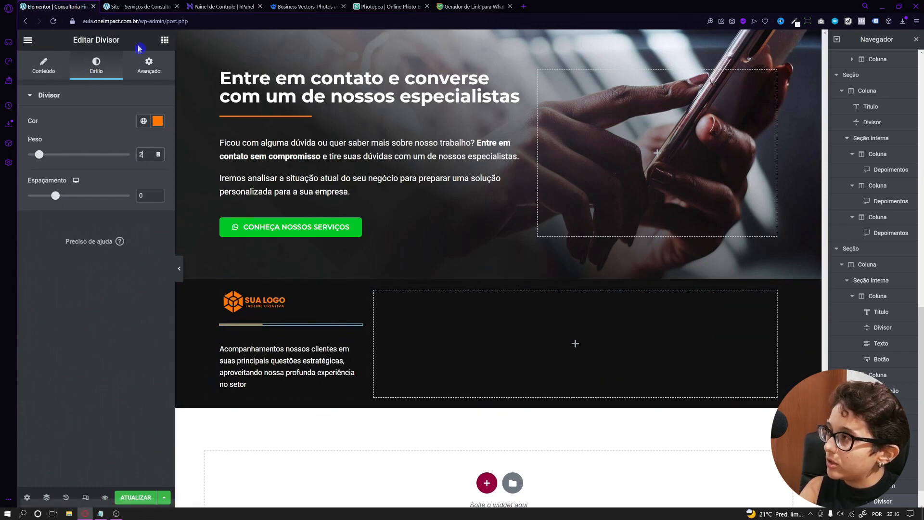
{"action": "key", "text": "ctrl+p"}
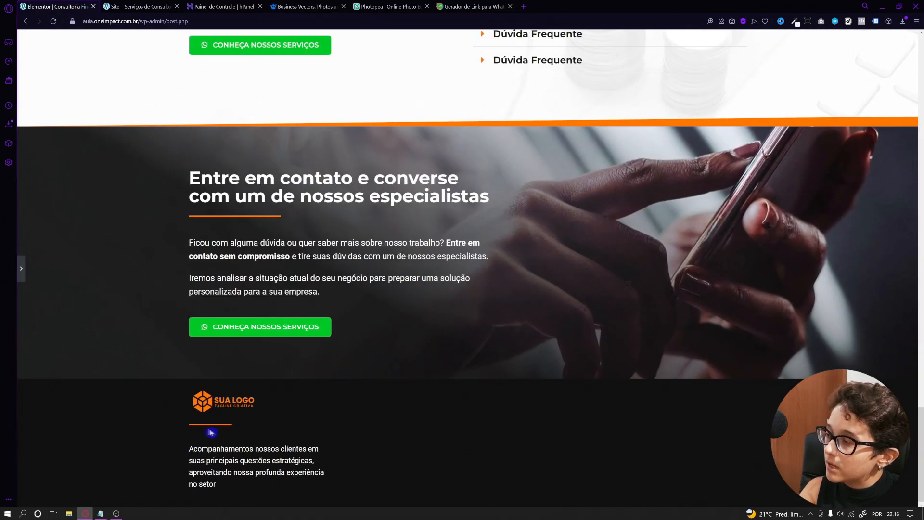
{"action": "left_click", "coordinate": [22, 273]}
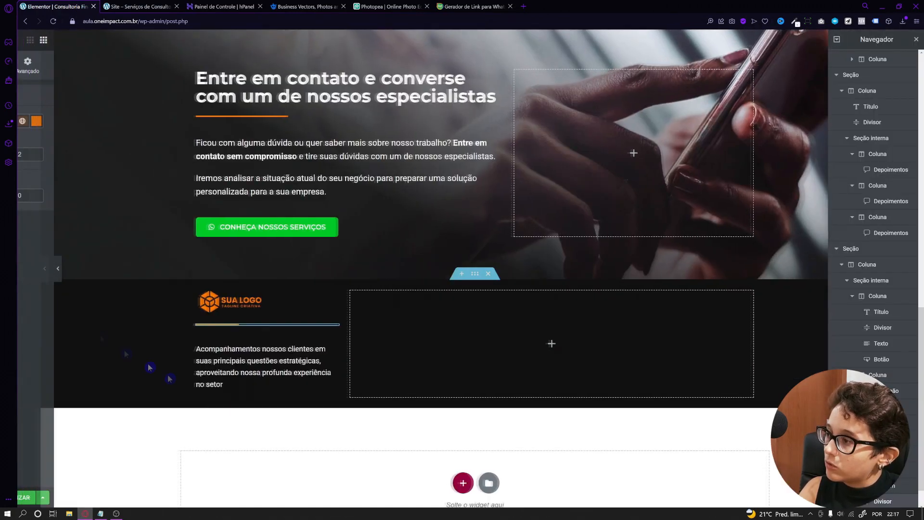
Step: Unlink the footer paragraph's margins, set its top margin to -25 px, and preview the spacing
{"action": "left_click", "coordinate": [258, 364]}
{"action": "left_click", "coordinate": [149, 61]}
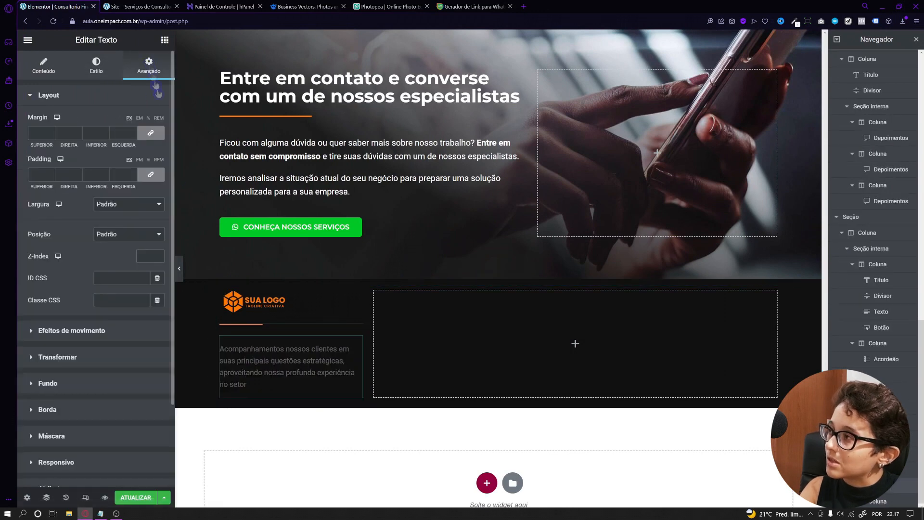
{"action": "left_click", "coordinate": [51, 136]}
{"action": "left_click", "coordinate": [51, 135]}
{"action": "left_click", "coordinate": [51, 135]}
{"action": "left_click", "coordinate": [51, 135]}
{"action": "left_click", "coordinate": [51, 132]}
{"action": "left_click", "coordinate": [179, 270]}
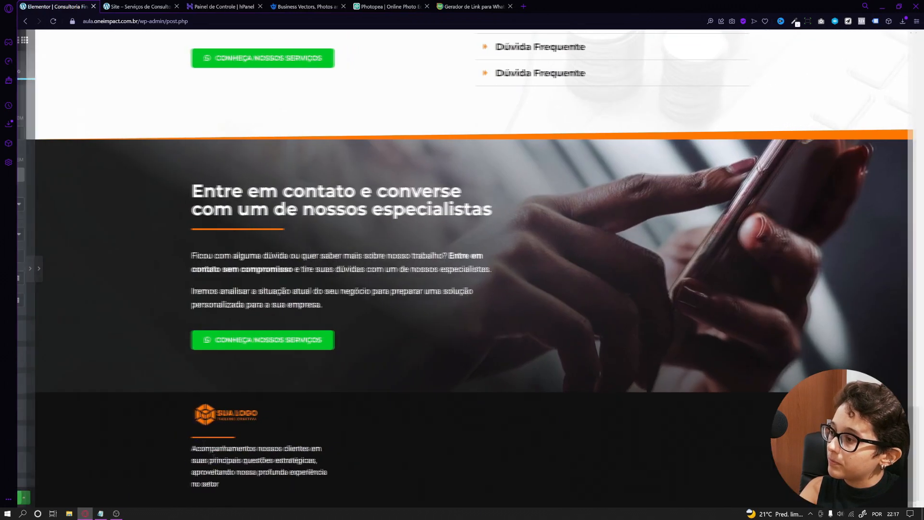
{"action": "left_click", "coordinate": [21, 268]}
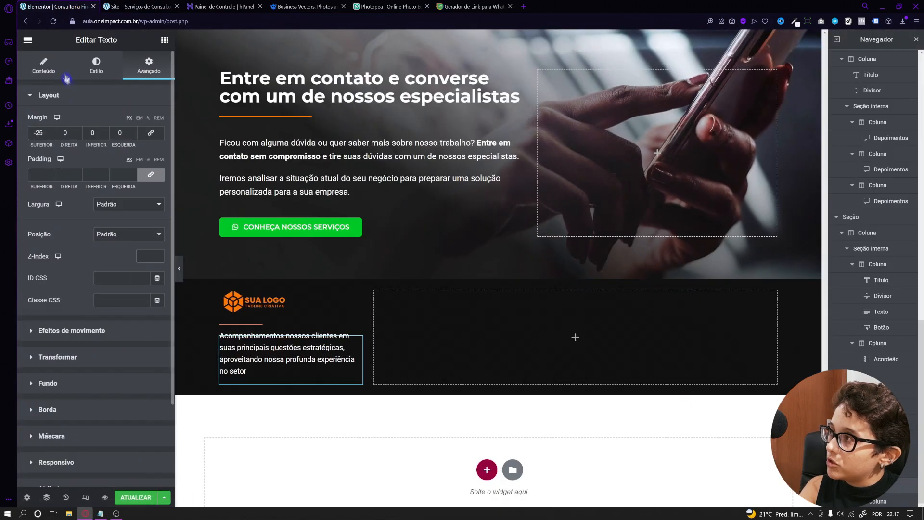
Step: Reduce the footer paragraph's font size to 13 px and preview the footer
{"action": "left_click", "coordinate": [97, 65]}
{"action": "left_click", "coordinate": [158, 165]}
{"action": "left_click", "coordinate": [150, 251]}
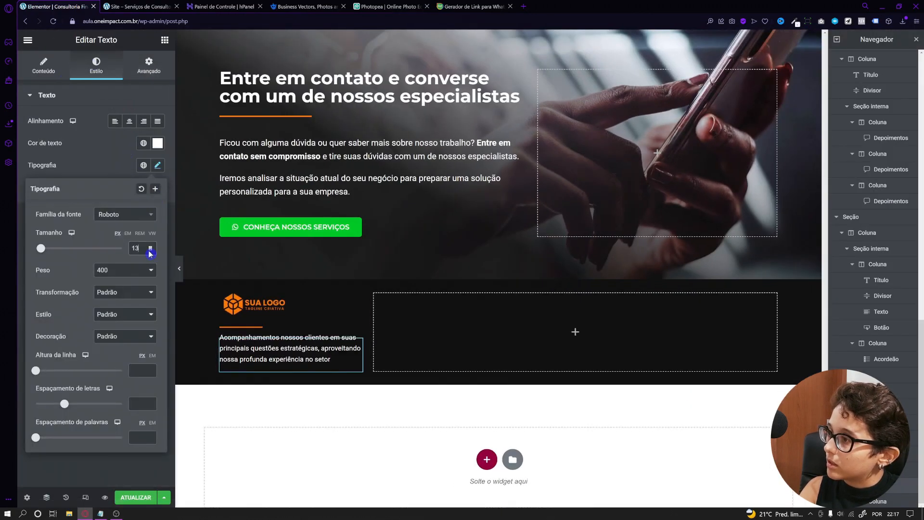
{"action": "left_click", "coordinate": [179, 268]}
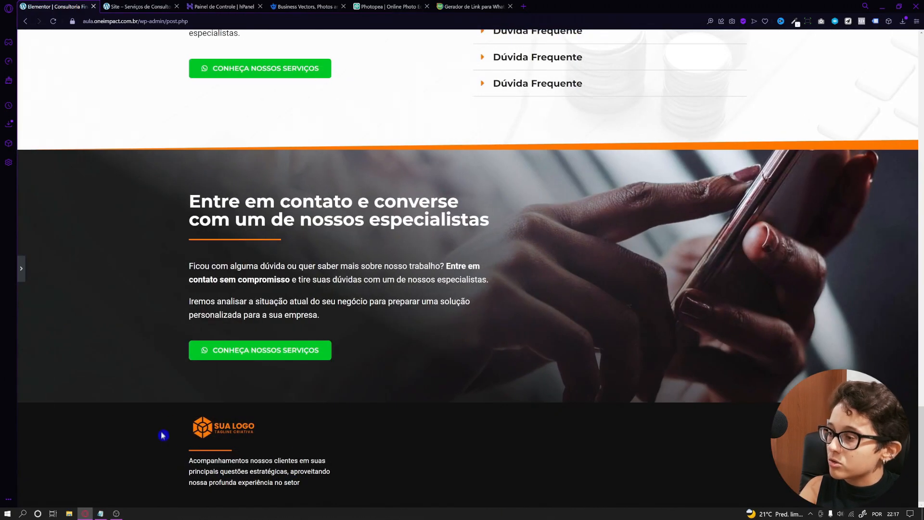
{"action": "left_click", "coordinate": [21, 270]}
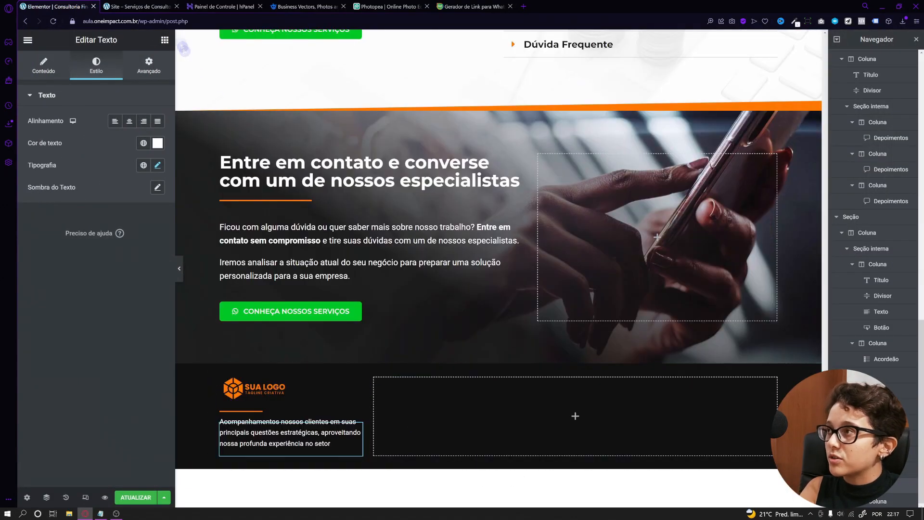
Step: Check the reference footer's layout and duplicate the empty footer column twice to make a four-column row
{"action": "left_click", "coordinate": [143, 7]}
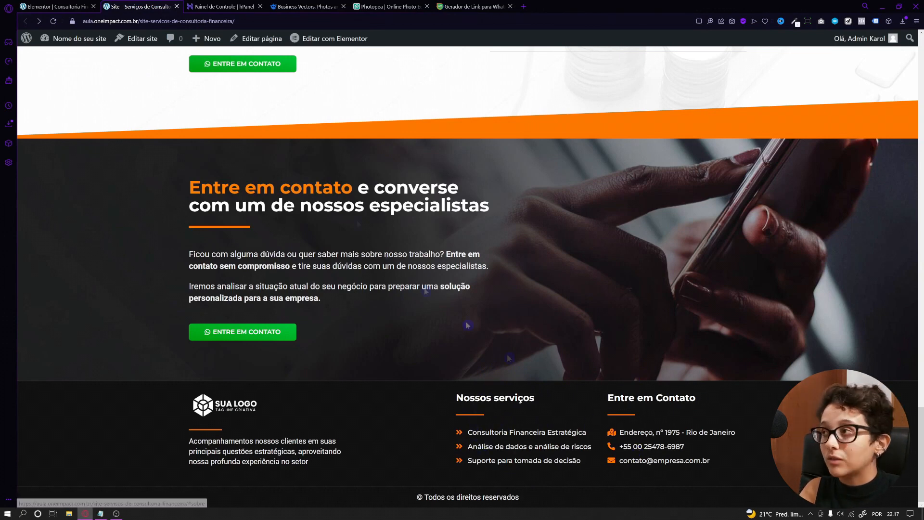
{"action": "left_click", "coordinate": [56, 6]}
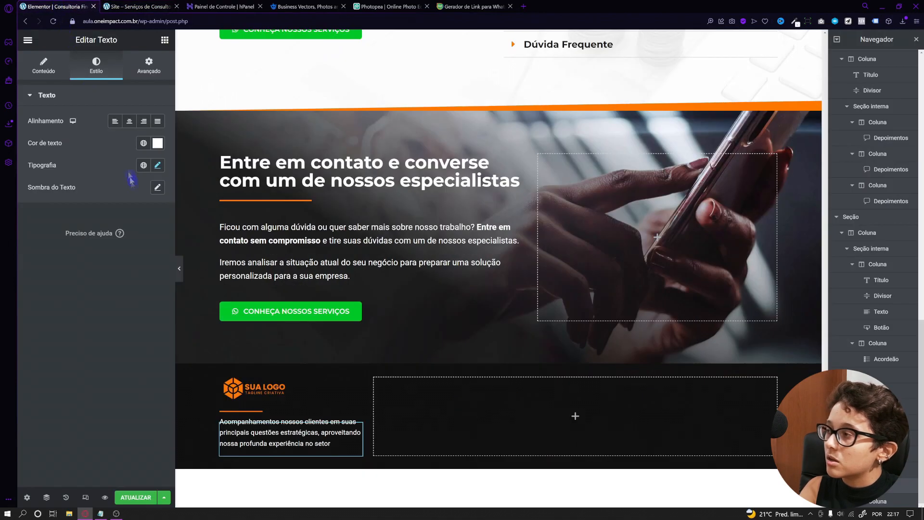
{"action": "right_click", "coordinate": [472, 399]}
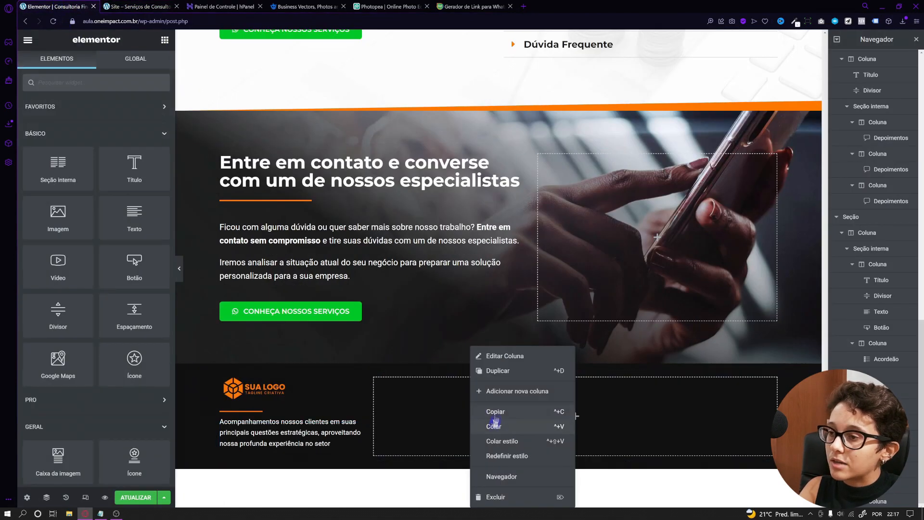
{"action": "left_click", "coordinate": [507, 379]}
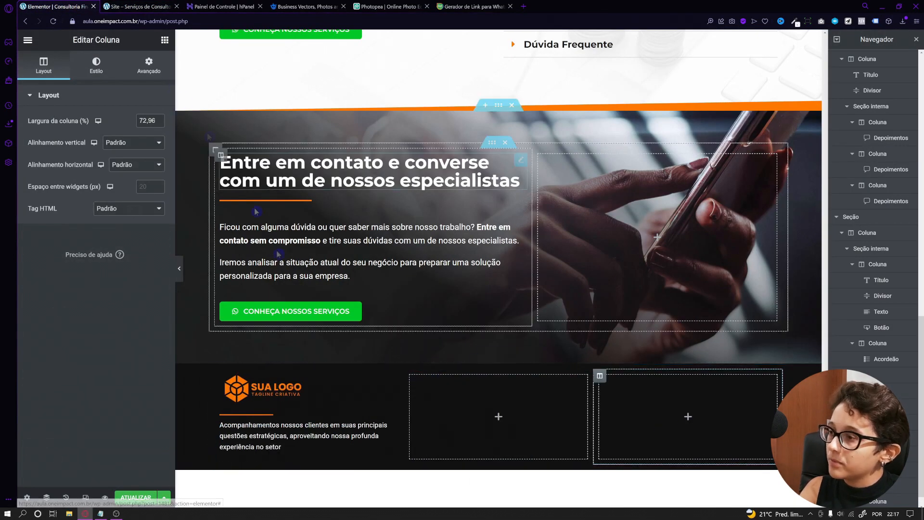
{"action": "right_click", "coordinate": [444, 401]}
{"action": "left_click", "coordinate": [472, 371]}
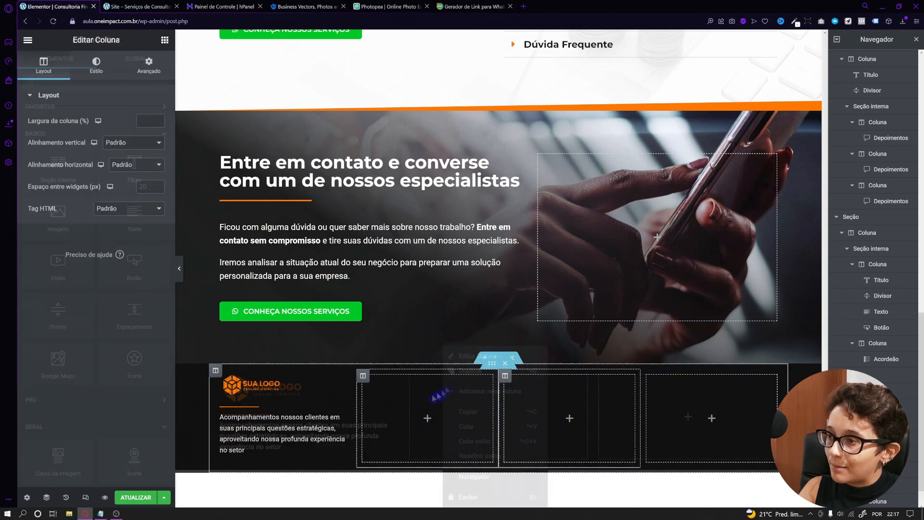
Step: Resize the four footer columns: widen the logo column, narrow the empty second one, and make the last two nearly equal in width
{"action": "left_click_drag", "start_coordinate": [358, 406], "coordinate": [377, 408]}
{"action": "left_click_drag", "start_coordinate": [498, 407], "coordinate": [466, 417]}
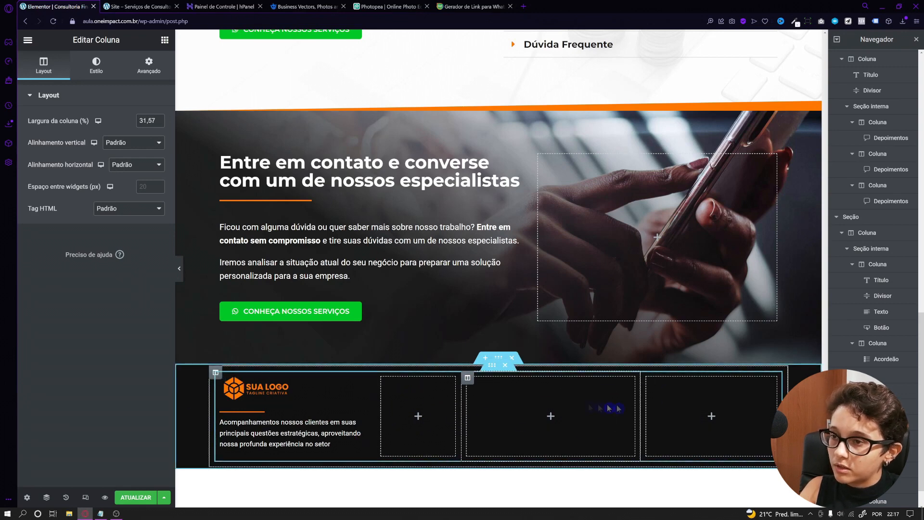
{"action": "left_click_drag", "start_coordinate": [641, 412], "coordinate": [630, 433]}
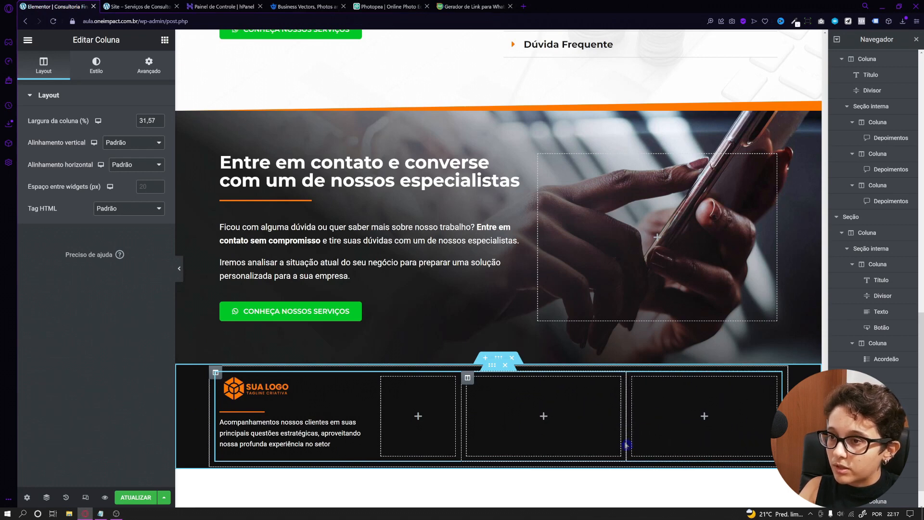
Step: Add a title widget to the third footer column and set its text to "Nossos serviços", copied from the reference page
{"action": "left_click", "coordinate": [166, 40]}
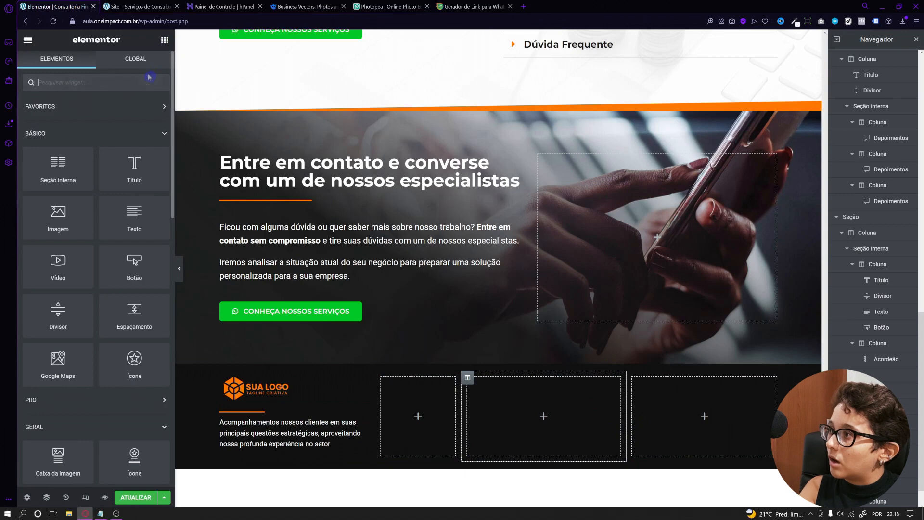
{"action": "left_click_drag", "start_coordinate": [129, 172], "coordinate": [543, 415]}
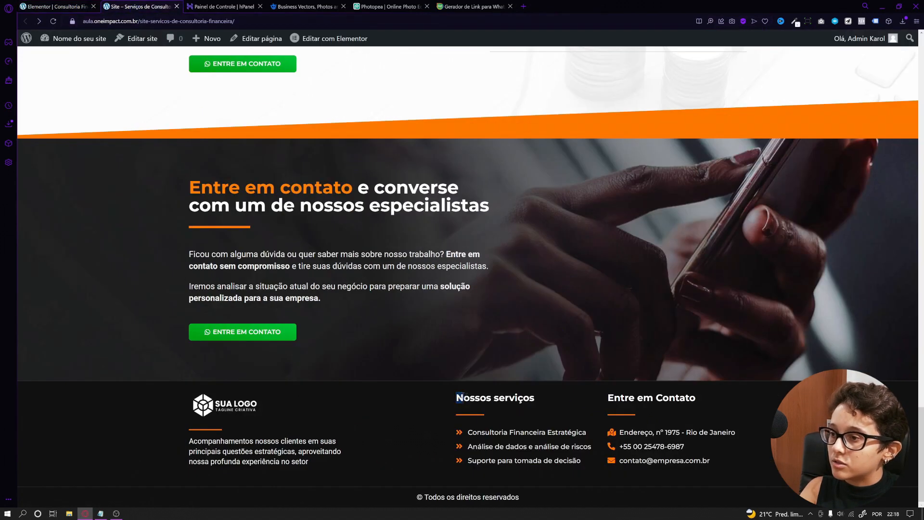
{"action": "left_click", "coordinate": [508, 380]}
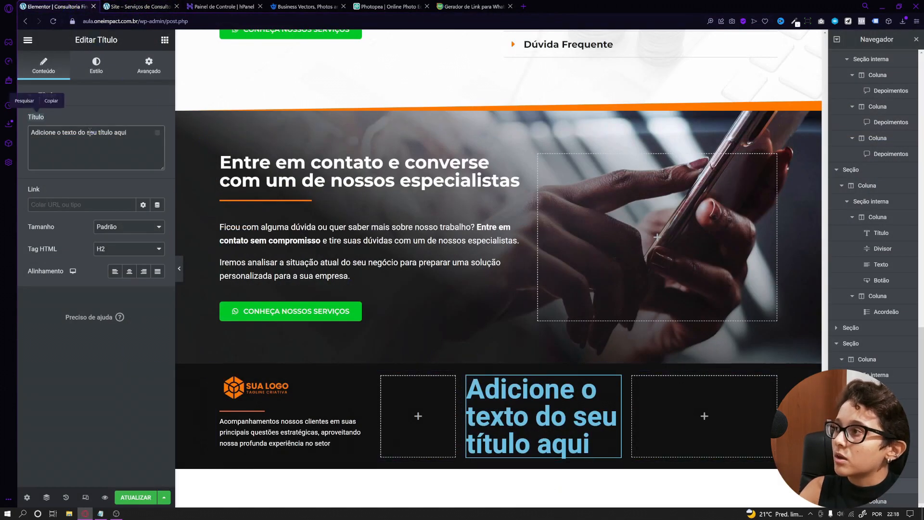
{"action": "triple_click", "coordinate": [89, 131]}
{"action": "right_click", "coordinate": [89, 131]}
{"action": "left_click", "coordinate": [121, 186]}
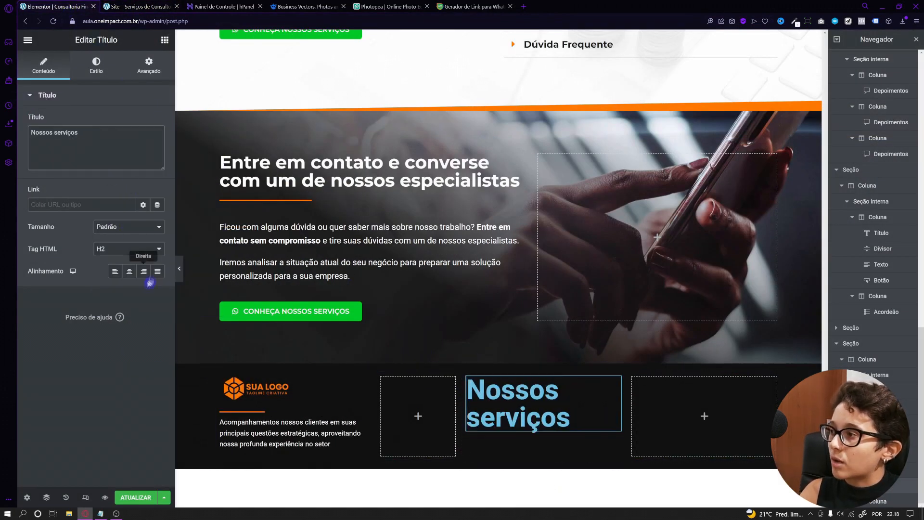
Step: Style the "Nossos serviços" title in Montserrat, size 22 px, weight 700
{"action": "left_click", "coordinate": [96, 65]}
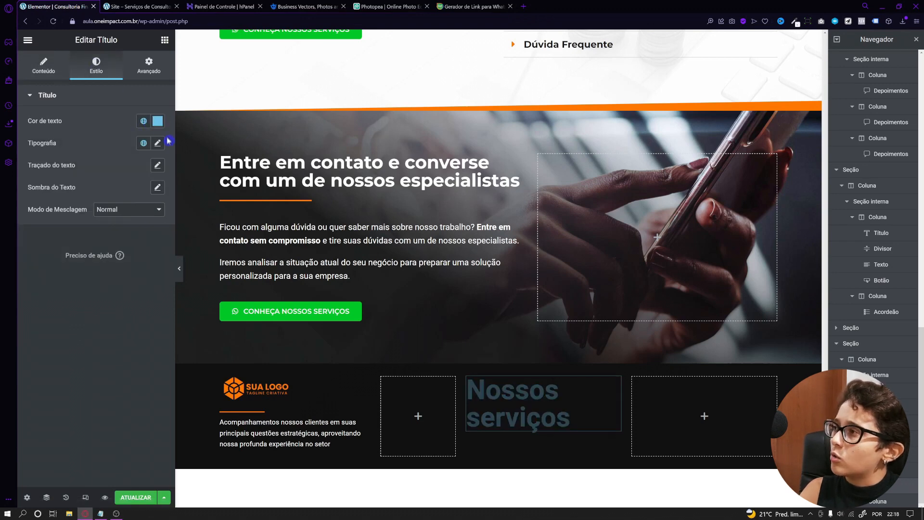
{"action": "left_click", "coordinate": [157, 143]}
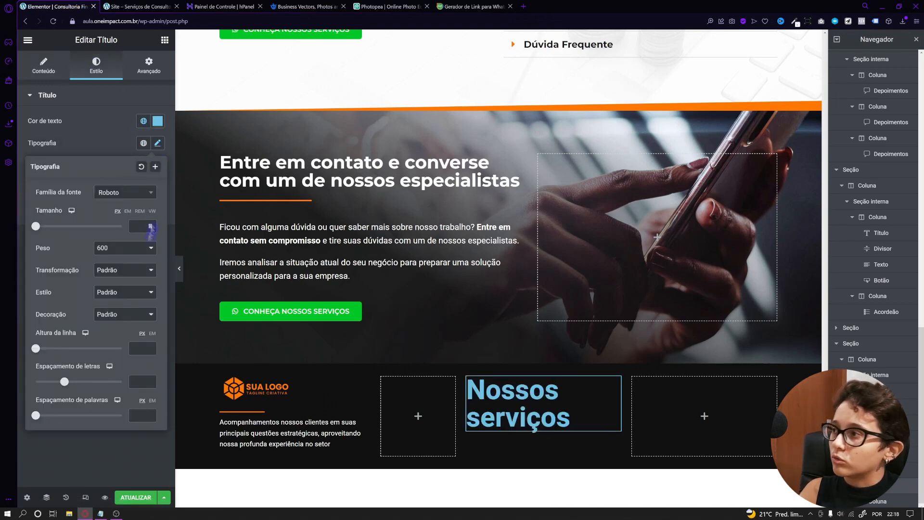
{"action": "left_click", "coordinate": [138, 226]}
{"action": "type", "text": "15"}
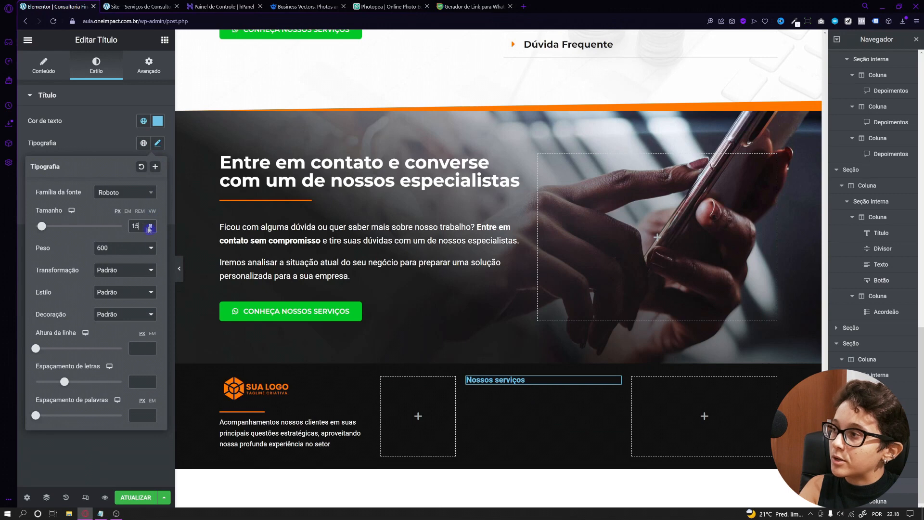
{"action": "type", "text": "1"}
{"action": "left_click", "coordinate": [117, 193]}
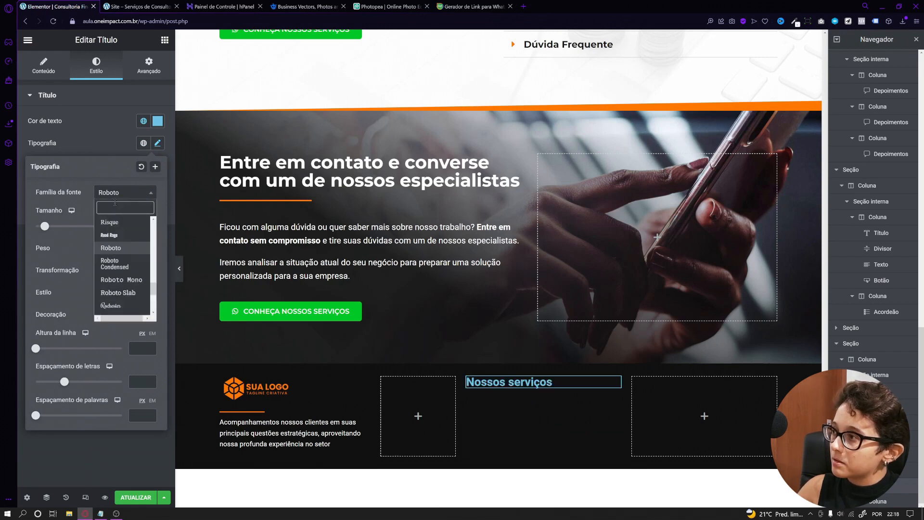
{"action": "type", "text": "monts"}
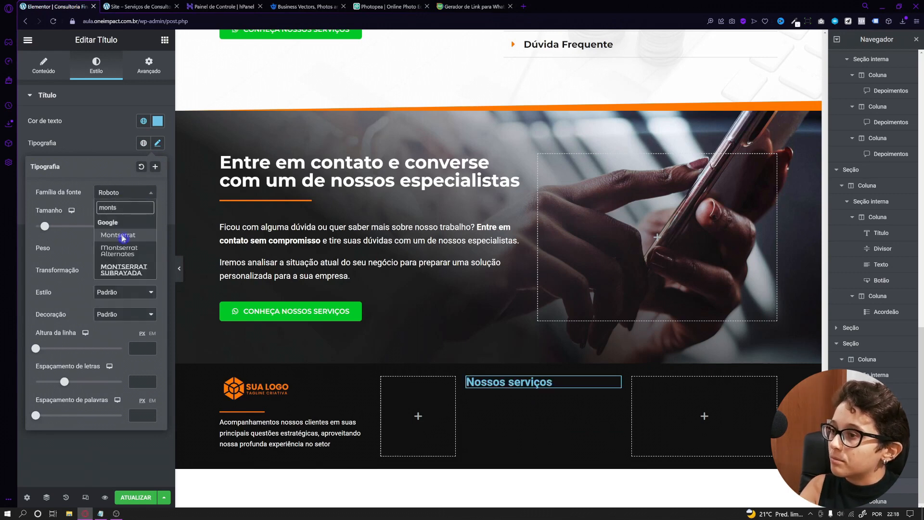
{"action": "left_click", "coordinate": [121, 236]}
{"action": "left_click", "coordinate": [124, 248]}
{"action": "left_click", "coordinate": [107, 313]}
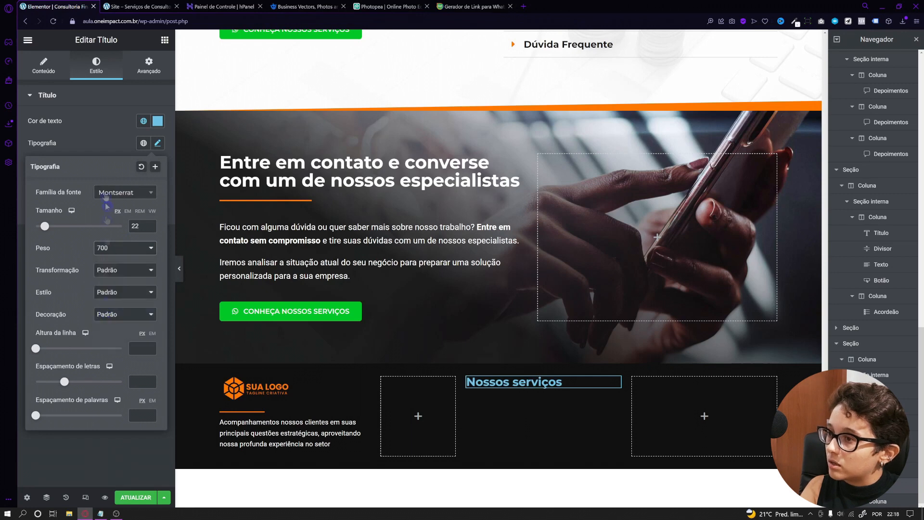
{"action": "left_click", "coordinate": [125, 140]}
Step: Set the "Nossos serviços" title's text colour to the page's orange by sampling it with the colour sampler
{"action": "left_click", "coordinate": [157, 121]}
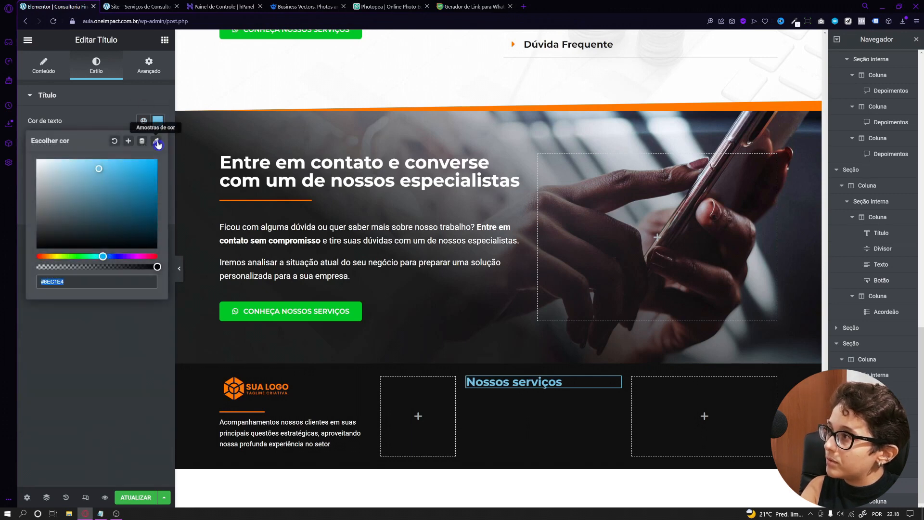
{"action": "left_click", "coordinate": [156, 141]}
{"action": "left_click", "coordinate": [253, 238]}
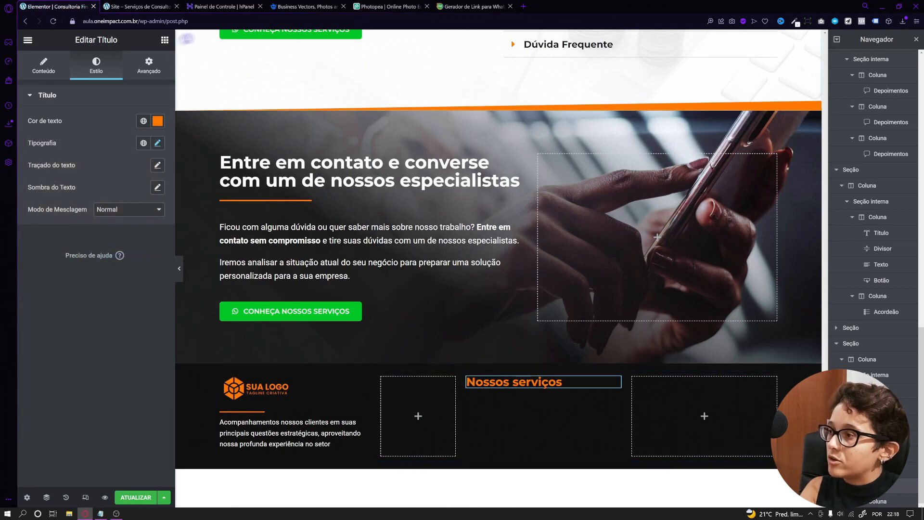
Step: Copy the orange divider from the footer's logo column and paste it below the "Nossos serviços" title
{"action": "right_click", "coordinate": [243, 414]}
{"action": "left_click", "coordinate": [269, 391]}
{"action": "right_click", "coordinate": [523, 382]}
{"action": "left_click", "coordinate": [544, 407]}
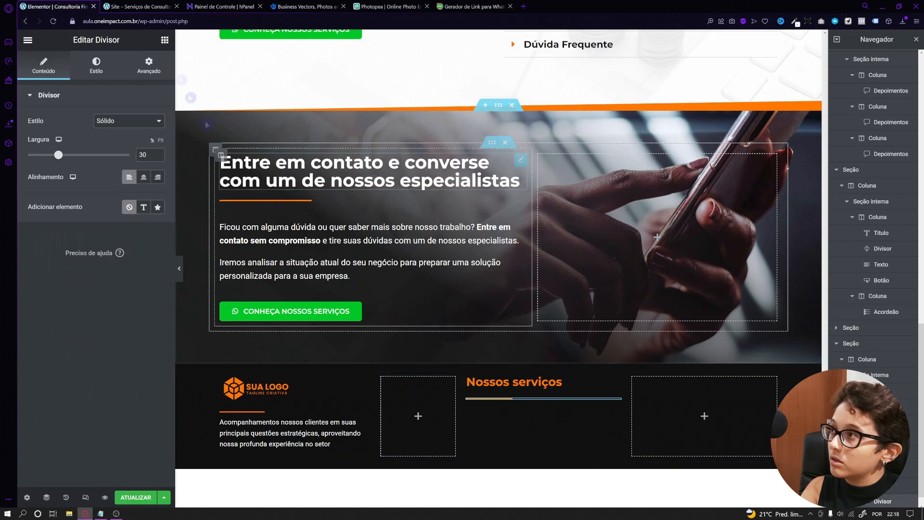
Step: Copy the icon list from the "Te ajudamos a alcançar seus objetivos de negócios" section and paste it under the "Nossos serviços" divider
{"action": "key", "text": "ctrl+Tab"}
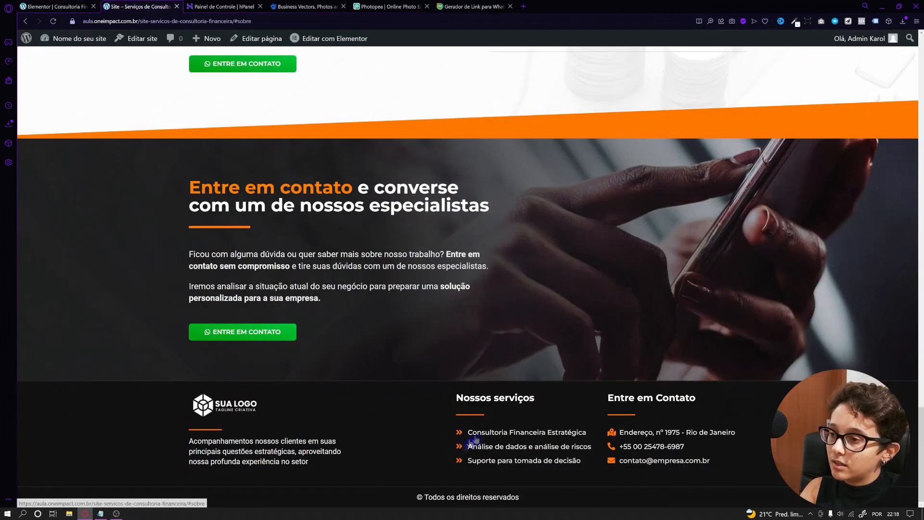
{"action": "key", "text": "ctrl+shift+Tab"}
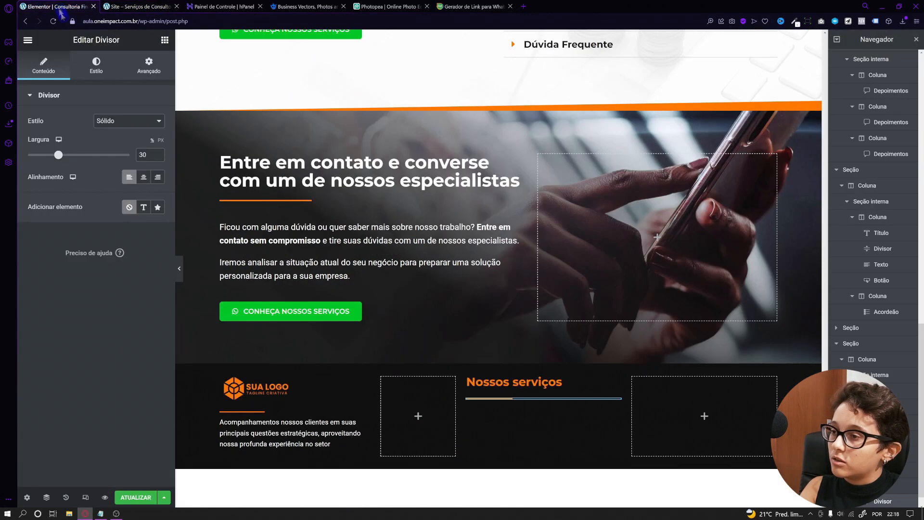
{"action": "scroll", "coordinate": [801, 192], "scroll_direction": "up", "scroll_amount": 15}
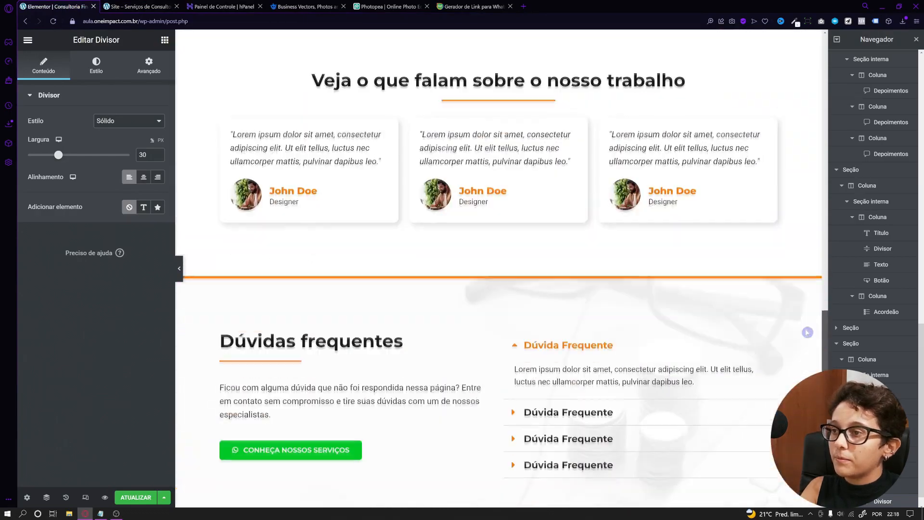
{"action": "scroll", "coordinate": [802, 192], "scroll_direction": "up", "scroll_amount": 5}
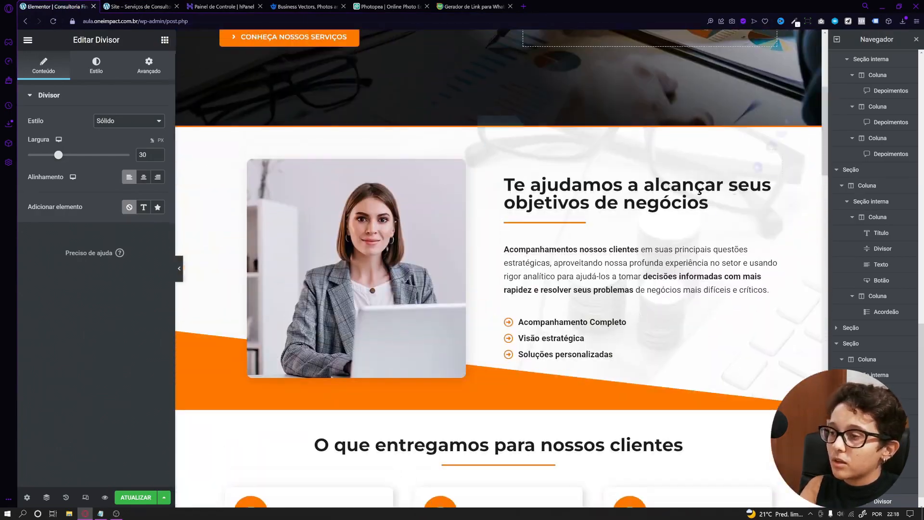
{"action": "right_click", "coordinate": [536, 332]}
{"action": "left_click", "coordinate": [555, 380]}
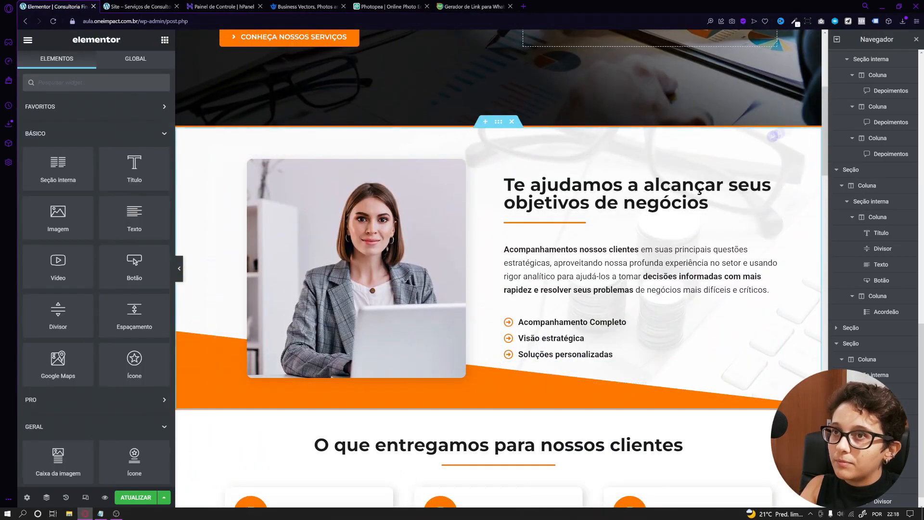
{"action": "left_click_drag", "start_coordinate": [825, 119], "coordinate": [841, 357]}
{"action": "right_click", "coordinate": [501, 289]}
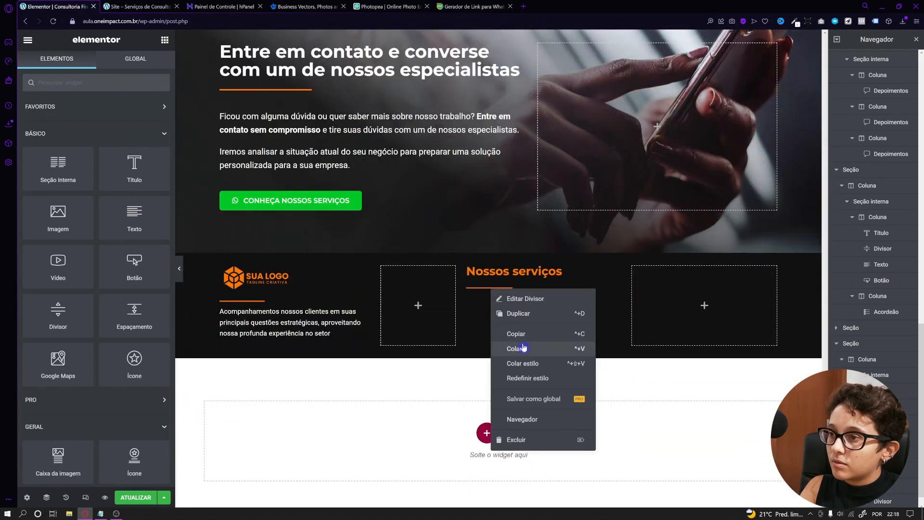
{"action": "left_click", "coordinate": [524, 366]}
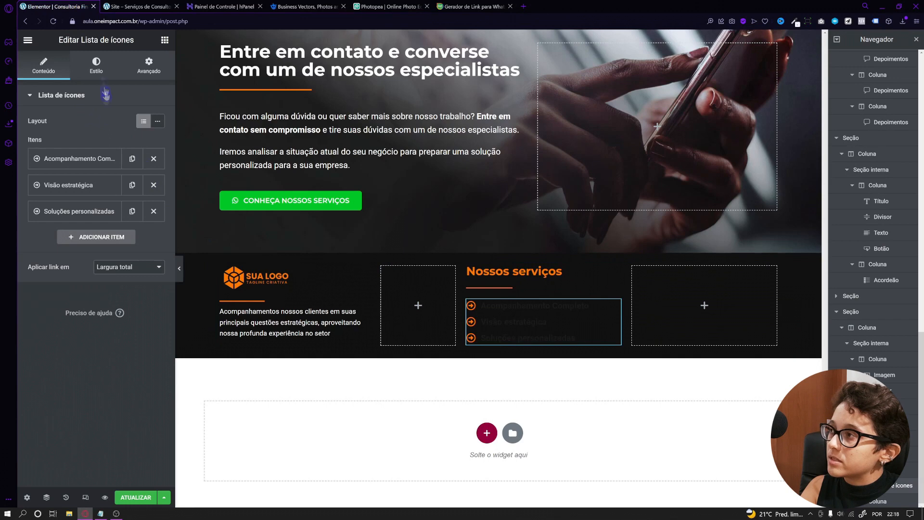
Step: Set the footer icon list's text colour to white (#FFFFFF)
{"action": "left_click", "coordinate": [96, 63]}
{"action": "left_click", "coordinate": [46, 237]}
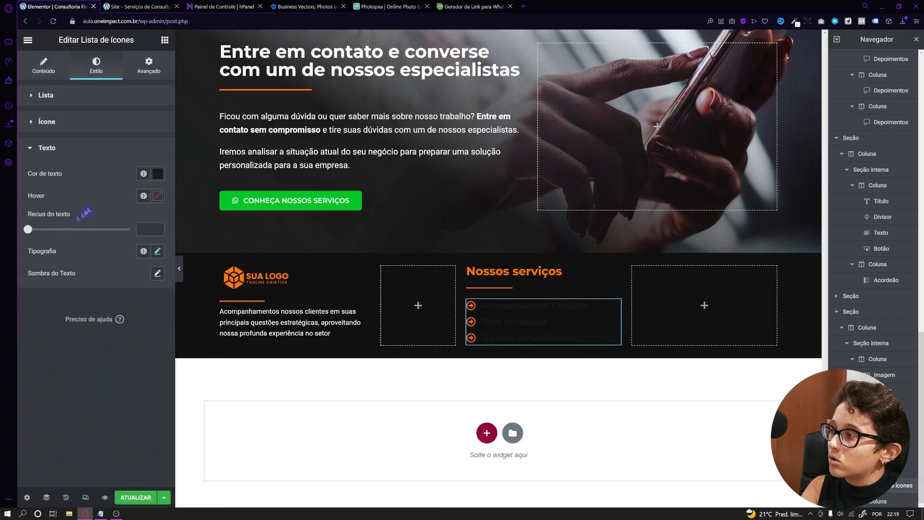
{"action": "left_click", "coordinate": [162, 178]}
{"action": "left_click_drag", "start_coordinate": [73, 239], "coordinate": [13, 190]}
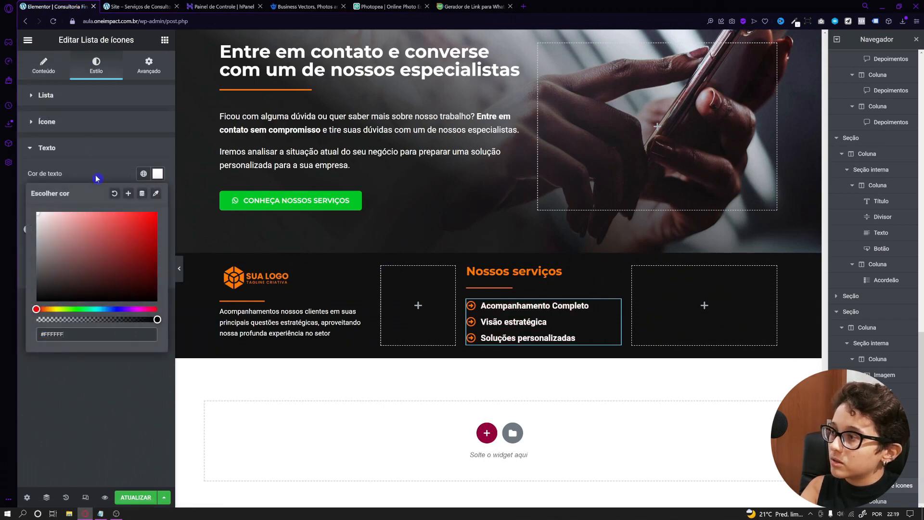
{"action": "left_click", "coordinate": [96, 178]}
Step: Set the footer icon list's text to size 14 px and weight 400
{"action": "left_click", "coordinate": [157, 251]}
{"action": "left_click", "coordinate": [150, 337]}
{"action": "left_click", "coordinate": [150, 337]}
{"action": "left_click", "coordinate": [139, 356]}
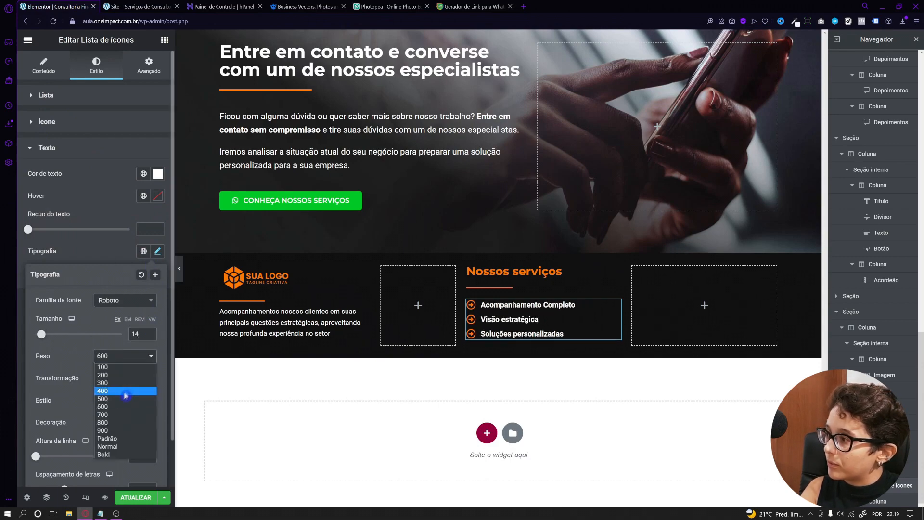
{"action": "left_click", "coordinate": [116, 392]}
{"action": "scroll", "coordinate": [504, 342], "scroll_direction": "up", "scroll_amount": 2}
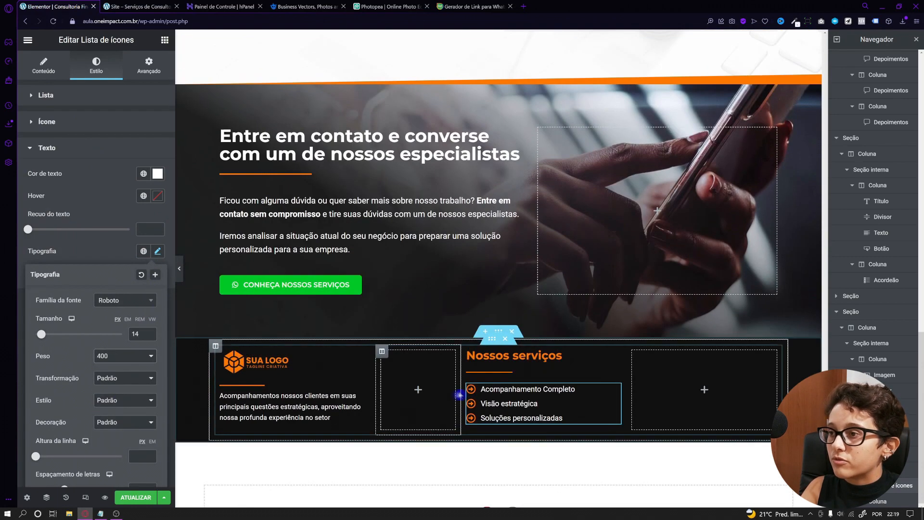
Step: Replace the first list item's text with "Consultoria Financeira Estratégica", copied from the reference site's footer
{"action": "left_click", "coordinate": [45, 66]}
{"action": "left_click", "coordinate": [71, 160]}
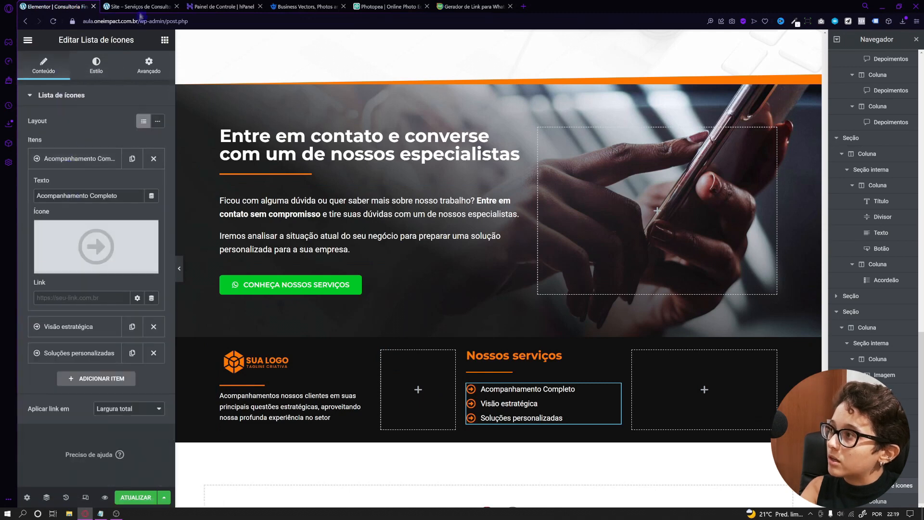
{"action": "mouse_move", "coordinate": [118, 236]}
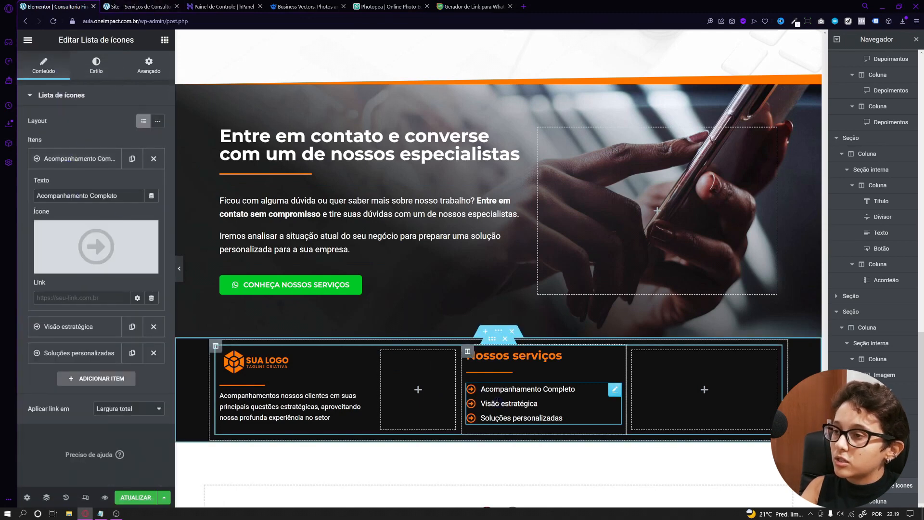
{"action": "left_click", "coordinate": [123, 7]}
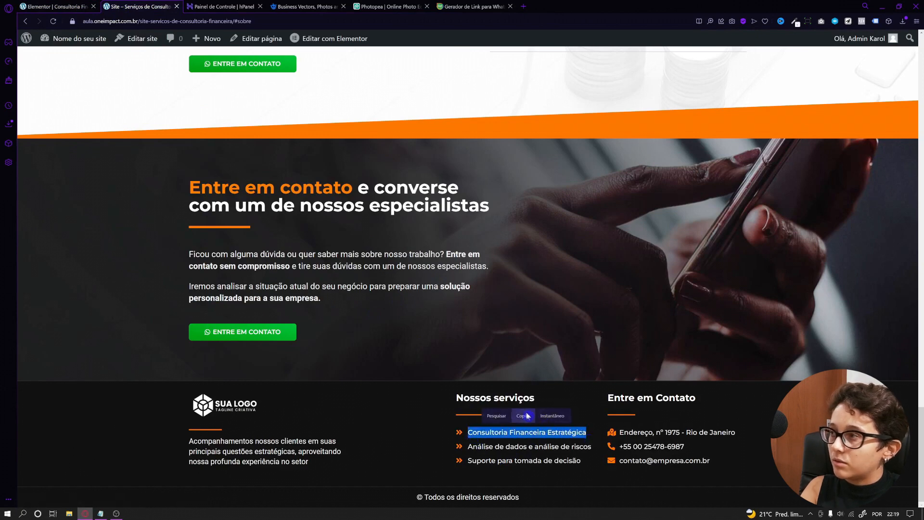
{"action": "left_click", "coordinate": [57, 4]}
{"action": "key", "text": "ctrl+a"}
{"action": "type", "text": "Consultoria Financeira Estratégica"}
{"action": "left_click", "coordinate": [76, 158]}
Step: Replace the other two list items with "Análise de dados e análise de riscos" and "Suporte para tomada de decisão" from the reference site
{"action": "left_click", "coordinate": [144, 6]}
{"action": "left_click_drag", "start_coordinate": [469, 447], "coordinate": [597, 445]}
{"action": "key", "text": "ctrl+shift+Tab"}
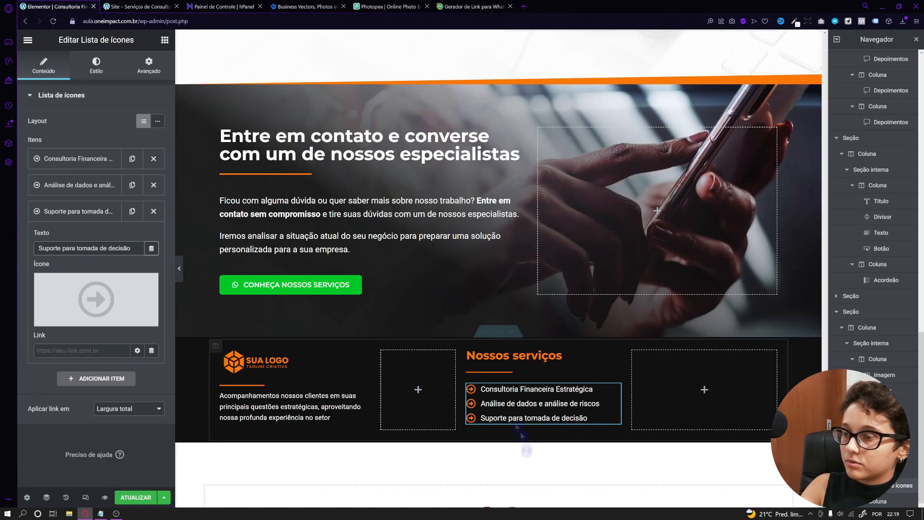
{"action": "left_click", "coordinate": [64, 203]}
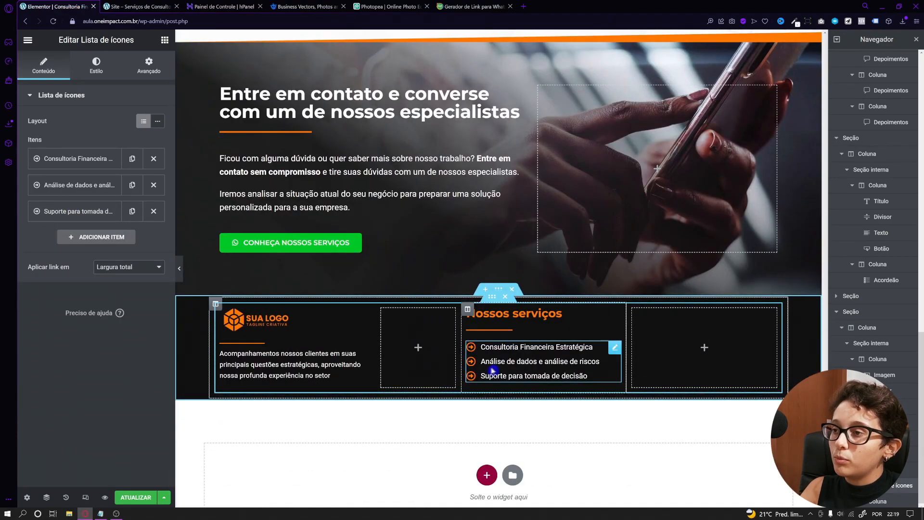
Step: Copy the "Nossos serviços" title and its divider into the empty last footer column
{"action": "scroll", "coordinate": [491, 361], "scroll_direction": "up", "scroll_amount": 1}
{"action": "left_click", "coordinate": [139, 6]}
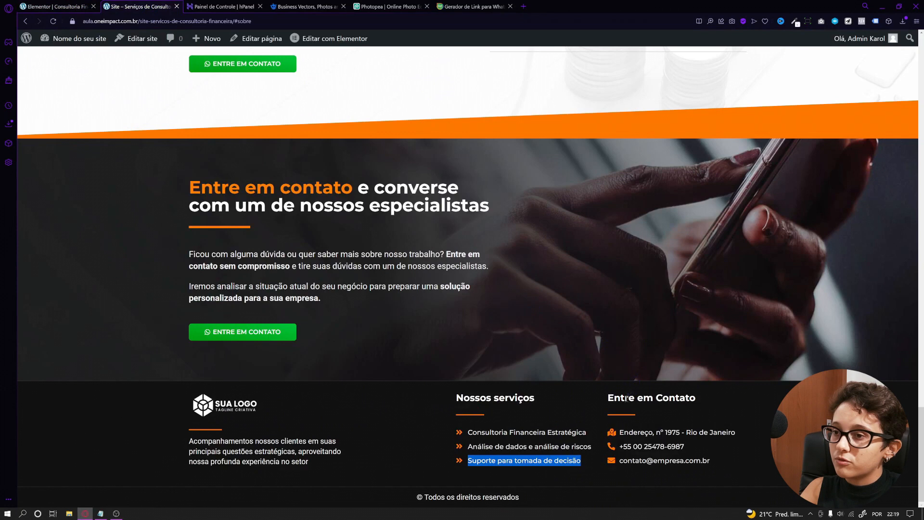
{"action": "left_click", "coordinate": [76, 4]}
{"action": "right_click", "coordinate": [494, 356]}
{"action": "left_click", "coordinate": [533, 391]}
{"action": "right_click", "coordinate": [679, 375]}
{"action": "left_click", "coordinate": [698, 426]}
{"action": "right_click", "coordinate": [503, 371]}
{"action": "left_click", "coordinate": [528, 391]}
{"action": "right_click", "coordinate": [689, 366]}
{"action": "left_click", "coordinate": [706, 405]}
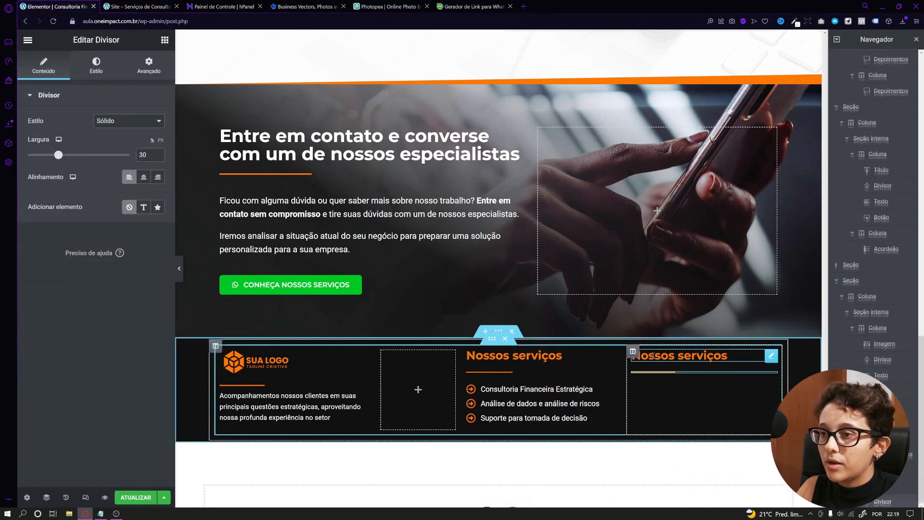
Step: Change the last column's title to "Entre em contato" and paste a copy of the services icon list below its divider
{"action": "left_click", "coordinate": [653, 355]}
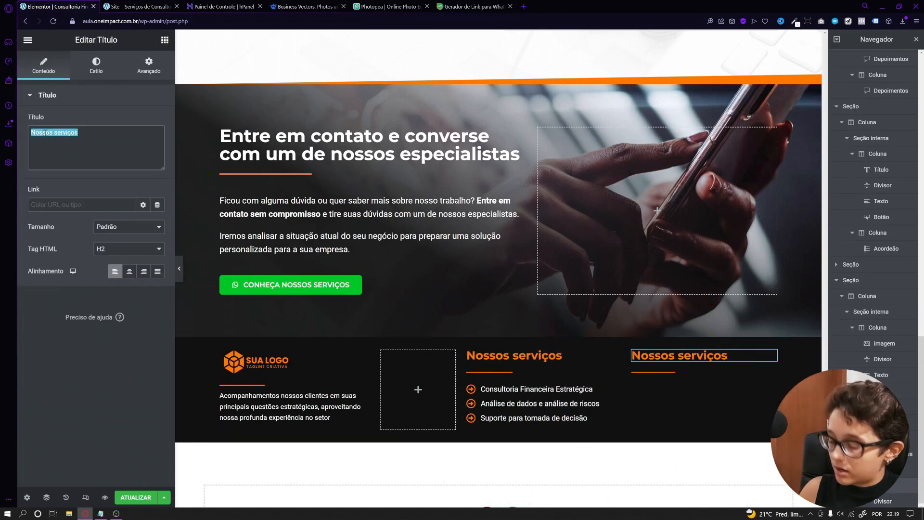
{"action": "type", "text": "Entre em contato"}
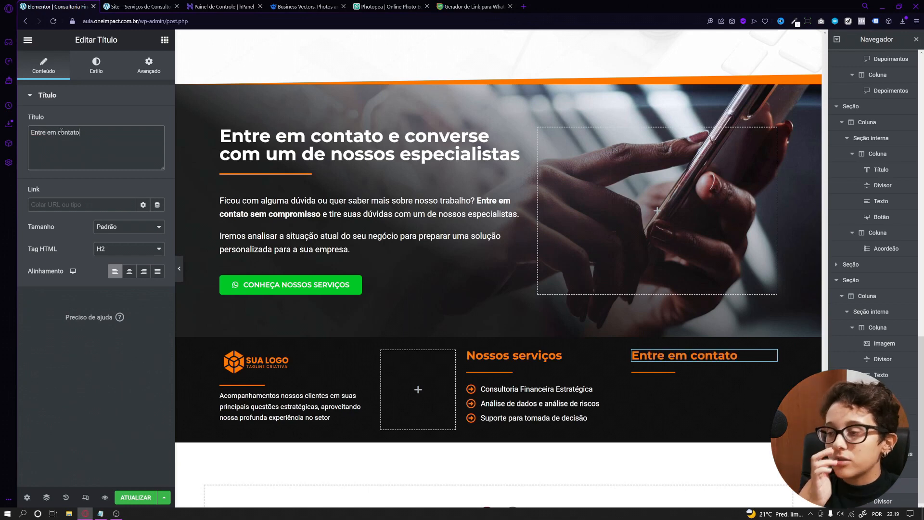
{"action": "right_click", "coordinate": [527, 412]}
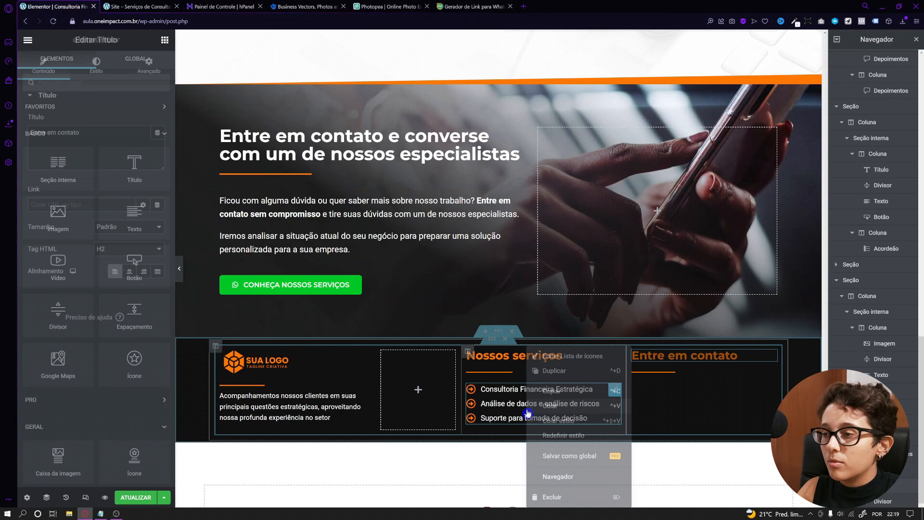
{"action": "left_click", "coordinate": [551, 392]}
{"action": "right_click", "coordinate": [670, 373]}
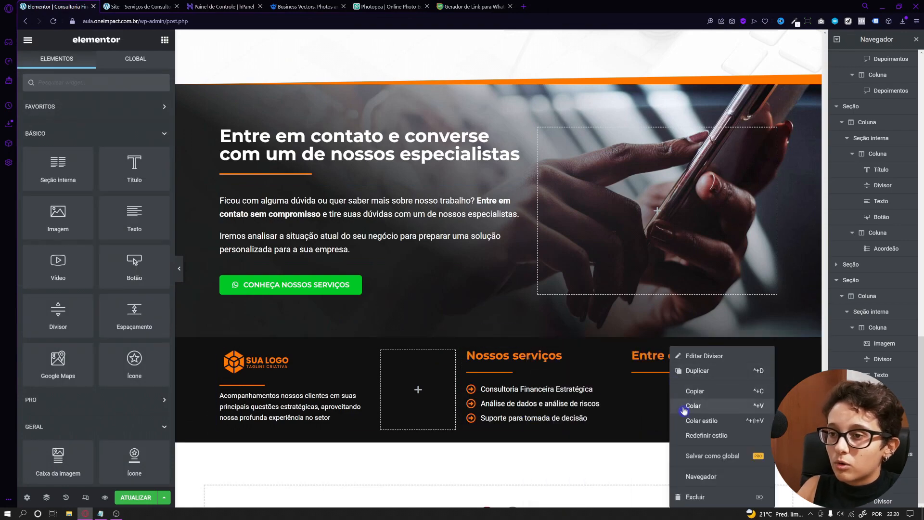
{"action": "left_click", "coordinate": [693, 406]}
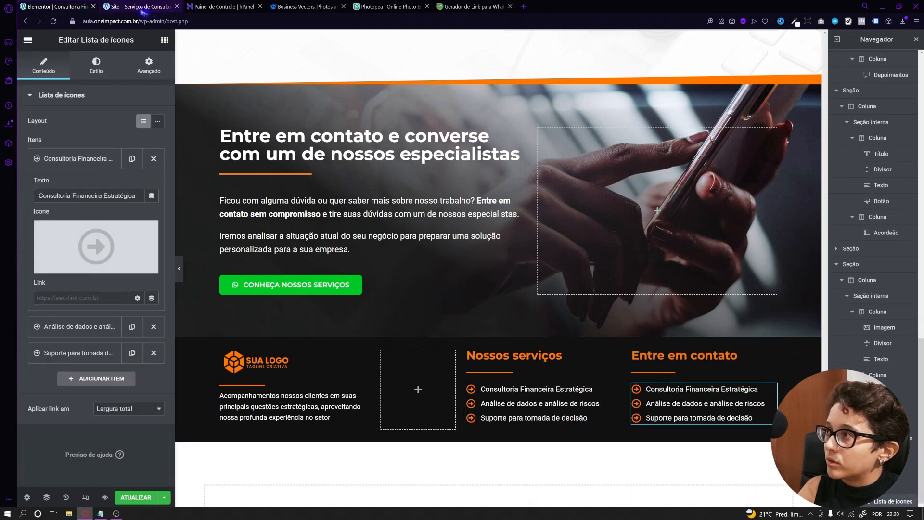
Step: Replace the first contact list item's text with the postal address copied from the reference site's footer
{"action": "left_click", "coordinate": [144, 9]}
{"action": "left_click_drag", "start_coordinate": [736, 433], "coordinate": [619, 432]}
{"action": "key", "text": "ctrl+c"}
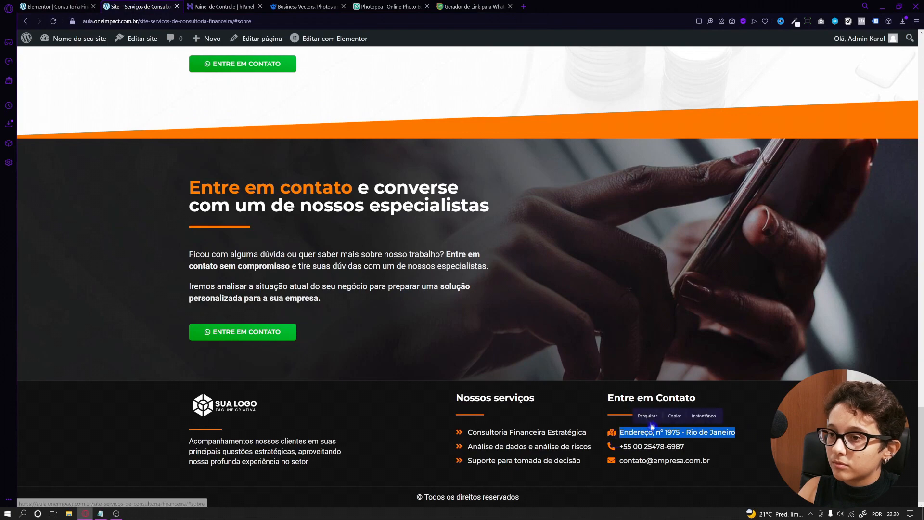
{"action": "left_click", "coordinate": [52, 6]}
{"action": "triple_click", "coordinate": [88, 195]}
{"action": "key", "text": "ctrl+v"}
Step: Set the address list item's icon to a folded map with a marker from the icon library
{"action": "left_click", "coordinate": [96, 247]}
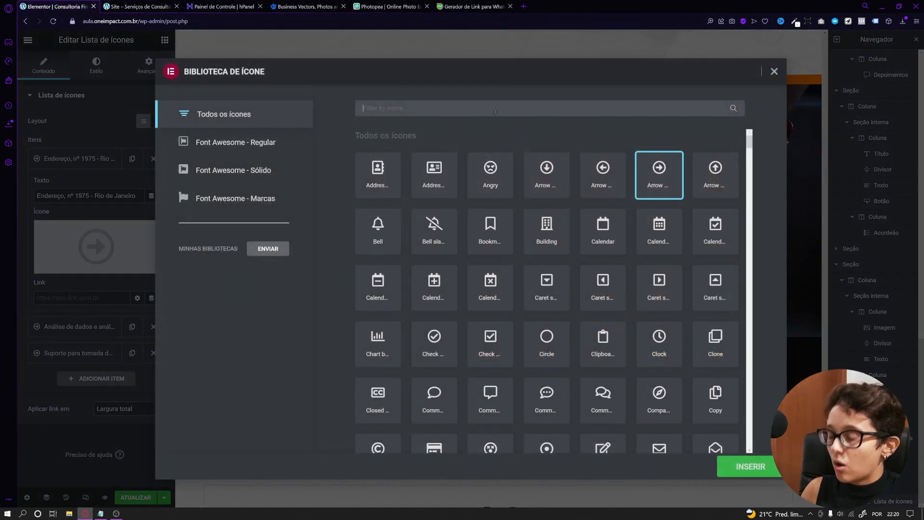
{"action": "type", "text": "map"}
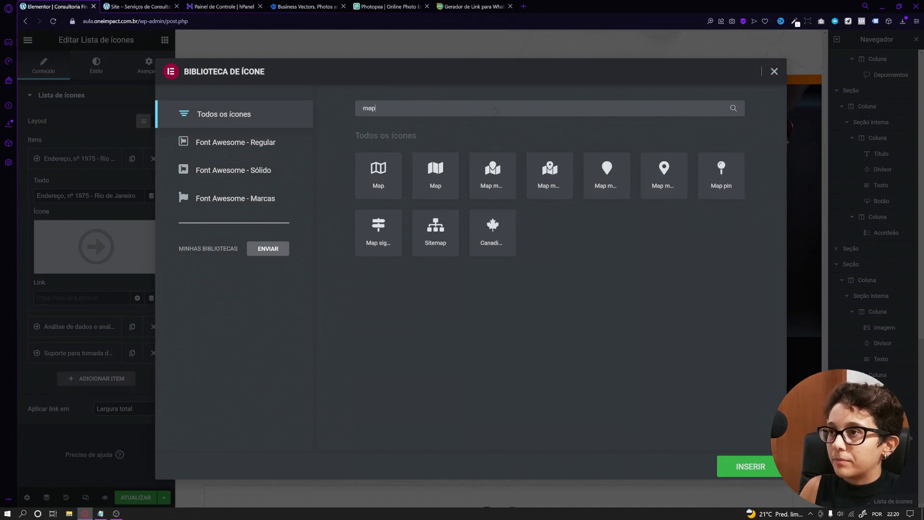
{"action": "left_click", "coordinate": [750, 467]}
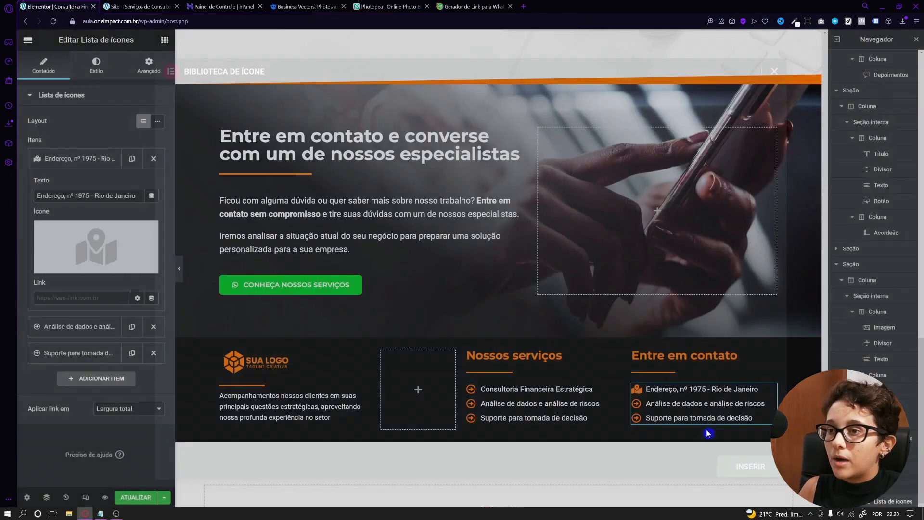
Step: Replace the second contact list item's text with the phone number copied from the reference site's footer
{"action": "left_click", "coordinate": [152, 5]}
{"action": "left_click_drag", "start_coordinate": [702, 449], "coordinate": [611, 452]}
{"action": "key", "text": "ctrl+c"}
{"action": "left_click", "coordinate": [647, 431]}
{"action": "left_click", "coordinate": [59, 6]}
{"action": "left_click", "coordinate": [77, 158]}
{"action": "left_click", "coordinate": [80, 184]}
{"action": "key", "text": "ctrl+v"}
Step: Set the phone list item's icon to "Phone alt" from the icon library
{"action": "left_click", "coordinate": [97, 272]}
{"action": "type", "text": "phone"}
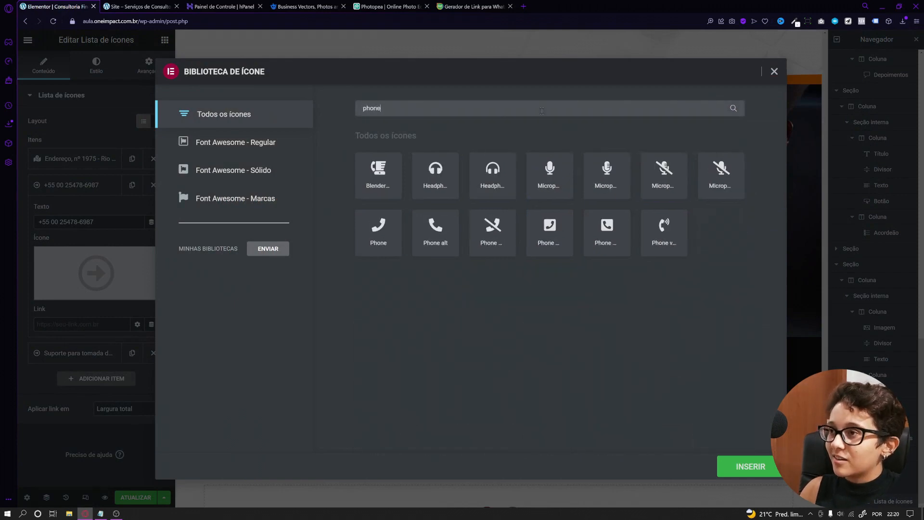
{"action": "left_click", "coordinate": [436, 228]}
{"action": "left_click", "coordinate": [751, 466]}
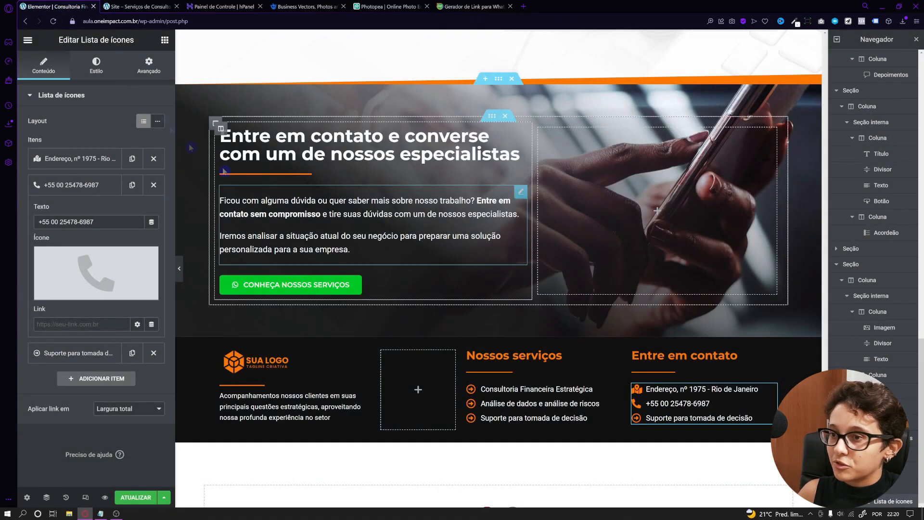
Step: Replace the third contact list item's text with the contact e-mail copied from the reference site's footer
{"action": "left_click", "coordinate": [118, 6]}
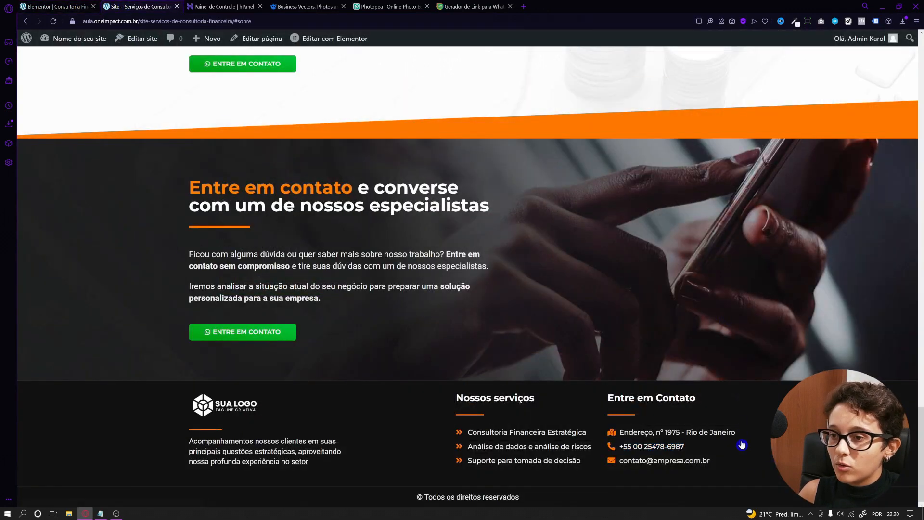
{"action": "left_click_drag", "start_coordinate": [733, 465], "coordinate": [614, 460]}
{"action": "key", "text": "ctrl+c"}
{"action": "left_click", "coordinate": [645, 444]}
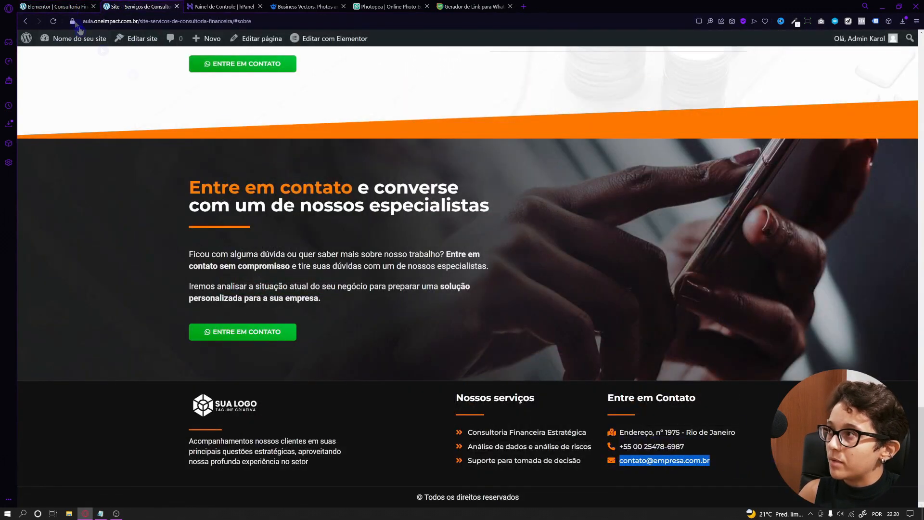
{"action": "left_click", "coordinate": [49, 5]}
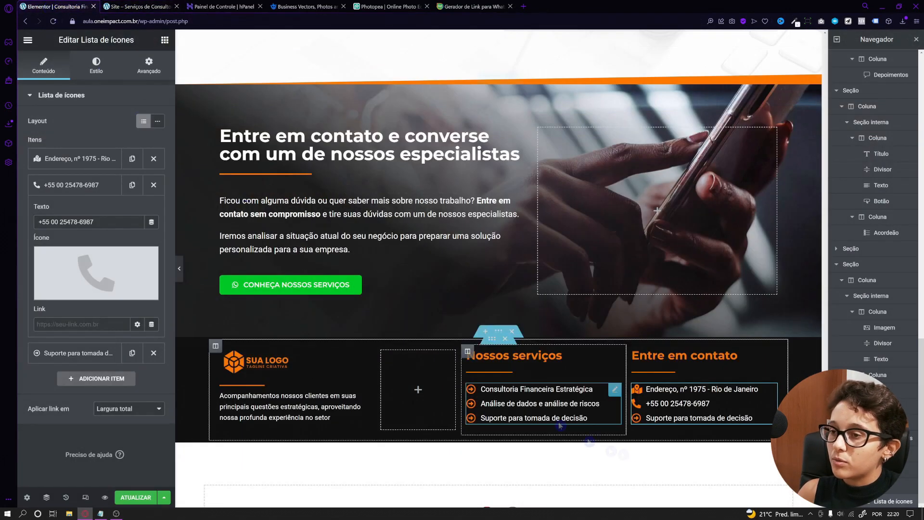
{"action": "left_click", "coordinate": [72, 185]}
{"action": "left_click", "coordinate": [73, 212]}
{"action": "triple_click", "coordinate": [82, 248]}
{"action": "key", "text": "ctrl+v"}
Step: Set the e-mail list item's icon to the solid Envelope from the icon library
{"action": "left_click", "coordinate": [111, 306]}
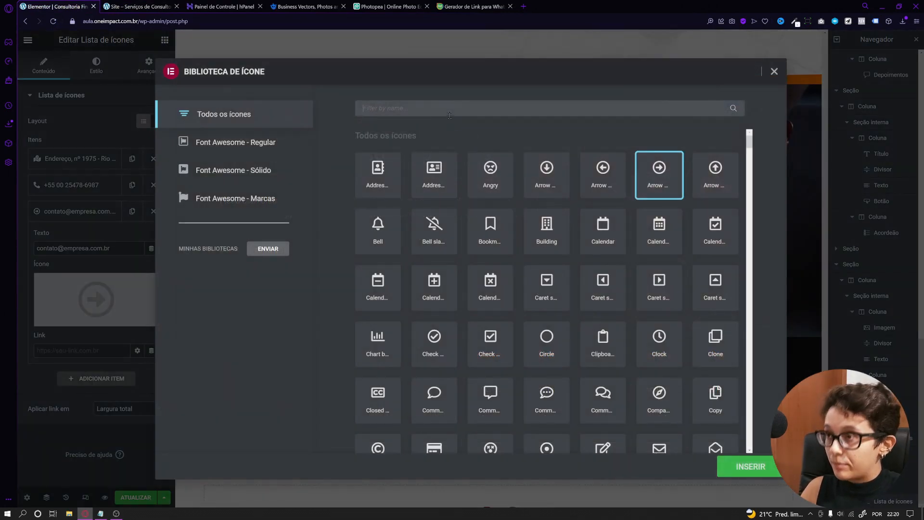
{"action": "type", "text": "env"}
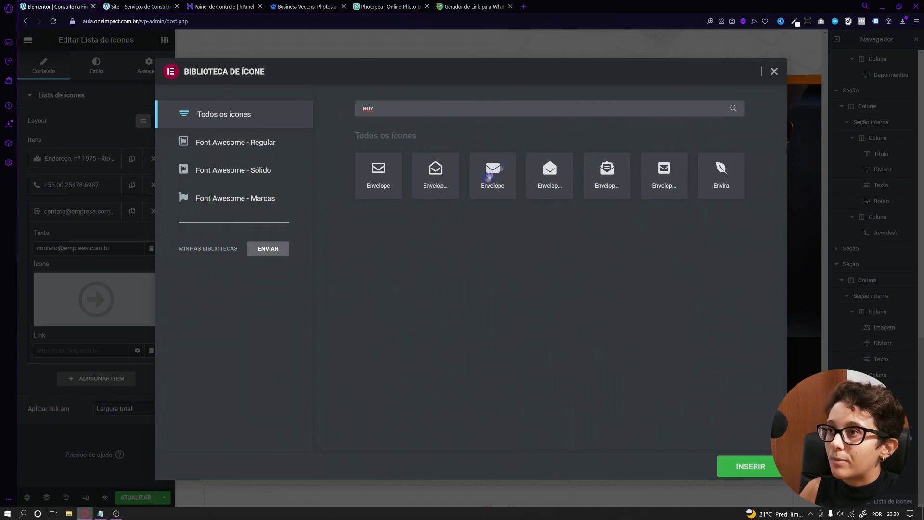
{"action": "left_click", "coordinate": [742, 468]}
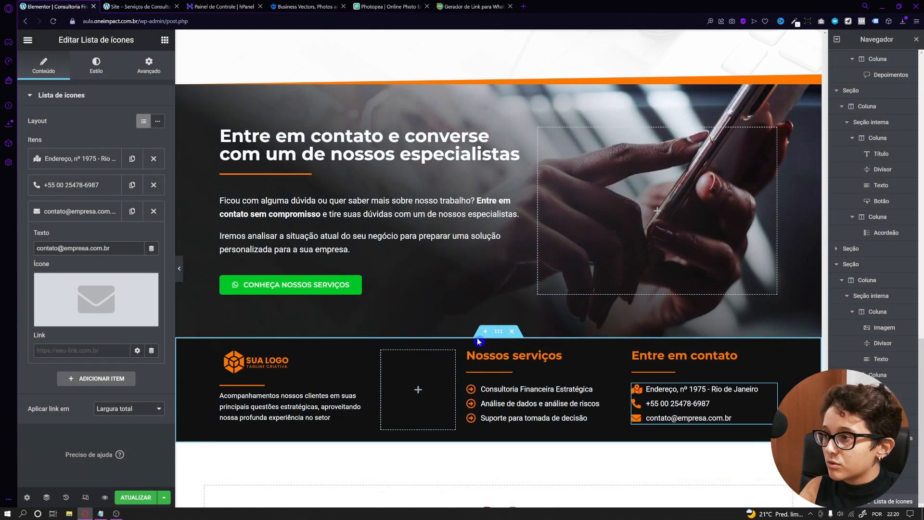
Step: Give the footer section 20 px of top and bottom padding and preview the page without the editing panel
{"action": "left_click", "coordinate": [498, 332]}
{"action": "left_click", "coordinate": [149, 65]}
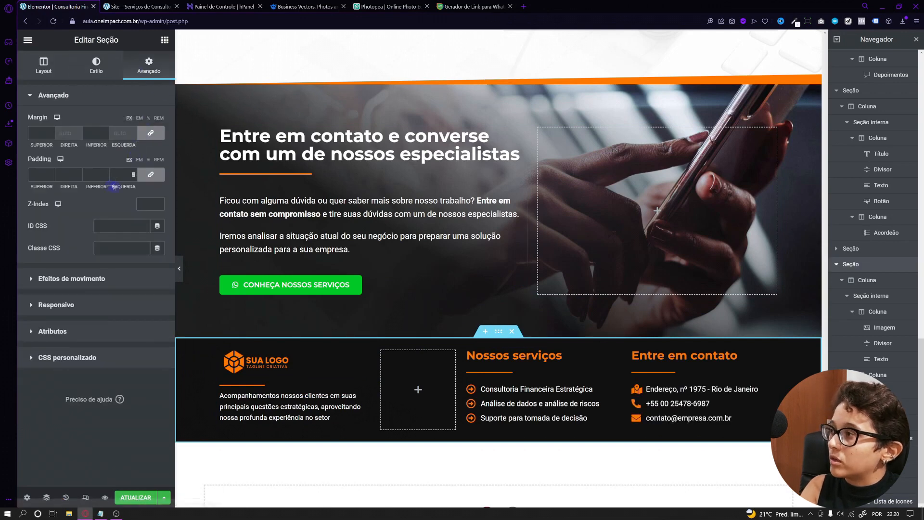
{"action": "left_click", "coordinate": [52, 177]}
{"action": "type", "text": "2"}
{"action": "left_click", "coordinate": [93, 175]}
{"action": "type", "text": "220"}
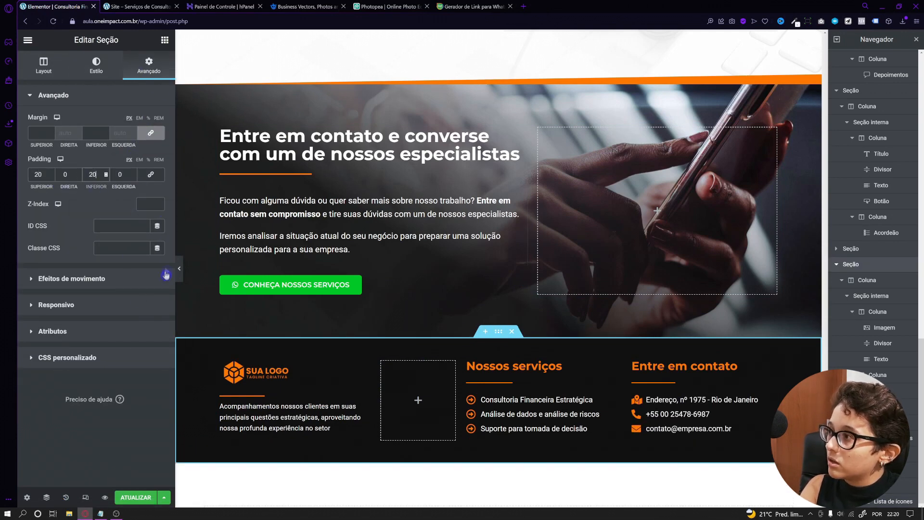
{"action": "left_click", "coordinate": [182, 271]}
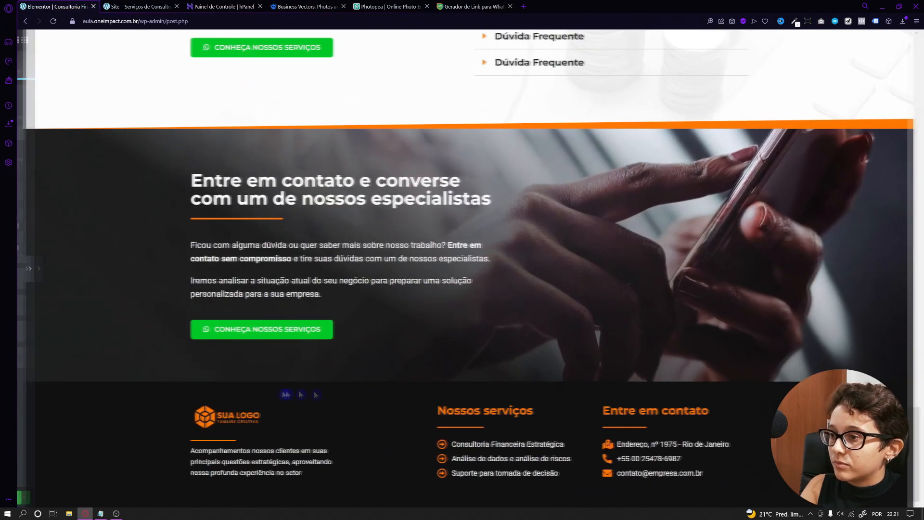
{"action": "left_click", "coordinate": [21, 269]}
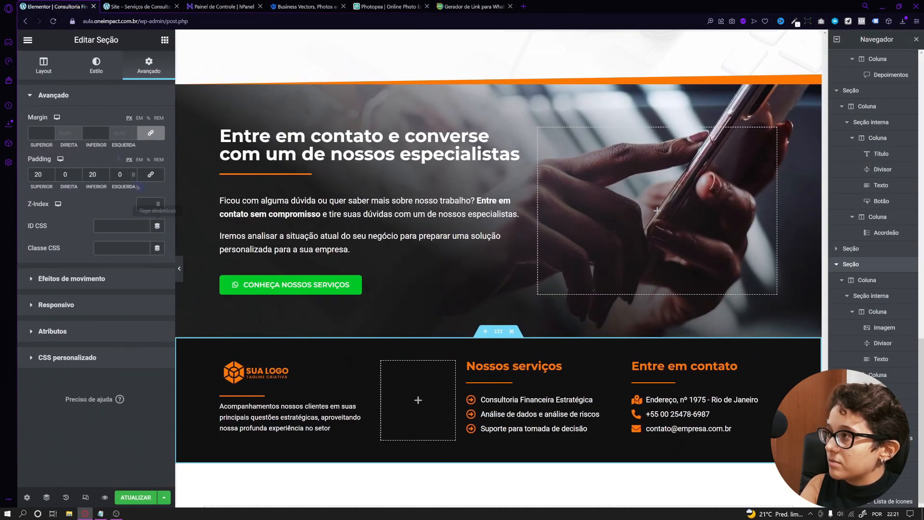
Step: Change the footer section's background to a gradient with a near-black secondary color, about #080808, and preview it
{"action": "left_click", "coordinate": [92, 76]}
{"action": "left_click", "coordinate": [130, 143]}
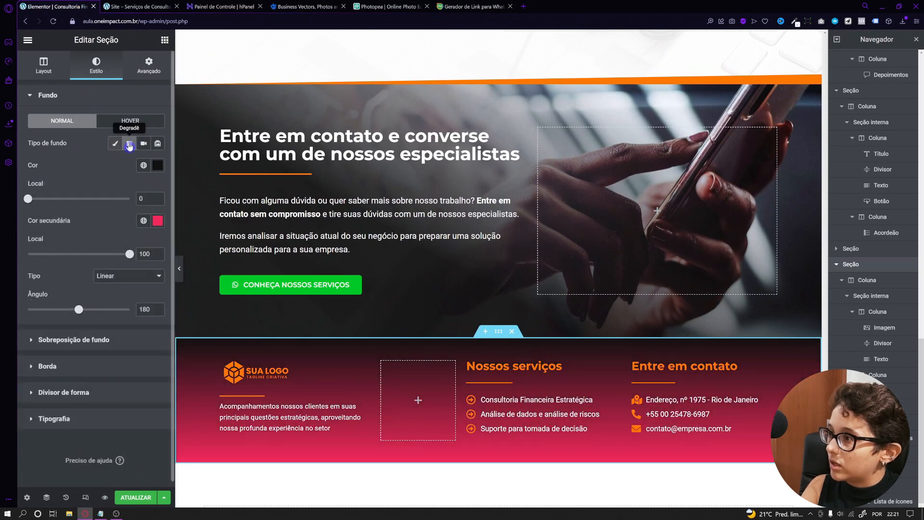
{"action": "left_click", "coordinate": [158, 166]}
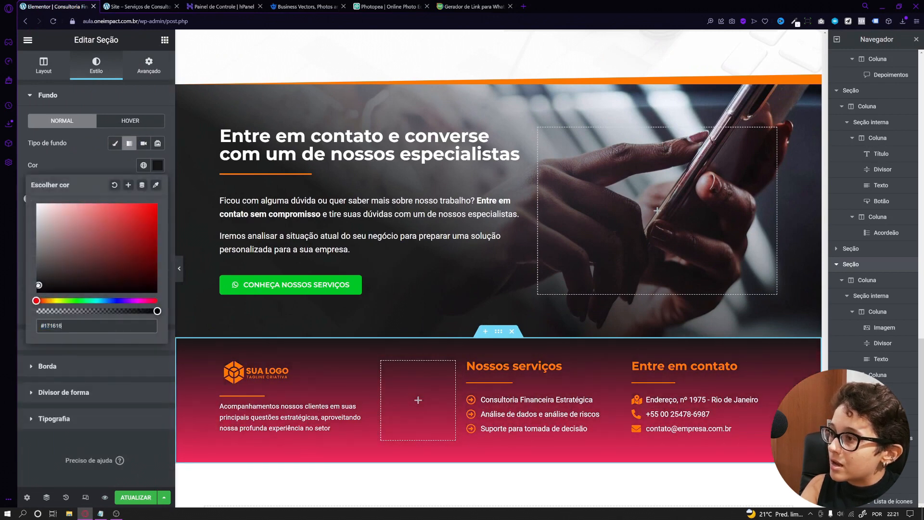
{"action": "left_click", "coordinate": [114, 169]}
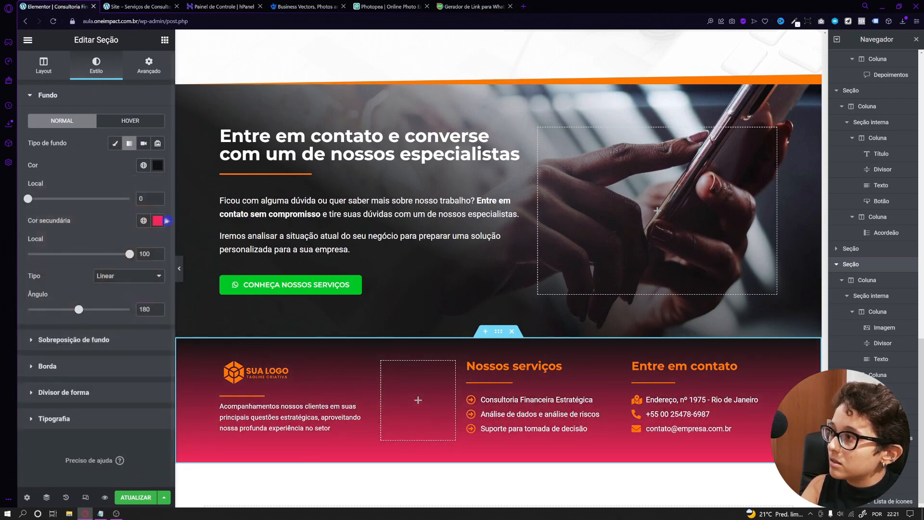
{"action": "left_click", "coordinate": [157, 220]}
{"action": "left_click_drag", "start_coordinate": [80, 297], "coordinate": [17, 368]}
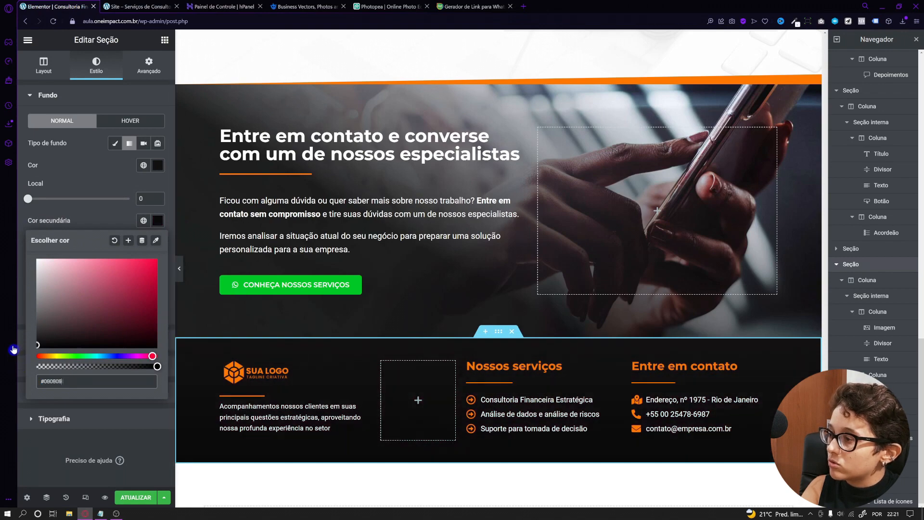
{"action": "left_click", "coordinate": [181, 274]}
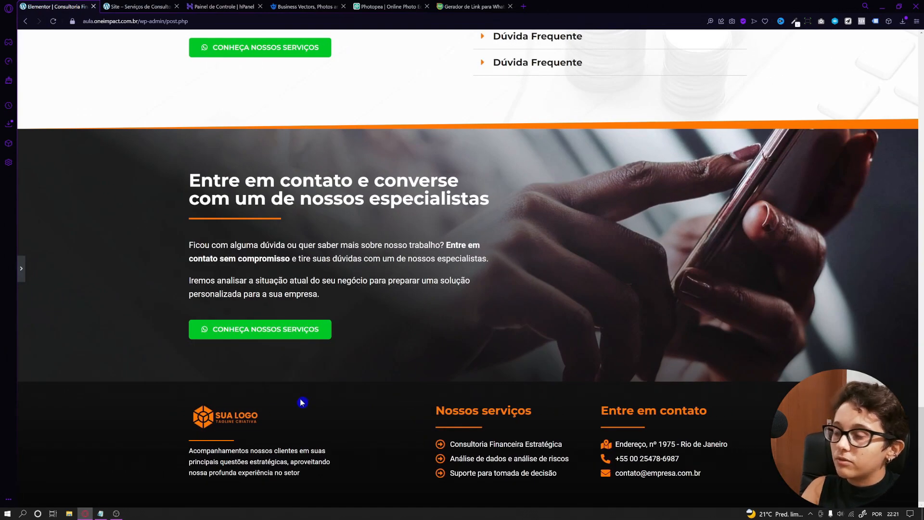
{"action": "left_click", "coordinate": [21, 268]}
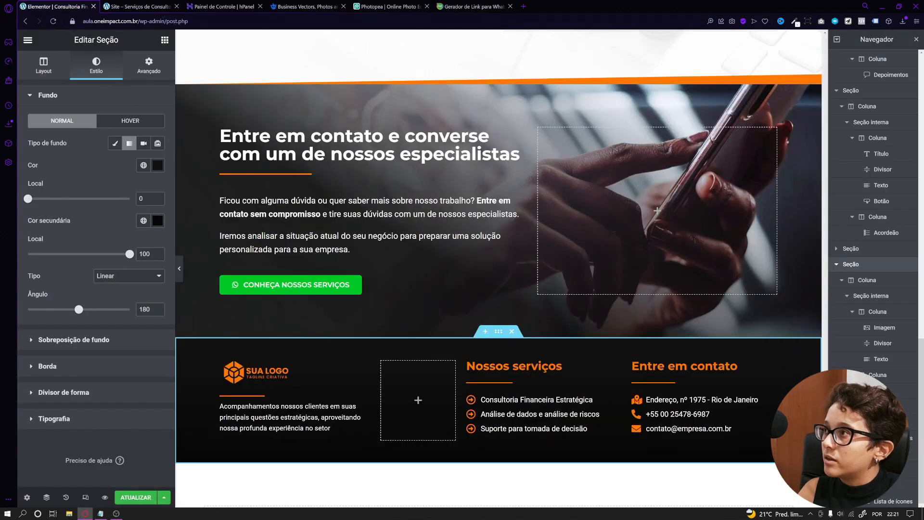
Step: Copy the "© Todos os direitos reservados" line from the bottom of the reference site
{"action": "left_click", "coordinate": [139, 6]}
{"action": "left_click_drag", "start_coordinate": [447, 504], "coordinate": [526, 501]}
{"action": "key", "text": "ctrl+c"}
{"action": "left_click", "coordinate": [464, 480]}
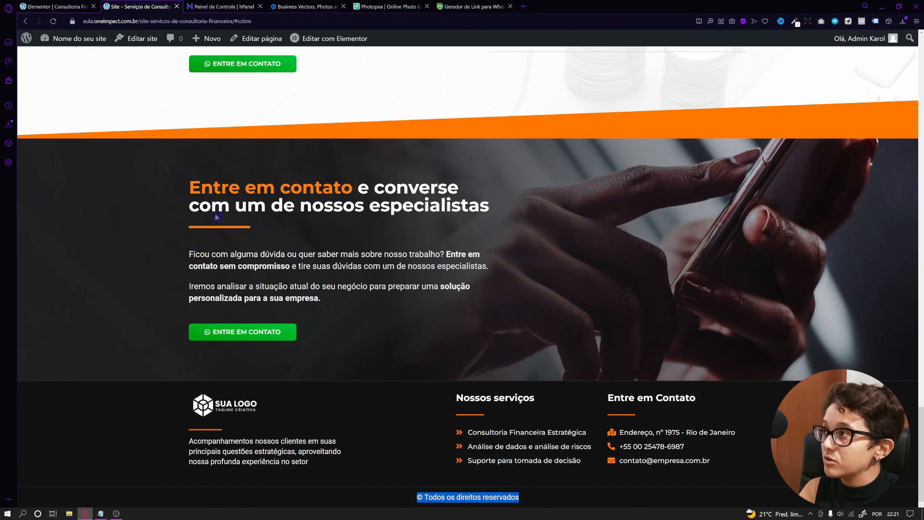
Step: Add a single-column section below the footer with a classic background in black, #000000
{"action": "left_click", "coordinate": [30, 5]}
{"action": "scroll", "coordinate": [366, 433], "scroll_direction": "down", "scroll_amount": 3}
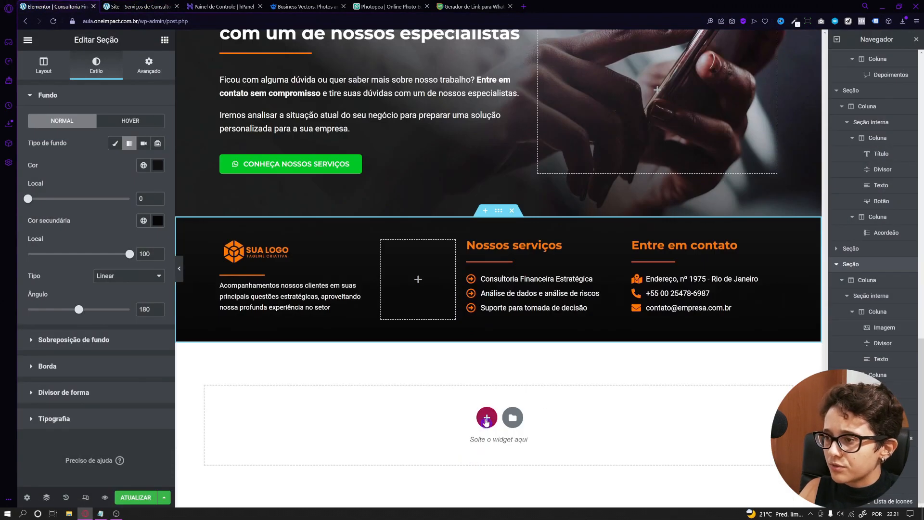
{"action": "left_click", "coordinate": [356, 444]}
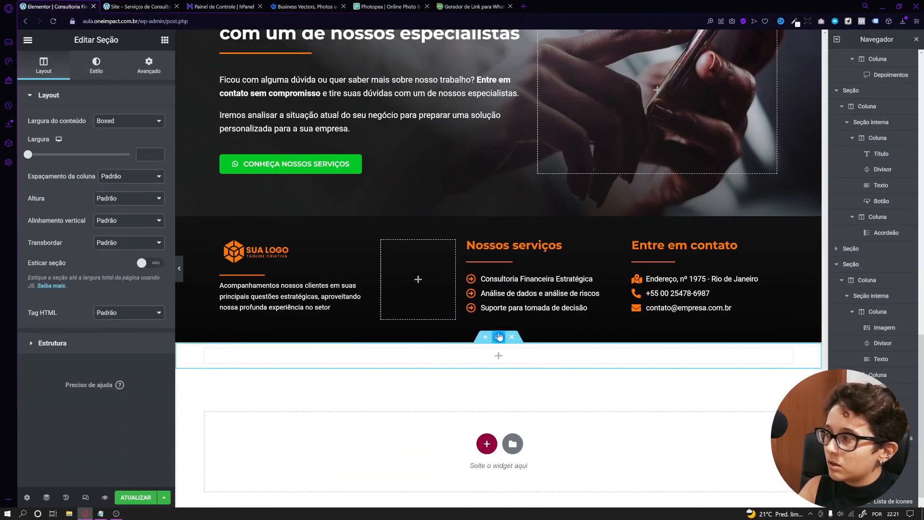
{"action": "left_click", "coordinate": [100, 201]}
{"action": "left_click", "coordinate": [96, 65]}
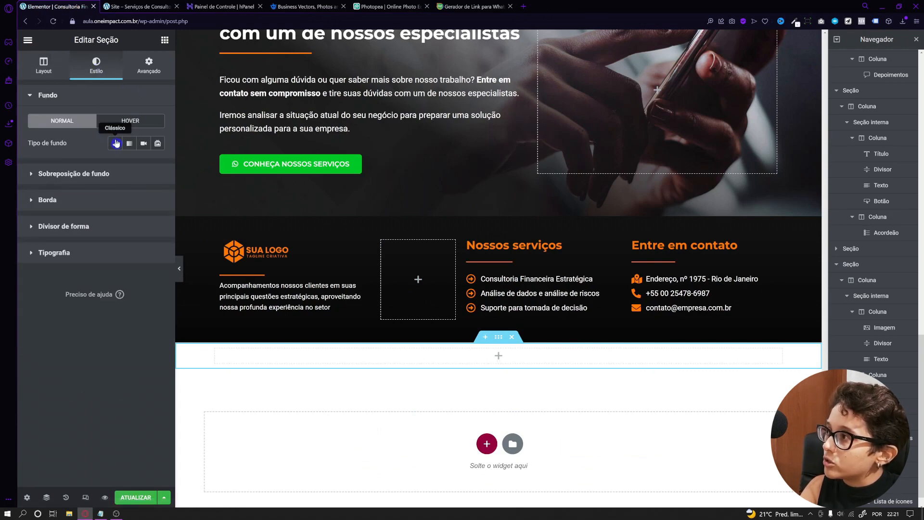
{"action": "left_click", "coordinate": [116, 143]}
{"action": "left_click", "coordinate": [157, 165]}
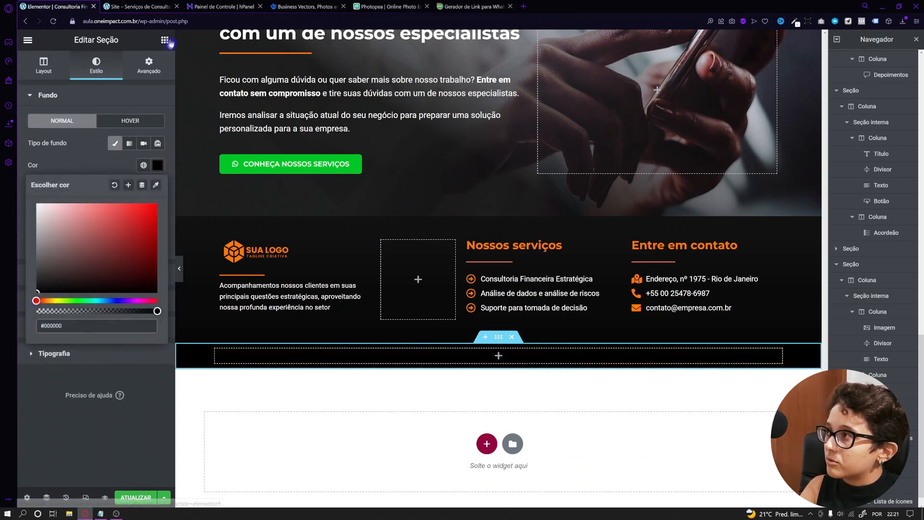
{"action": "left_click", "coordinate": [164, 40]}
{"action": "left_click_drag", "start_coordinate": [56, 173], "coordinate": [391, 346]}
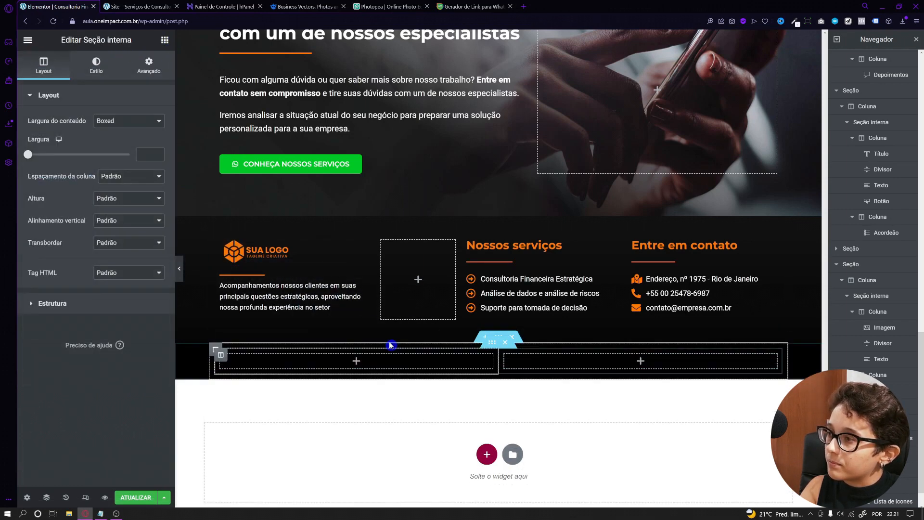
{"action": "left_click", "coordinate": [505, 343]}
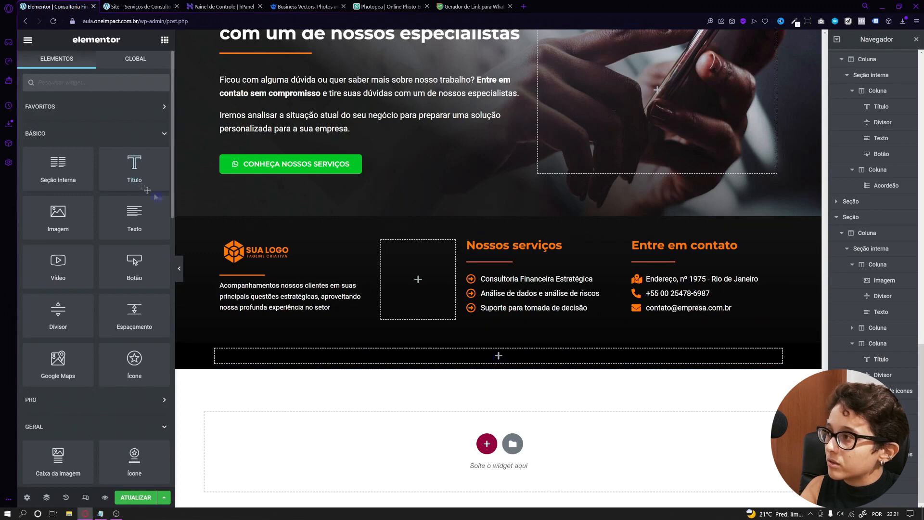
Step: Add a text widget to the black section and replace its placeholder with "© Todos os direitos reservados"
{"action": "left_click_drag", "start_coordinate": [137, 212], "coordinate": [393, 357]}
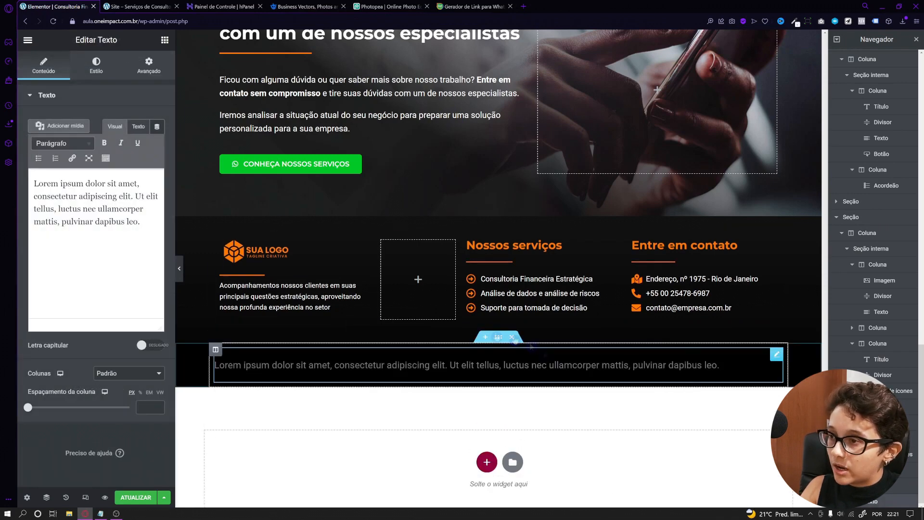
{"action": "left_click_drag", "start_coordinate": [140, 223], "coordinate": [33, 183]}
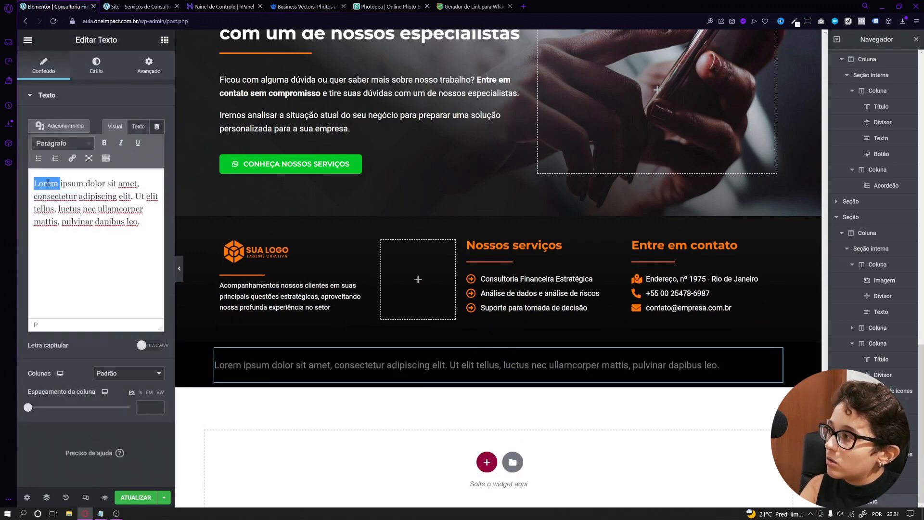
{"action": "right_click", "coordinate": [48, 185]}
{"action": "key", "text": "Escape"}
{"action": "key", "text": "ctrl+v"}
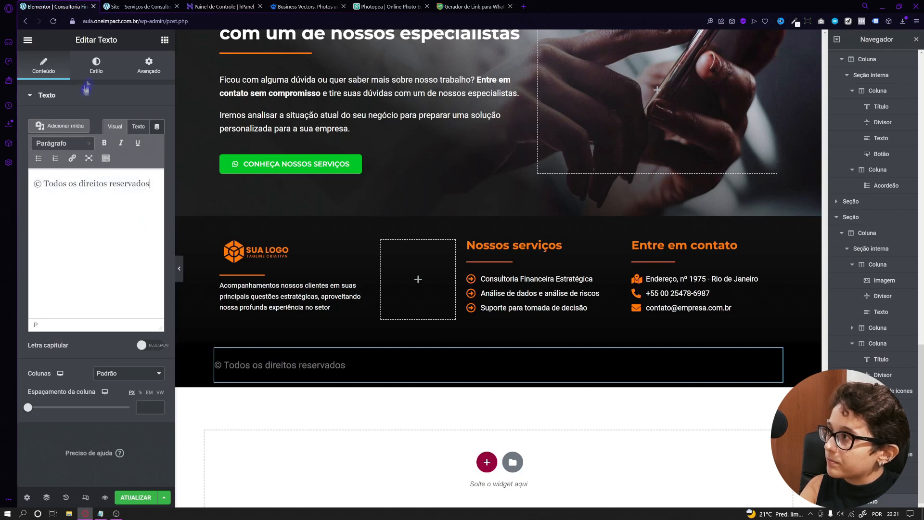
Step: Center the copyright text, color it white, adjust its typography to a smaller size, and preview the footer
{"action": "left_click", "coordinate": [97, 65]}
{"action": "left_click", "coordinate": [129, 121]}
{"action": "left_click", "coordinate": [157, 143]}
{"action": "left_click_drag", "start_coordinate": [47, 189], "coordinate": [56, 204]}
{"action": "left_click", "coordinate": [19, 162]}
{"action": "left_click", "coordinate": [158, 165]}
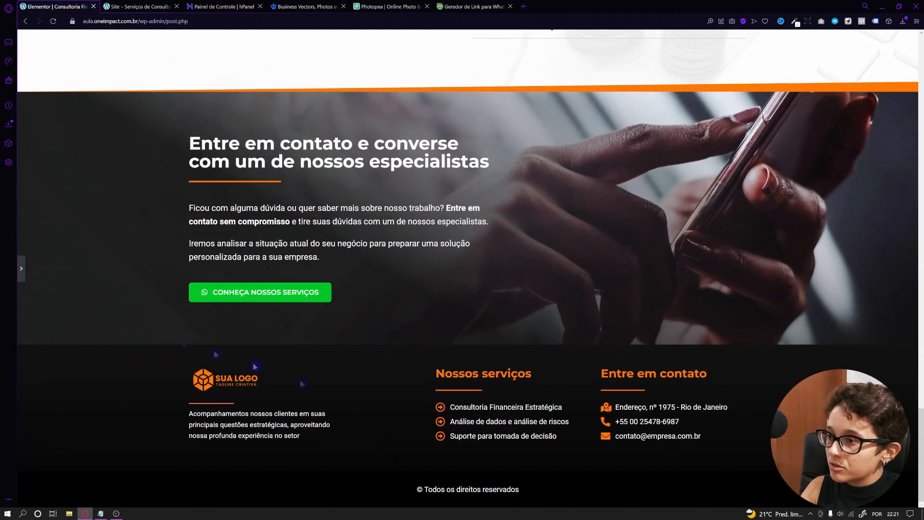
{"action": "left_click", "coordinate": [23, 269]}
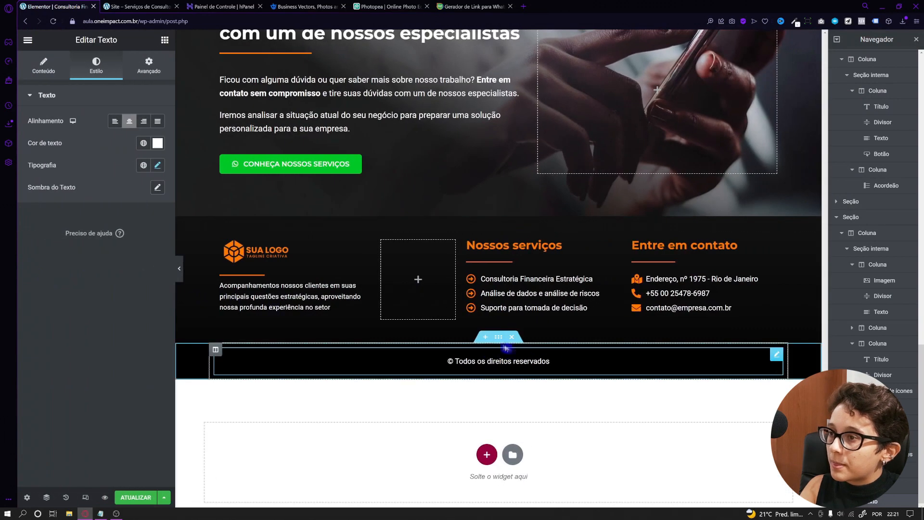
Step: Give the black copyright section a solid border in #1B1B1B with a width of 1 on the top side only, and preview it
{"action": "left_click", "coordinate": [498, 336]}
{"action": "left_click", "coordinate": [43, 306]}
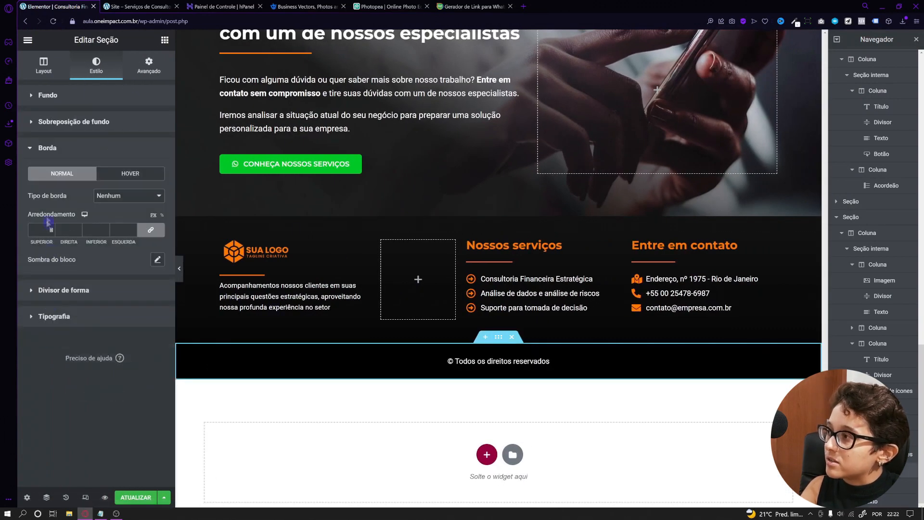
{"action": "left_click", "coordinate": [114, 194]}
{"action": "left_click", "coordinate": [110, 214]}
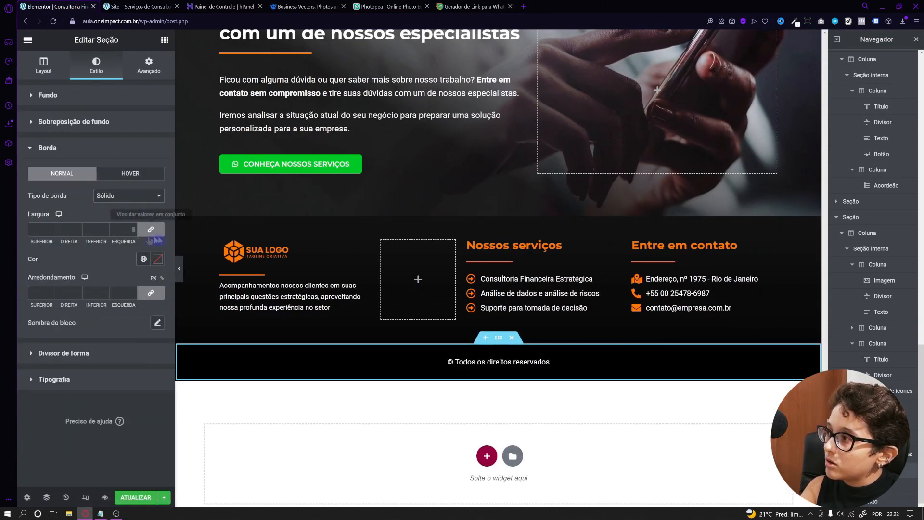
{"action": "left_click_drag", "start_coordinate": [43, 236], "coordinate": [97, 258]}
{"action": "left_click", "coordinate": [158, 258]}
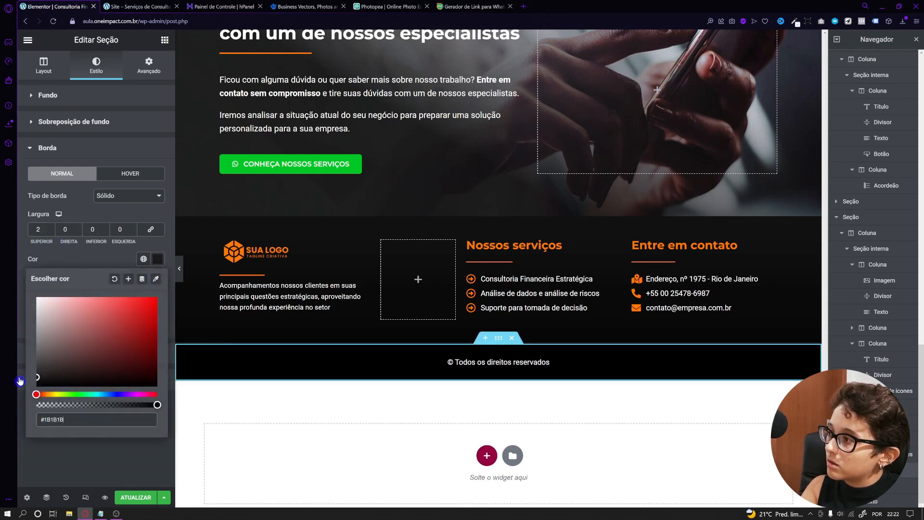
{"action": "left_click", "coordinate": [51, 232]}
{"action": "left_click", "coordinate": [179, 269]}
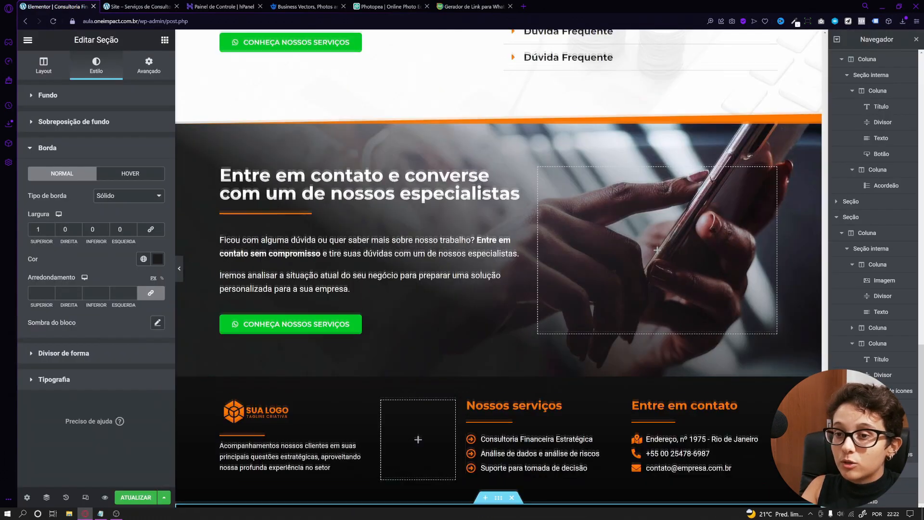
Step: Check the finished footer, return to the header at the start of the page and update the page
{"action": "scroll", "coordinate": [499, 289], "scroll_direction": "down", "scroll_amount": 3}
{"action": "scroll", "coordinate": [499, 288], "scroll_direction": "up", "scroll_amount": 6}
{"action": "left_click_drag", "start_coordinate": [826, 418], "coordinate": [836, 103]}
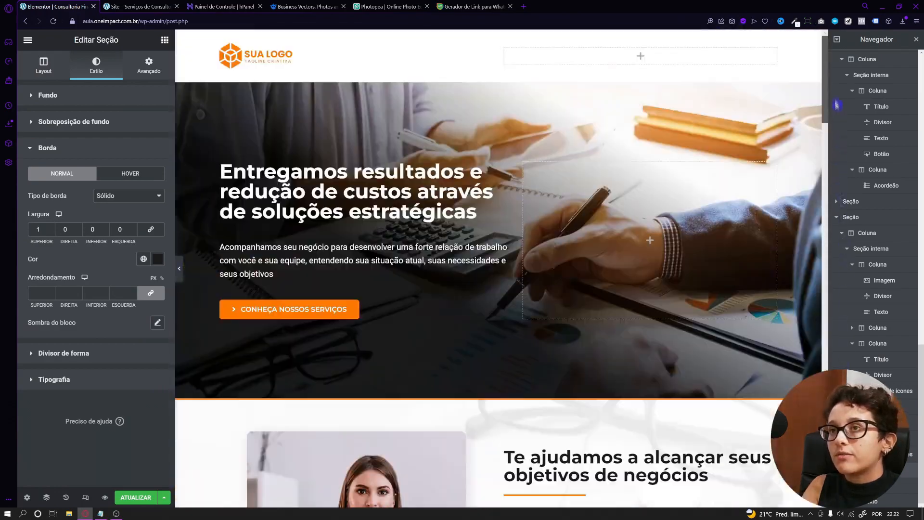
{"action": "left_click", "coordinate": [144, 499]}
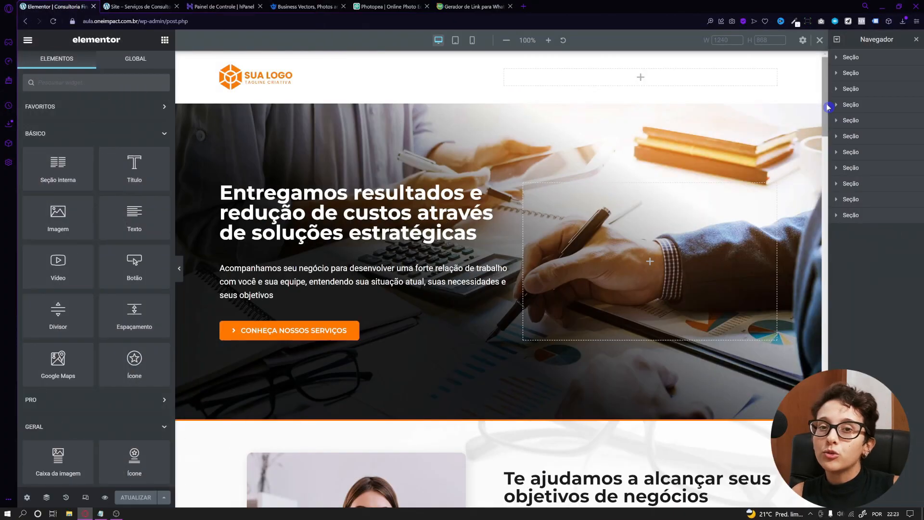
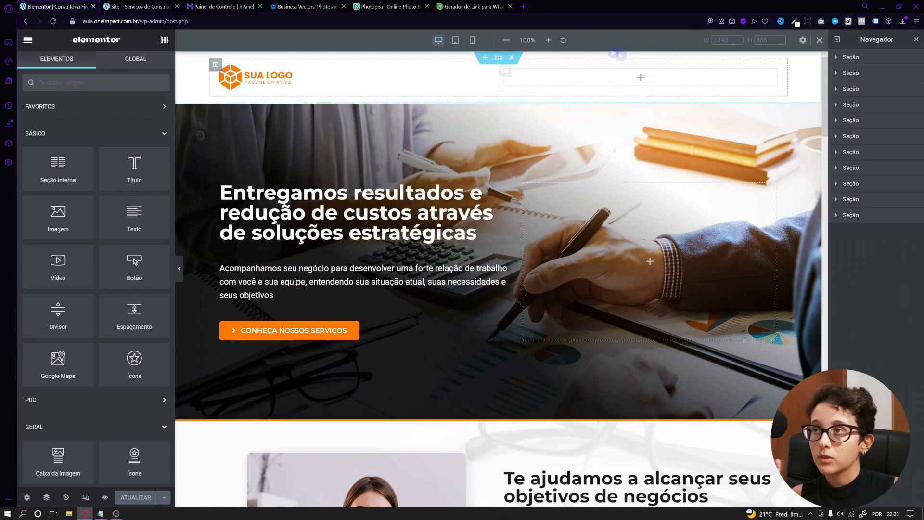
Step: Copy the icon list from the "Te ajudamos a alcançar seus objetivos" section into the empty header column and make its layout inline
{"action": "left_click_drag", "start_coordinate": [825, 106], "coordinate": [821, 138]}
{"action": "right_click", "coordinate": [526, 276]}
{"action": "left_click", "coordinate": [549, 319]}
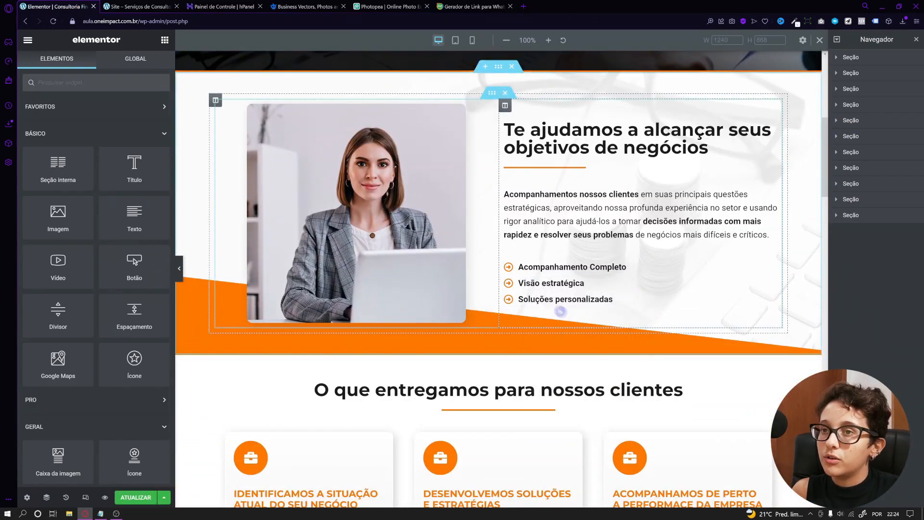
{"action": "scroll", "coordinate": [560, 312], "scroll_direction": "up", "scroll_amount": 7}
{"action": "right_click", "coordinate": [547, 82]}
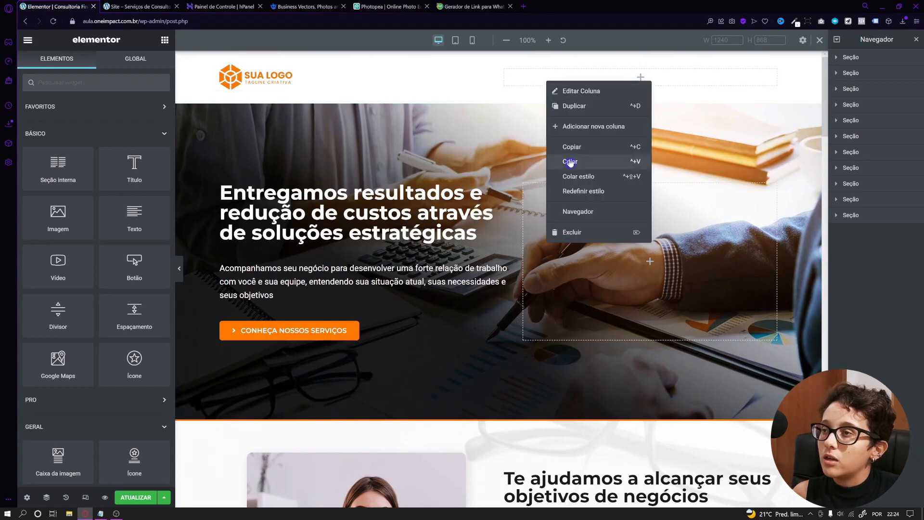
{"action": "left_click", "coordinate": [570, 162]}
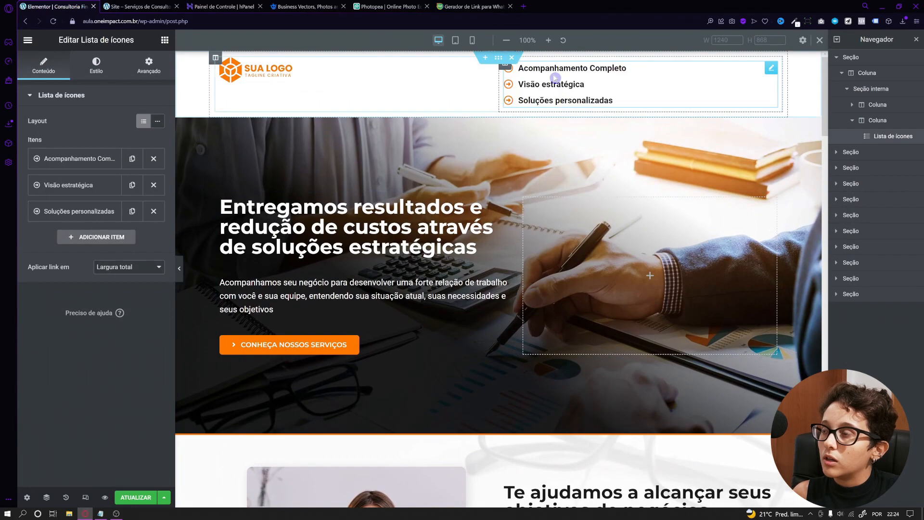
{"action": "left_click", "coordinate": [159, 122]}
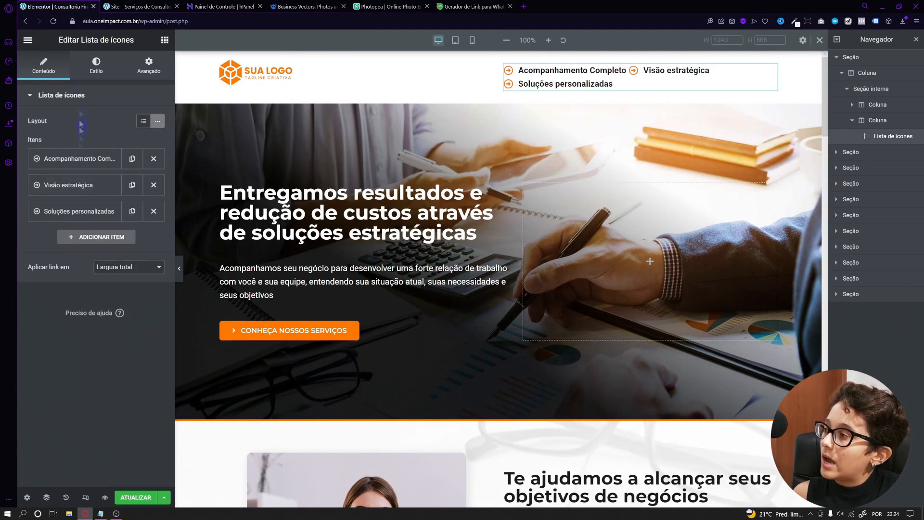
Step: Remove the icons from all three items of the header's icon list
{"action": "left_click", "coordinate": [77, 159]}
{"action": "left_click", "coordinate": [141, 230]}
{"action": "left_click", "coordinate": [77, 158]}
{"action": "left_click", "coordinate": [77, 185]}
{"action": "left_click", "coordinate": [150, 257]}
{"action": "left_click", "coordinate": [77, 185]}
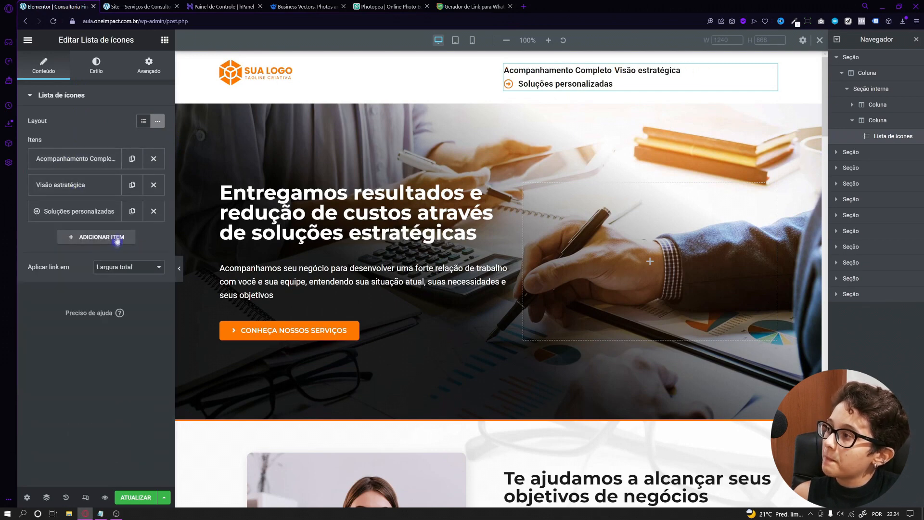
{"action": "left_click", "coordinate": [106, 213]}
{"action": "left_click", "coordinate": [144, 283]}
Step: Rename the three header list items as "Sobre Nós", "Serviços" and "Depoimentos"
{"action": "left_click", "coordinate": [77, 158]}
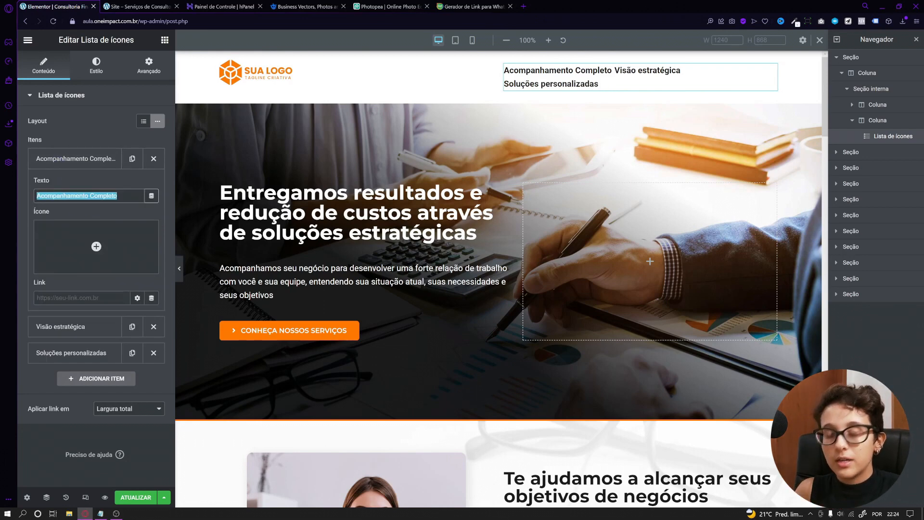
{"action": "type", "text": "Sobre Nós"}
{"action": "left_click", "coordinate": [72, 163]}
{"action": "left_click", "coordinate": [66, 191]}
{"action": "left_click_drag", "start_coordinate": [102, 224], "coordinate": [49, 207]}
{"action": "type", "text": "Serviços"}
{"action": "left_click", "coordinate": [51, 186]}
{"action": "left_click", "coordinate": [60, 211]}
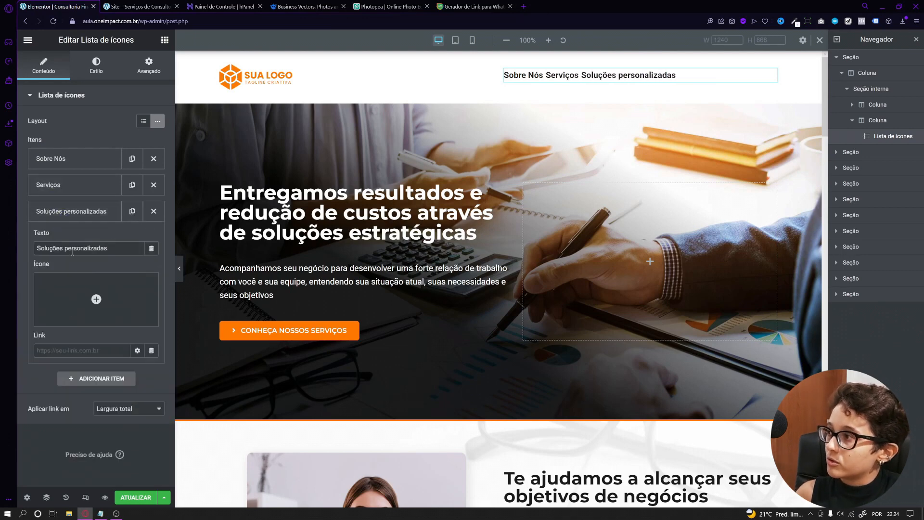
{"action": "type", "text": "Depoimentos"}
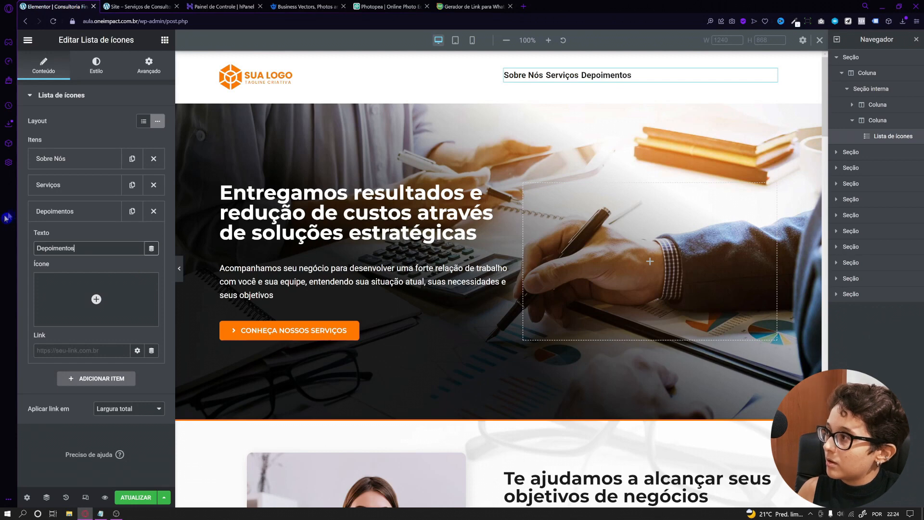
{"action": "left_click", "coordinate": [91, 211]}
Step: Add two more menu items by duplicating the last one, named "Dúvidas Frequentes" and "Entre em contato"
{"action": "left_click", "coordinate": [132, 211]}
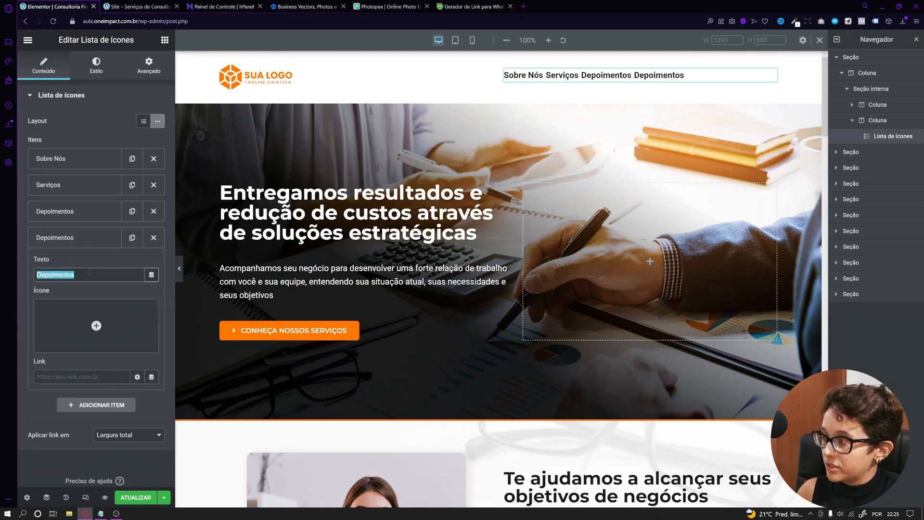
{"action": "type", "text": "Dúvidas Frequ"}
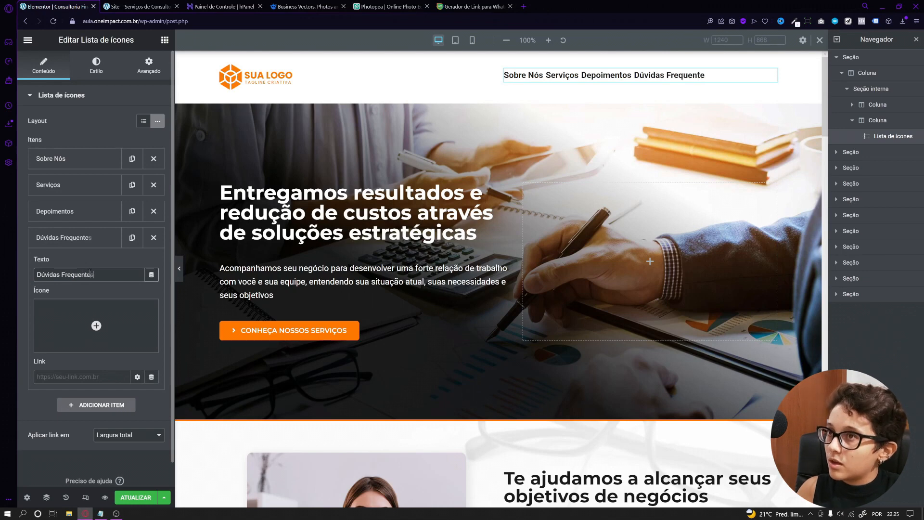
{"action": "left_click", "coordinate": [132, 238]}
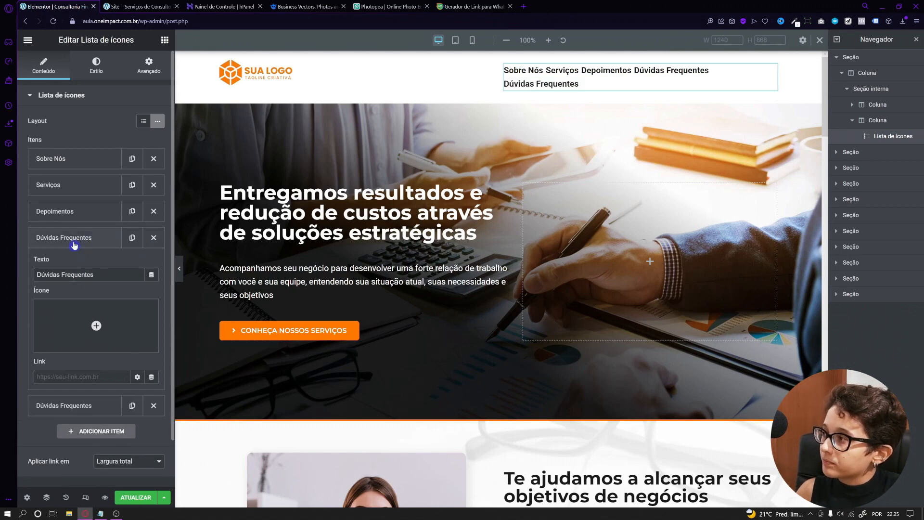
{"action": "type", "text": "Entre em contato"}
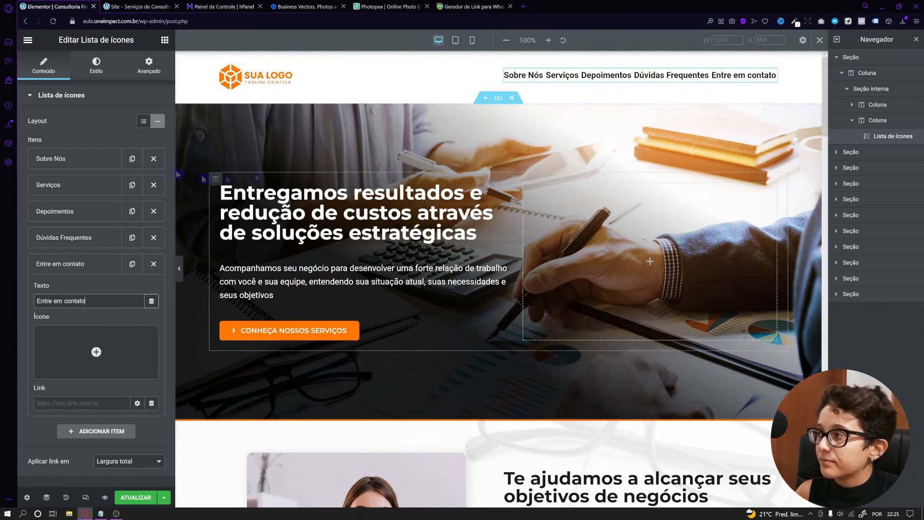
{"action": "left_click", "coordinate": [82, 264]}
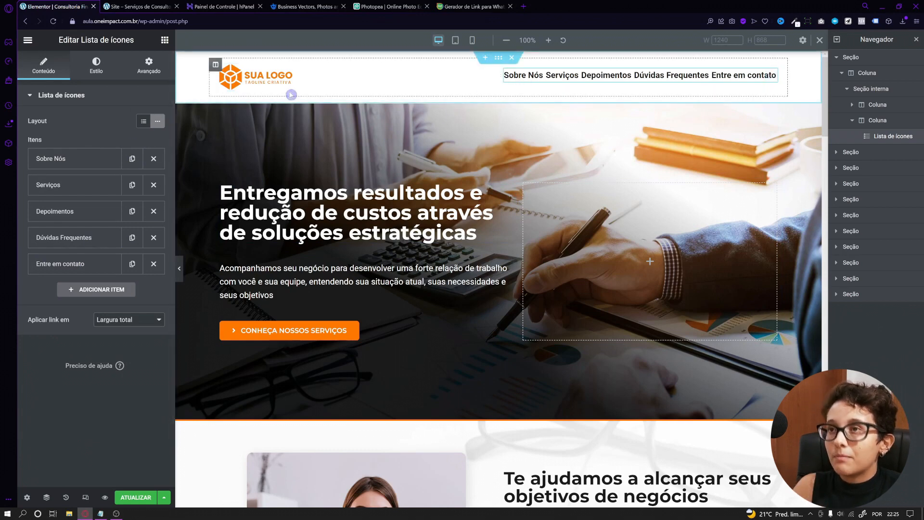
Step: Widen the header's menu column by narrowing the logo column, and set the logo image's width to 35%
{"action": "left_click_drag", "start_coordinate": [498, 79], "coordinate": [414, 84]}
{"action": "left_click", "coordinate": [243, 75]}
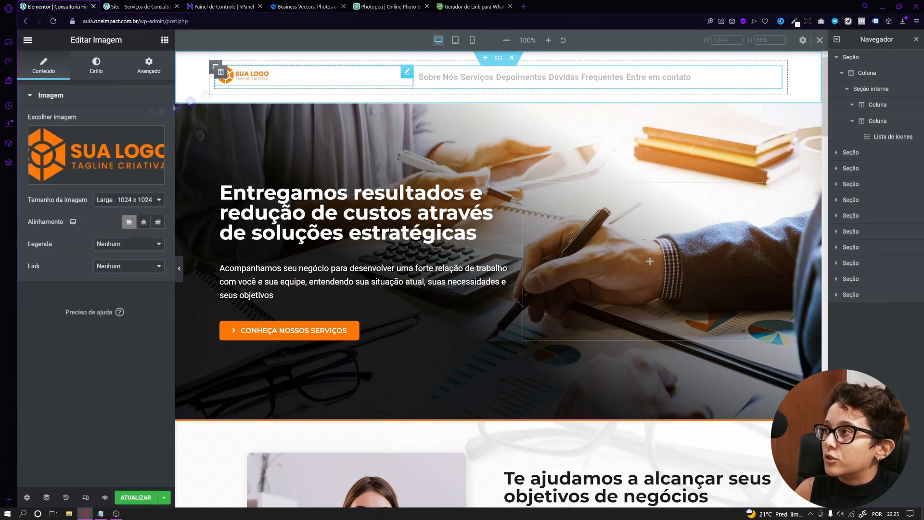
{"action": "left_click", "coordinate": [96, 65]}
{"action": "type", "text": "5"}
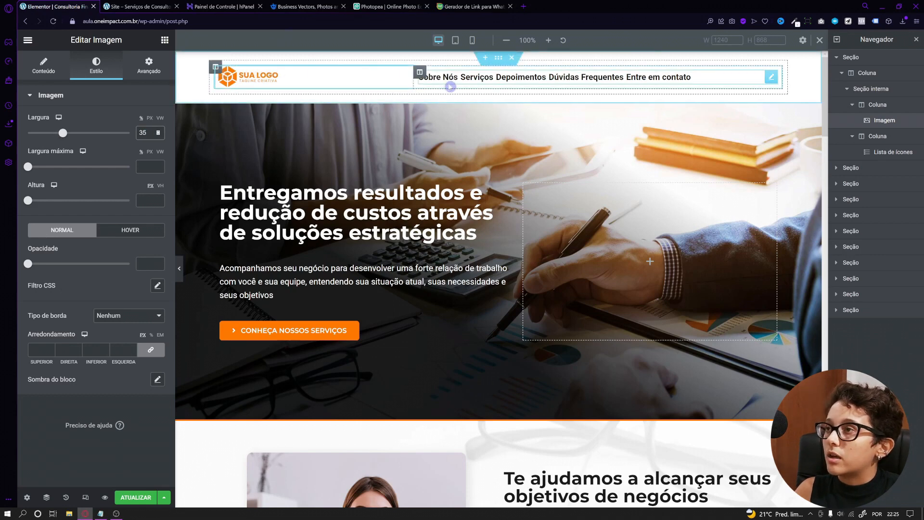
Step: Align the header menu list to the right and set the spacing between its items to 25
{"action": "left_click", "coordinate": [455, 79]}
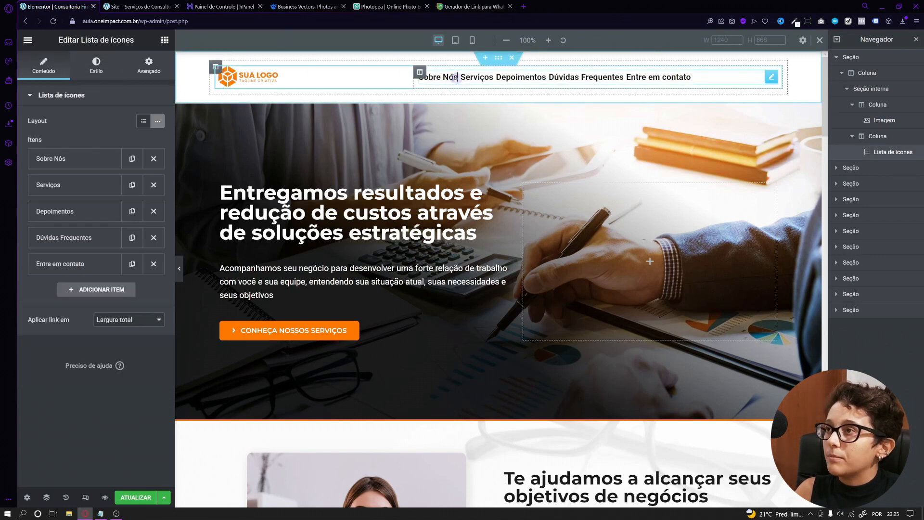
{"action": "left_click", "coordinate": [98, 68]}
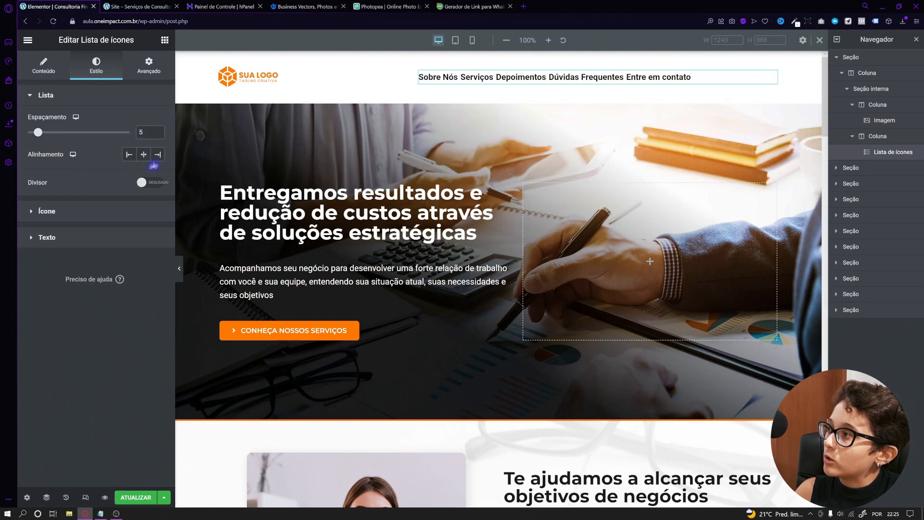
{"action": "left_click", "coordinate": [161, 154]}
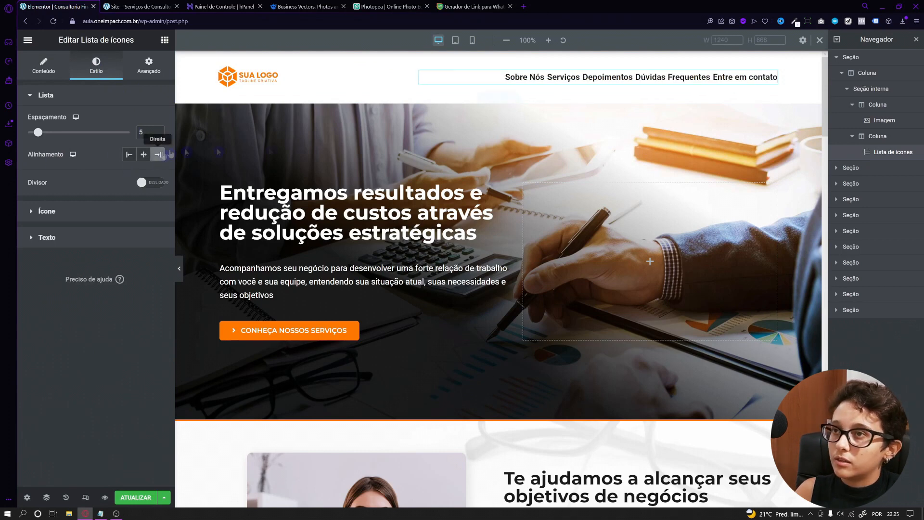
{"action": "left_click_drag", "start_coordinate": [42, 135], "coordinate": [82, 137]}
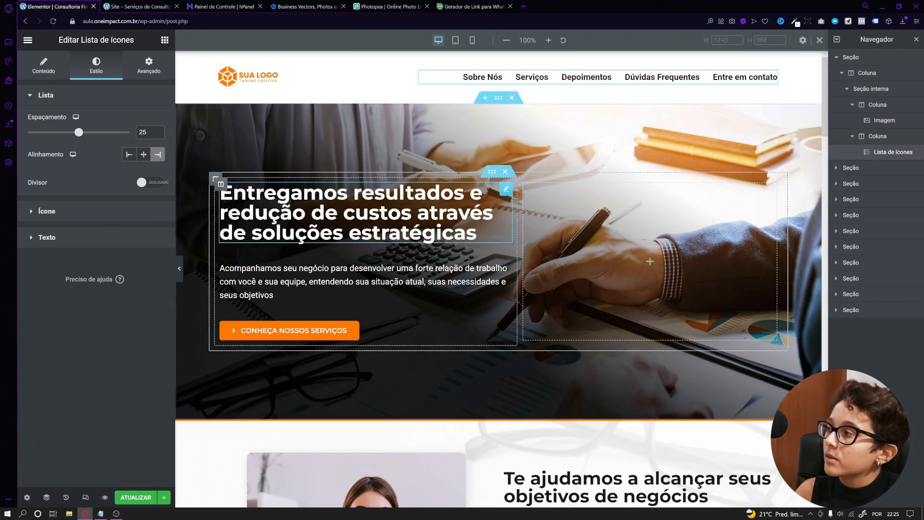
Step: Darken the menu's text color slightly and set its hover color to the orange #FF7800 sampled from the hero button
{"action": "left_click", "coordinate": [59, 212]}
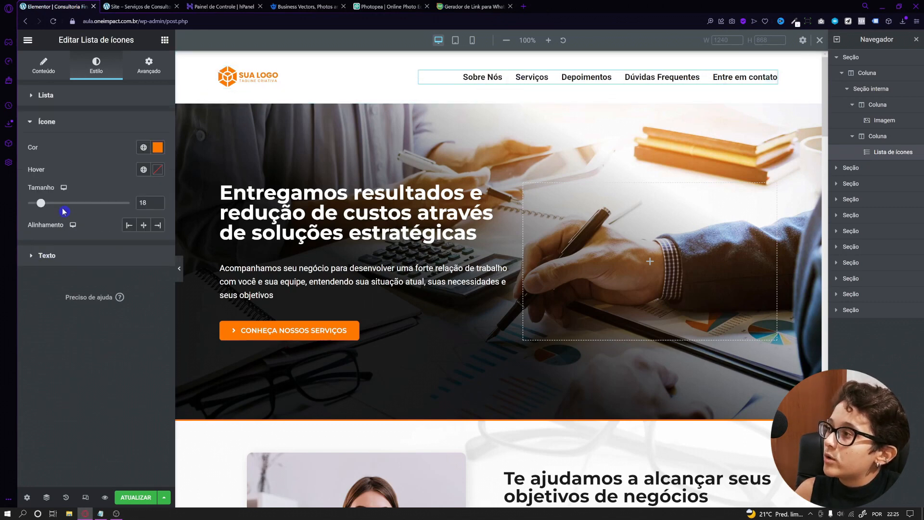
{"action": "left_click", "coordinate": [56, 253]}
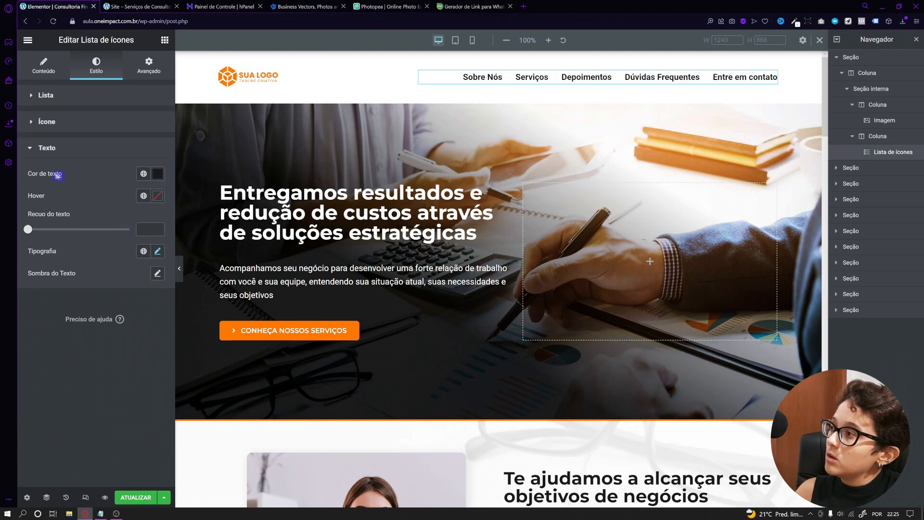
{"action": "left_click", "coordinate": [157, 177]}
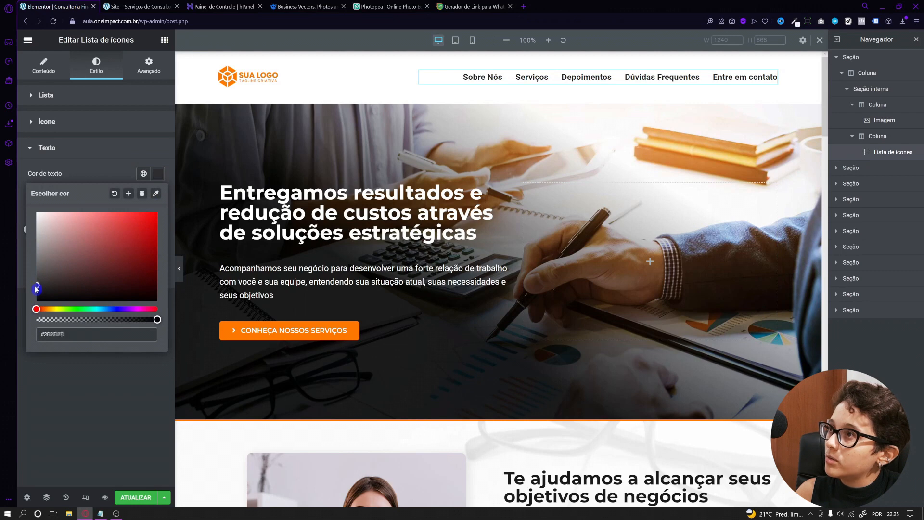
{"action": "left_click", "coordinate": [88, 182]}
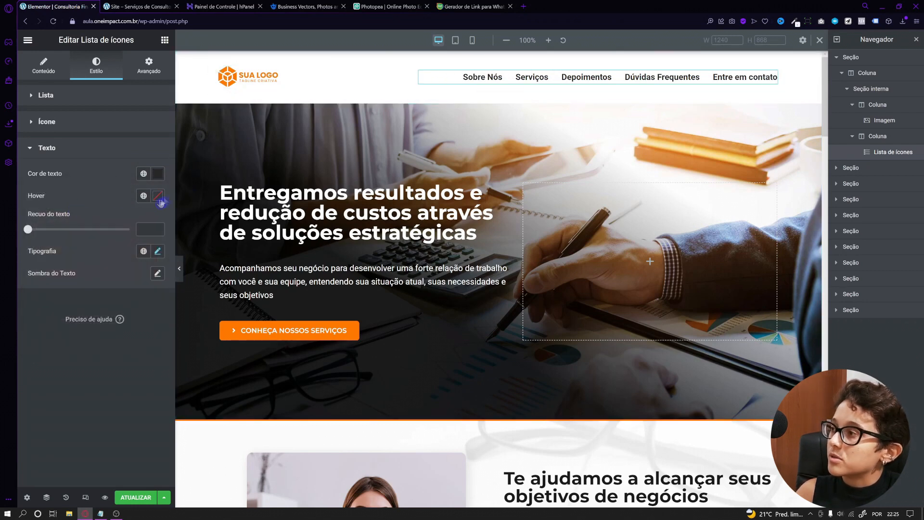
{"action": "left_click", "coordinate": [158, 195]}
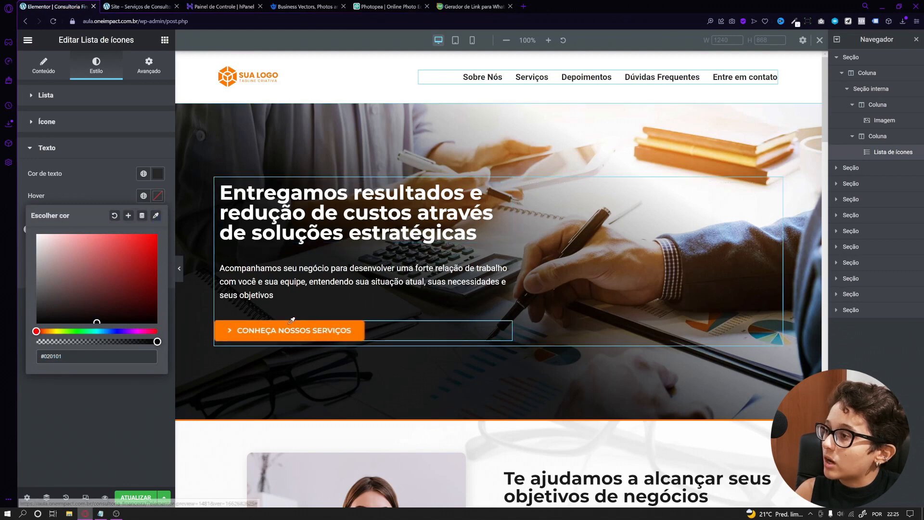
{"action": "left_click", "coordinate": [315, 333]}
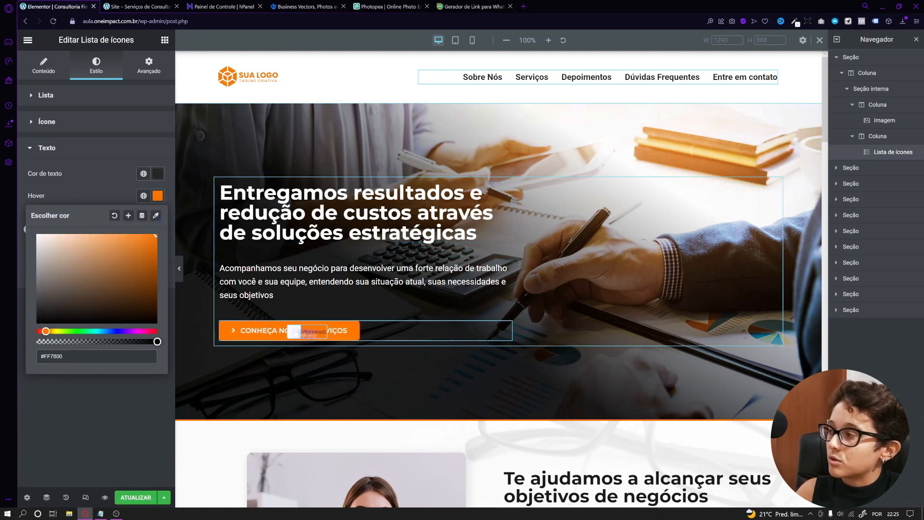
{"action": "left_click", "coordinate": [100, 186]}
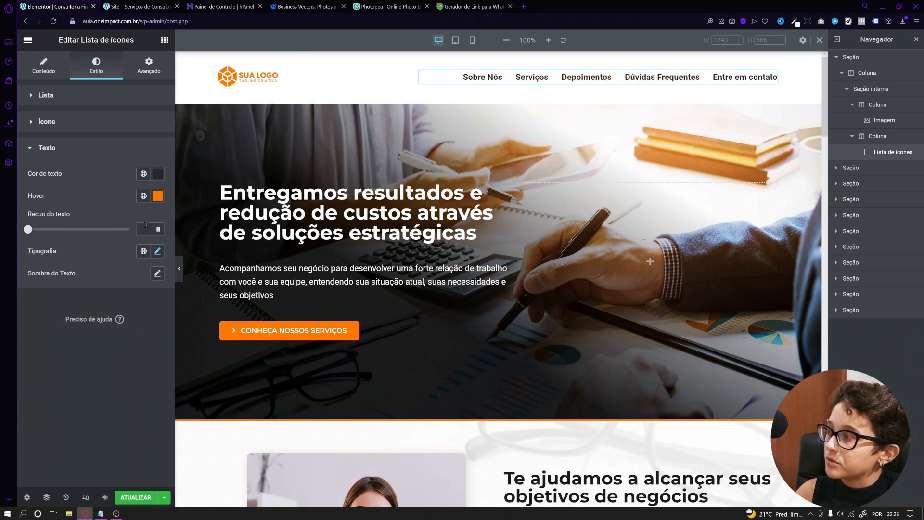
Step: Set the header menu's typography to size 14 px and weight 500
{"action": "left_click", "coordinate": [158, 251]}
{"action": "left_click", "coordinate": [151, 336]}
{"action": "left_click", "coordinate": [151, 337]}
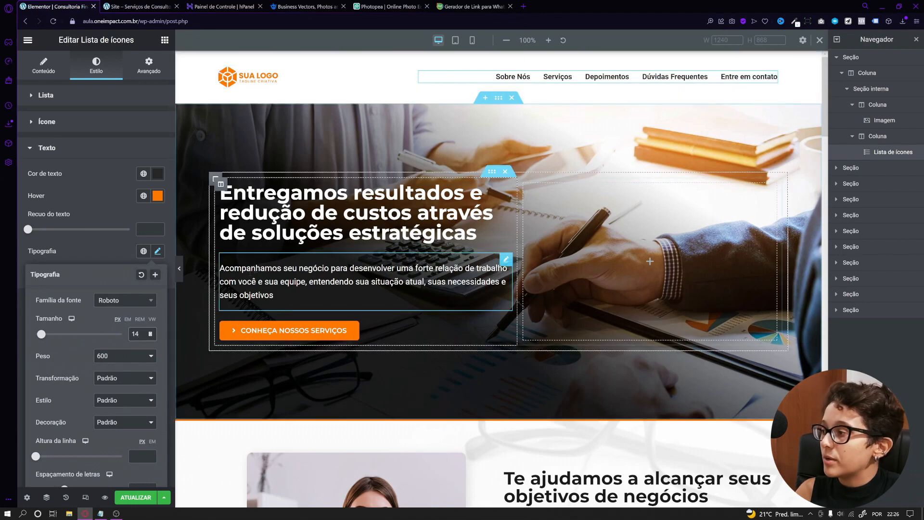
{"action": "left_click", "coordinate": [95, 363]}
{"action": "left_click", "coordinate": [104, 405]}
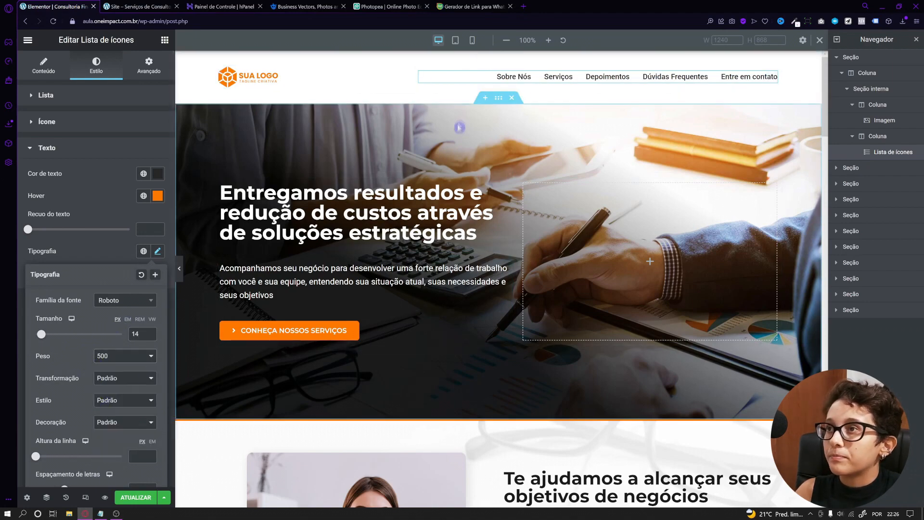
Step: Preview the page without the editing panel and try the header menu's Sobre Nós and Serviços items, returning to the page start
{"action": "left_click", "coordinate": [179, 268]}
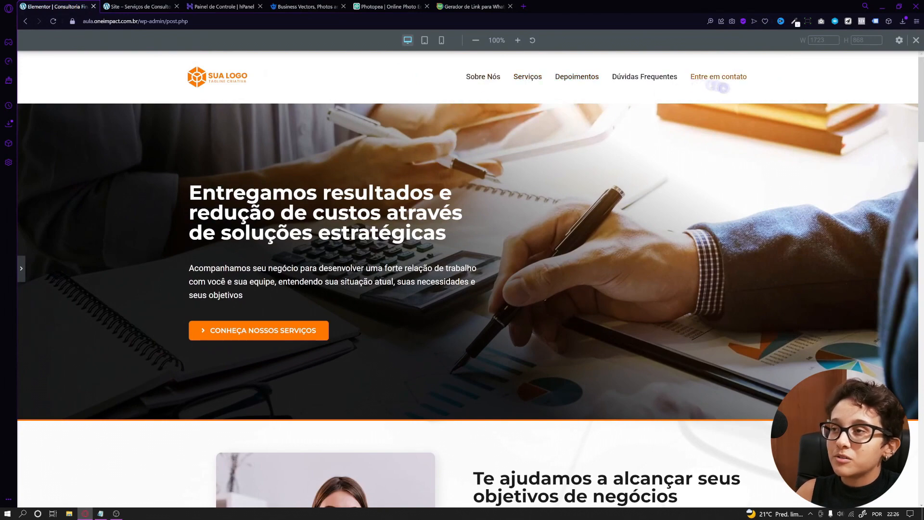
{"action": "left_click", "coordinate": [22, 276]}
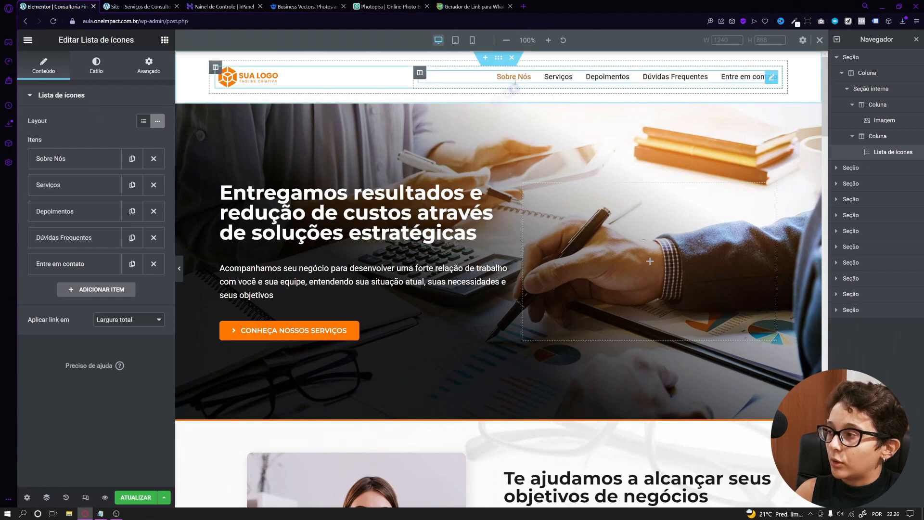
{"action": "left_click", "coordinate": [183, 269]}
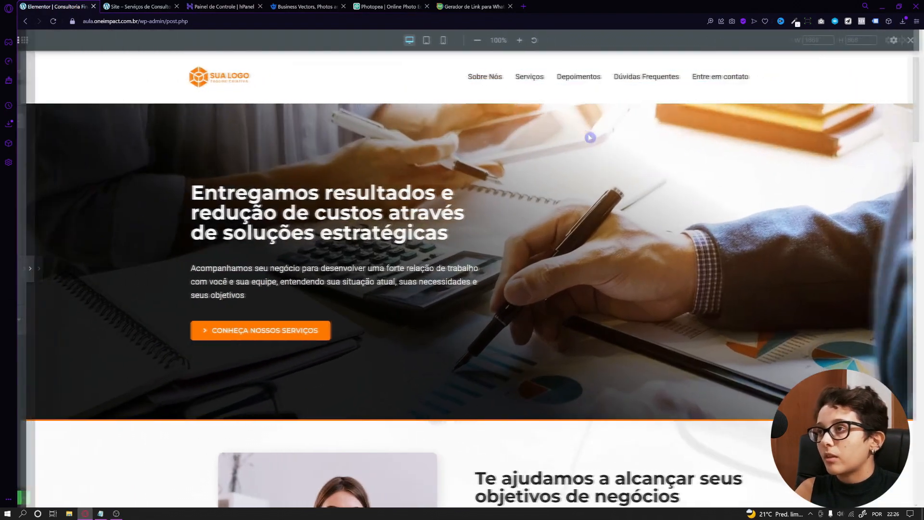
{"action": "left_click", "coordinate": [488, 78]}
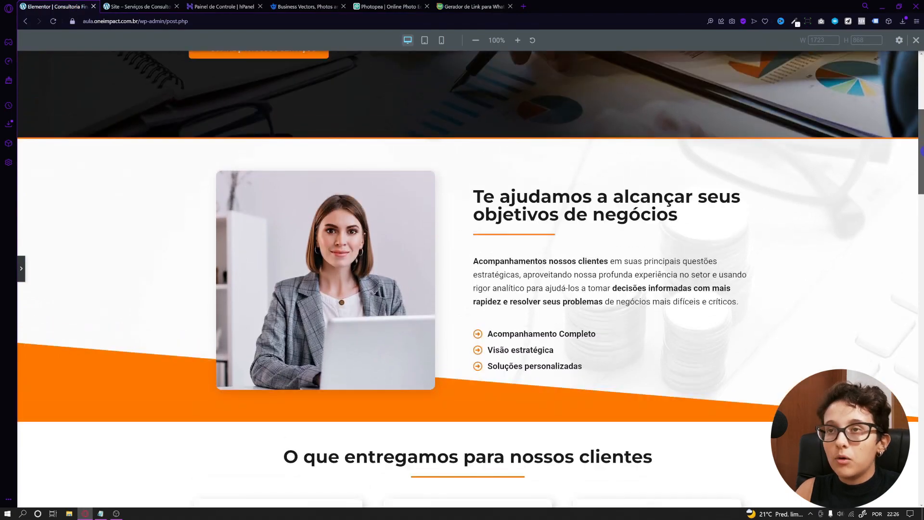
{"action": "left_click_drag", "start_coordinate": [923, 151], "coordinate": [921, 92]}
{"action": "left_click", "coordinate": [916, 40]}
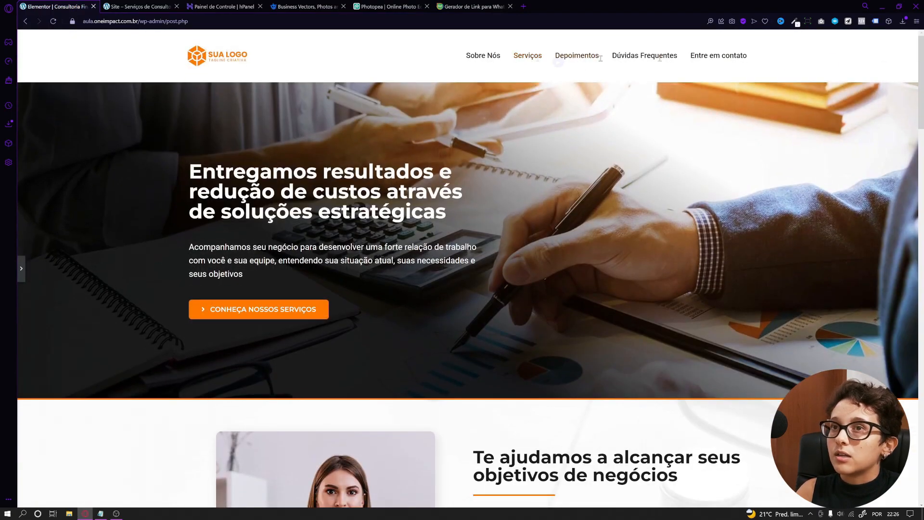
{"action": "left_click", "coordinate": [529, 56]}
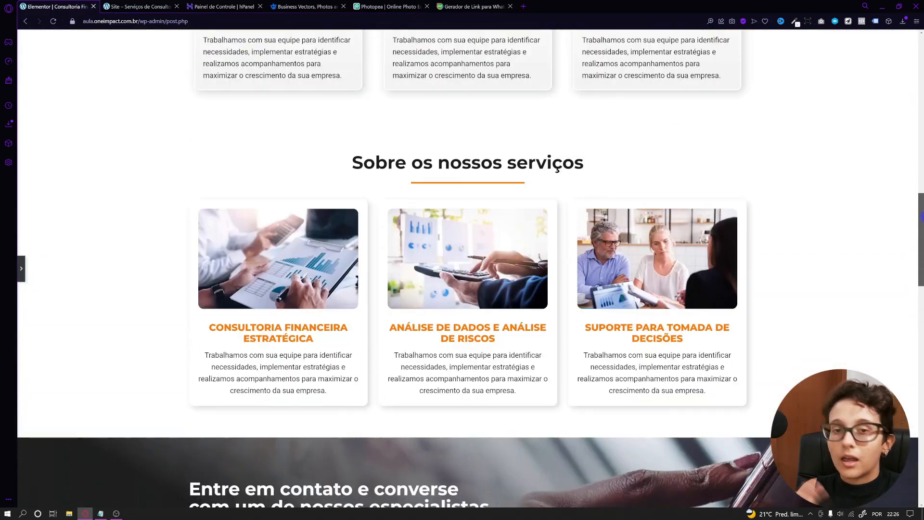
{"action": "left_click_drag", "start_coordinate": [922, 216], "coordinate": [921, 53]}
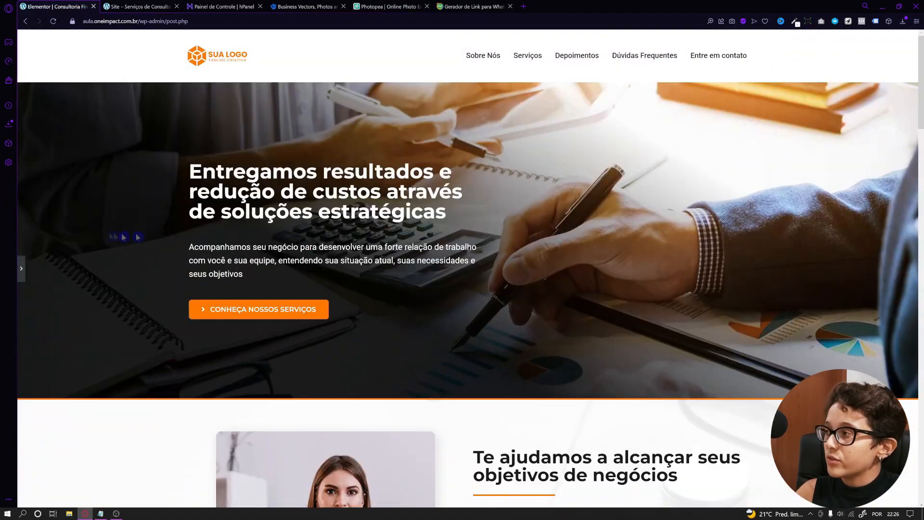
{"action": "left_click", "coordinate": [21, 272]}
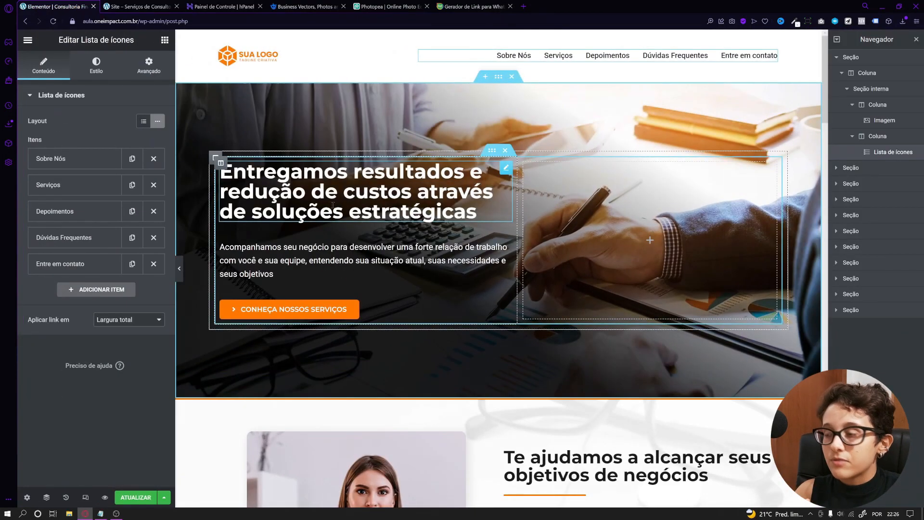
Step: Add an Âncora do menu widget above the content of the "Te ajudamos a alcançar seus objetivos de negócios" section, with the ID sobre
{"action": "scroll", "coordinate": [333, 205], "scroll_direction": "down", "scroll_amount": 5}
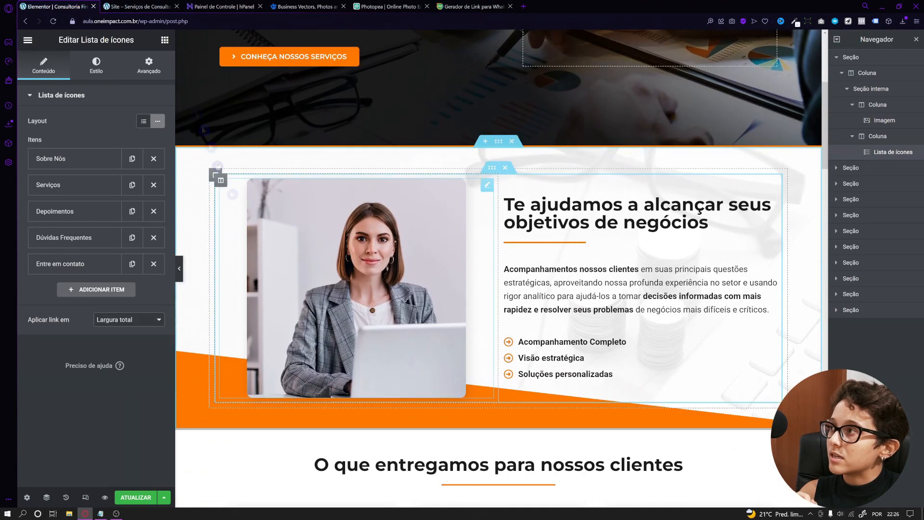
{"action": "left_click", "coordinate": [165, 40]}
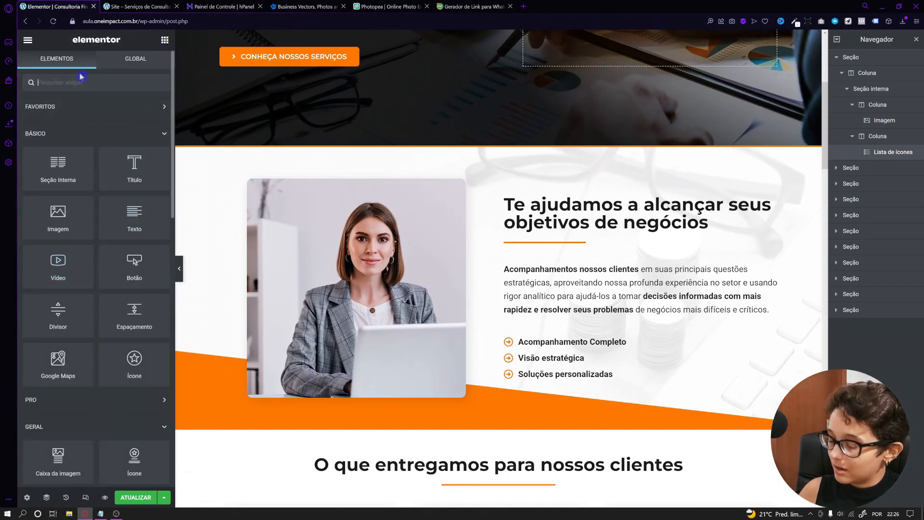
{"action": "scroll", "coordinate": [89, 199], "scroll_direction": "down", "scroll_amount": 10}
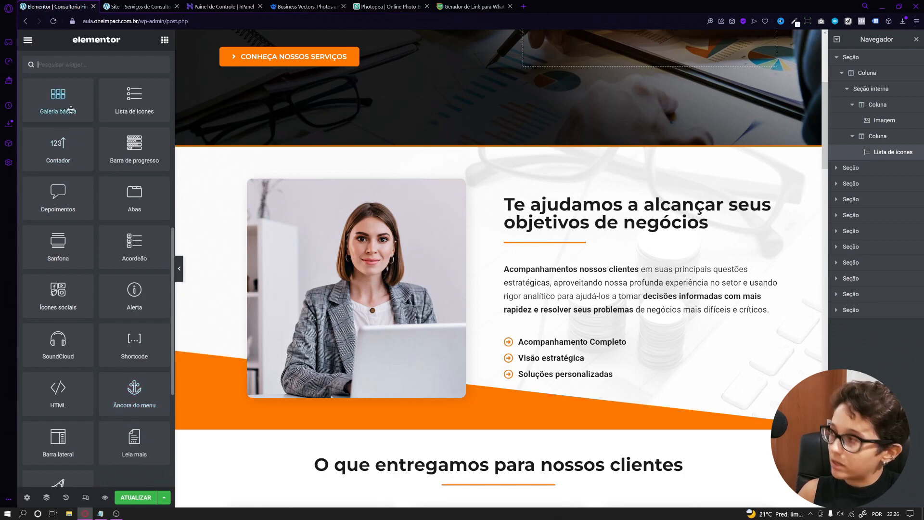
{"action": "type", "text": "anc"}
{"action": "left_click_drag", "start_coordinate": [61, 122], "coordinate": [507, 181]}
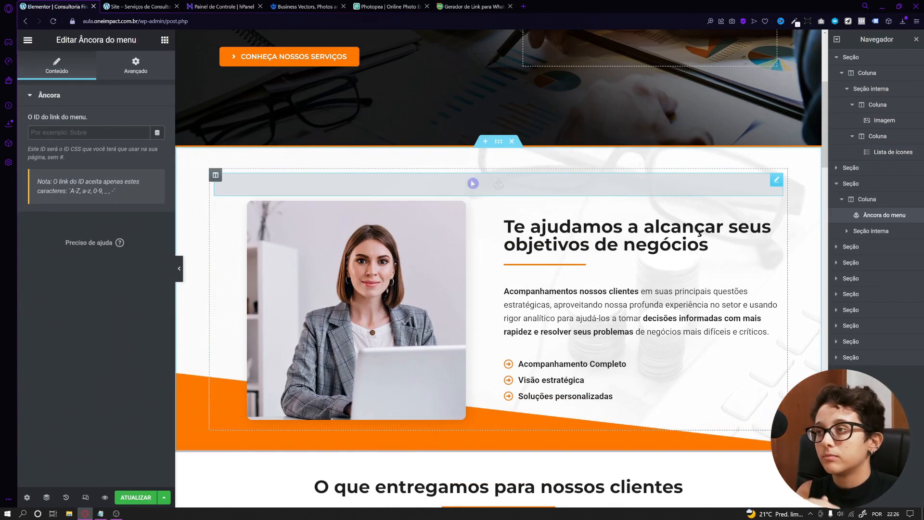
{"action": "scroll", "coordinate": [473, 183], "scroll_direction": "up", "scroll_amount": 4}
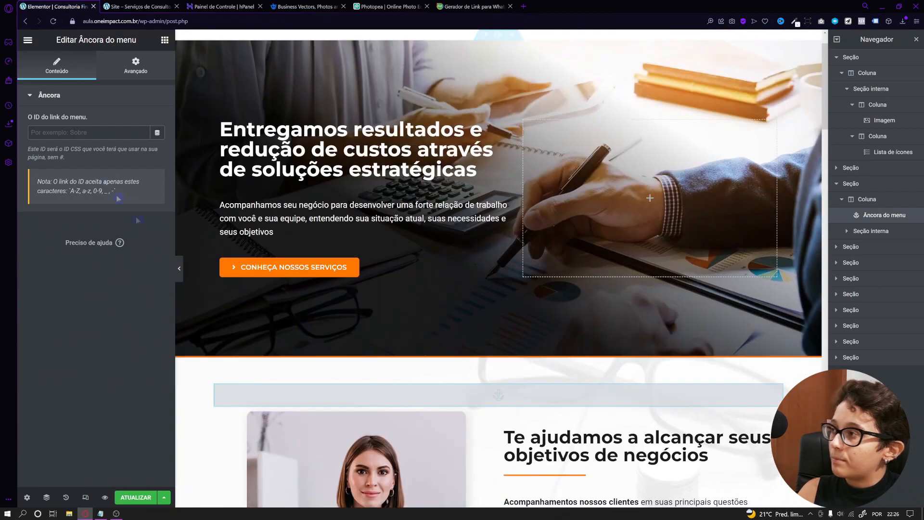
{"action": "left_click", "coordinate": [83, 131]}
{"action": "type", "text": "sobre"}
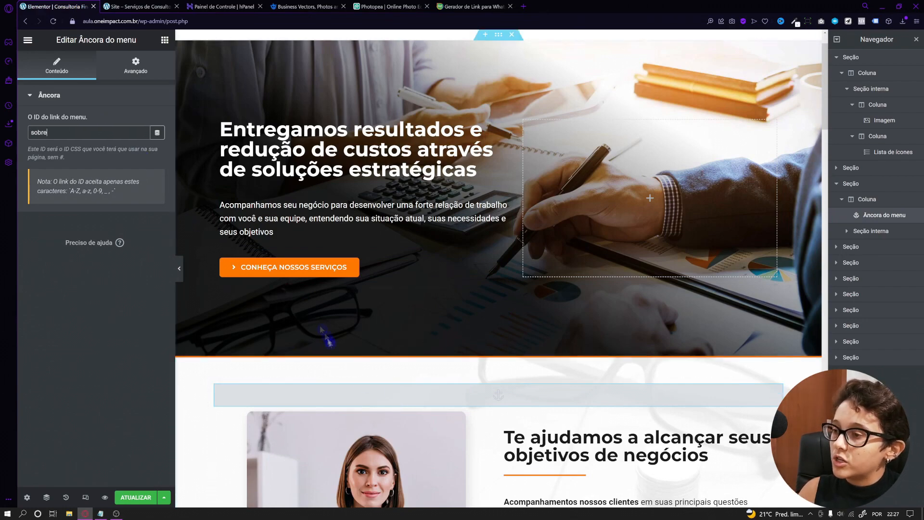
Step: Link the header menu's Sobre Nós item to #sobre
{"action": "scroll", "coordinate": [552, 323], "scroll_direction": "down", "scroll_amount": 3}
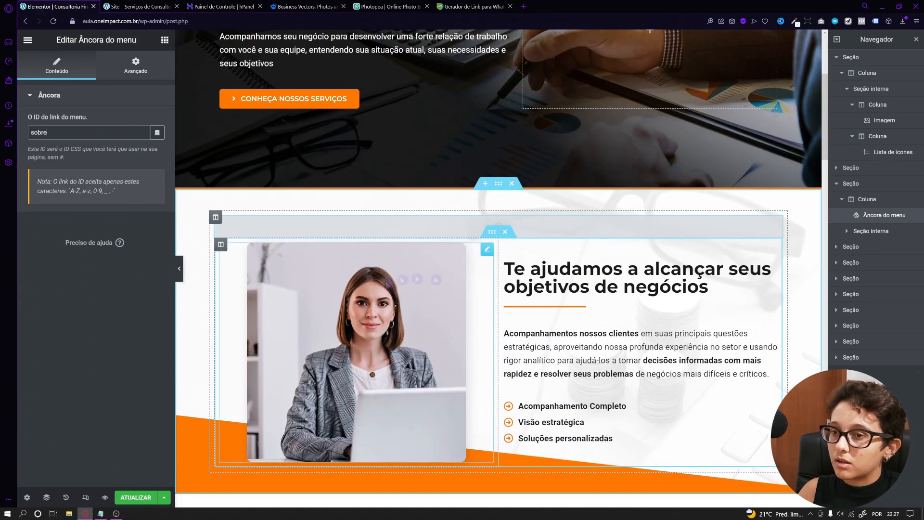
{"action": "scroll", "coordinate": [446, 356], "scroll_direction": "up", "scroll_amount": 3}
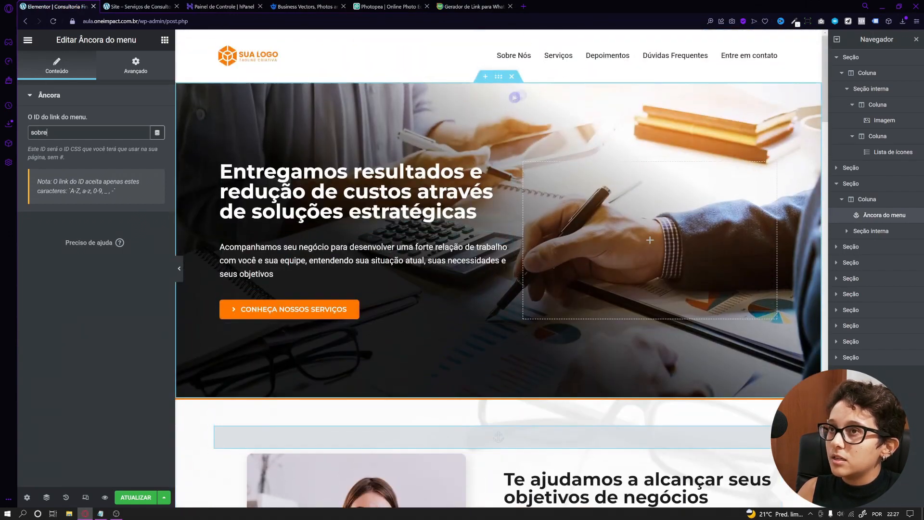
{"action": "left_click", "coordinate": [772, 56]}
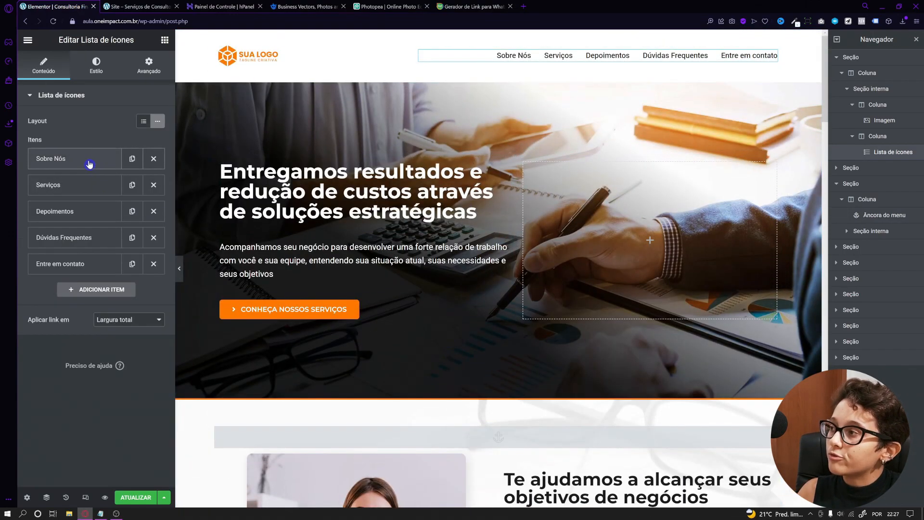
{"action": "left_click", "coordinate": [50, 160]}
{"action": "scroll", "coordinate": [525, 306], "scroll_direction": "down", "scroll_amount": 2}
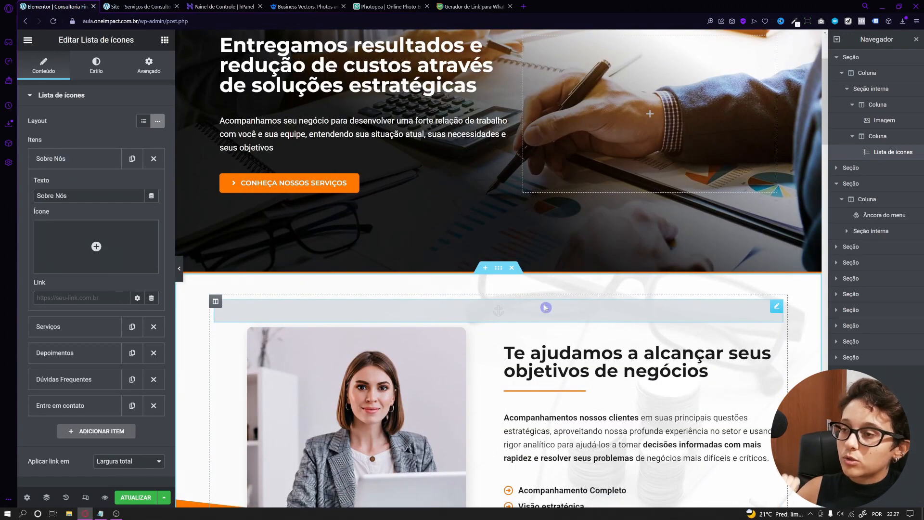
{"action": "scroll", "coordinate": [539, 307], "scroll_direction": "up", "scroll_amount": 2}
{"action": "left_click", "coordinate": [60, 297]}
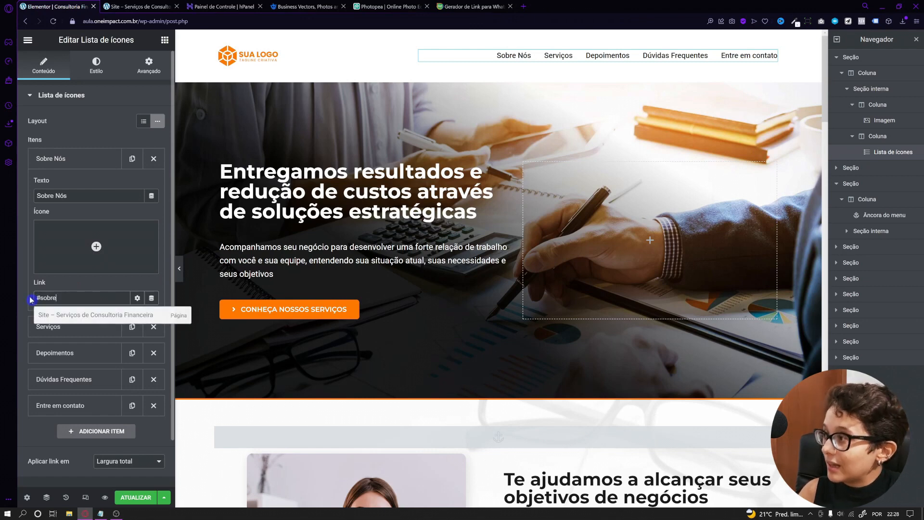
{"action": "left_click", "coordinate": [499, 436]}
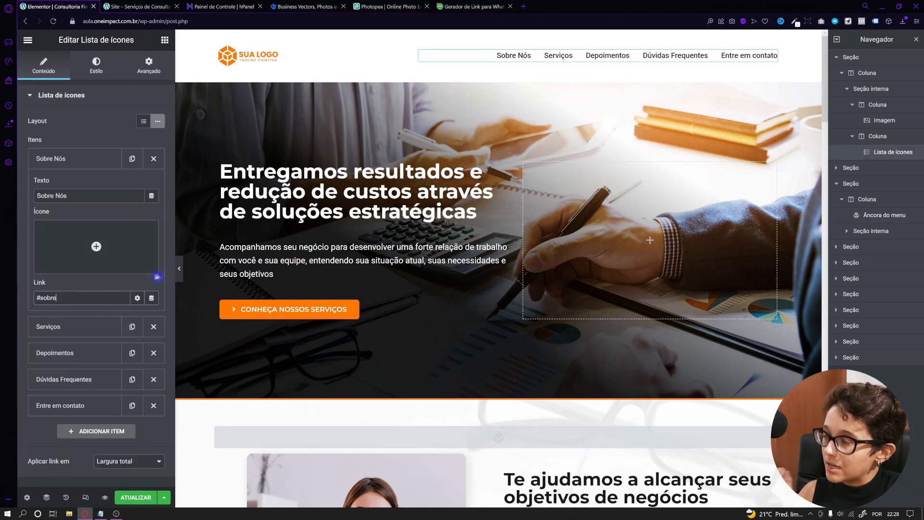
Step: Test the header's Sobre Nós link and return to the start of the page
{"action": "left_click", "coordinate": [525, 59]}
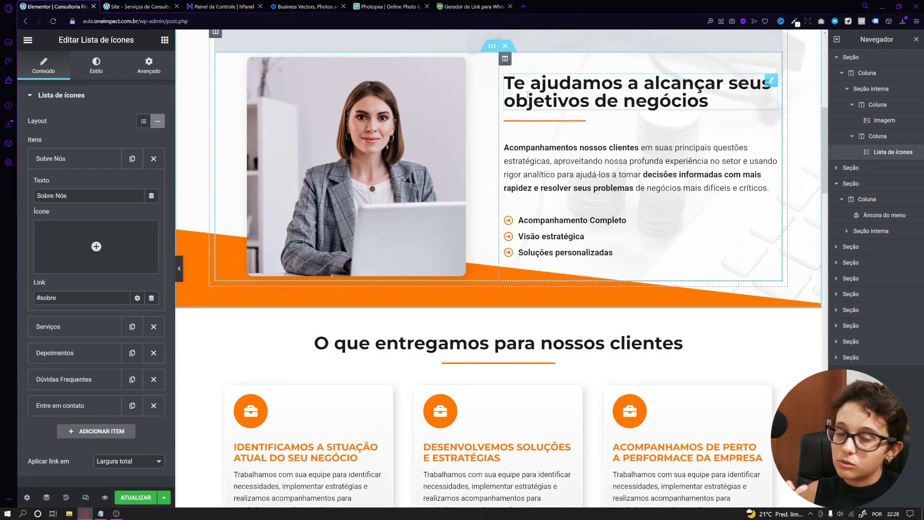
{"action": "scroll", "coordinate": [456, 330], "scroll_direction": "up", "scroll_amount": 2}
{"action": "scroll", "coordinate": [455, 329], "scroll_direction": "up", "scroll_amount": 1}
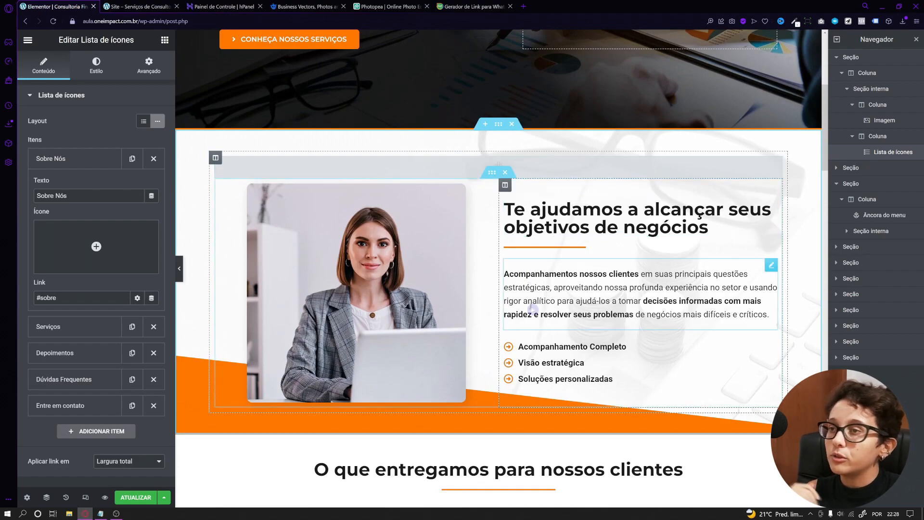
{"action": "scroll", "coordinate": [543, 260], "scroll_direction": "up", "scroll_amount": 5}
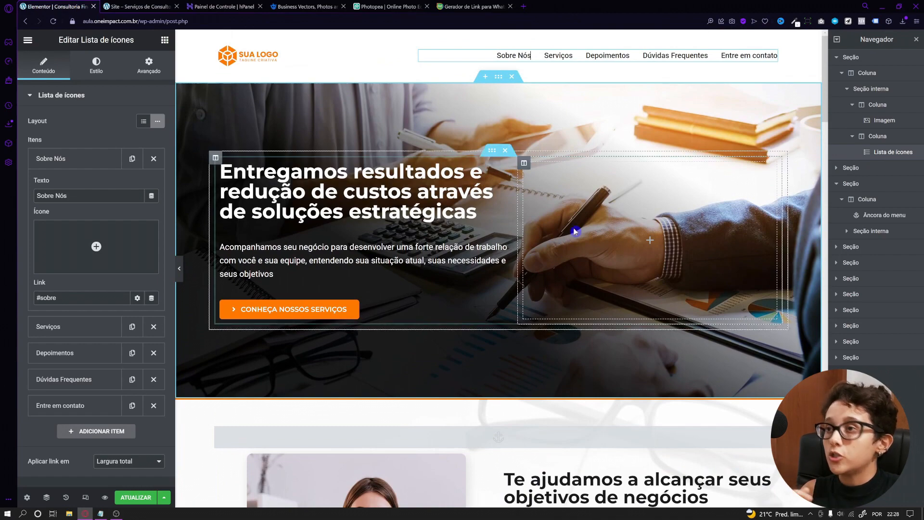
Step: Copy the menu anchor into the services section and place it above the "Sobre os nossos serviços" title
{"action": "scroll", "coordinate": [443, 337], "scroll_direction": "down", "scroll_amount": 3}
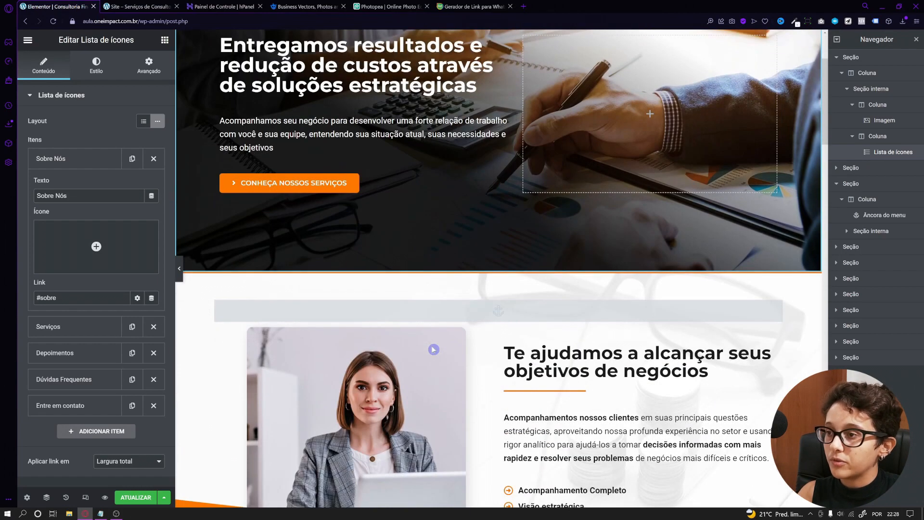
{"action": "right_click", "coordinate": [578, 311]}
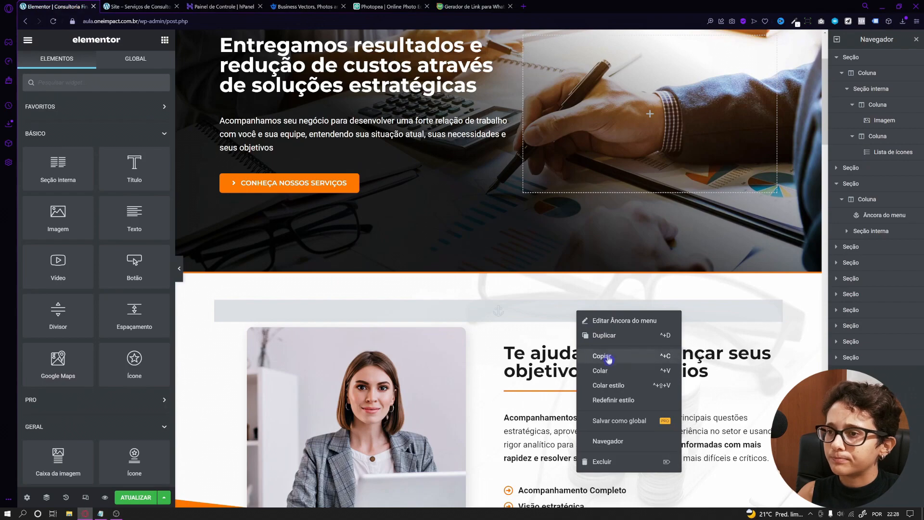
{"action": "left_click", "coordinate": [607, 356]}
{"action": "scroll", "coordinate": [514, 368], "scroll_direction": "down", "scroll_amount": 10}
{"action": "scroll", "coordinate": [514, 368], "scroll_direction": "up", "scroll_amount": 1}
{"action": "right_click", "coordinate": [406, 338]}
{"action": "left_click", "coordinate": [439, 389]}
{"action": "left_click_drag", "start_coordinate": [776, 303], "coordinate": [540, 255]}
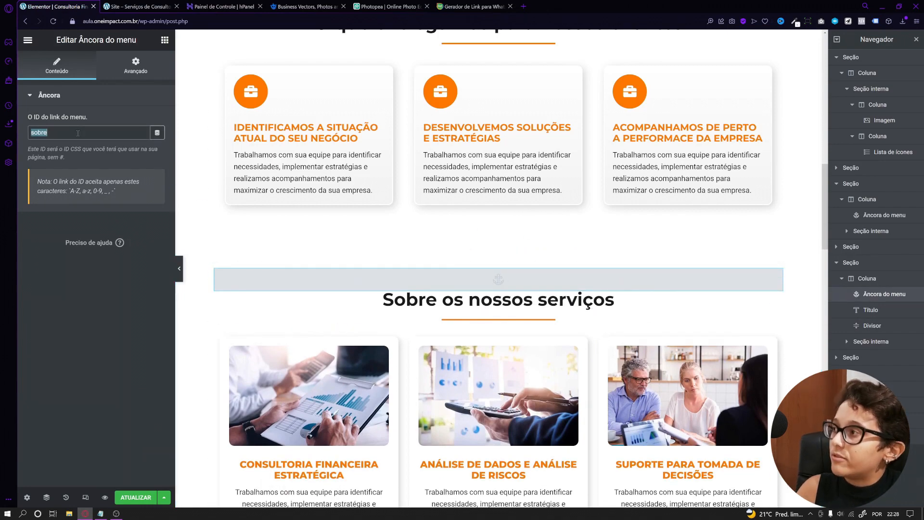
Step: Set the ID of the services section's menu anchor to servicos, without the cedilla
{"action": "type", "text": "servi"}
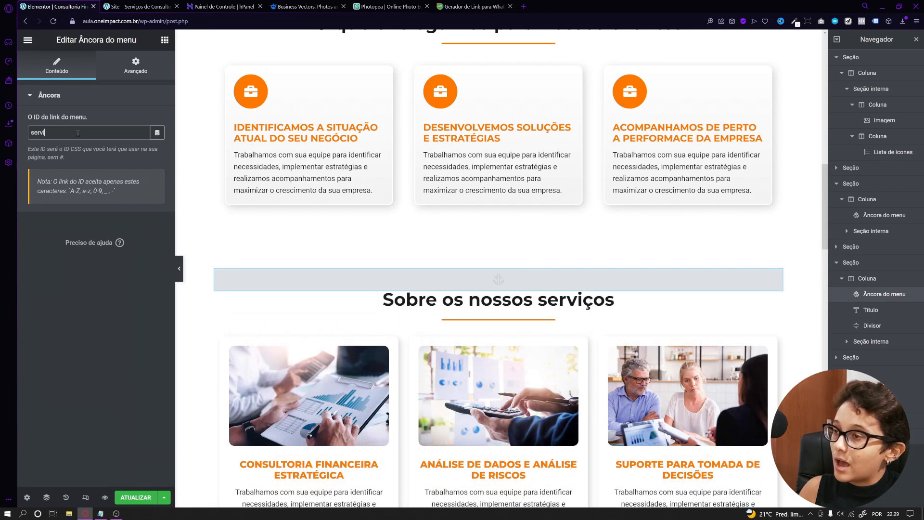
{"action": "type", "text": "ç"}
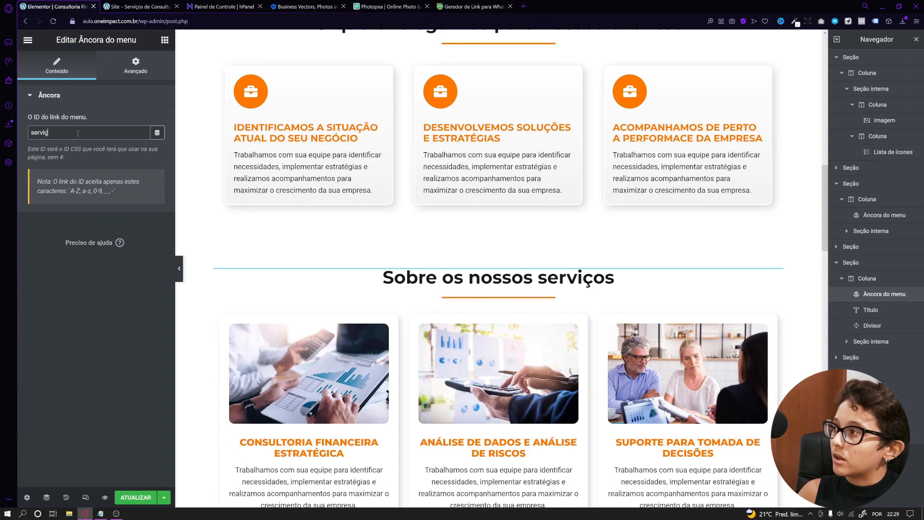
{"action": "key", "text": "BackSpace"}
{"action": "type", "text": "cos"}
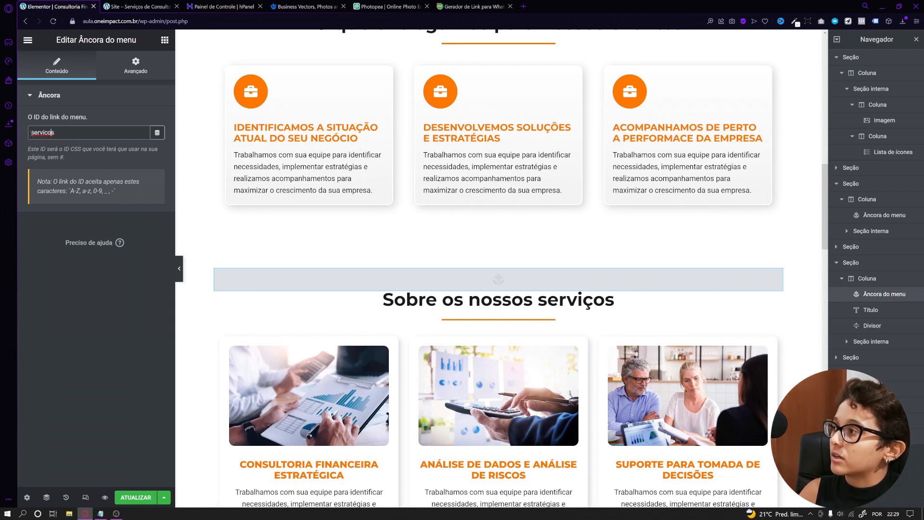
{"action": "right_click", "coordinate": [56, 134]}
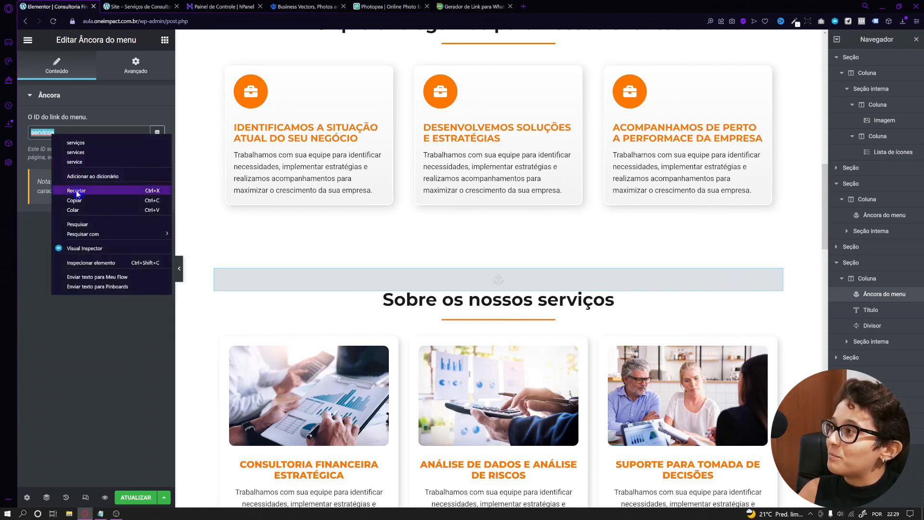
{"action": "key", "text": "Escape"}
Step: Link the header menu's Serviços item to #servicos
{"action": "scroll", "coordinate": [378, 304], "scroll_direction": "up", "scroll_amount": 10}
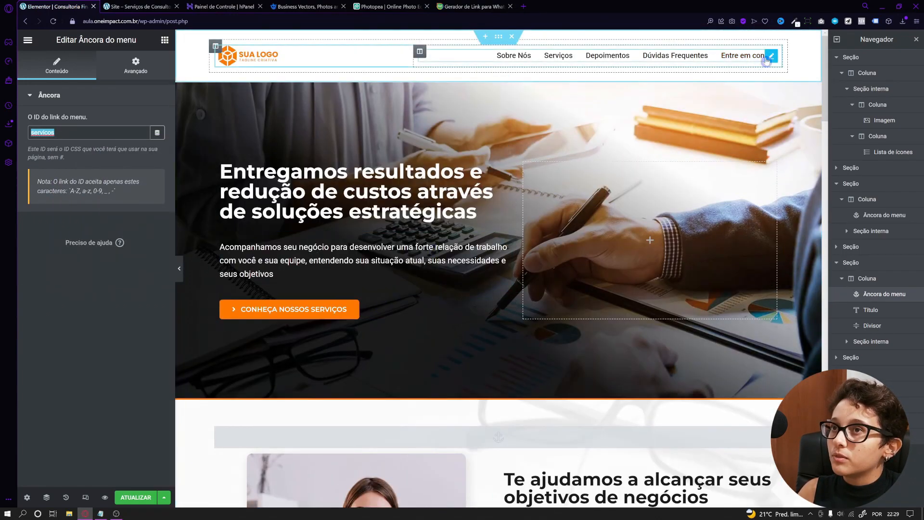
{"action": "left_click", "coordinate": [768, 60]}
{"action": "left_click", "coordinate": [76, 190]}
{"action": "left_click", "coordinate": [61, 323]}
{"action": "type", "text": "#servicos"}
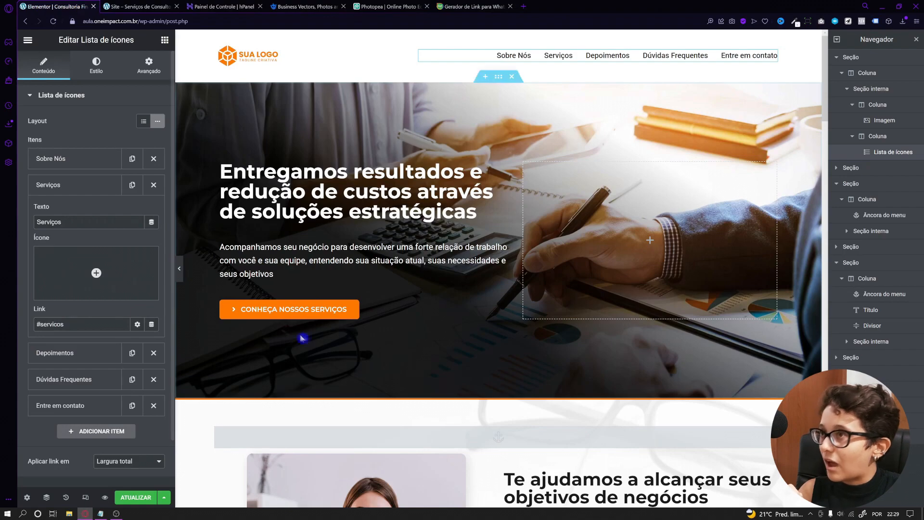
Step: Test the header's Serviços link, return to the page start and collapse the Serviços item's settings
{"action": "left_click", "coordinate": [545, 62]}
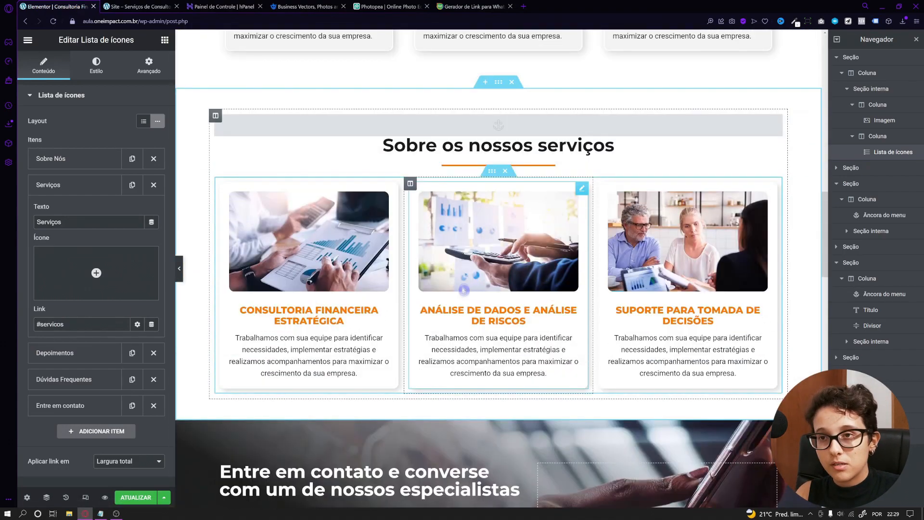
{"action": "left_click_drag", "start_coordinate": [825, 271], "coordinate": [845, 81]}
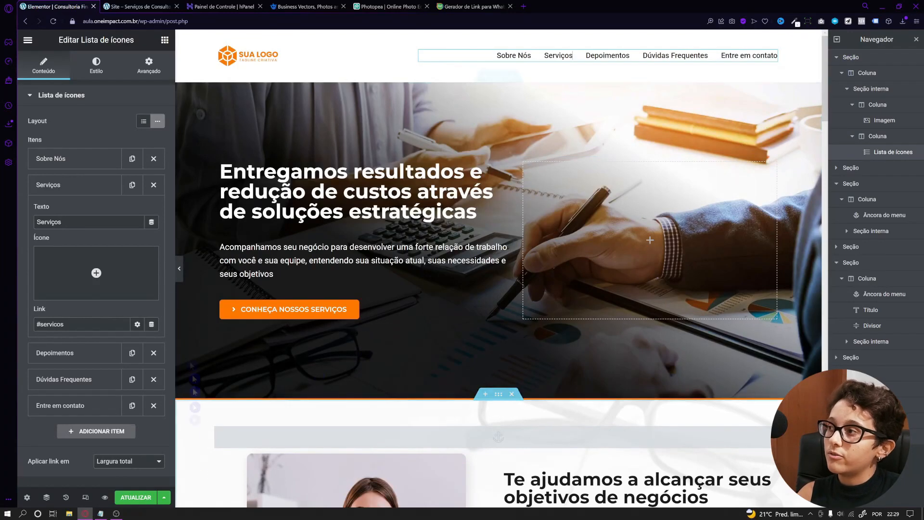
{"action": "left_click", "coordinate": [90, 191]}
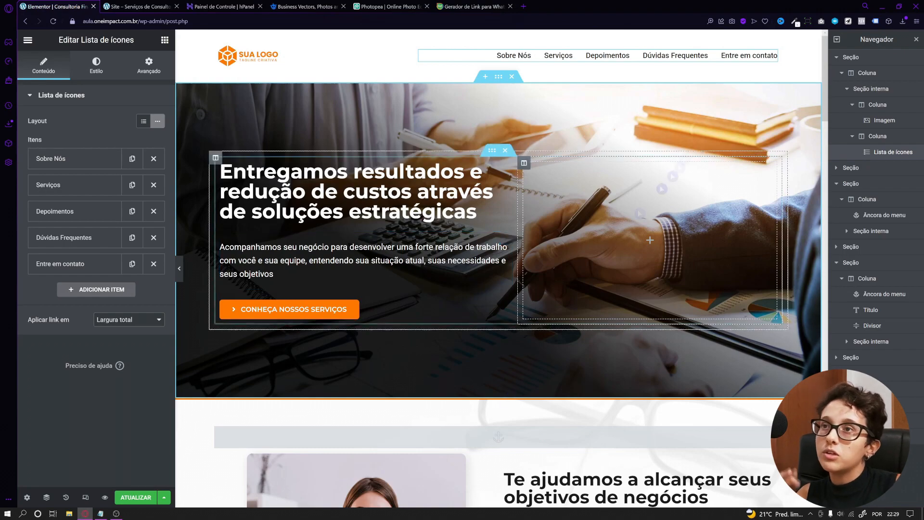
Step: Link the header menu's Entre em contato item to the WhatsApp link copied from the Convertte link generator
{"action": "scroll", "coordinate": [474, 314], "scroll_direction": "down", "scroll_amount": 5}
{"action": "scroll", "coordinate": [473, 314], "scroll_direction": "down", "scroll_amount": 15}
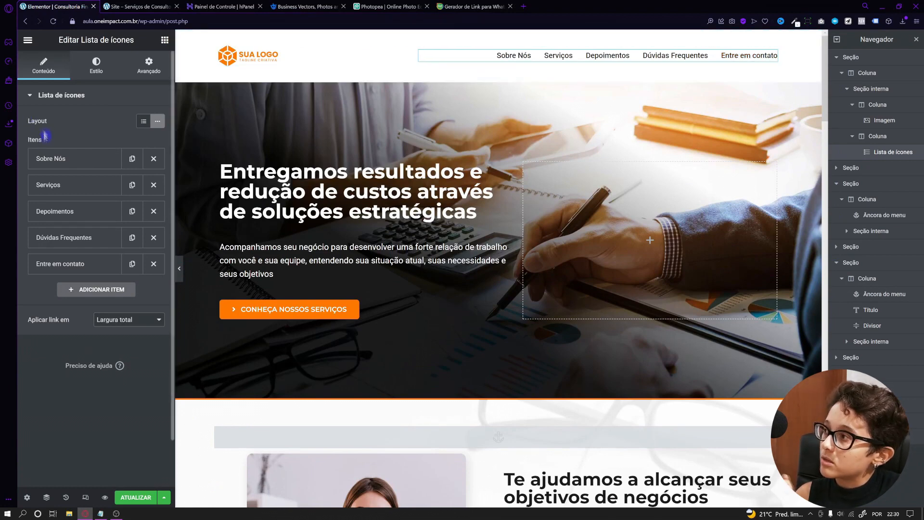
{"action": "left_click", "coordinate": [55, 266]}
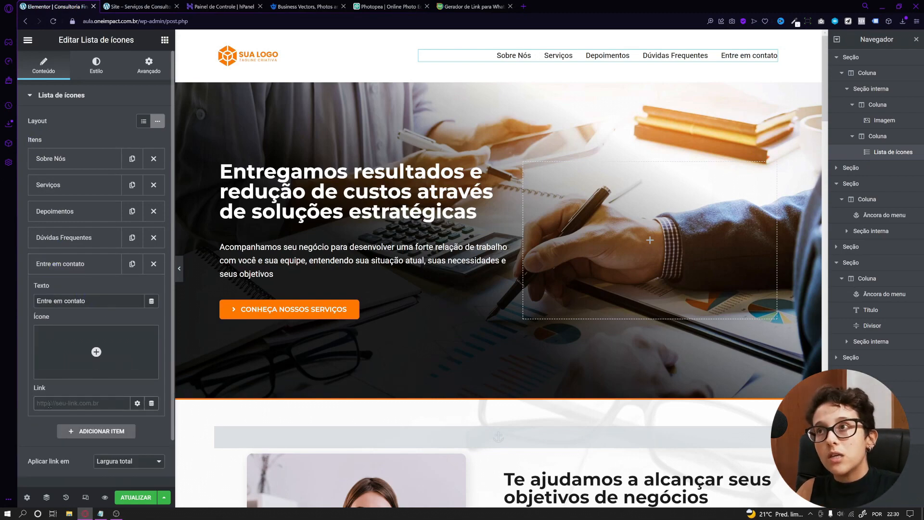
{"action": "left_click", "coordinate": [471, 6]}
{"action": "left_click", "coordinate": [103, 260]}
{"action": "key", "text": "ctrl+c"}
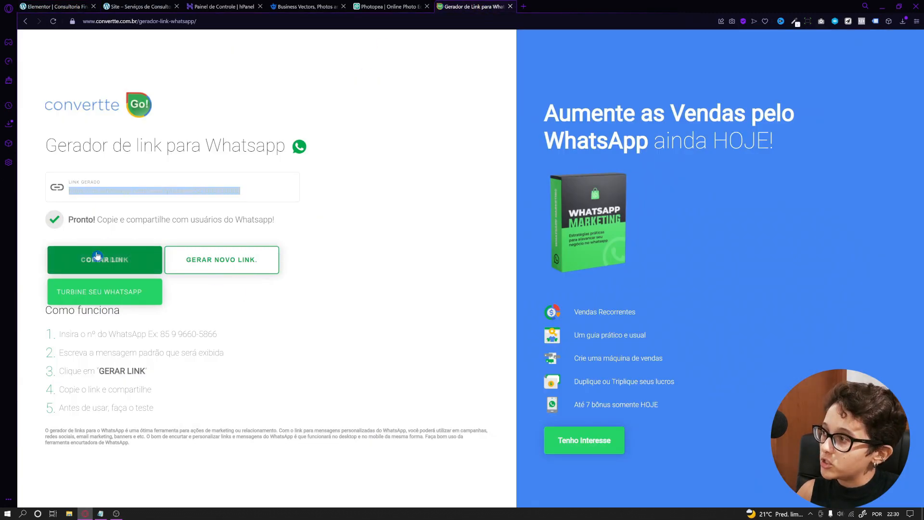
{"action": "left_click", "coordinate": [53, 6]}
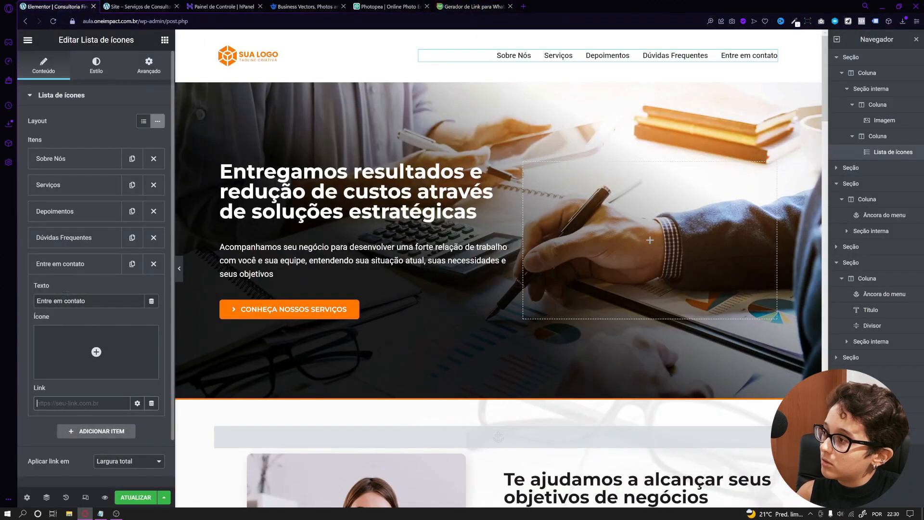
{"action": "right_click", "coordinate": [70, 403]}
{"action": "left_click", "coordinate": [91, 322]}
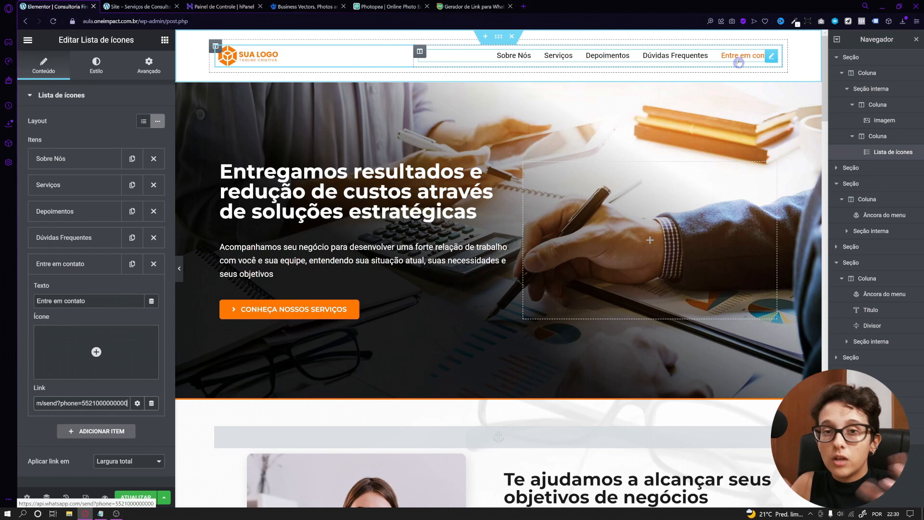
Step: Set the header section's minimum height to 60 px
{"action": "left_click", "coordinate": [105, 127]}
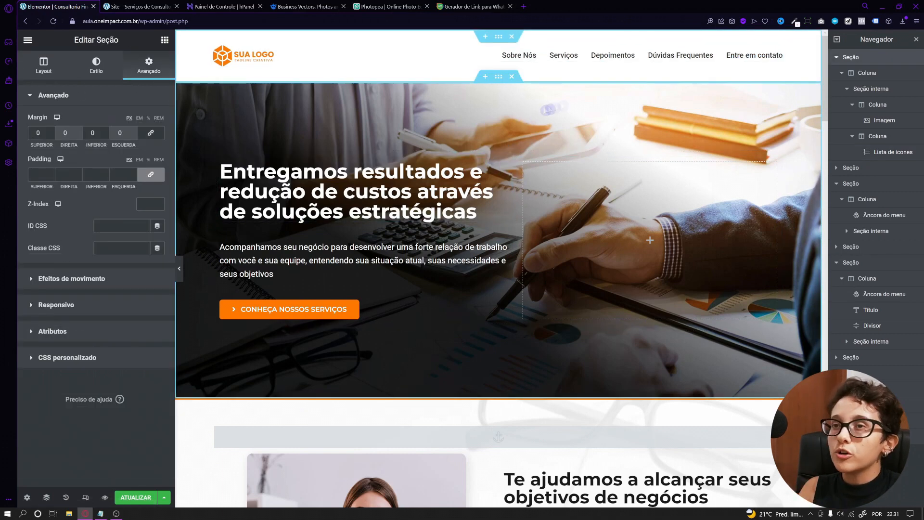
{"action": "left_click", "coordinate": [179, 268]}
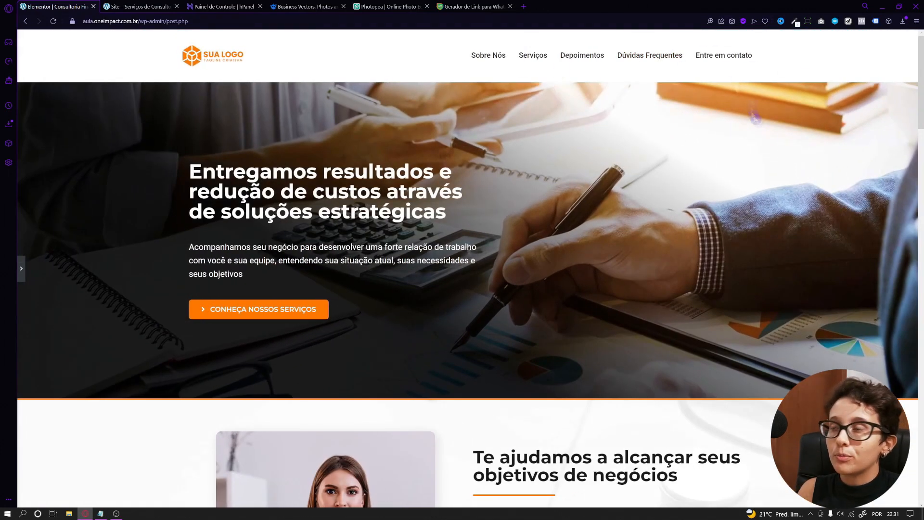
{"action": "left_click", "coordinate": [21, 268]}
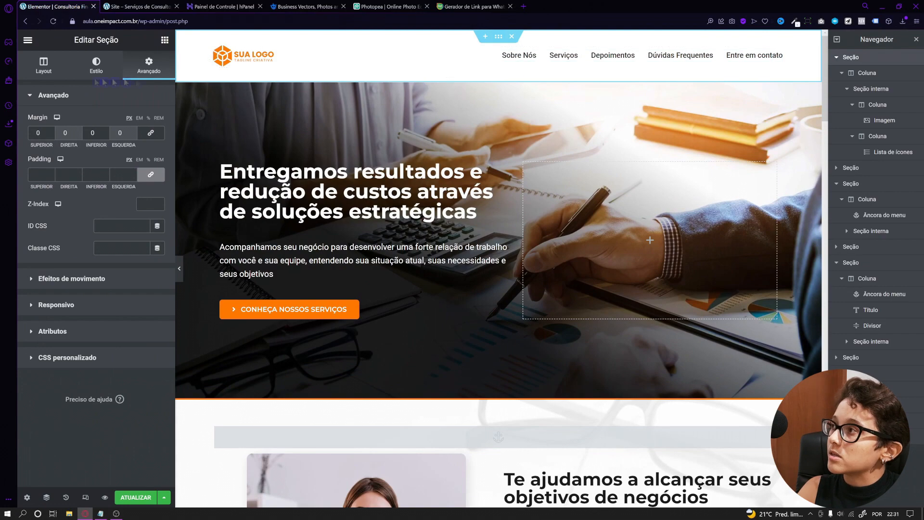
{"action": "left_click", "coordinate": [44, 66]}
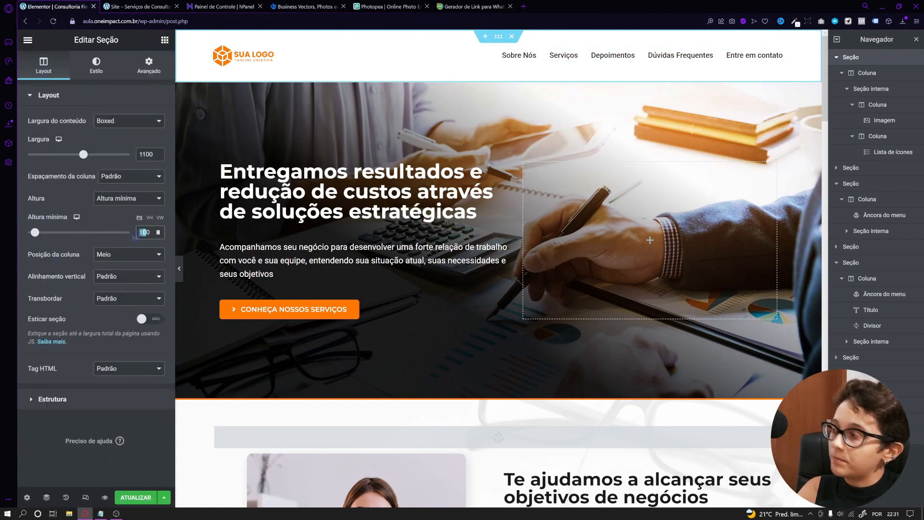
{"action": "type", "text": "60"}
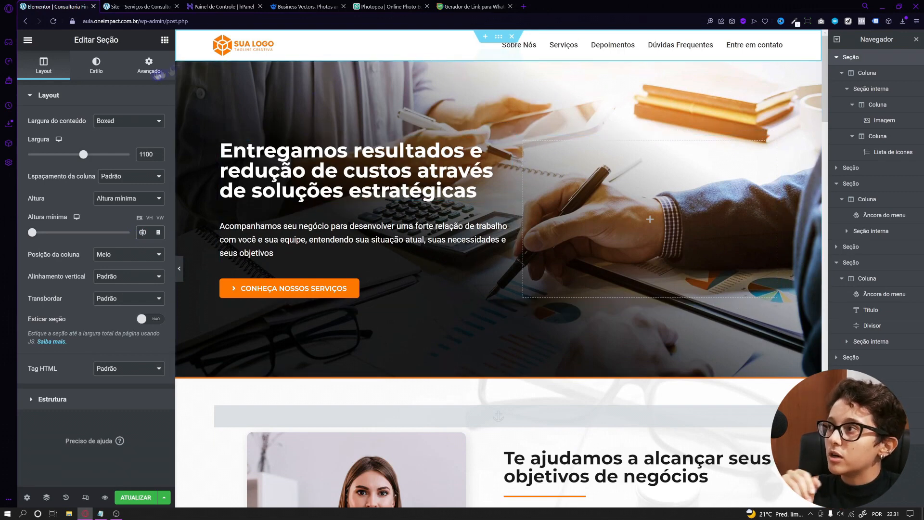
Step: Set the header section's padding to 0 on all sides and update the page after previewing it
{"action": "left_click", "coordinate": [156, 73]}
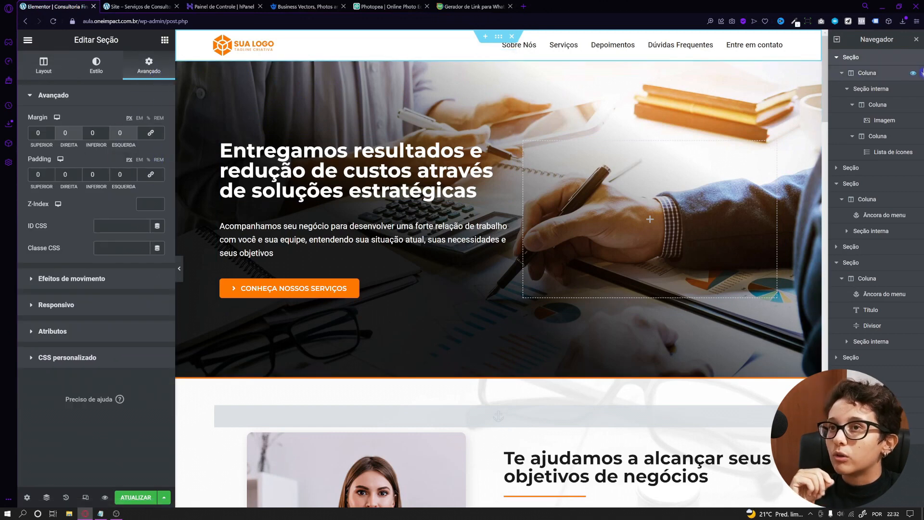
{"action": "left_click", "coordinate": [884, 79]}
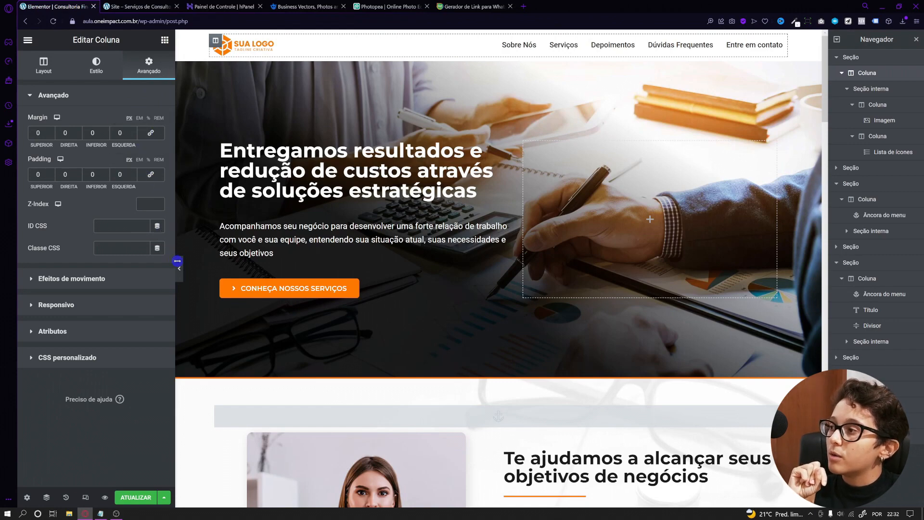
{"action": "left_click", "coordinate": [180, 267]}
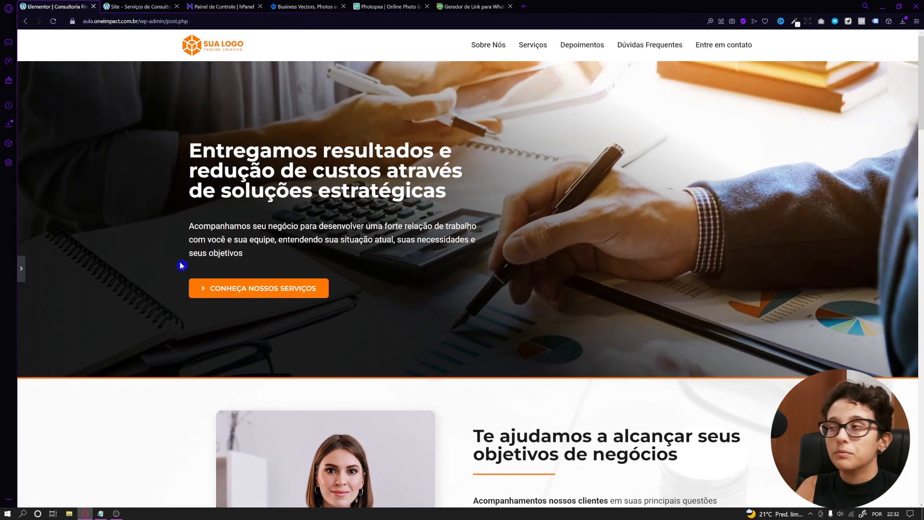
{"action": "left_click", "coordinate": [21, 268]}
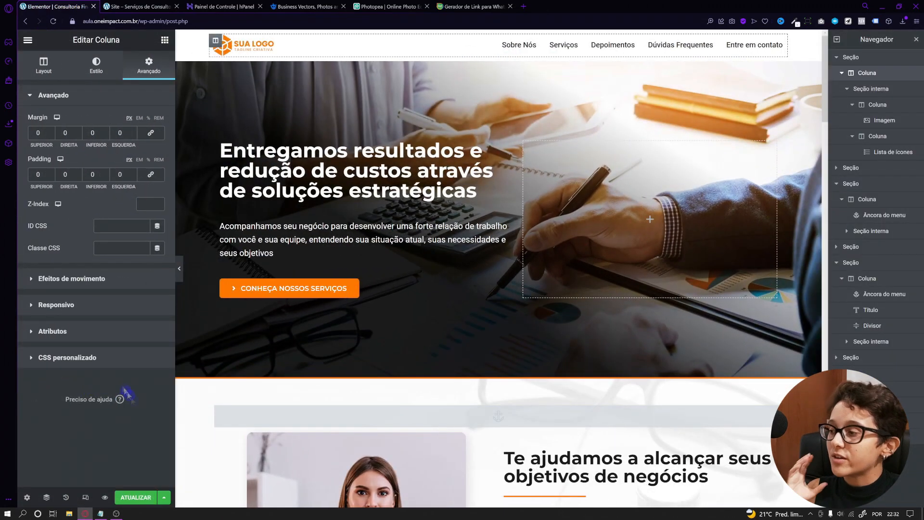
{"action": "left_click", "coordinate": [134, 498]}
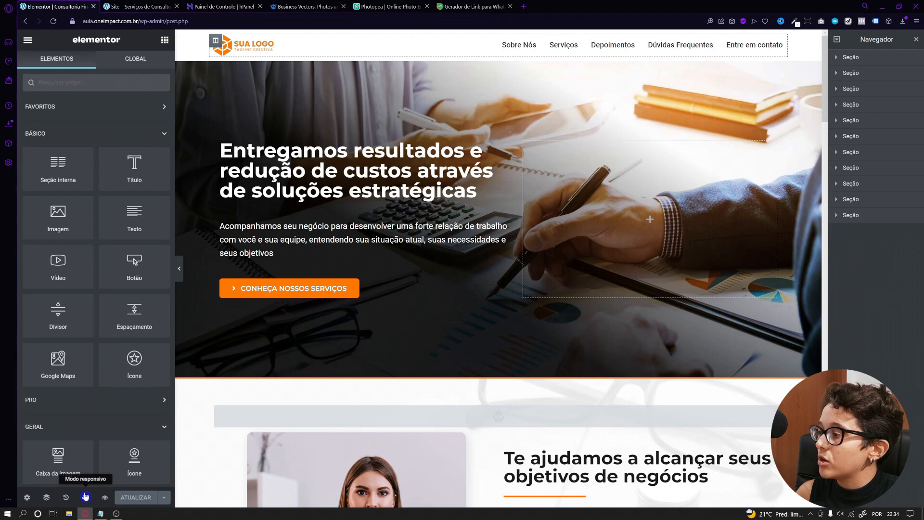
Step: Turn on the responsive mode and show the page at mobile size
{"action": "left_click", "coordinate": [85, 496]}
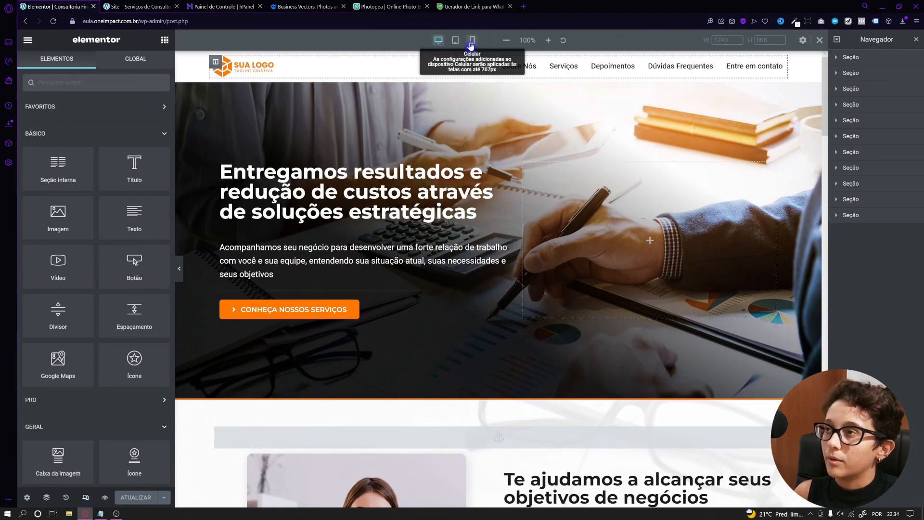
{"action": "left_click", "coordinate": [474, 41]}
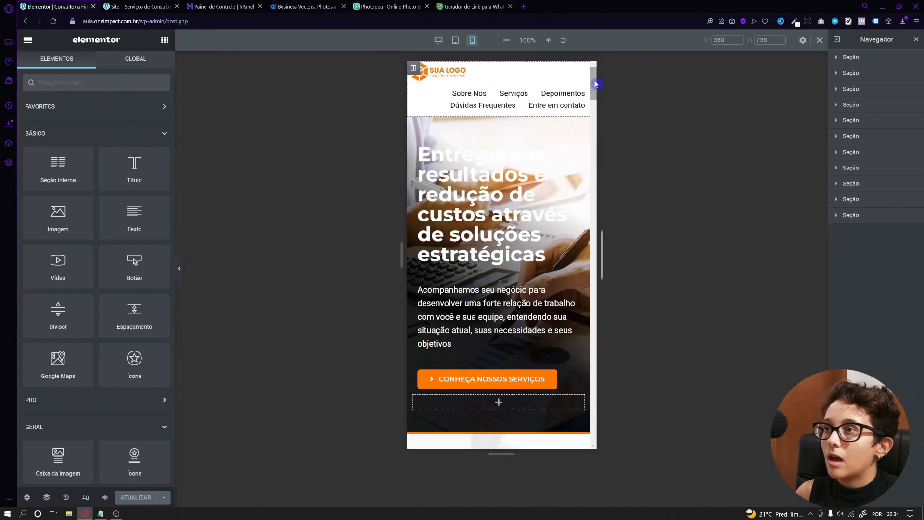
{"action": "mouse_move", "coordinate": [596, 84]}
{"action": "left_mouse_down"}
{"action": "mouse_move", "coordinate": [597, 107]}
{"action": "mouse_move", "coordinate": [600, 68]}
{"action": "left_mouse_up"}
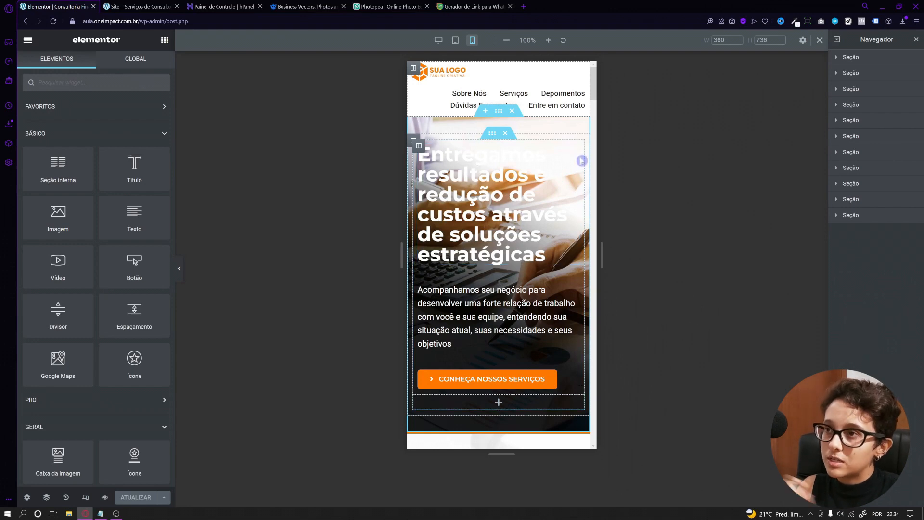
Step: Shrink the hero title's mobile font size to 8 px and compare it with the desktop view
{"action": "left_click", "coordinate": [575, 153]}
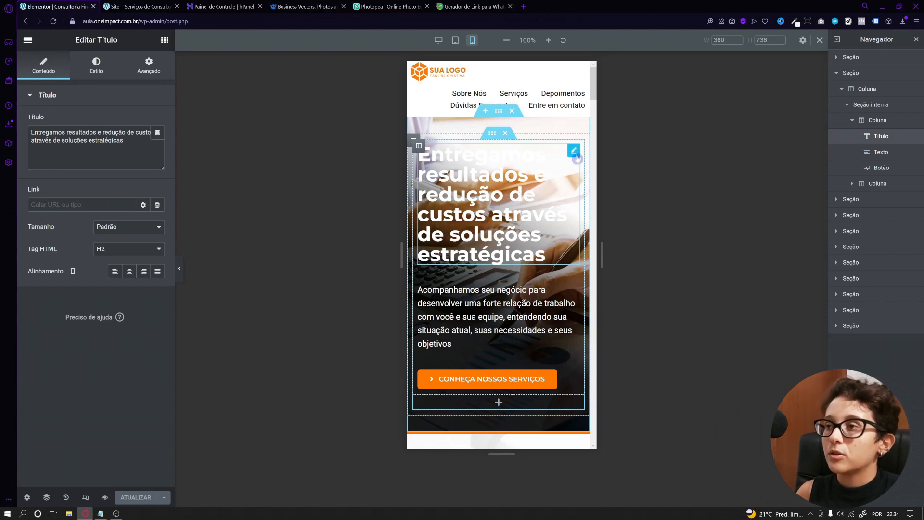
{"action": "left_click", "coordinate": [95, 66]}
{"action": "left_click", "coordinate": [157, 143]}
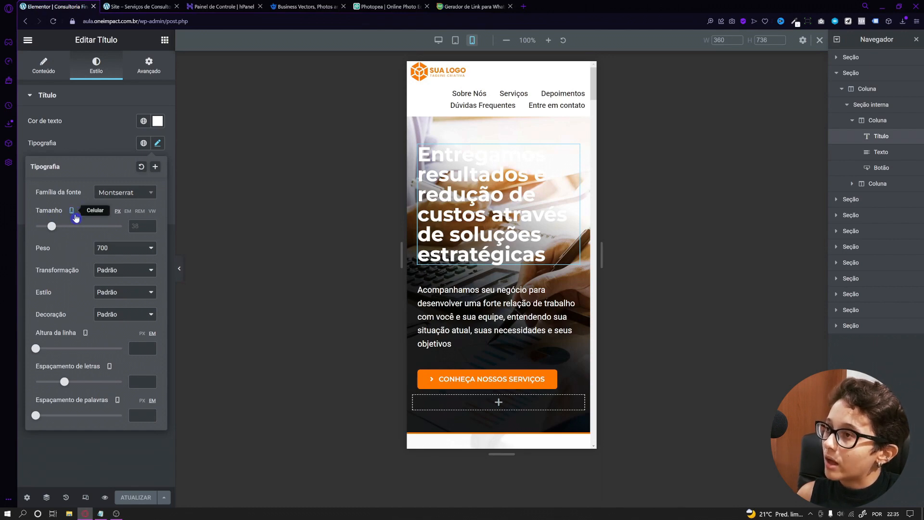
{"action": "left_click_drag", "start_coordinate": [52, 231], "coordinate": [45, 231]}
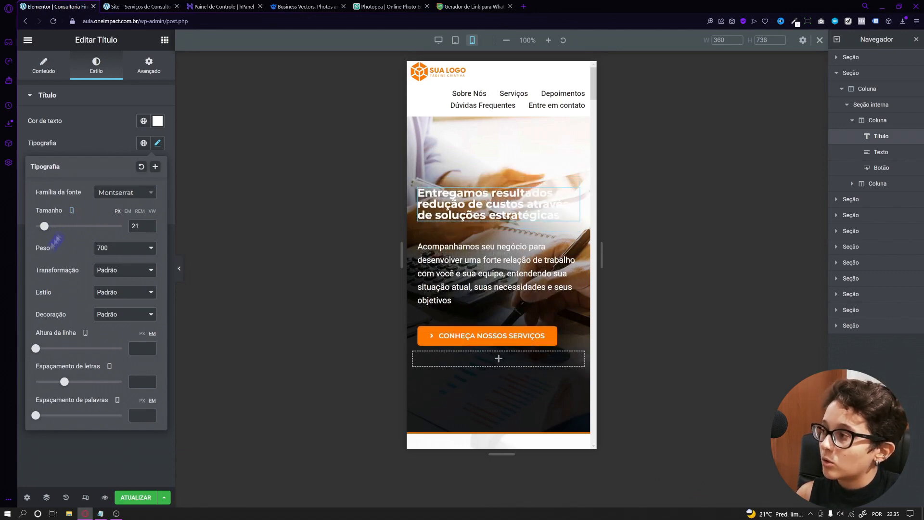
{"action": "left_click_drag", "start_coordinate": [46, 231], "coordinate": [40, 232]}
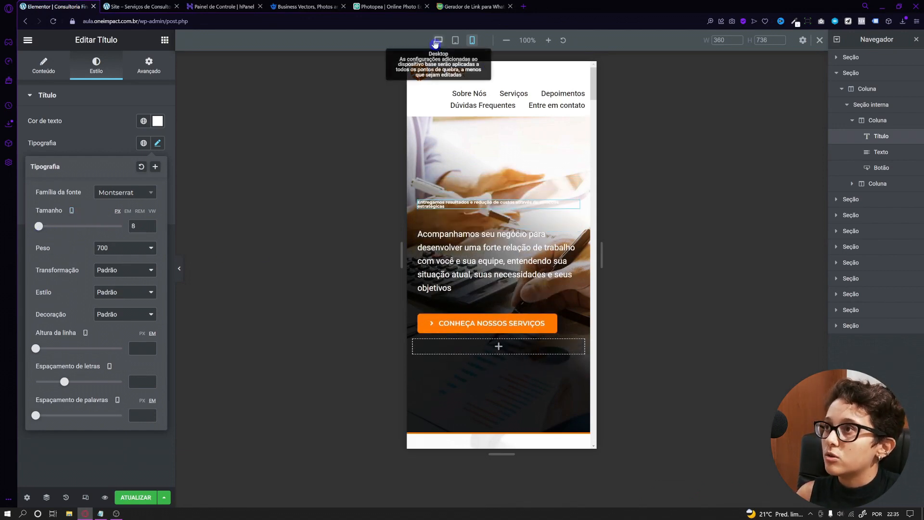
{"action": "left_click", "coordinate": [438, 40]}
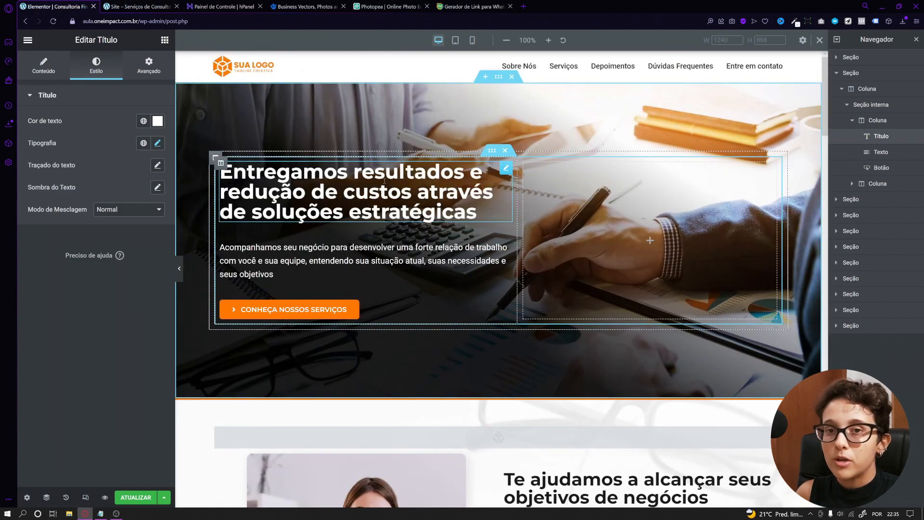
{"action": "left_click", "coordinate": [472, 40]}
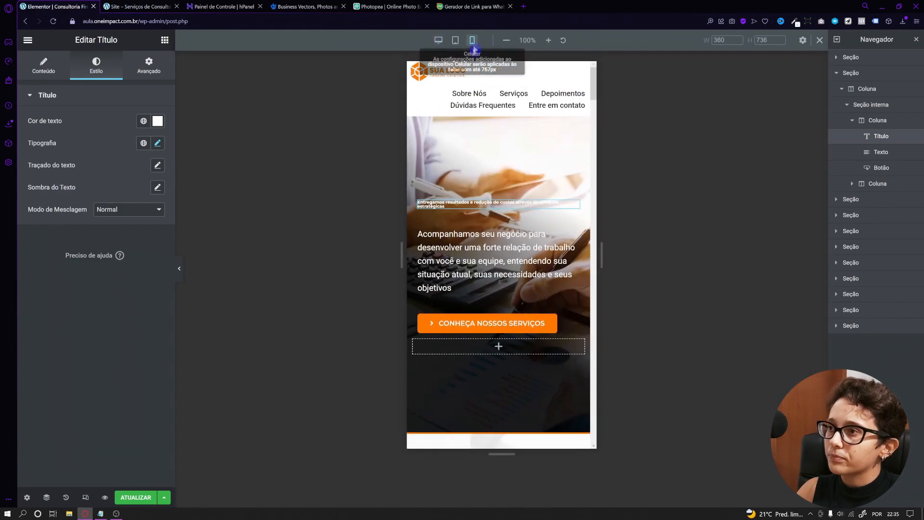
Step: Set the hero title's mobile font size to 22 px
{"action": "left_click", "coordinate": [158, 144]}
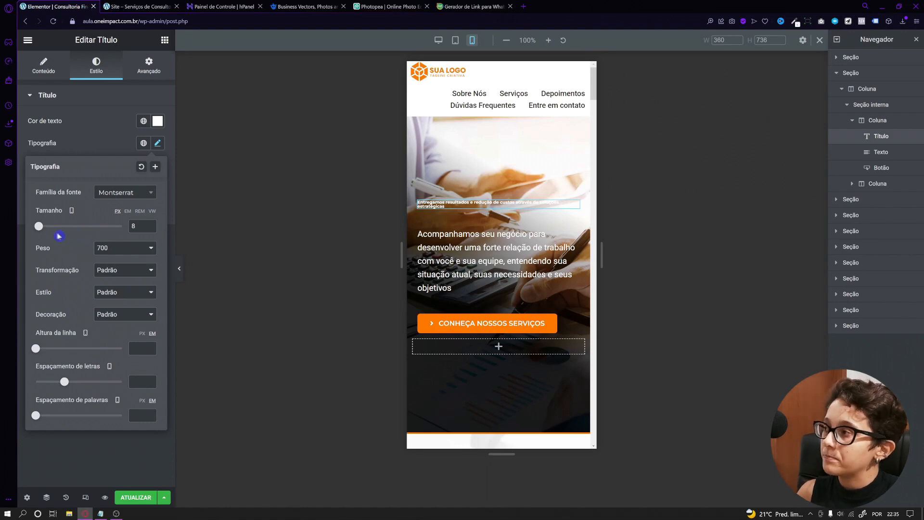
{"action": "left_click_drag", "start_coordinate": [41, 228], "coordinate": [44, 228]}
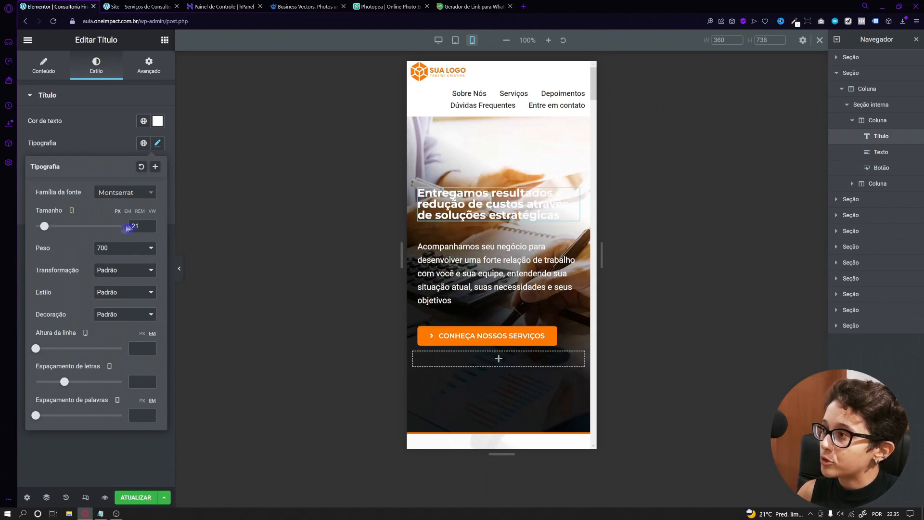
{"action": "left_click", "coordinate": [151, 224]}
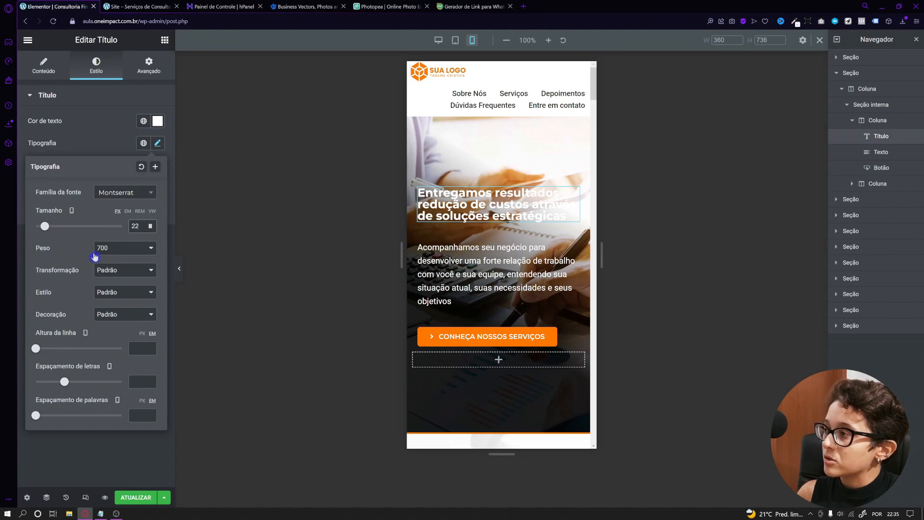
Step: Try font weight 200 on the hero title, check it in the desktop view, and restore the weight to 700
{"action": "left_click", "coordinate": [107, 248]}
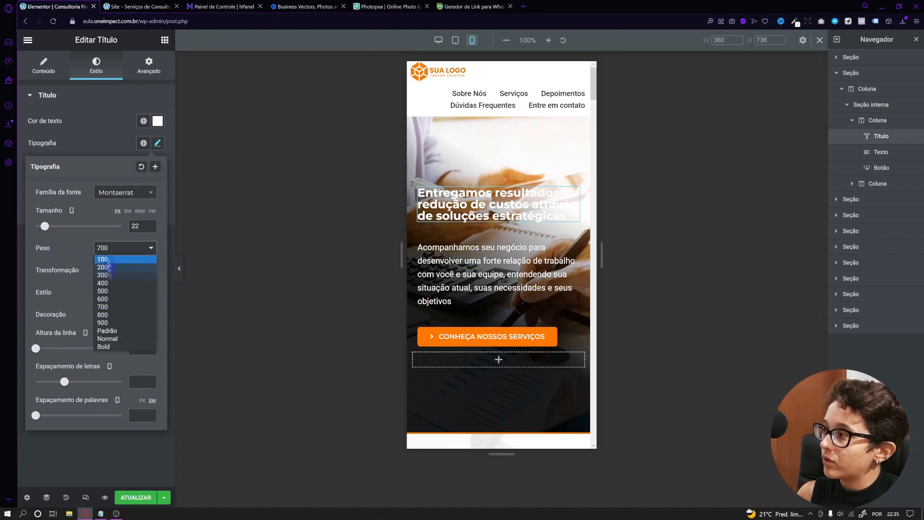
{"action": "left_click", "coordinate": [114, 273]}
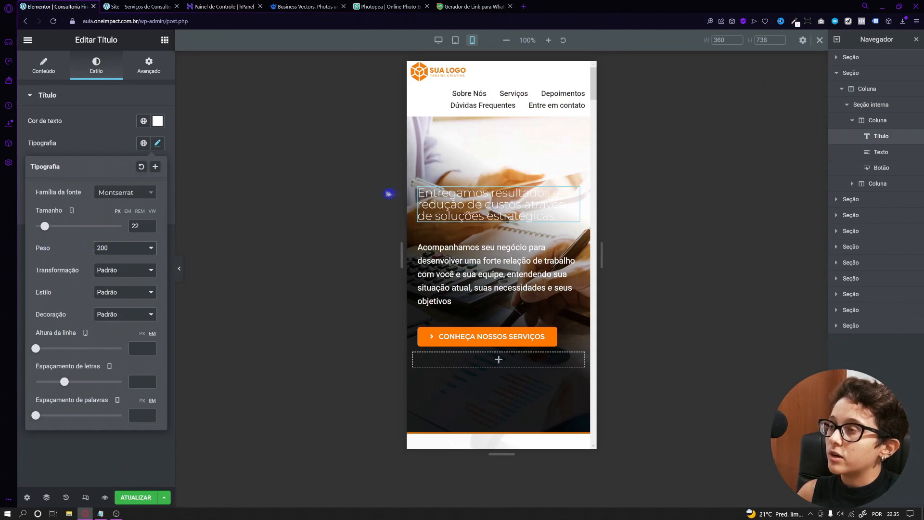
{"action": "left_click", "coordinate": [438, 40]}
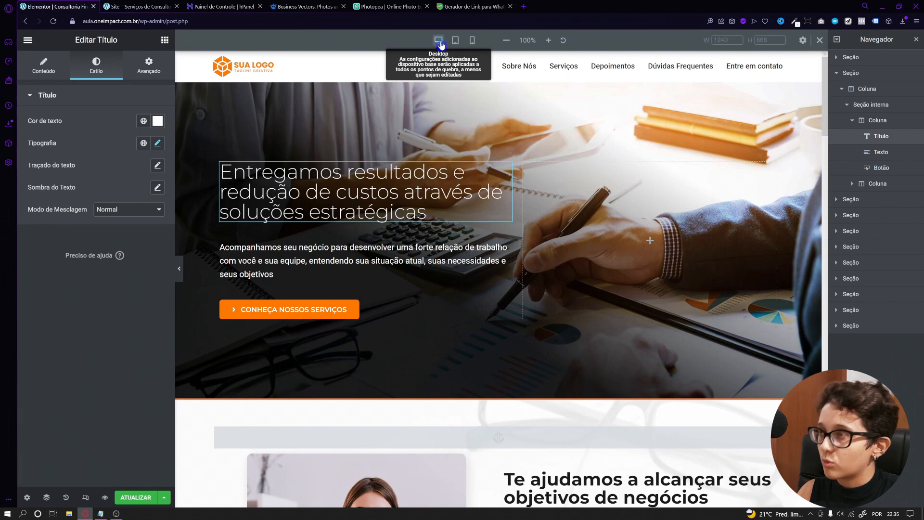
{"action": "left_click", "coordinate": [471, 41]}
{"action": "left_click", "coordinate": [157, 143]}
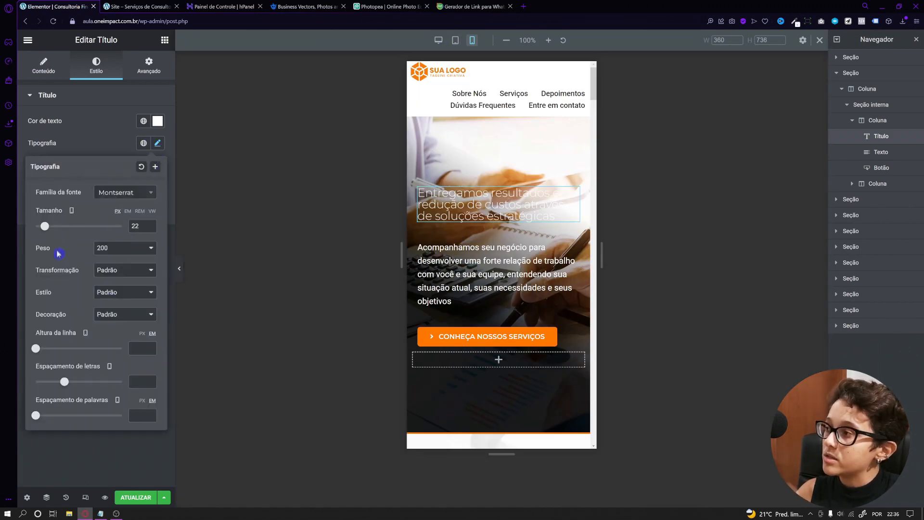
{"action": "left_click", "coordinate": [106, 248]}
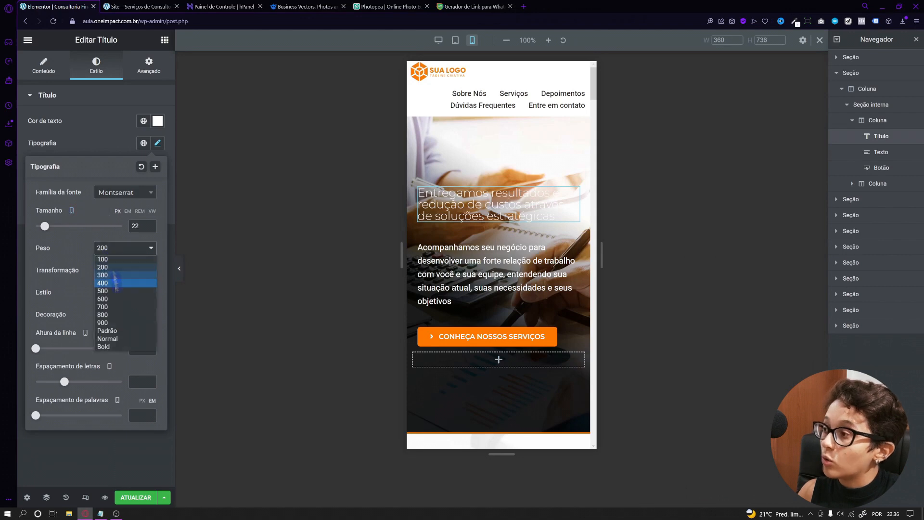
{"action": "left_click", "coordinate": [114, 308]}
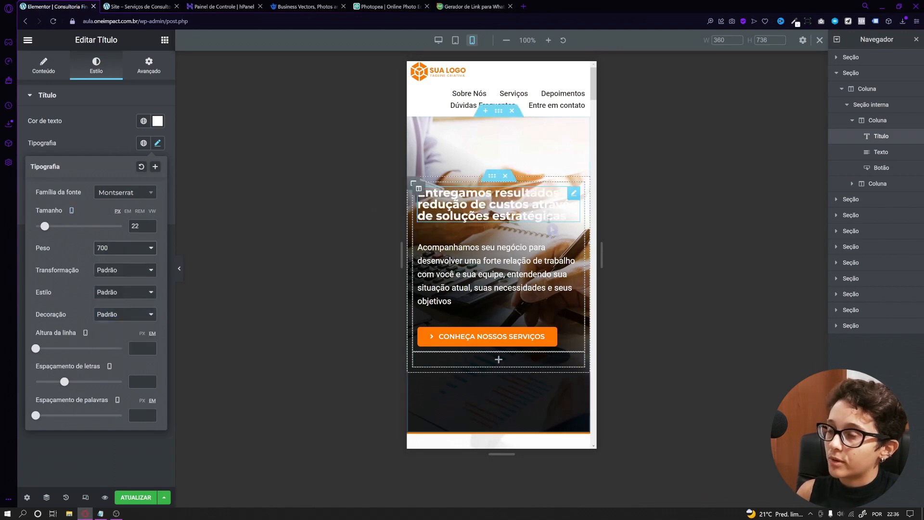
Step: Set the hero paragraph's mobile font size to 14 px and its line height to 1.3 em
{"action": "left_click", "coordinate": [446, 271]}
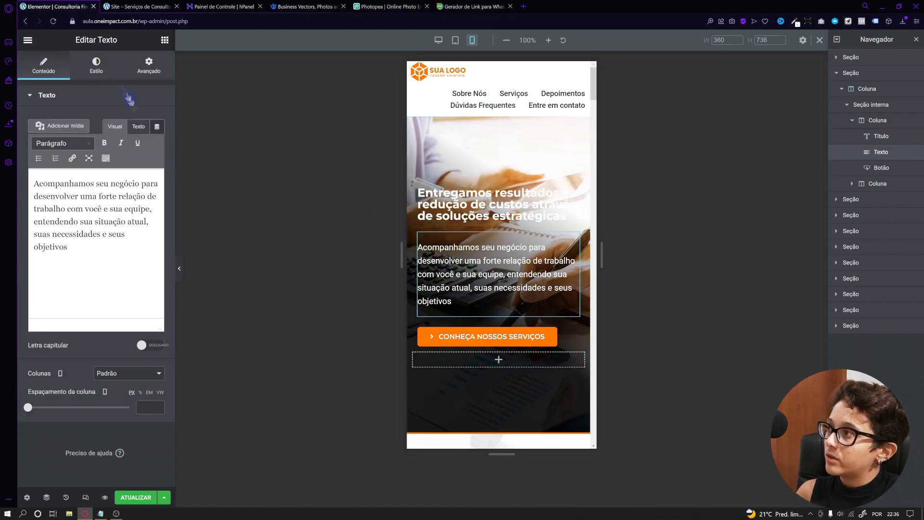
{"action": "left_click", "coordinate": [97, 64]}
{"action": "left_click", "coordinate": [158, 165]}
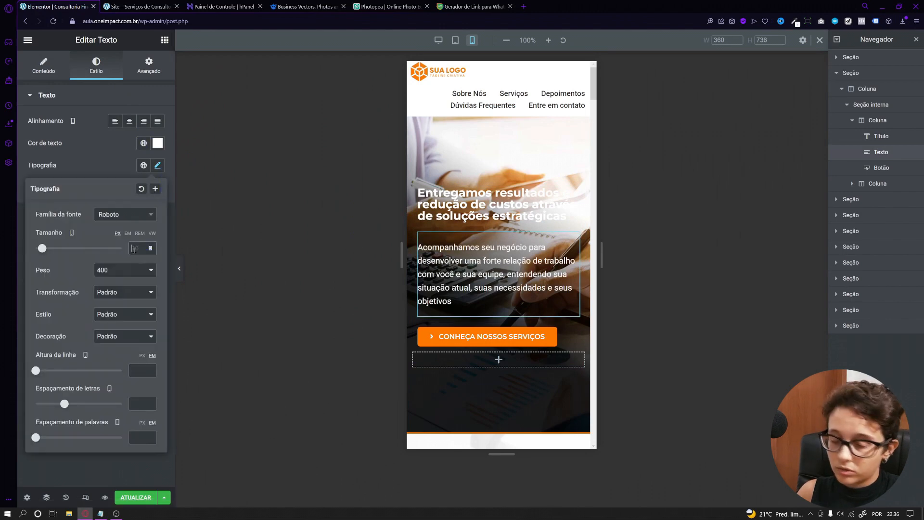
{"action": "type", "text": "14"}
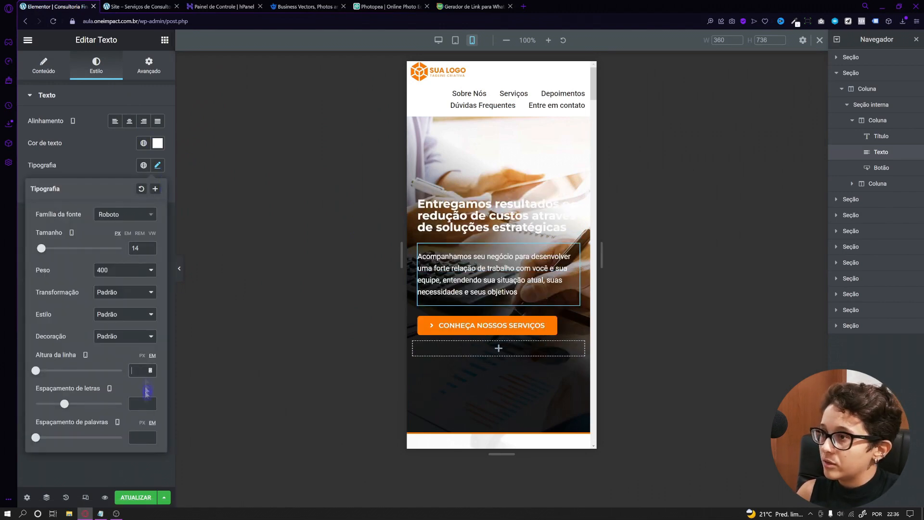
{"action": "type", "text": "1,3"}
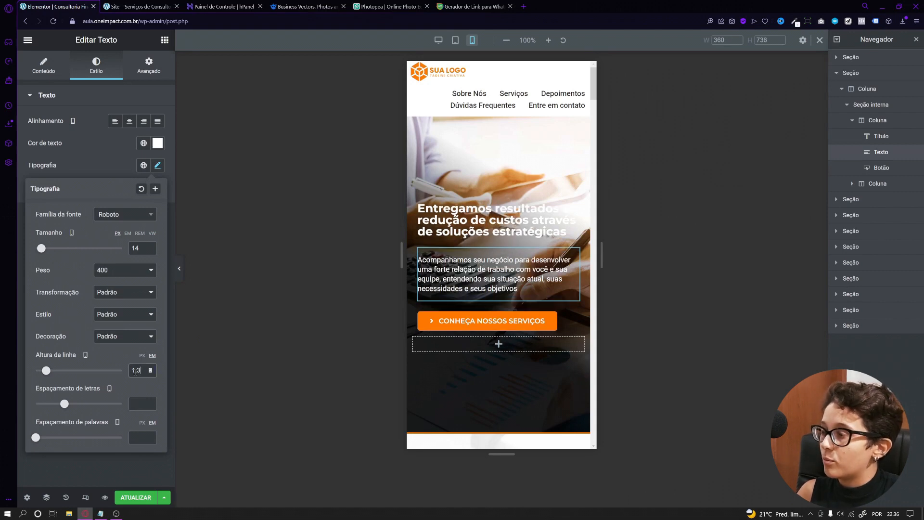
Step: Set the hero title's mobile bottom margin to -20 px with the other sides at 0, and preview the result without the editing panels
{"action": "left_click", "coordinate": [512, 219]}
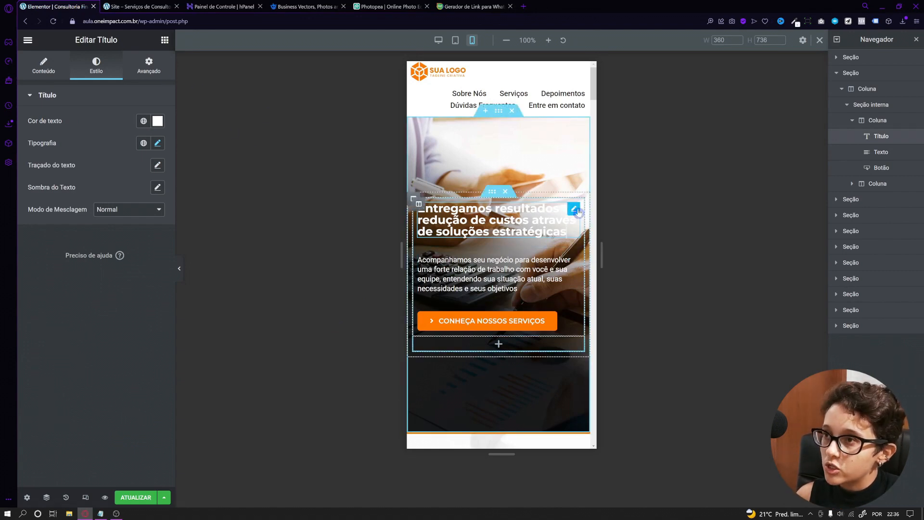
{"action": "left_click", "coordinate": [147, 65]}
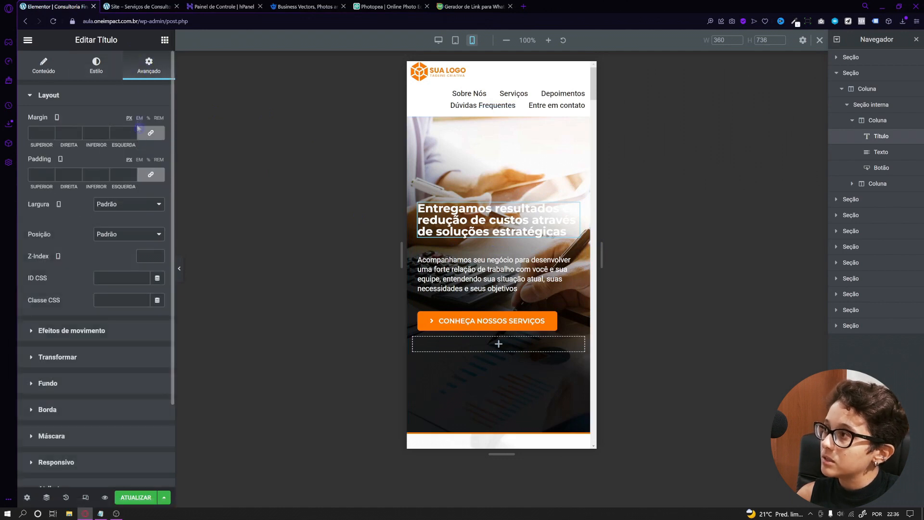
{"action": "left_click", "coordinate": [149, 133]}
{"action": "scroll", "coordinate": [106, 135], "scroll_direction": "down", "scroll_amount": 20}
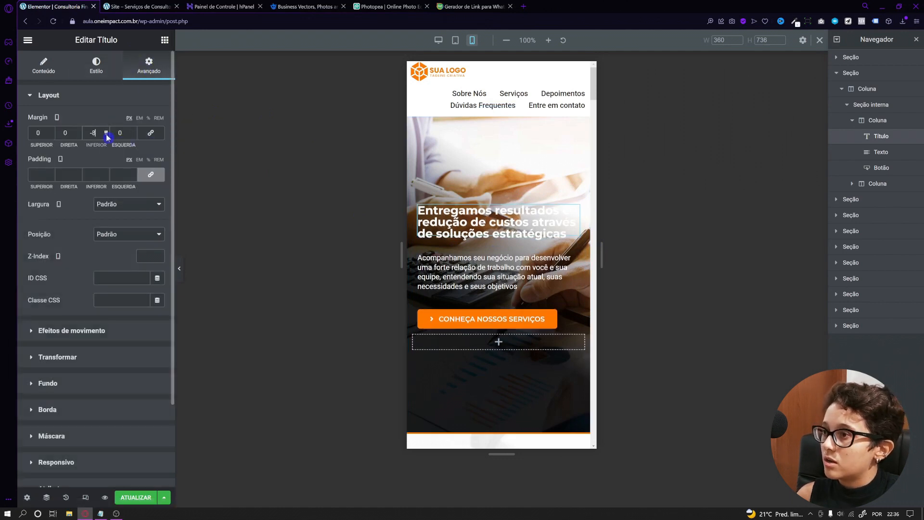
{"action": "scroll", "coordinate": [106, 134], "scroll_direction": "up", "scroll_amount": 1}
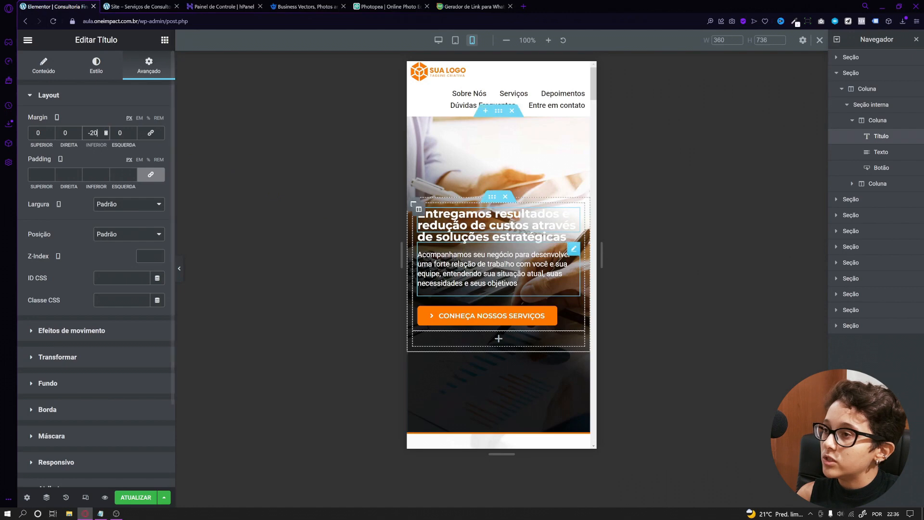
{"action": "left_click", "coordinate": [179, 269]}
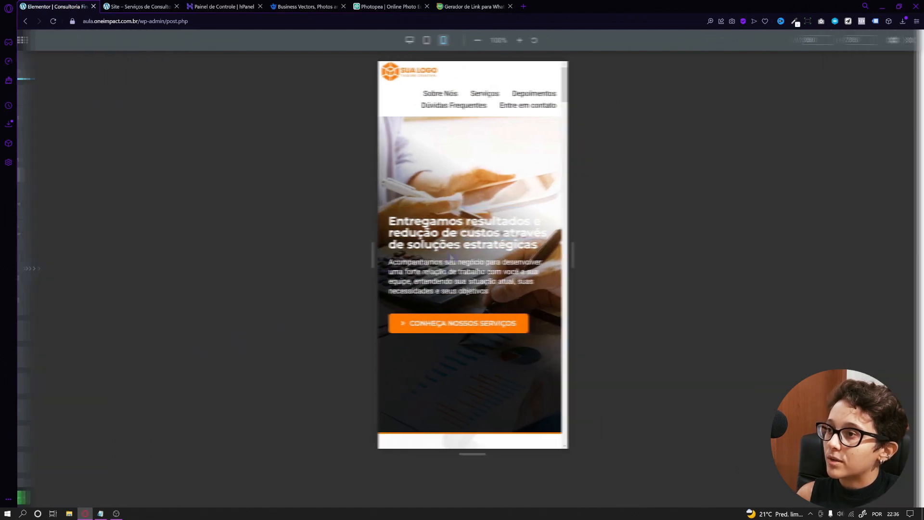
{"action": "left_click", "coordinate": [21, 268]}
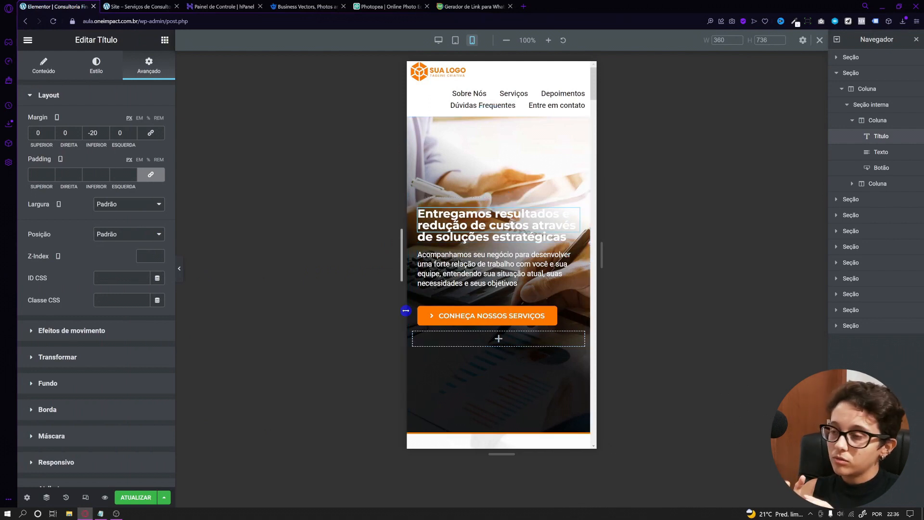
Step: Set the mobile top padding of the hero's inner section to 175 px, keeping the other sides at 0
{"action": "left_click", "coordinate": [492, 198]}
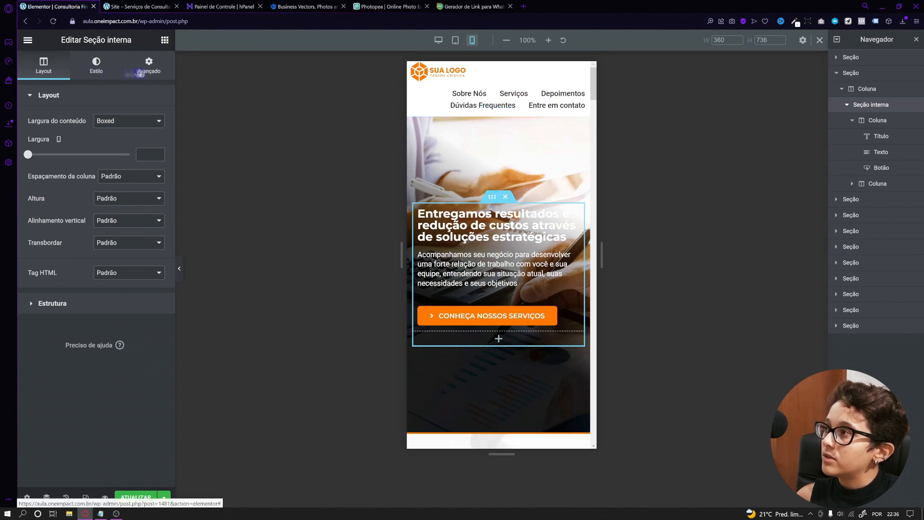
{"action": "left_click", "coordinate": [149, 65]}
{"action": "left_click", "coordinate": [148, 175]}
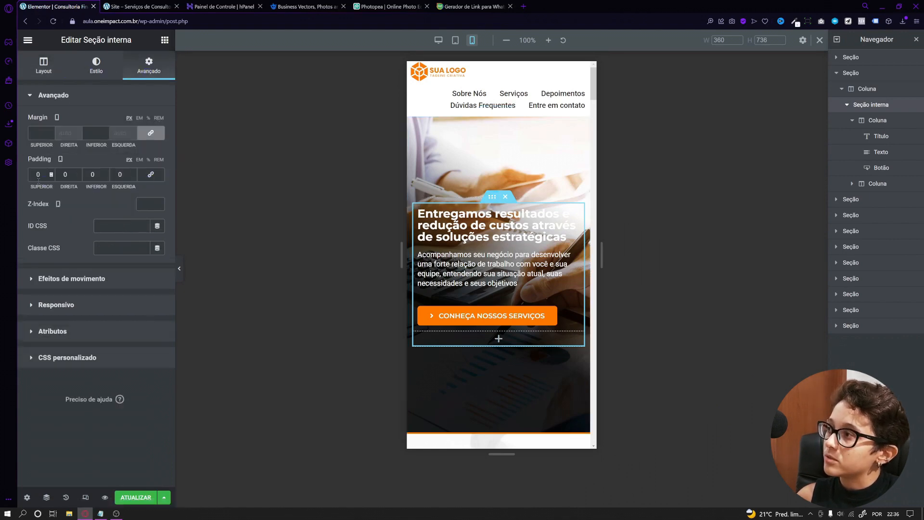
{"action": "left_click", "coordinate": [52, 173]}
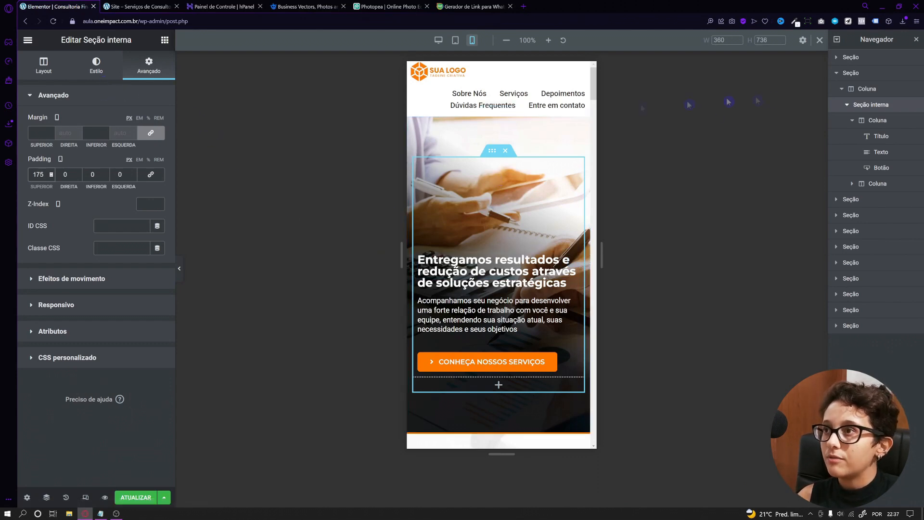
Step: Set the secondary gradient color of the hero section's background overlay to #000000ED
{"action": "left_click", "coordinate": [483, 122]}
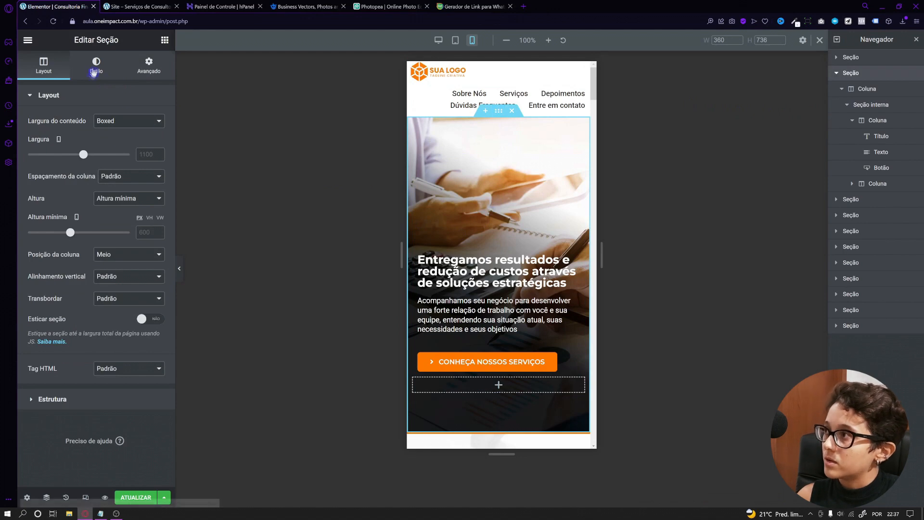
{"action": "left_click", "coordinate": [96, 65]}
{"action": "left_click", "coordinate": [83, 364]}
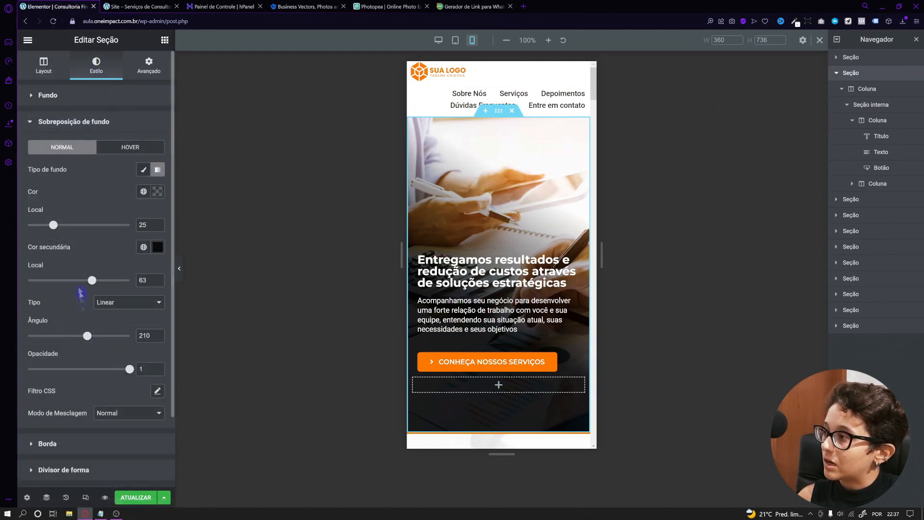
{"action": "left_click", "coordinate": [155, 246]}
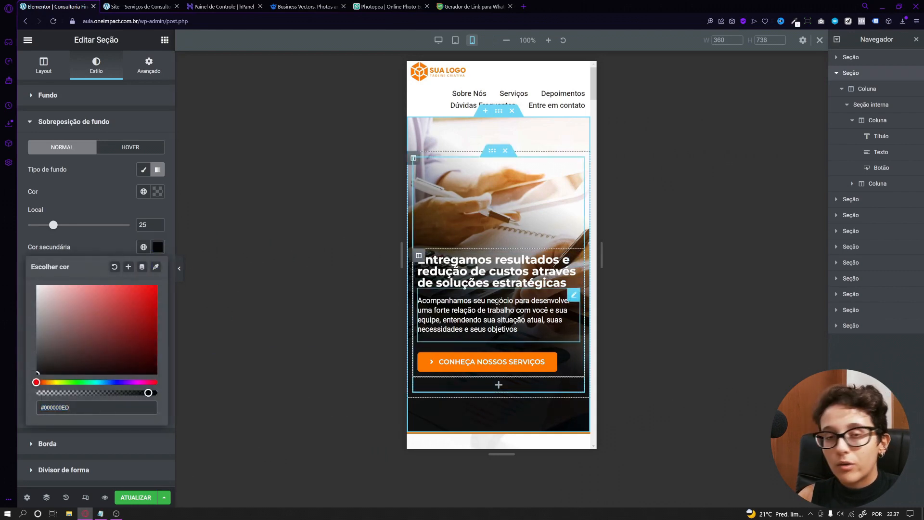
Step: Justify the "Conheça nossos serviços" button across its column on mobile and preview the hero without the editing panels
{"action": "left_click", "coordinate": [497, 302]}
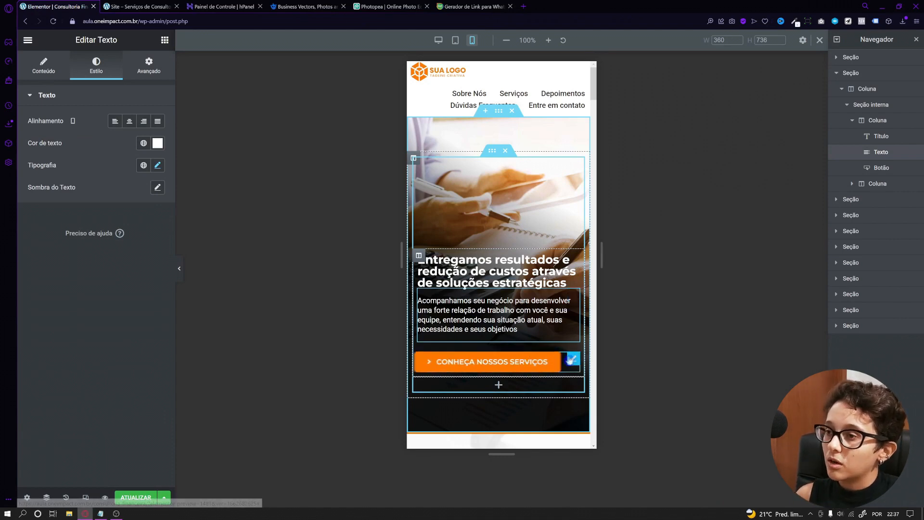
{"action": "left_click", "coordinate": [574, 359]}
{"action": "left_click", "coordinate": [44, 65]}
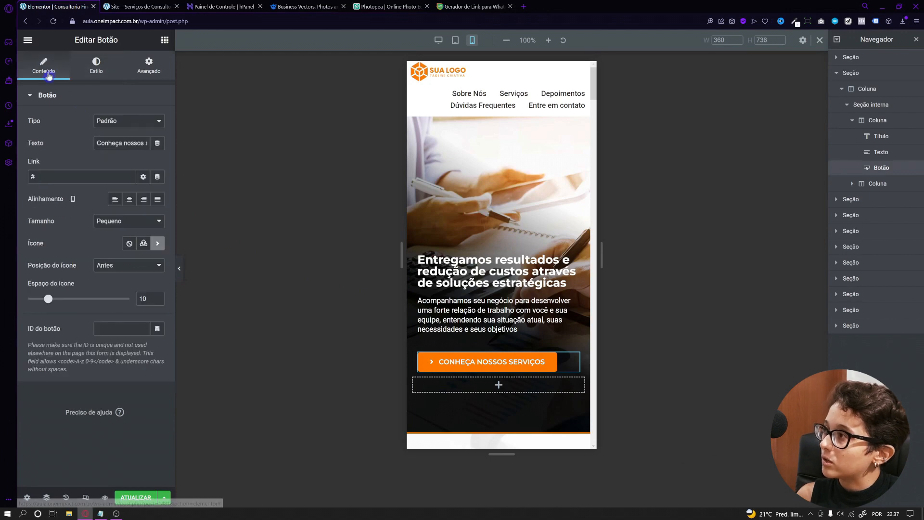
{"action": "left_click", "coordinate": [157, 199]}
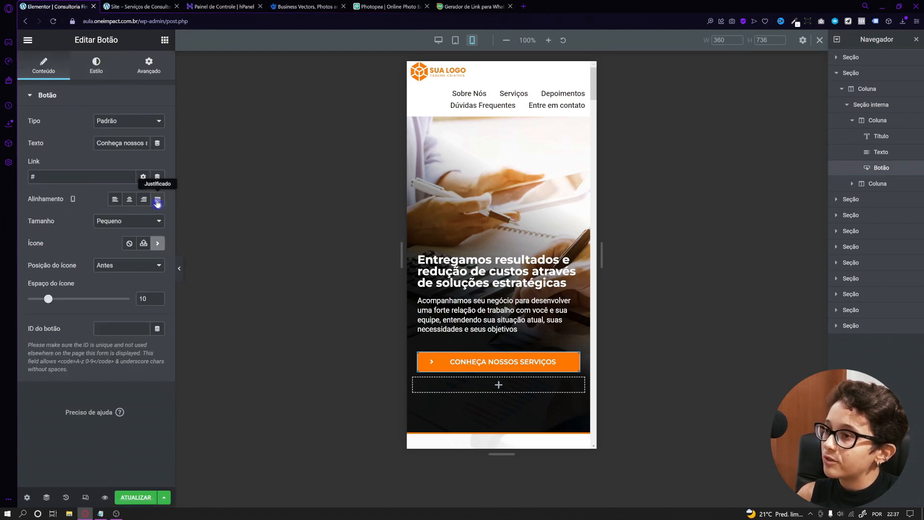
{"action": "left_click", "coordinate": [180, 268]}
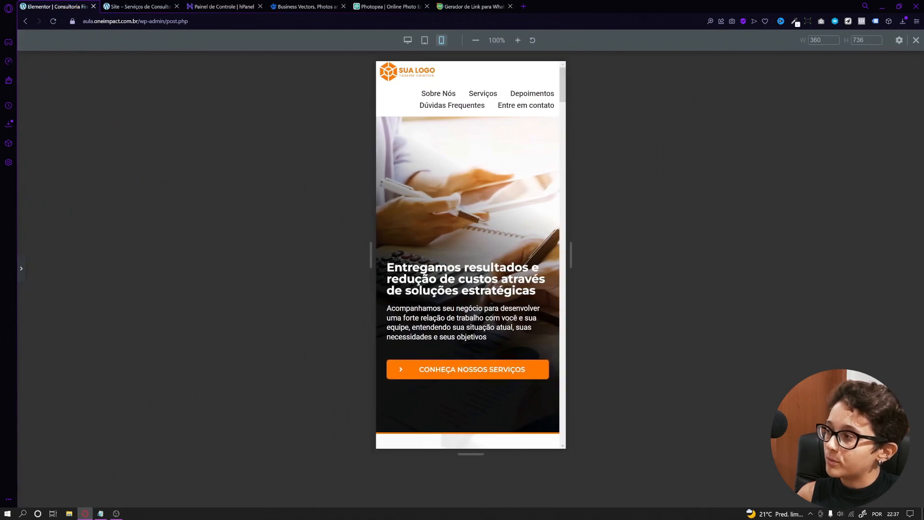
{"action": "left_click", "coordinate": [21, 268]}
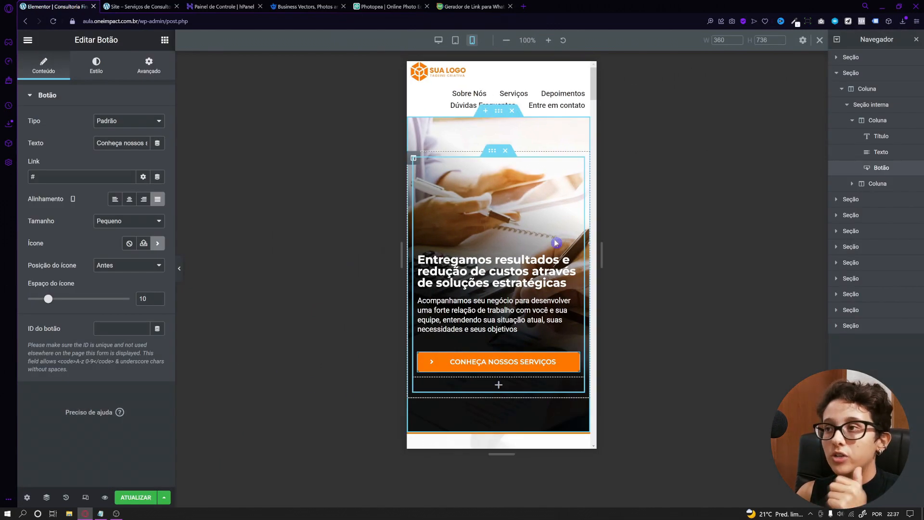
Step: Set the mobile font size of the "Te ajudamos a alcançar seus objetivos de negócios" heading to 22 px
{"action": "scroll", "coordinate": [556, 243], "scroll_direction": "down", "scroll_amount": 10}
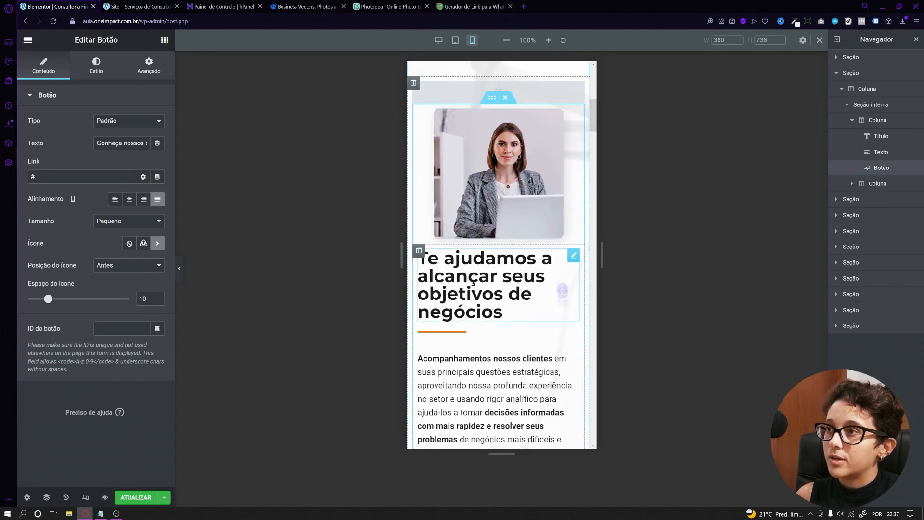
{"action": "left_click", "coordinate": [495, 265]}
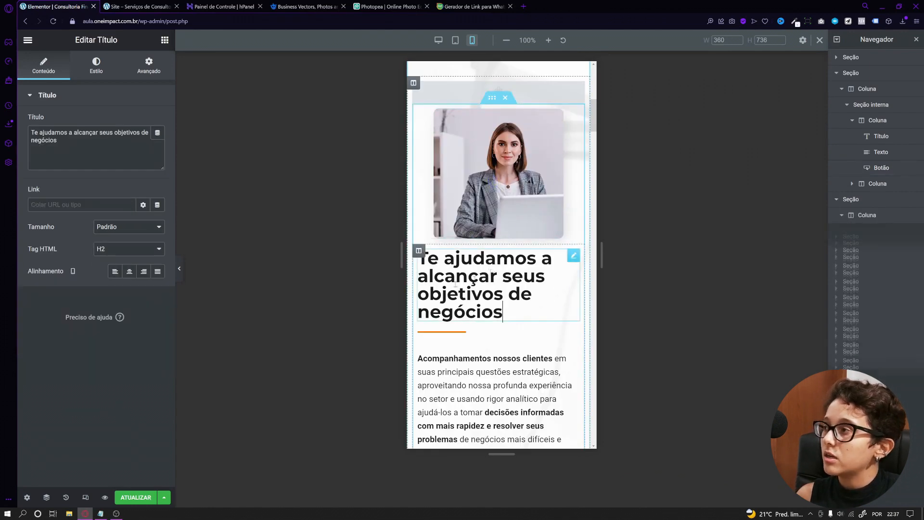
{"action": "left_click", "coordinate": [96, 65]}
{"action": "left_click", "coordinate": [158, 143]}
{"action": "type", "text": "24"}
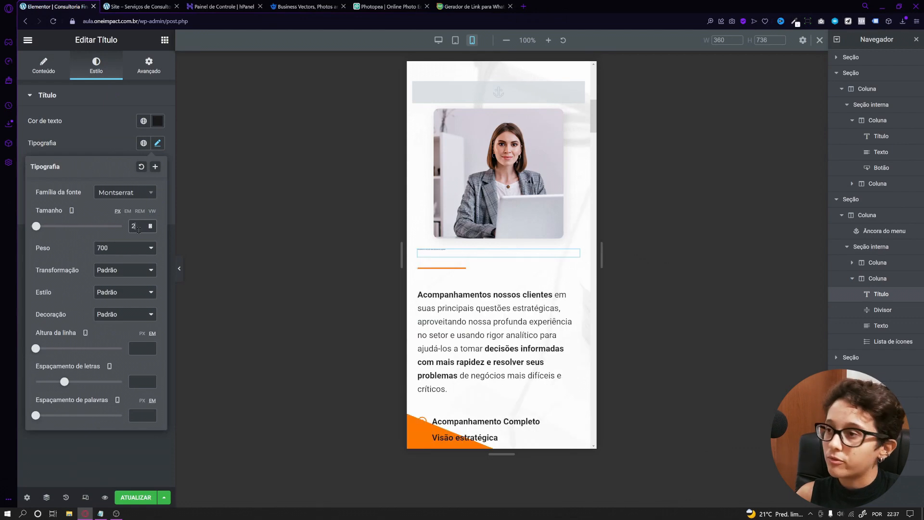
{"action": "left_click", "coordinate": [150, 228]}
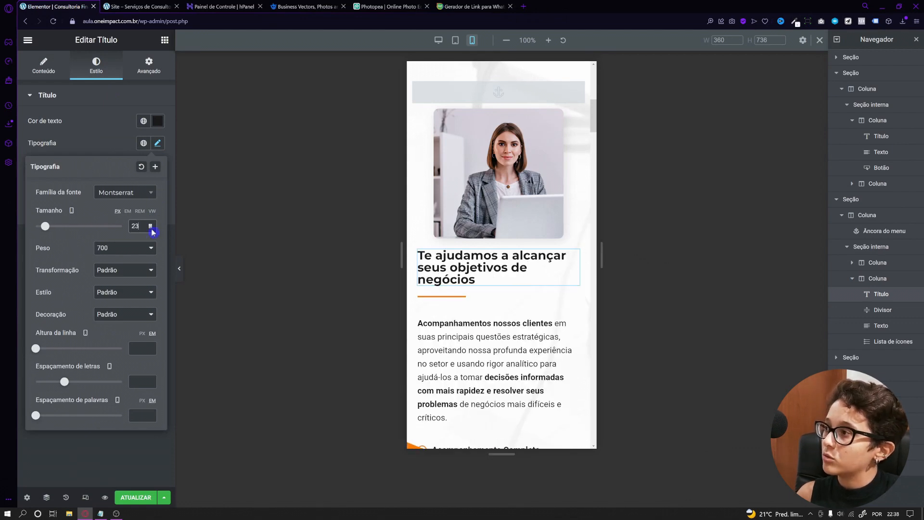
{"action": "left_click", "coordinate": [151, 228]}
{"action": "left_click", "coordinate": [151, 228]}
{"action": "left_click", "coordinate": [150, 224]}
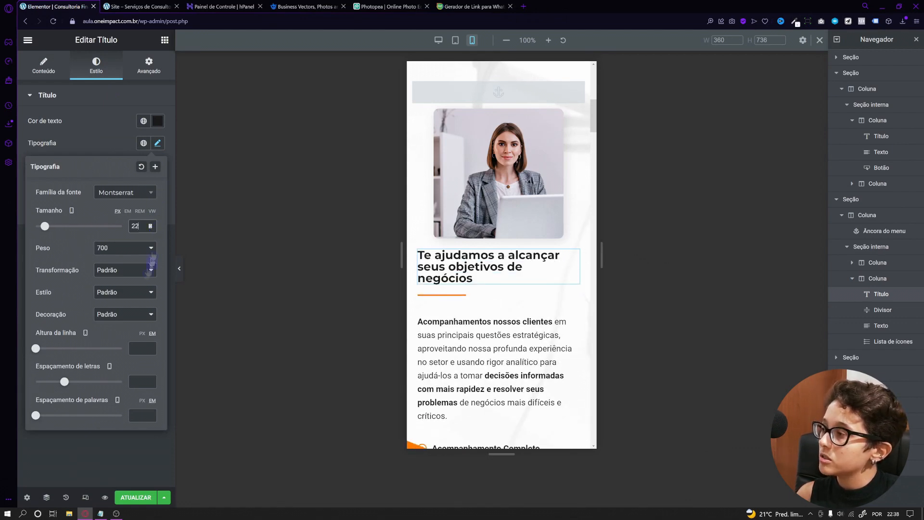
Step: Center the "Te ajudamos a alcançar seus objetivos de negócios" heading on mobile and reduce its font size to 20 px
{"action": "left_click", "coordinate": [67, 73]}
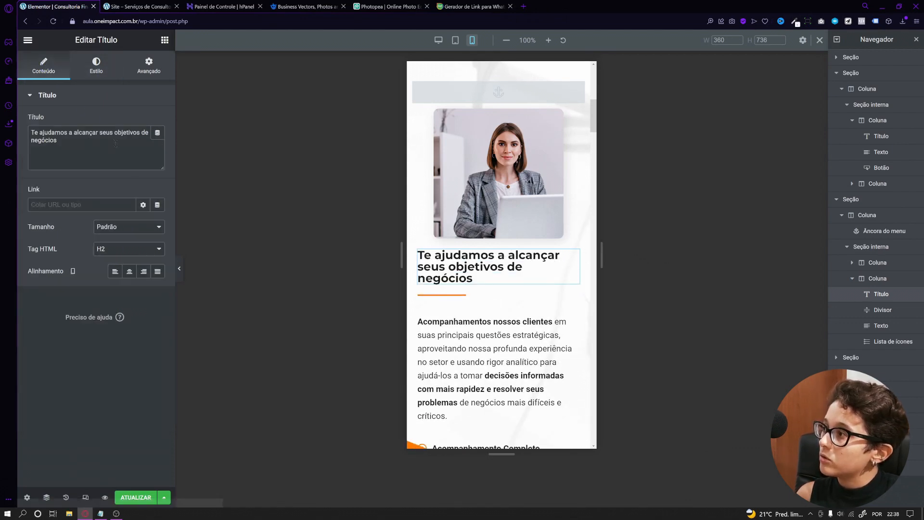
{"action": "left_click", "coordinate": [129, 274]}
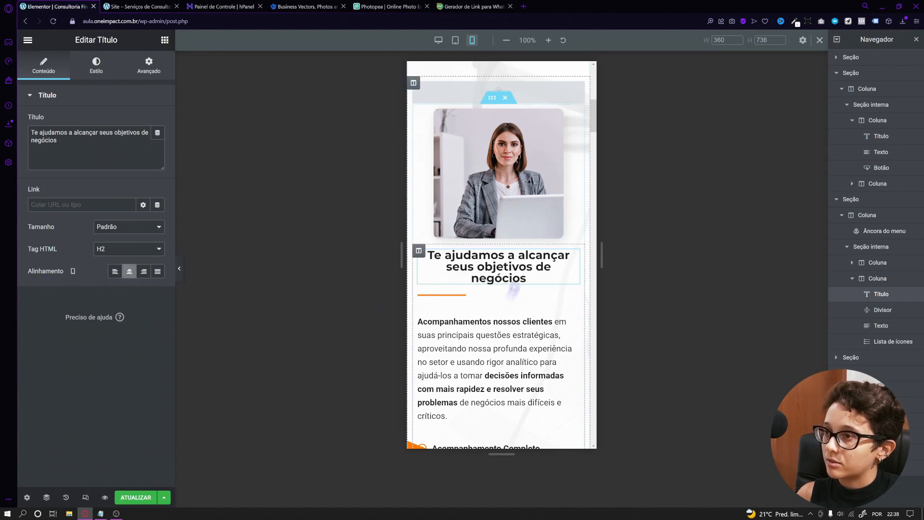
{"action": "left_click", "coordinate": [96, 70]}
{"action": "left_click", "coordinate": [158, 143]}
{"action": "left_click", "coordinate": [151, 229]}
{"action": "left_click", "coordinate": [151, 228]}
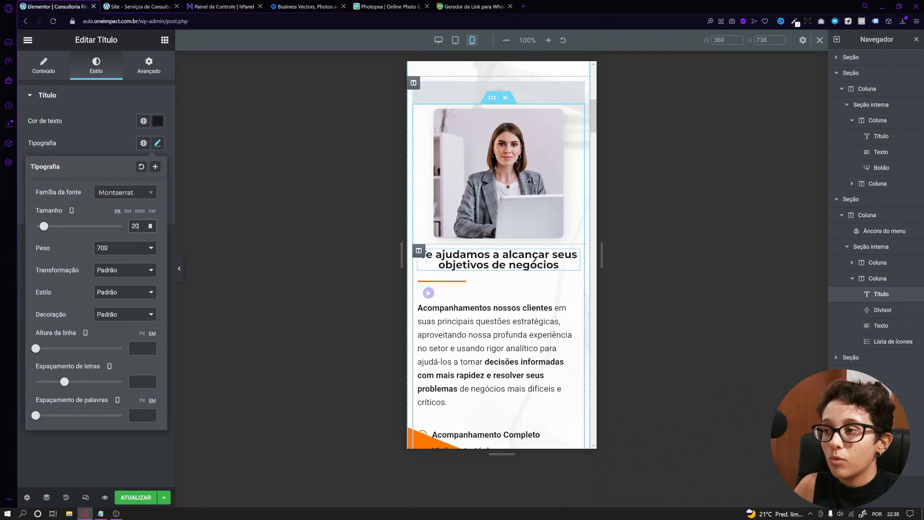
Step: Center the orange divider below the "Te ajudamos" heading on mobile
{"action": "left_click", "coordinate": [439, 281]}
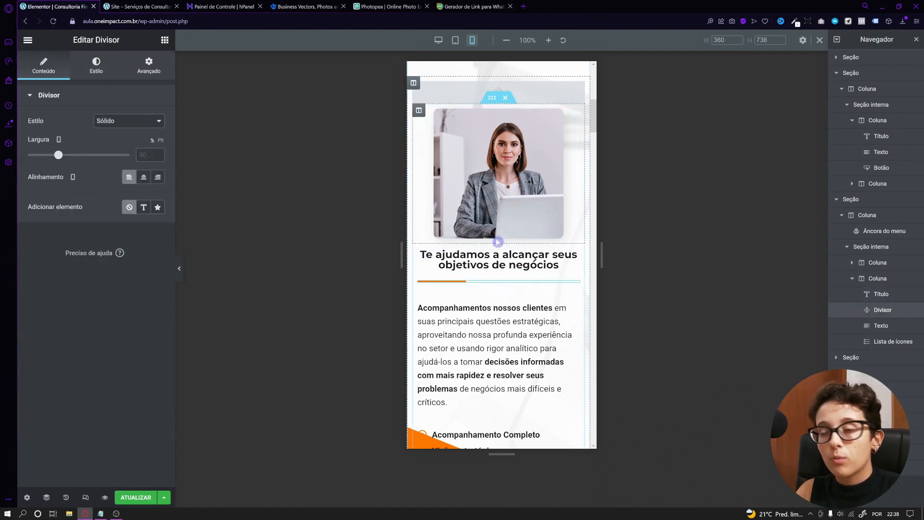
{"action": "left_click", "coordinate": [144, 177]}
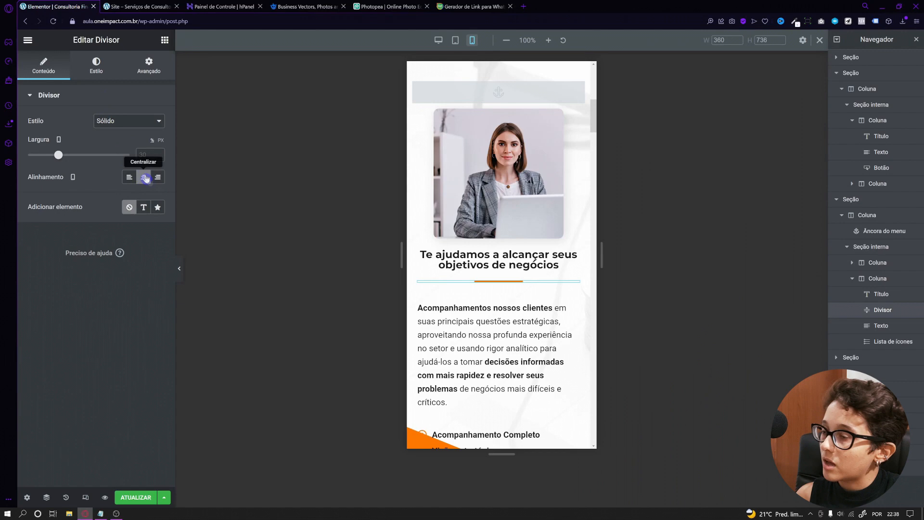
Step: Give the "Acompanhamentos nossos clientes" paragraph a 15 px mobile font size, 1.3 em line height and centered alignment
{"action": "left_click", "coordinate": [468, 318]}
{"action": "left_click", "coordinate": [96, 65]}
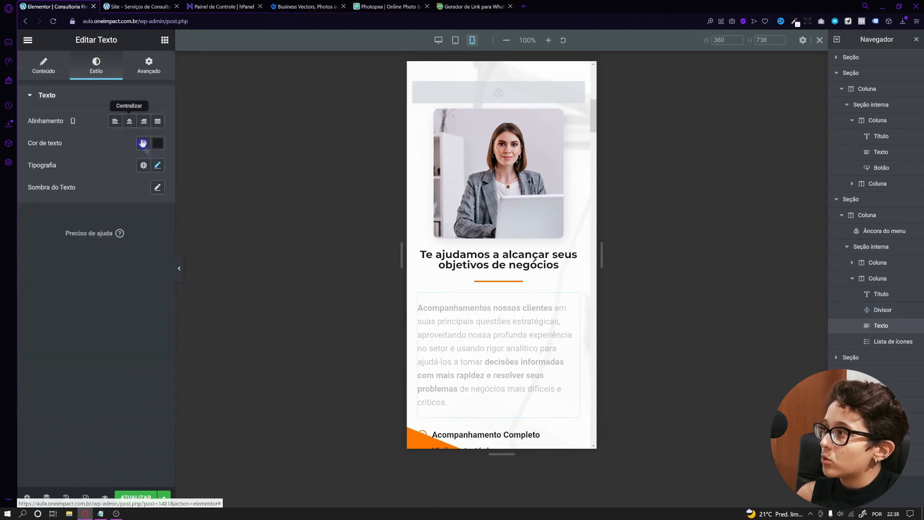
{"action": "left_click", "coordinate": [157, 165]}
{"action": "type", "text": "15"}
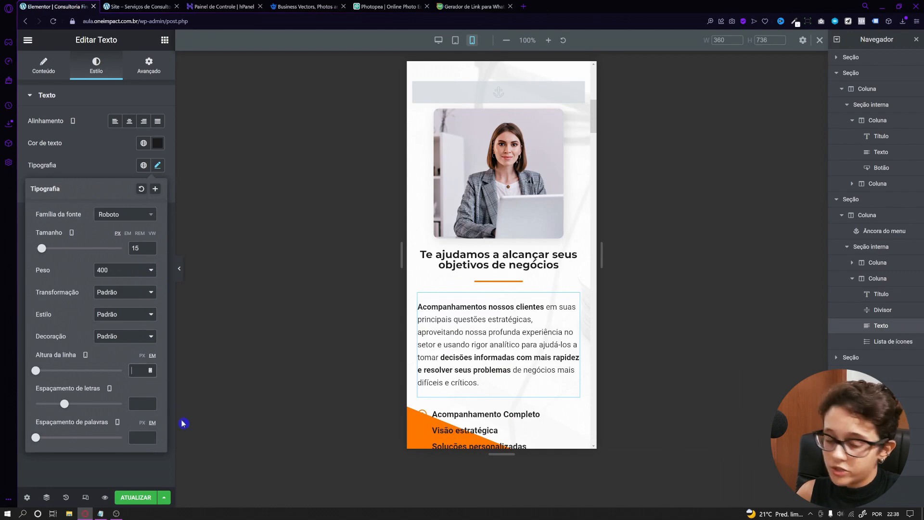
{"action": "type", "text": "1,3"}
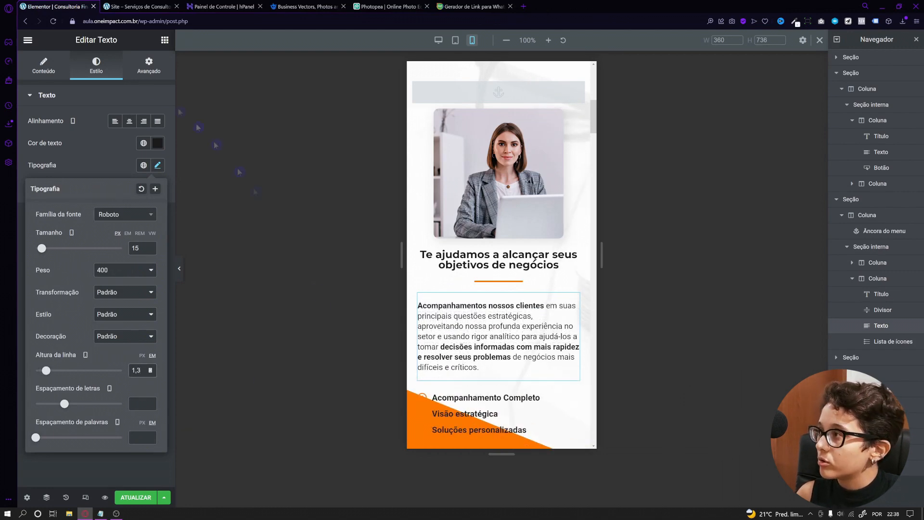
{"action": "left_click", "coordinate": [129, 123]}
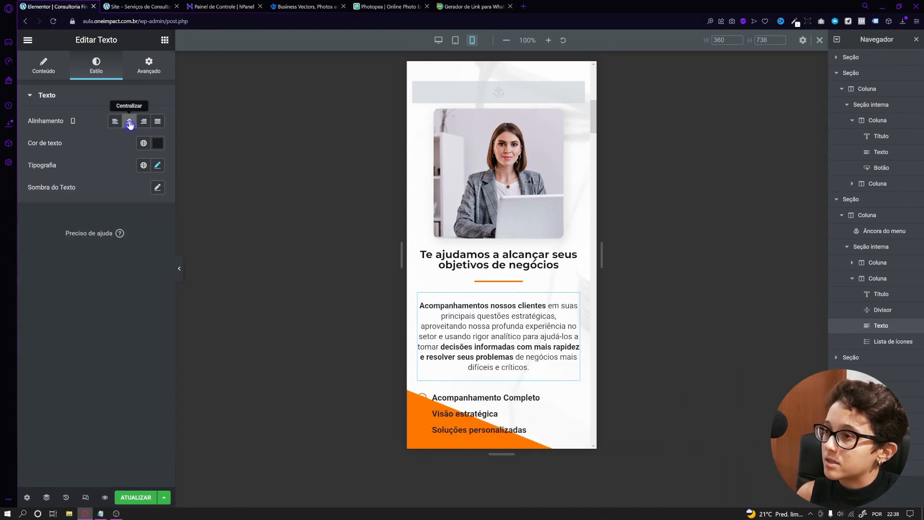
Step: Left-align the "Acompanhamentos nossos clientes" paragraph on mobile and preview the section
{"action": "left_click", "coordinate": [115, 122]}
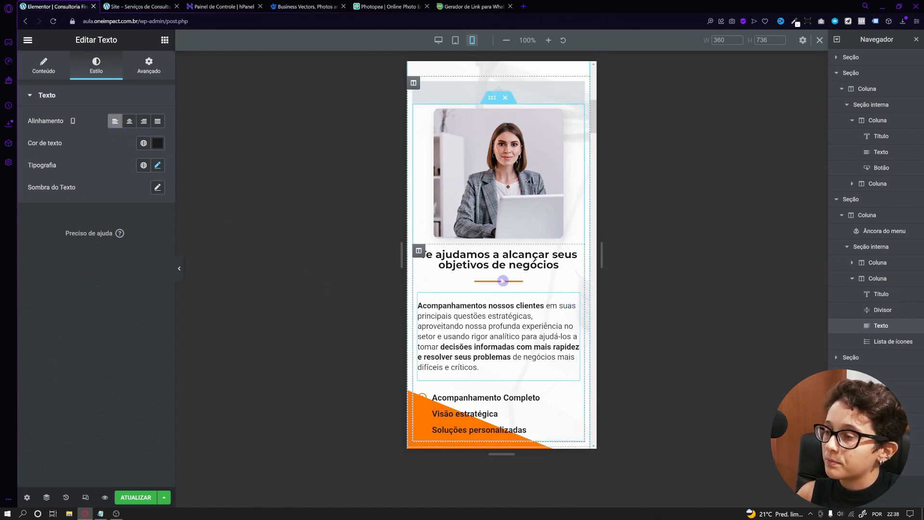
{"action": "left_click", "coordinate": [148, 65]}
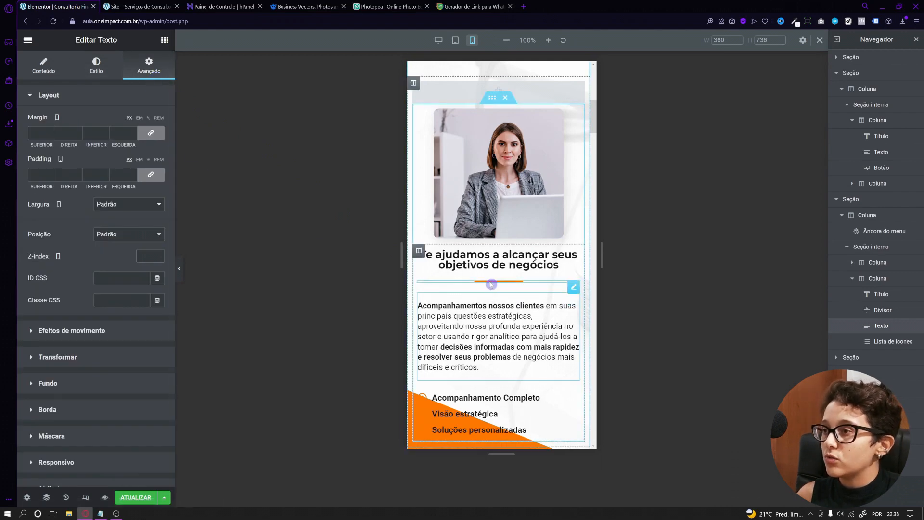
{"action": "left_click", "coordinate": [174, 267]}
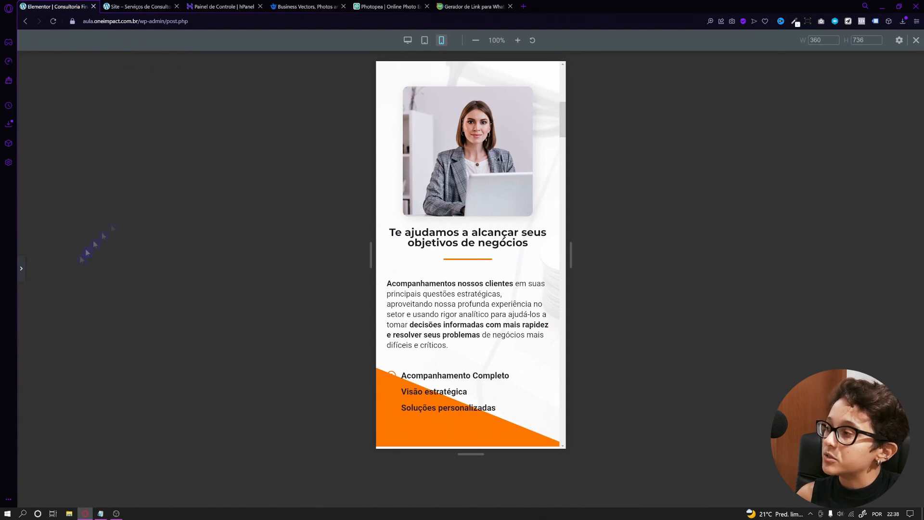
{"action": "left_click", "coordinate": [21, 269]}
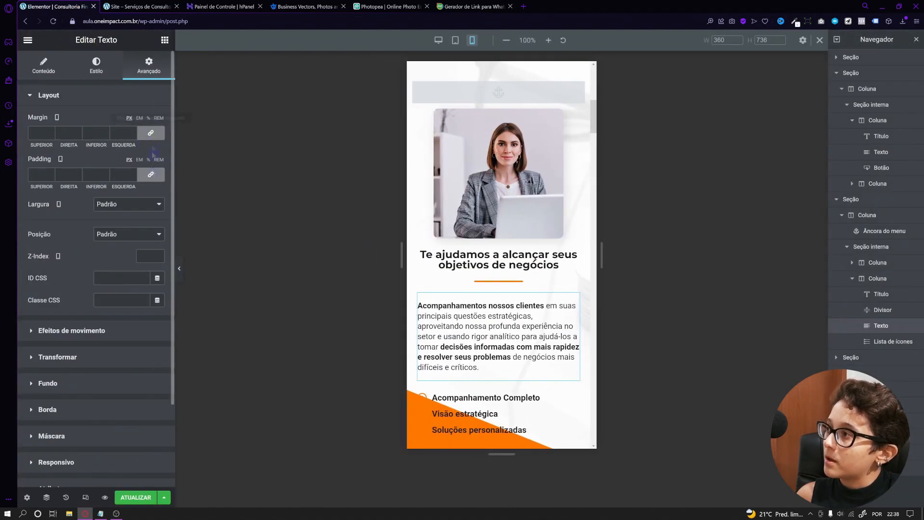
Step: Unlink the paragraph's mobile margin and padding values and set its top margin to -20 px
{"action": "left_click", "coordinate": [153, 173]}
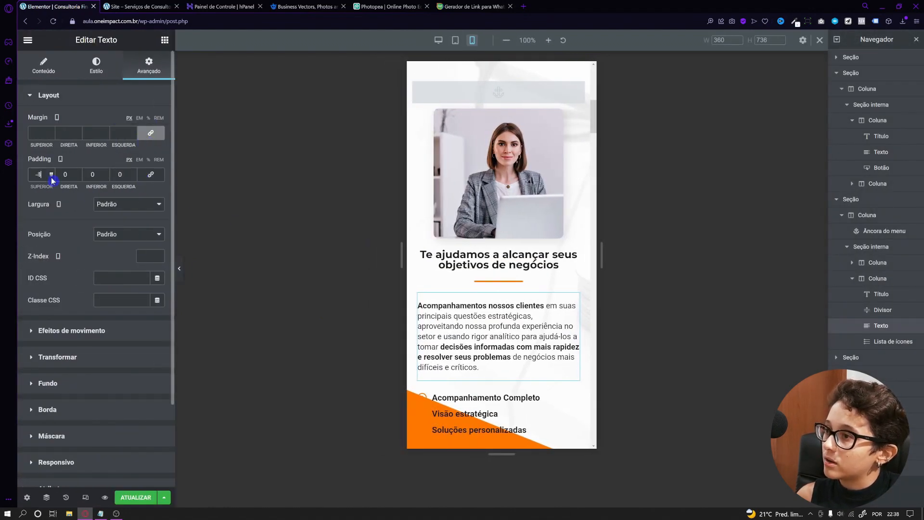
{"action": "left_click", "coordinate": [150, 132]}
{"action": "left_click_drag", "start_coordinate": [53, 136], "coordinate": [53, 138]}
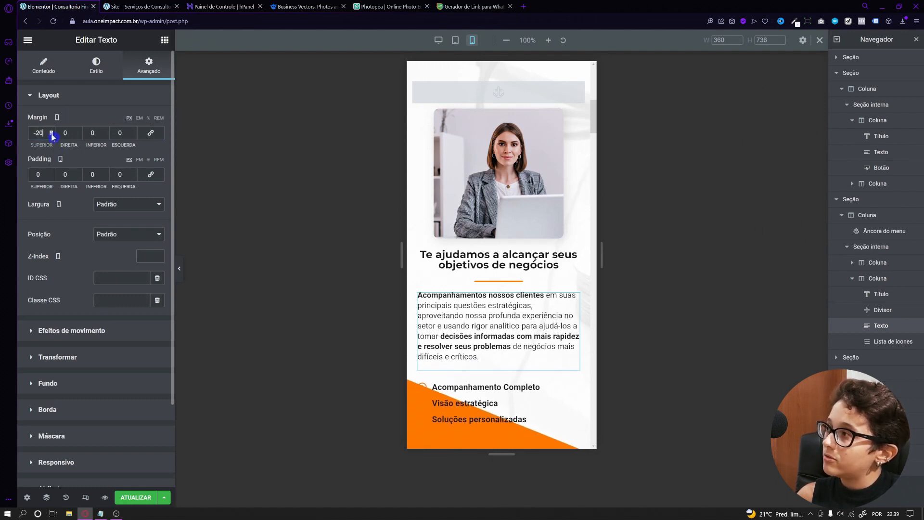
{"action": "left_click", "coordinate": [179, 269]}
{"action": "key", "text": "ctrl+p"}
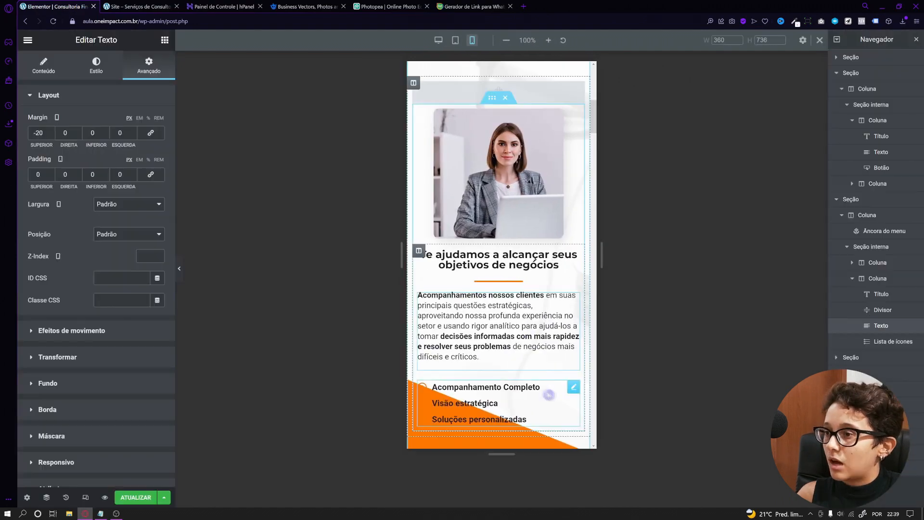
Step: Reduce the about section's bottom orange shape divider to a mobile height of about 41 px
{"action": "left_click", "coordinate": [573, 389]}
{"action": "scroll", "coordinate": [506, 349], "scroll_direction": "down", "scroll_amount": 1}
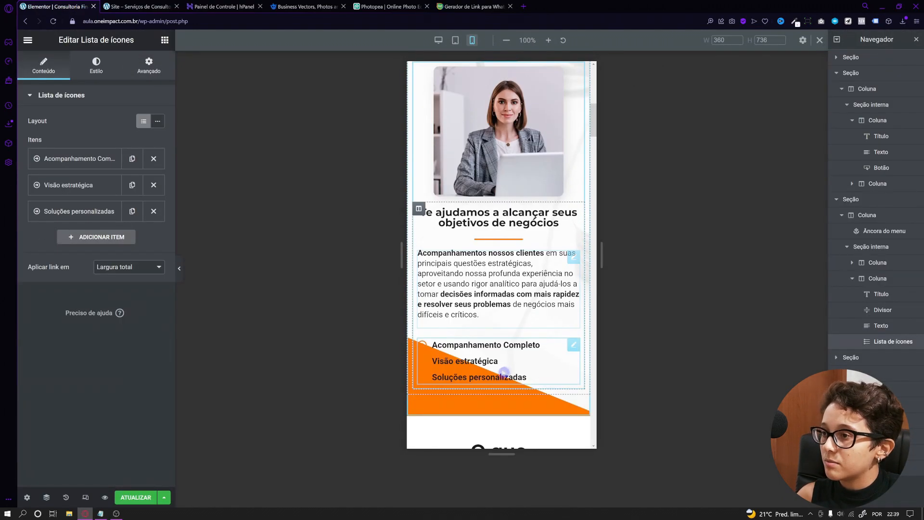
{"action": "scroll", "coordinate": [507, 349], "scroll_direction": "up", "scroll_amount": 4}
{"action": "scroll", "coordinate": [507, 349], "scroll_direction": "down", "scroll_amount": 5}
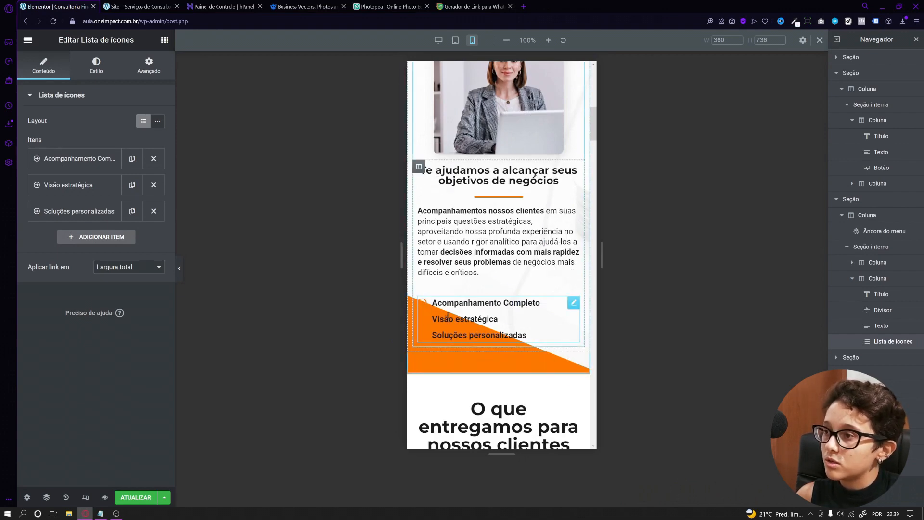
{"action": "scroll", "coordinate": [462, 337], "scroll_direction": "up", "scroll_amount": 3}
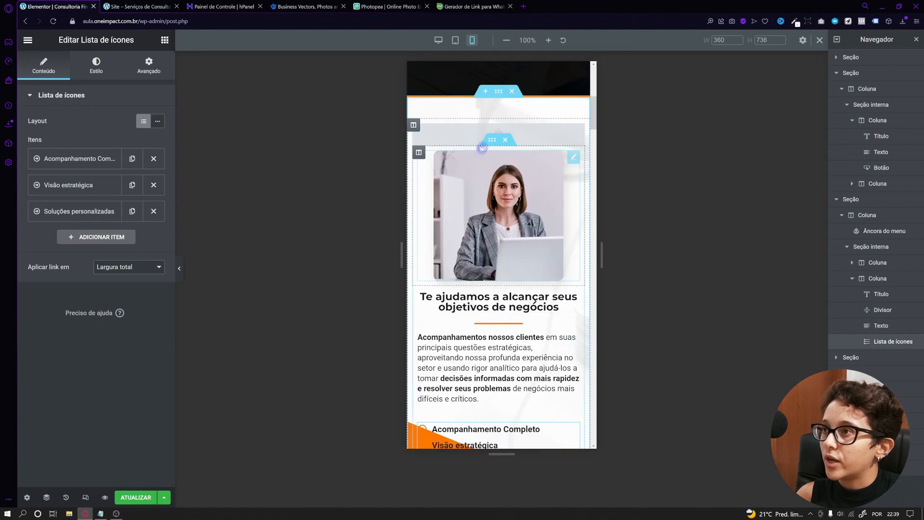
{"action": "left_click", "coordinate": [499, 93]}
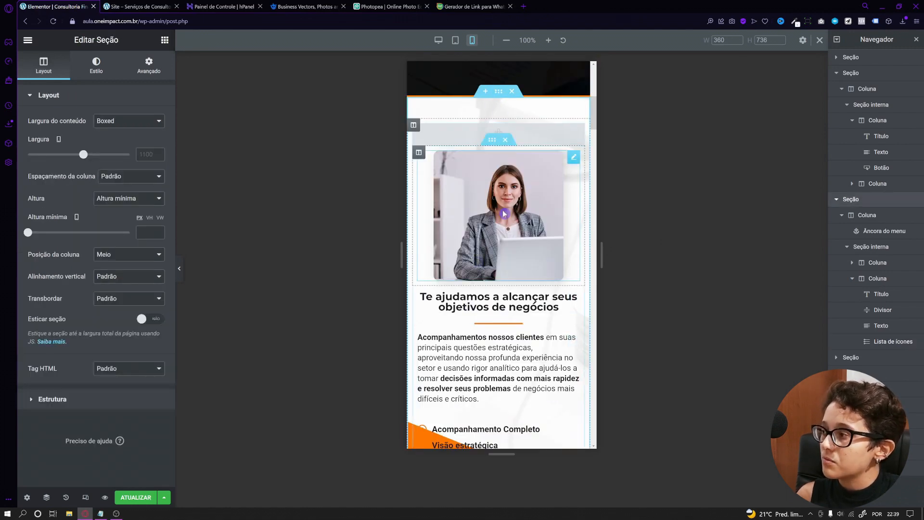
{"action": "scroll", "coordinate": [499, 216], "scroll_direction": "down", "scroll_amount": 2}
{"action": "left_click", "coordinate": [97, 65]}
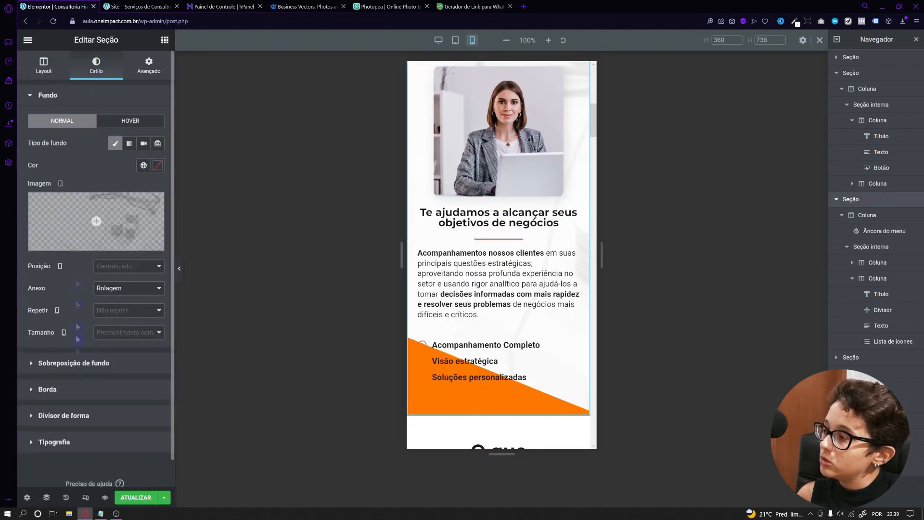
{"action": "left_click", "coordinate": [93, 424]}
{"action": "left_click", "coordinate": [121, 203]}
{"action": "left_click_drag", "start_coordinate": [53, 282], "coordinate": [36, 284]}
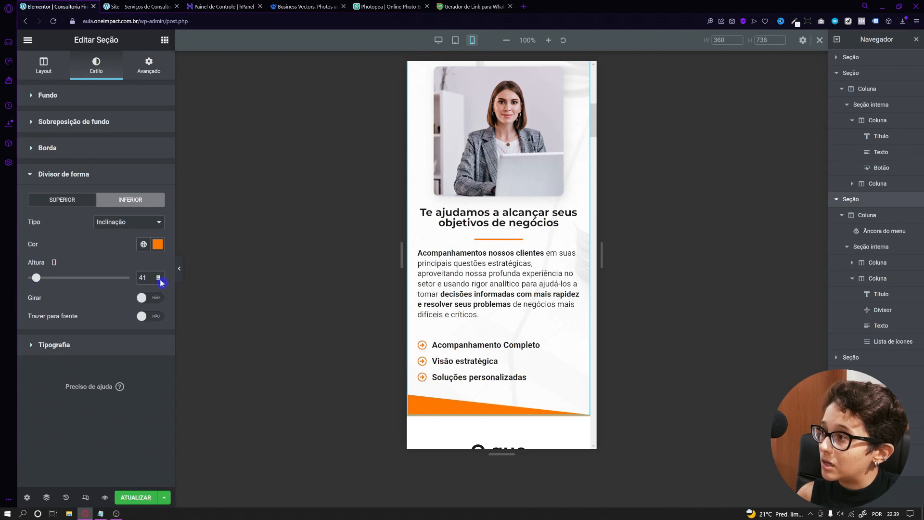
{"action": "left_click", "coordinate": [160, 280]}
Step: Set the "Acompanhamentos nossos clientes" paragraph's bottom margin to -20 px on mobile and preview the section
{"action": "left_click", "coordinate": [479, 320]}
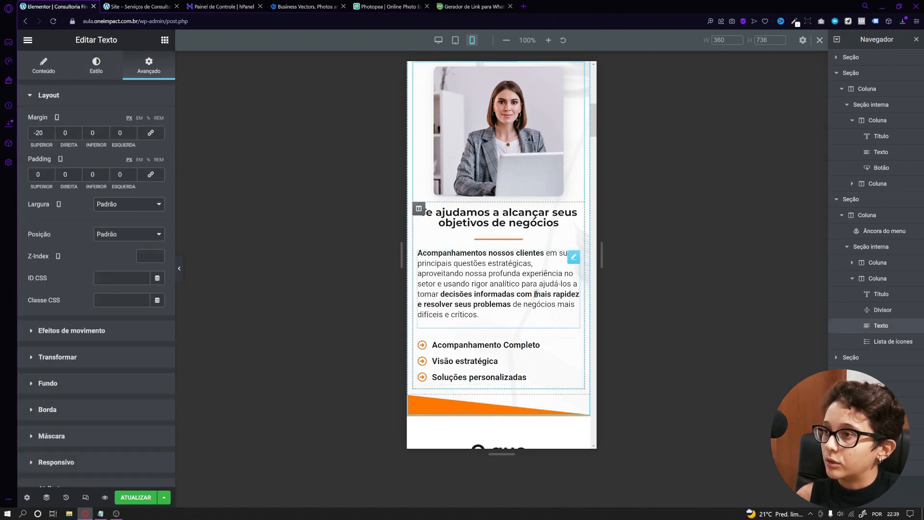
{"action": "left_click", "coordinate": [107, 134]}
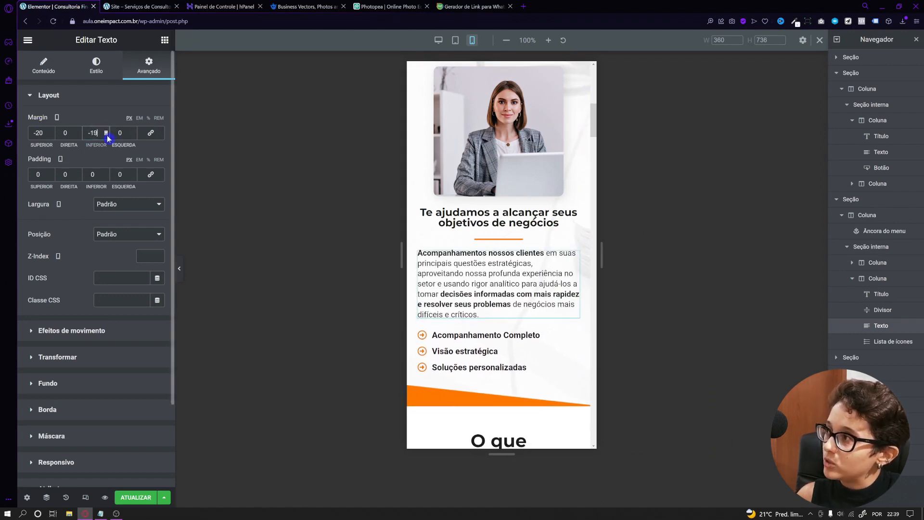
{"action": "left_click", "coordinate": [107, 135]}
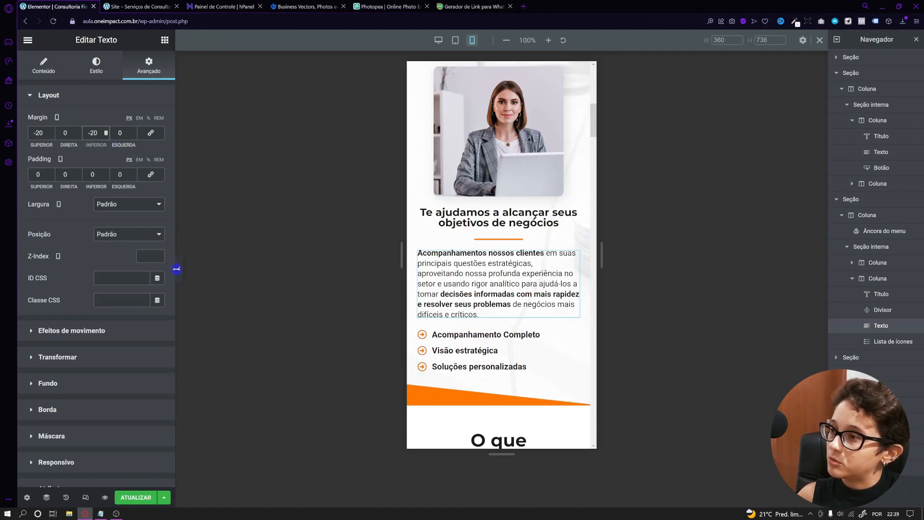
{"action": "left_click", "coordinate": [177, 269]}
{"action": "scroll", "coordinate": [466, 358], "scroll_direction": "up", "scroll_amount": 1}
{"action": "left_click", "coordinate": [21, 268]}
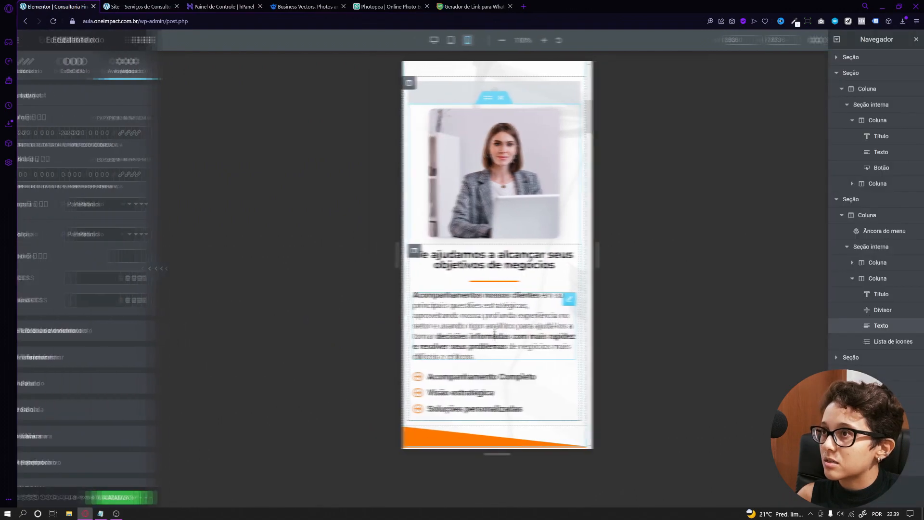
Step: Set the mobile font size of the "O que entregamos para nossos clientes" heading to 20 px
{"action": "scroll", "coordinate": [491, 385], "scroll_direction": "down", "scroll_amount": 3}
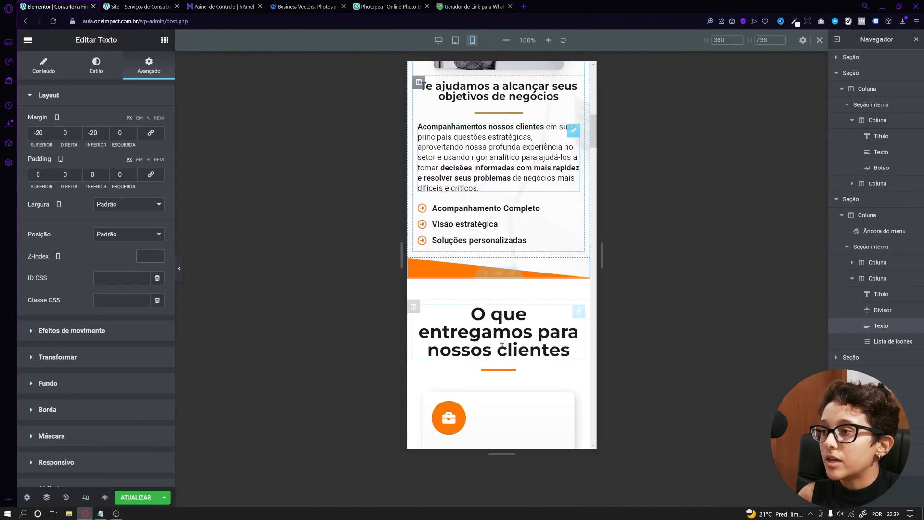
{"action": "scroll", "coordinate": [481, 385], "scroll_direction": "down", "scroll_amount": 3}
{"action": "scroll", "coordinate": [481, 385], "scroll_direction": "up", "scroll_amount": 2}
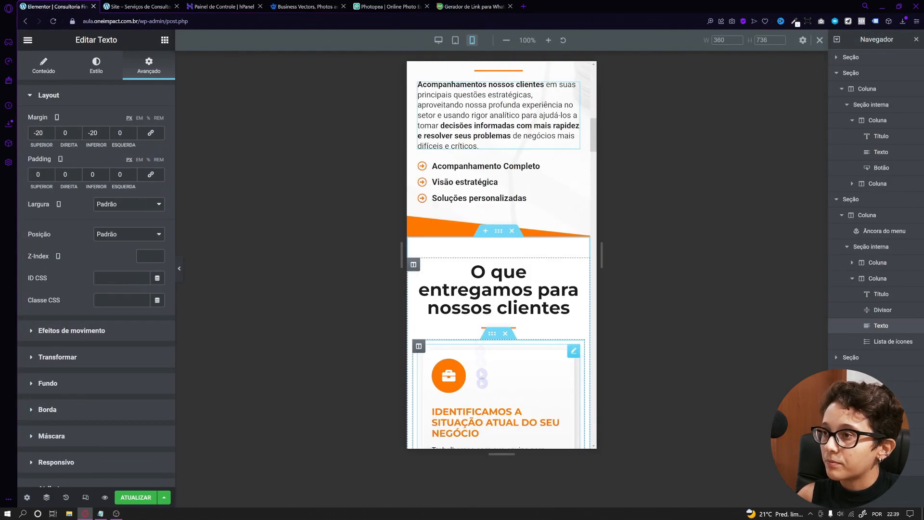
{"action": "left_click", "coordinate": [498, 289]}
{"action": "left_click", "coordinate": [96, 65]}
{"action": "left_click", "coordinate": [158, 143]}
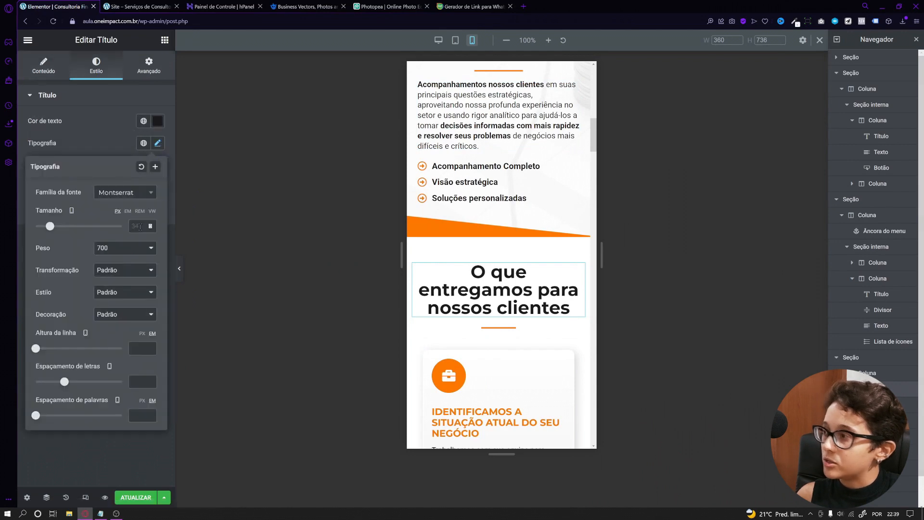
{"action": "type", "text": "24"}
{"action": "scroll", "coordinate": [490, 241], "scroll_direction": "up", "scroll_amount": 3}
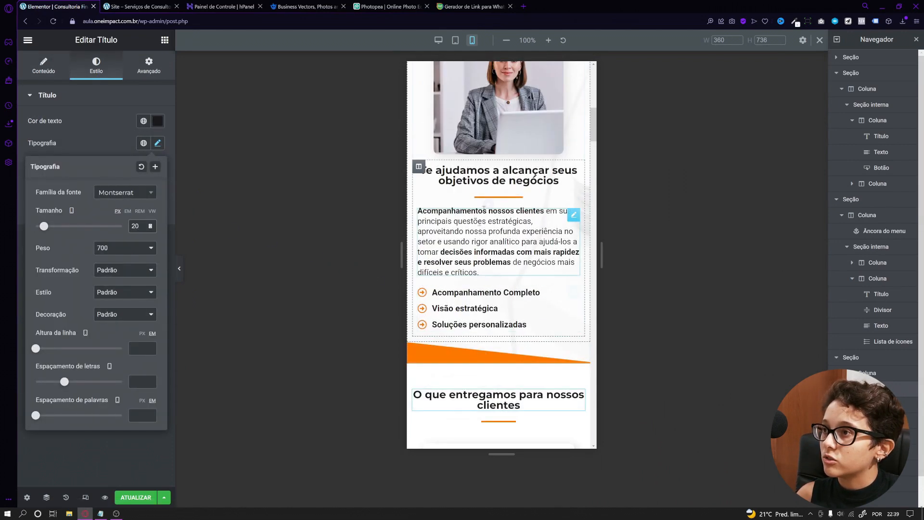
Step: Compare the typography settings of the "Te ajudamos a alcançar" and "O que entregamos" headings
{"action": "left_click", "coordinate": [491, 177]}
{"action": "left_click", "coordinate": [157, 143]}
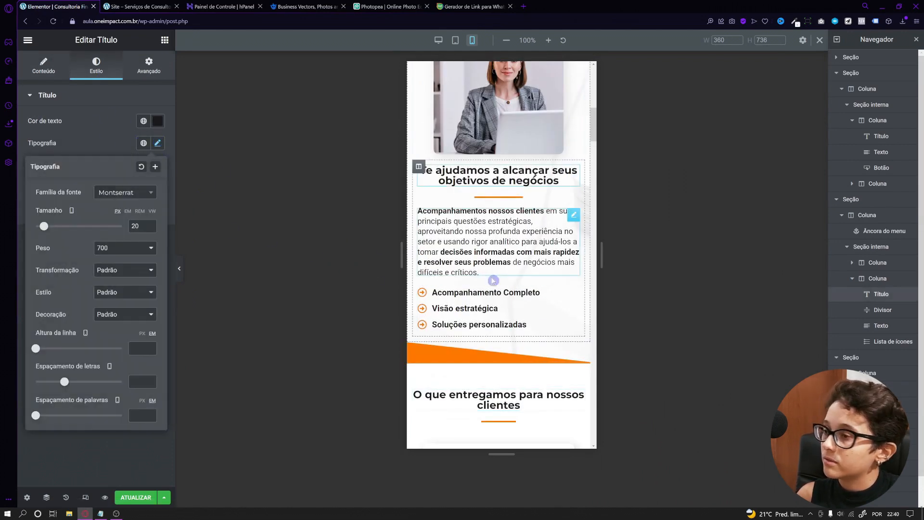
{"action": "scroll", "coordinate": [466, 311], "scroll_direction": "down", "scroll_amount": 3}
{"action": "scroll", "coordinate": [465, 310], "scroll_direction": "down", "scroll_amount": 1}
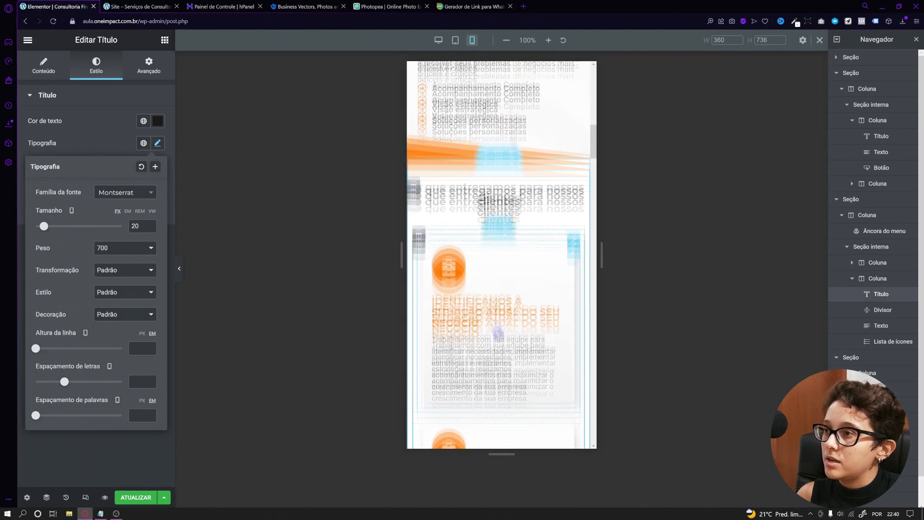
{"action": "left_click", "coordinate": [467, 187]}
{"action": "left_click", "coordinate": [157, 144]}
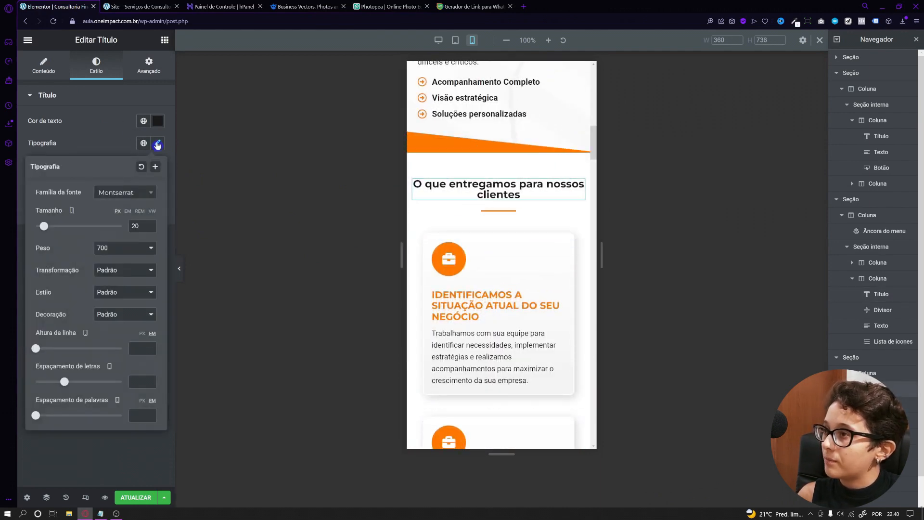
{"action": "left_click", "coordinate": [157, 143]}
Step: Set the mobile font size of the "Sobre os nossos serviços" heading to 20 px
{"action": "scroll", "coordinate": [517, 322], "scroll_direction": "down", "scroll_amount": 3}
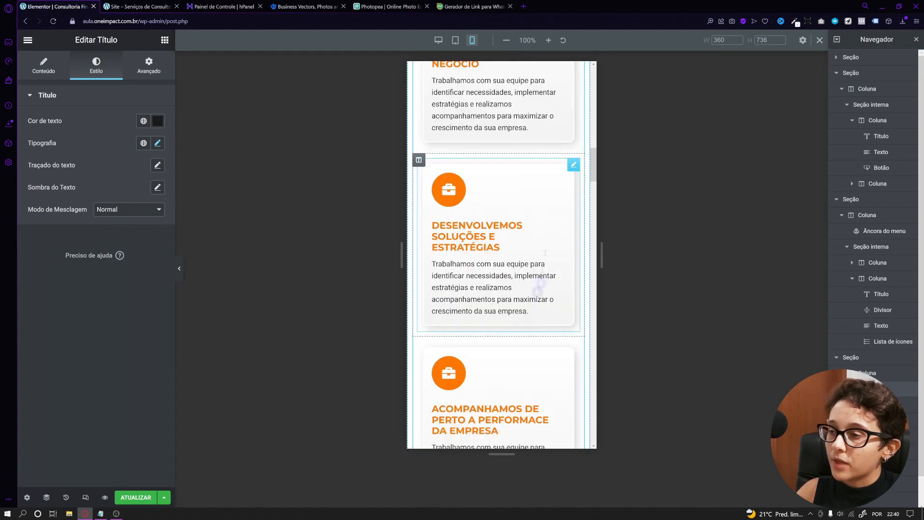
{"action": "scroll", "coordinate": [546, 360], "scroll_direction": "down", "scroll_amount": 2}
{"action": "scroll", "coordinate": [546, 360], "scroll_direction": "up", "scroll_amount": 6}
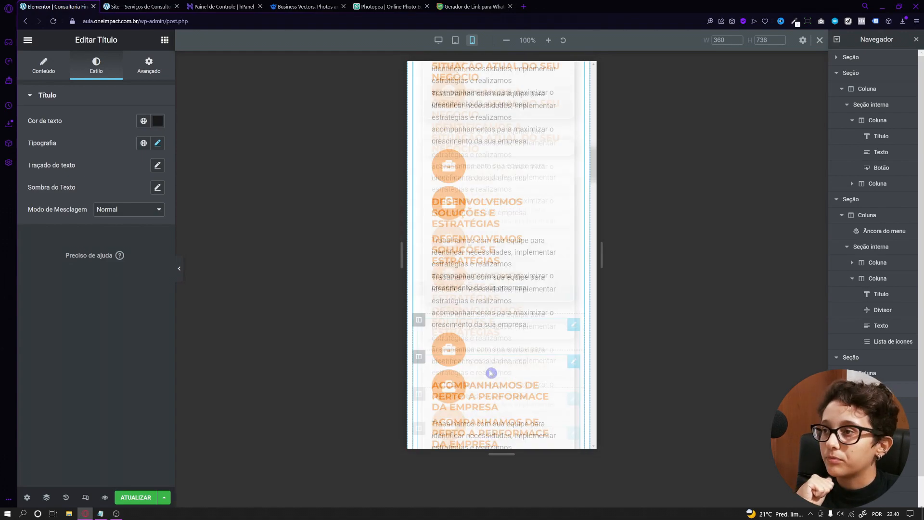
{"action": "scroll", "coordinate": [531, 312], "scroll_direction": "down", "scroll_amount": 12}
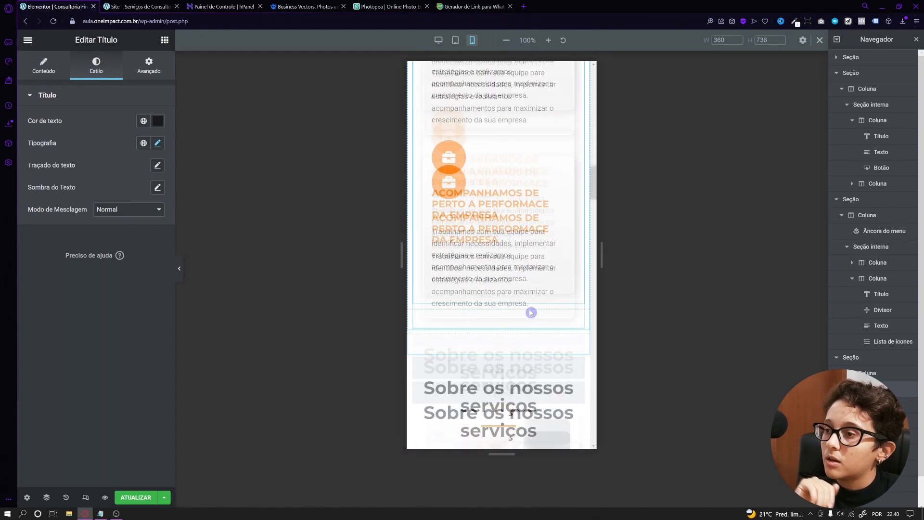
{"action": "left_click", "coordinate": [502, 201]}
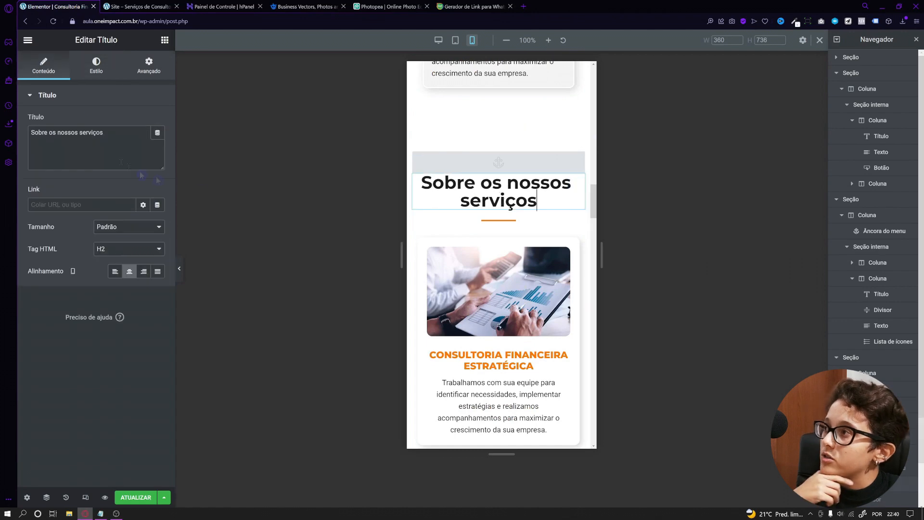
{"action": "left_click", "coordinate": [96, 65]}
{"action": "left_click", "coordinate": [158, 143]}
{"action": "type", "text": "20"}
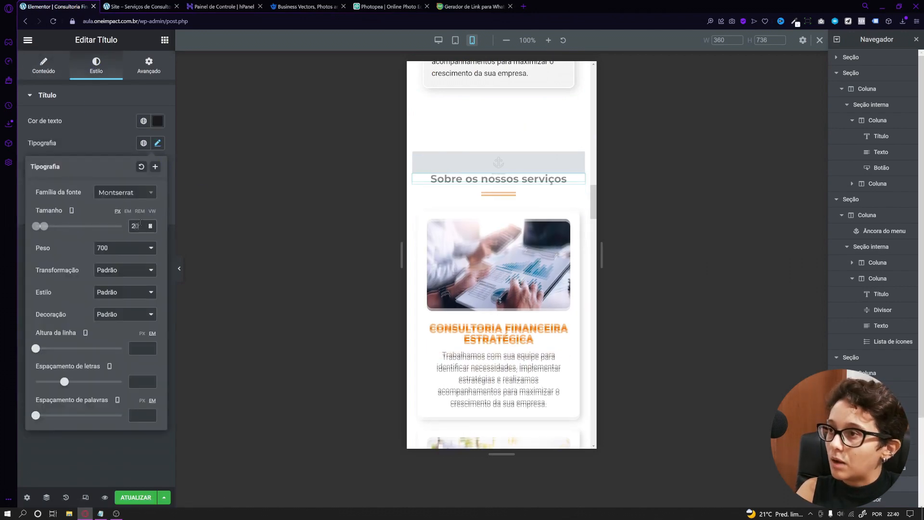
Step: Set the mobile title font size of the "Suporte para tomada de decisões" image box to 18 px
{"action": "scroll", "coordinate": [482, 289], "scroll_direction": "down", "scroll_amount": 5}
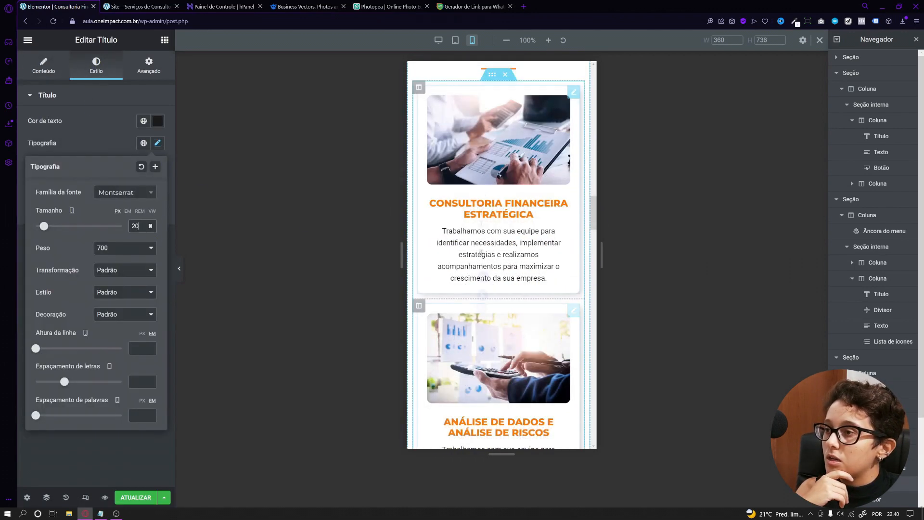
{"action": "scroll", "coordinate": [463, 314], "scroll_direction": "down", "scroll_amount": 3}
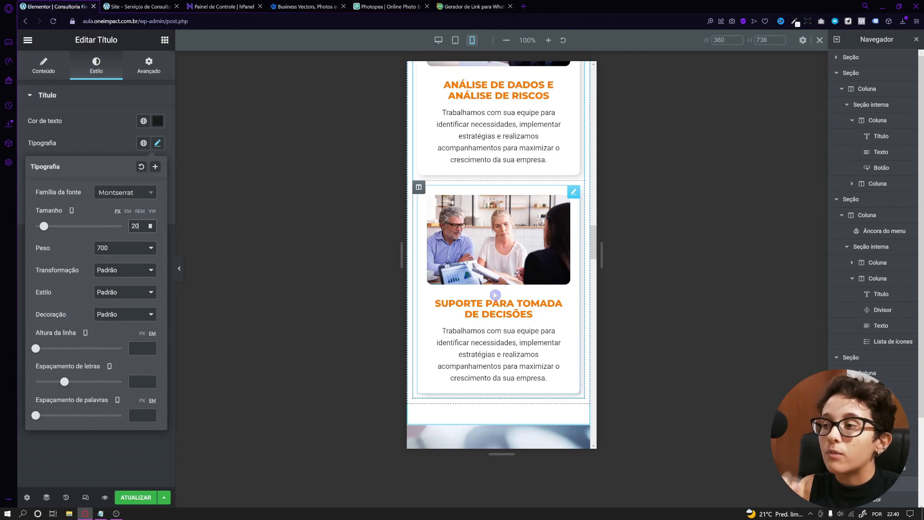
{"action": "left_click", "coordinate": [573, 192]}
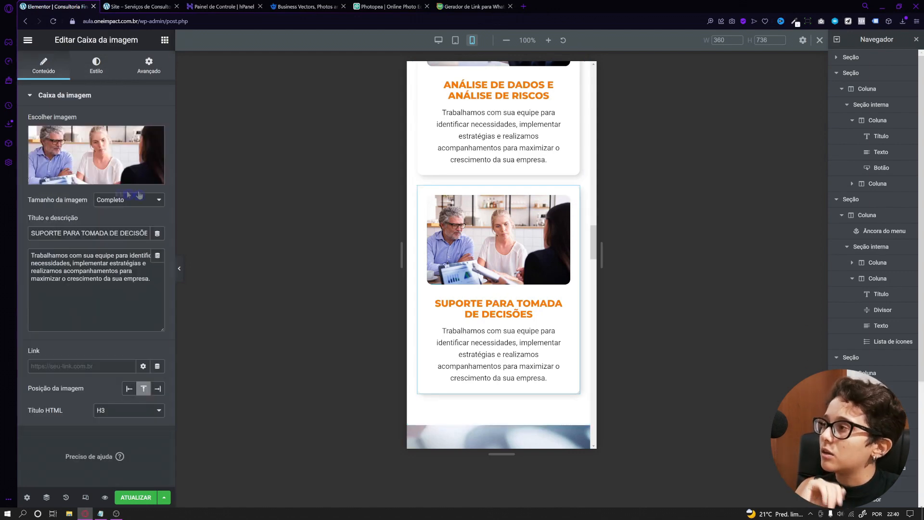
{"action": "left_click", "coordinate": [99, 77]}
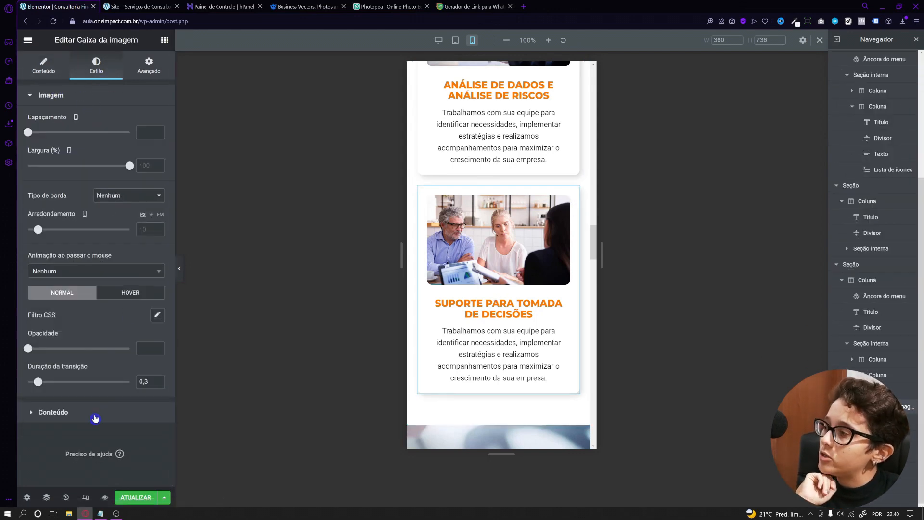
{"action": "left_click", "coordinate": [95, 418]}
{"action": "left_click", "coordinate": [158, 268]}
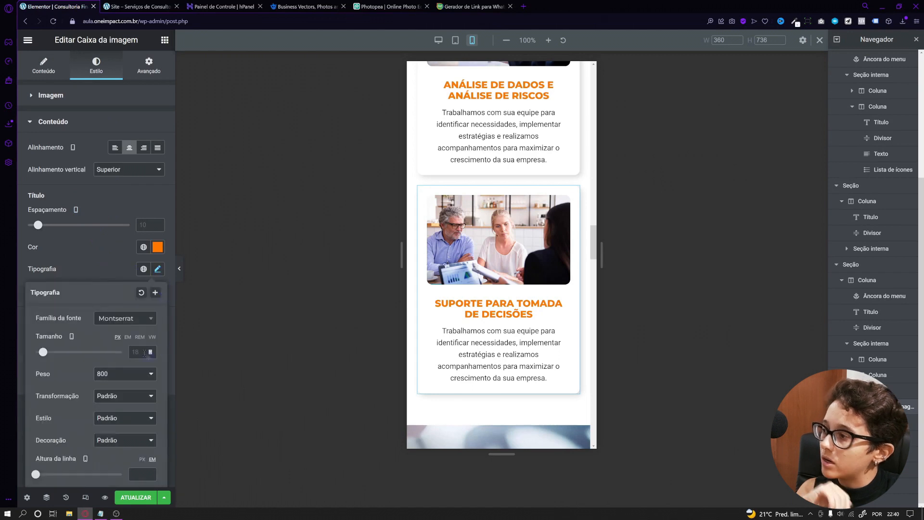
{"action": "type", "text": "18"}
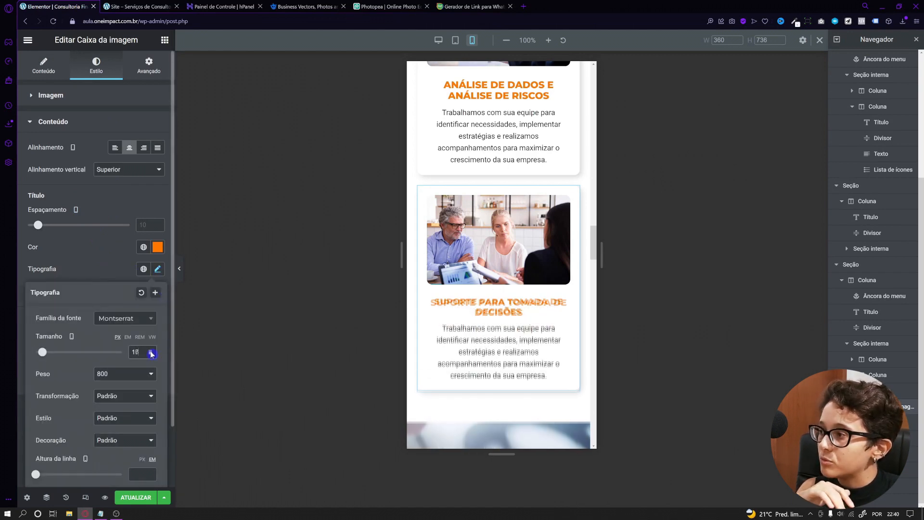
{"action": "scroll", "coordinate": [147, 373], "scroll_direction": "down", "scroll_amount": 2}
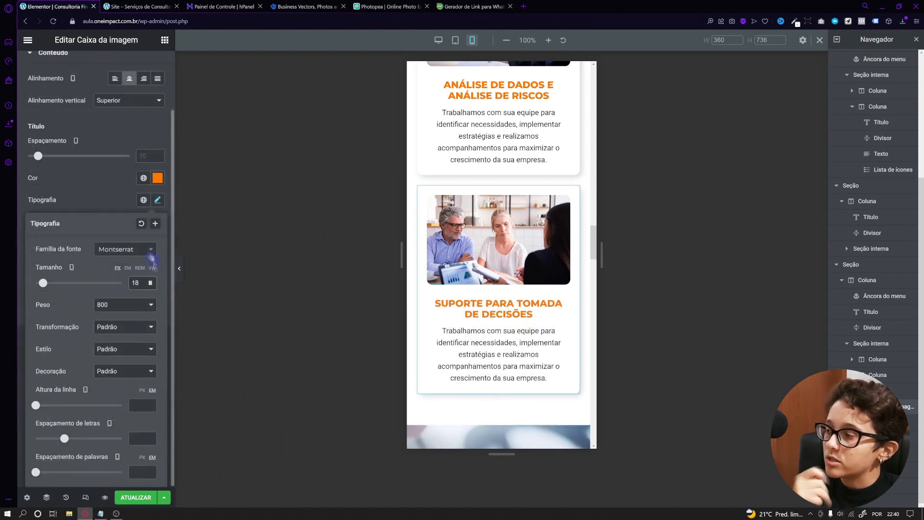
{"action": "left_click", "coordinate": [95, 193]}
Step: Set the mobile description font size of the "Suporte para tomada de decisões" image box to 14 px
{"action": "scroll", "coordinate": [96, 202], "scroll_direction": "up", "scroll_amount": 2}
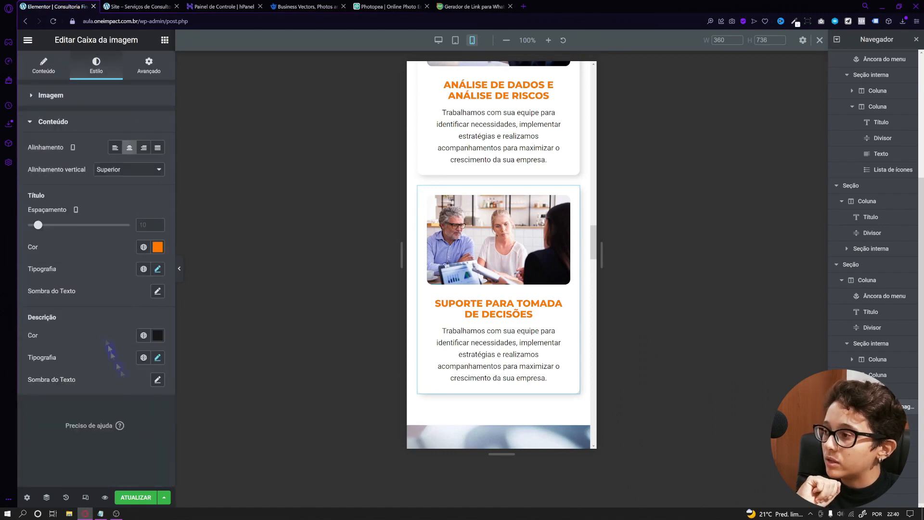
{"action": "left_click", "coordinate": [159, 358]}
{"action": "scroll", "coordinate": [112, 433], "scroll_direction": "down", "scroll_amount": 3}
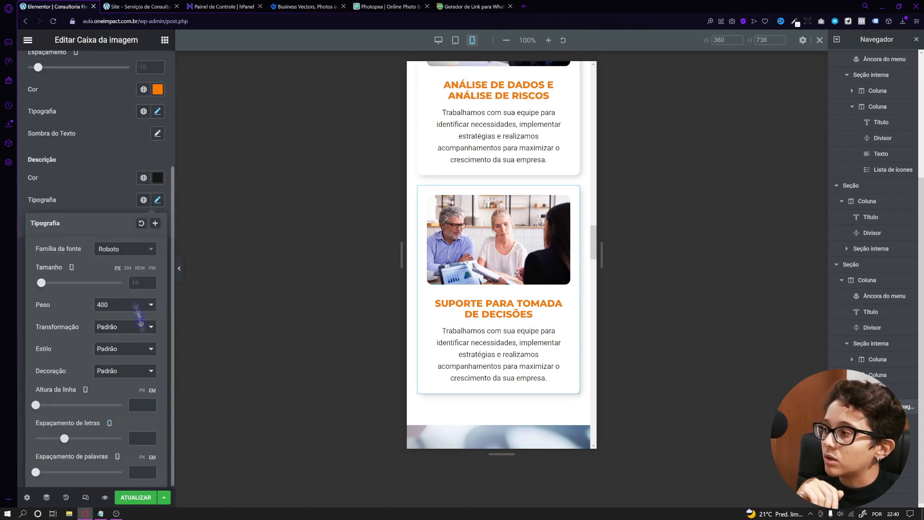
{"action": "type", "text": "14"}
{"action": "left_click", "coordinate": [90, 192]}
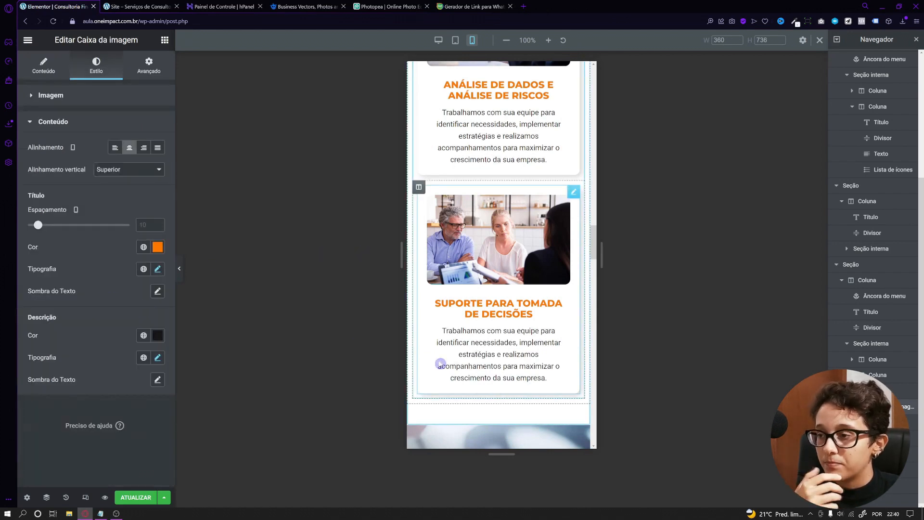
Step: Set the mobile font size of the "Entre em contato e converse com um de nossos especialistas" heading to 22 px
{"action": "scroll", "coordinate": [440, 364], "scroll_direction": "down", "scroll_amount": 6}
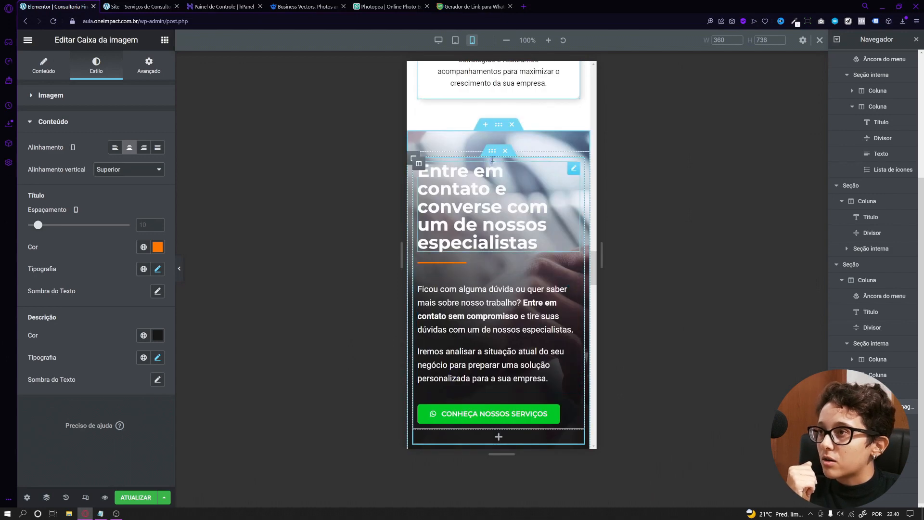
{"action": "left_click", "coordinate": [487, 192]}
{"action": "scroll", "coordinate": [501, 263], "scroll_direction": "down", "scroll_amount": 1}
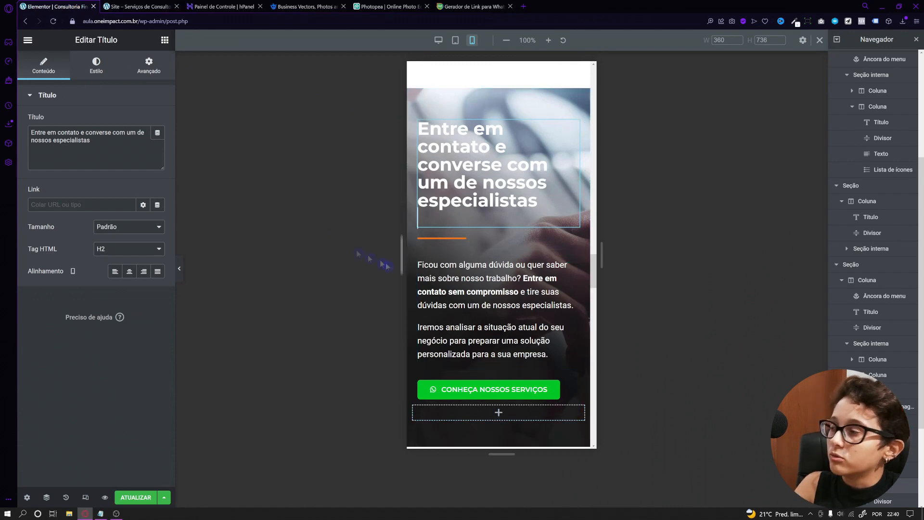
{"action": "left_click", "coordinate": [89, 70]}
{"action": "left_click", "coordinate": [157, 143]}
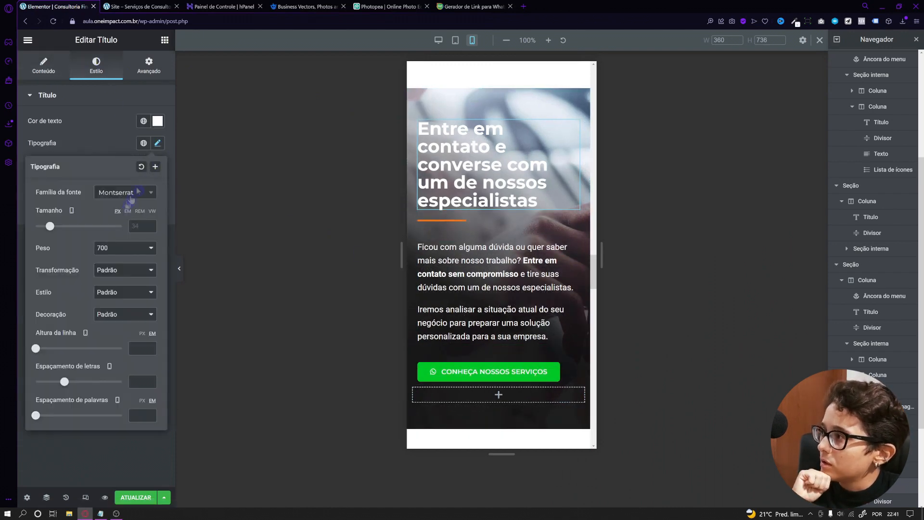
{"action": "type", "text": "25"}
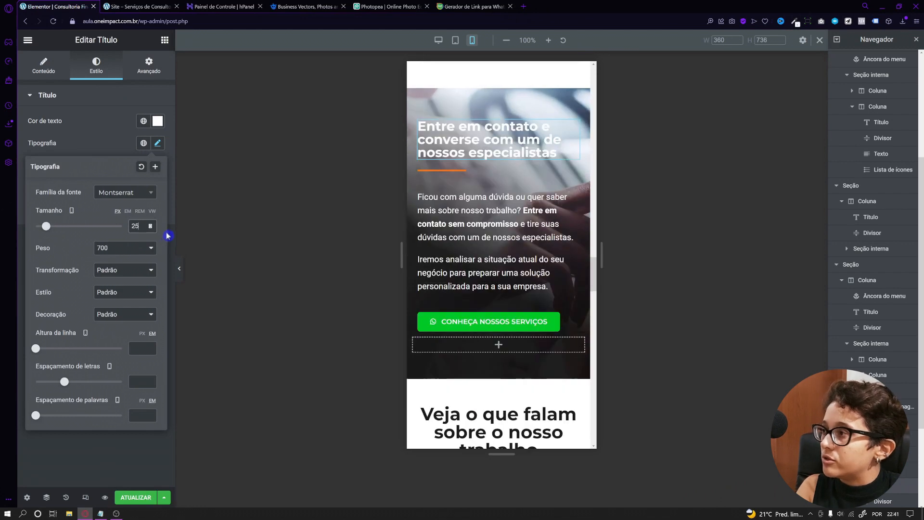
{"action": "left_click", "coordinate": [151, 228]}
{"action": "left_click", "coordinate": [150, 229]}
{"action": "left_click", "coordinate": [150, 228]}
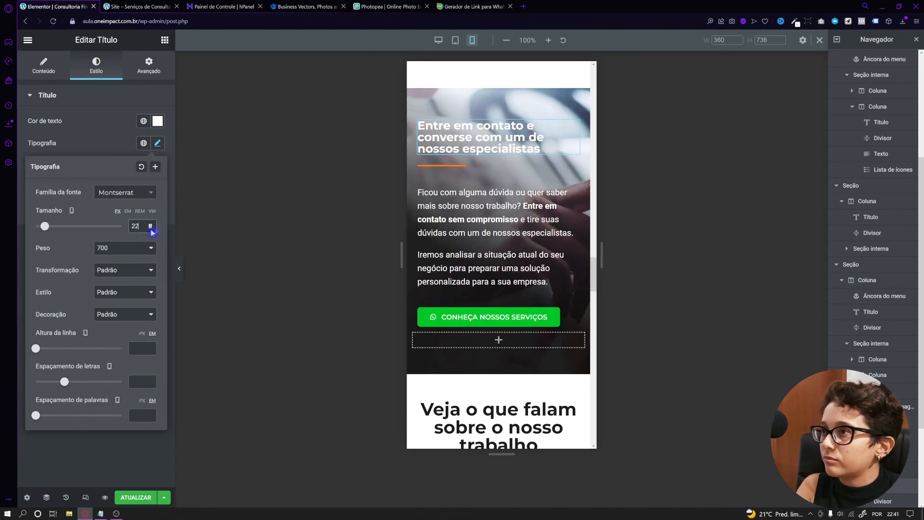
{"action": "left_click", "coordinate": [95, 128]}
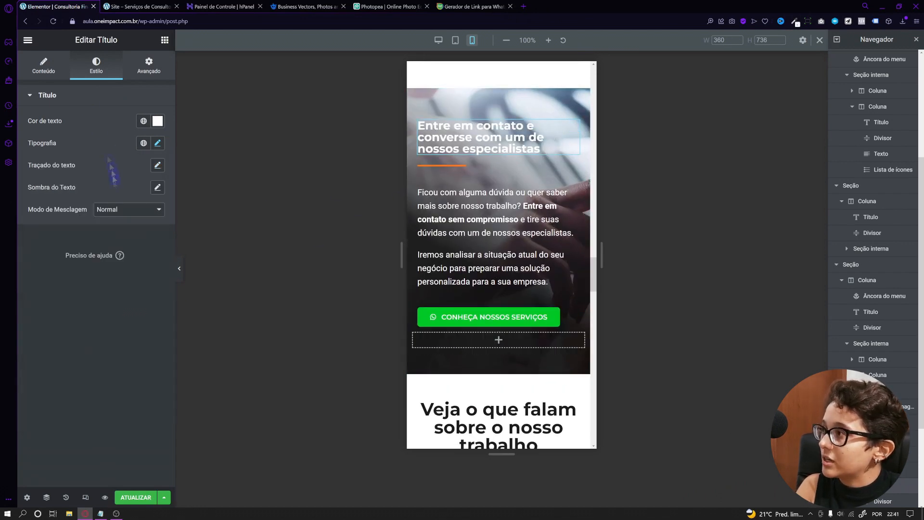
Step: Center the "Entre em contato" heading and the orange divider below it on mobile
{"action": "left_click", "coordinate": [44, 65]}
{"action": "left_click", "coordinate": [129, 271]}
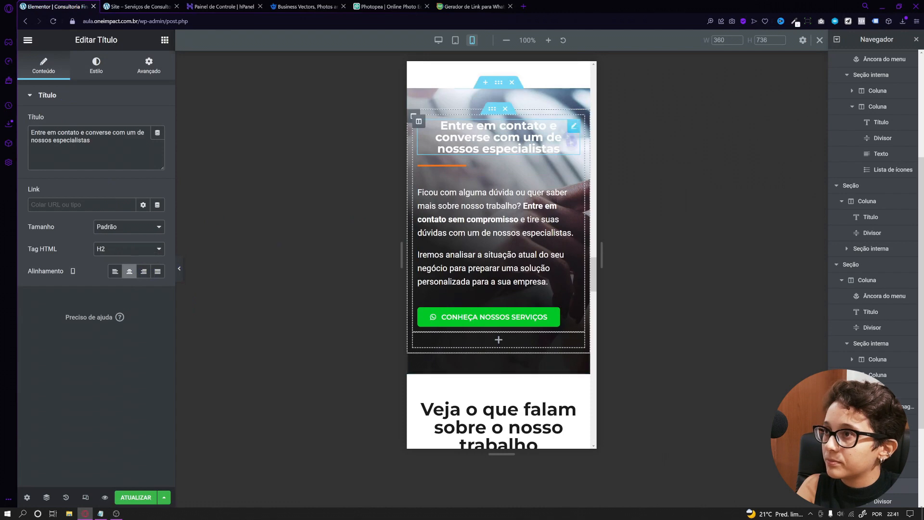
{"action": "left_click", "coordinate": [441, 166]}
{"action": "left_click", "coordinate": [144, 176]}
Step: Set the mobile font size of the "Ficou com alguma dúvida" paragraph to 15 px
{"action": "left_click", "coordinate": [486, 227]}
{"action": "left_click", "coordinate": [96, 65]}
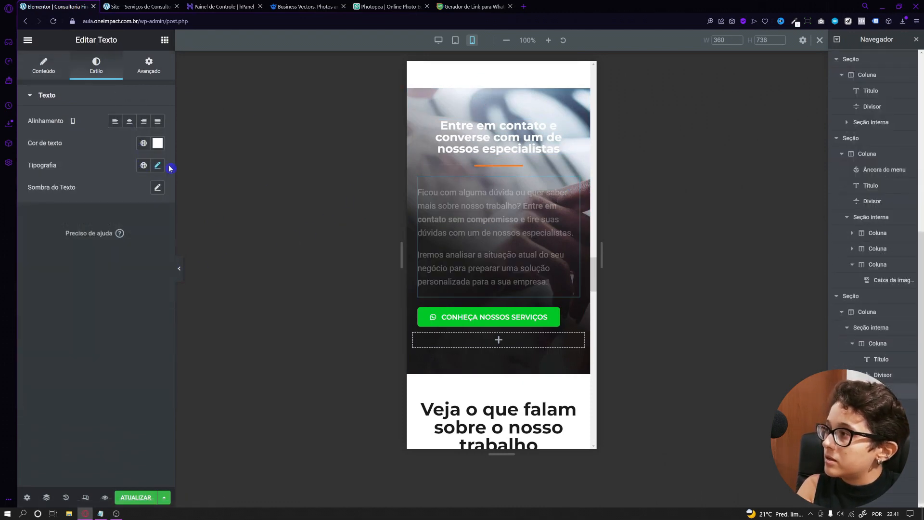
{"action": "left_click", "coordinate": [157, 165]}
{"action": "left_click", "coordinate": [138, 253]}
{"action": "type", "text": "15"}
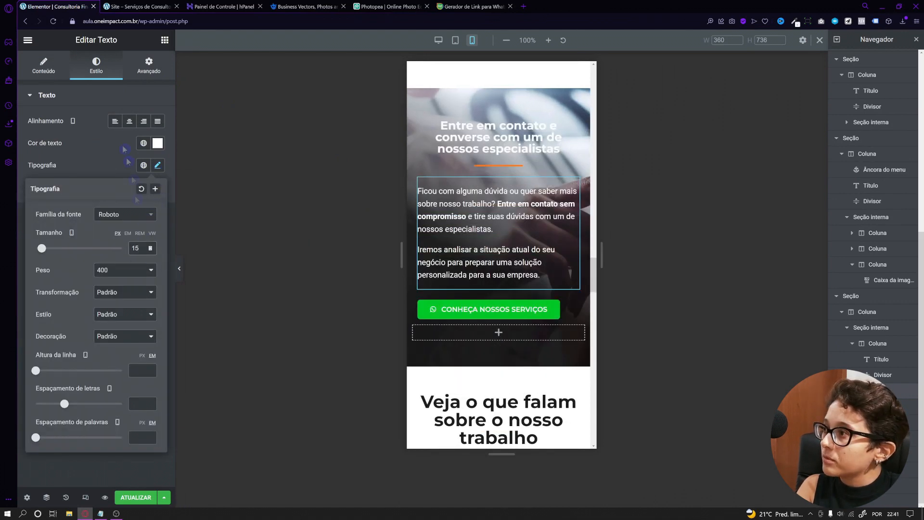
Step: Left-align the "Ficou com alguma dúvida" paragraph and set its mobile line height to 1.3 em
{"action": "left_click", "coordinate": [129, 122]}
{"action": "left_click", "coordinate": [116, 121]}
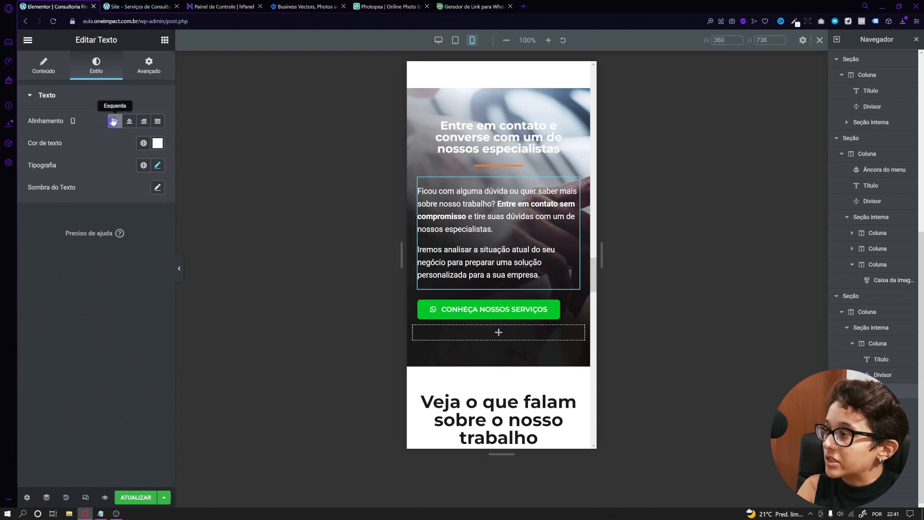
{"action": "left_click", "coordinate": [158, 167]}
{"action": "type", "text": "1,3"}
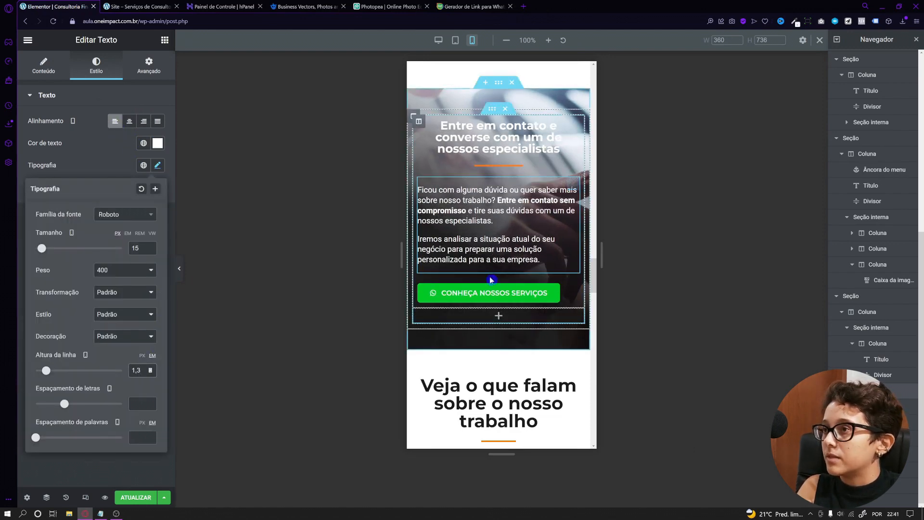
Step: Set the contact section's background image position to "Centro direito" on mobile
{"action": "scroll", "coordinate": [497, 246], "scroll_direction": "up", "scroll_amount": 3}
{"action": "scroll", "coordinate": [497, 245], "scroll_direction": "down", "scroll_amount": 1}
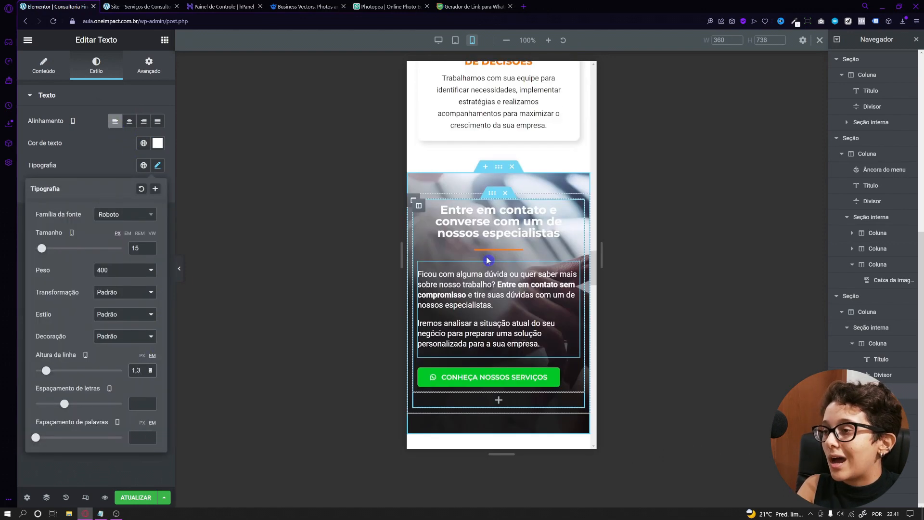
{"action": "left_click", "coordinate": [499, 174]}
{"action": "left_click", "coordinate": [97, 65]}
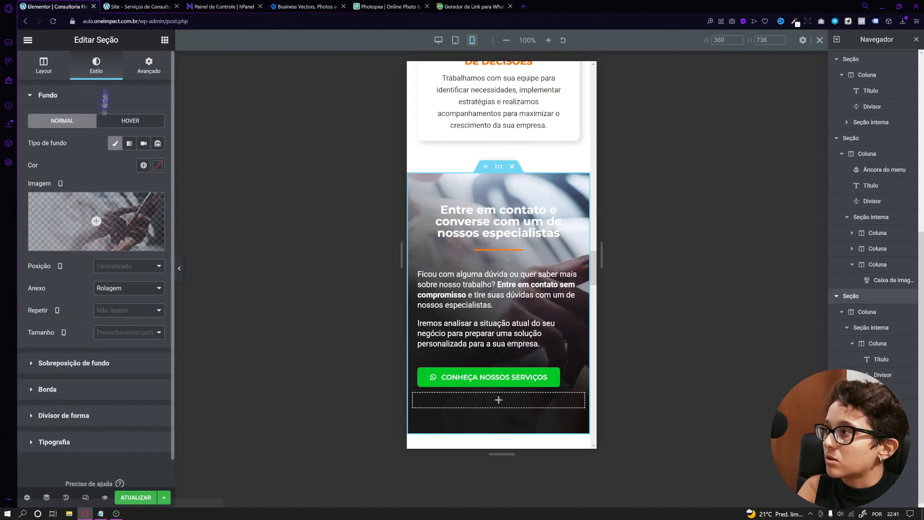
{"action": "left_click", "coordinate": [77, 362]}
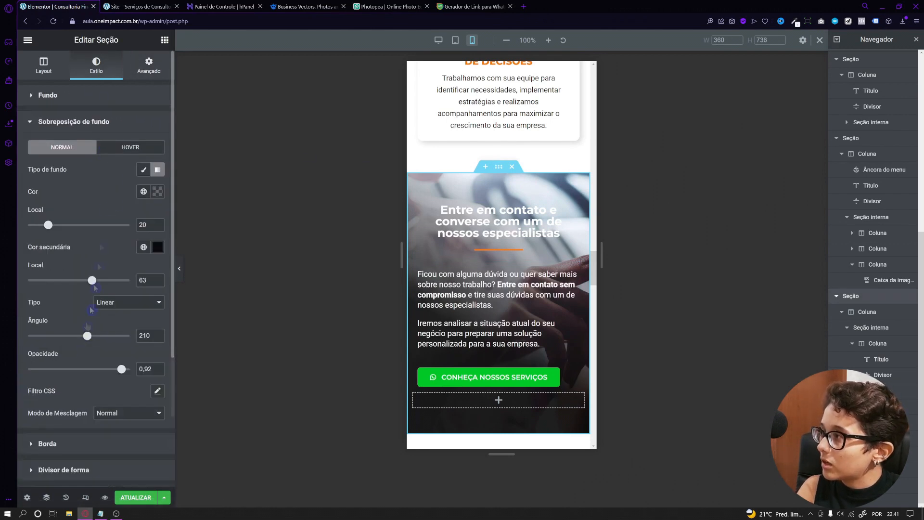
{"action": "left_click", "coordinate": [92, 99]}
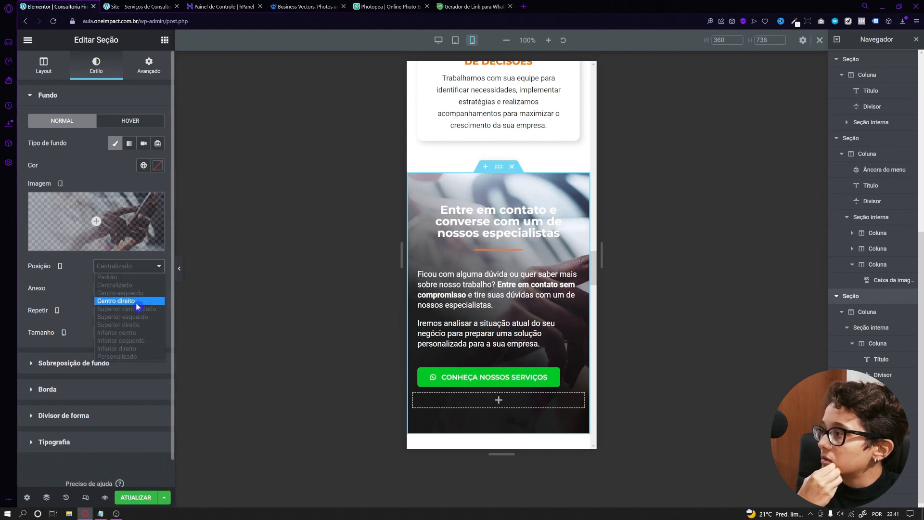
{"action": "left_click", "coordinate": [136, 302]}
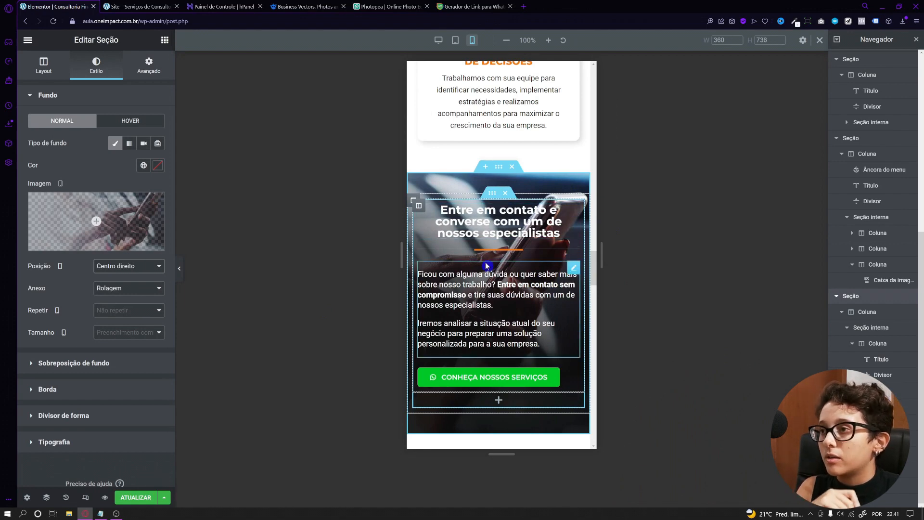
Step: Set the contact section's background overlay opacity to 0.94 and the secondary color's location to 53
{"action": "scroll", "coordinate": [513, 249], "scroll_direction": "down", "scroll_amount": 1}
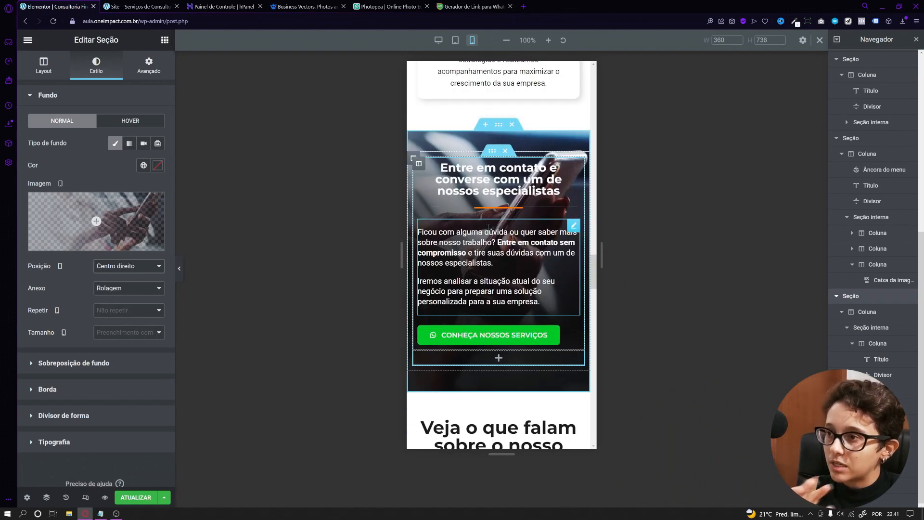
{"action": "left_click", "coordinate": [77, 363]}
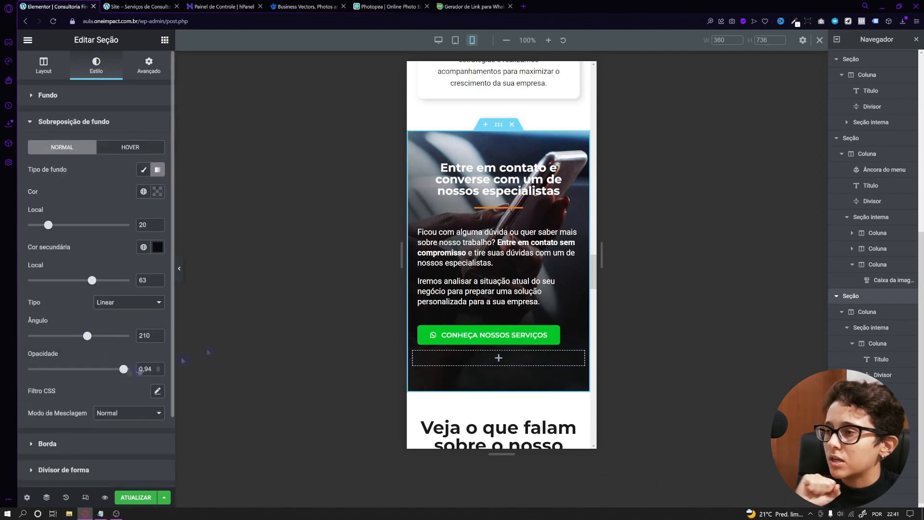
{"action": "left_click_drag", "start_coordinate": [93, 281], "coordinate": [83, 286]}
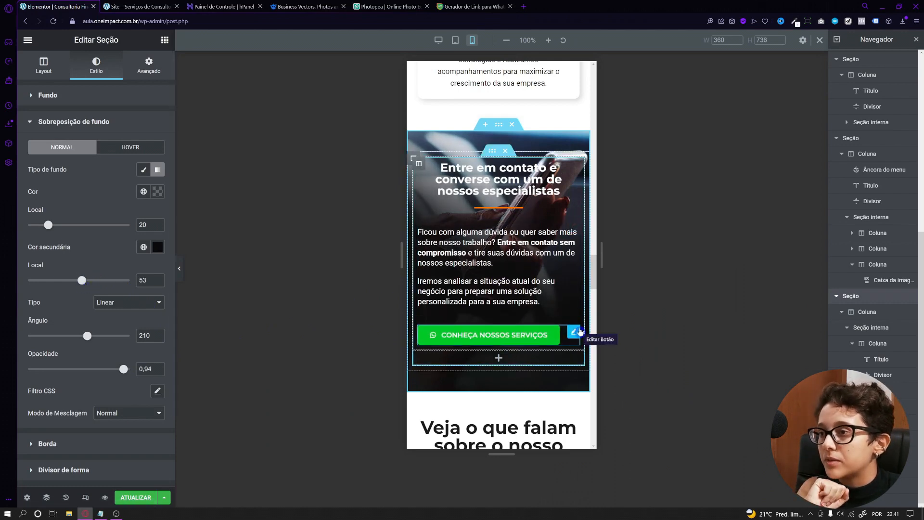
Step: Justify the "Conheça nossos serviços" button in the contact section so it spans the full column width on mobile
{"action": "left_click", "coordinate": [575, 332]}
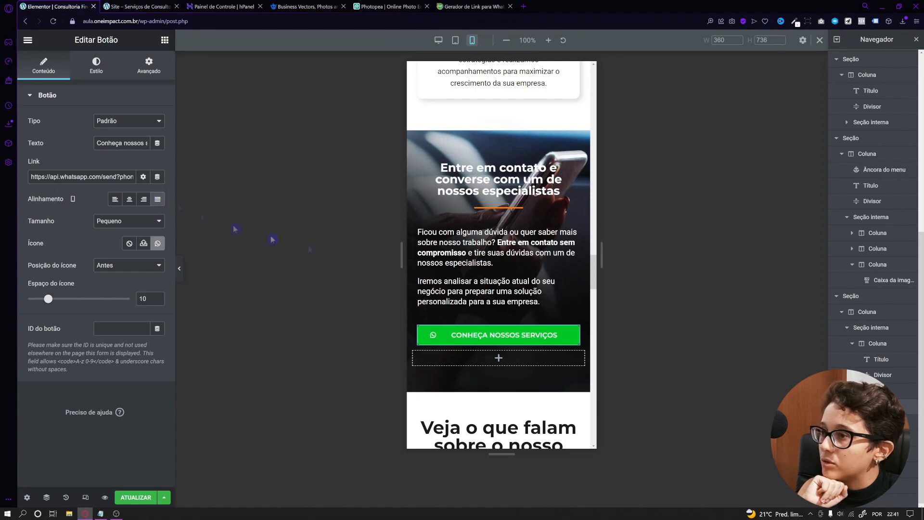
{"action": "scroll", "coordinate": [549, 337], "scroll_direction": "down", "scroll_amount": 2}
{"action": "scroll", "coordinate": [553, 366], "scroll_direction": "up", "scroll_amount": 2}
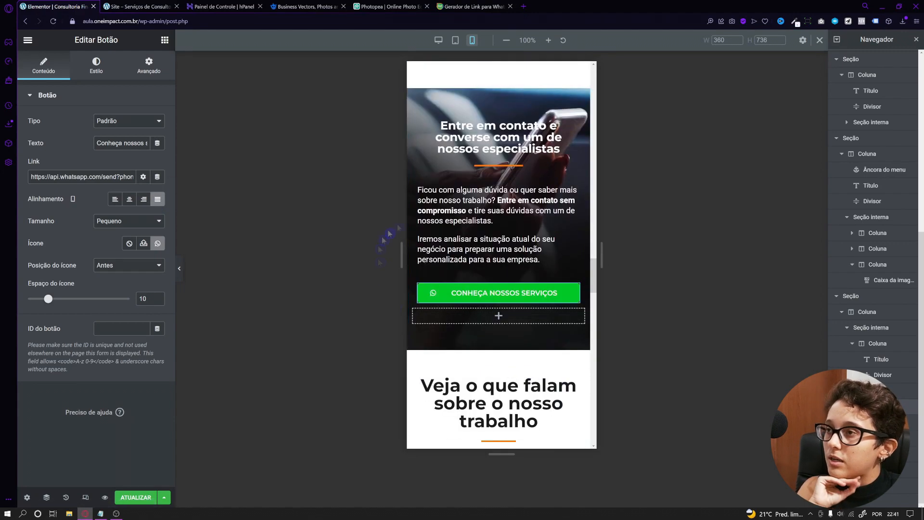
Step: Set the mobile font size of the "Veja o que falam sobre o nosso trabalho" heading to 20 px
{"action": "scroll", "coordinate": [479, 269], "scroll_direction": "down", "scroll_amount": 5}
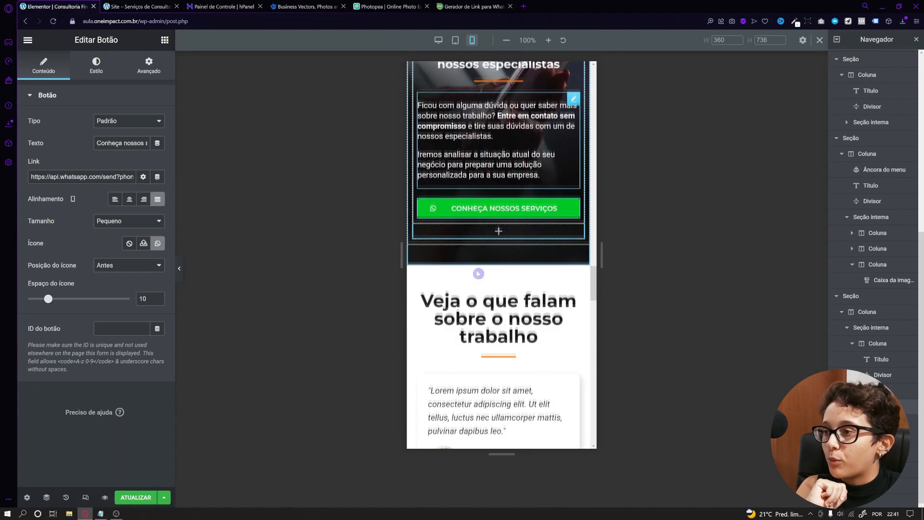
{"action": "left_click", "coordinate": [489, 238]}
{"action": "left_click", "coordinate": [96, 65]}
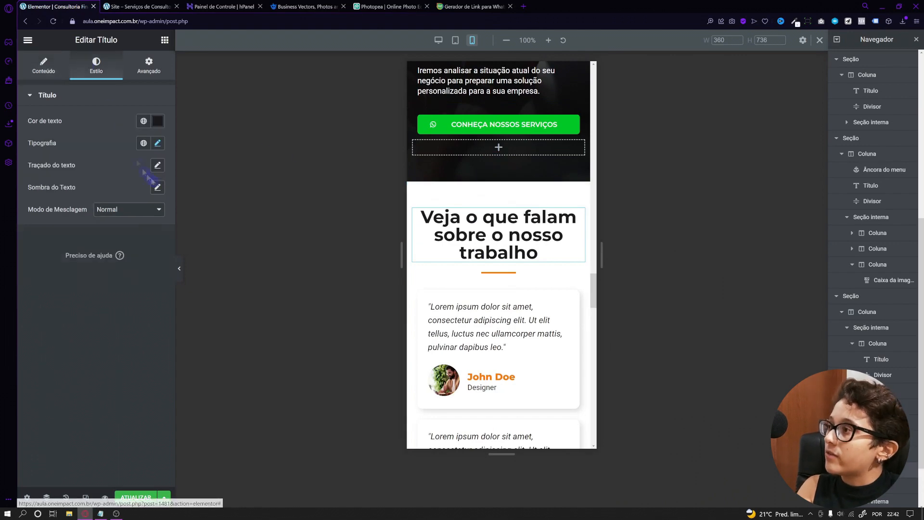
{"action": "left_click", "coordinate": [157, 143]}
{"action": "type", "text": "22"}
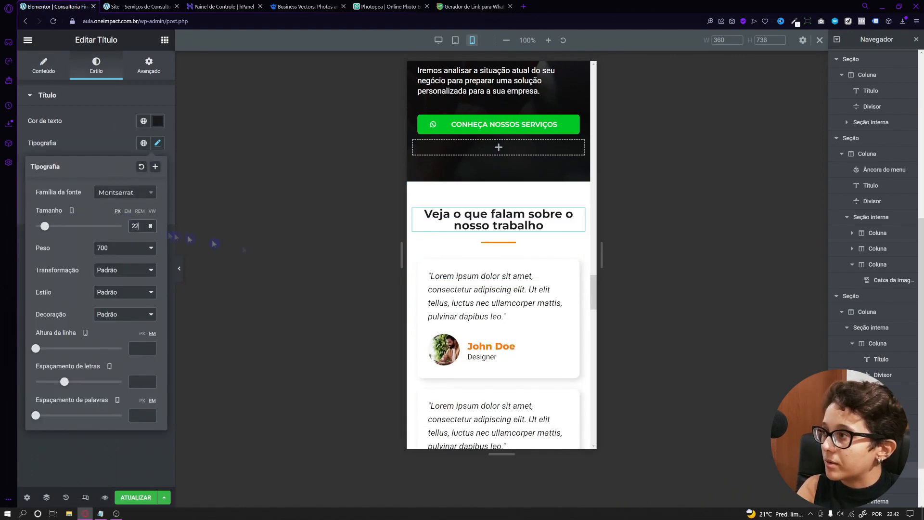
{"action": "type", "text": "20"}
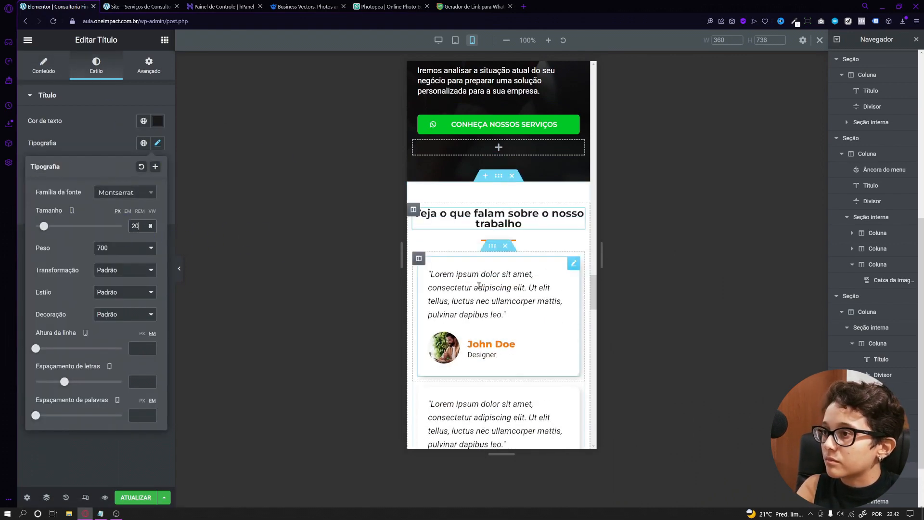
Step: Center the "Dúvidas frequentes" heading and the divider below it, and set the heading's mobile font size to 22 px
{"action": "scroll", "coordinate": [497, 365], "scroll_direction": "down", "scroll_amount": 3}
{"action": "scroll", "coordinate": [496, 364], "scroll_direction": "down", "scroll_amount": 1}
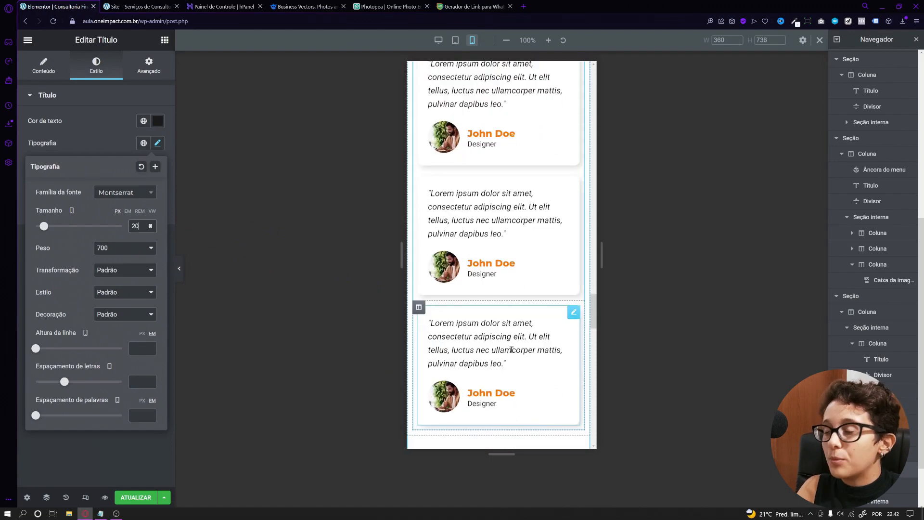
{"action": "scroll", "coordinate": [509, 350], "scroll_direction": "down", "scroll_amount": 8}
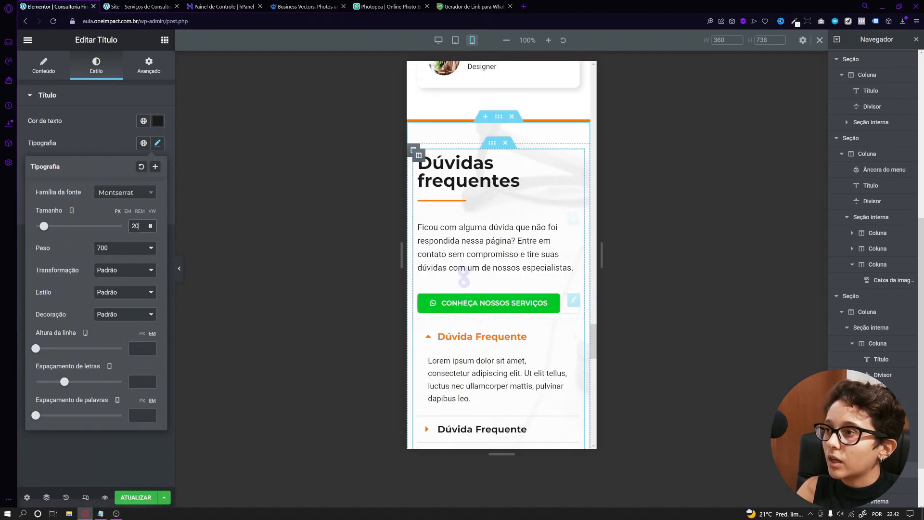
{"action": "left_click", "coordinate": [469, 180]}
{"action": "left_click", "coordinate": [128, 271]}
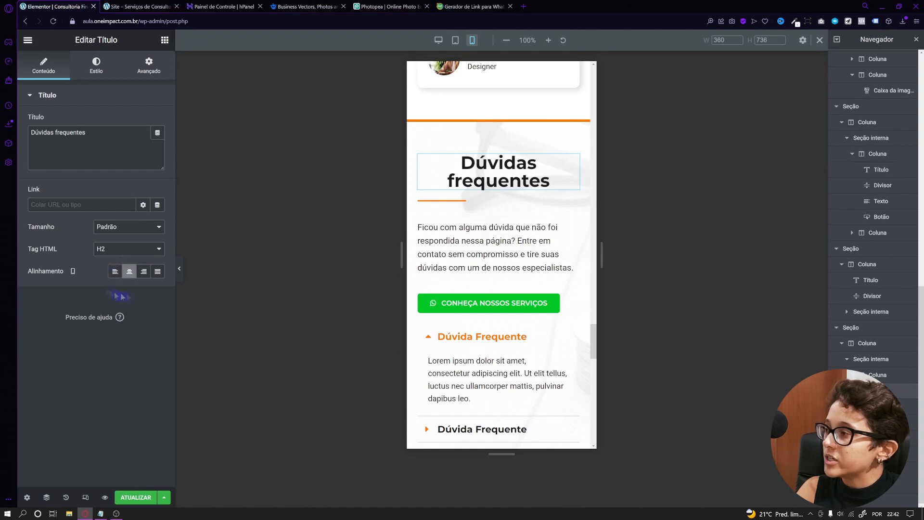
{"action": "left_click", "coordinate": [97, 66]}
{"action": "left_click", "coordinate": [157, 143]}
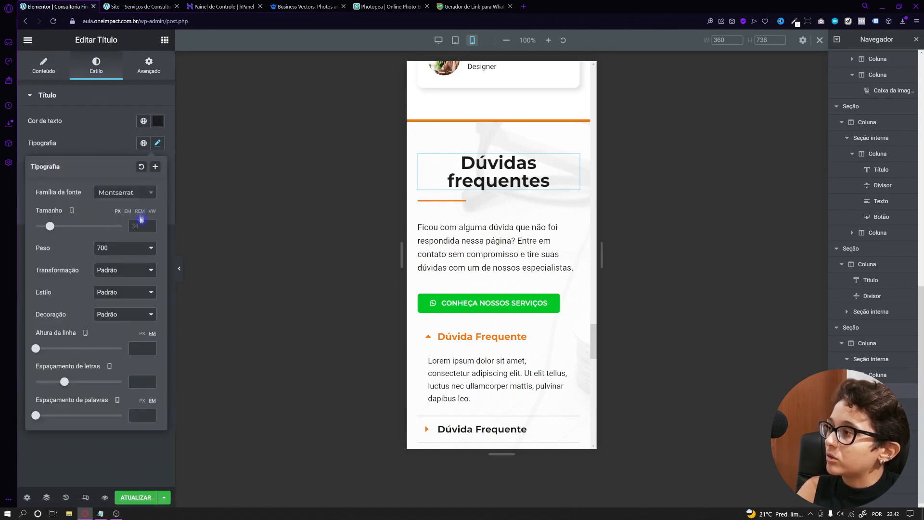
{"action": "left_click", "coordinate": [140, 226]}
{"action": "type", "text": "22"}
{"action": "left_click", "coordinate": [456, 176]}
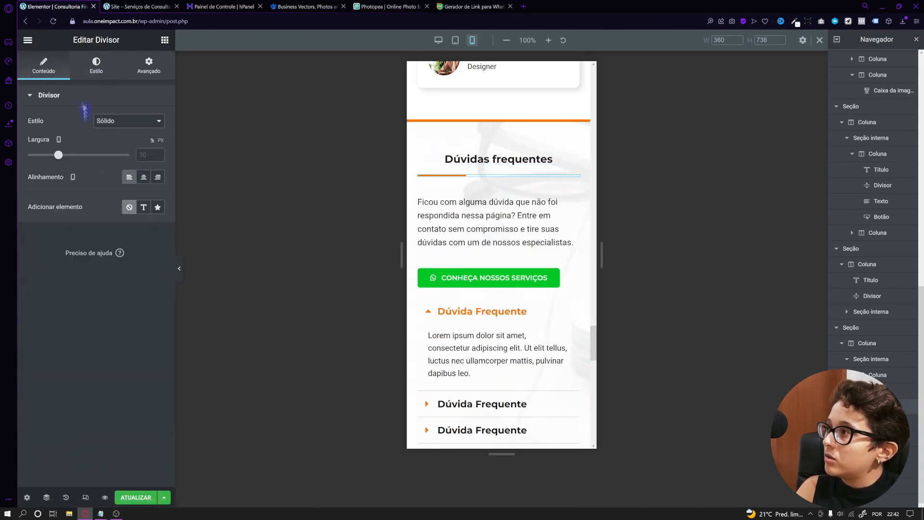
{"action": "left_click", "coordinate": [144, 177]}
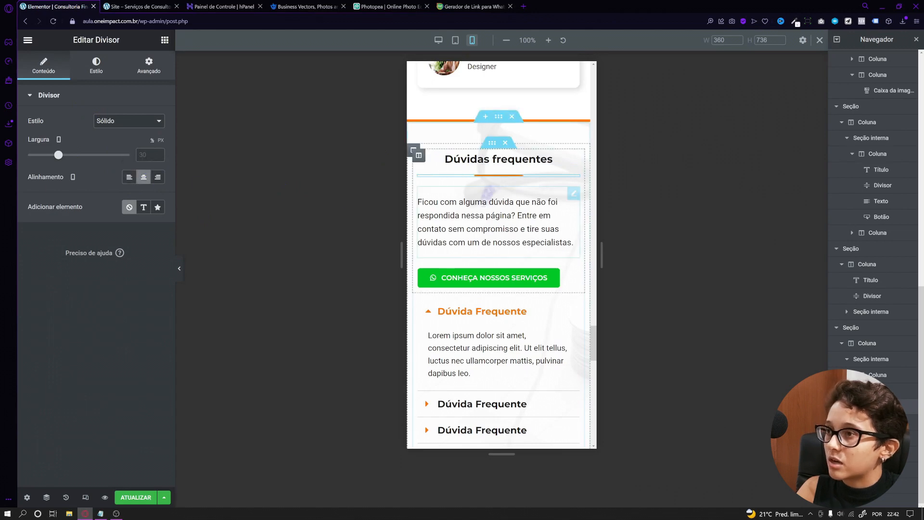
Step: Set the mobile font size of the paragraph under "Dúvidas frequentes" to 15 px and its line height to 1,3 em
{"action": "left_click", "coordinate": [520, 199]}
{"action": "left_click", "coordinate": [96, 66]}
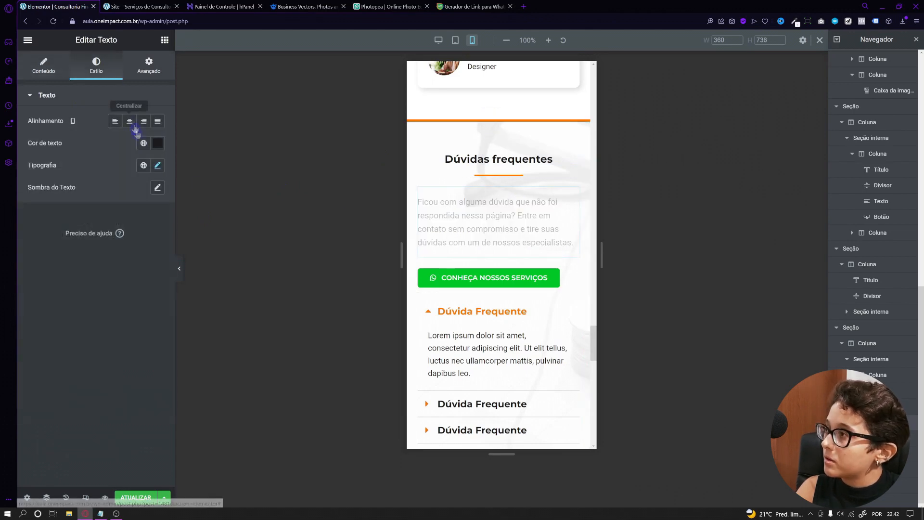
{"action": "left_click", "coordinate": [158, 165]}
{"action": "left_click", "coordinate": [139, 248]}
{"action": "type", "text": "15"}
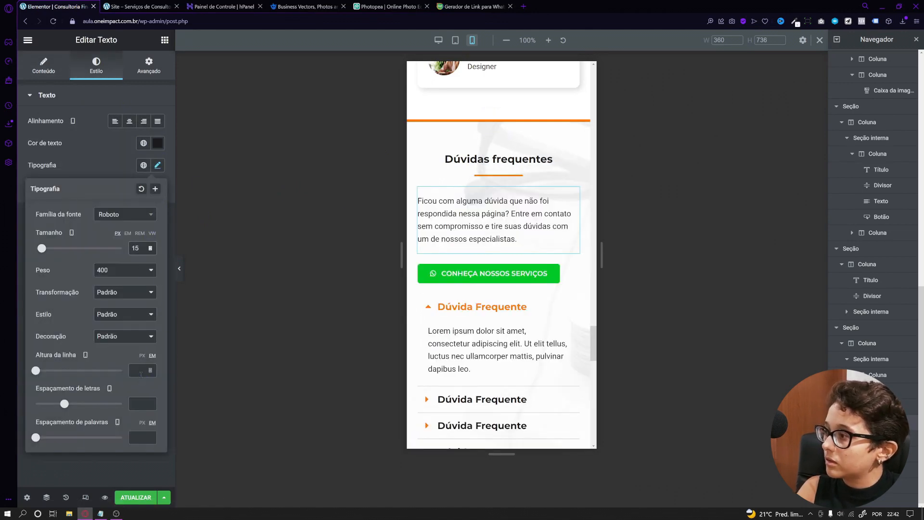
{"action": "left_click", "coordinate": [140, 370]}
{"action": "type", "text": "1,3"}
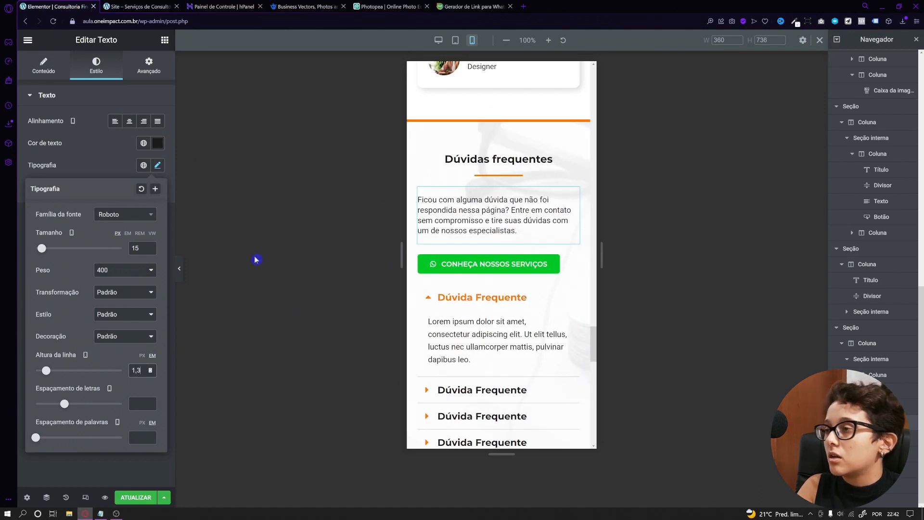
Step: Unlink the FAQ paragraph's margins and set its top margin to -20 px on mobile
{"action": "left_click", "coordinate": [148, 65]}
{"action": "left_click", "coordinate": [150, 135]}
{"action": "left_click", "coordinate": [52, 135]}
{"action": "type", "text": "-15"}
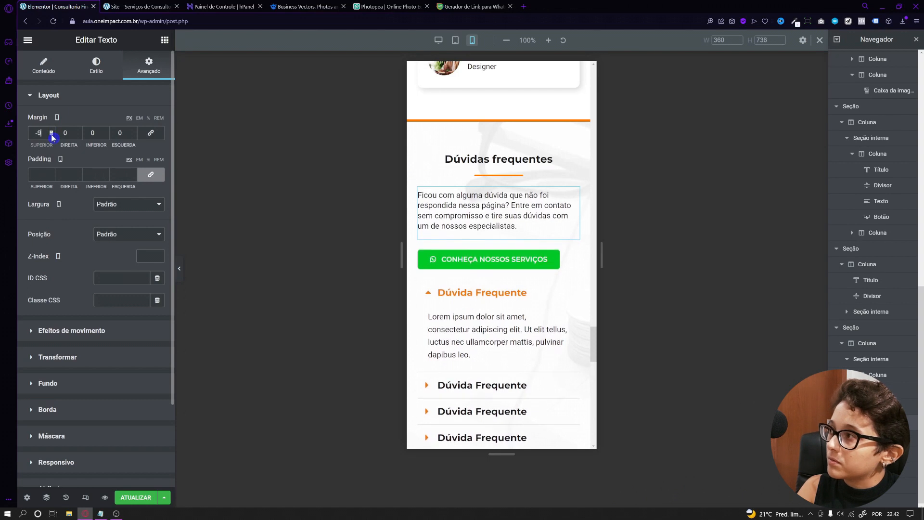
{"action": "left_click", "coordinate": [51, 134]}
{"action": "left_click", "coordinate": [51, 134]}
{"action": "left_click", "coordinate": [51, 135]}
{"action": "left_click", "coordinate": [51, 135]}
{"action": "left_click", "coordinate": [52, 135]}
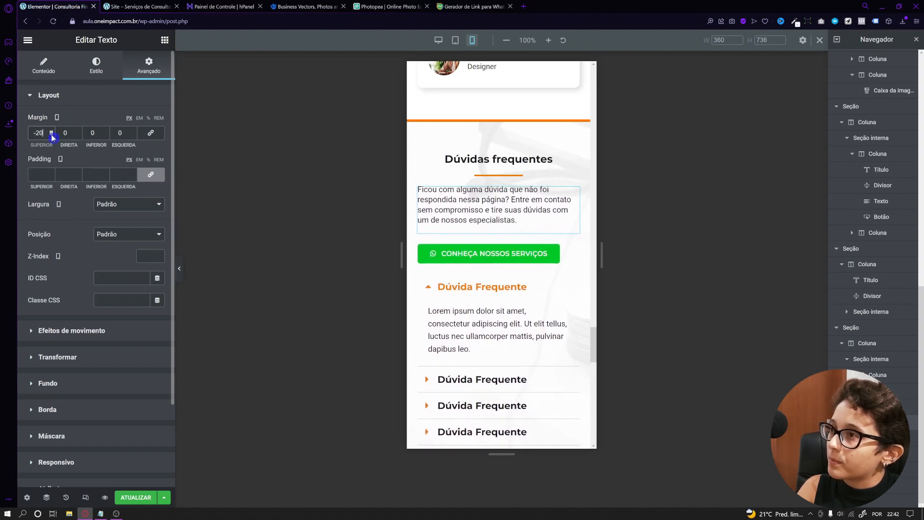
Step: Justify the FAQ section's "Conheça nossos serviços" button on mobile and preview the section without the editing panel
{"action": "left_click", "coordinate": [570, 253]}
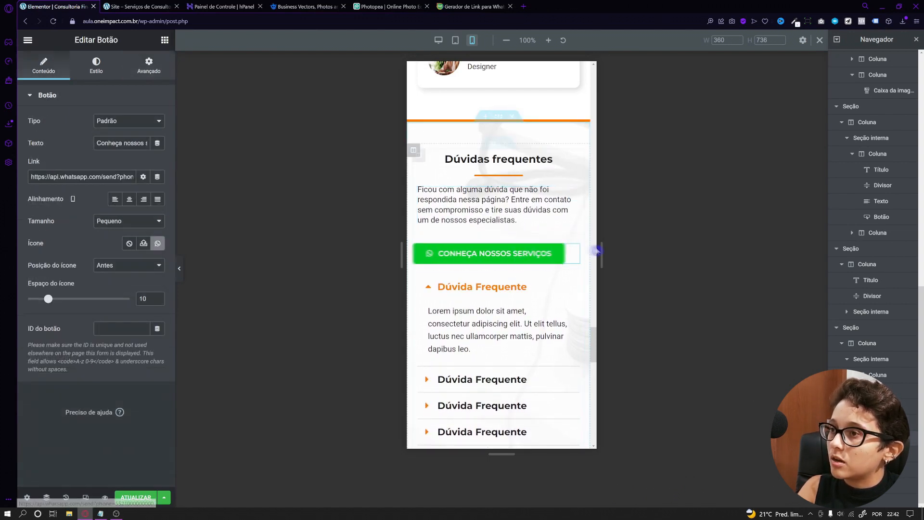
{"action": "left_click", "coordinate": [158, 199]}
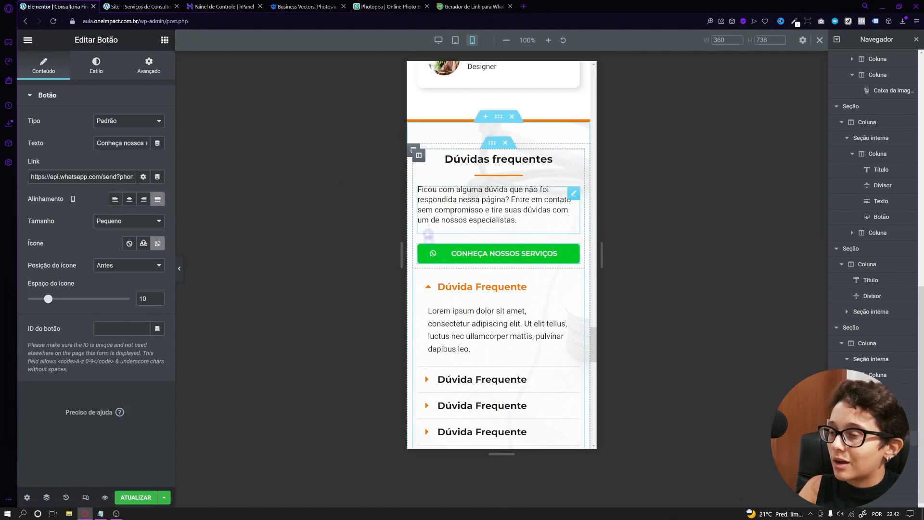
{"action": "left_click", "coordinate": [180, 272]}
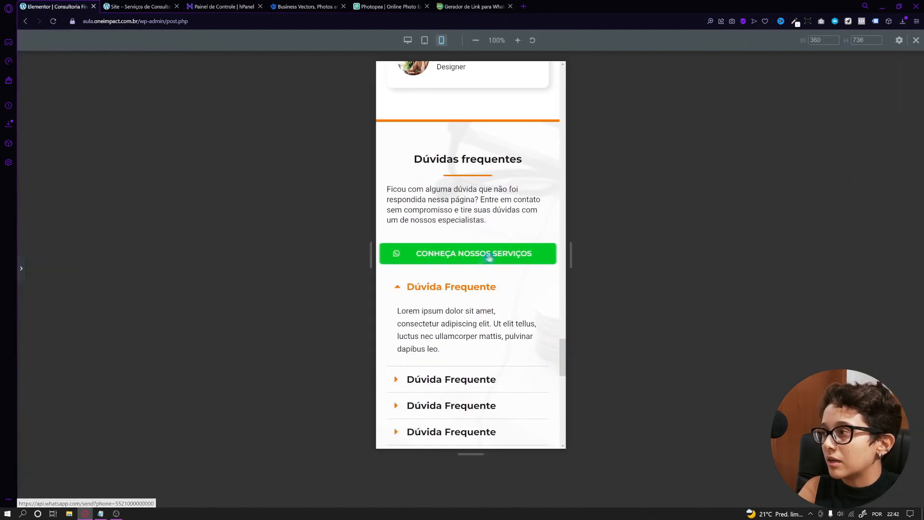
{"action": "left_click", "coordinate": [22, 270]}
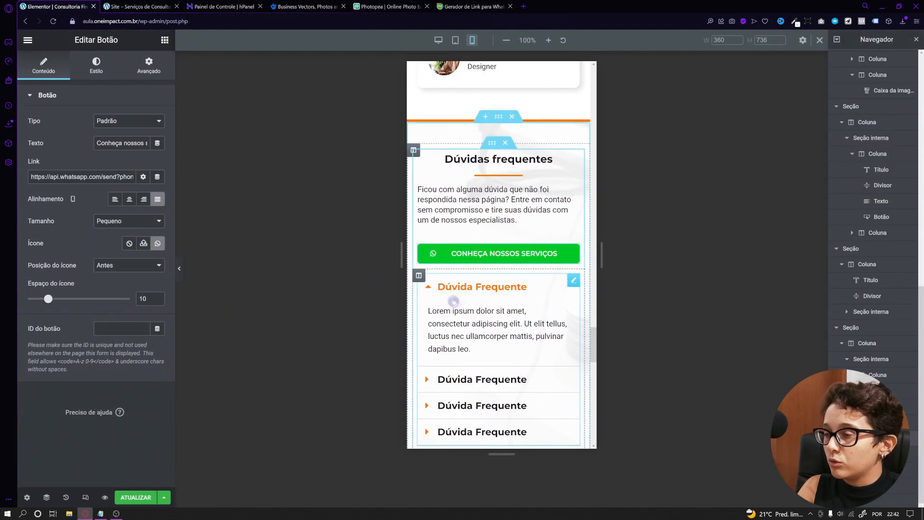
Step: Set the mobile font size of the FAQ accordion's content text to 15 px
{"action": "scroll", "coordinate": [474, 233], "scroll_direction": "down", "scroll_amount": 3}
{"action": "left_click", "coordinate": [514, 161]}
{"action": "left_click", "coordinate": [484, 187]}
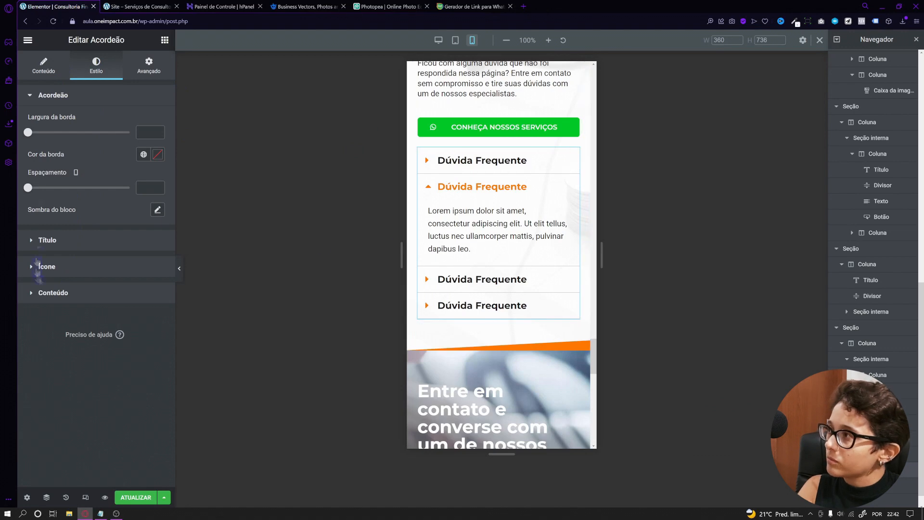
{"action": "left_click", "coordinate": [71, 294]}
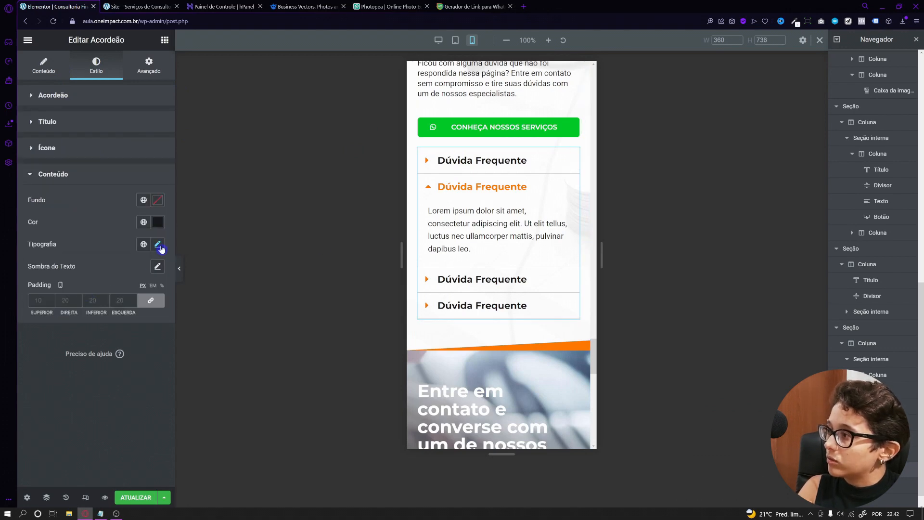
{"action": "left_click", "coordinate": [158, 245]}
{"action": "left_click", "coordinate": [151, 329]}
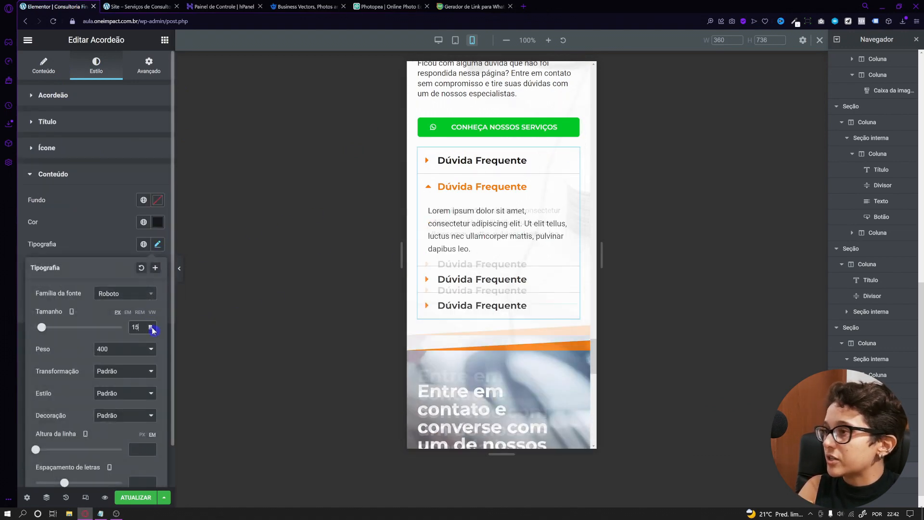
{"action": "left_click", "coordinate": [127, 221]}
Step: Set the mobile font size of the FAQ accordion's item titles to 16 px
{"action": "left_click", "coordinate": [101, 124]}
{"action": "left_click", "coordinate": [158, 214]}
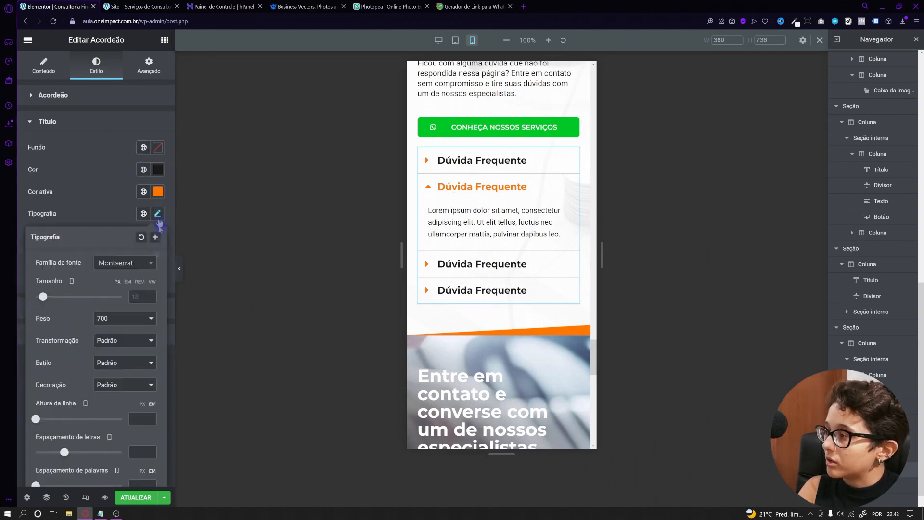
{"action": "type", "text": "16"}
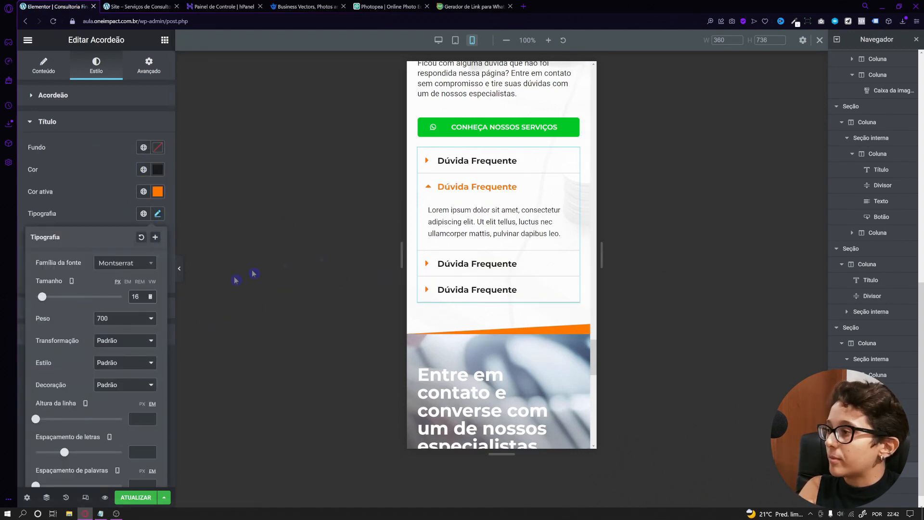
{"action": "left_click", "coordinate": [107, 178]}
Step: Center and shrink the "Entre em contato e converse com um de nossos especialistas" heading for mobile, and justify that section's "Conheça nossos serviços" button
{"action": "scroll", "coordinate": [522, 293], "scroll_direction": "down", "scroll_amount": 5}
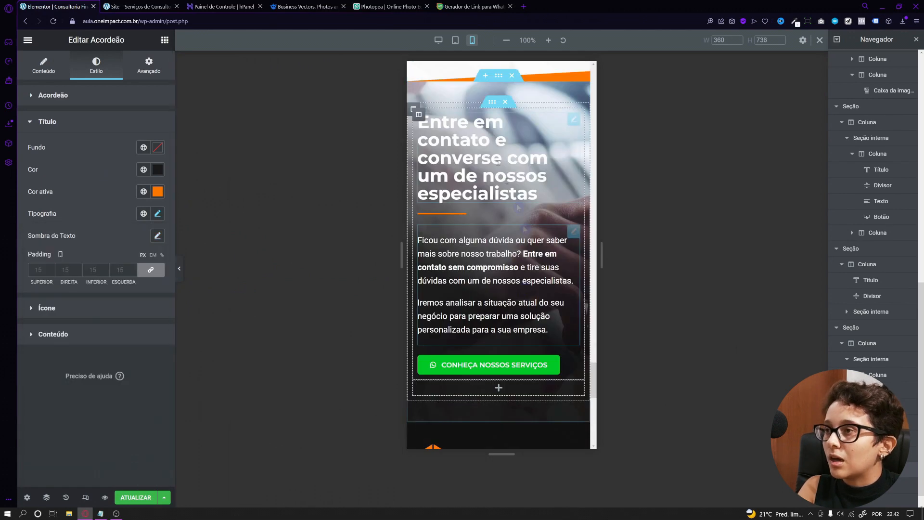
{"action": "left_click", "coordinate": [496, 163]}
{"action": "left_click", "coordinate": [96, 65]}
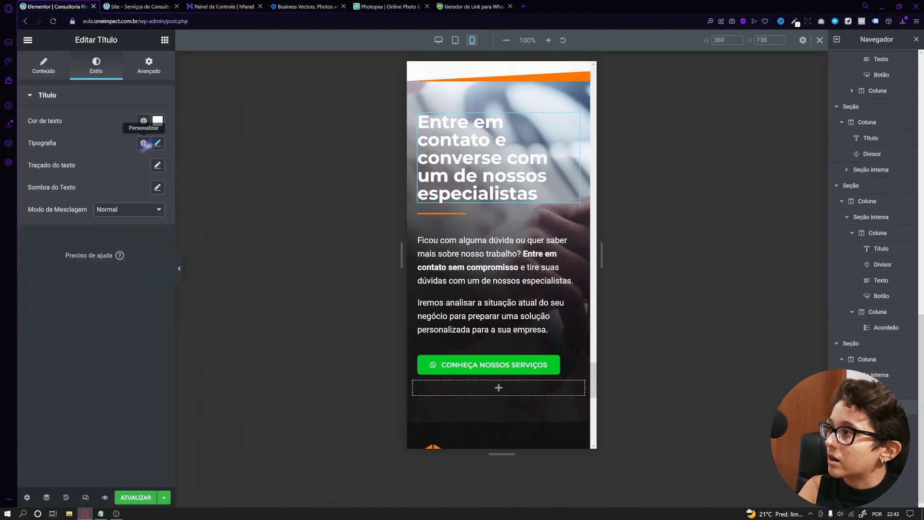
{"action": "left_click", "coordinate": [158, 143]}
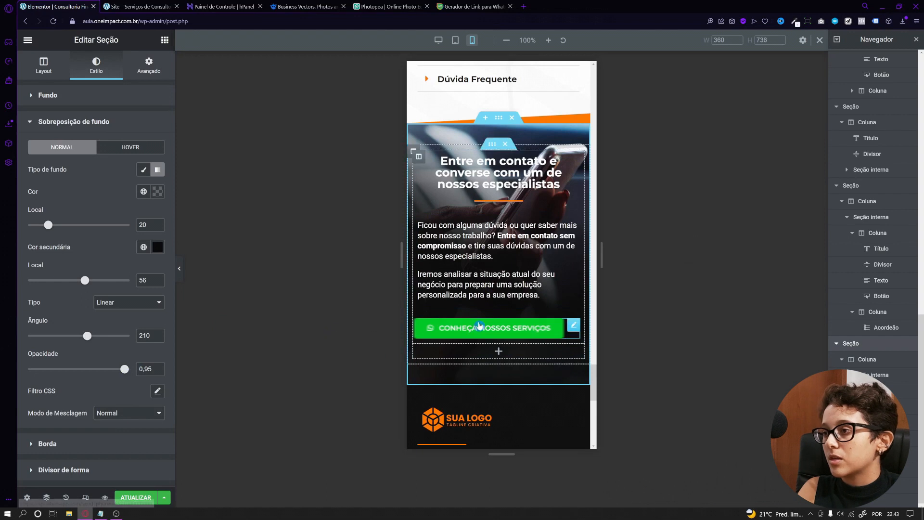
{"action": "left_click", "coordinate": [482, 327]}
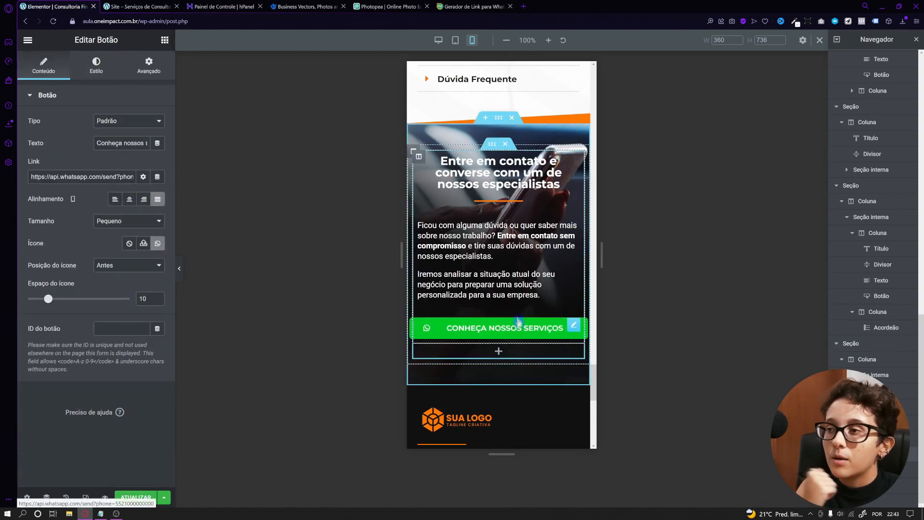
Step: Center the logo image in the footer on mobile
{"action": "scroll", "coordinate": [564, 302], "scroll_direction": "down", "scroll_amount": 2}
{"action": "scroll", "coordinate": [561, 298], "scroll_direction": "down", "scroll_amount": 5}
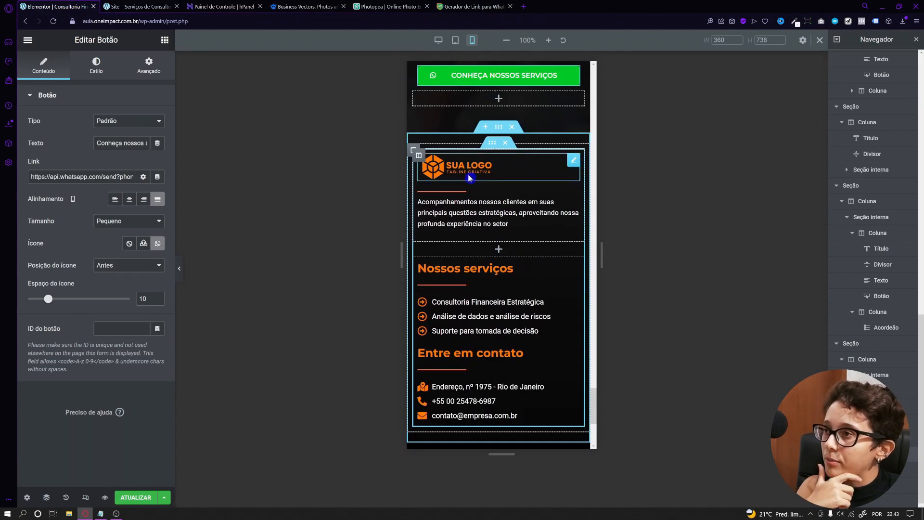
{"action": "left_click", "coordinate": [470, 178]}
{"action": "left_click", "coordinate": [144, 222]}
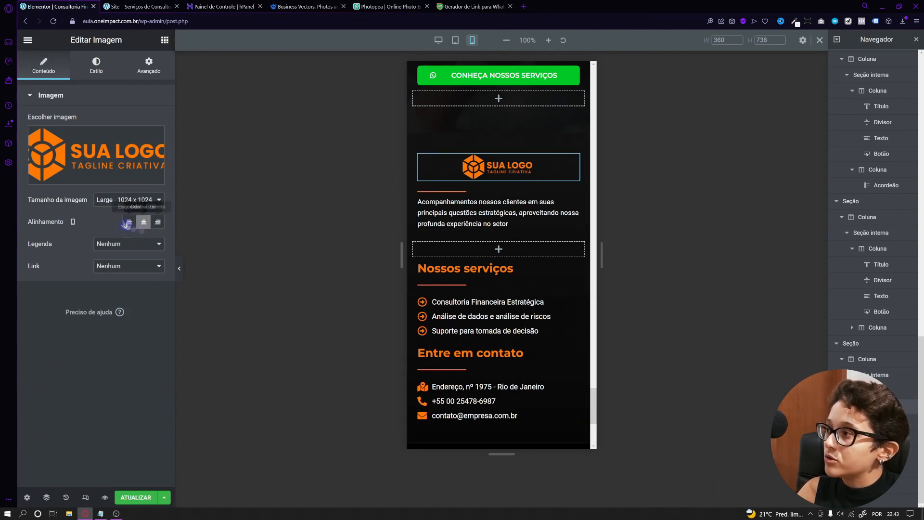
Step: Set the width of the divider under the footer logo to 15% and center it, then preview the footer on mobile
{"action": "left_click", "coordinate": [449, 192]}
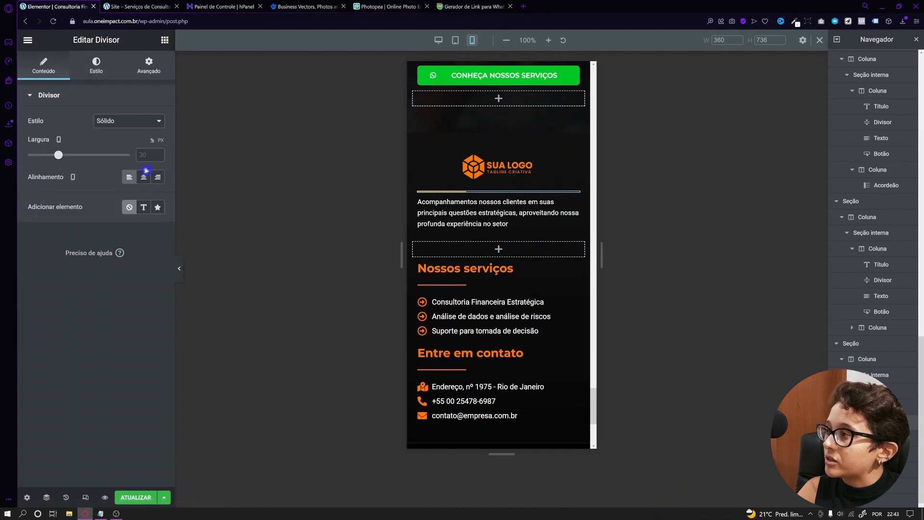
{"action": "type", "text": "1975"}
{"action": "left_click", "coordinate": [179, 268]}
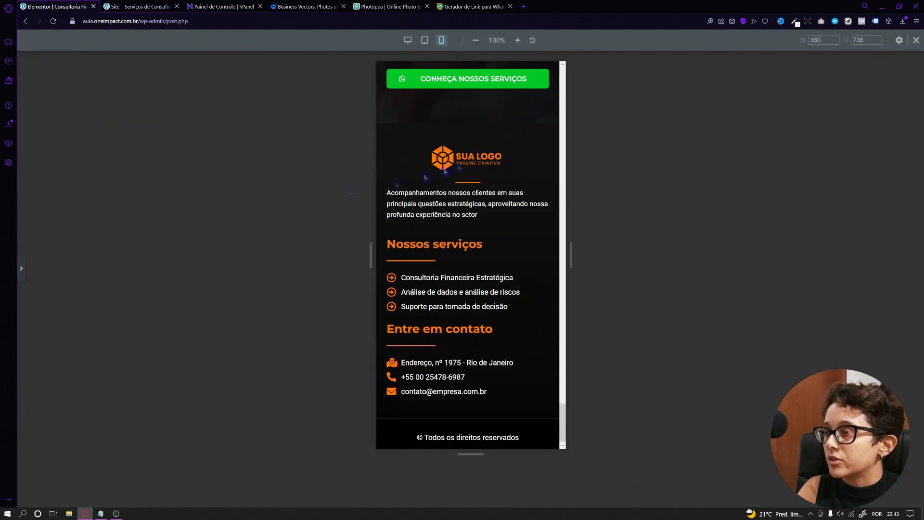
{"action": "left_click", "coordinate": [21, 268]}
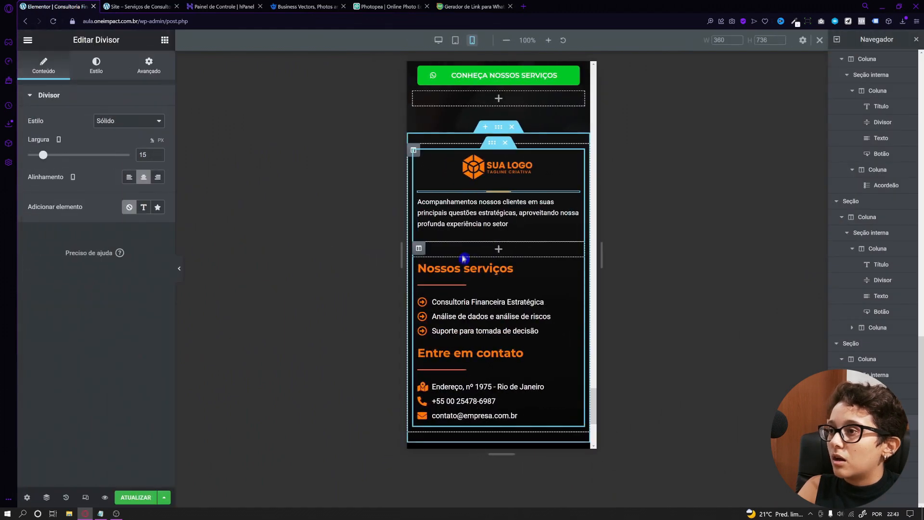
Step: Center the footer's "Nossos serviços" heading and its divider on mobile, with the divider's width set to 25%
{"action": "left_click", "coordinate": [452, 267]}
{"action": "left_click", "coordinate": [47, 66]}
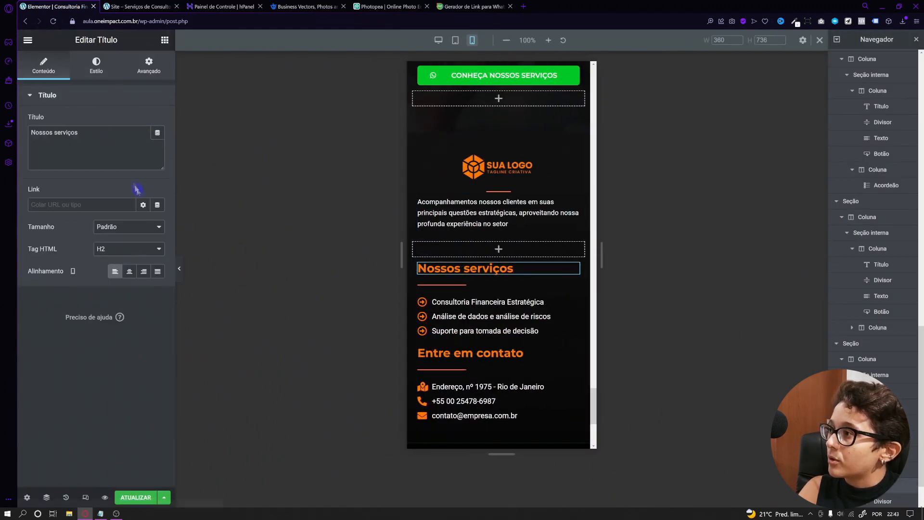
{"action": "left_click", "coordinate": [129, 271]}
{"action": "left_click", "coordinate": [436, 285]}
{"action": "left_click", "coordinate": [96, 65]}
{"action": "left_click", "coordinate": [43, 65]}
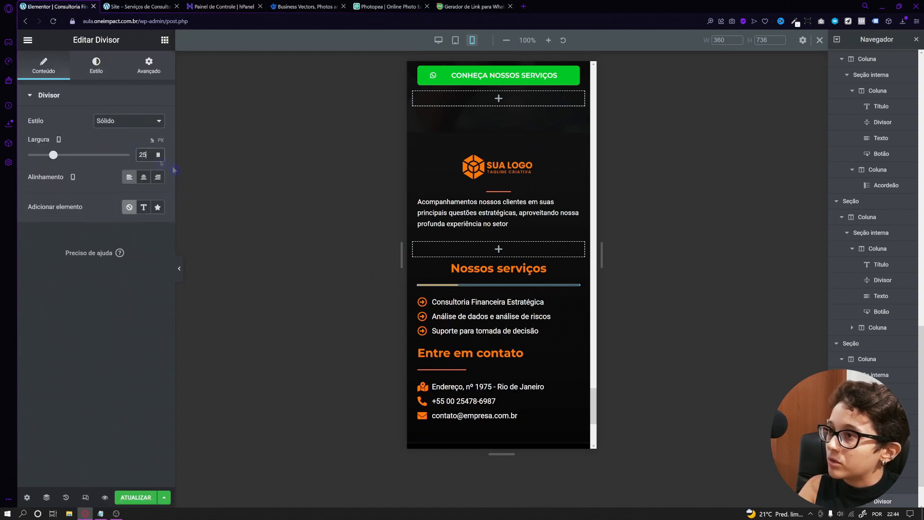
Step: Center the footer's "Entre em contato" heading and its divider, set the divider's width to 20%, and preview the mobile footer
{"action": "left_click", "coordinate": [462, 353]}
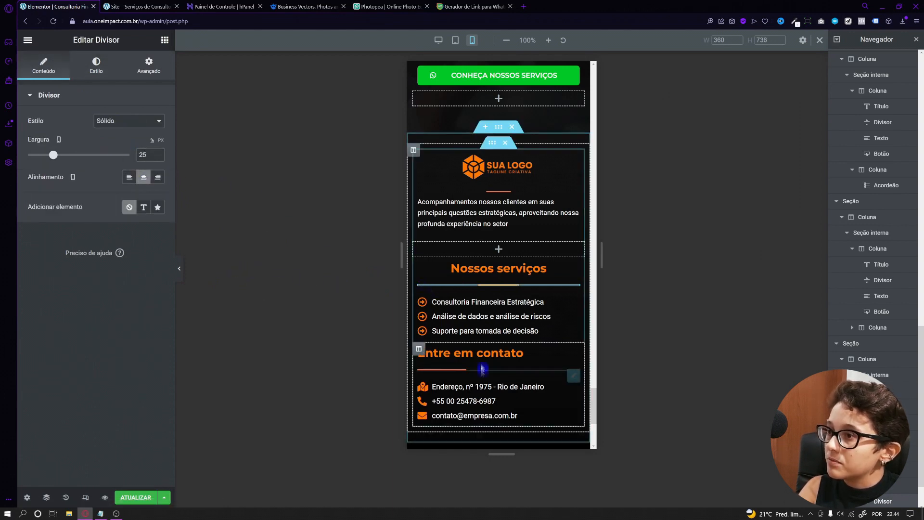
{"action": "left_click", "coordinate": [129, 271]}
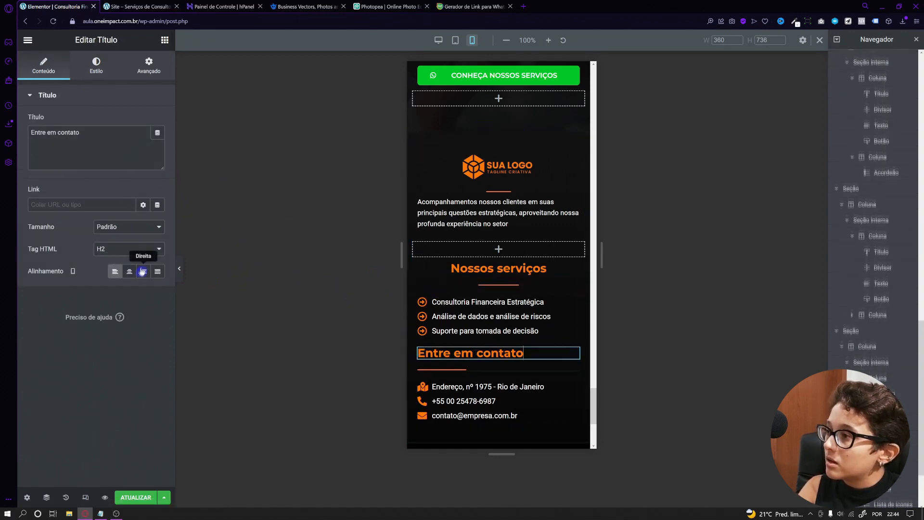
{"action": "left_click", "coordinate": [441, 370]}
{"action": "type", "text": "20"}
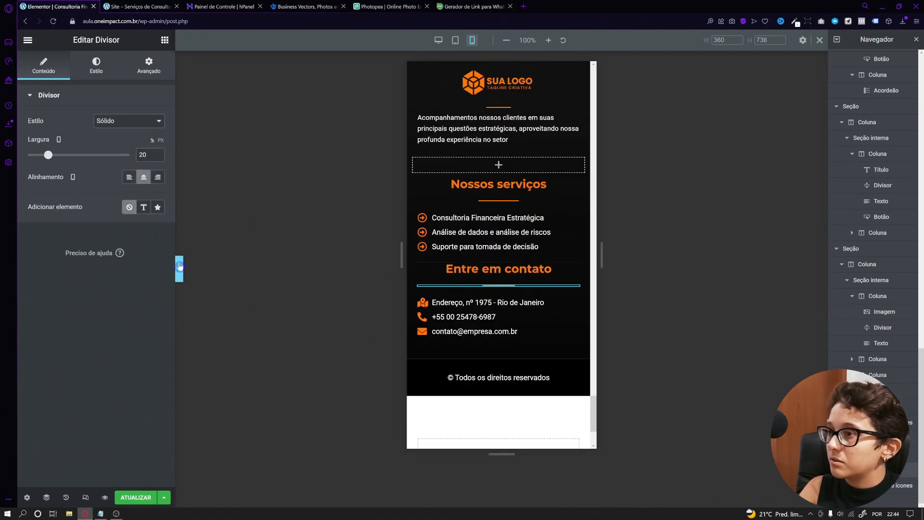
{"action": "left_click", "coordinate": [179, 266]}
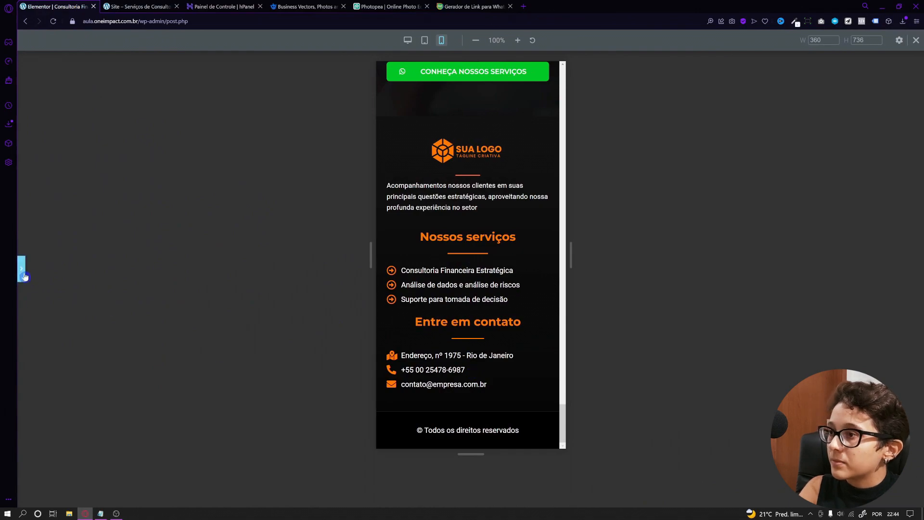
Step: Center the header's menu link list on mobile
{"action": "left_click", "coordinate": [24, 276]}
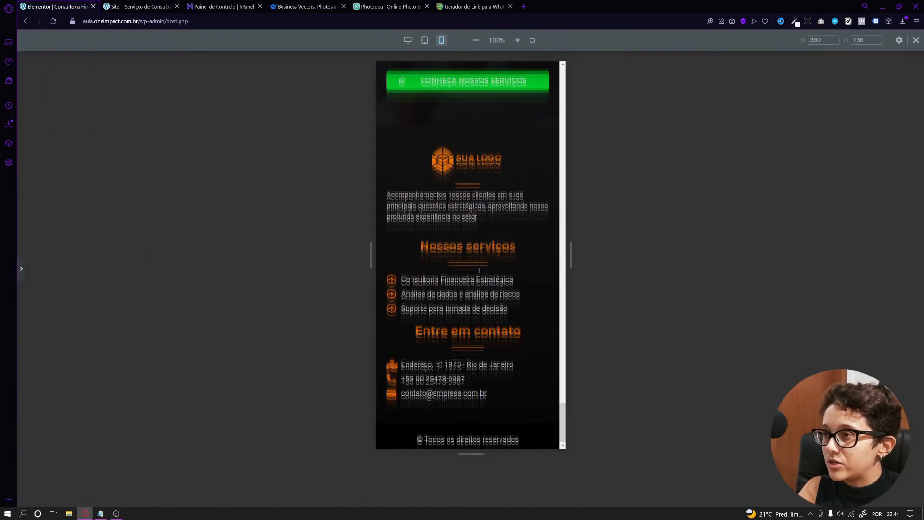
{"action": "scroll", "coordinate": [567, 335], "scroll_direction": "up", "scroll_amount": 2}
{"action": "left_click_drag", "start_coordinate": [562, 423], "coordinate": [554, 90]}
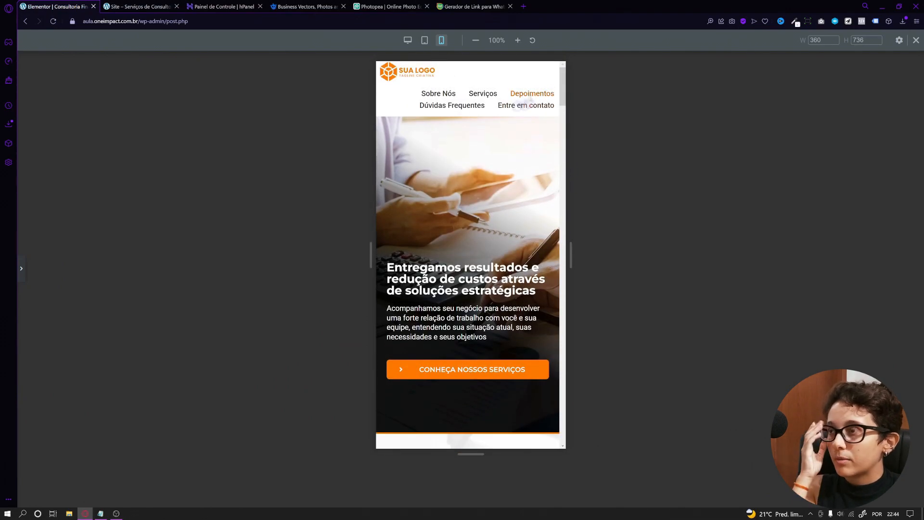
{"action": "left_click", "coordinate": [23, 266]}
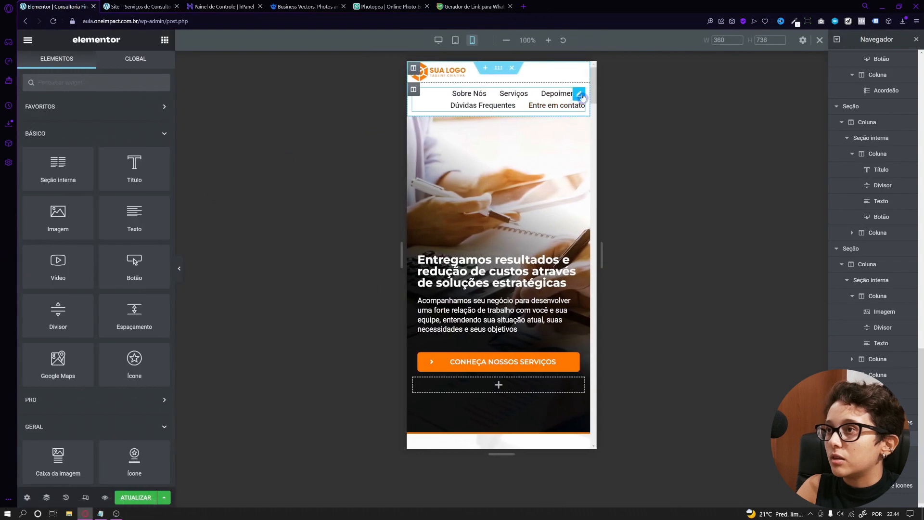
{"action": "left_click", "coordinate": [105, 75]}
{"action": "left_click", "coordinate": [143, 154]}
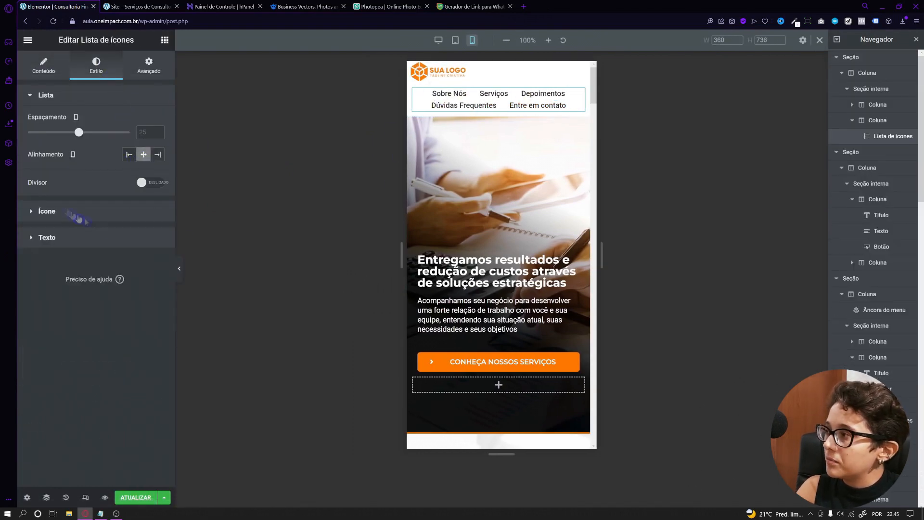
Step: Set the header menu's text size to 12 px on mobile
{"action": "left_click", "coordinate": [48, 211]}
{"action": "left_click", "coordinate": [115, 255]}
{"action": "left_click", "coordinate": [157, 251]}
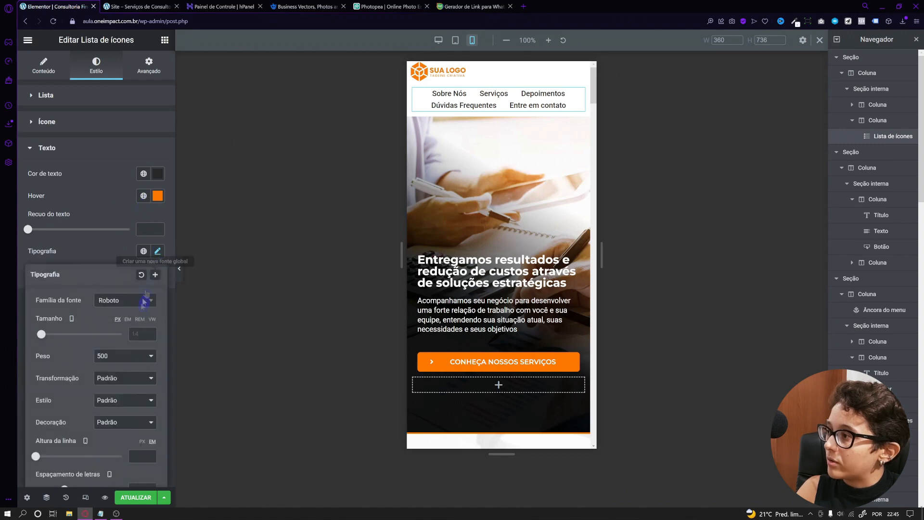
{"action": "type", "text": "12"}
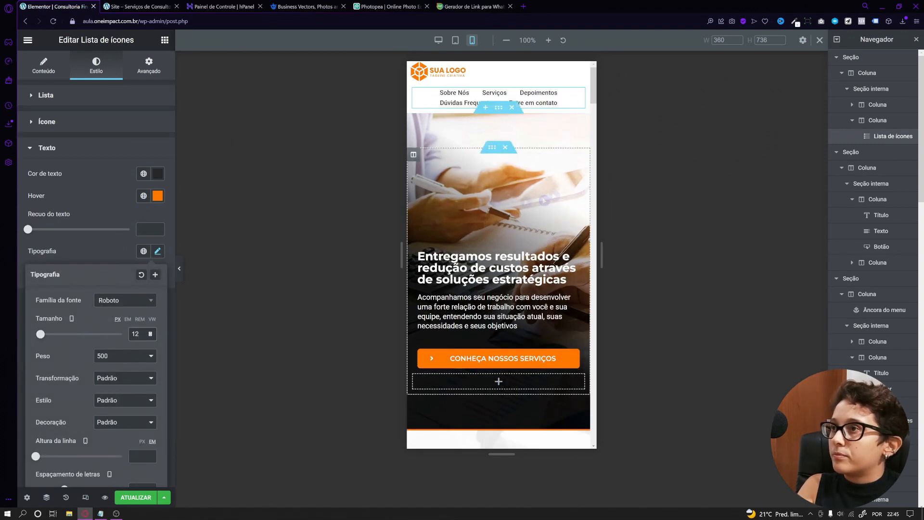
Step: Center the logo image in the header on mobile
{"action": "left_click", "coordinate": [441, 73]}
{"action": "left_click", "coordinate": [43, 65]}
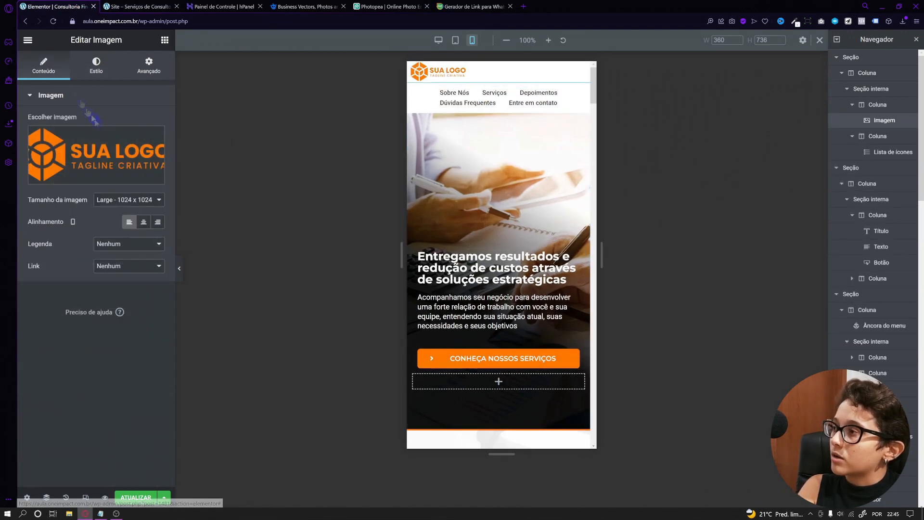
{"action": "left_click", "coordinate": [143, 221]}
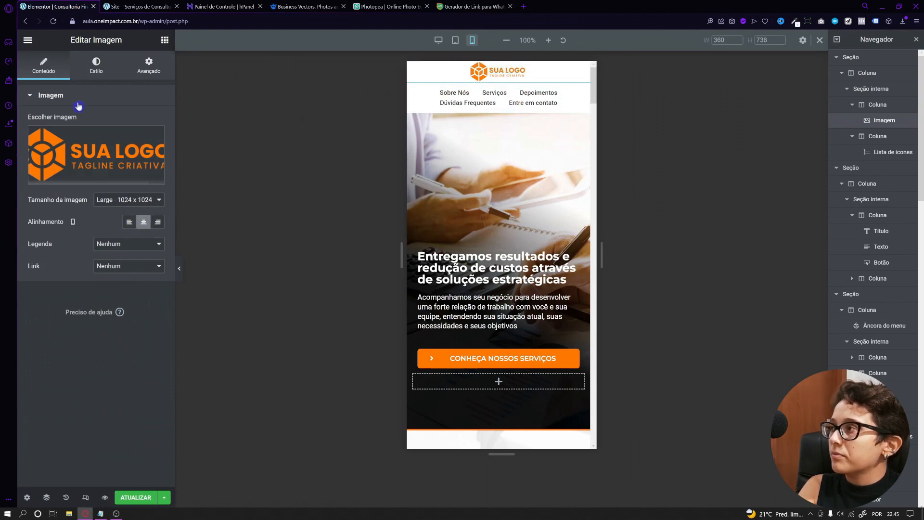
Step: Check the header menu's list style settings and switch the page preview to the desktop view
{"action": "left_click", "coordinate": [579, 96]}
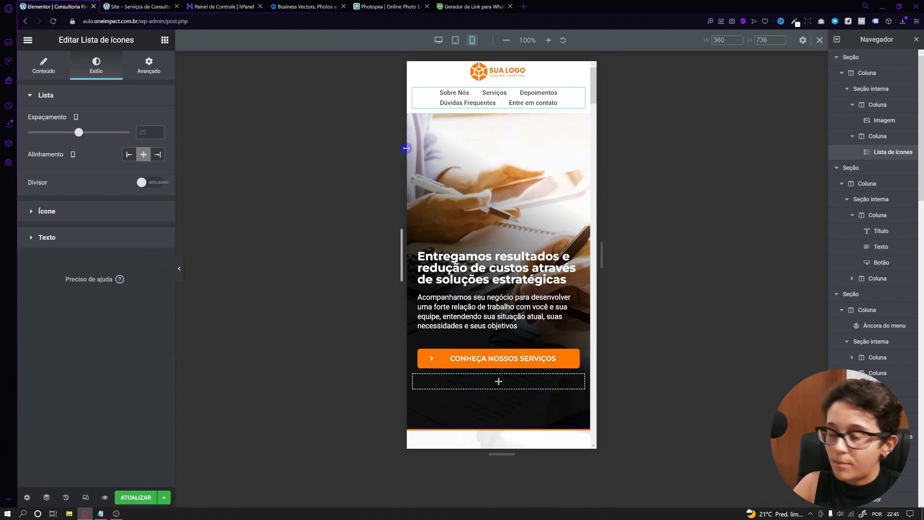
{"action": "left_click", "coordinate": [165, 40]}
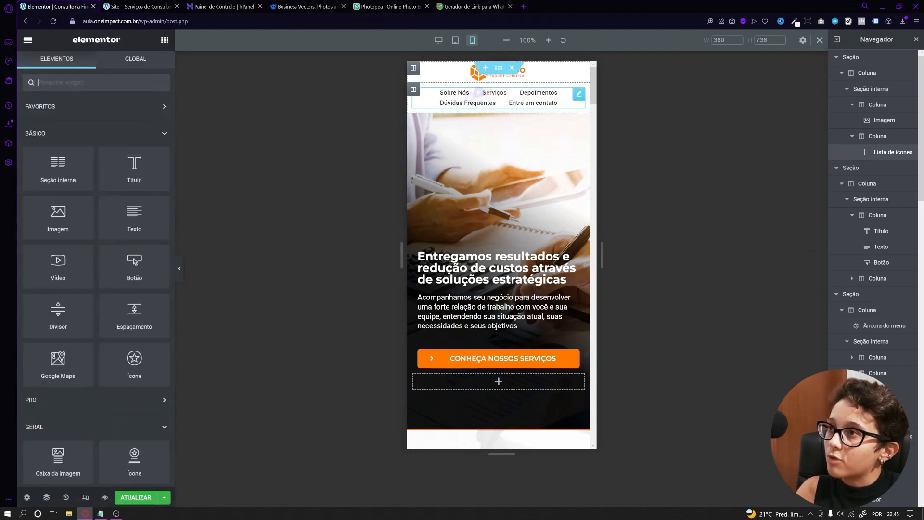
{"action": "left_click", "coordinate": [438, 40]}
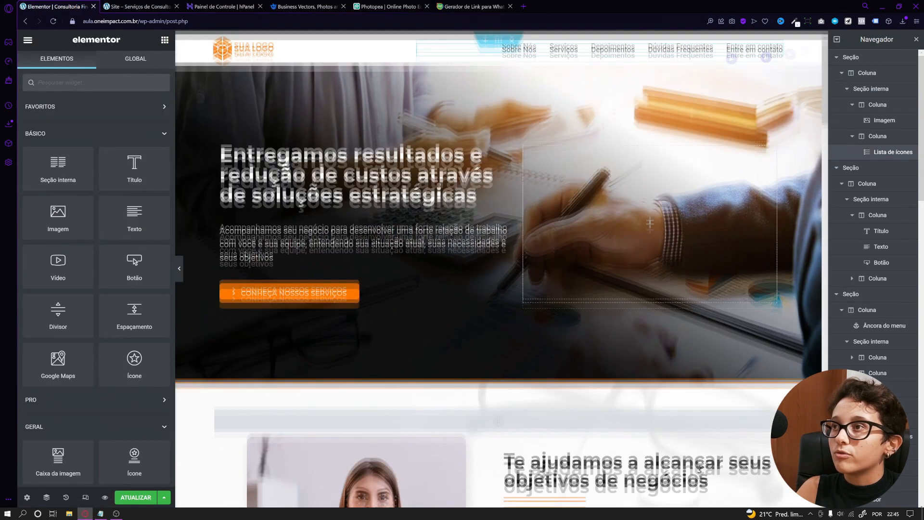